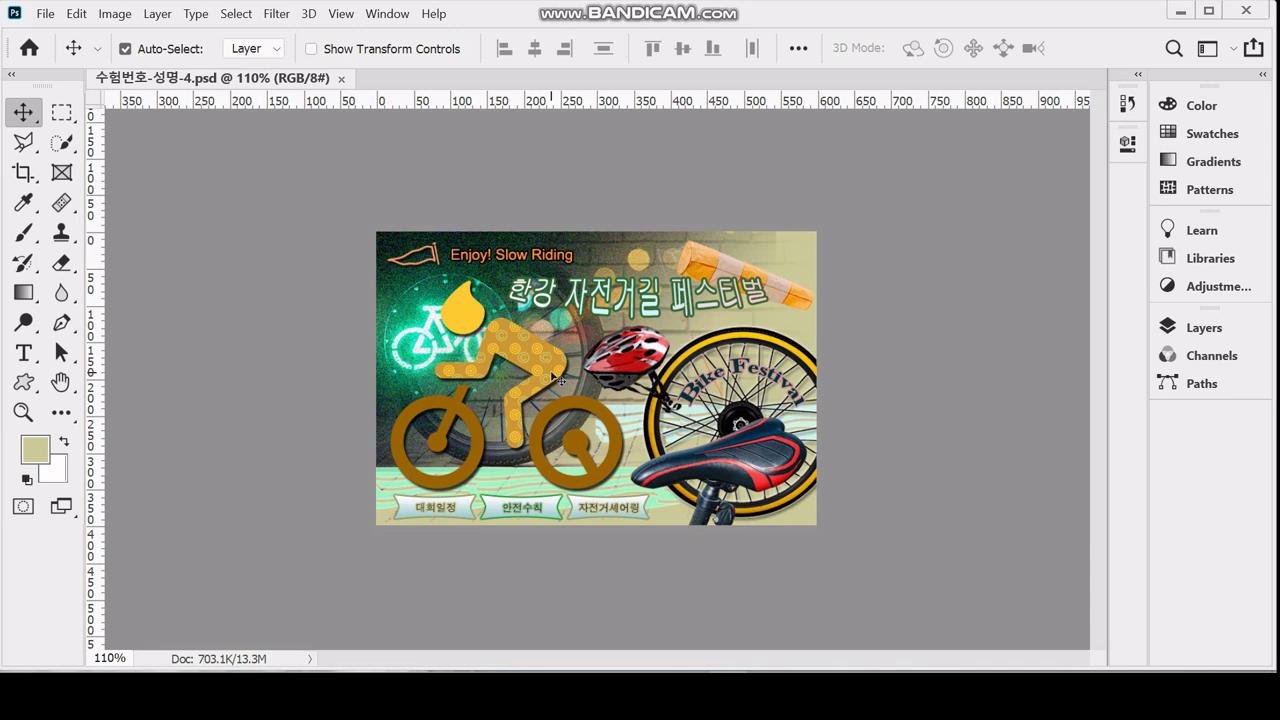
Create a new 600 x 400 pixel document at 72 pixels/inch in 8-bit RGB Color with a white background
{"action": "key", "text": "ctrl+n"}
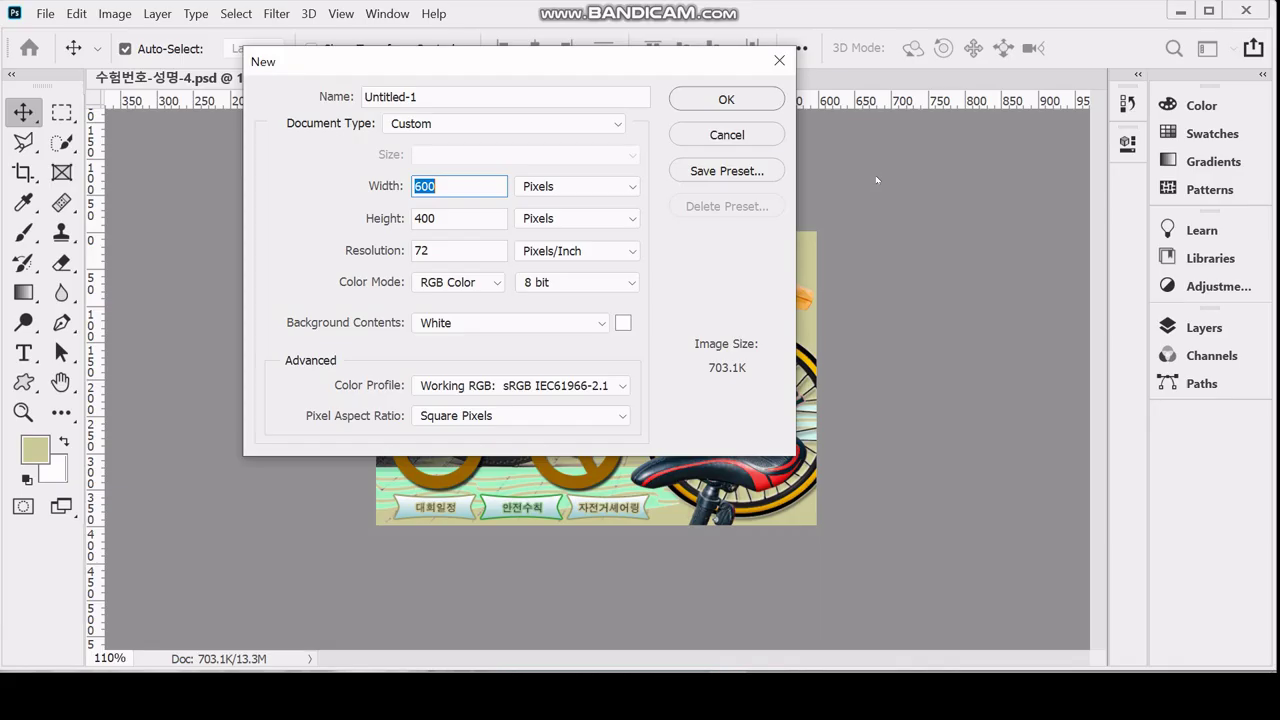
{"action": "left_click", "coordinate": [591, 189]}
{"action": "left_click", "coordinate": [591, 189]}
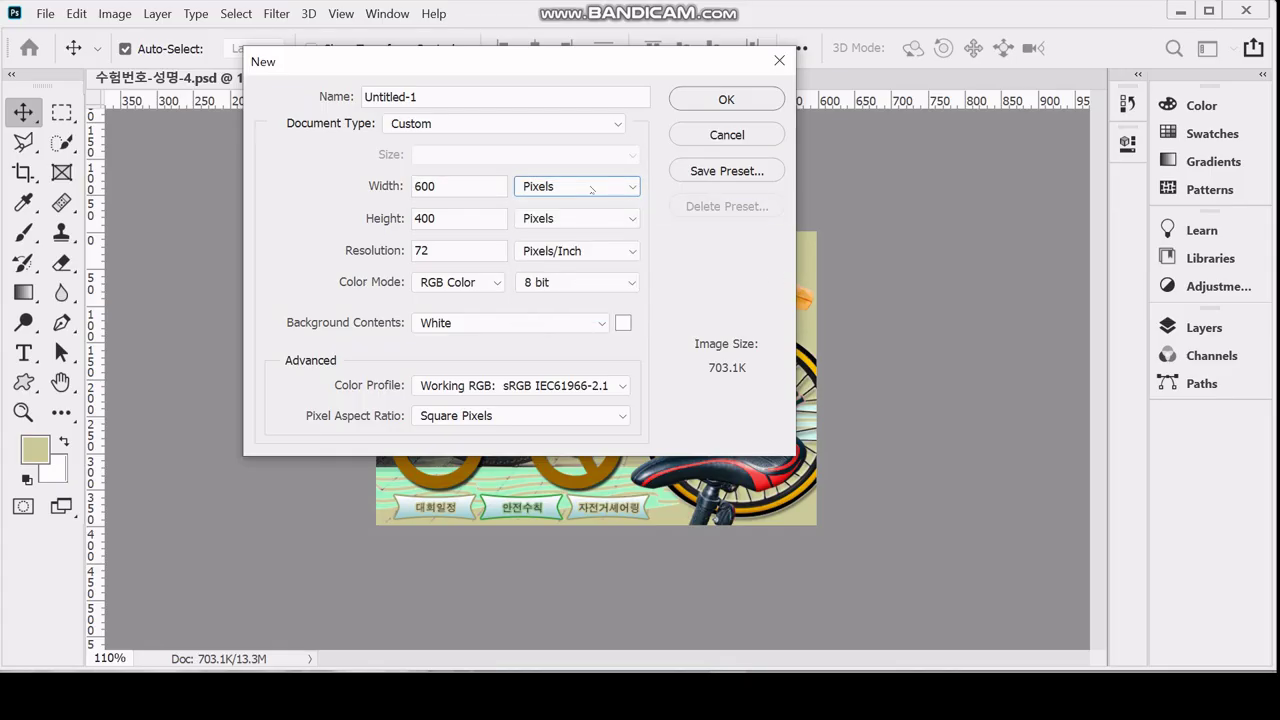
{"action": "left_click", "coordinate": [472, 186]}
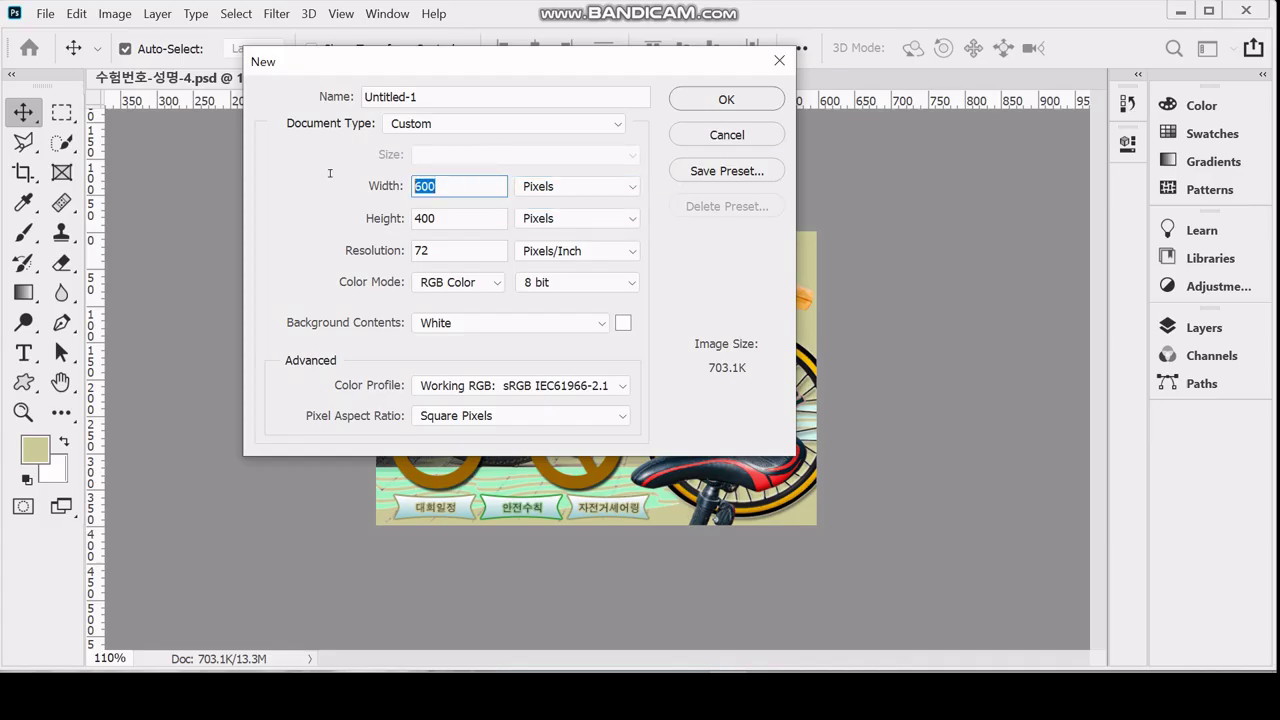
{"action": "left_click", "coordinate": [457, 222]}
{"action": "left_click", "coordinate": [454, 190]}
{"action": "left_click", "coordinate": [458, 218]}
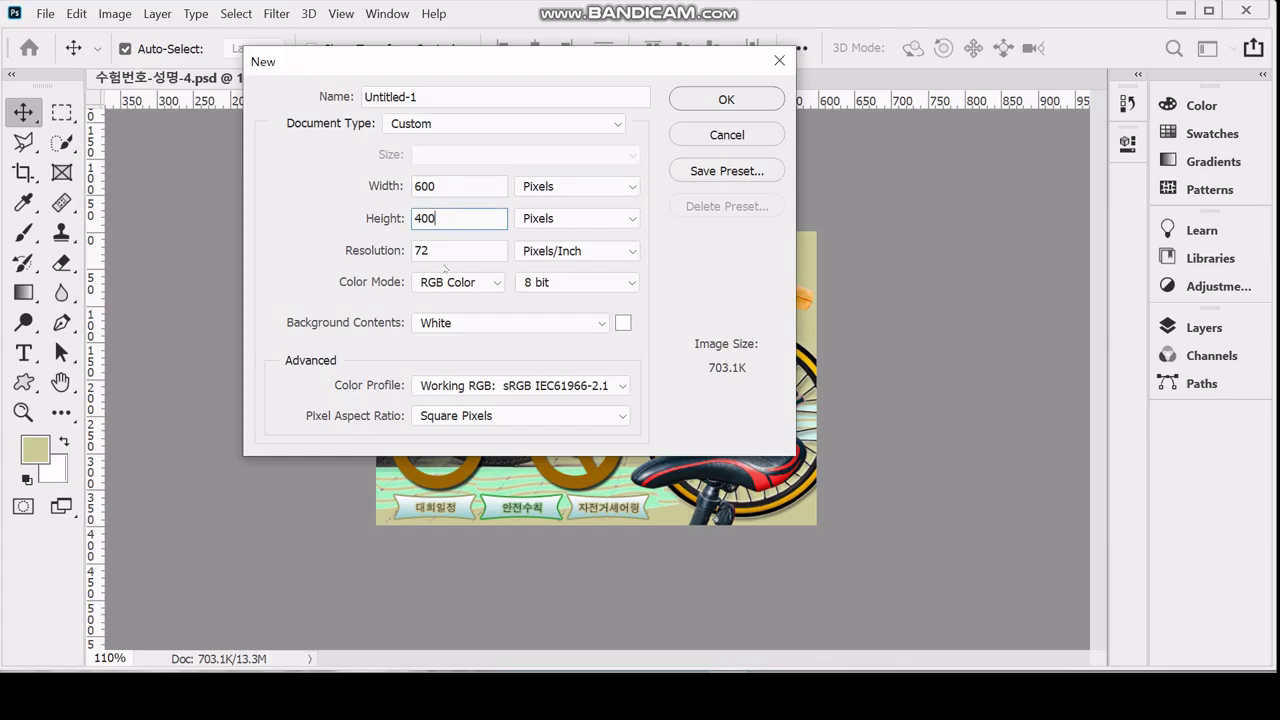
{"action": "key", "text": "Tab"}
{"action": "key", "text": "Tab"}
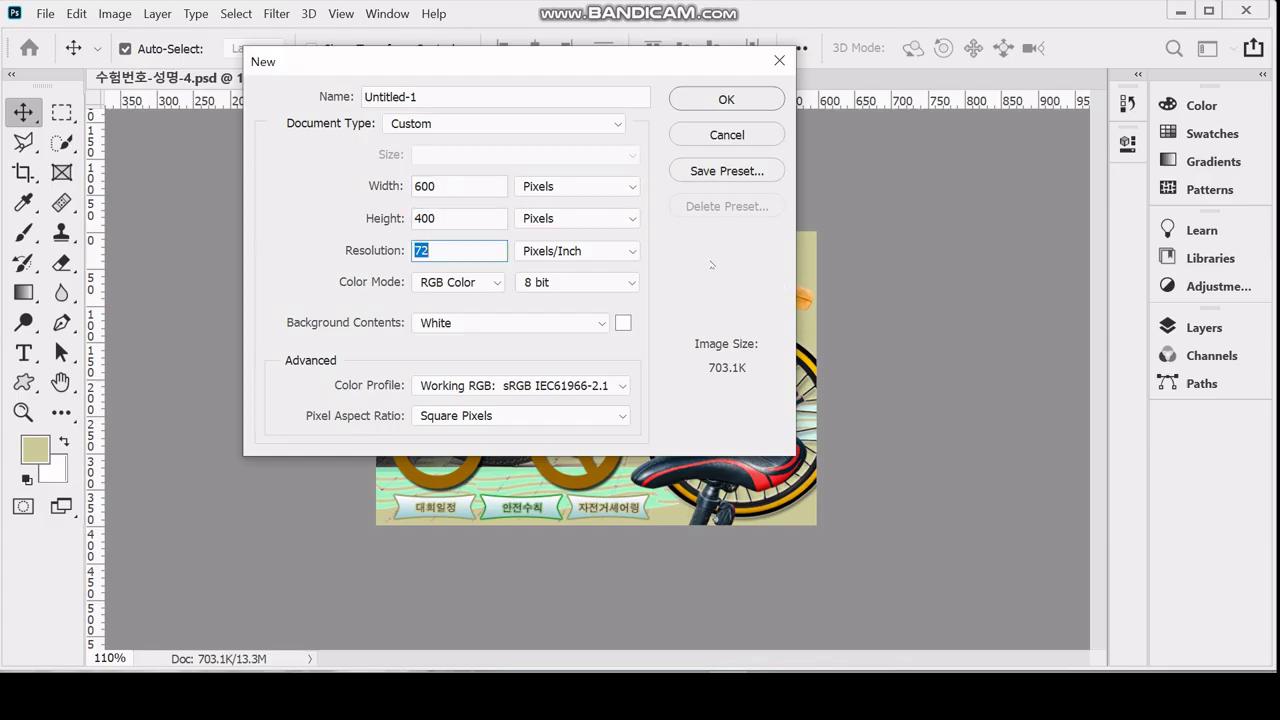
{"action": "key", "text": "Tab"}
{"action": "key", "text": "Tab"}
{"action": "key", "text": "Tab"}
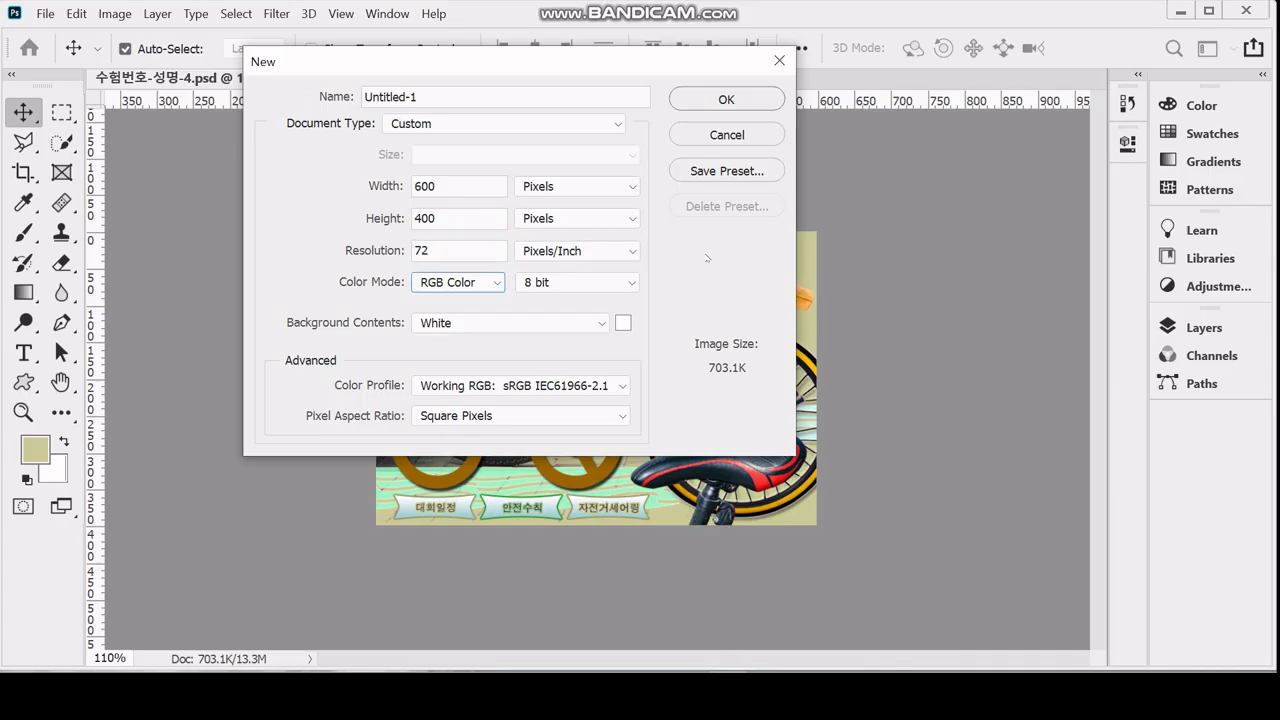
{"action": "key", "text": "Tab"}
{"action": "key", "text": "Tab"}
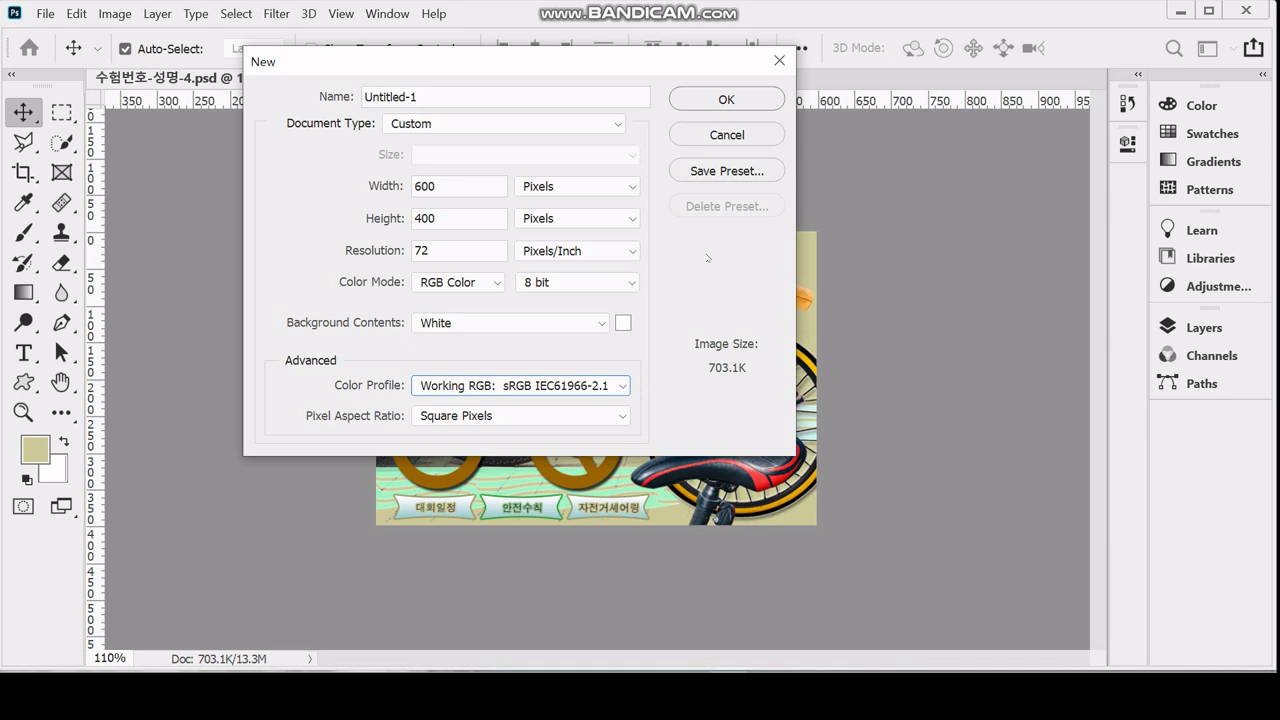
{"action": "key", "text": "Escape"}
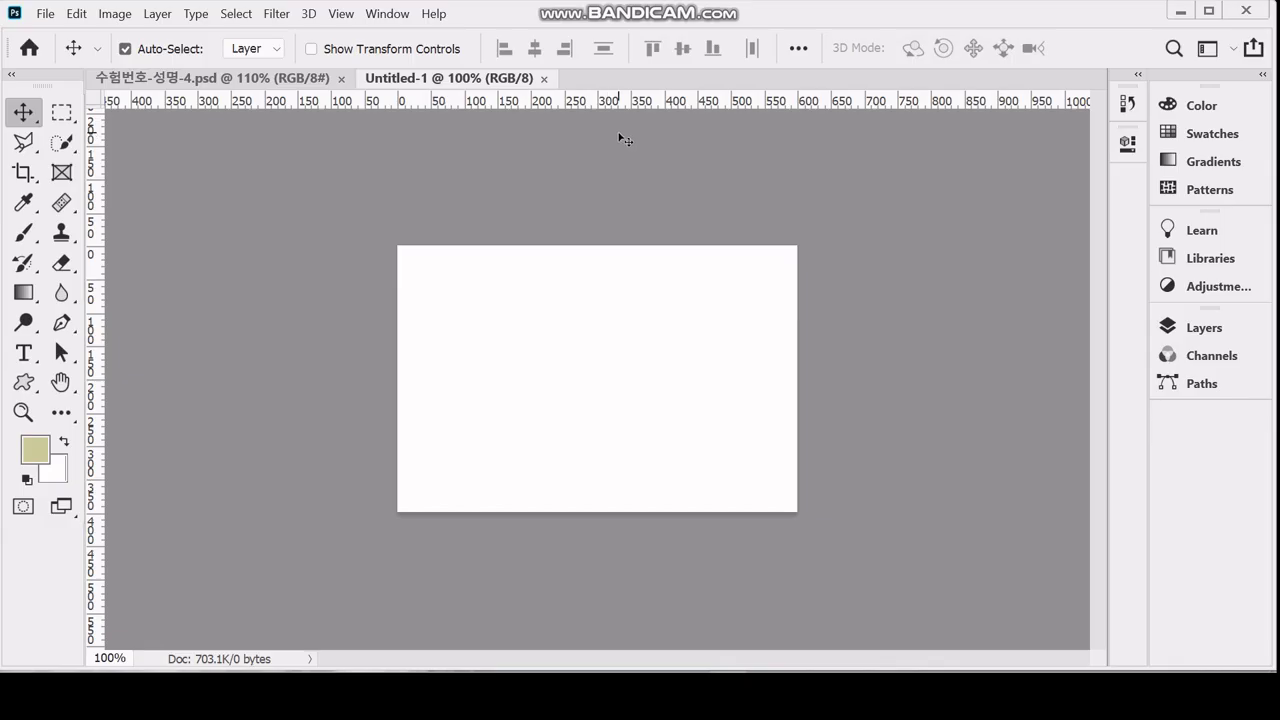
Show the grid over the blank canvas and set the ruler units to pixels
{"action": "key", "text": "ctrl+apostrophe"}
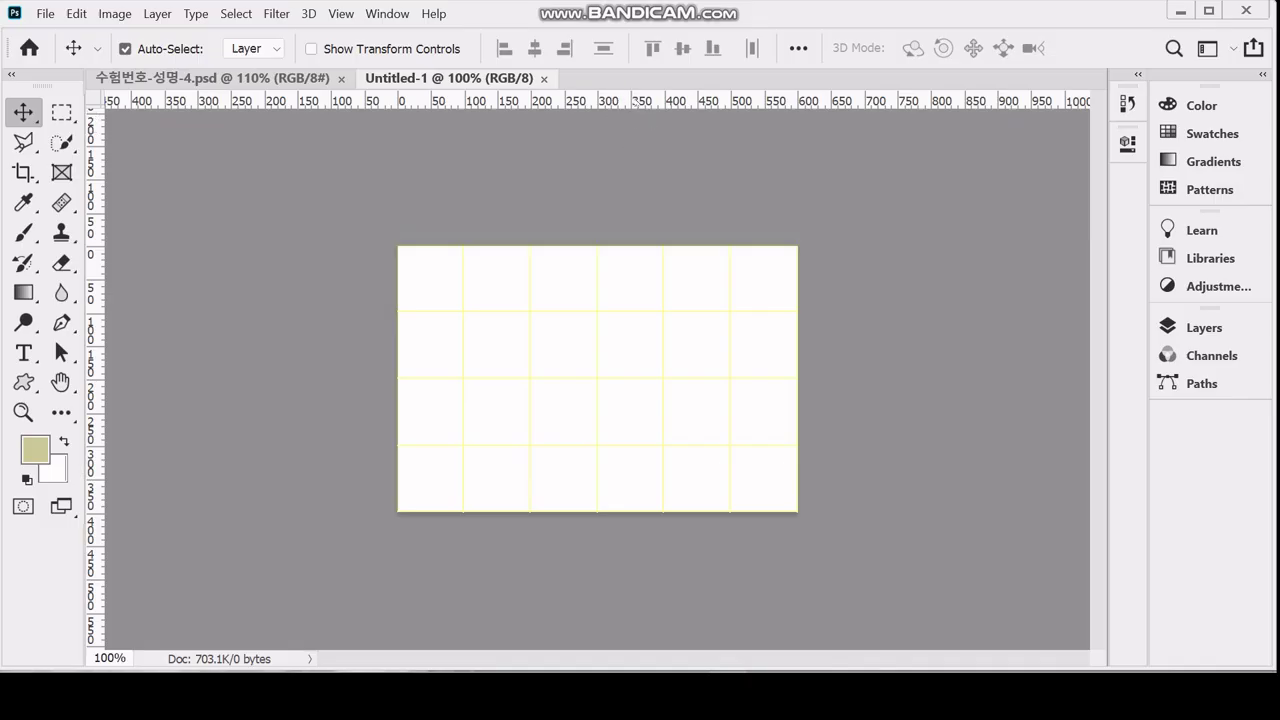
{"action": "right_click", "coordinate": [637, 101]}
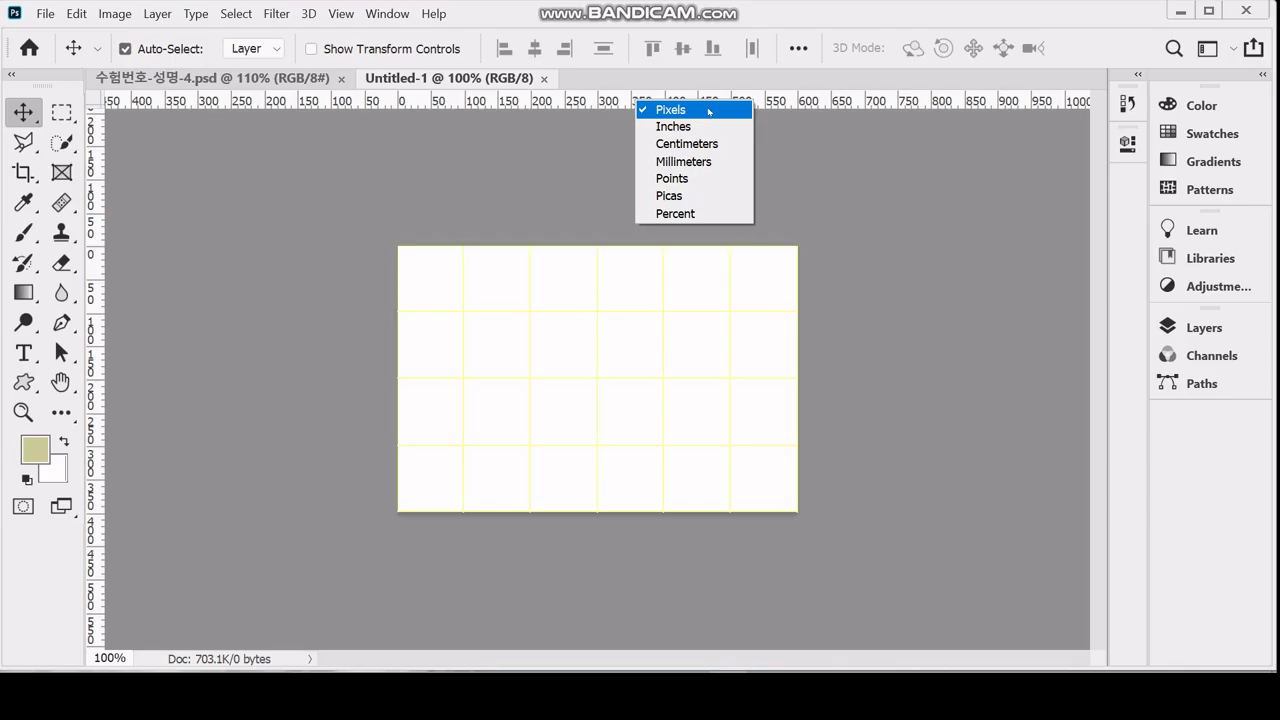
{"action": "left_click", "coordinate": [709, 111]}
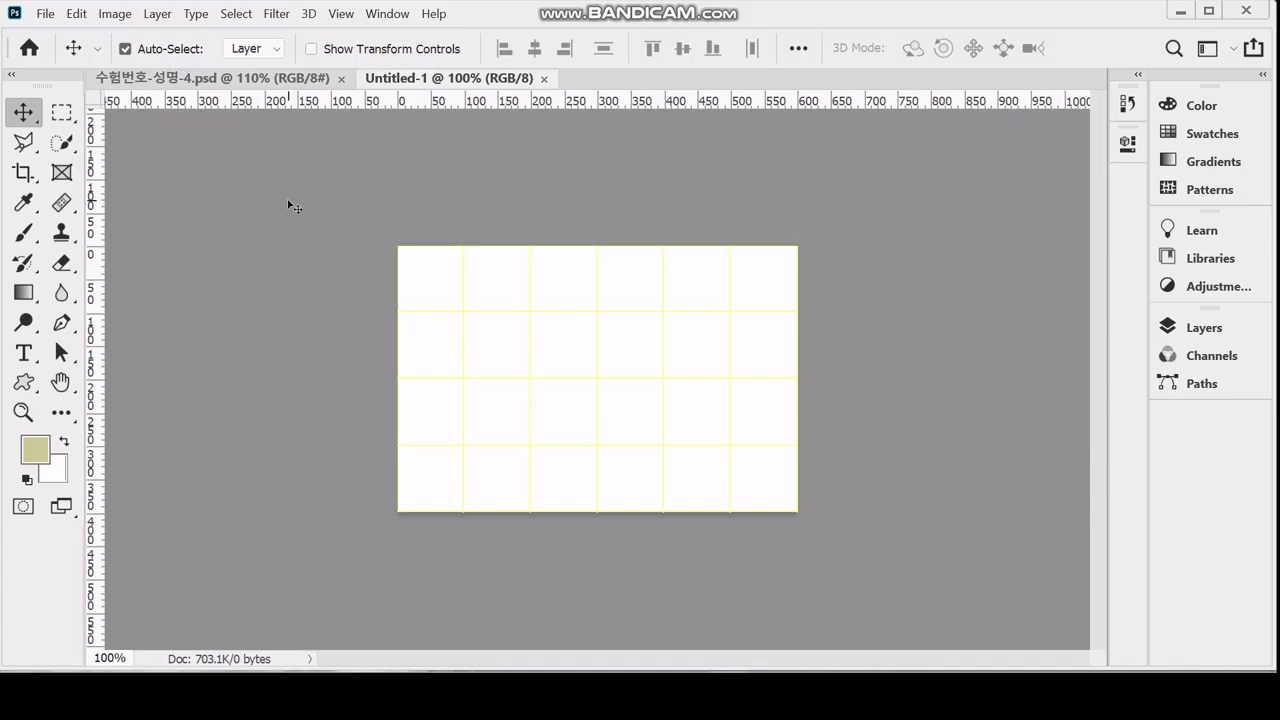
Save the new document as 수험번호-성명-4.psd in the 임시 folder on the desktop
{"action": "key", "text": "ctrl+s"}
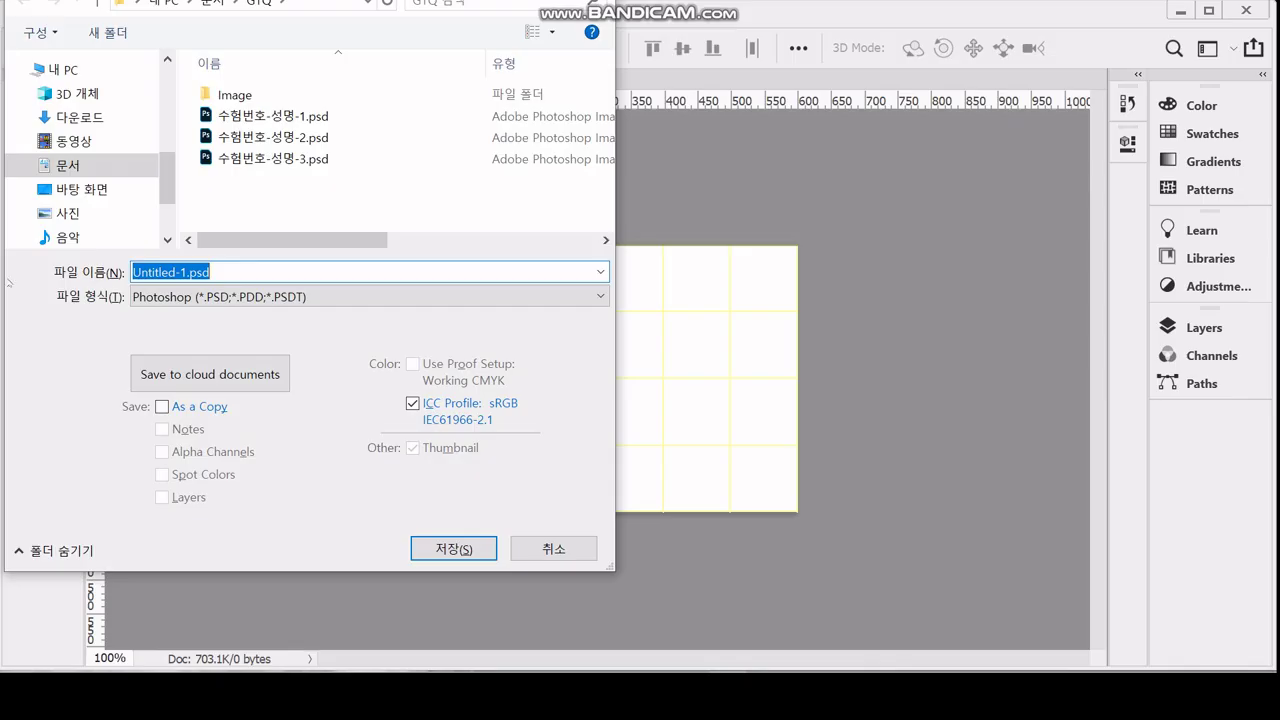
{"action": "left_click", "coordinate": [60, 189]}
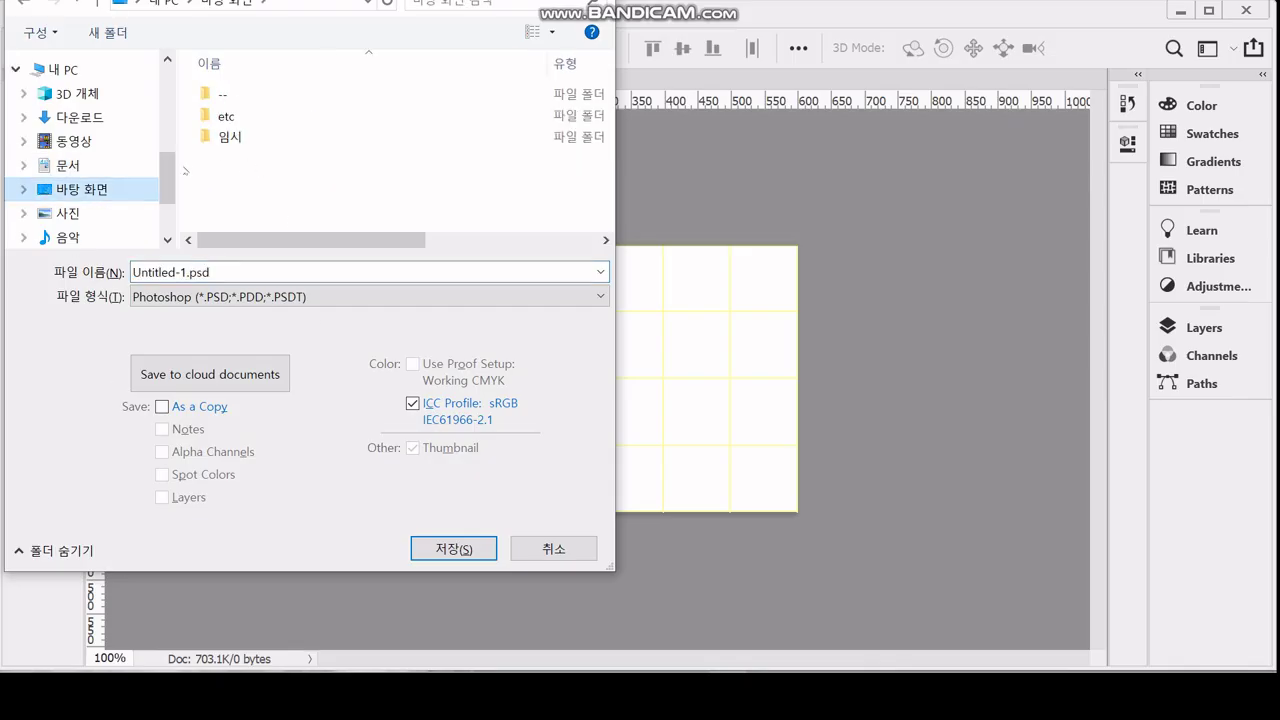
{"action": "double_click", "coordinate": [226, 137]}
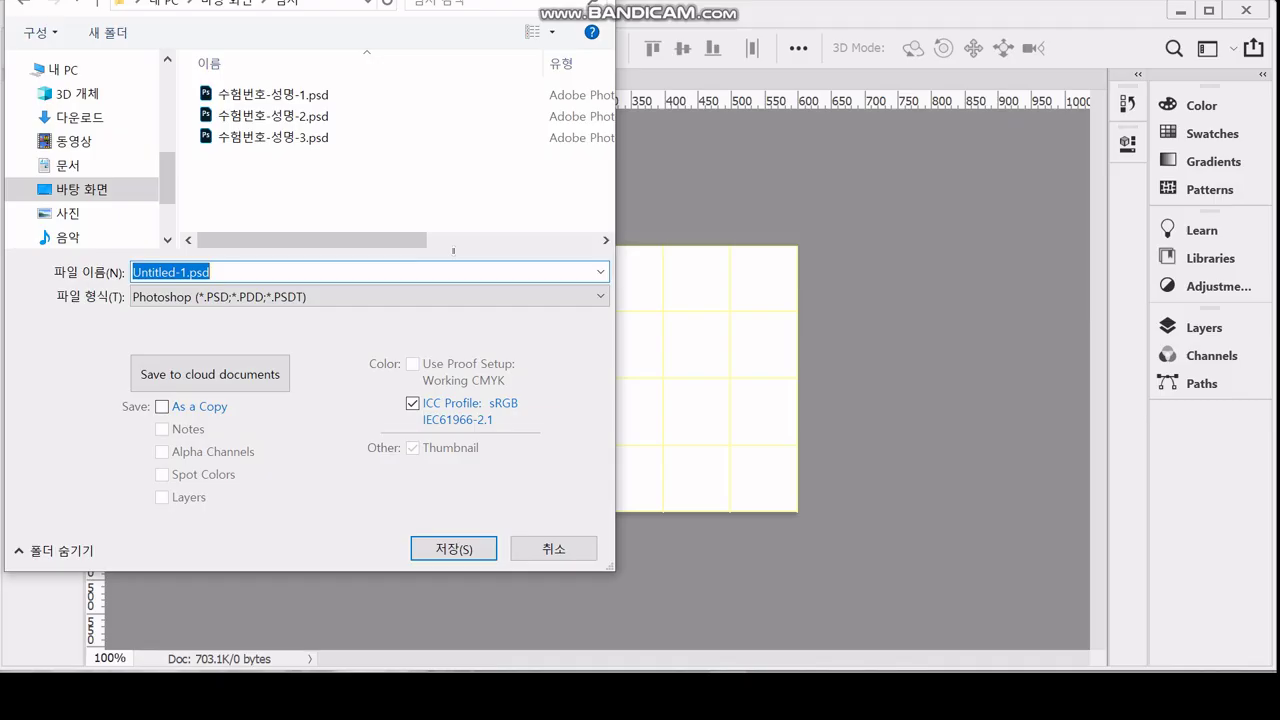
{"action": "left_click", "coordinate": [278, 140]}
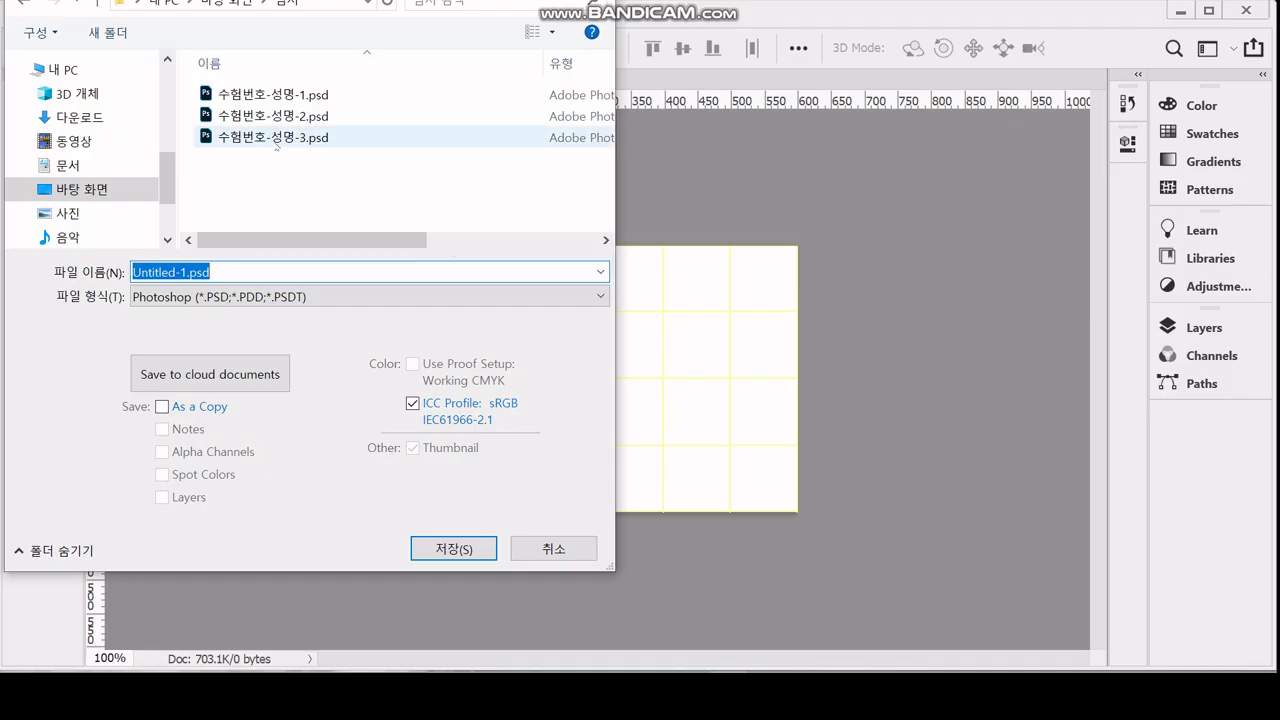
{"action": "left_click", "coordinate": [224, 270]}
{"action": "left_click_drag", "start_coordinate": [214, 271], "coordinate": [280, 276]}
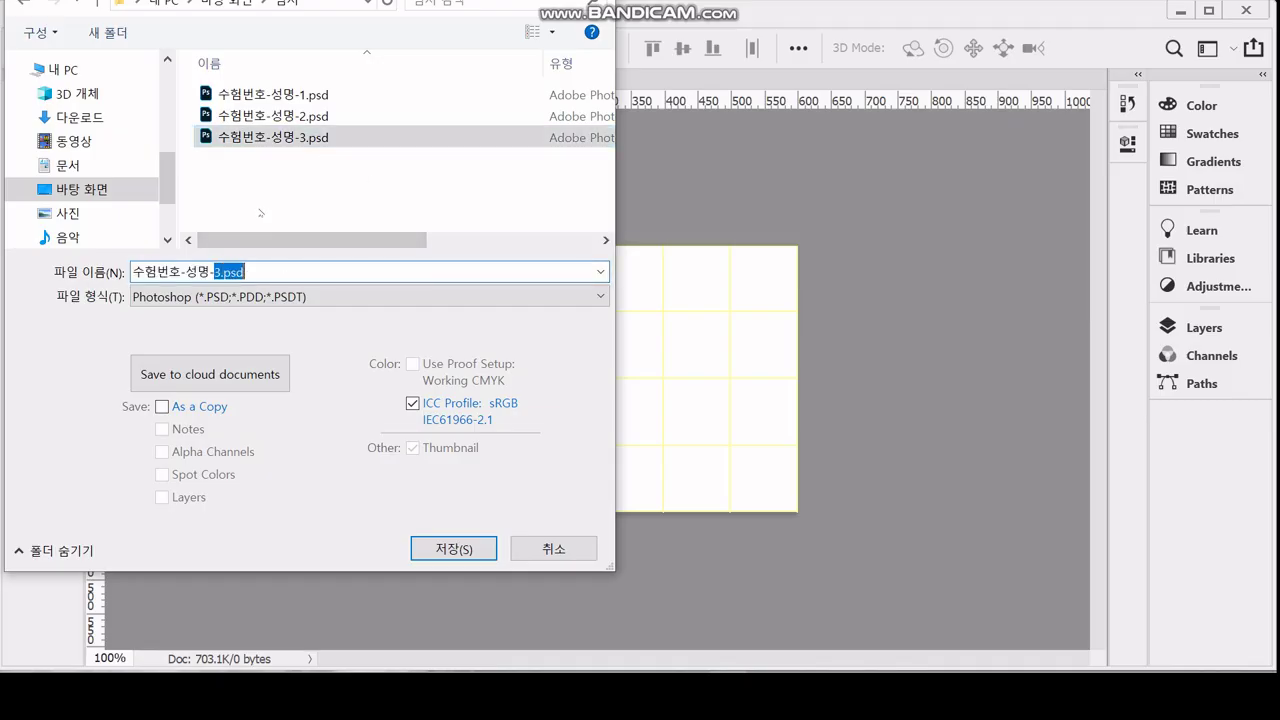
{"action": "type", "text": "4"}
{"action": "key", "text": "Return"}
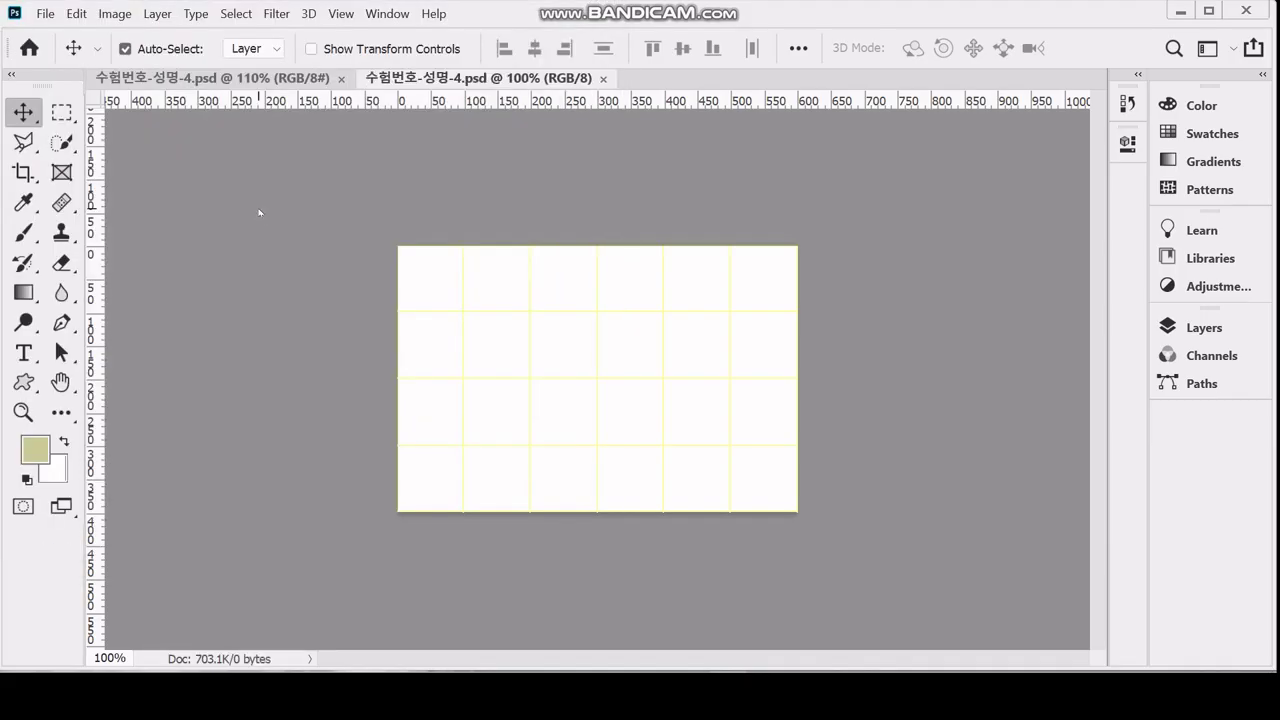
Set the foreground color to #cccc99 and fill the background with it
{"action": "left_click", "coordinate": [35, 450]}
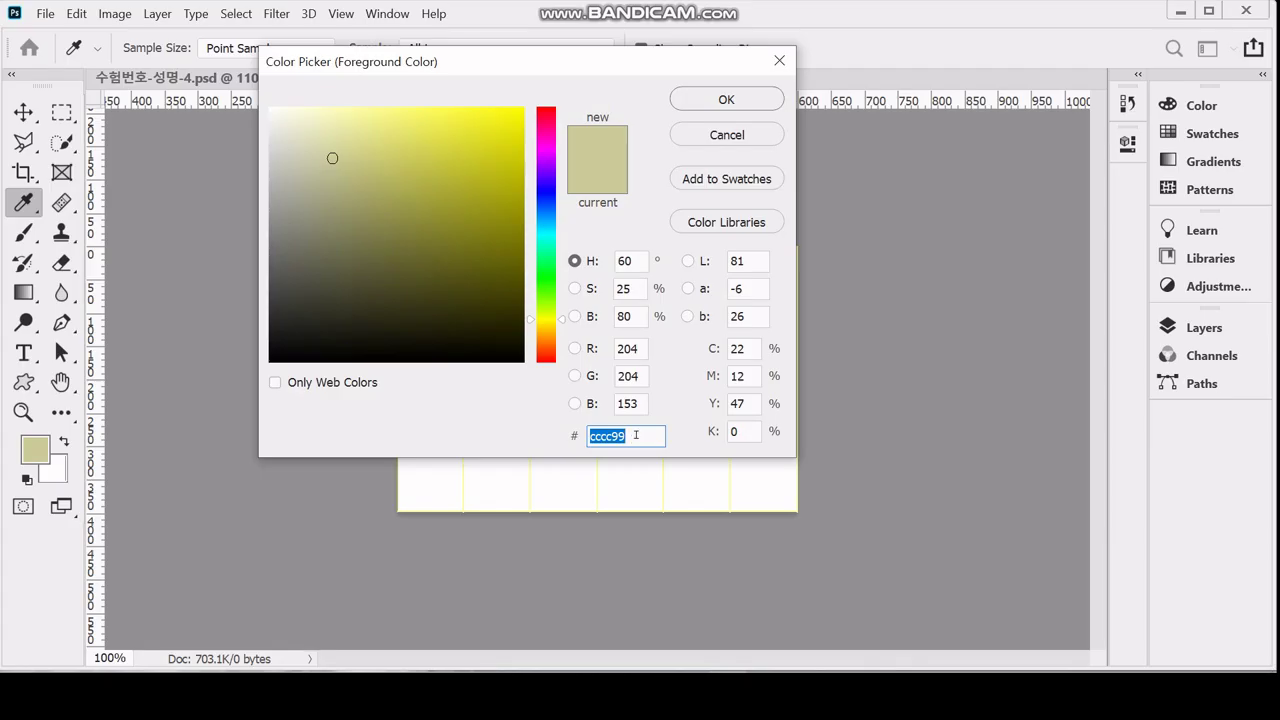
{"action": "left_click_drag", "start_coordinate": [636, 434], "coordinate": [585, 436]}
{"action": "left_click", "coordinate": [600, 436]}
{"action": "double_click", "coordinate": [636, 437]}
{"action": "type", "text": "cc9"}
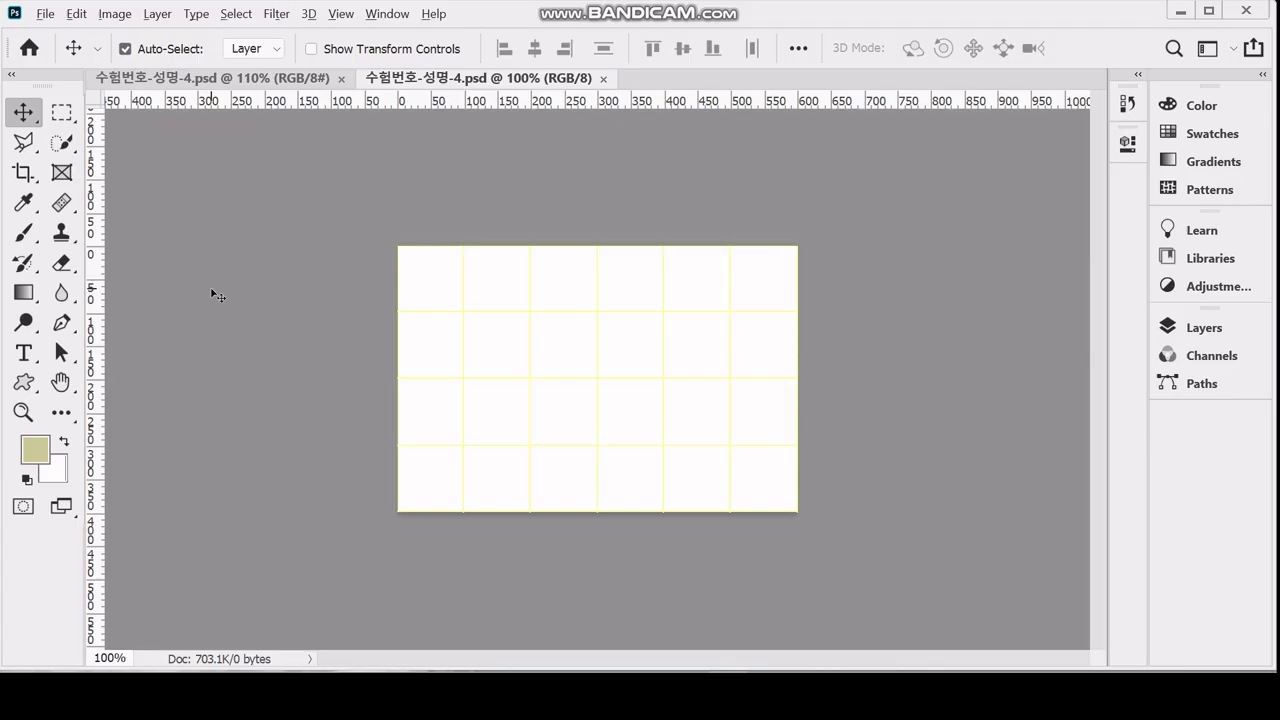
{"action": "key", "text": "alt+BackSpace"}
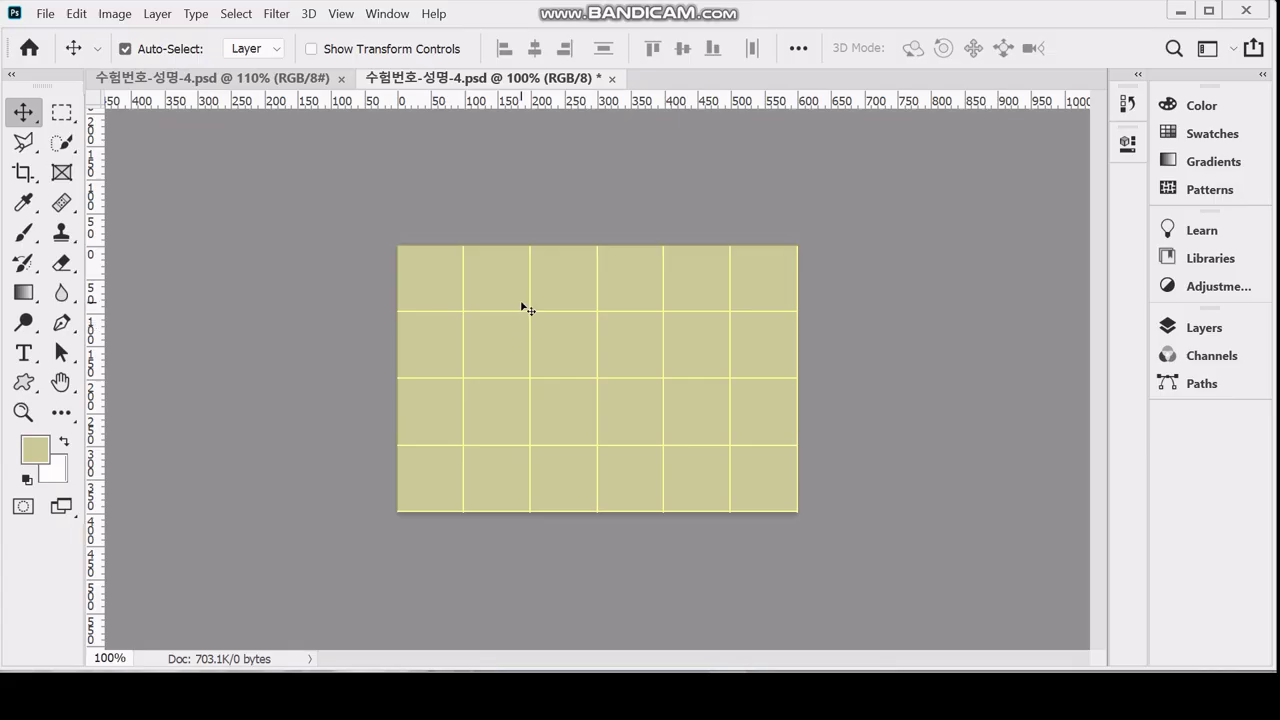
Open the source images 1급-12.jpg through 1급-17.jpg from the GTQ Image folder
{"action": "key", "text": "ctrl+o"}
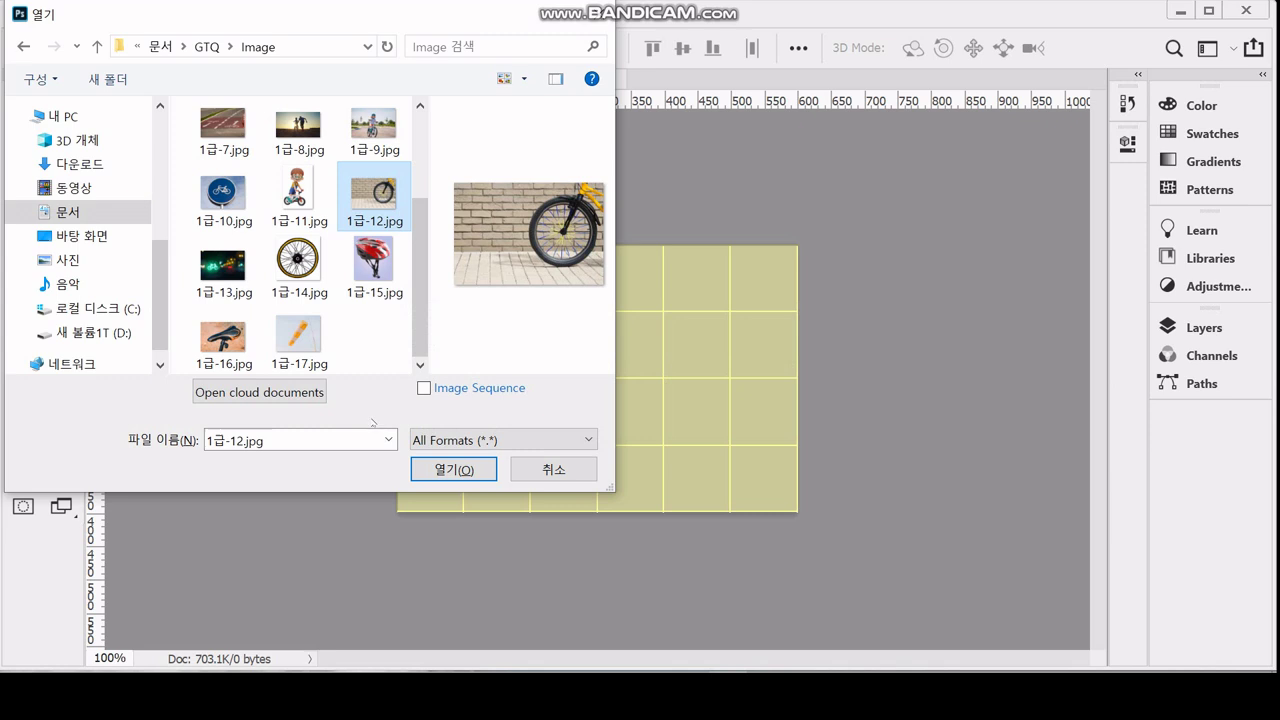
{"action": "left_click", "coordinate": [305, 352], "text": "shift"}
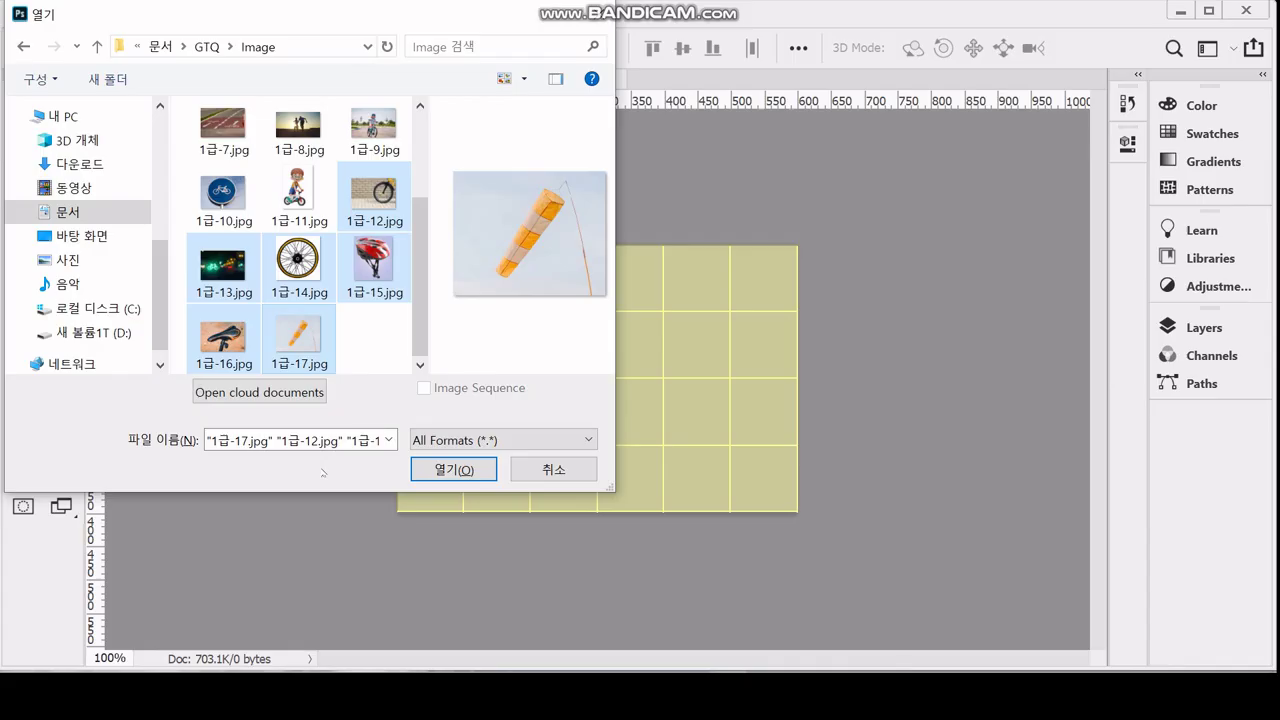
{"action": "key", "text": "Return"}
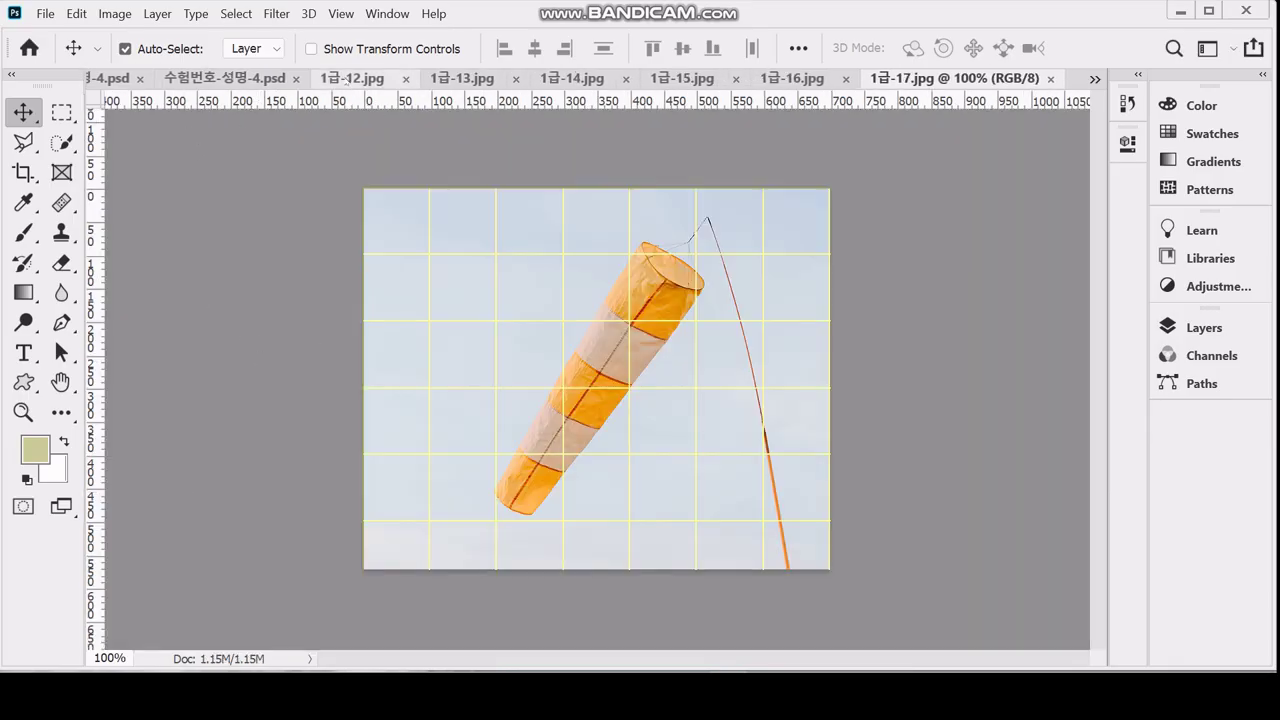
Hide the grid in 1급-12.jpg and copy the whole image into the new 수험번호-성명-4.psd document
{"action": "left_click", "coordinate": [347, 80]}
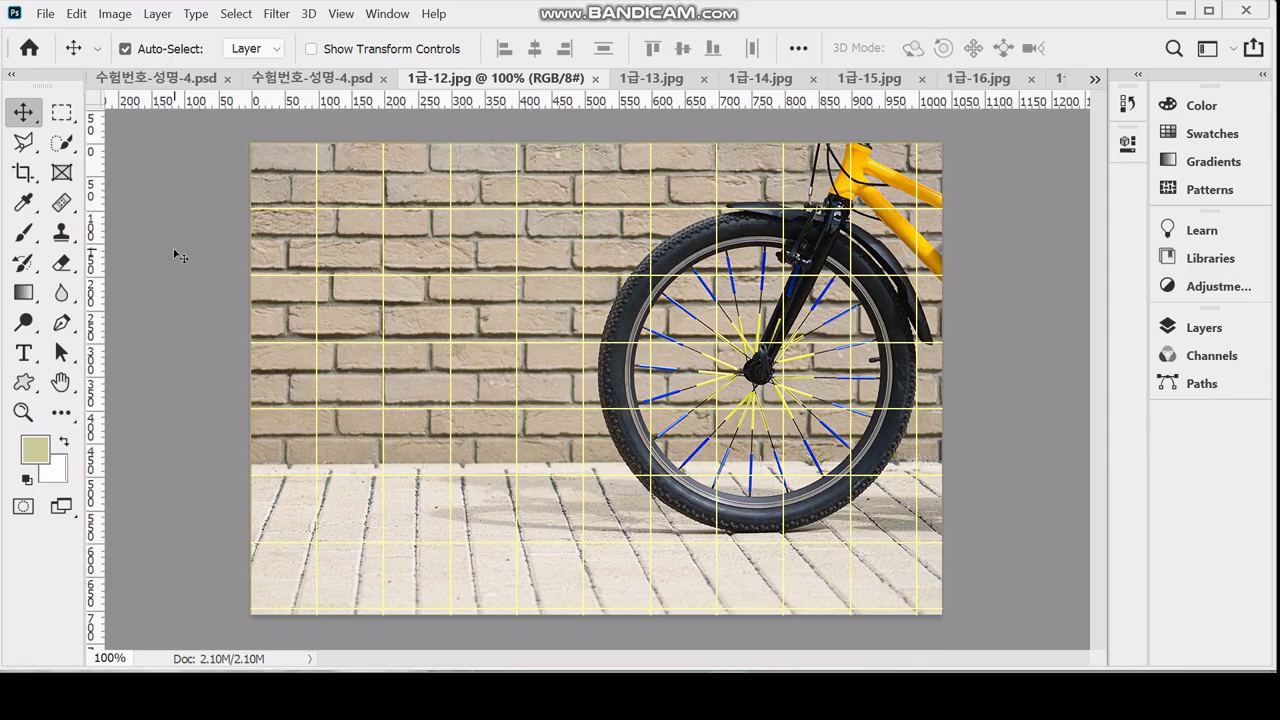
{"action": "key", "text": "ctrl+apostrophe"}
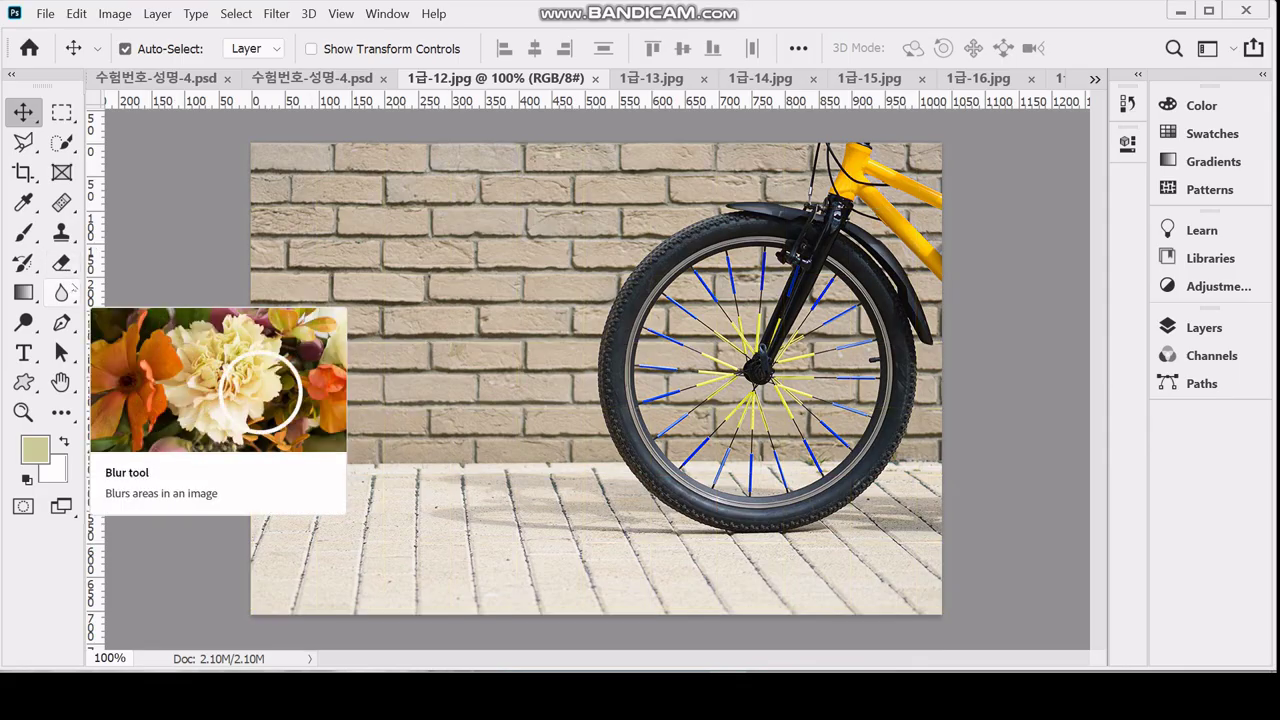
{"action": "key", "text": "ctrl+a"}
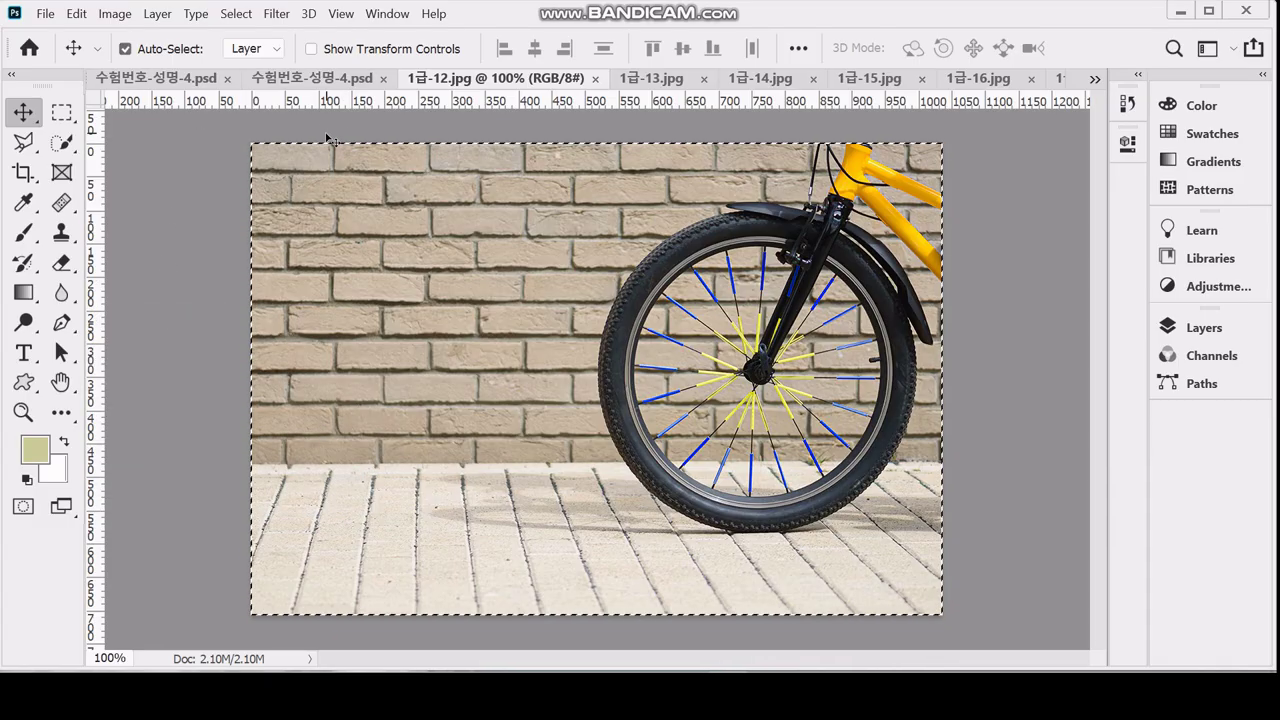
{"action": "left_click", "coordinate": [304, 82]}
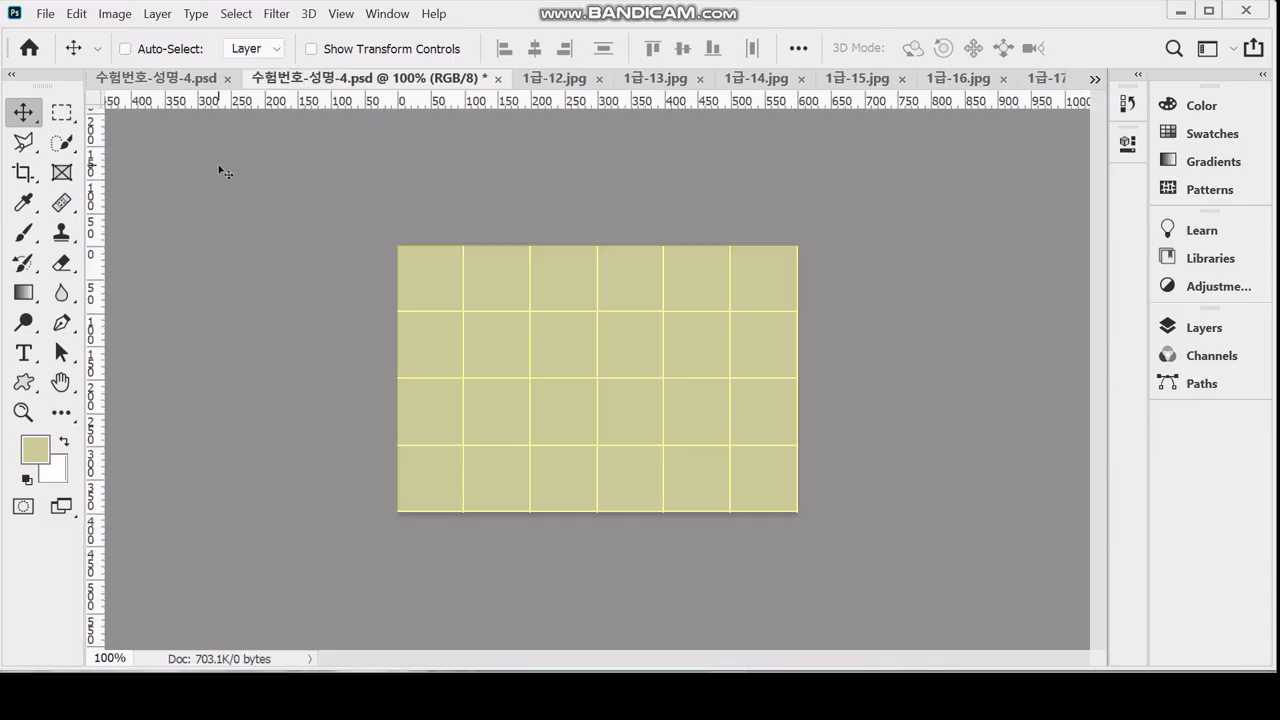
{"action": "key", "text": "ctrl+v"}
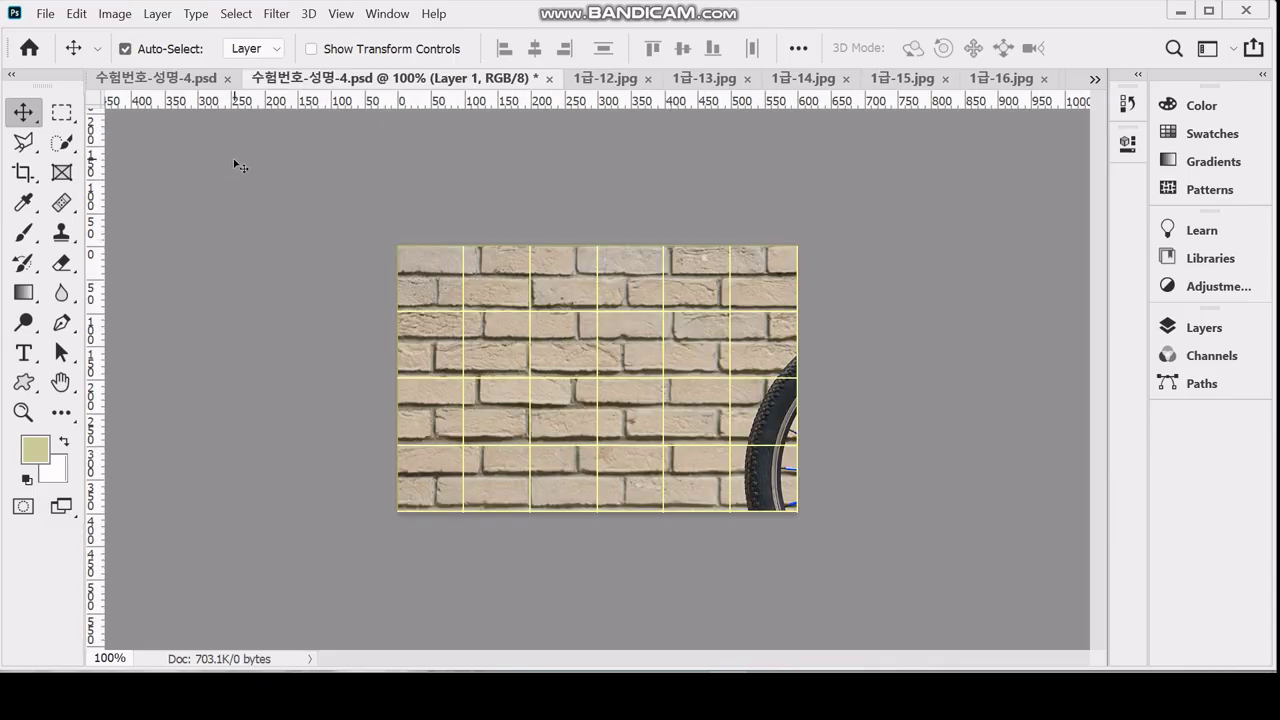
{"action": "key", "text": "ctrl"}
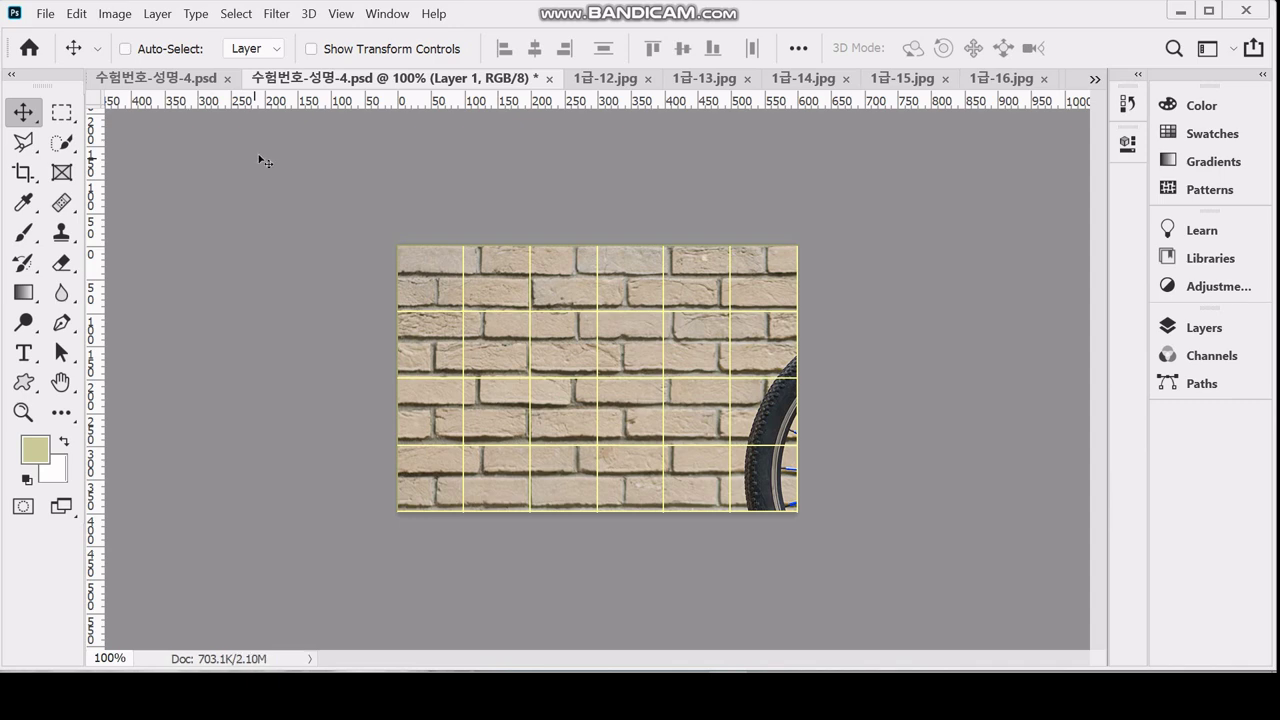
{"action": "key", "text": "ctrl+y"}
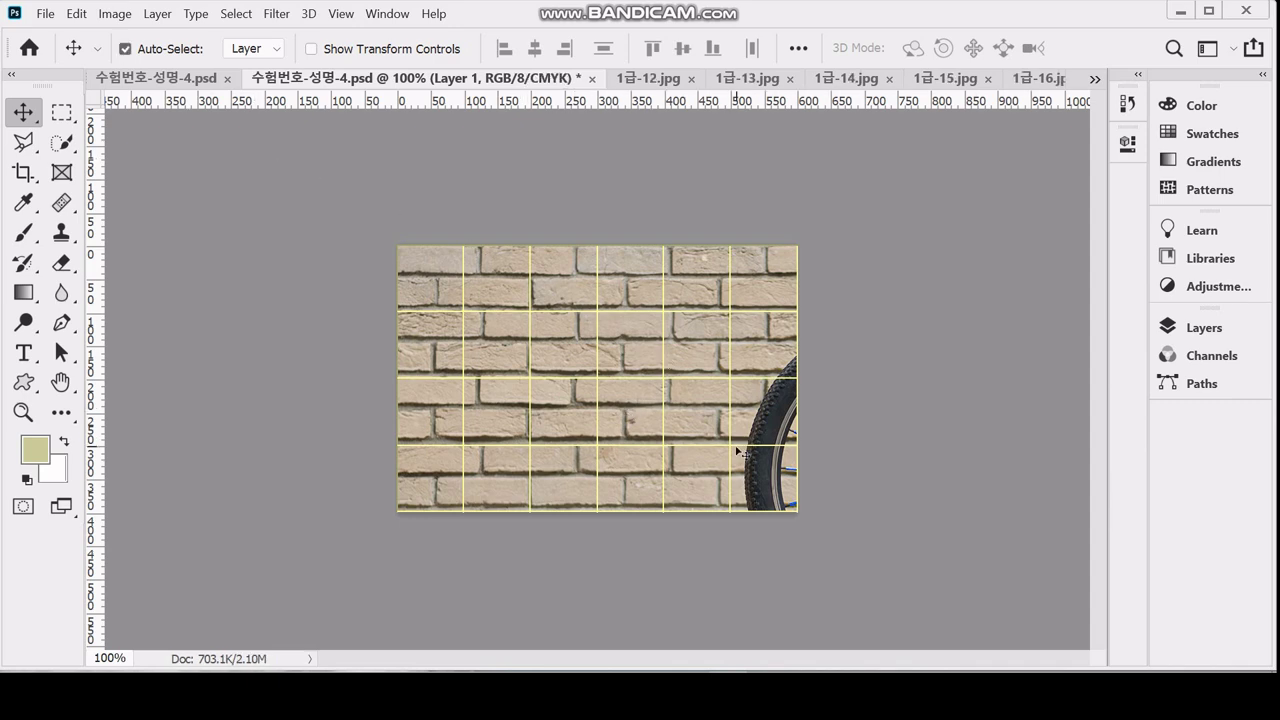
{"action": "key", "text": "ctrl+y"}
Scale the pasted bicycle image proportionally to about 60.7% and position it over the canvas with the wheel and brick wall in view
{"action": "key", "text": "ctrl+t"}
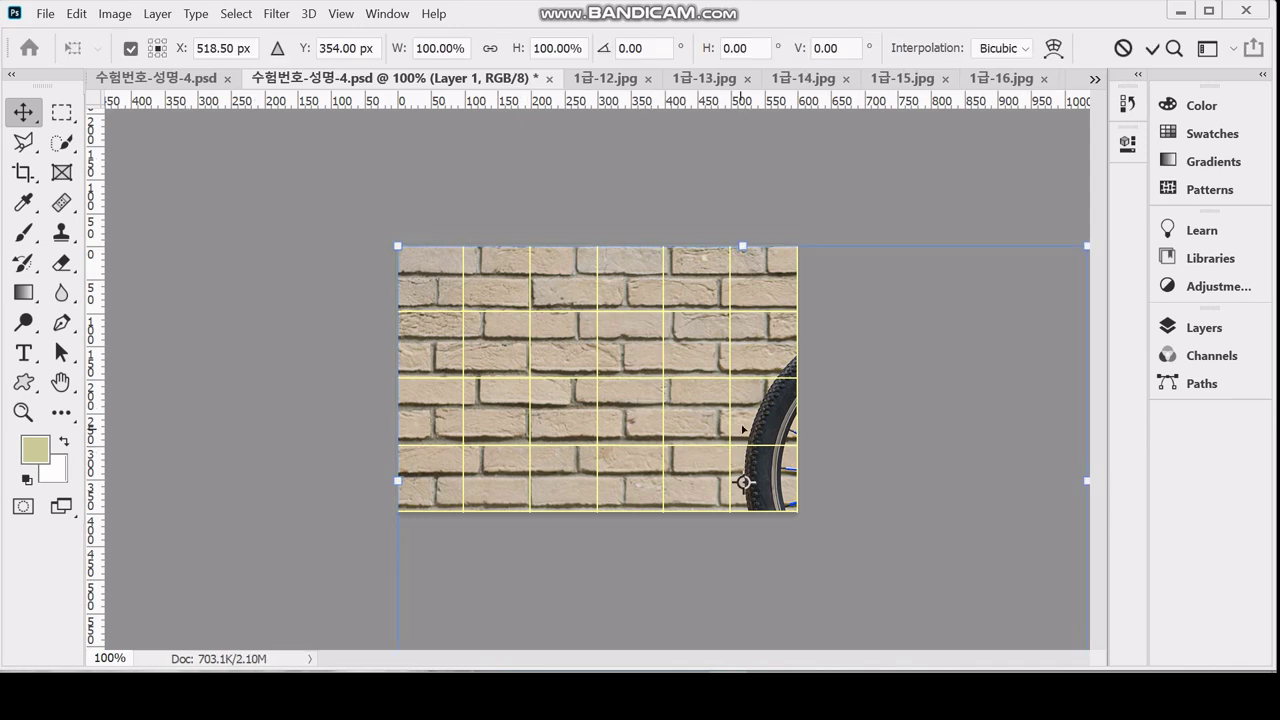
{"action": "left_click", "coordinate": [490, 49]}
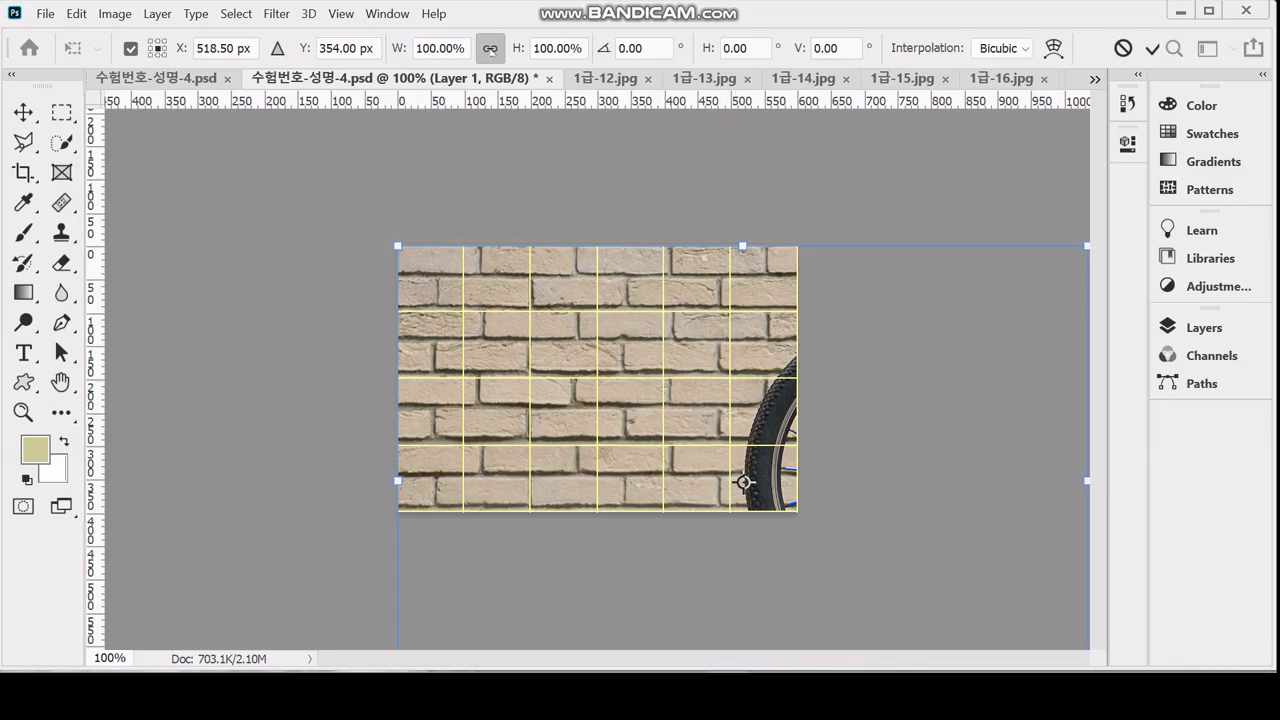
{"action": "left_click_drag", "start_coordinate": [398, 48], "coordinate": [371, 52]}
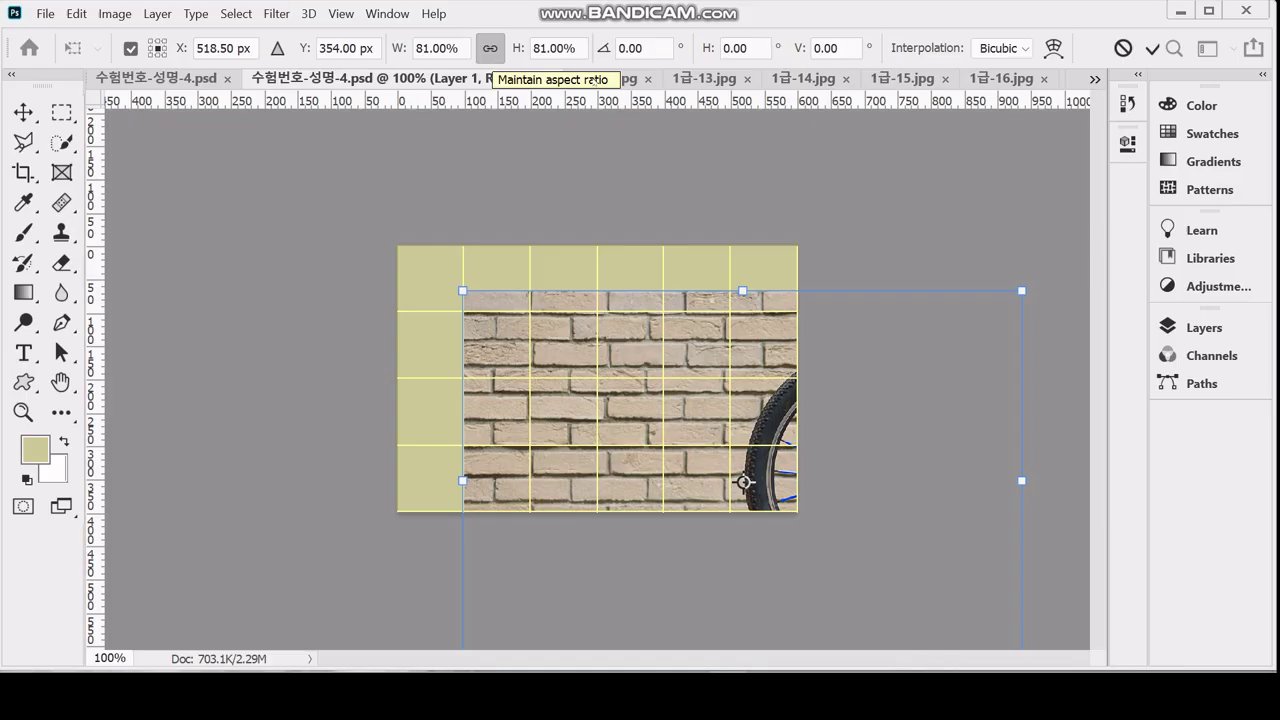
{"action": "left_click_drag", "start_coordinate": [676, 450], "coordinate": [557, 350]}
{"action": "left_click_drag", "start_coordinate": [680, 417], "coordinate": [549, 349]}
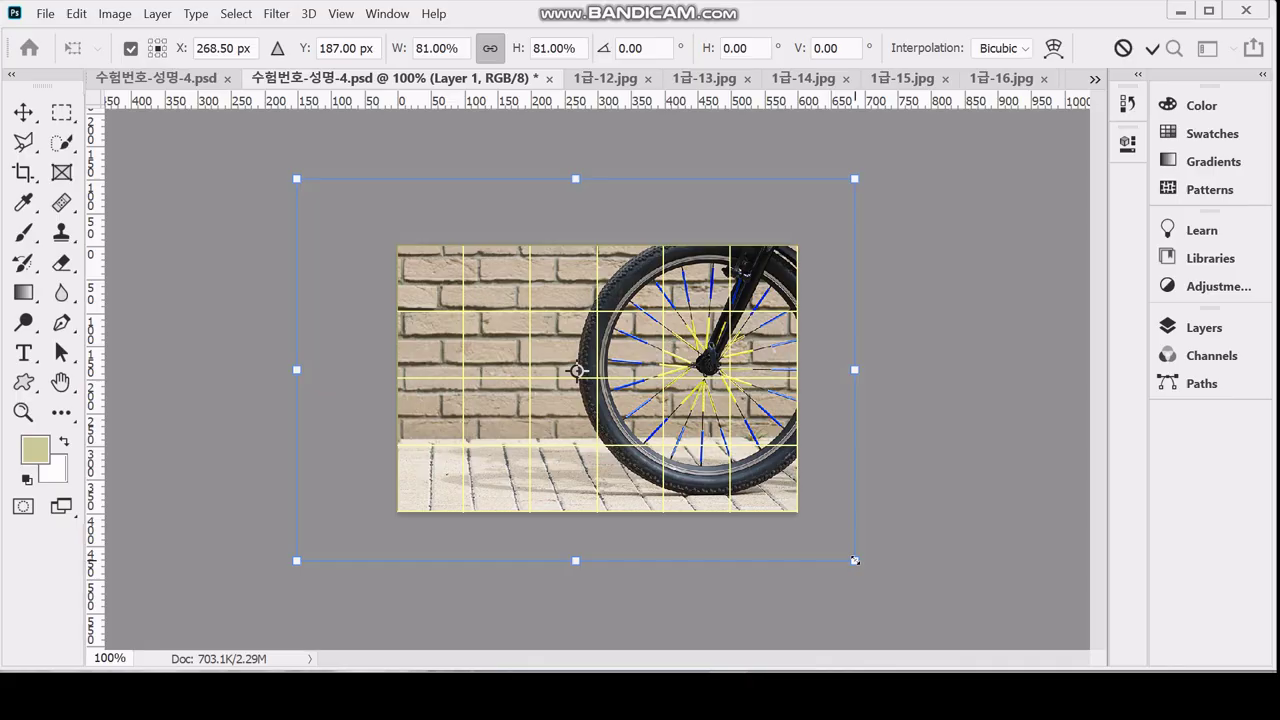
{"action": "left_click_drag", "start_coordinate": [855, 561], "coordinate": [720, 468]}
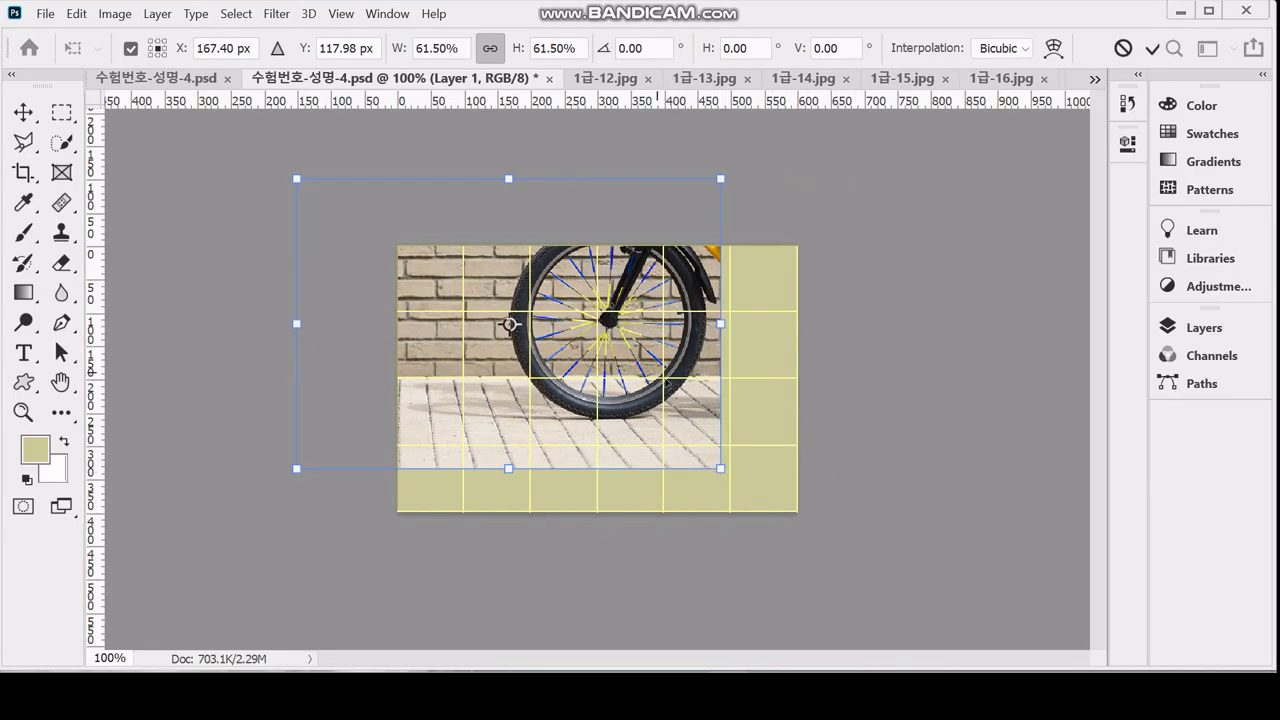
{"action": "left_click_drag", "start_coordinate": [663, 375], "coordinate": [740, 424]}
{"action": "mouse_move", "coordinate": [789, 508]}
{"action": "left_mouse_down"}
{"action": "mouse_move", "coordinate": [751, 471]}
{"action": "mouse_move", "coordinate": [792, 512]}
{"action": "left_mouse_up"}
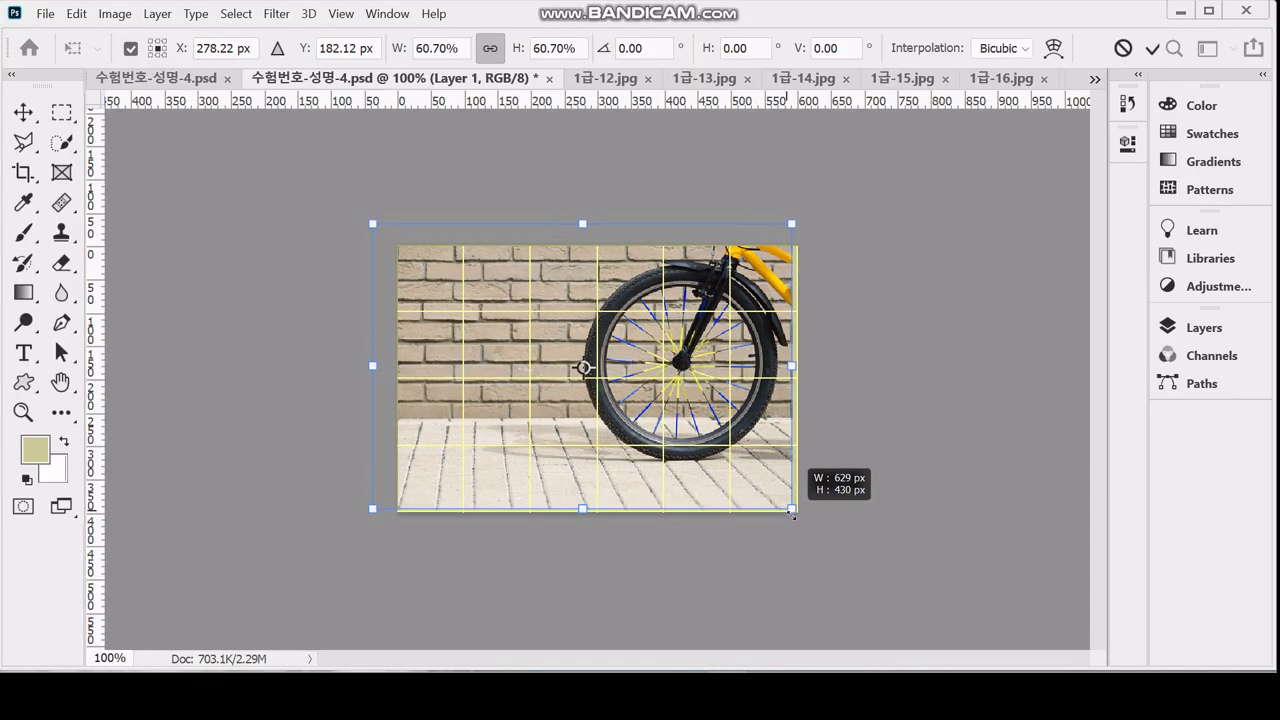
Flip the bicycle image horizontally, fit it over the whole canvas, and save the document
{"action": "right_click", "coordinate": [650, 331]}
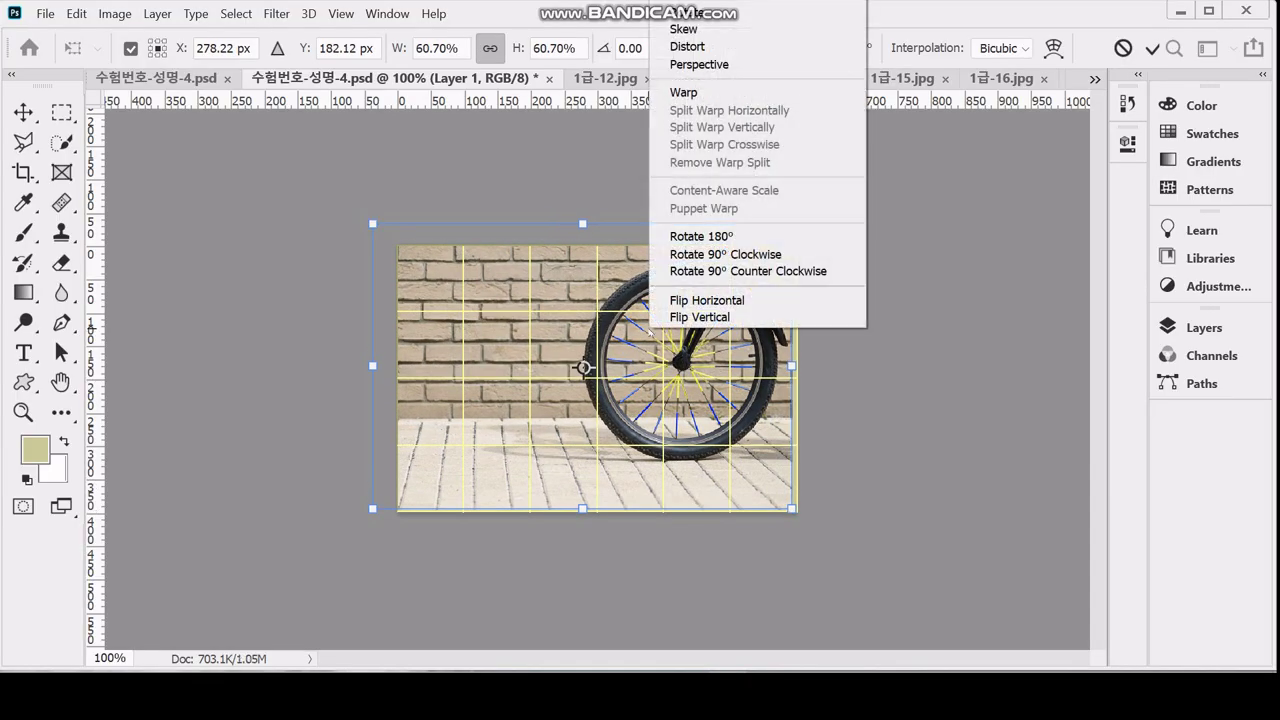
{"action": "left_click", "coordinate": [730, 300]}
{"action": "mouse_move", "coordinate": [550, 350]}
{"action": "left_mouse_down"}
{"action": "mouse_move", "coordinate": [568, 354]}
{"action": "mouse_move", "coordinate": [559, 343]}
{"action": "left_mouse_up"}
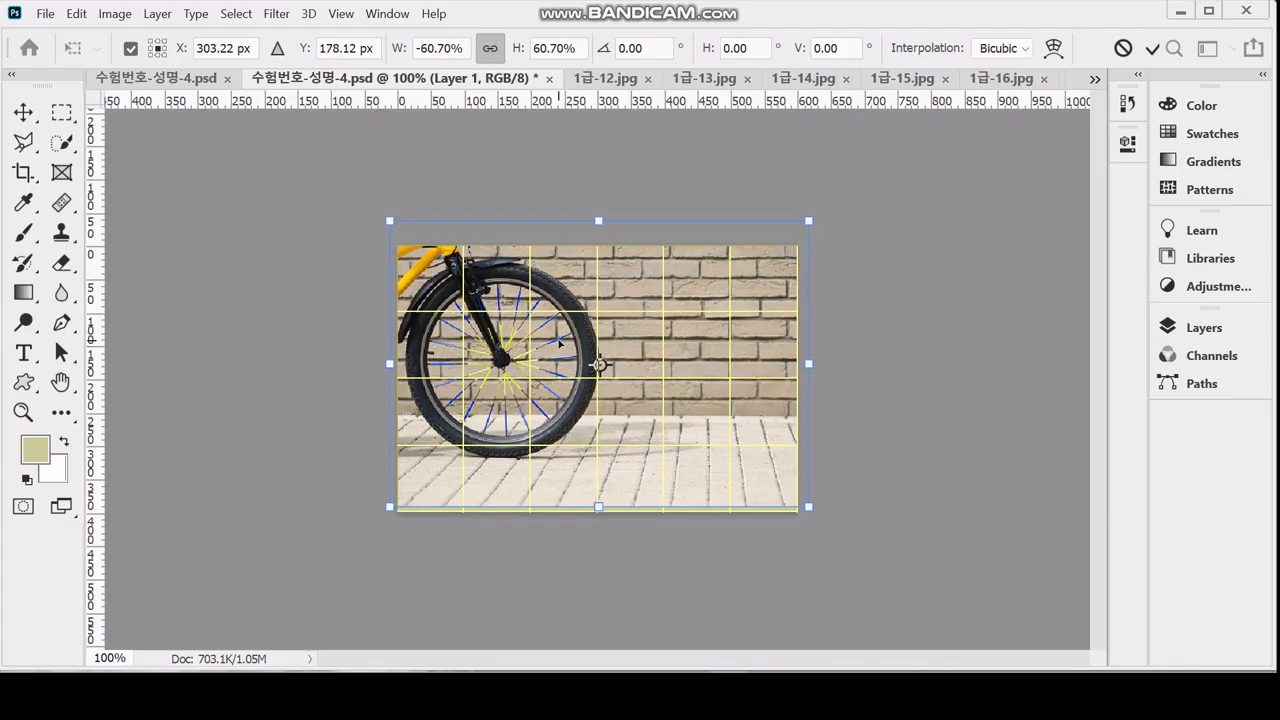
{"action": "key", "text": "Return"}
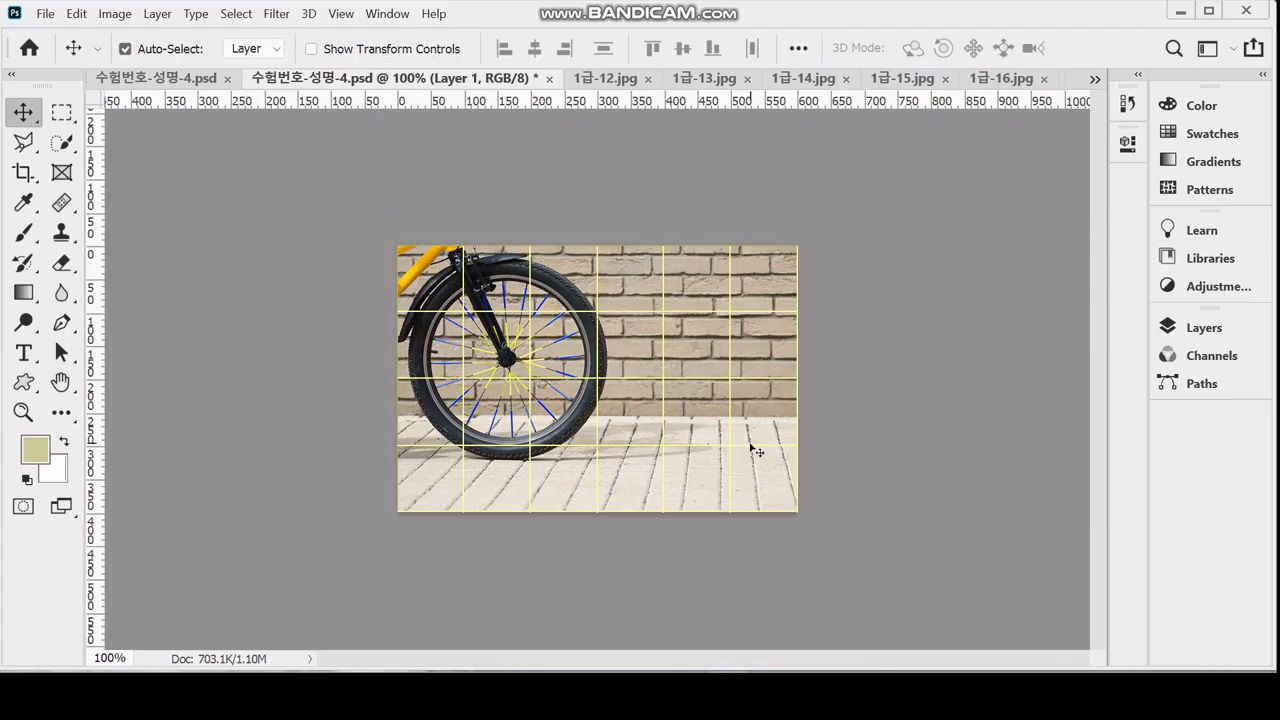
{"action": "key", "text": "ctrl+s"}
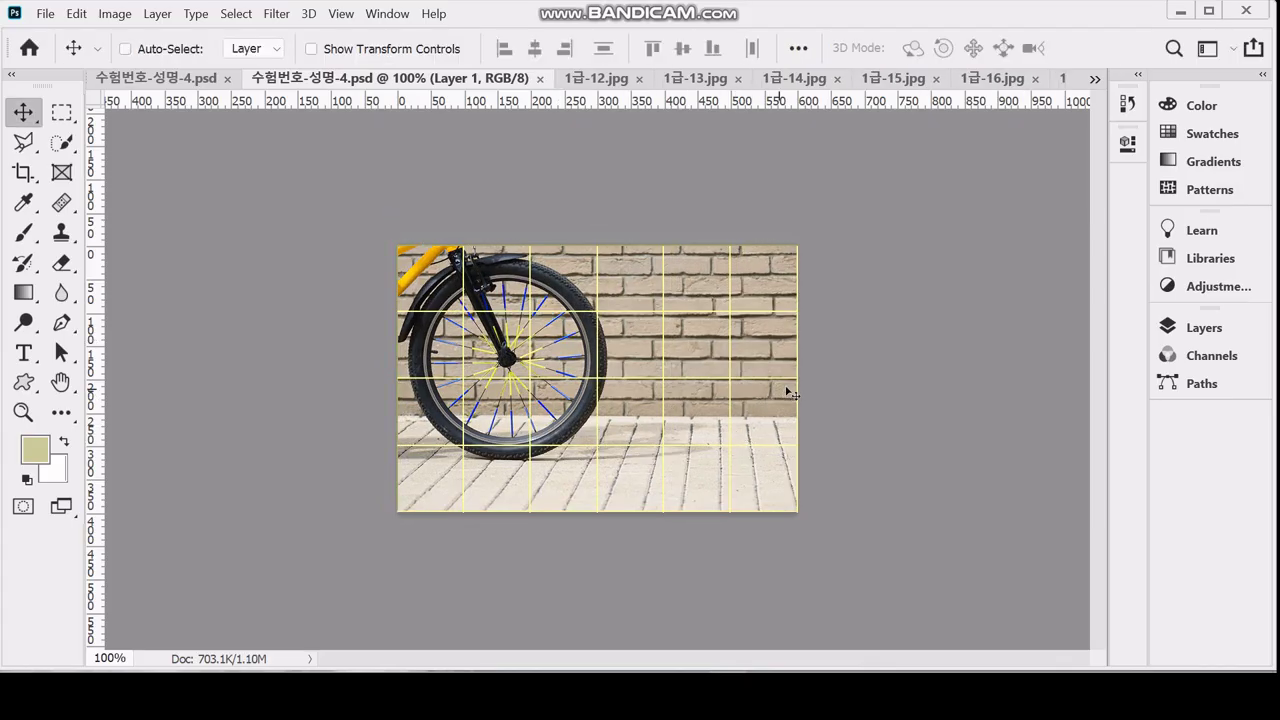
Set the bicycle layer's blend mode to Darken and add a layer mask to it, saving the document
{"action": "left_click", "coordinate": [1200, 328]}
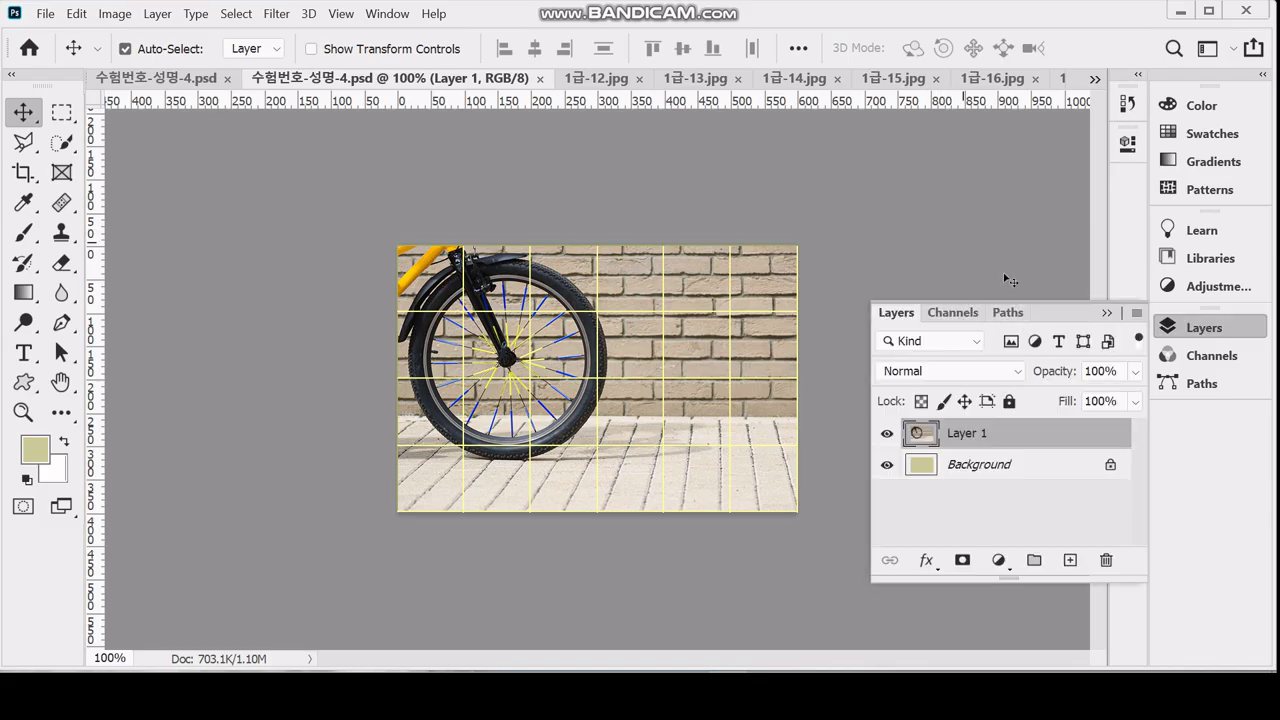
{"action": "left_click", "coordinate": [949, 372]}
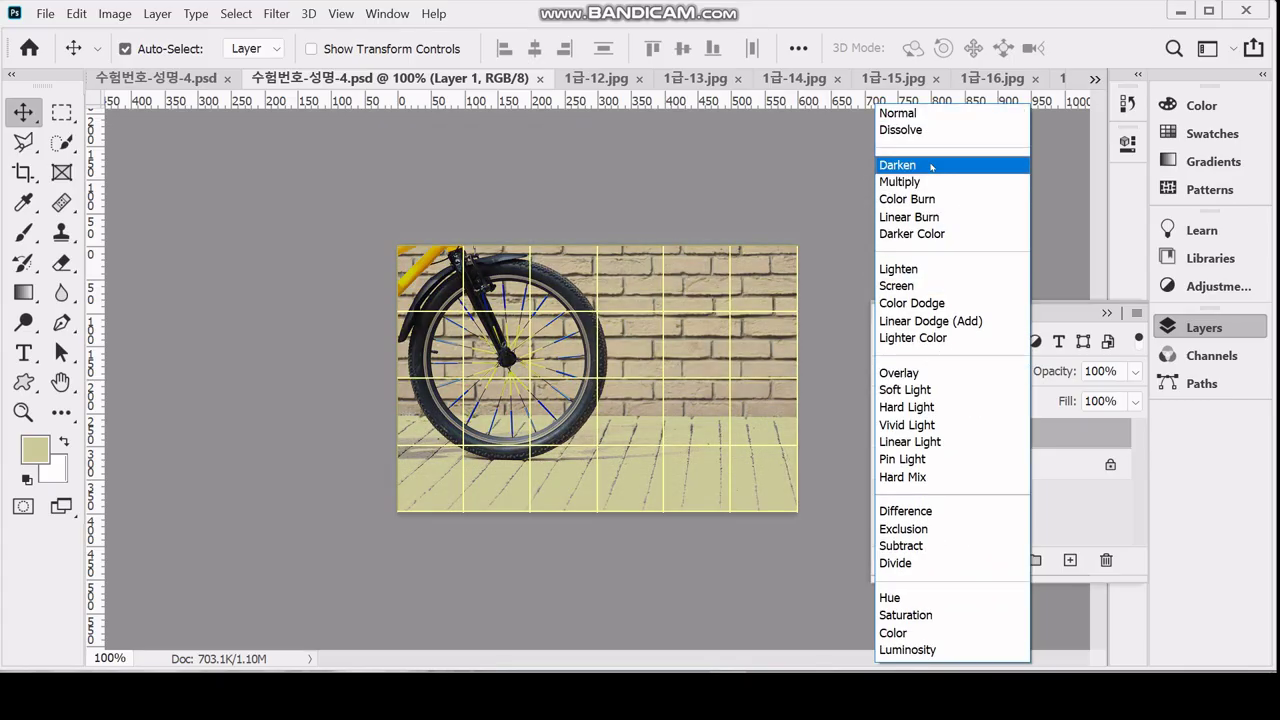
{"action": "left_click", "coordinate": [931, 167]}
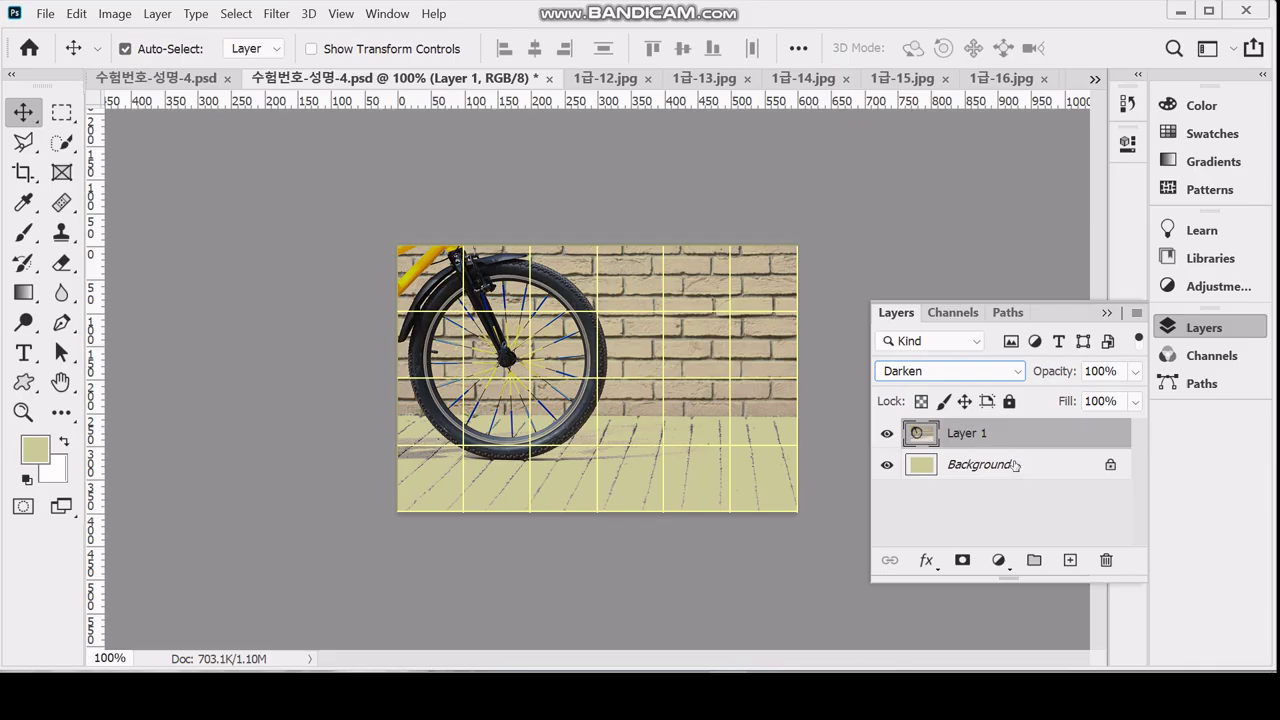
{"action": "left_click", "coordinate": [959, 562]}
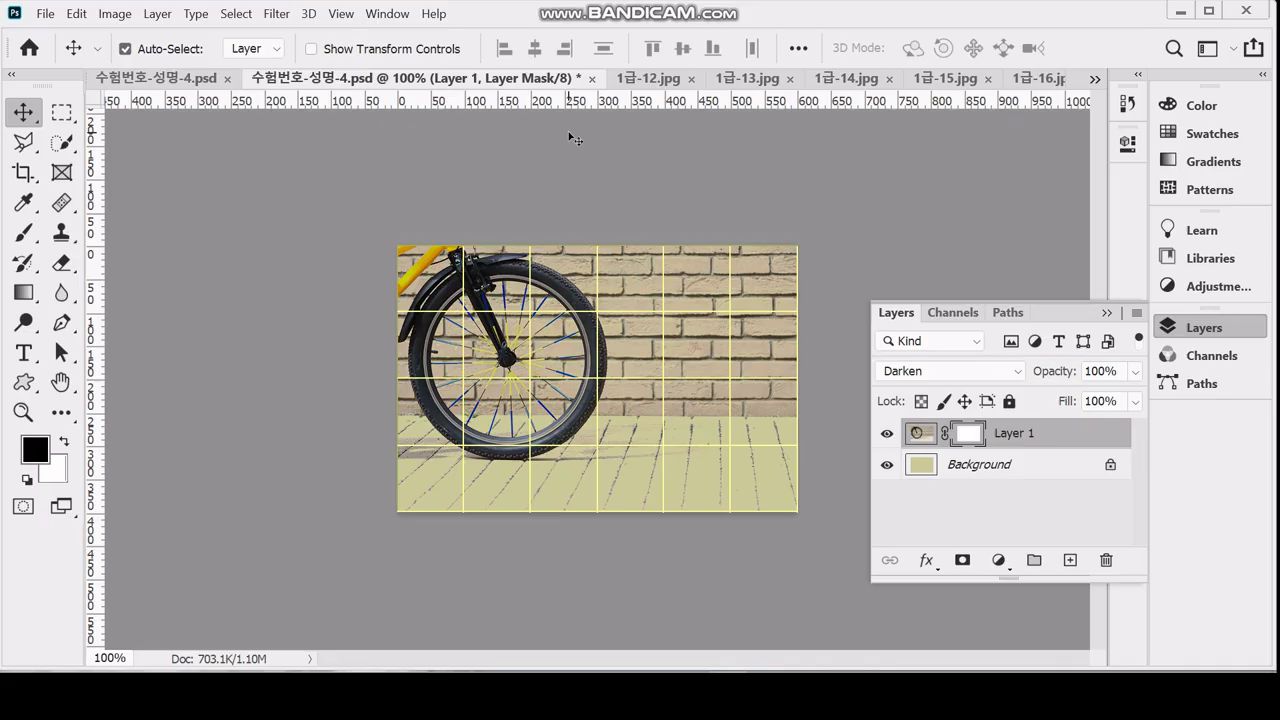
{"action": "key", "text": "ctrl"}
{"action": "key", "text": "ctrl+s"}
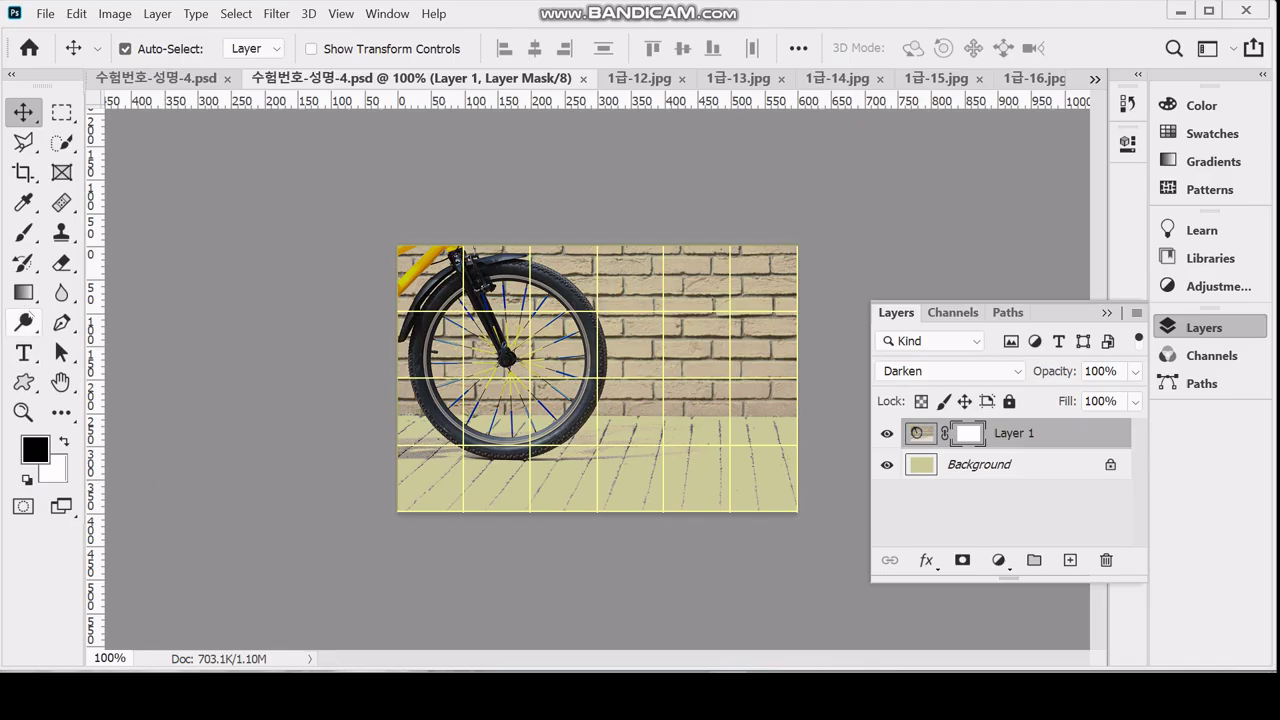
Draw a linear black-to-white gradient on the bicycle layer's mask from the canvas's right edge to about 100 px from its left edge
{"action": "left_click", "coordinate": [23, 292]}
{"action": "right_click", "coordinate": [23, 292]}
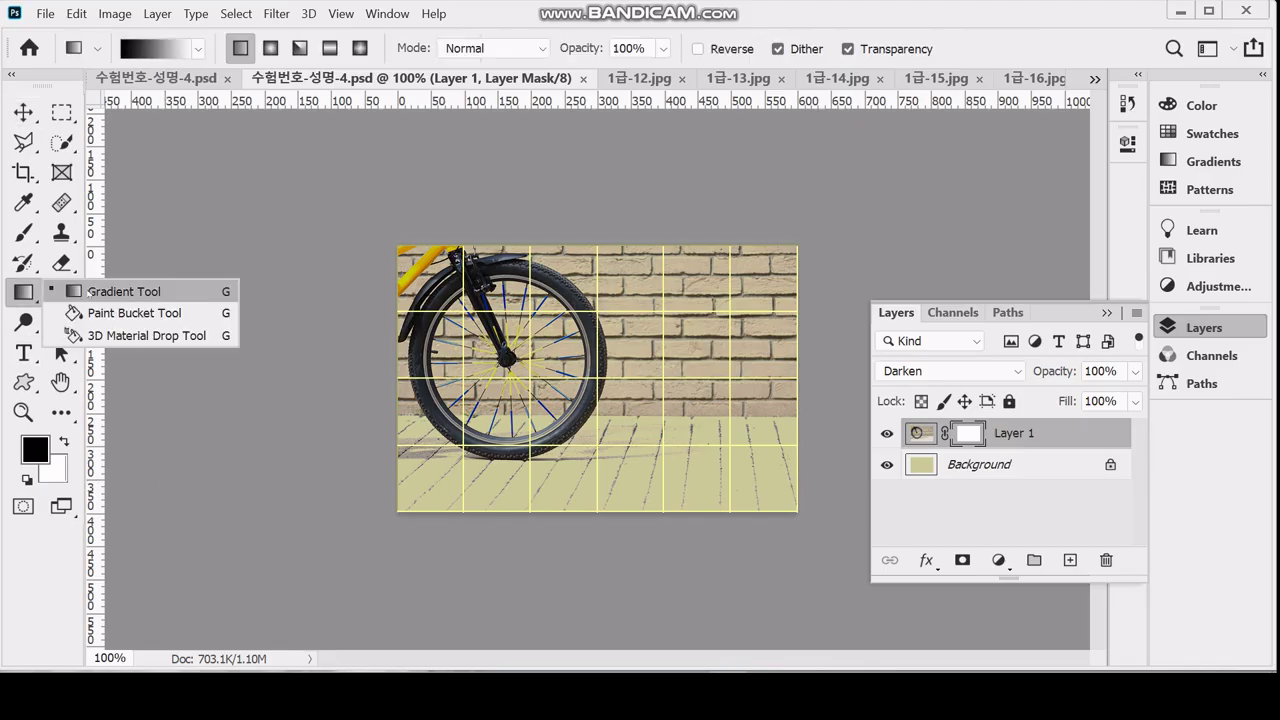
{"action": "left_click", "coordinate": [90, 291]}
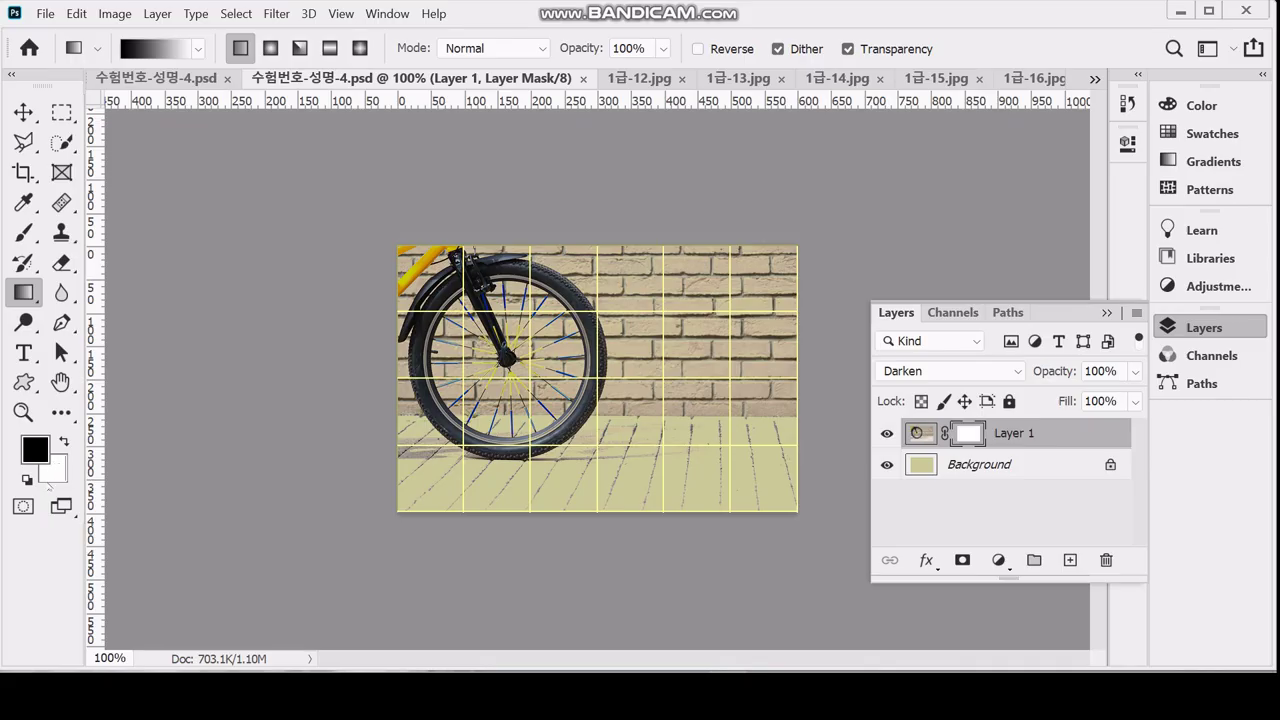
{"action": "key", "text": "x"}
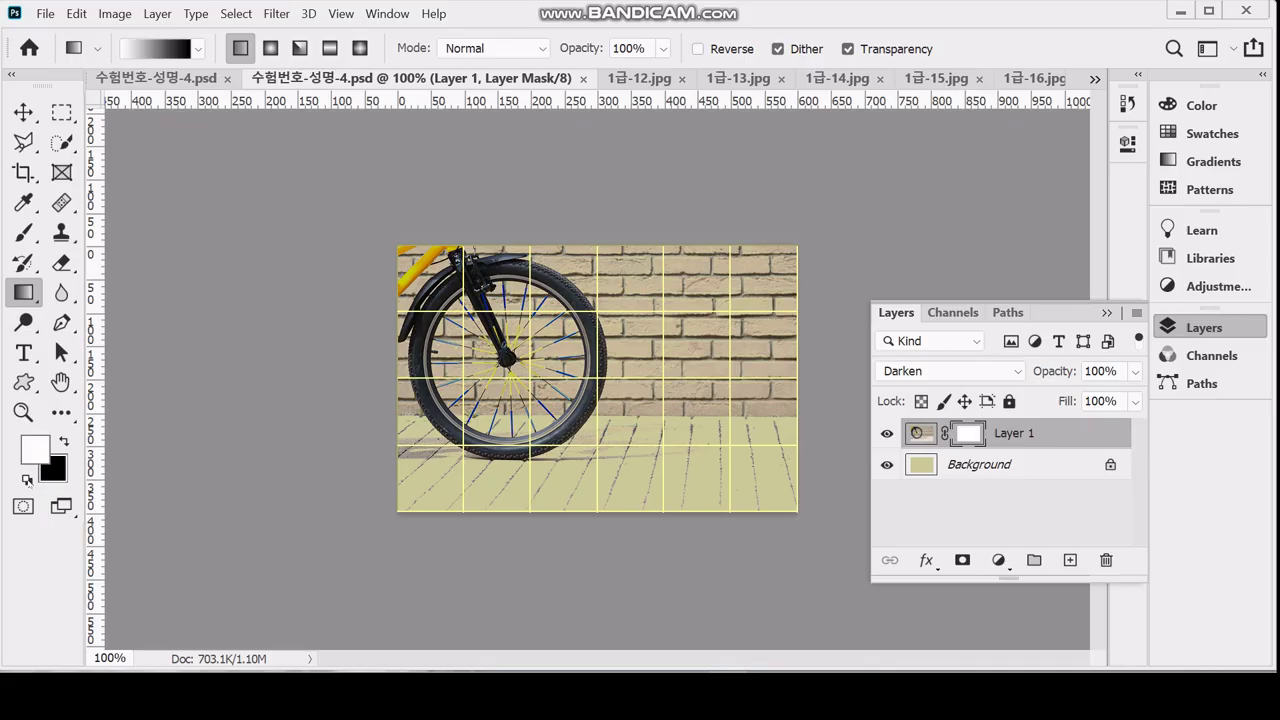
{"action": "key", "text": "x"}
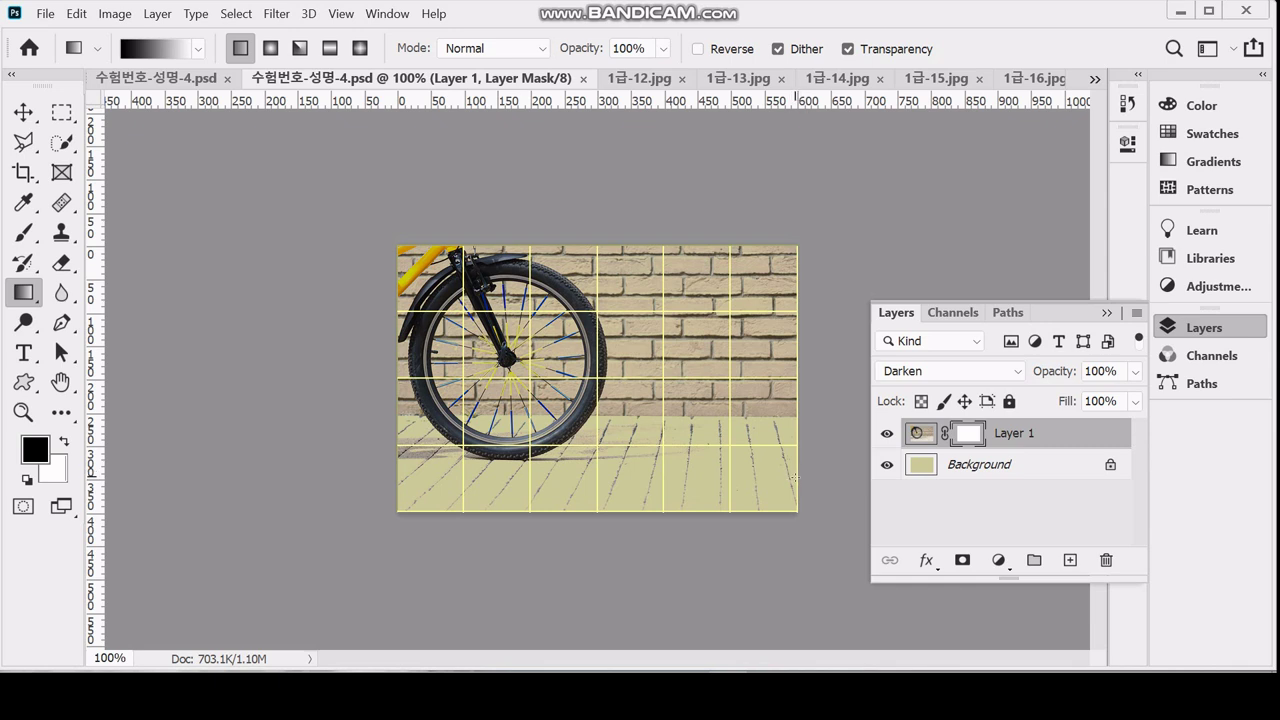
{"action": "left_click_drag", "start_coordinate": [795, 477], "coordinate": [472, 480]}
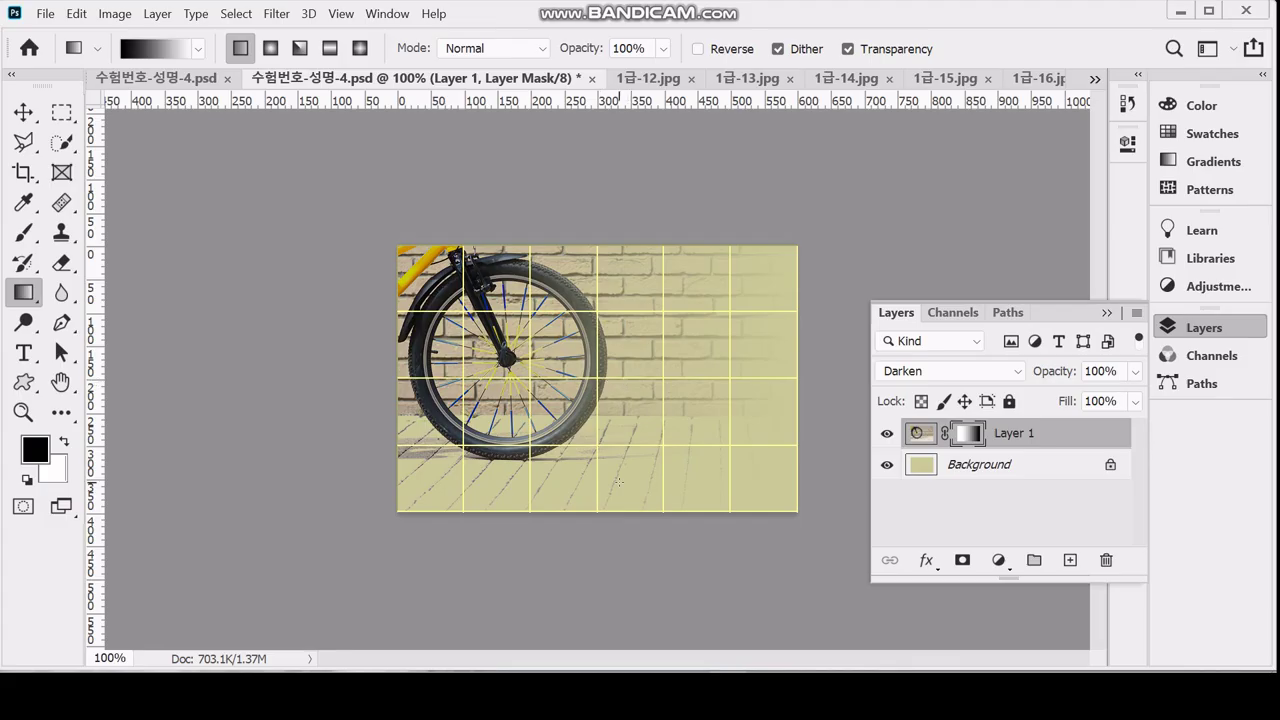
Try vertical and diagonal black-to-white gradients on the bicycle layer's mask to compare fade directions
{"action": "left_click_drag", "start_coordinate": [618, 478], "coordinate": [613, 298]}
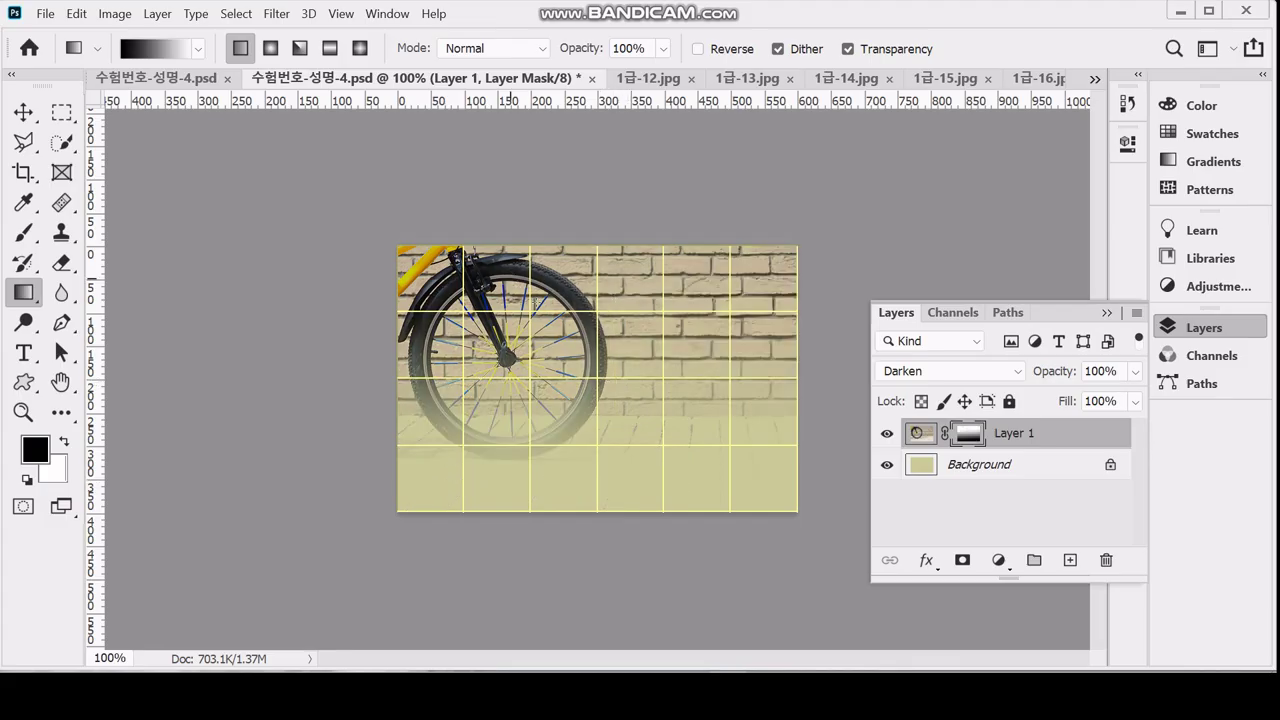
{"action": "left_click_drag", "start_coordinate": [530, 273], "coordinate": [594, 316]}
{"action": "left_click_drag", "start_coordinate": [484, 284], "coordinate": [598, 384]}
{"action": "left_click_drag", "start_coordinate": [757, 475], "coordinate": [690, 446]}
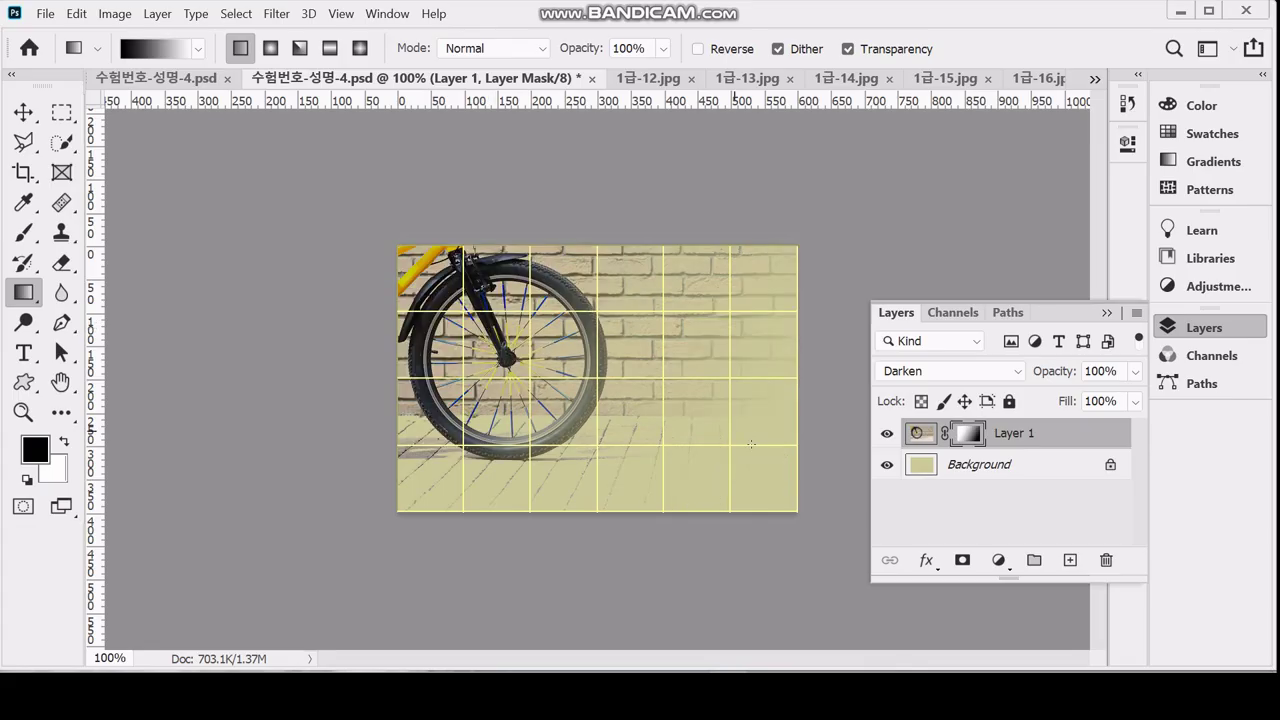
Redraw the horizontal gradient on the bicycle layer's mask so the image fades out toward the canvas's right edge
{"action": "left_click_drag", "start_coordinate": [797, 473], "coordinate": [478, 476]}
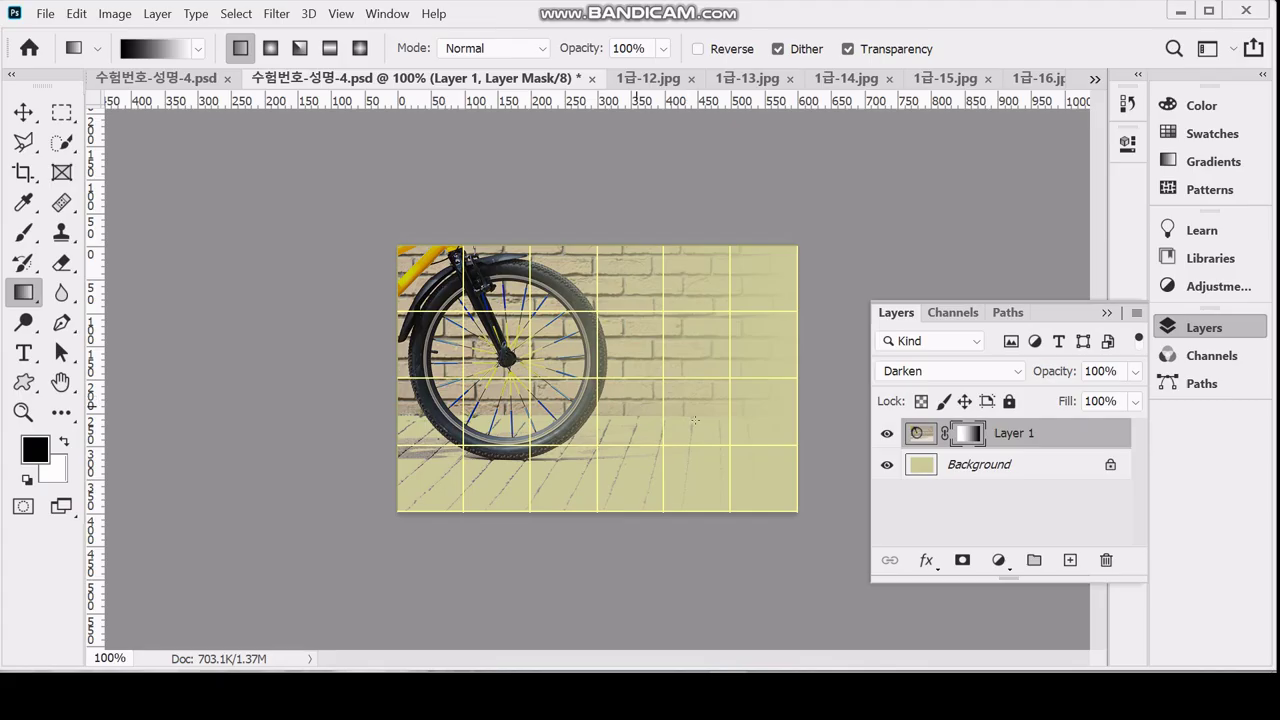
{"action": "left_click_drag", "start_coordinate": [796, 477], "coordinate": [474, 478]}
{"action": "left_click", "coordinate": [610, 391], "text": "alt"}
Copy the whole 1급-13.jpg image and paste it into the 수험번호-성명-4.psd composite
{"action": "left_click", "coordinate": [747, 78]}
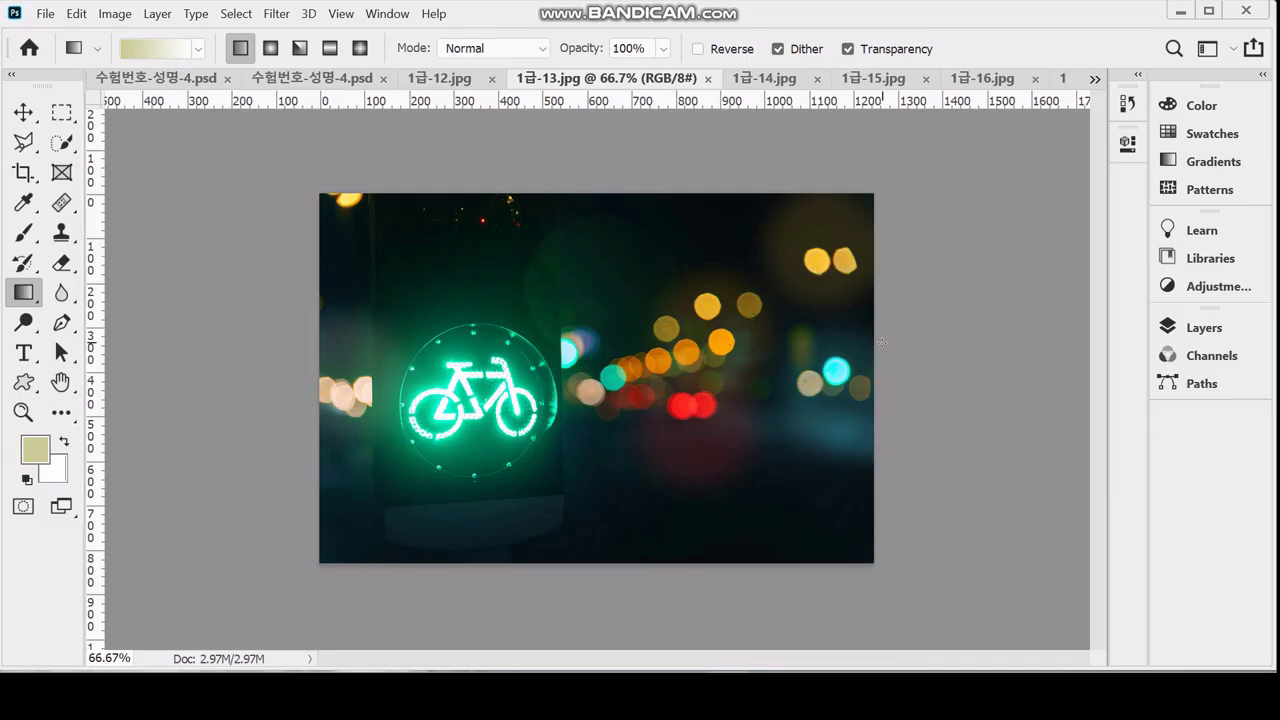
{"action": "key", "text": "ctrl+a"}
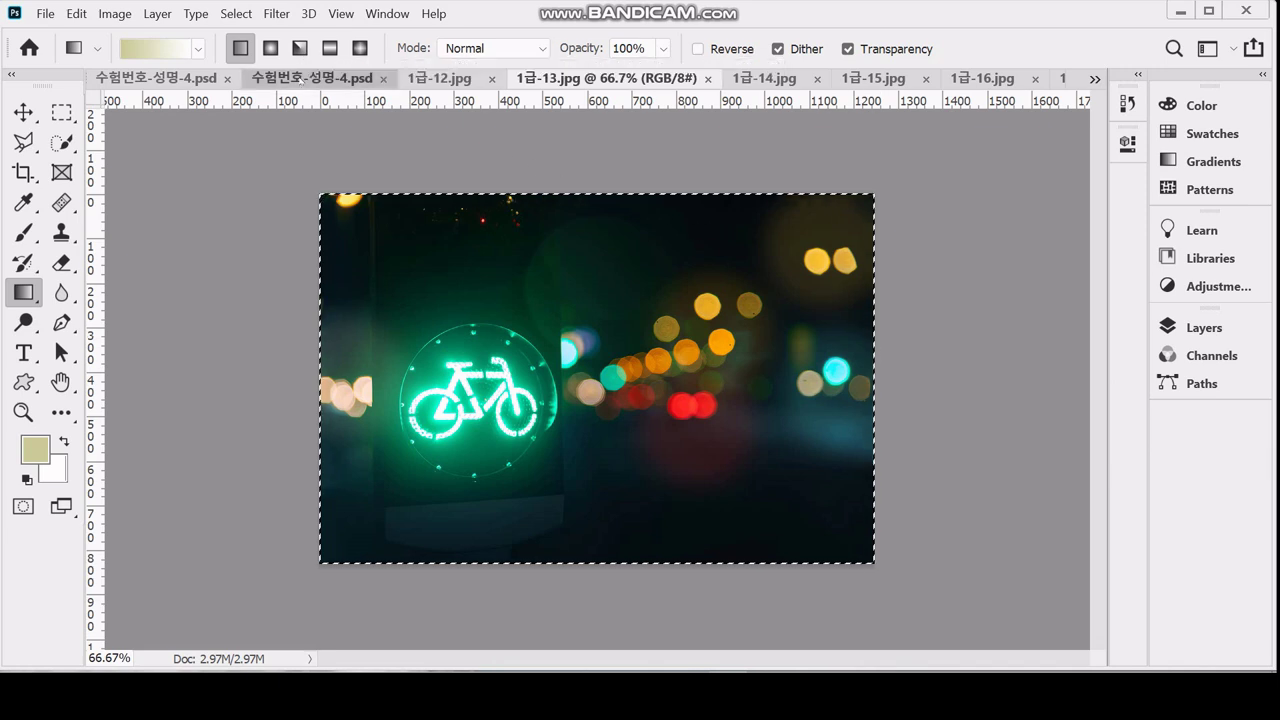
{"action": "left_click", "coordinate": [305, 78]}
{"action": "key", "text": "ctrl+v"}
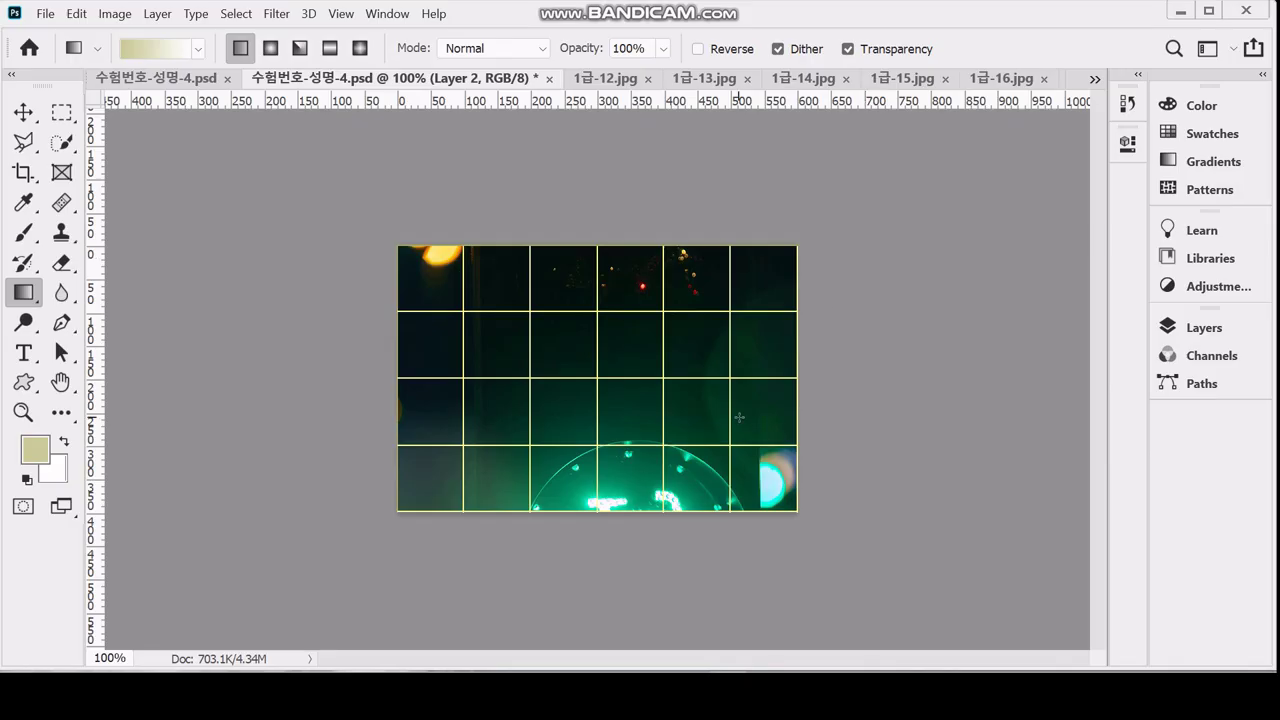
Scale the pasted neon bicycle sign image proportionally to about 42% and place it over the upper-left part of the canvas
{"action": "key", "text": "ctrl+t"}
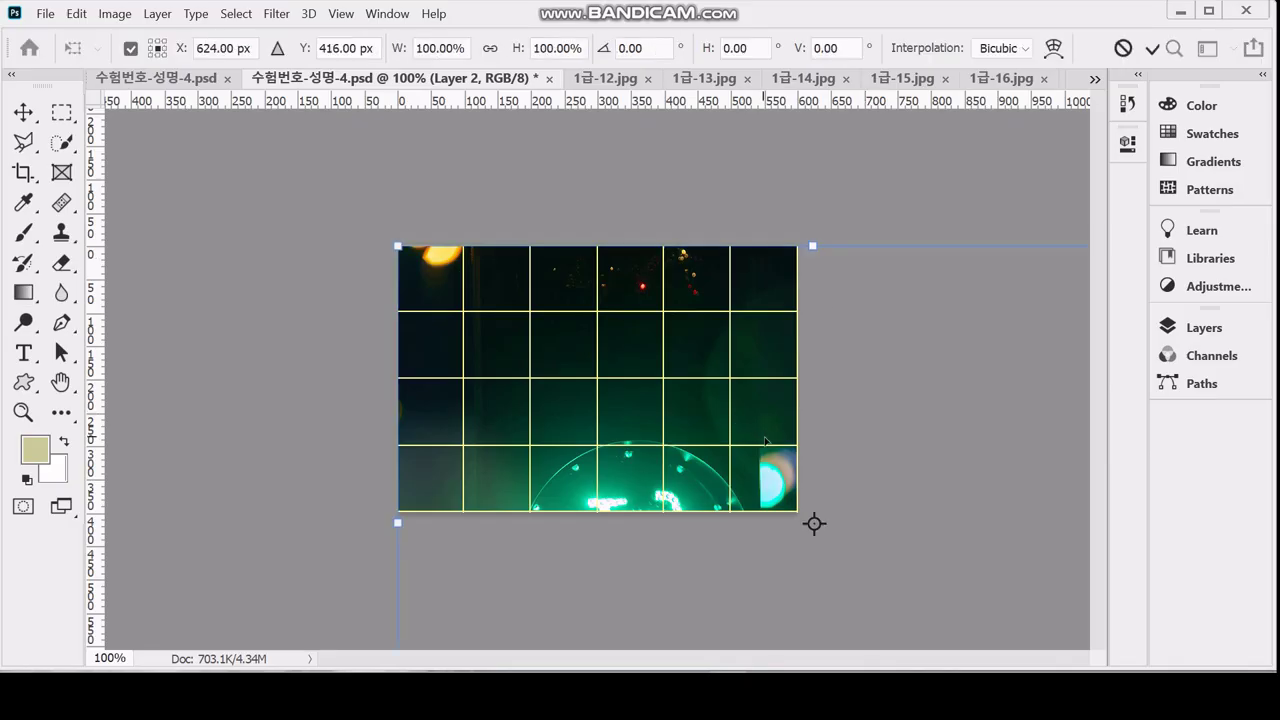
{"action": "left_click", "coordinate": [491, 54]}
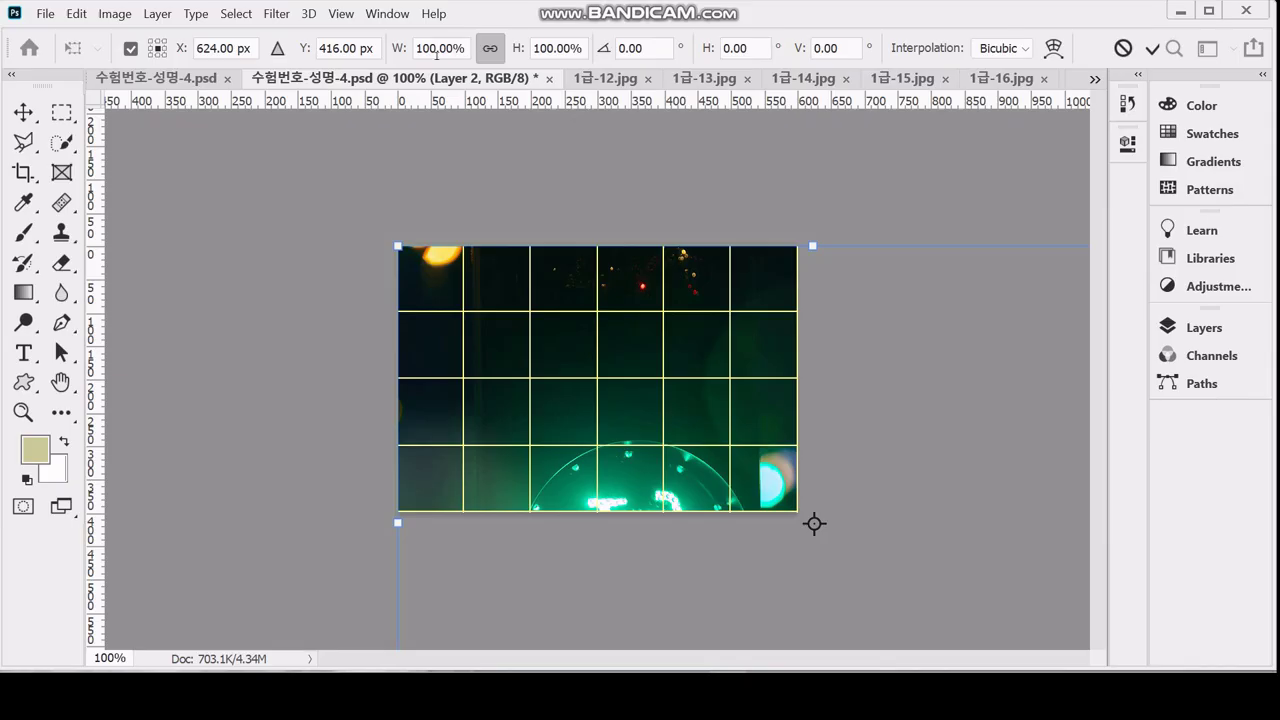
{"action": "left_click_drag", "start_coordinate": [401, 55], "coordinate": [340, 64]}
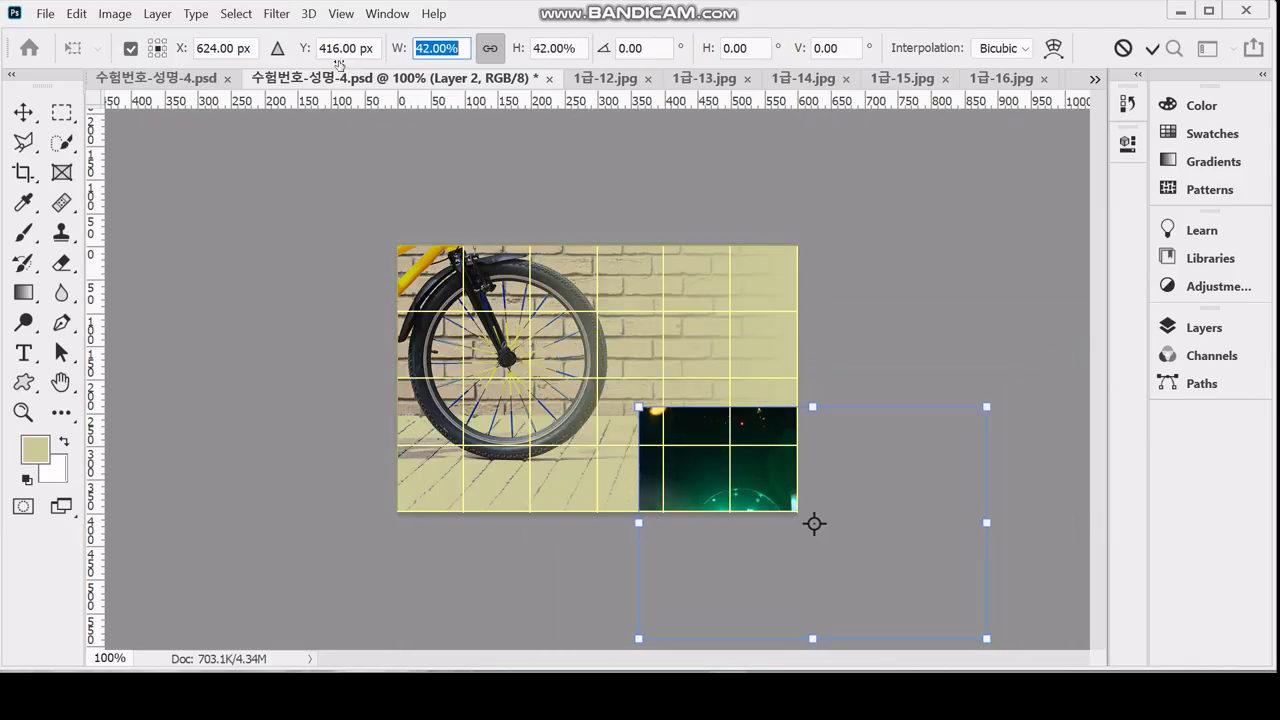
{"action": "left_click_drag", "start_coordinate": [824, 465], "coordinate": [549, 231]}
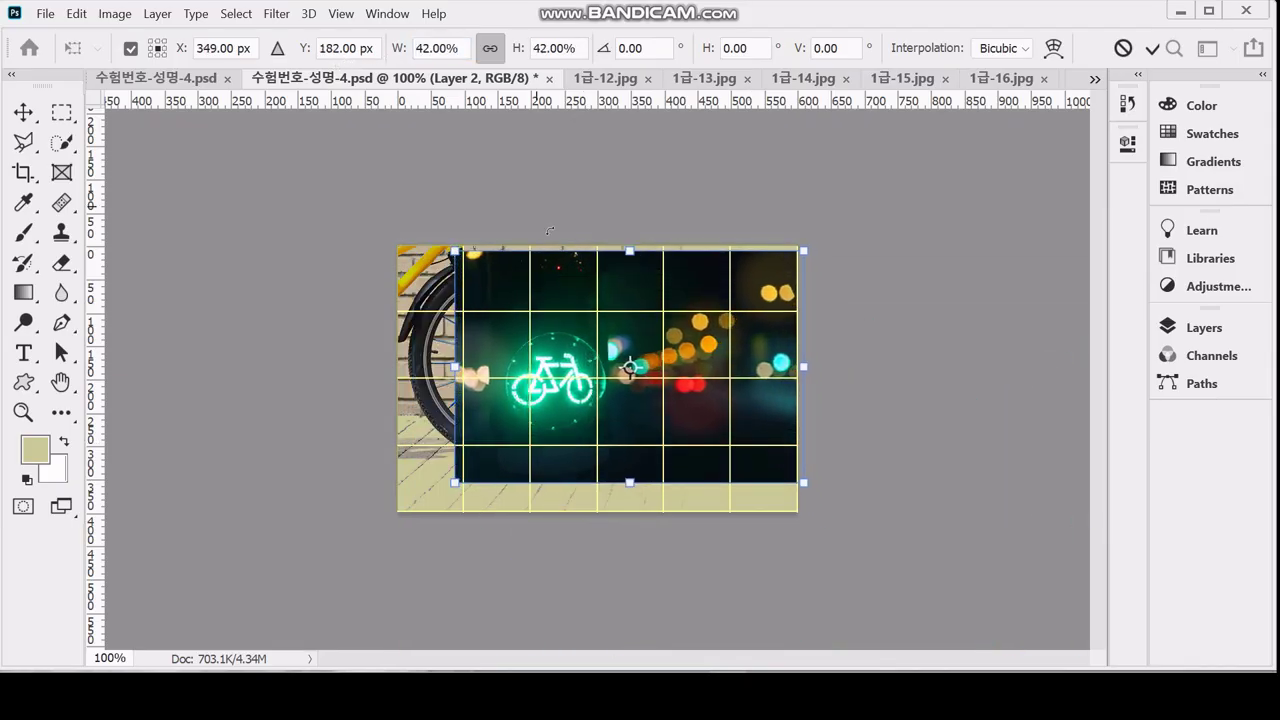
{"action": "left_click_drag", "start_coordinate": [642, 284], "coordinate": [558, 277]}
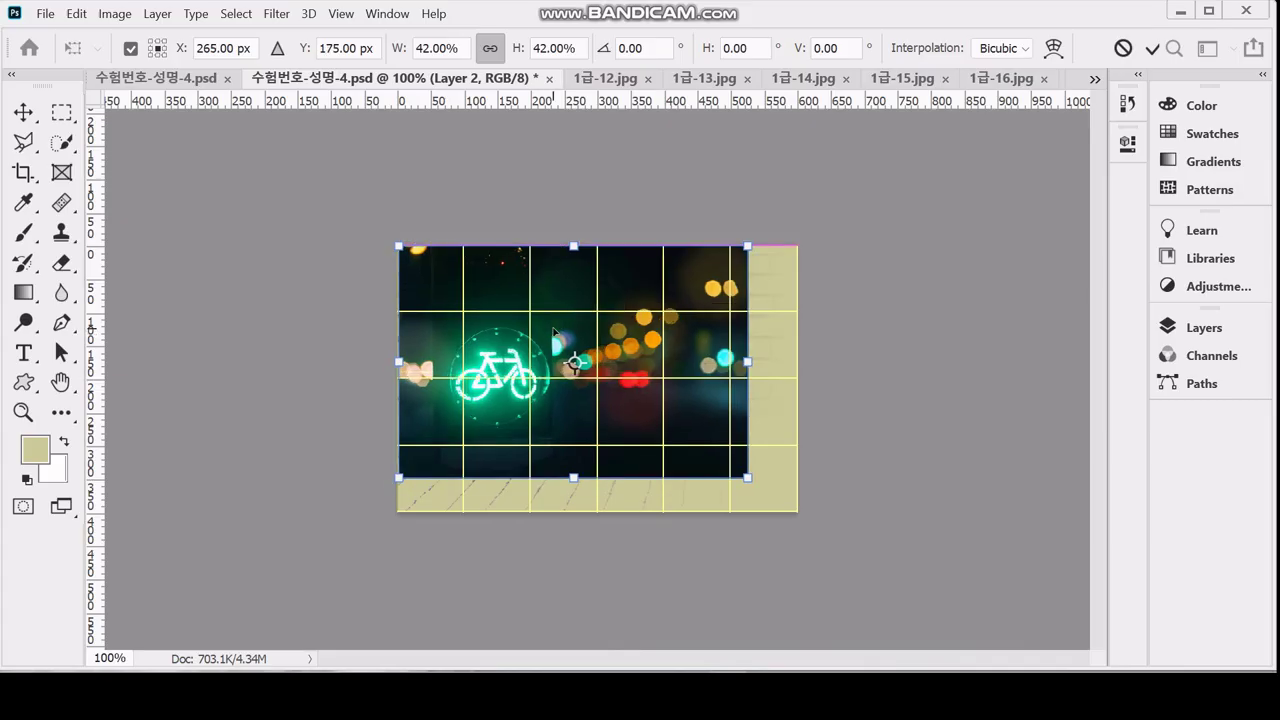
{"action": "left_click_drag", "start_coordinate": [601, 378], "coordinate": [597, 346]}
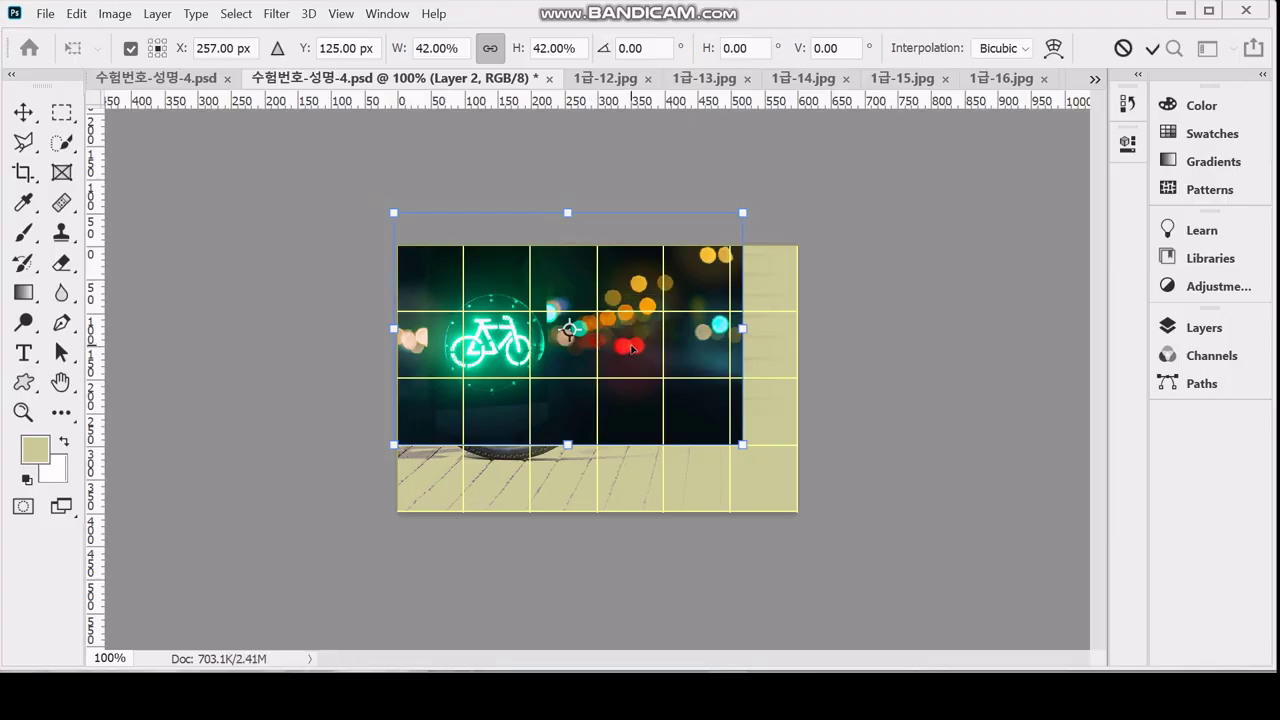
{"action": "key", "text": "Return"}
Add a layer mask to the neon bicycle sign layer, with the Gradient tool active
{"action": "key", "text": "g"}
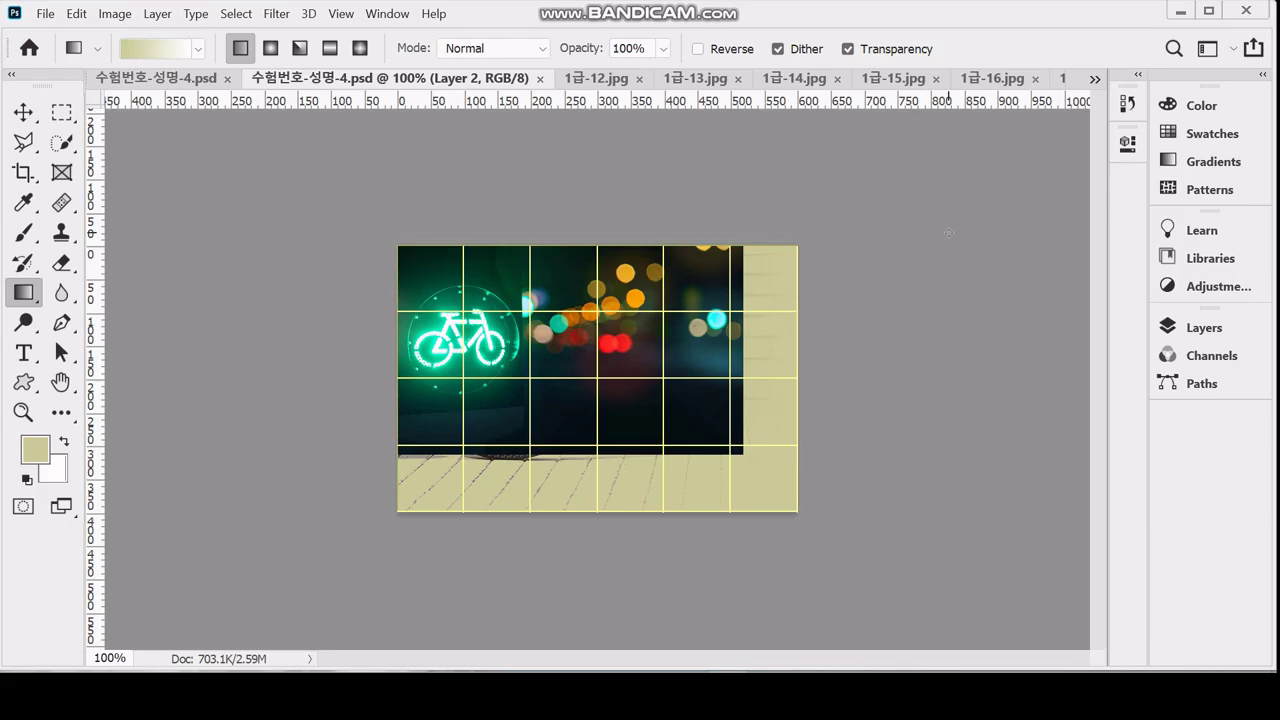
{"action": "left_click", "coordinate": [1203, 327]}
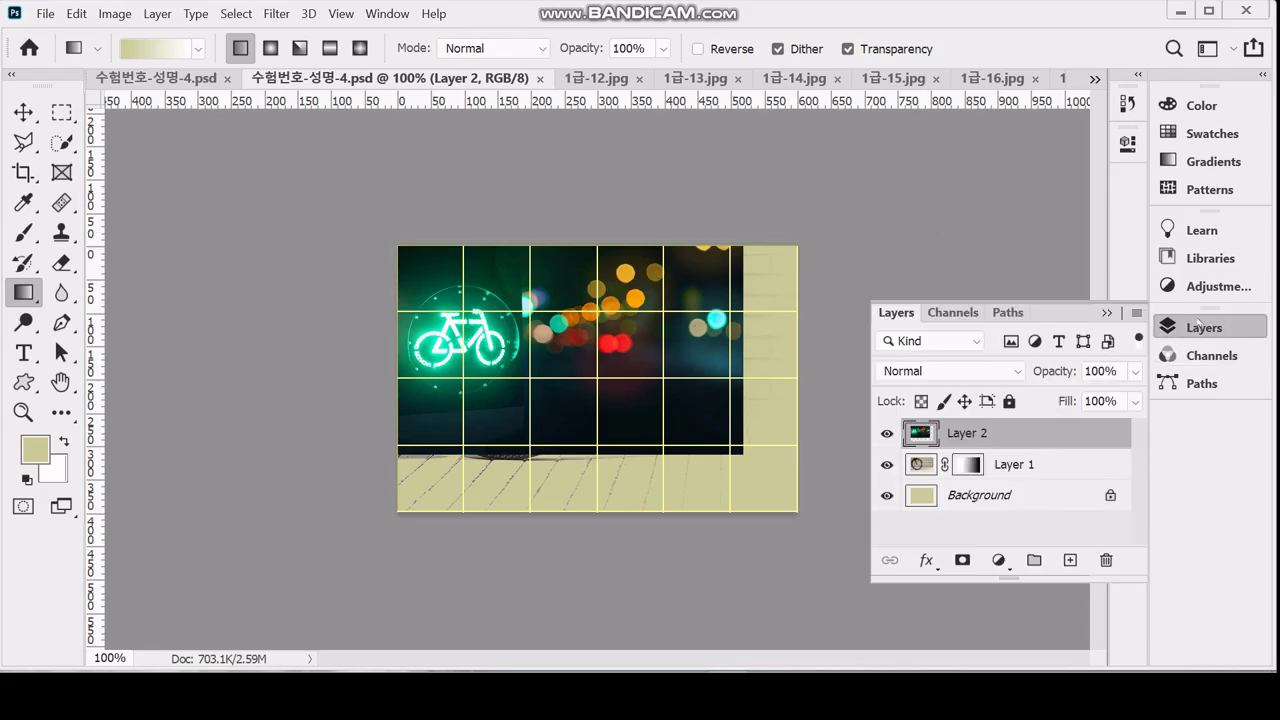
{"action": "left_click", "coordinate": [962, 560]}
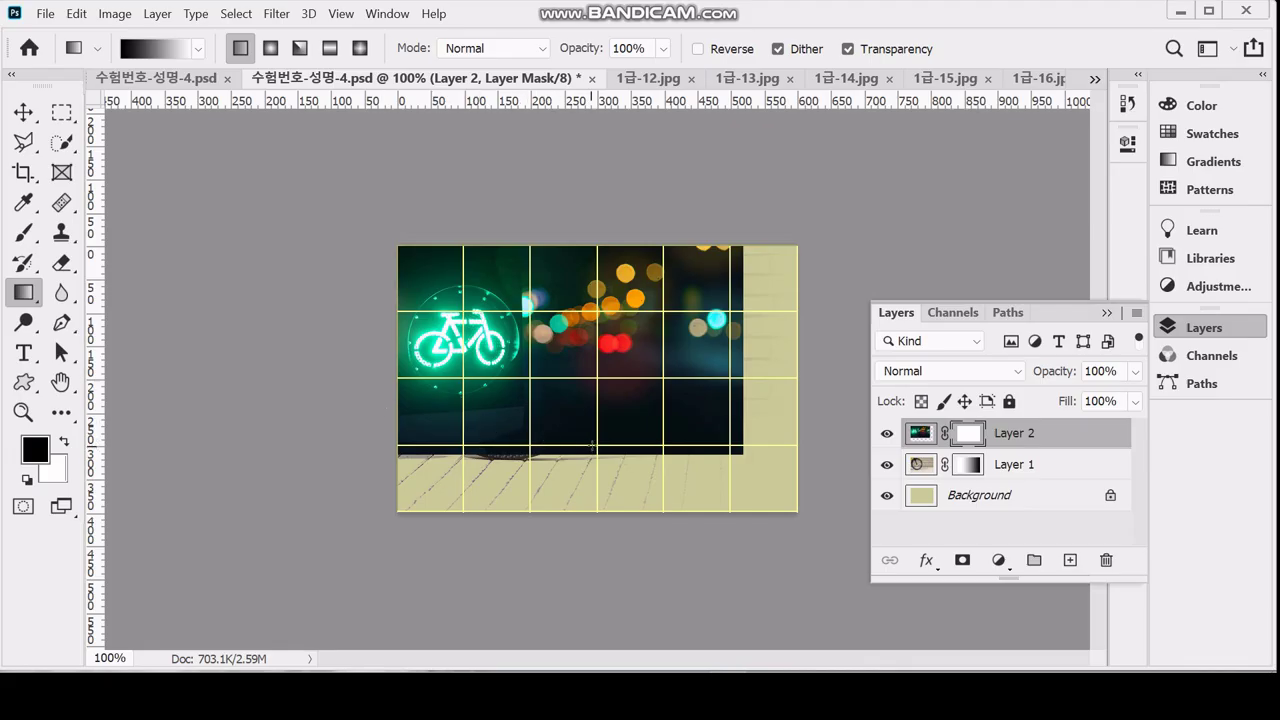
Draw a diagonal black-to-white gradient on the neon sign layer's mask so the image fades out from upper left to lower right
{"action": "left_click_drag", "start_coordinate": [596, 444], "coordinate": [468, 315]}
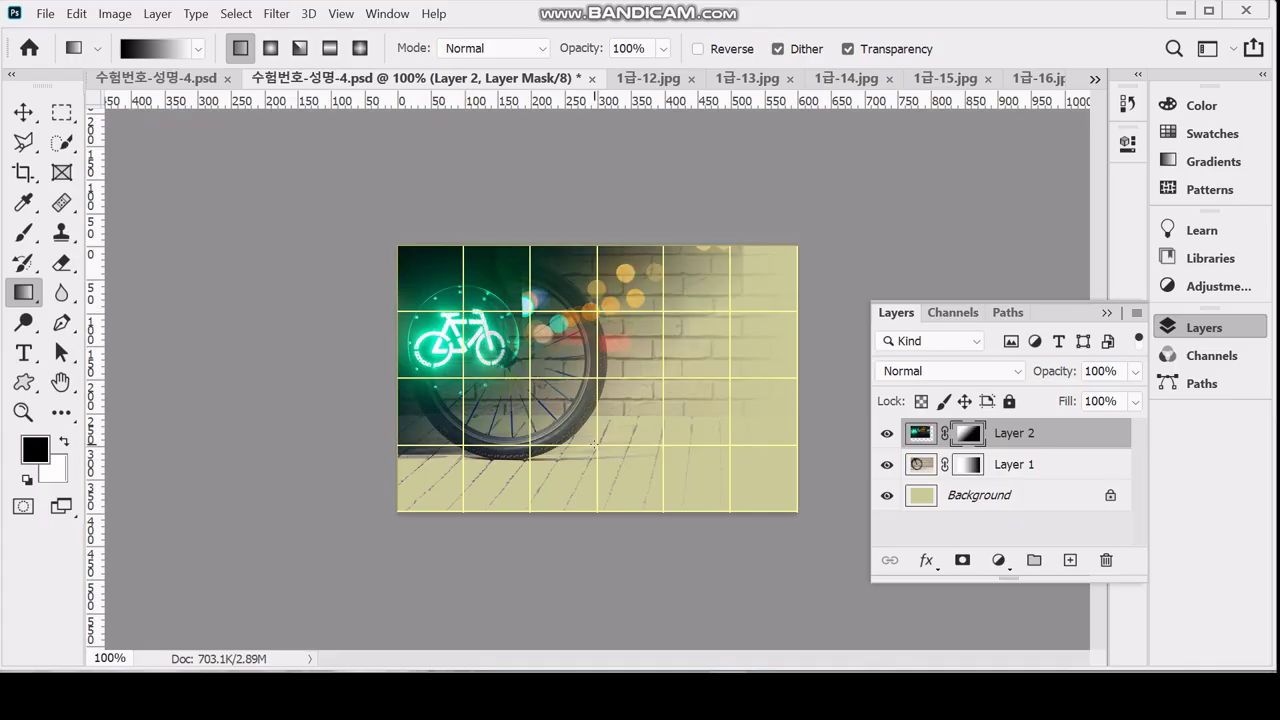
{"action": "left_click_drag", "start_coordinate": [598, 444], "coordinate": [462, 313]}
{"action": "left_click_drag", "start_coordinate": [598, 443], "coordinate": [460, 311]}
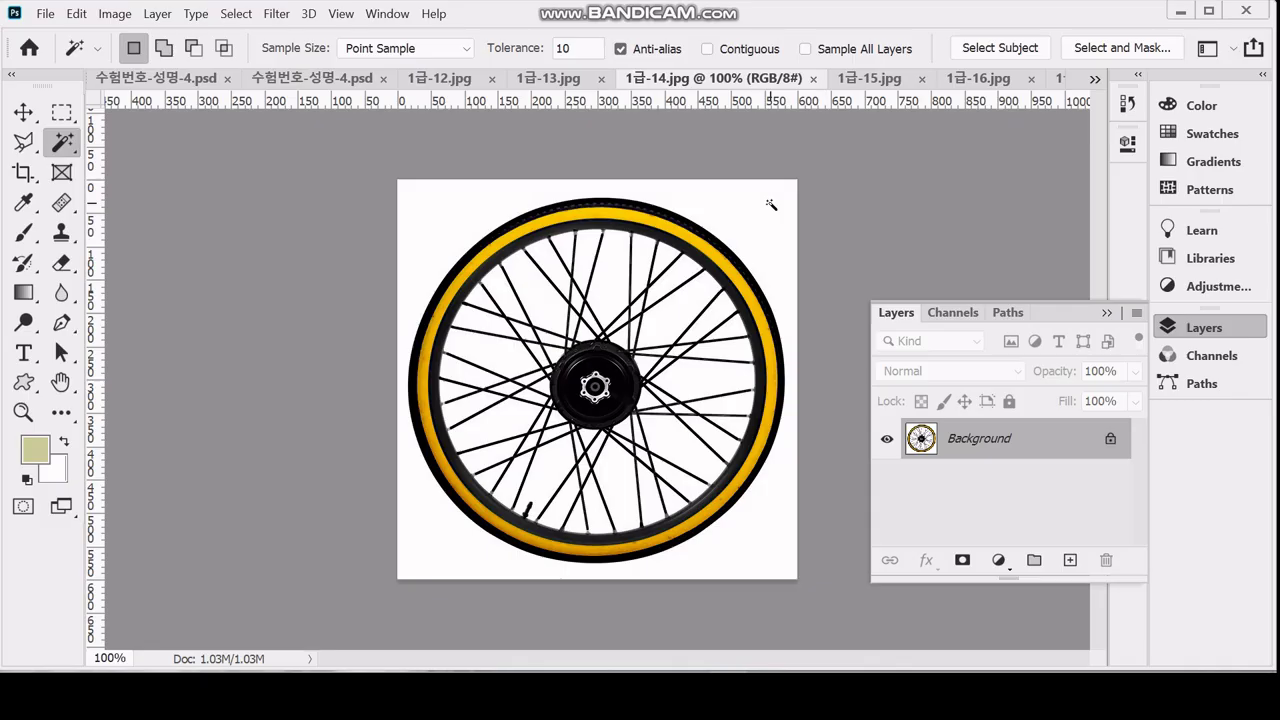
Try selecting the white background of 1급-14.jpg with the contiguous Magic Wand, adding the gaps between the spokes one by one
{"action": "right_click", "coordinate": [62, 145]}
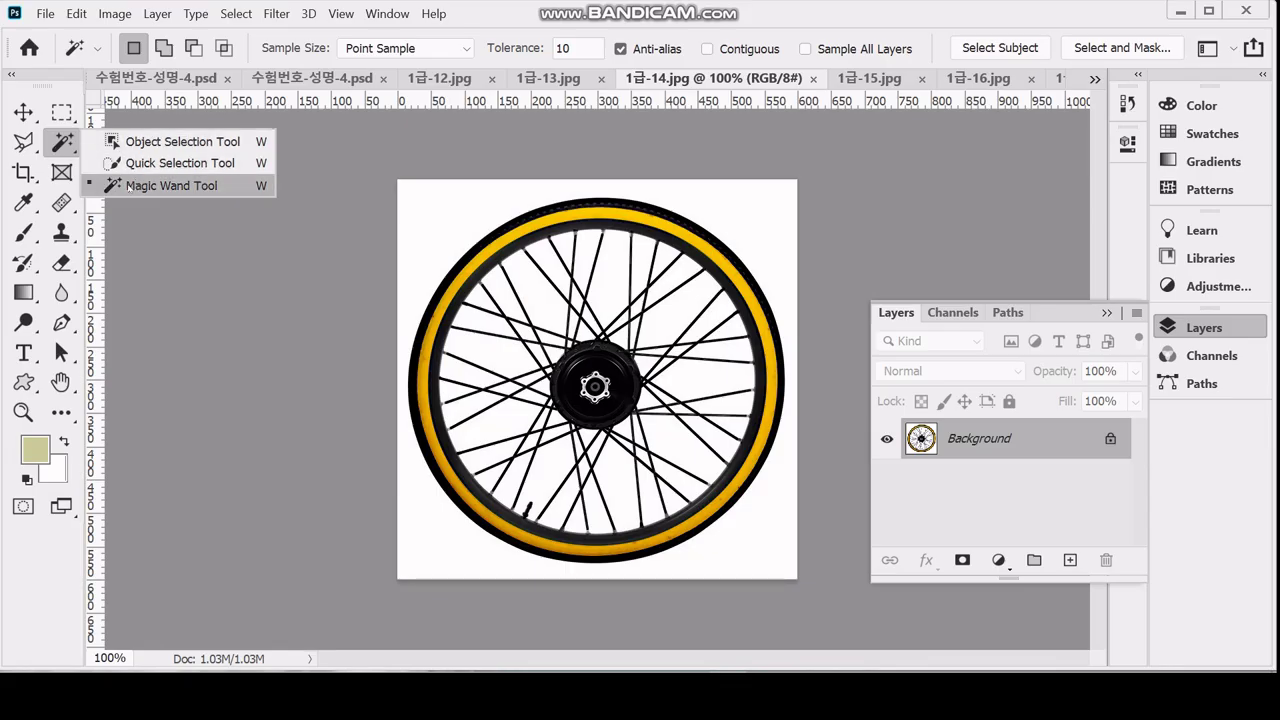
{"action": "left_click", "coordinate": [130, 187]}
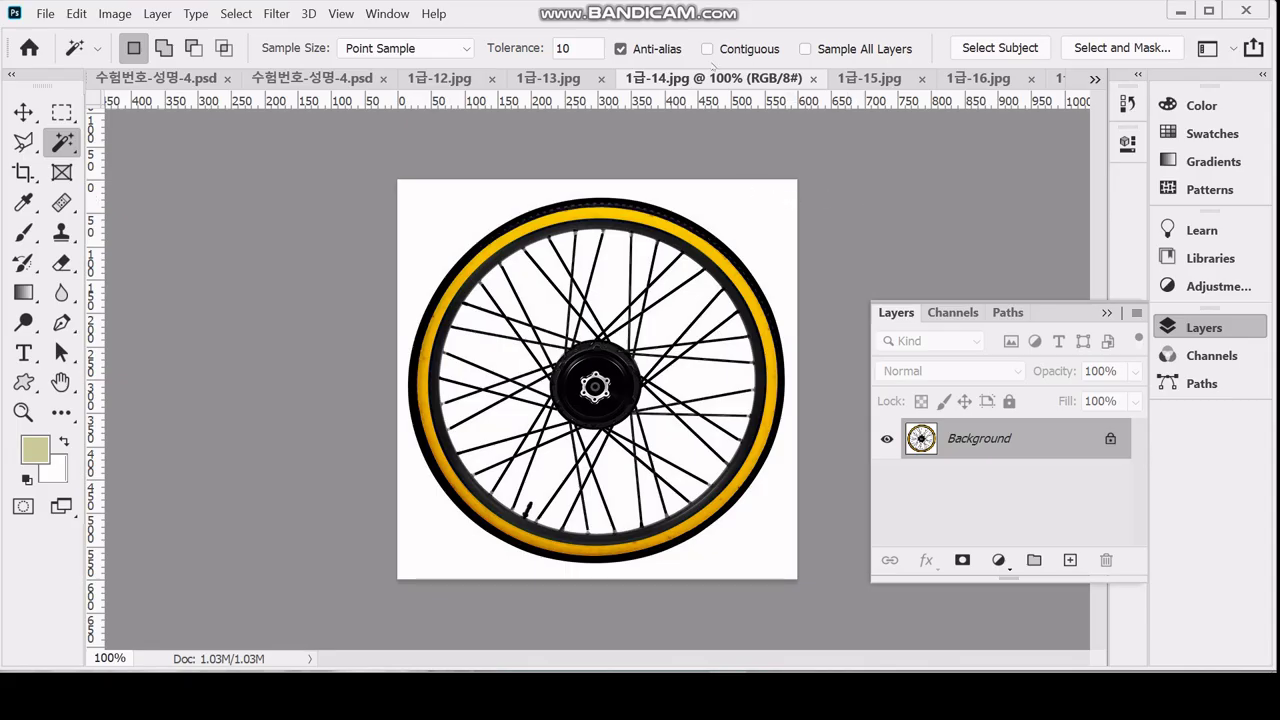
{"action": "left_click", "coordinate": [707, 49]}
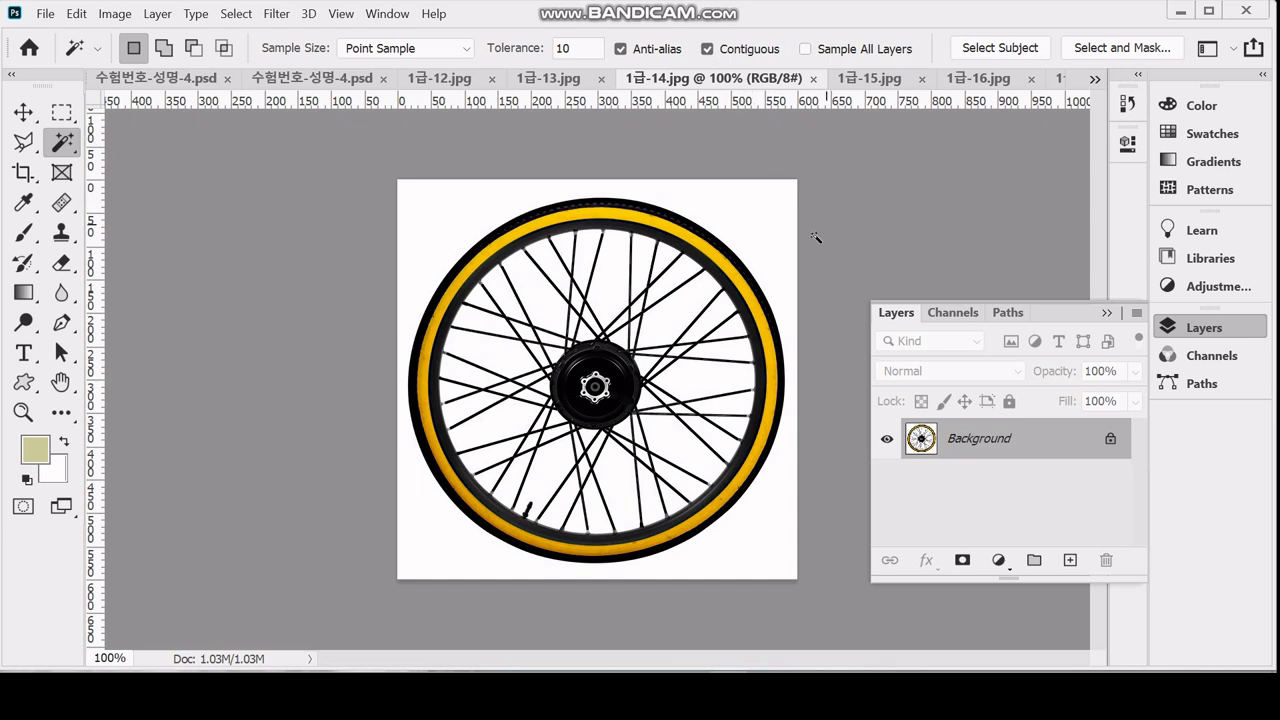
{"action": "left_click", "coordinate": [748, 208]}
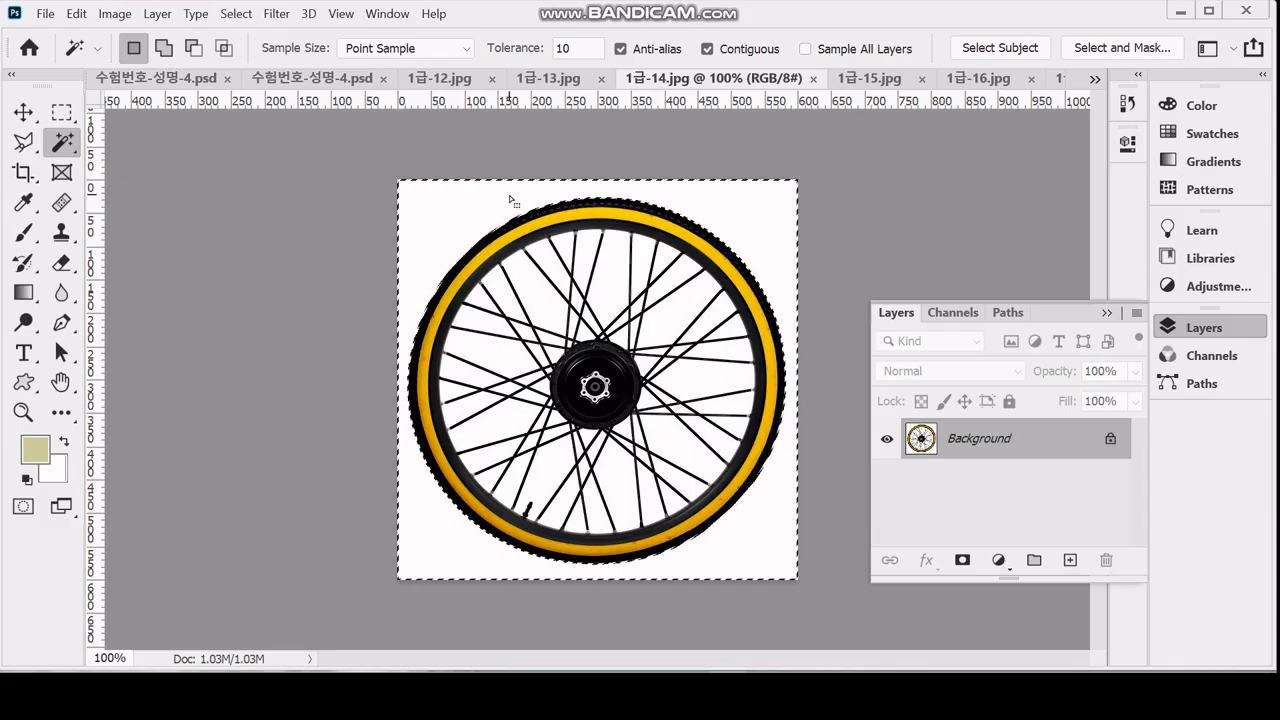
{"action": "left_click", "coordinate": [163, 48]}
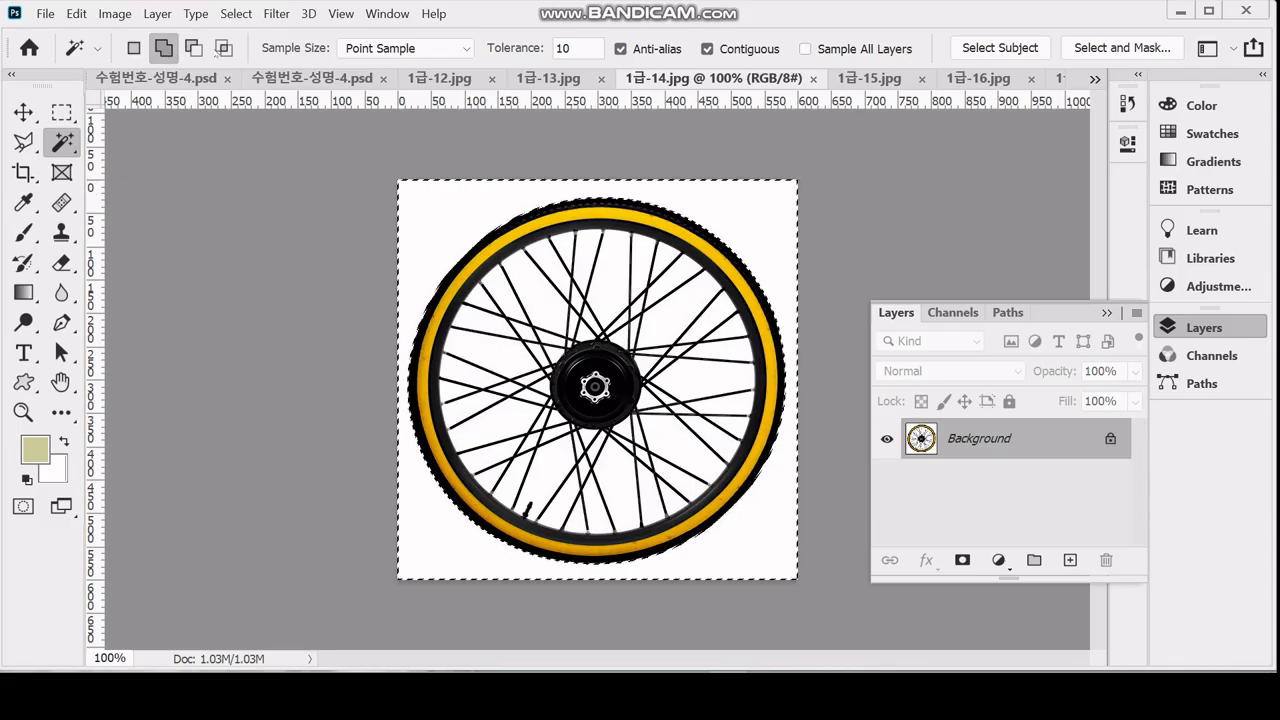
{"action": "left_click", "coordinate": [535, 284]}
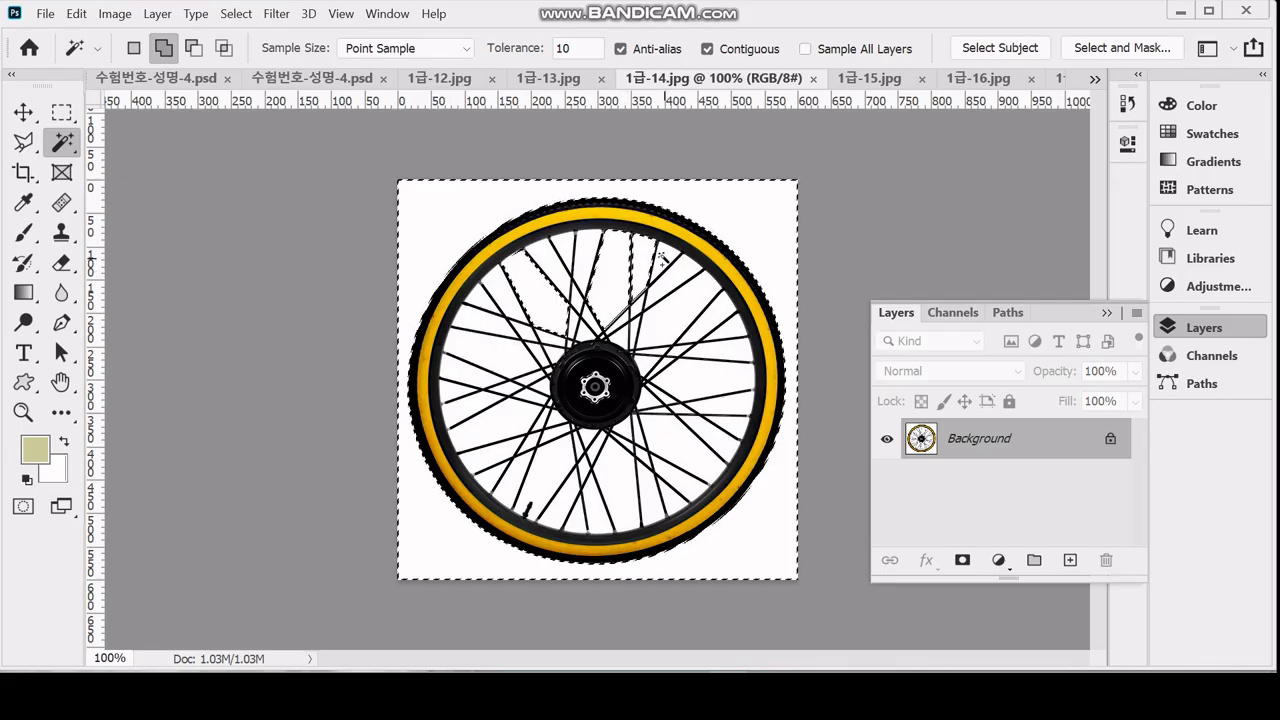
{"action": "left_click", "coordinate": [690, 311]}
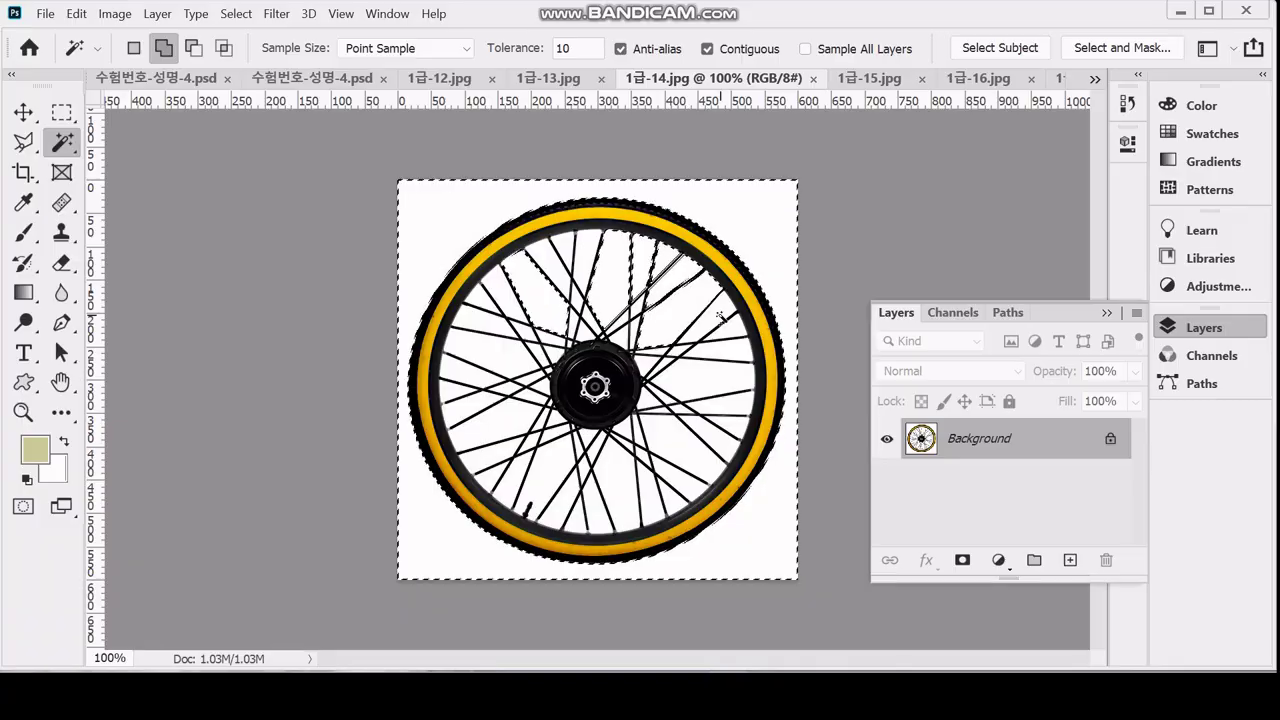
{"action": "left_click", "coordinate": [720, 316]}
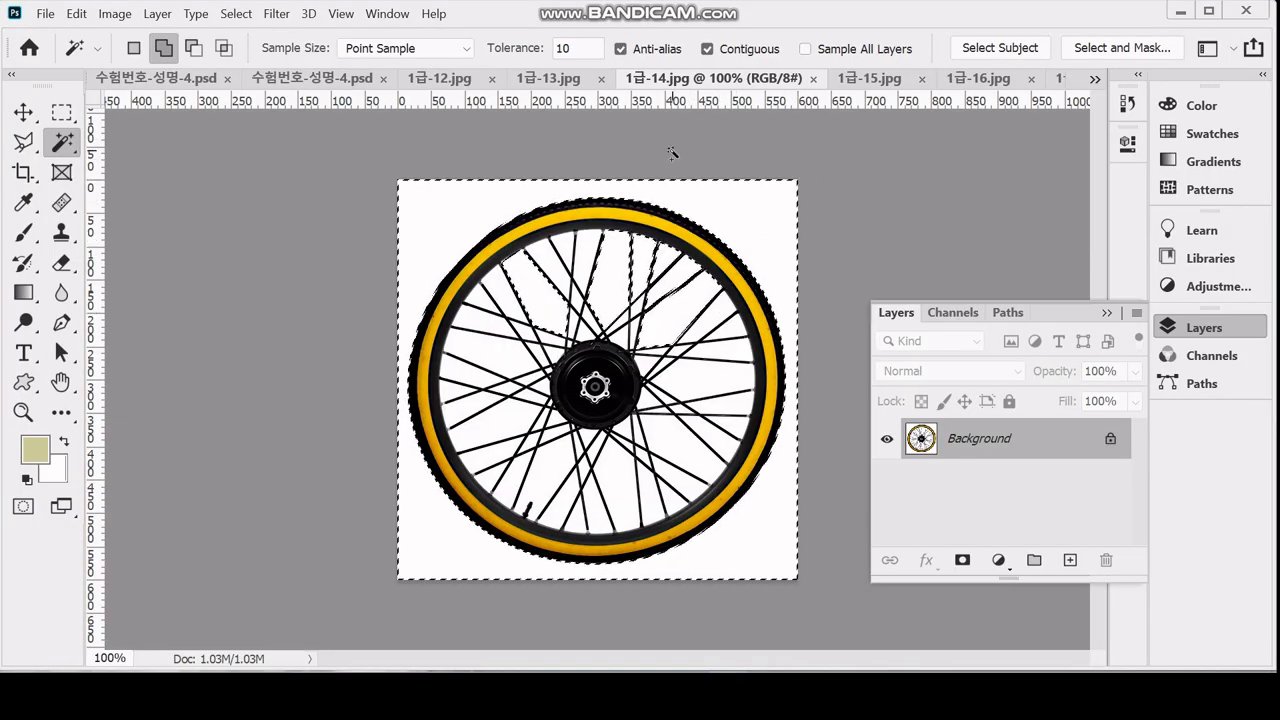
{"action": "key", "text": "ctrl+d"}
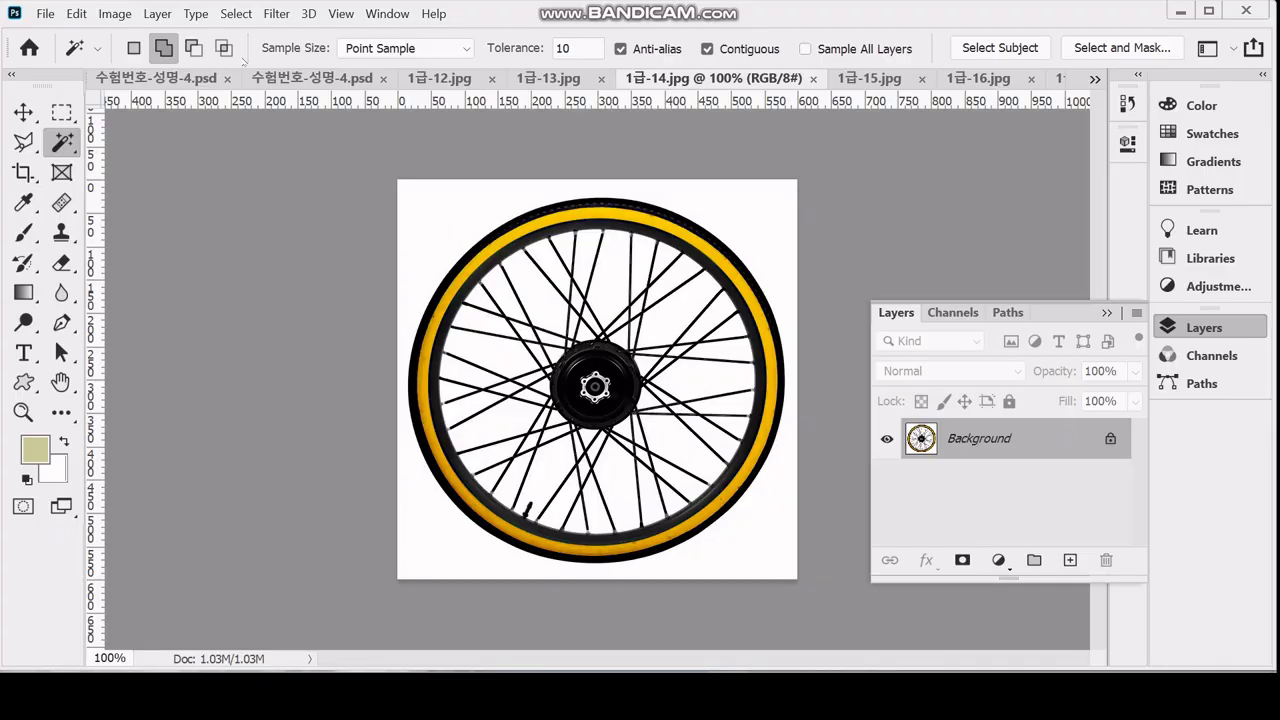
Select all white areas of the wheel image at once with a new Magic Wand selection, Contiguous off, tolerance 10
{"action": "left_click", "coordinate": [136, 50]}
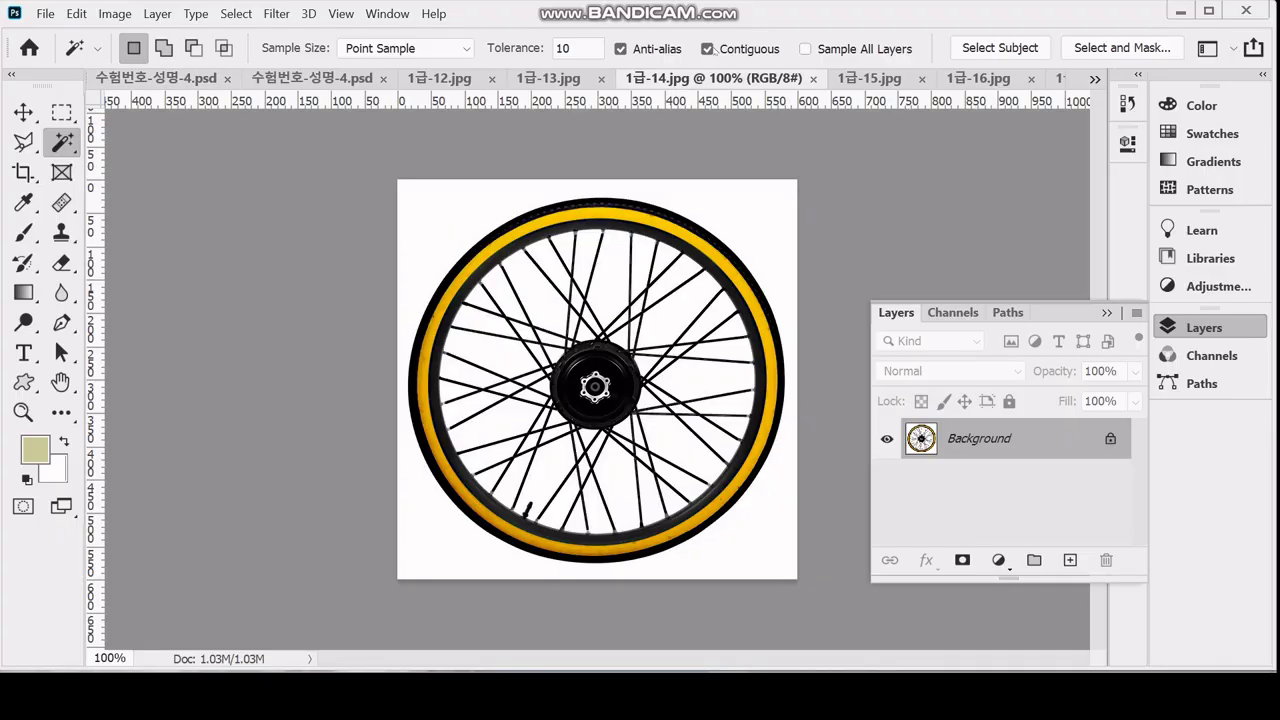
{"action": "left_click", "coordinate": [708, 48]}
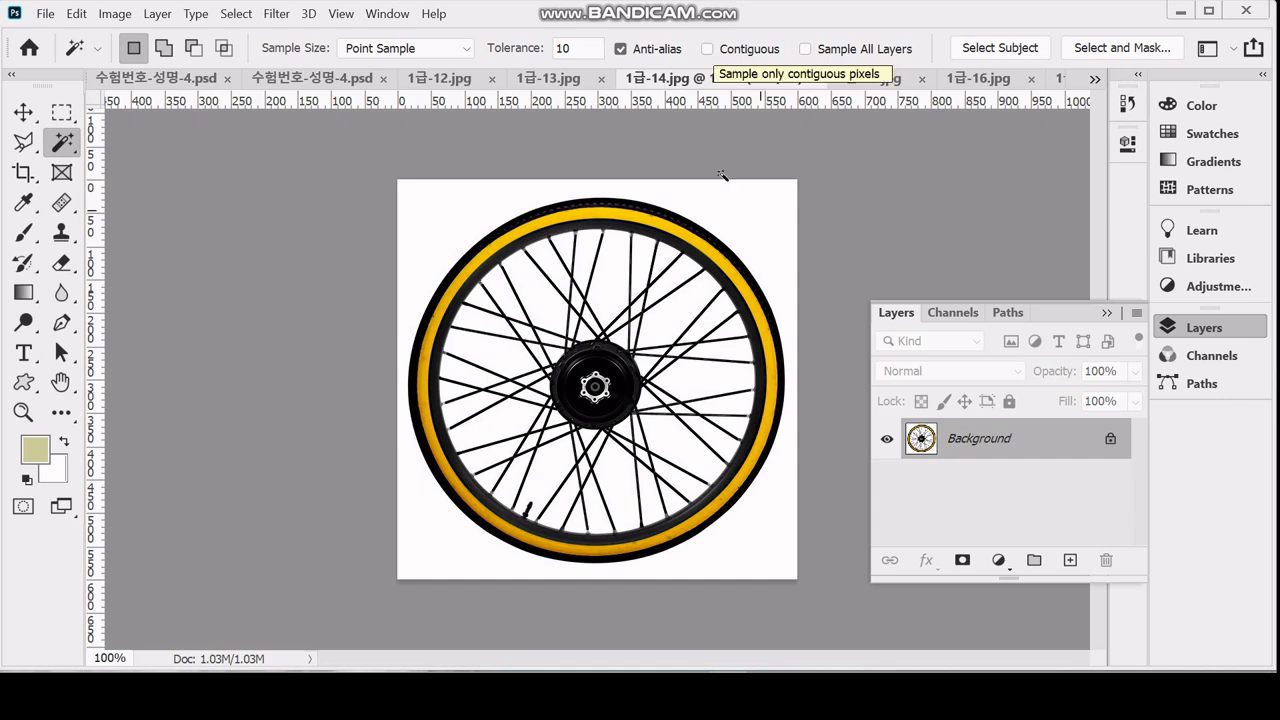
{"action": "left_click", "coordinate": [752, 217]}
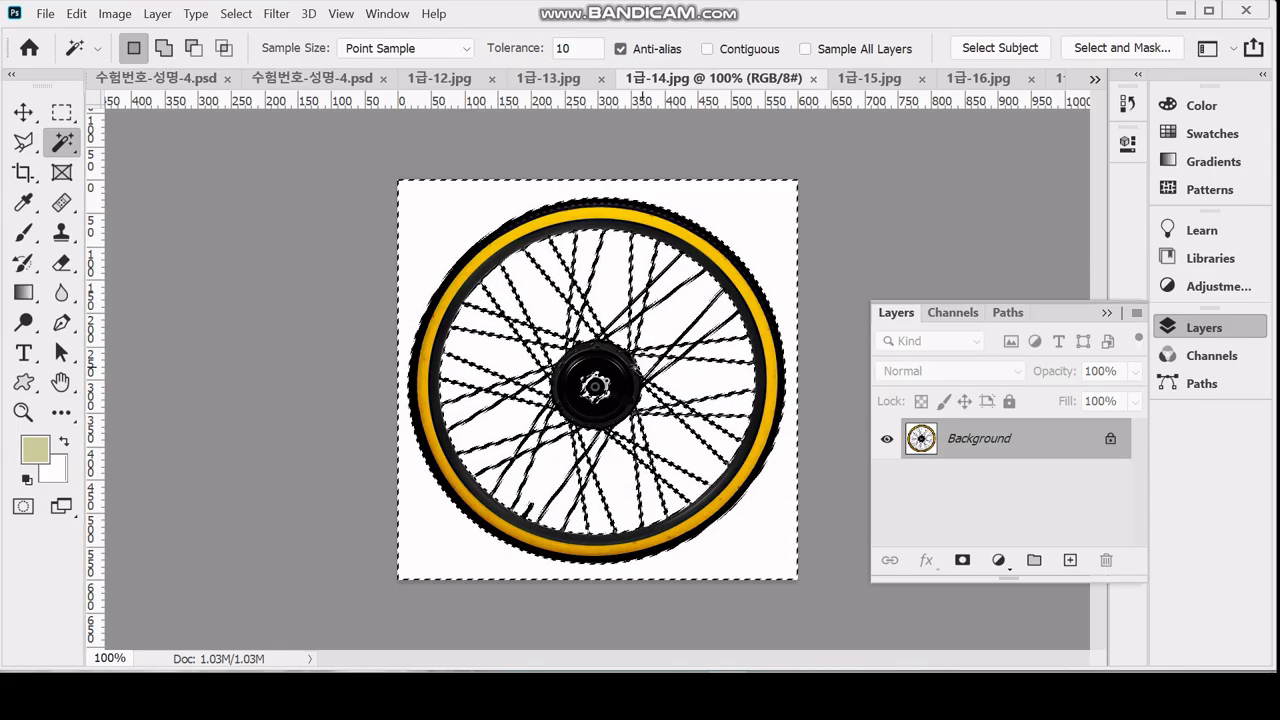
Subtract the white bolt plate at the wheel's hub from the selection with the Elliptical Marquee tool
{"action": "key", "text": "ctrl+plus"}
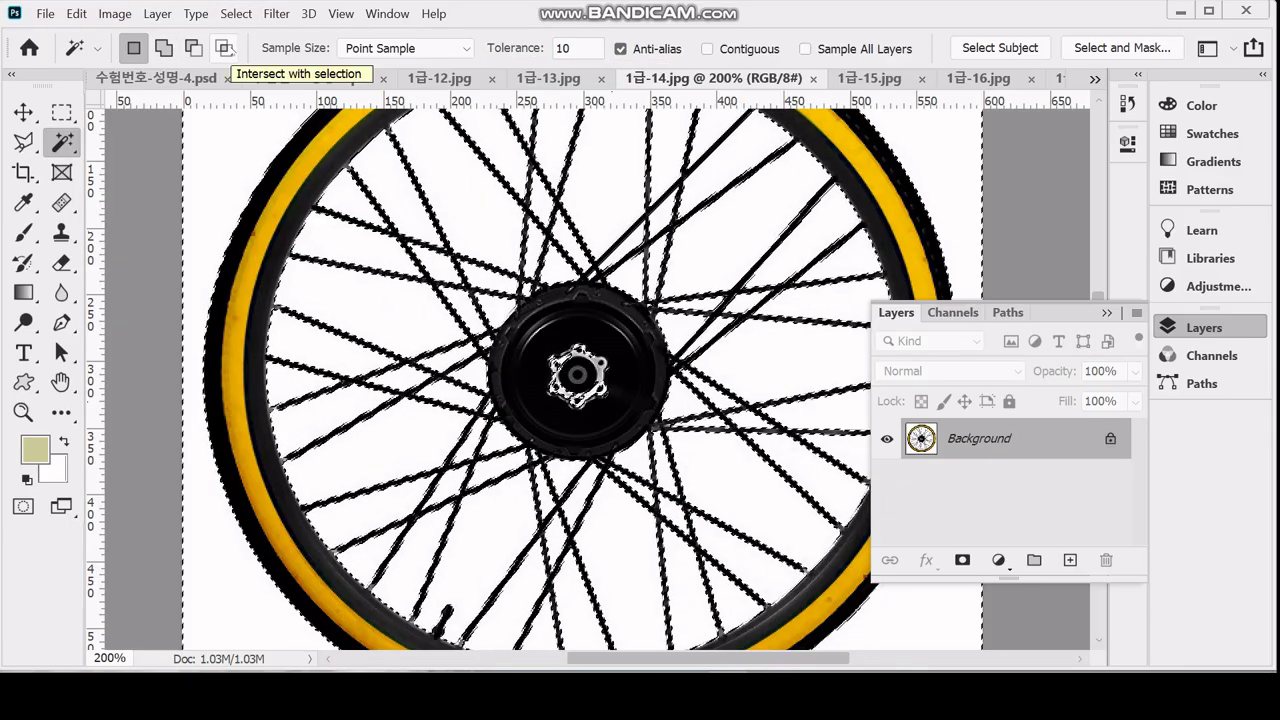
{"action": "left_click", "coordinate": [62, 111]}
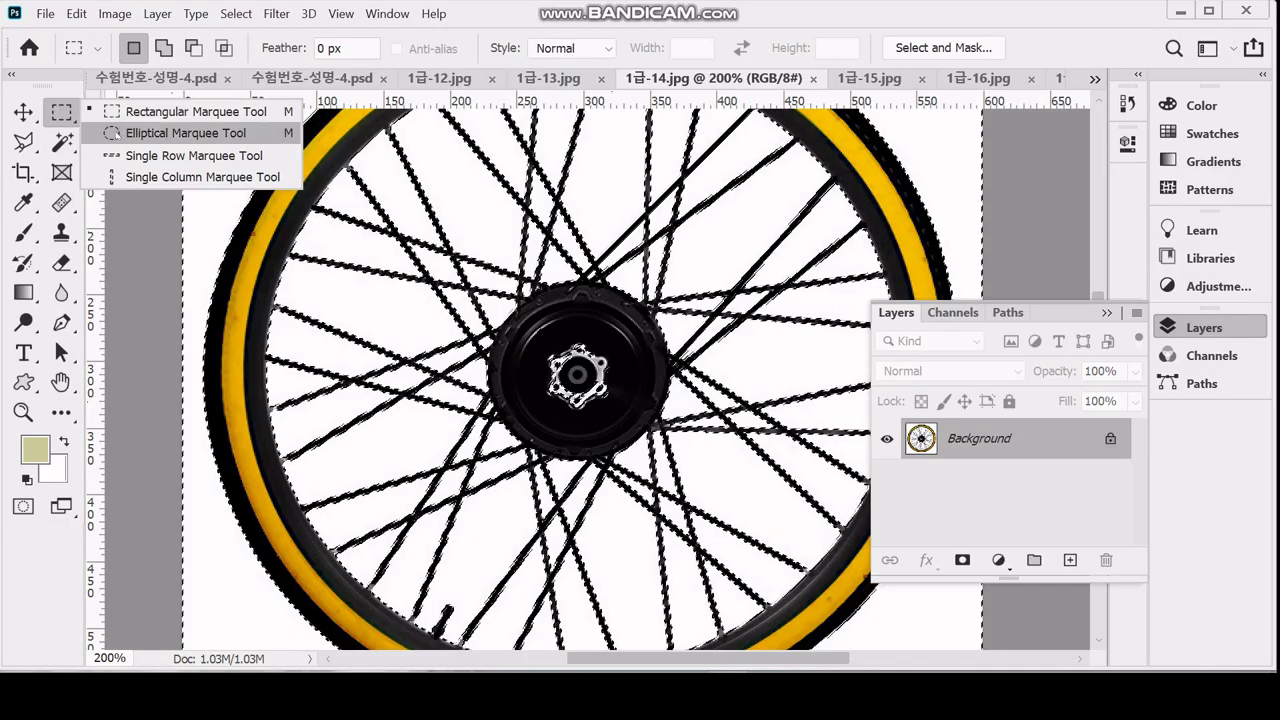
{"action": "left_click", "coordinate": [186, 133]}
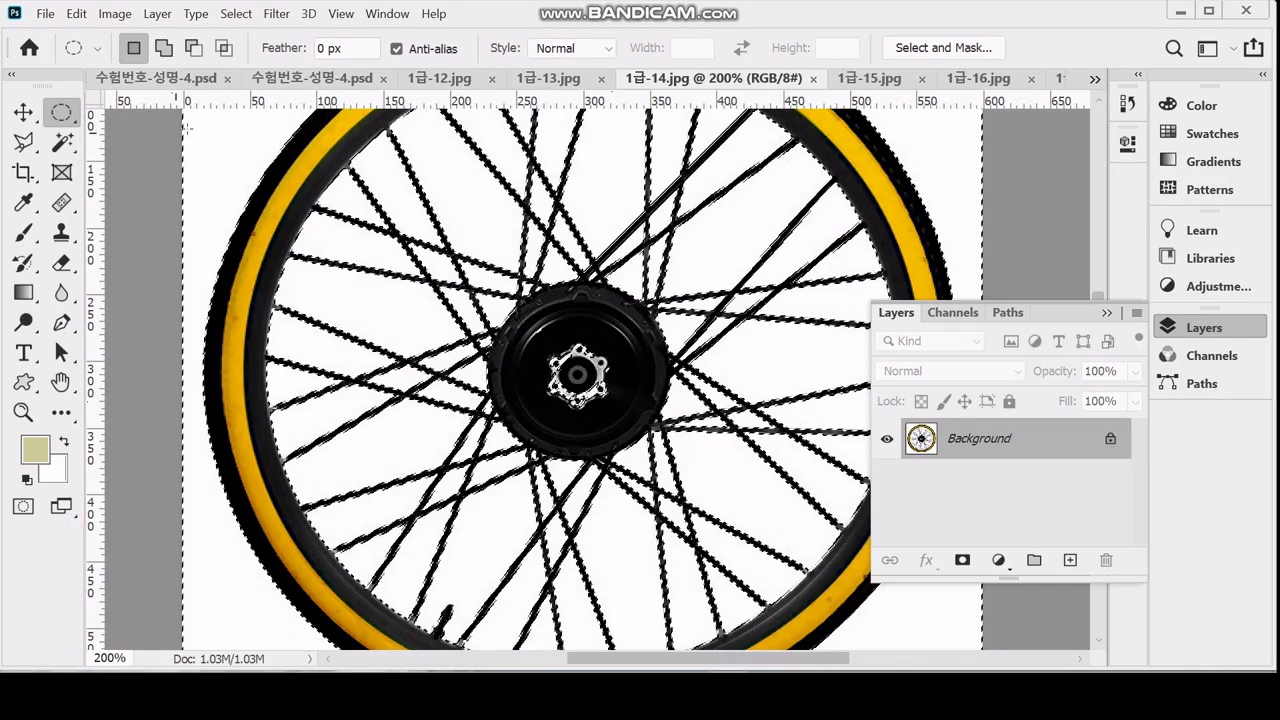
{"action": "left_click", "coordinate": [194, 49]}
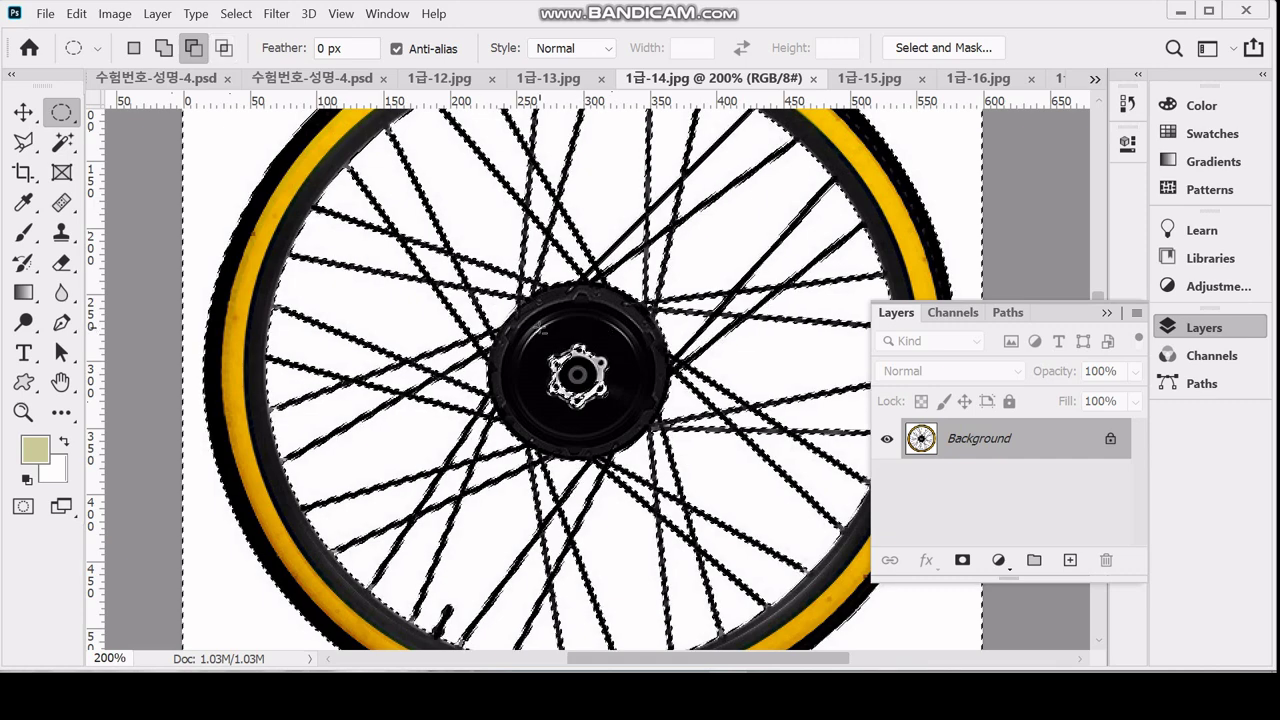
{"action": "left_click_drag", "start_coordinate": [540, 322], "coordinate": [566, 350]}
{"action": "left_click_drag", "start_coordinate": [598, 392], "coordinate": [622, 413]}
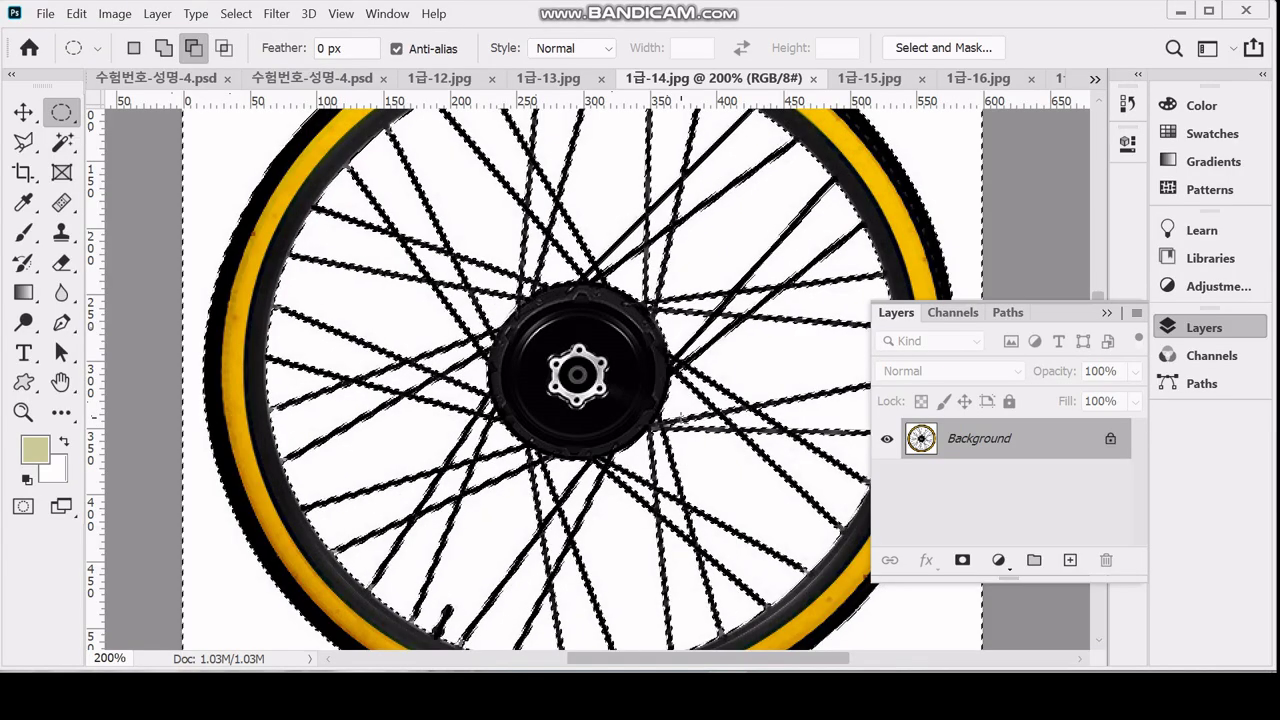
Invert the selection so it covers the yellow-rimmed wheel, and copy the wheel
{"action": "key", "text": "ctrl+minus"}
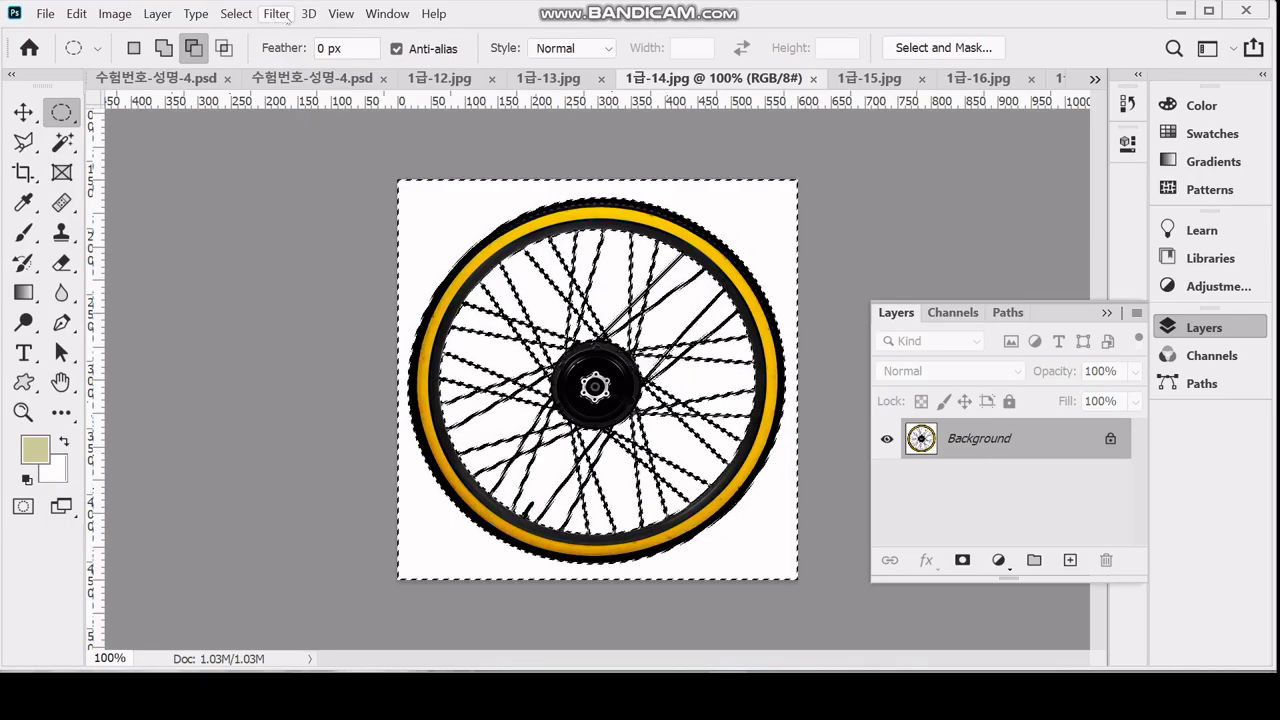
{"action": "left_click", "coordinate": [235, 14]}
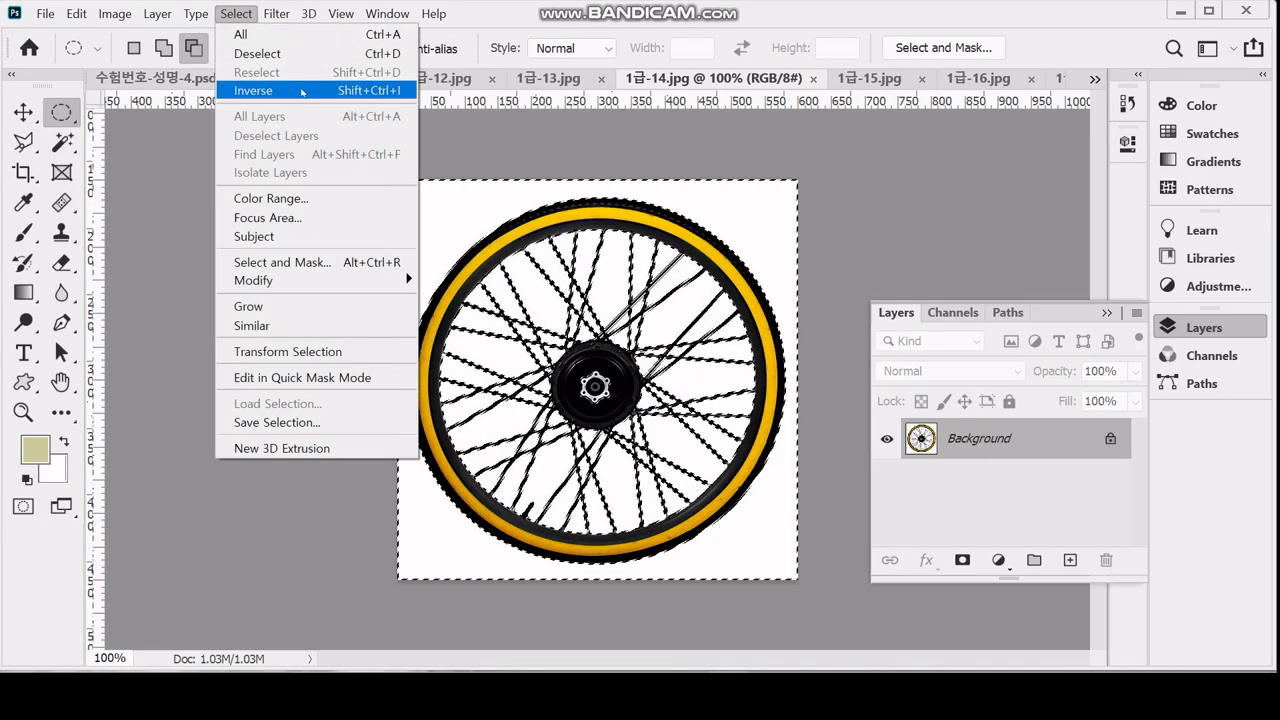
{"action": "left_click", "coordinate": [301, 91]}
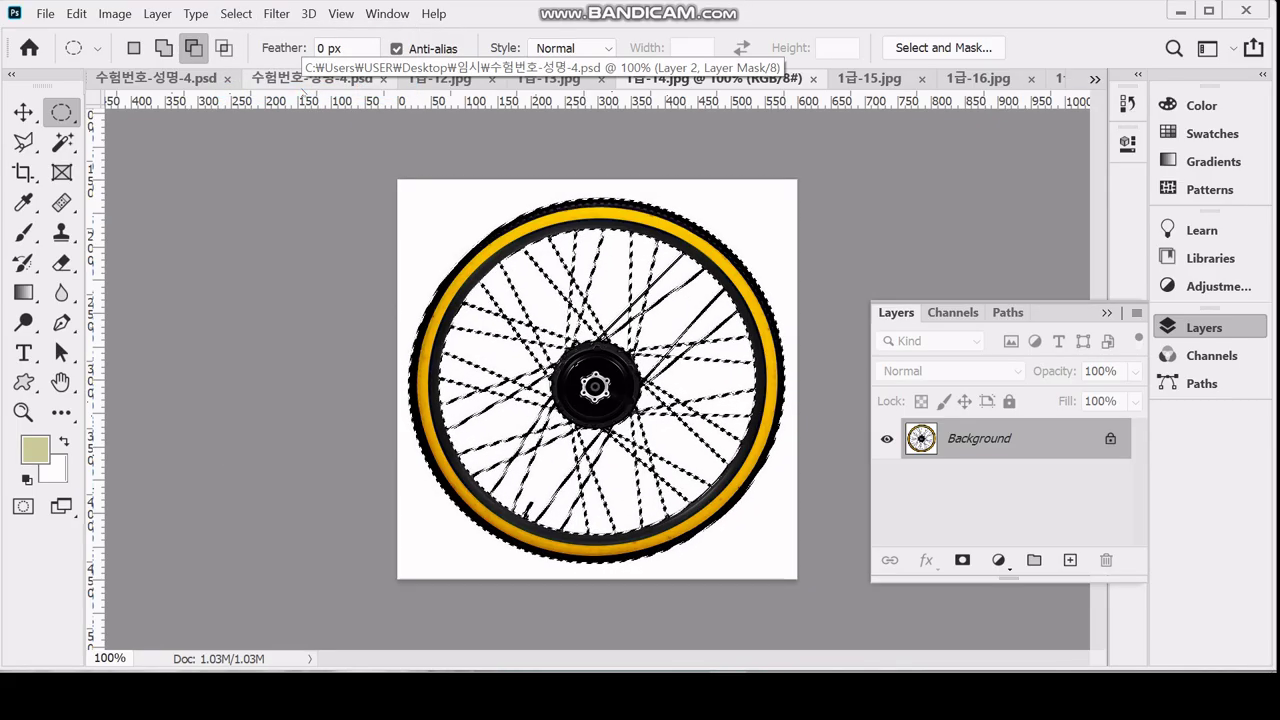
Paste the wheel into the 수험번호-성명-4.psd composite and scale it to about 46%, placing it at the canvas's lower-right edge
{"action": "left_click", "coordinate": [284, 84]}
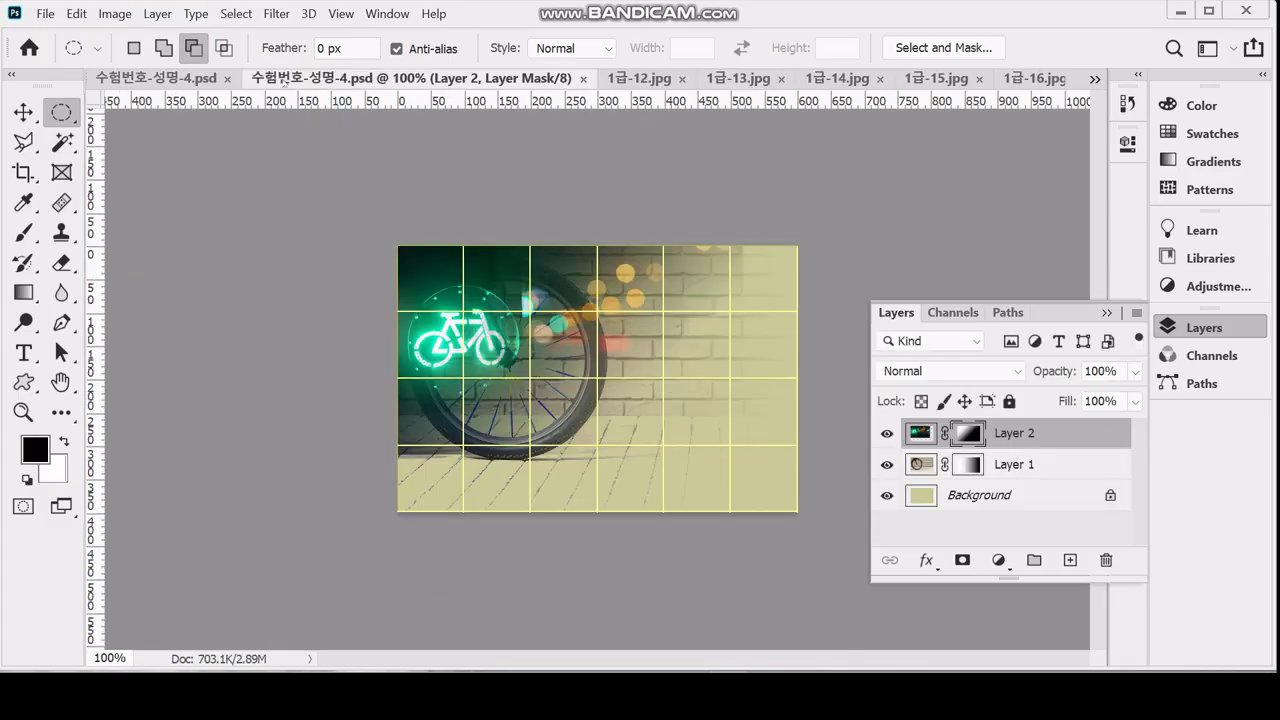
{"action": "key", "text": "ctrl+v"}
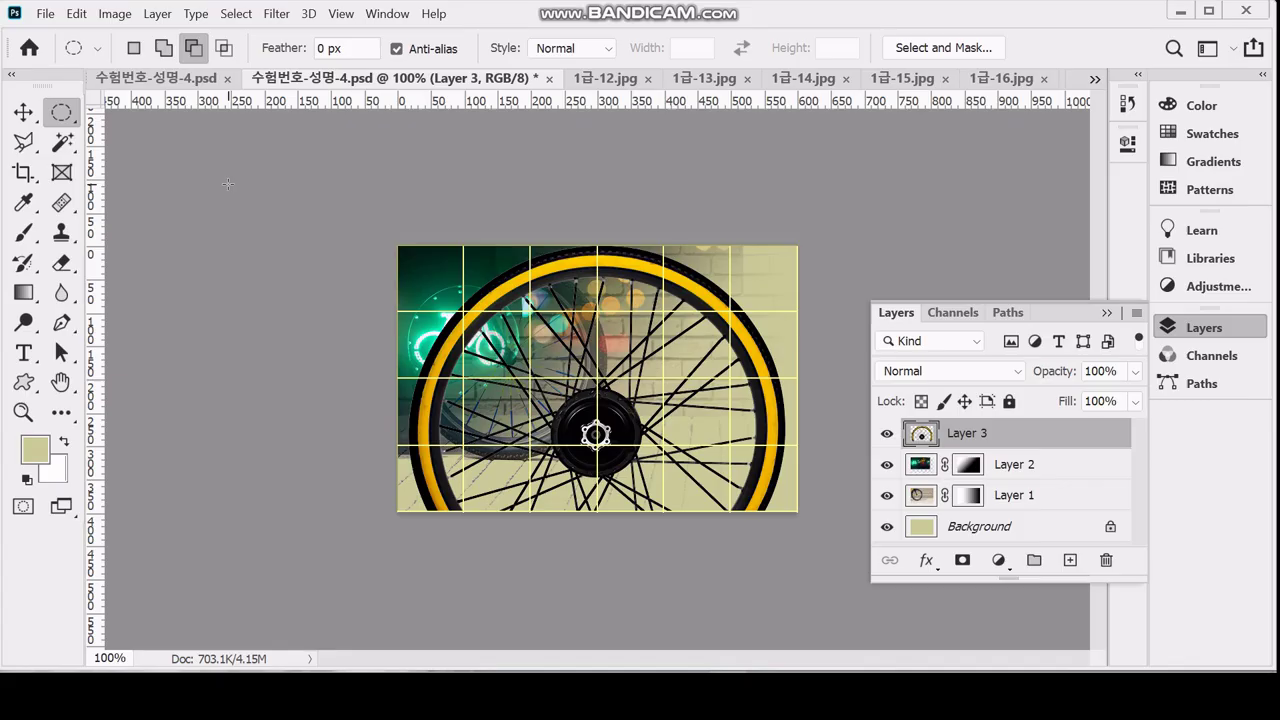
{"action": "key", "text": "ctrl+z"}
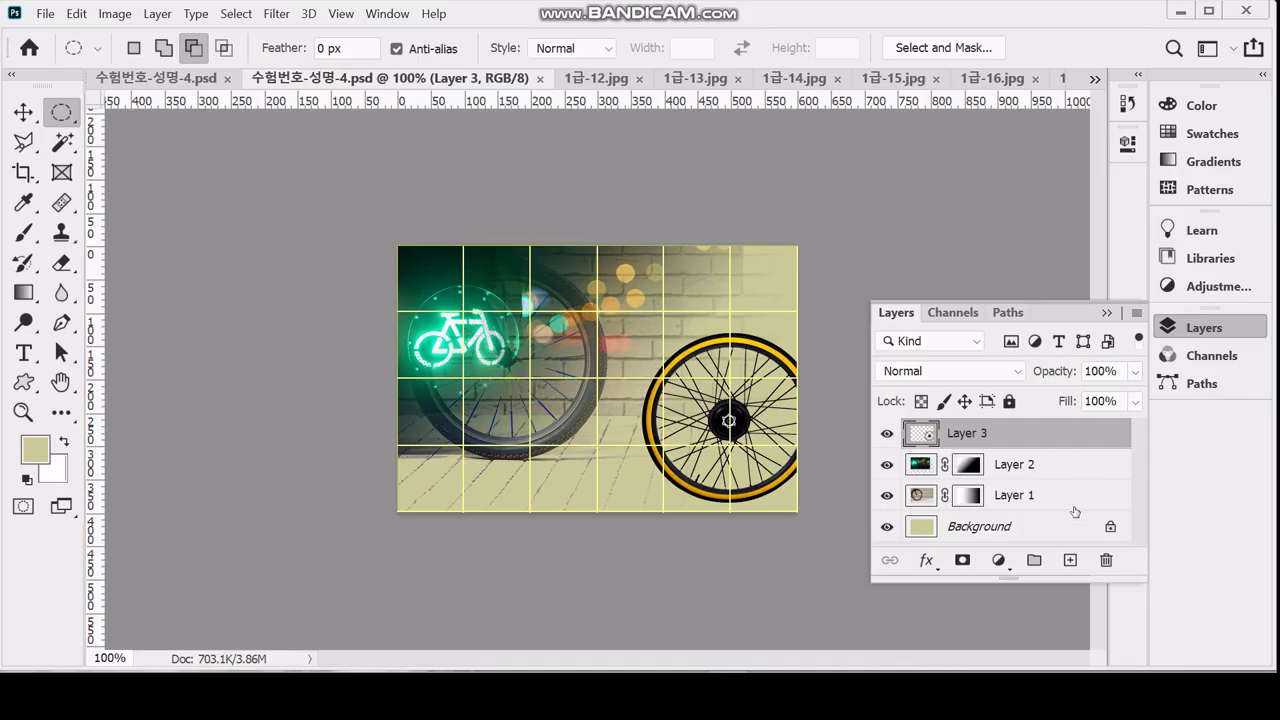
Add an Outer Glow to the wheel layer with 5% spread and 5 px size
{"action": "left_click", "coordinate": [928, 562]}
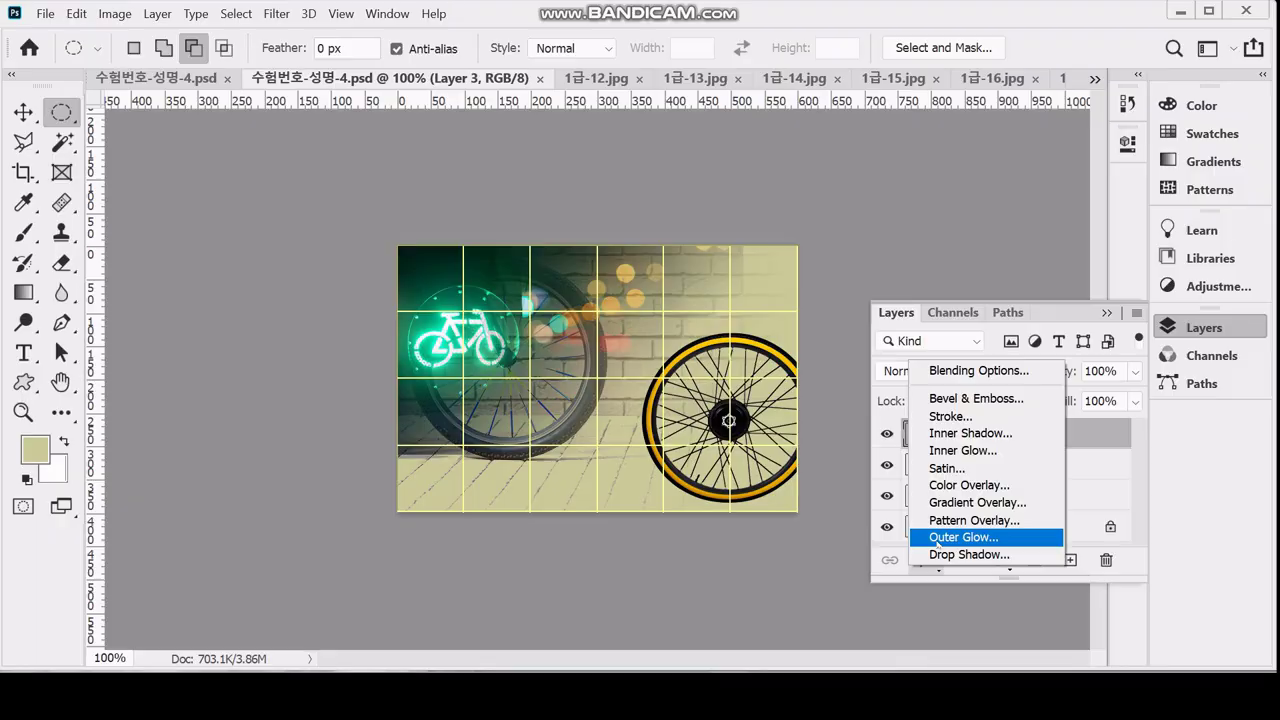
{"action": "left_click", "coordinate": [937, 538]}
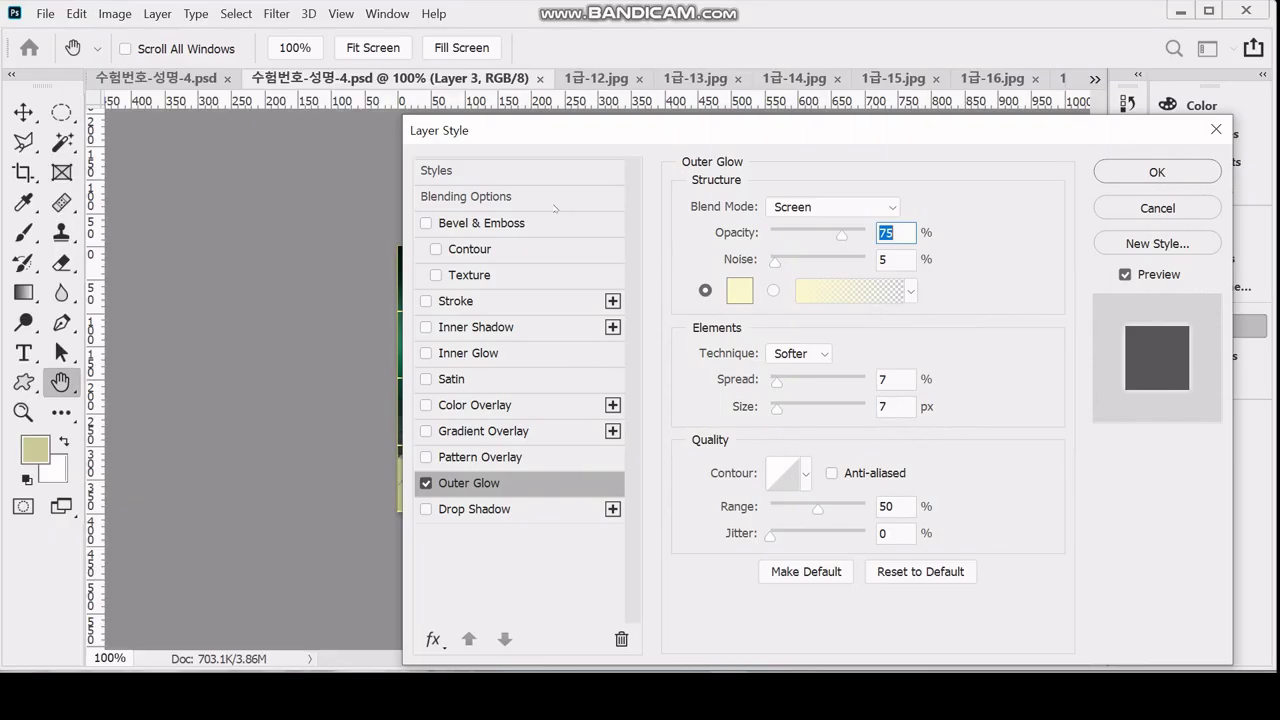
{"action": "left_click_drag", "start_coordinate": [804, 134], "coordinate": [800, 78]}
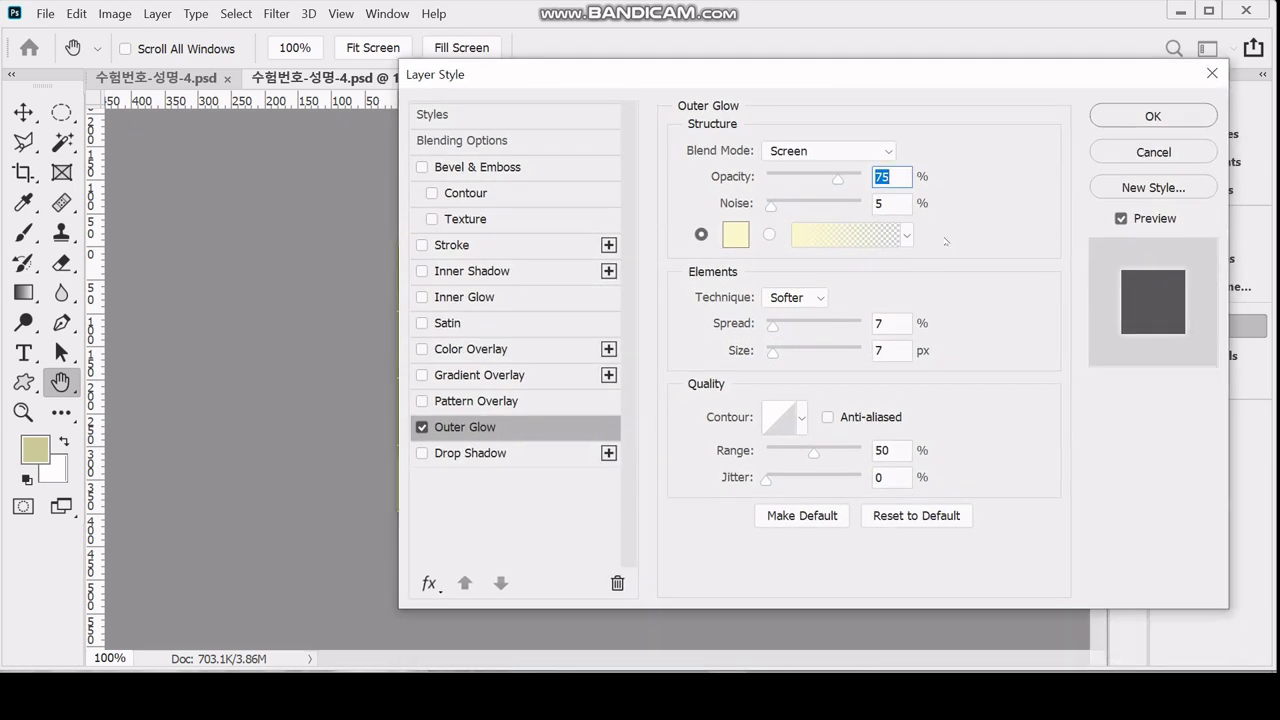
{"action": "left_click", "coordinate": [886, 328]}
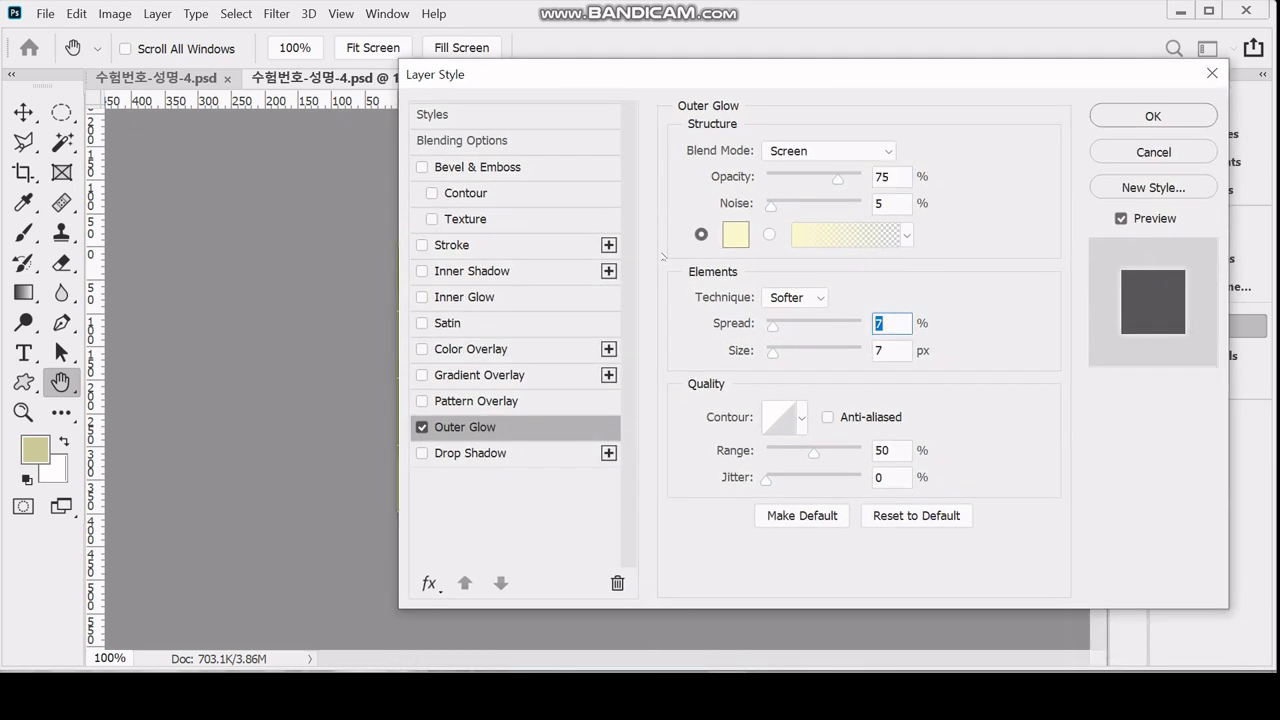
{"action": "type", "text": "5"}
{"action": "key", "text": "Tab"}
{"action": "type", "text": "5"}
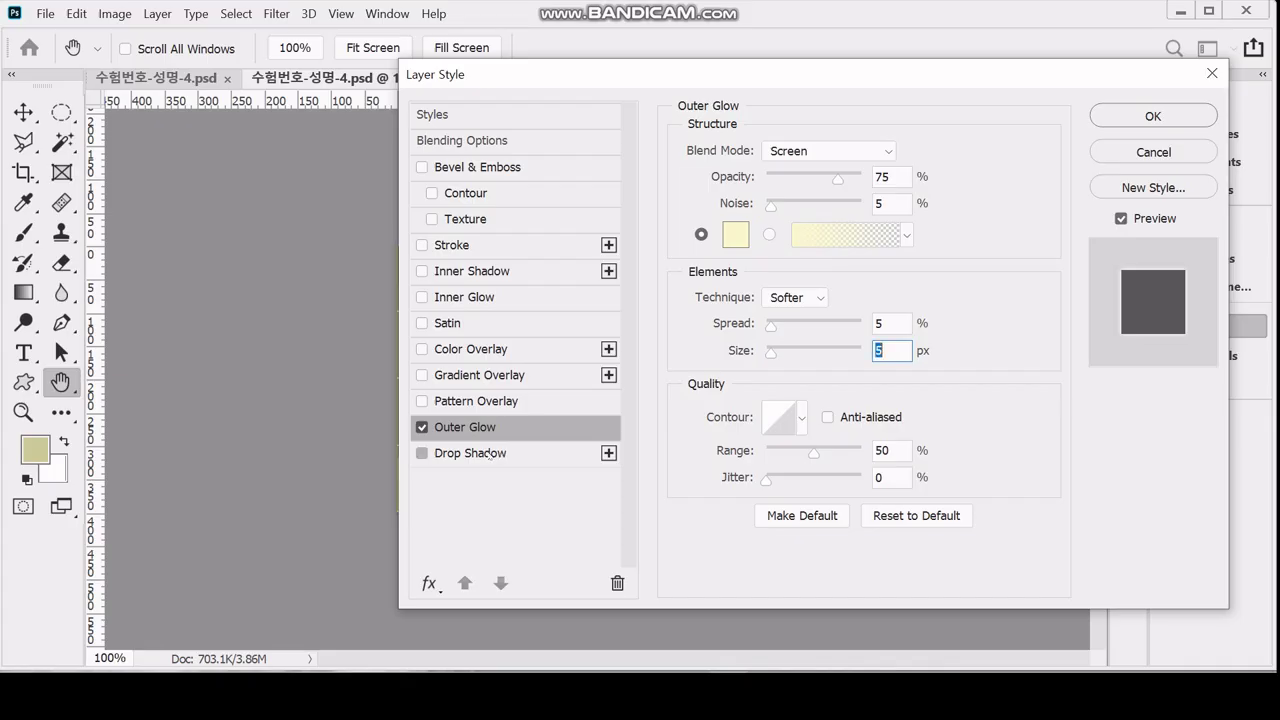
Add a Drop Shadow to the wheel layer at a 120° angle with 3 px distance, and apply the layer style
{"action": "left_click", "coordinate": [489, 454]}
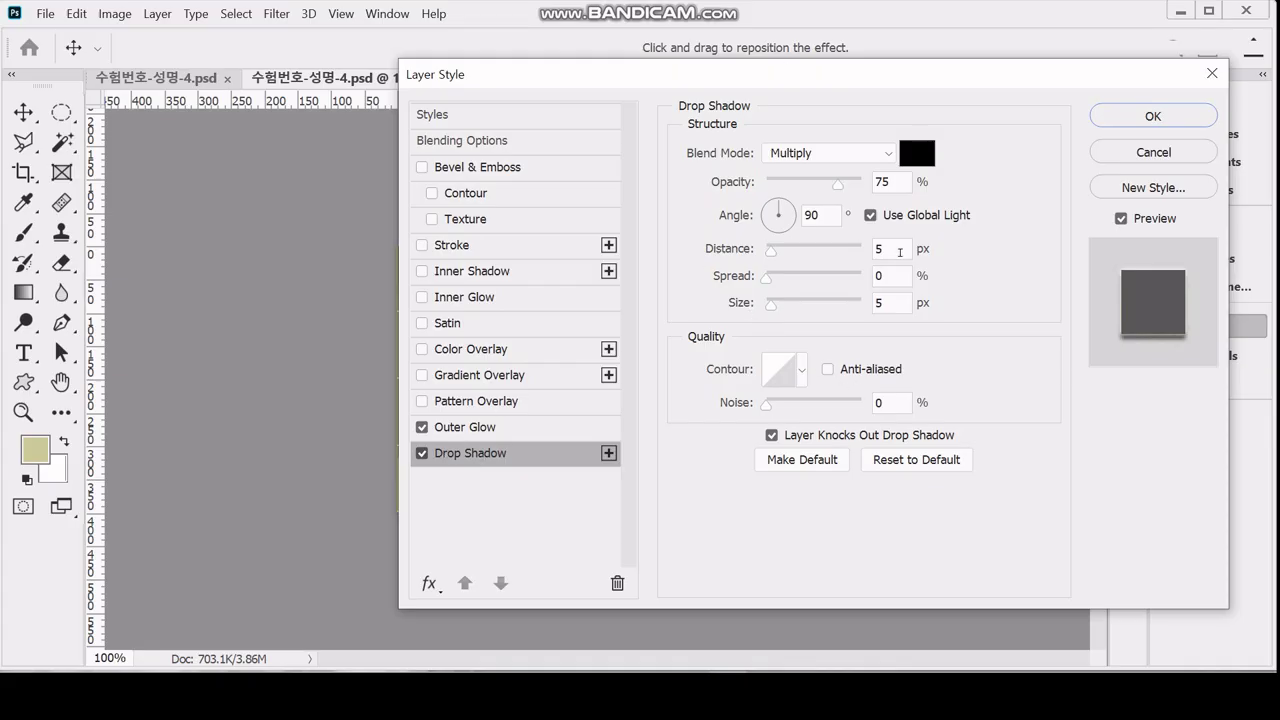
{"action": "double_click", "coordinate": [812, 215]}
{"action": "type", "text": "120"}
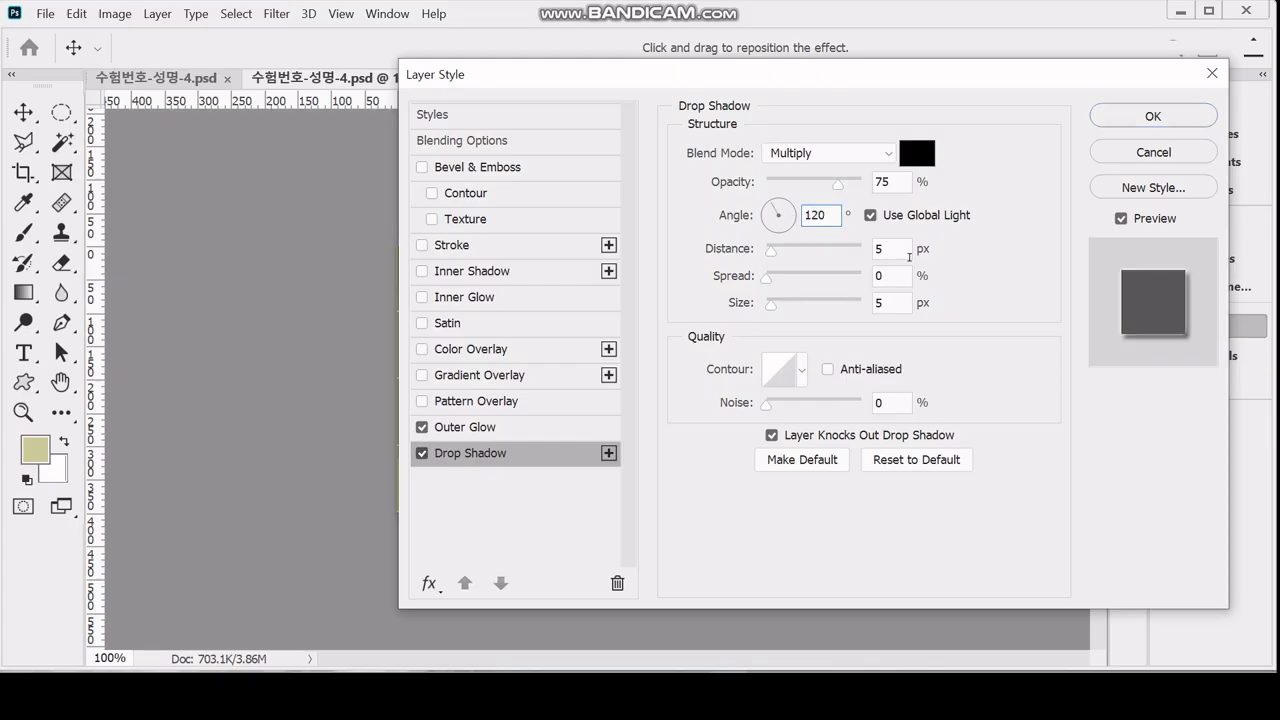
{"action": "key", "text": "Tab"}
{"action": "type", "text": "3"}
{"action": "key", "text": "Tab"}
{"action": "key", "text": "Tab"}
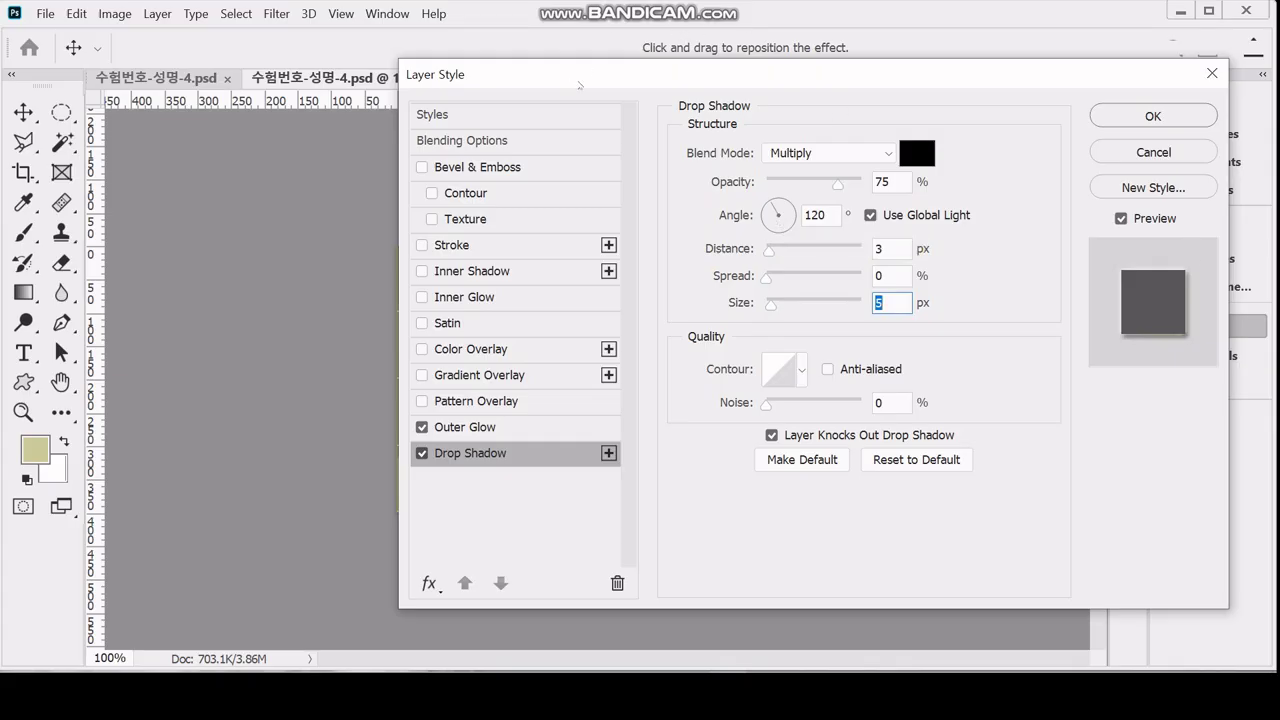
{"action": "left_click_drag", "start_coordinate": [579, 85], "coordinate": [611, 93]}
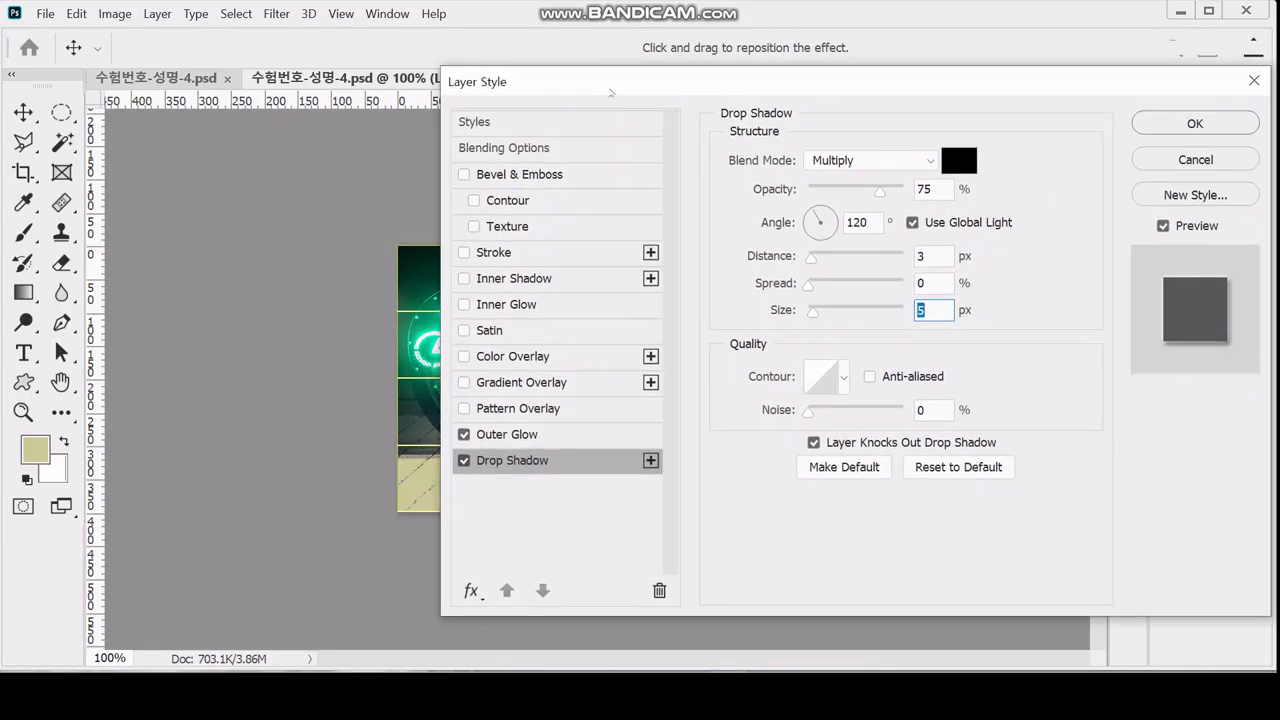
{"action": "left_click", "coordinate": [1163, 123]}
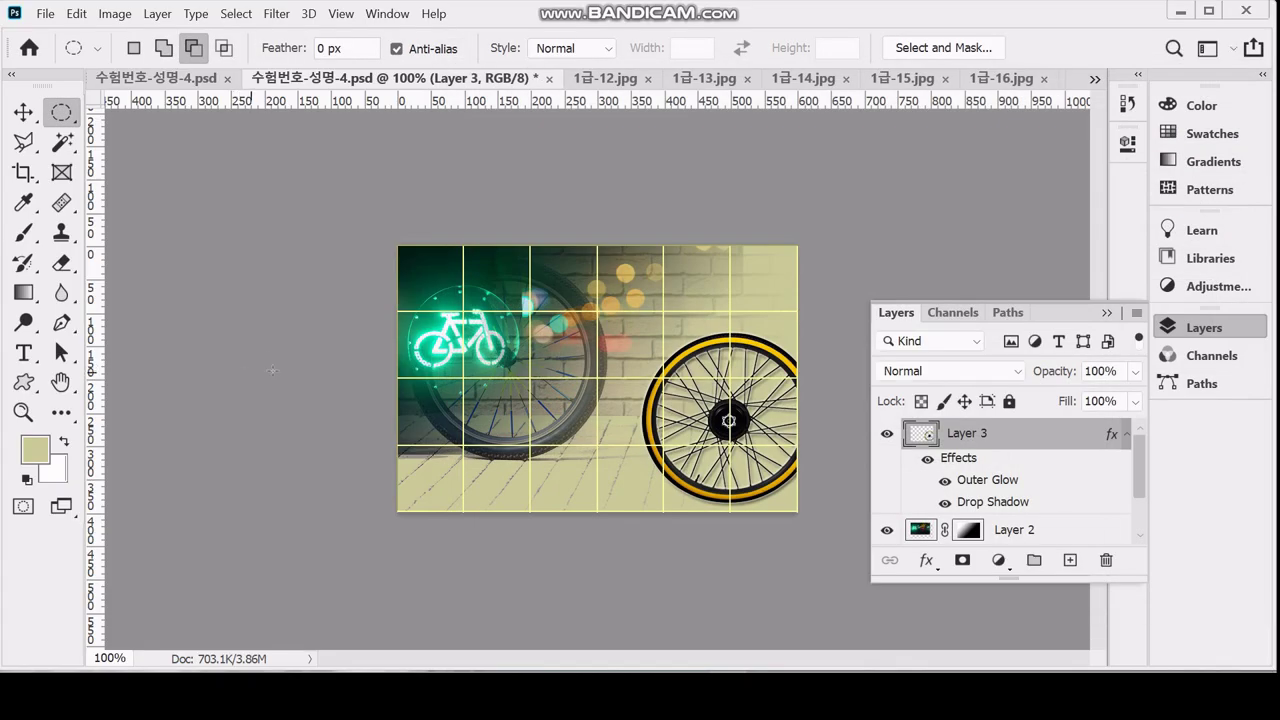
Save the composite and select the helmet in 1급-15.jpg with Select Subject
{"action": "key", "text": "ctrl+s"}
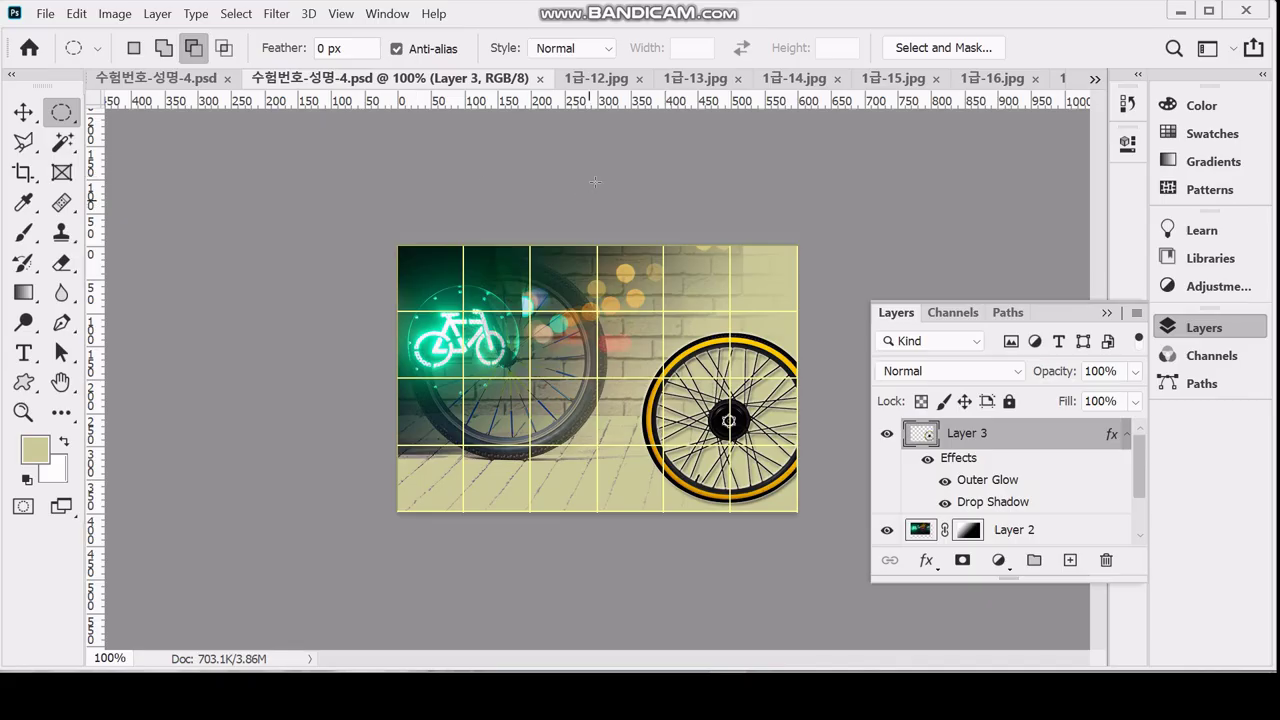
{"action": "left_click", "coordinate": [893, 78]}
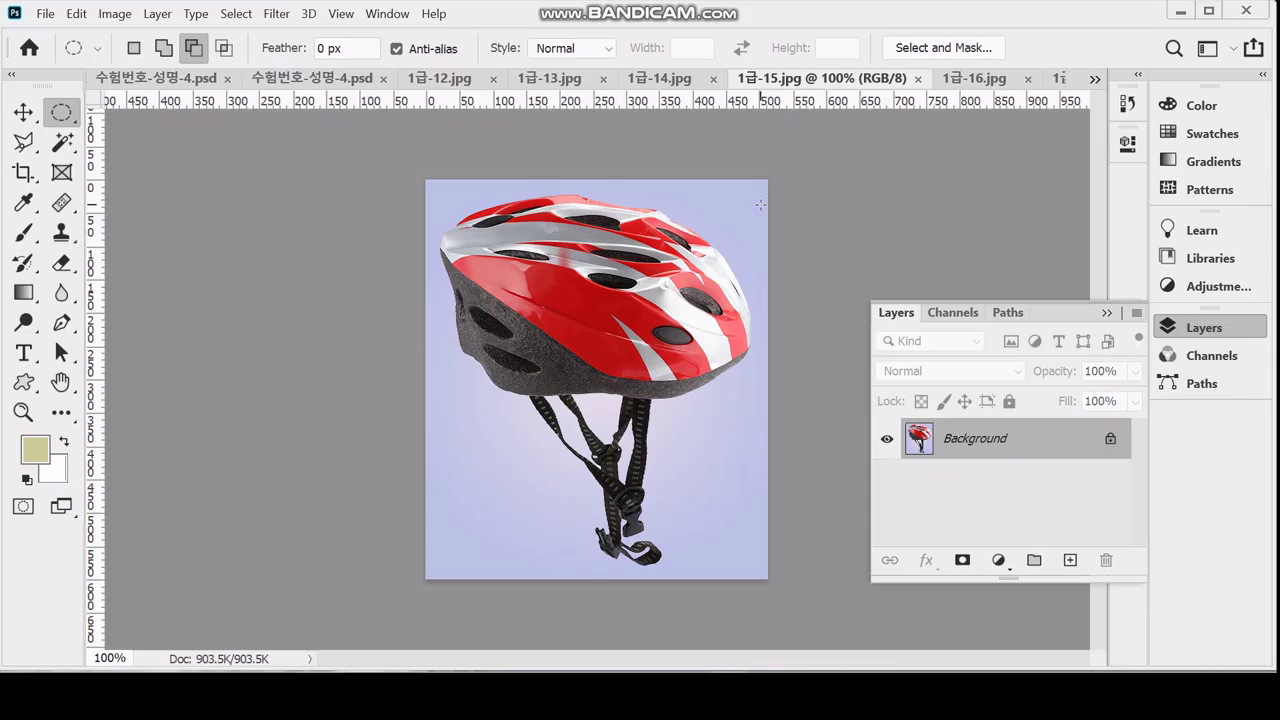
{"action": "left_click", "coordinate": [62, 143]}
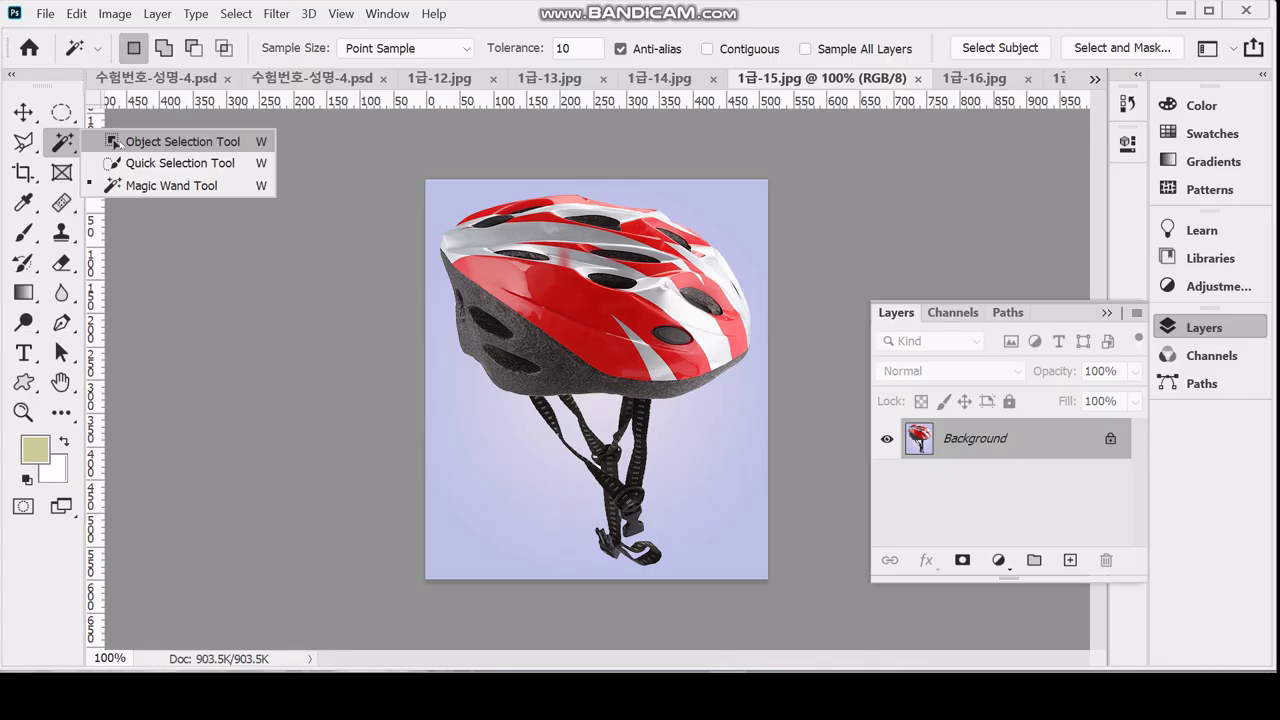
{"action": "left_click", "coordinate": [117, 143]}
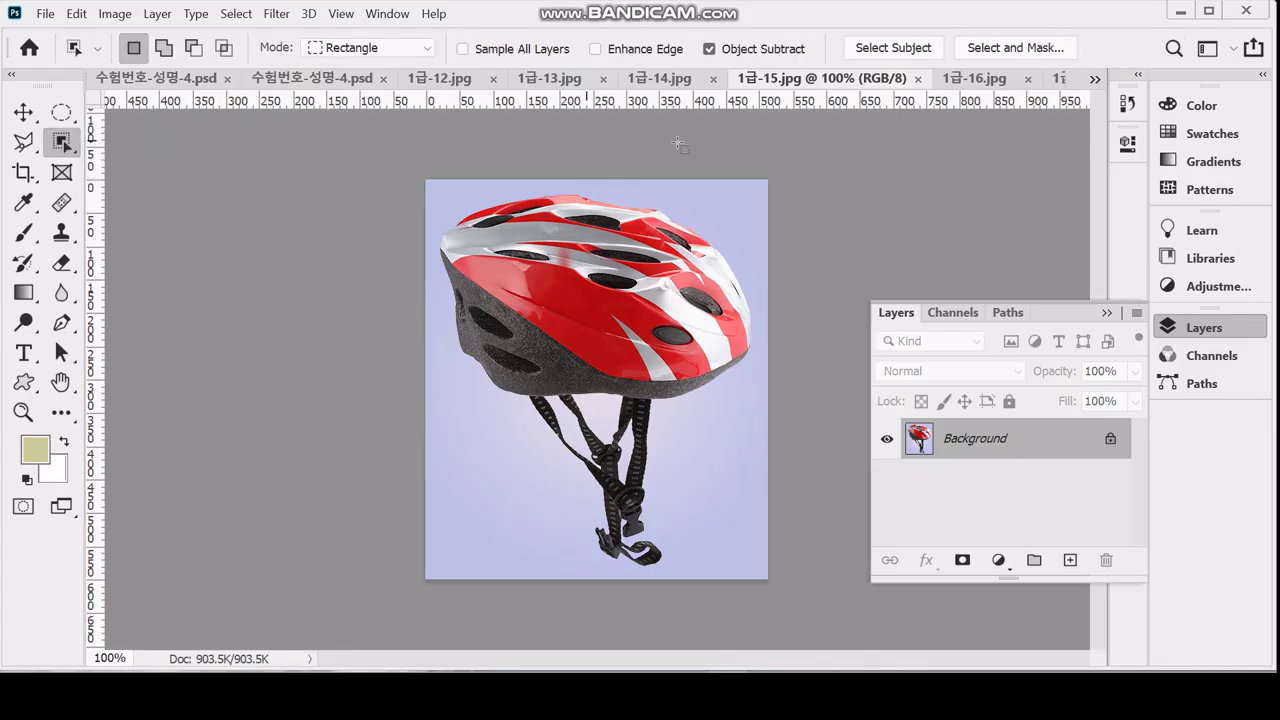
{"action": "left_click", "coordinate": [857, 50]}
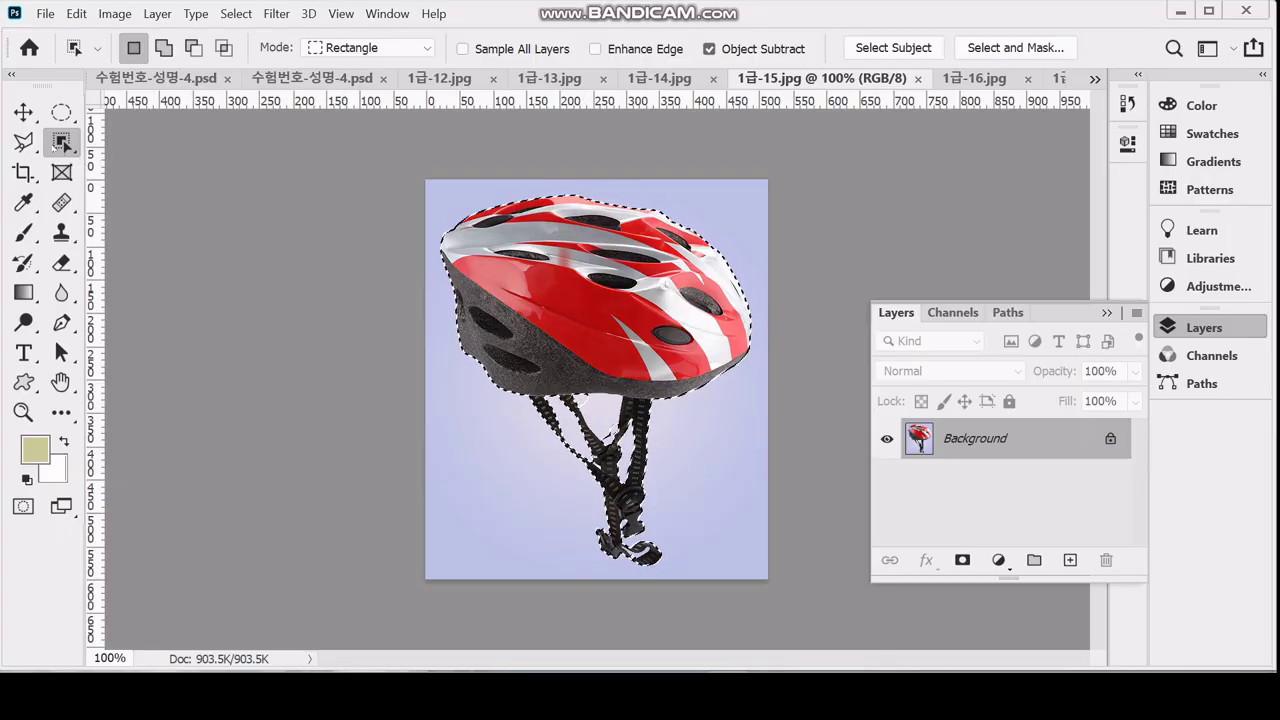
Set the Magic Wand to subtract from the selection for cleaning up the gaps between the helmet straps
{"action": "right_click", "coordinate": [62, 142]}
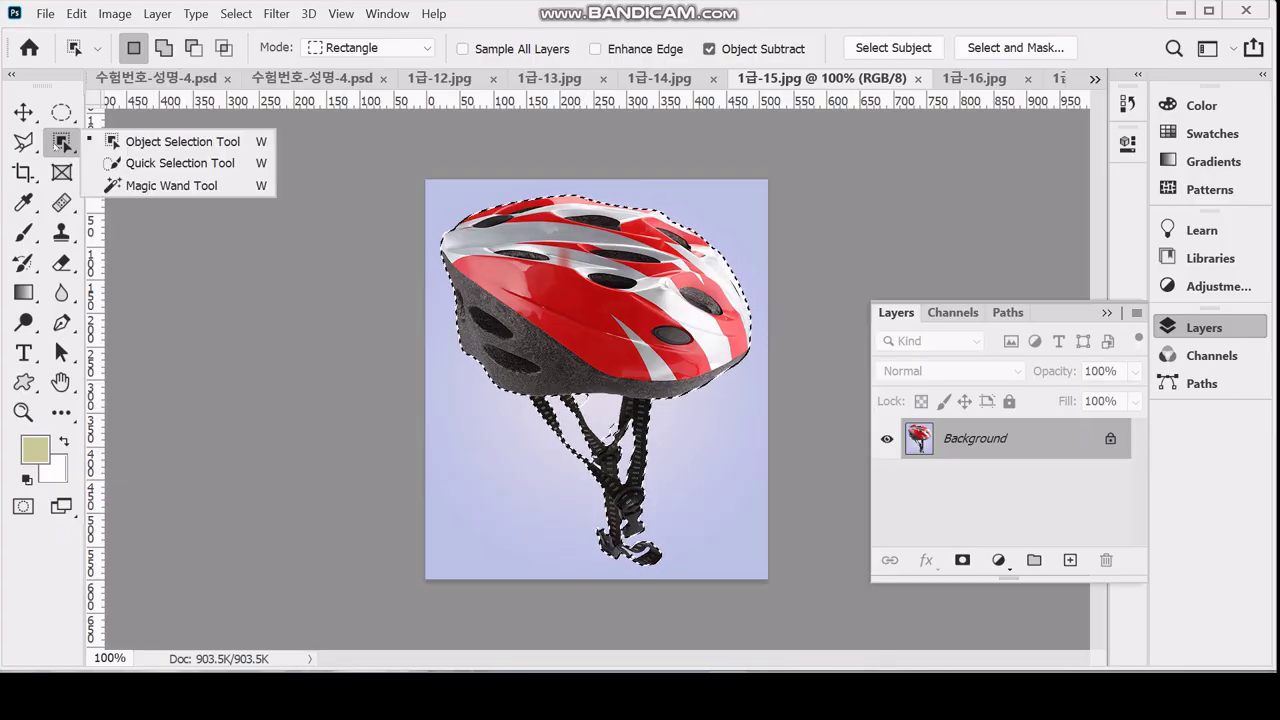
{"action": "left_click", "coordinate": [170, 185]}
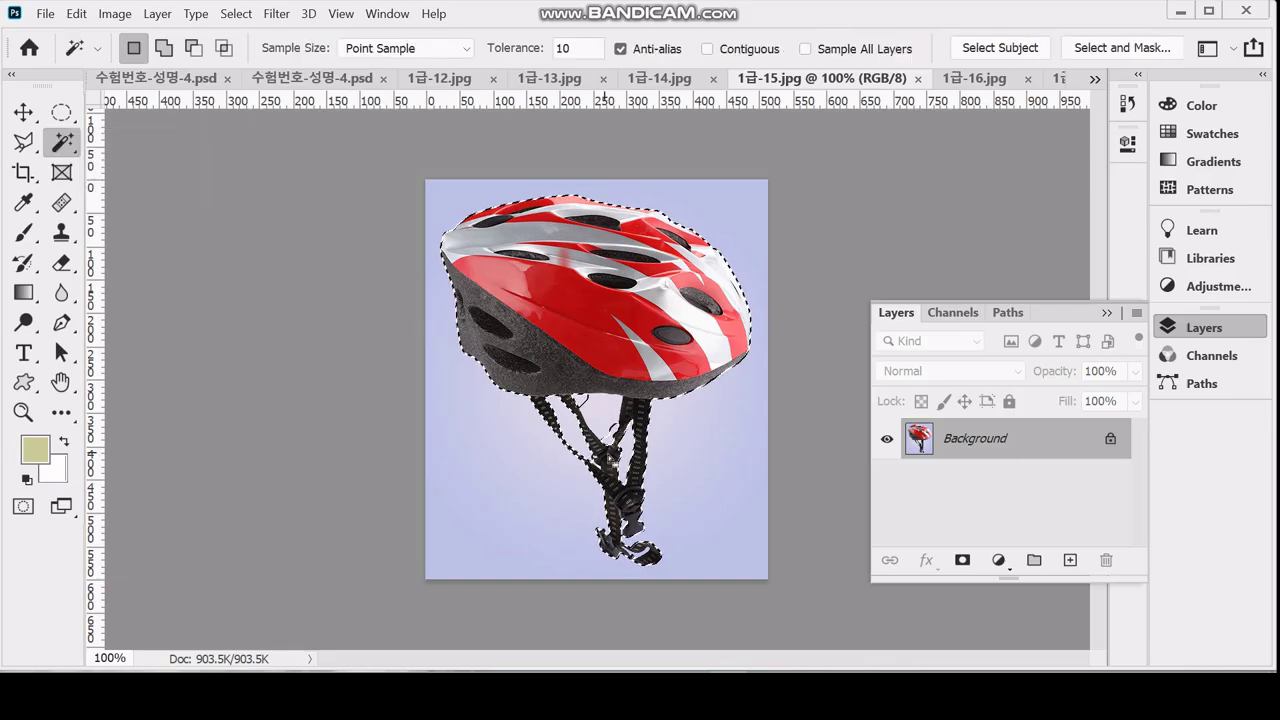
{"action": "scroll", "coordinate": [643, 472], "scroll_direction": "up", "scroll_amount": 2}
{"action": "left_click_drag", "start_coordinate": [640, 436], "coordinate": [595, 350]}
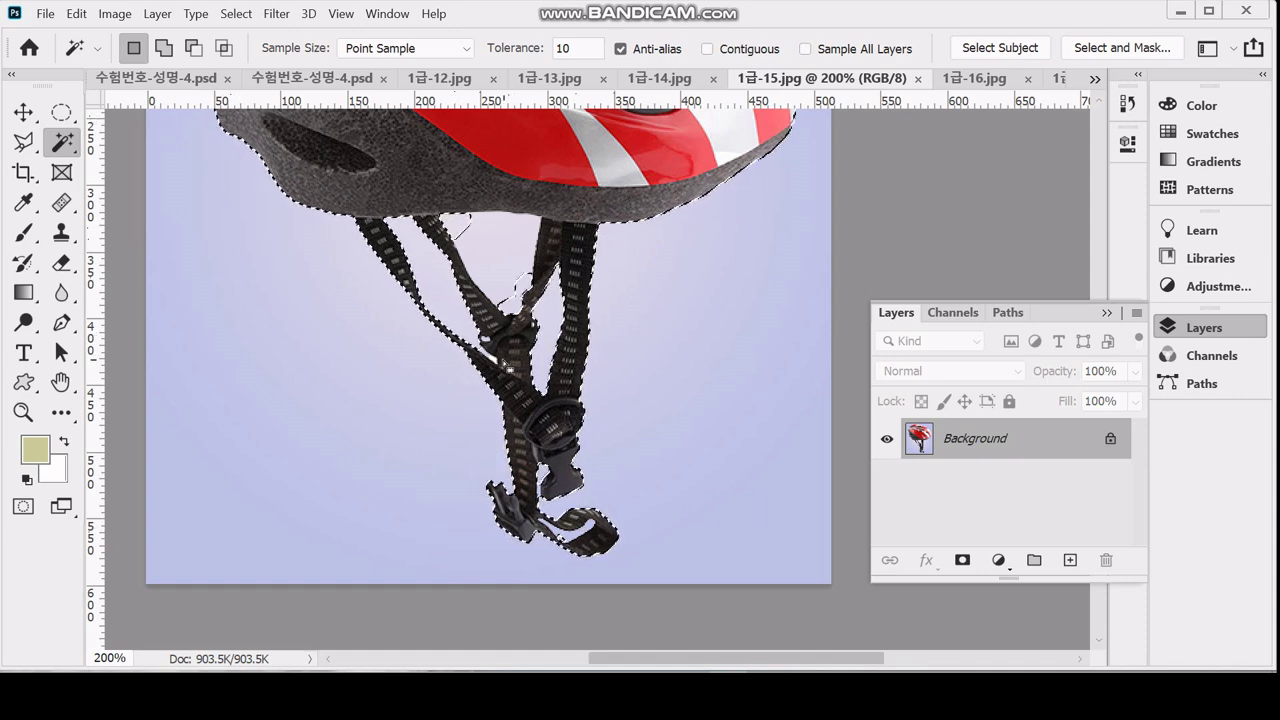
{"action": "scroll", "coordinate": [515, 360], "scroll_direction": "up", "scroll_amount": 2}
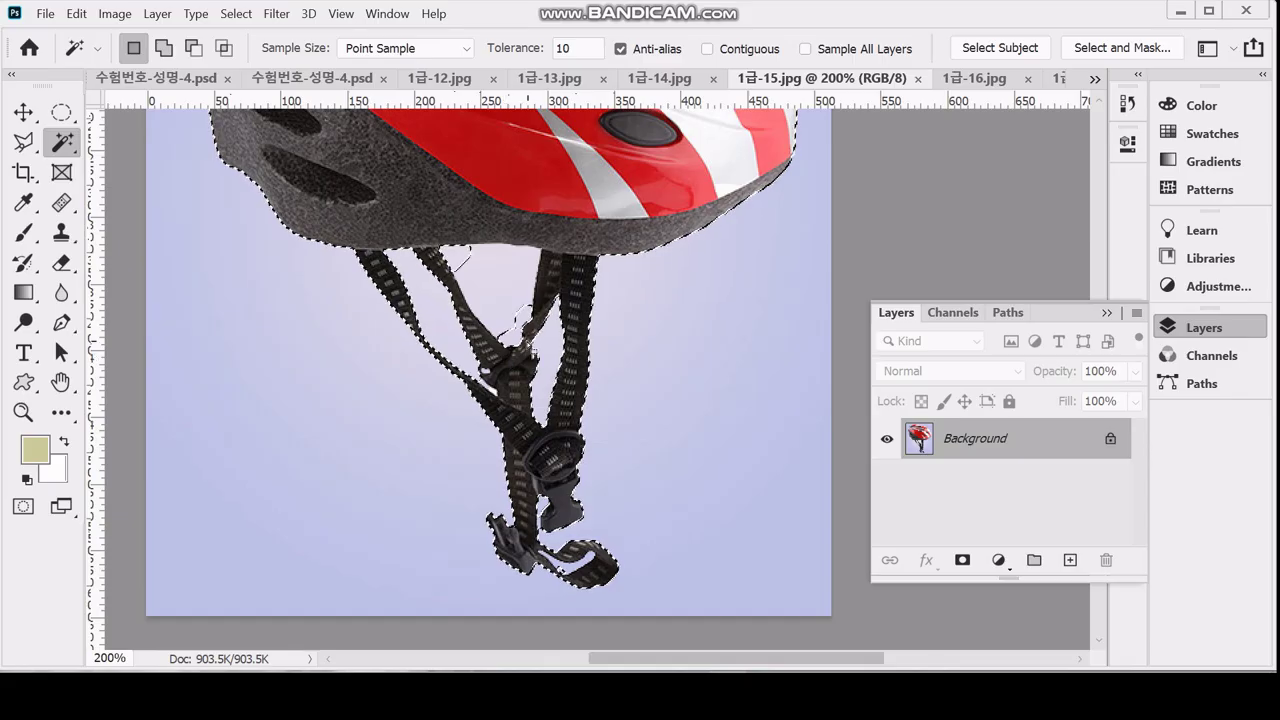
{"action": "scroll", "coordinate": [525, 340], "scroll_direction": "up", "scroll_amount": 1}
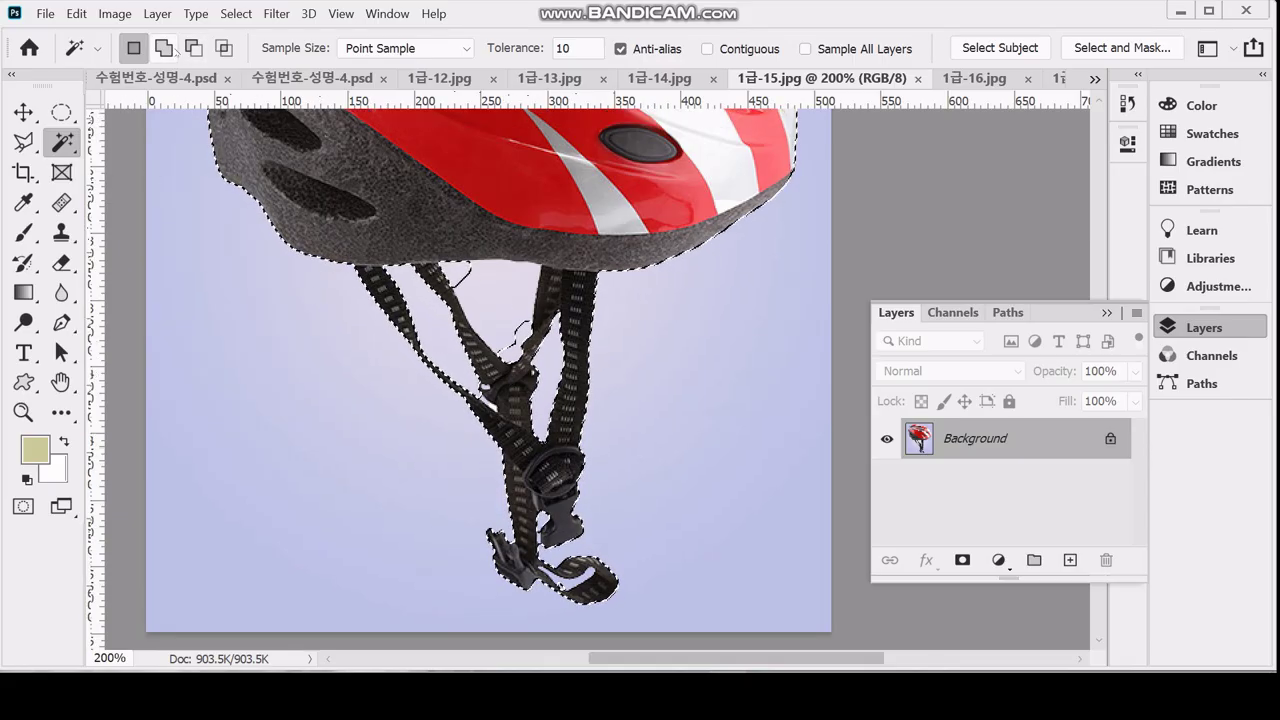
{"action": "left_click", "coordinate": [193, 47]}
Try to subtract the background between the helmet straps with the non-contiguous Magic Wand, and undo the subtraction
{"action": "left_click", "coordinate": [497, 297]}
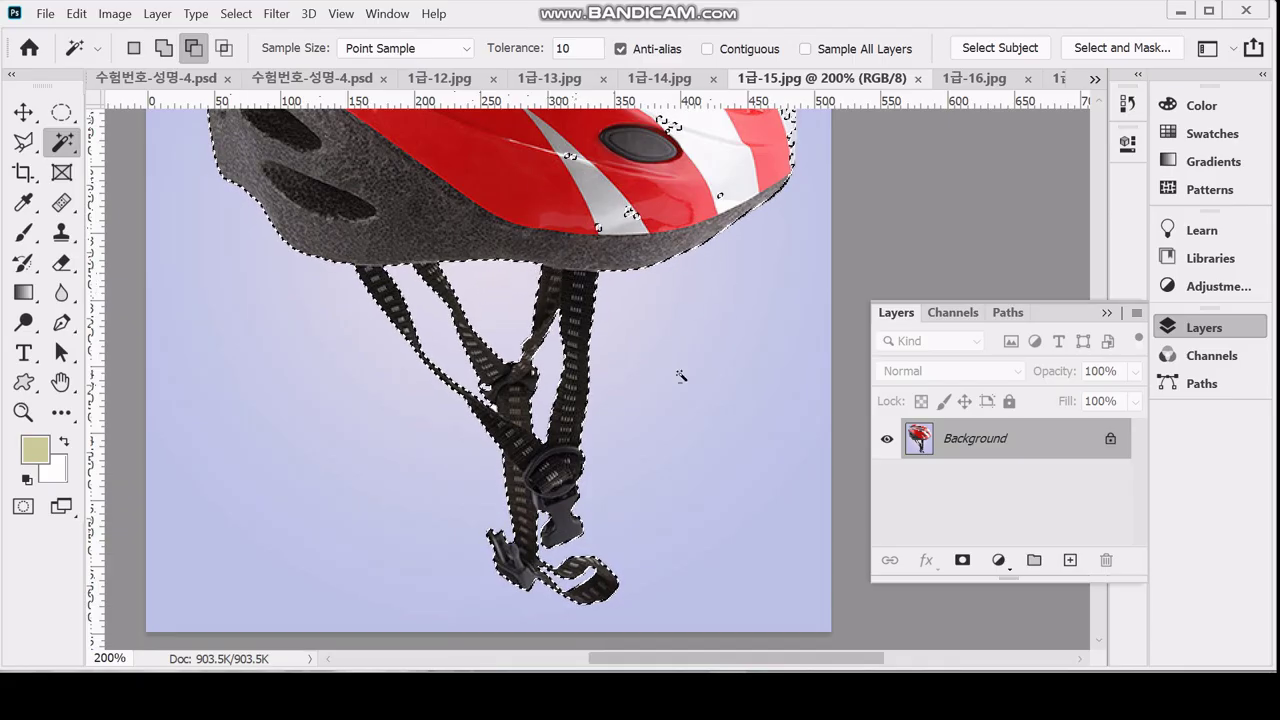
{"action": "scroll", "coordinate": [743, 461], "scroll_direction": "up", "scroll_amount": 2}
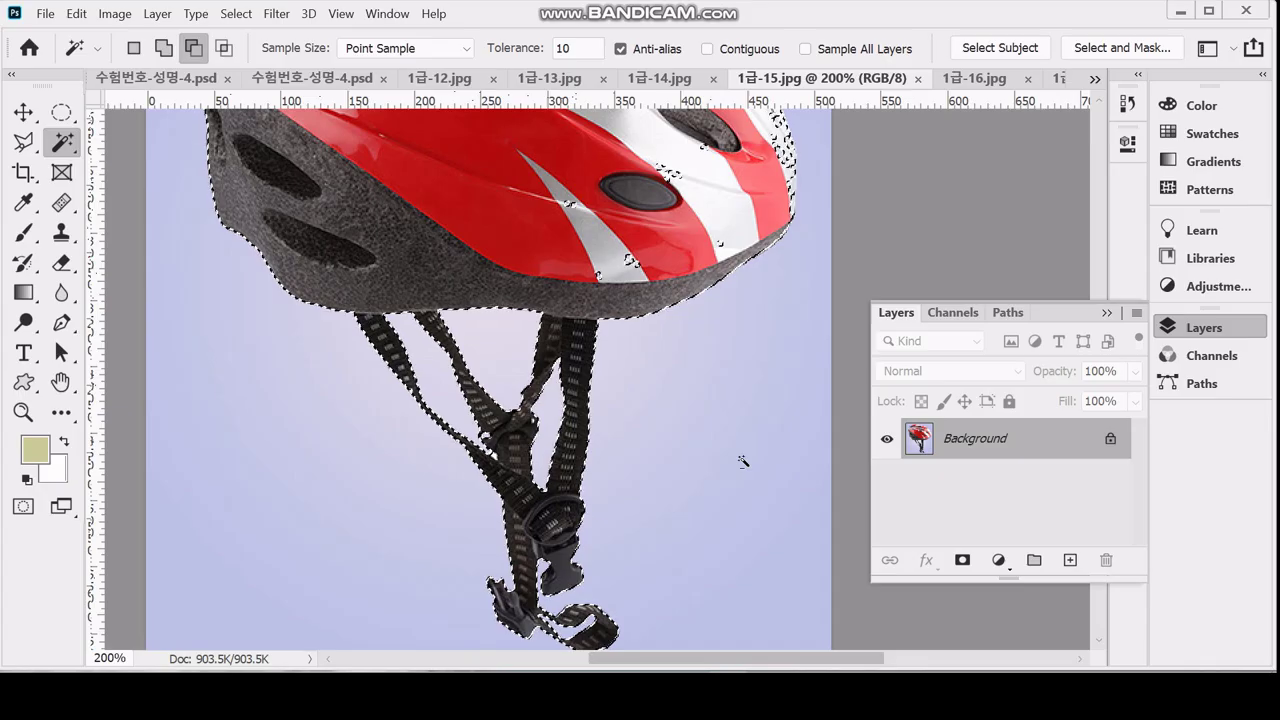
{"action": "scroll", "coordinate": [743, 461], "scroll_direction": "up", "scroll_amount": 6}
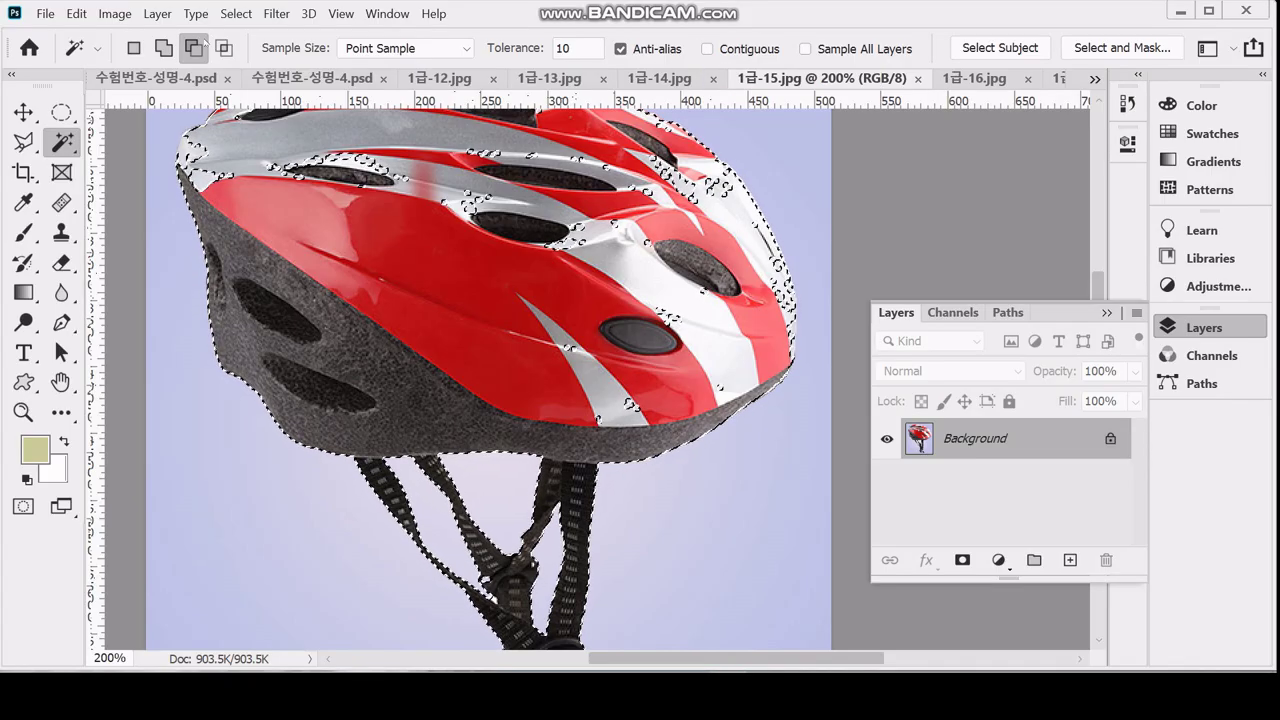
{"action": "scroll", "coordinate": [574, 481], "scroll_direction": "up", "scroll_amount": 1}
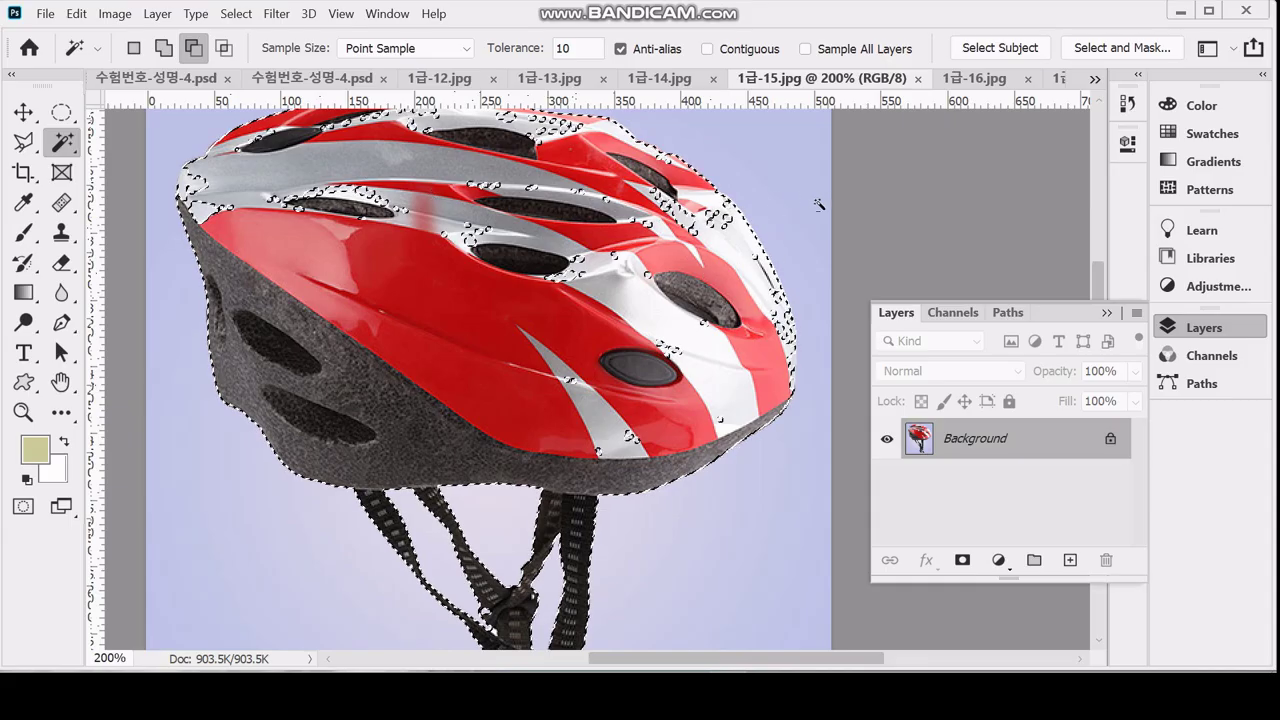
{"action": "key", "text": "ctrl+d"}
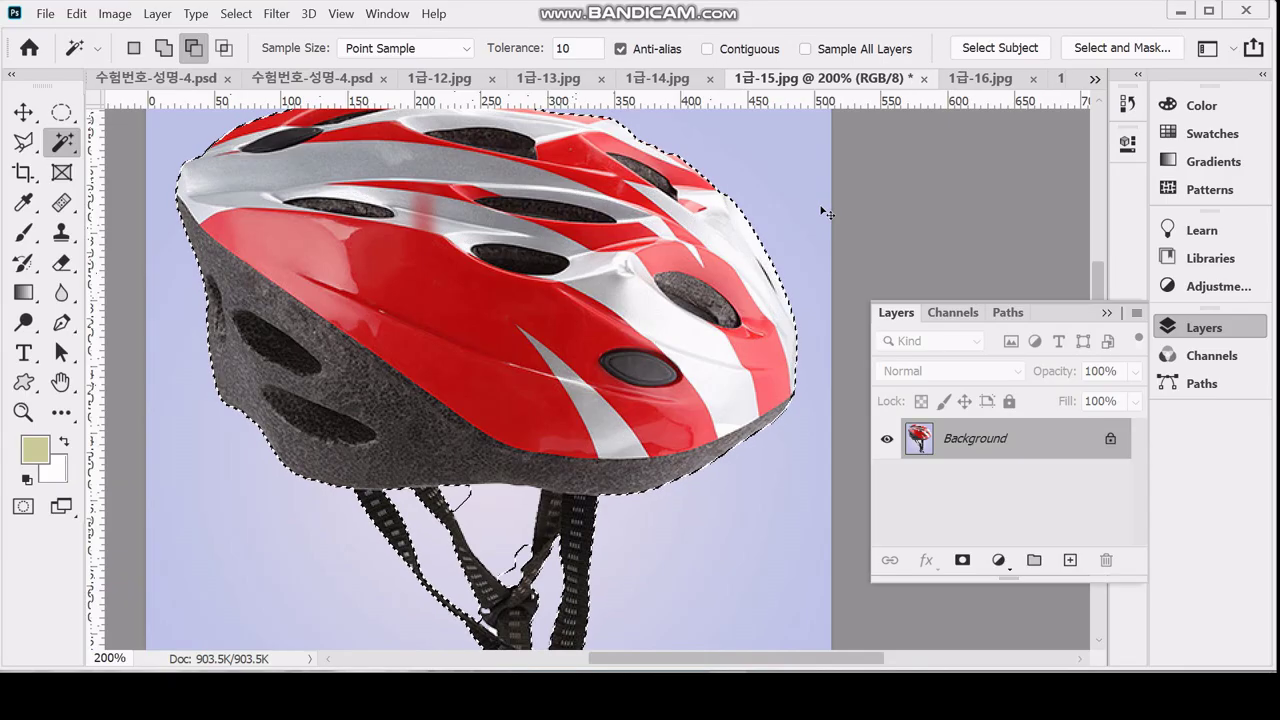
{"action": "key", "text": "ctrl+shift+d"}
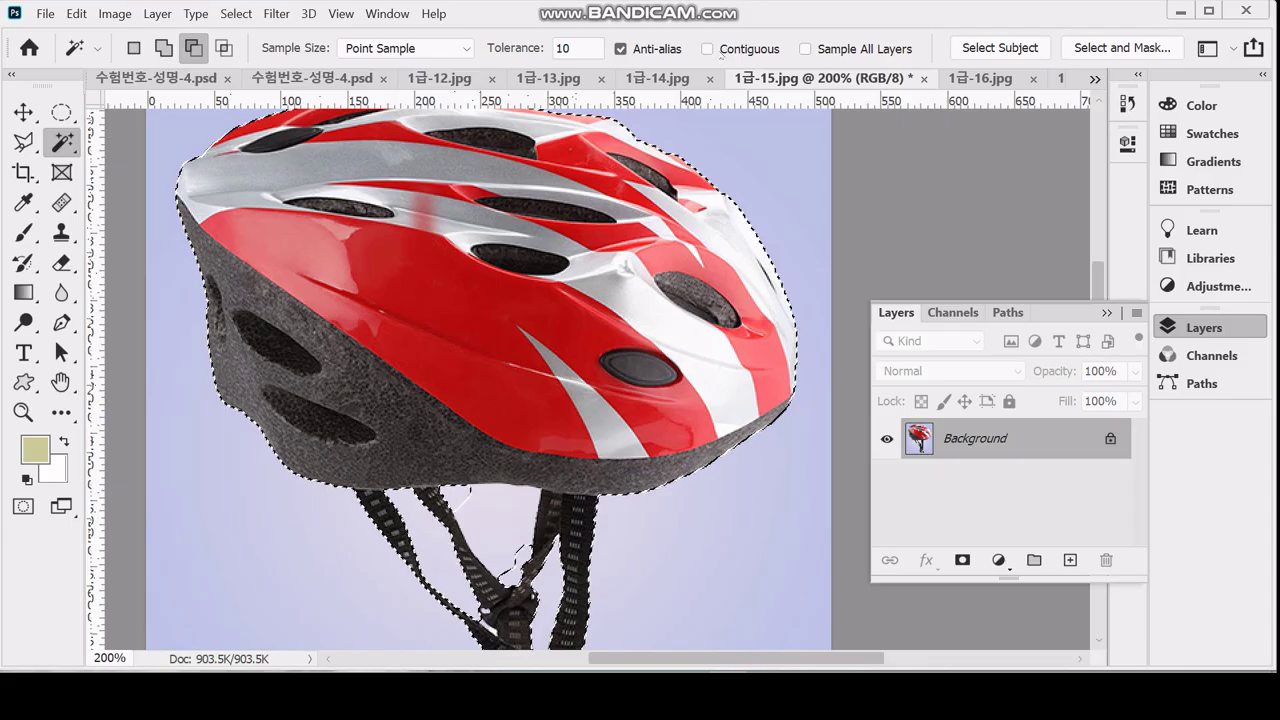
Limit the Magic Wand to contiguous pixels and subtract the background gaps between the helmet straps from the selection
{"action": "left_click", "coordinate": [719, 52]}
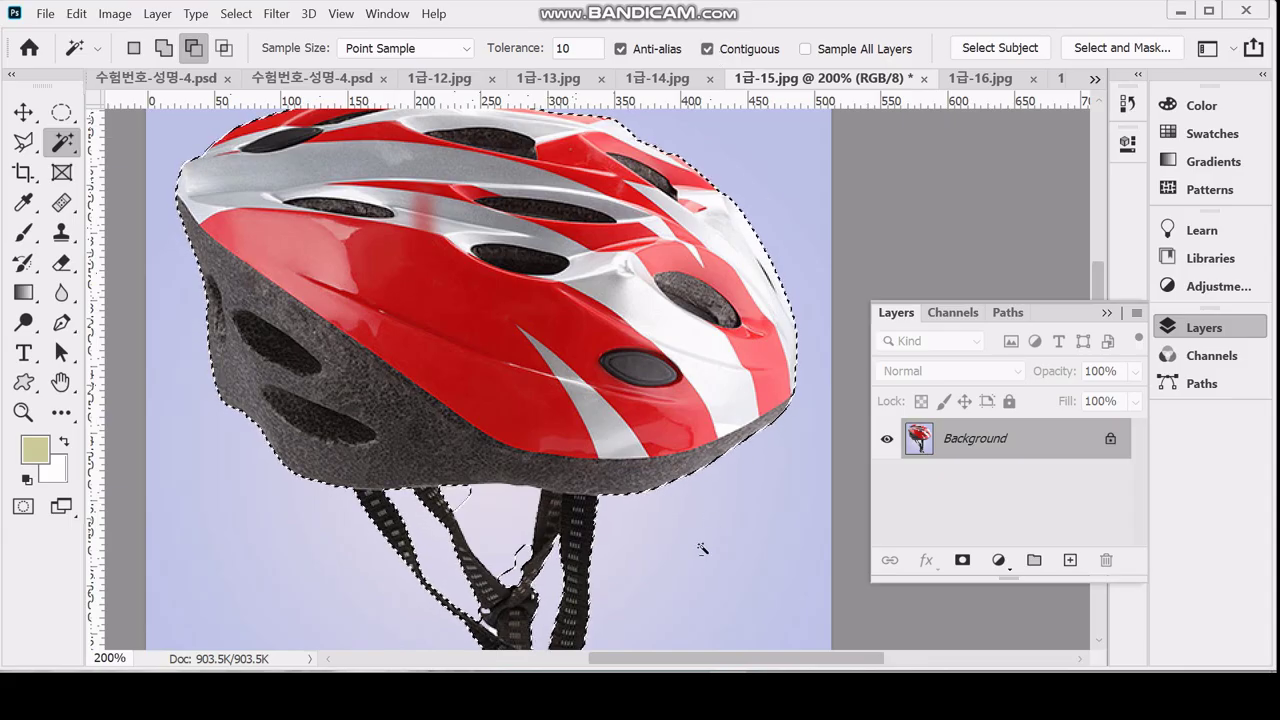
{"action": "scroll", "coordinate": [516, 459], "scroll_direction": "down", "scroll_amount": 2}
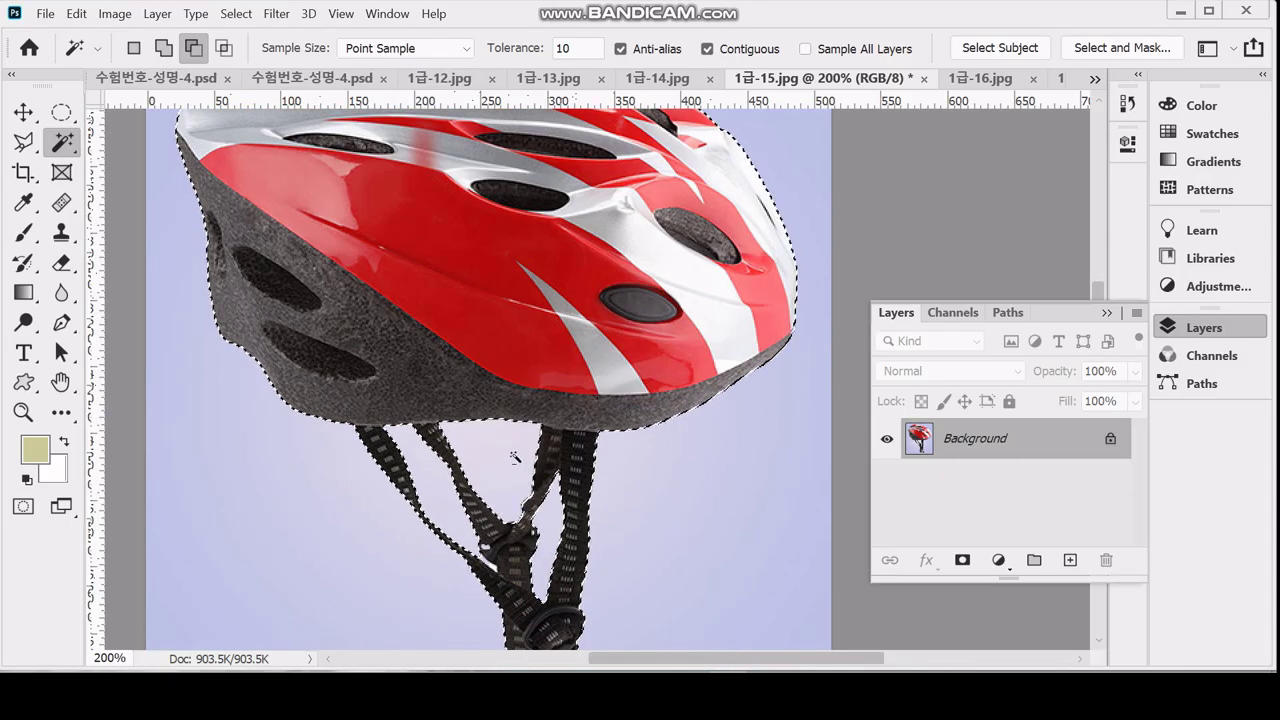
{"action": "scroll", "coordinate": [578, 578], "scroll_direction": "down", "scroll_amount": 6}
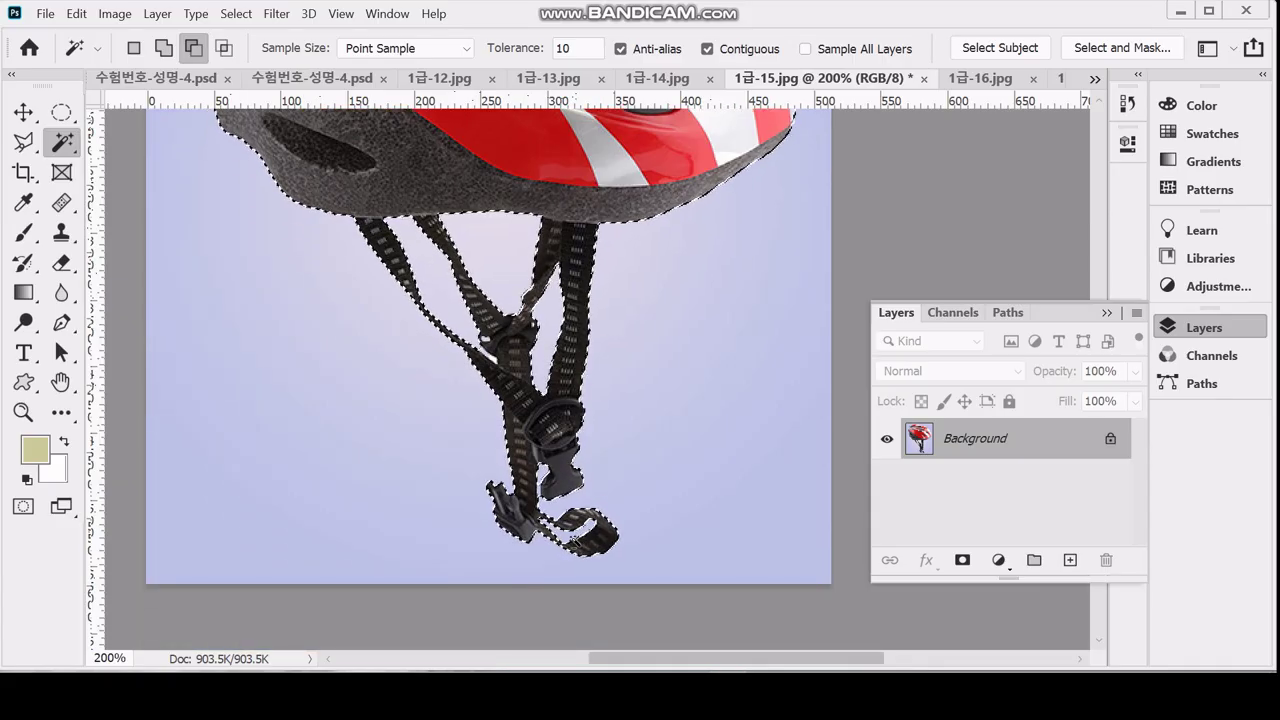
{"action": "scroll", "coordinate": [641, 533], "scroll_direction": "up", "scroll_amount": 9}
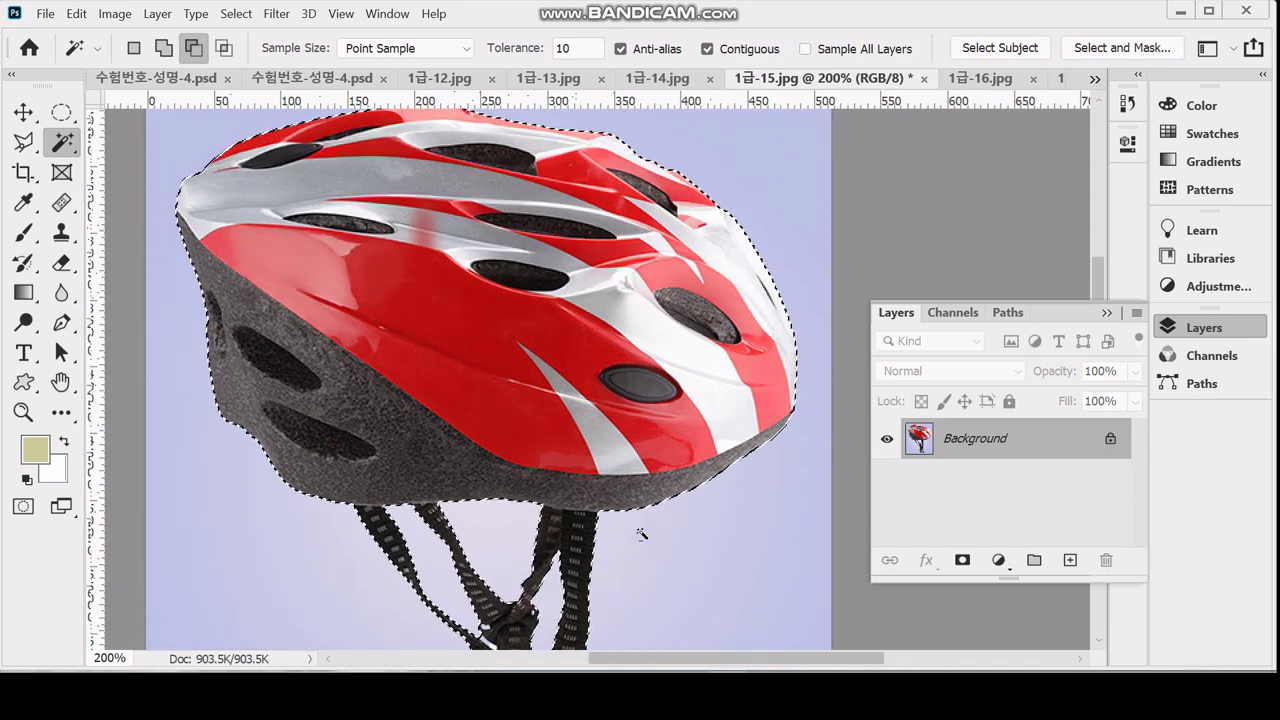
Copy the selected helmet and paste it into the 수험번호-성명-4.psd composite
{"action": "key", "text": "ctrl+minus"}
{"action": "key", "text": "ctrl+minus"}
{"action": "key", "text": "ctrl+minus"}
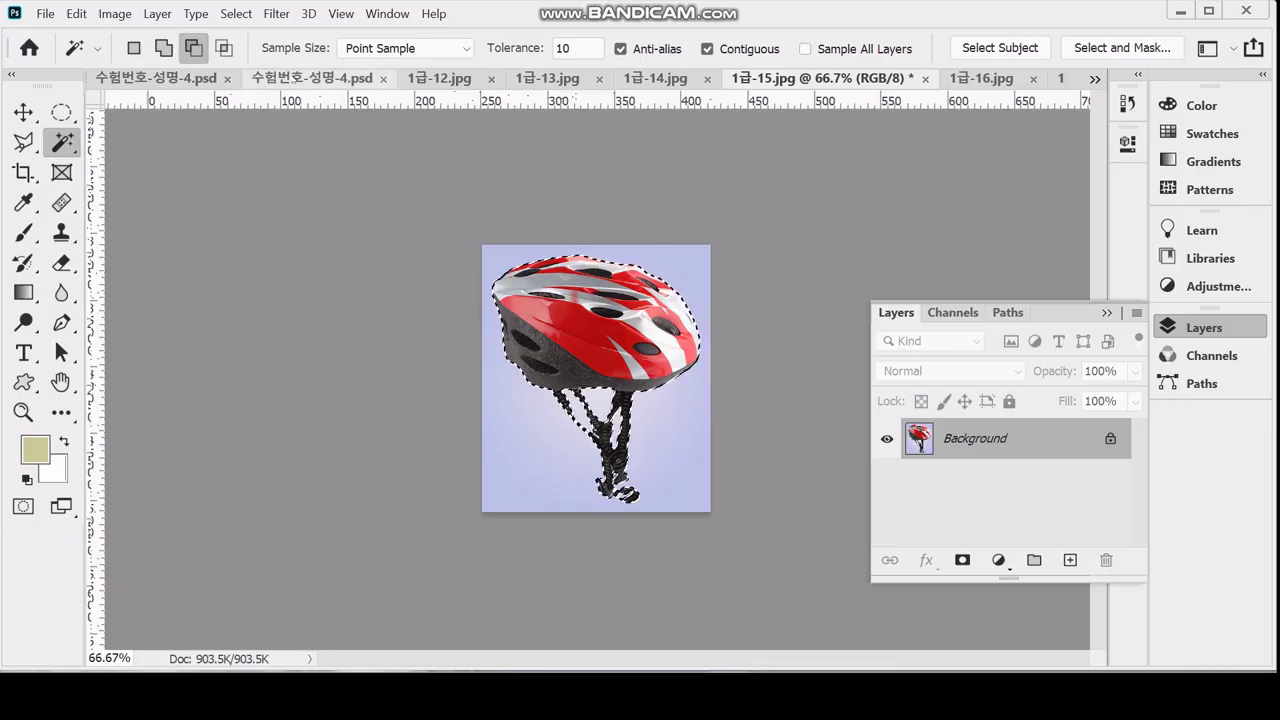
{"action": "left_click", "coordinate": [310, 78]}
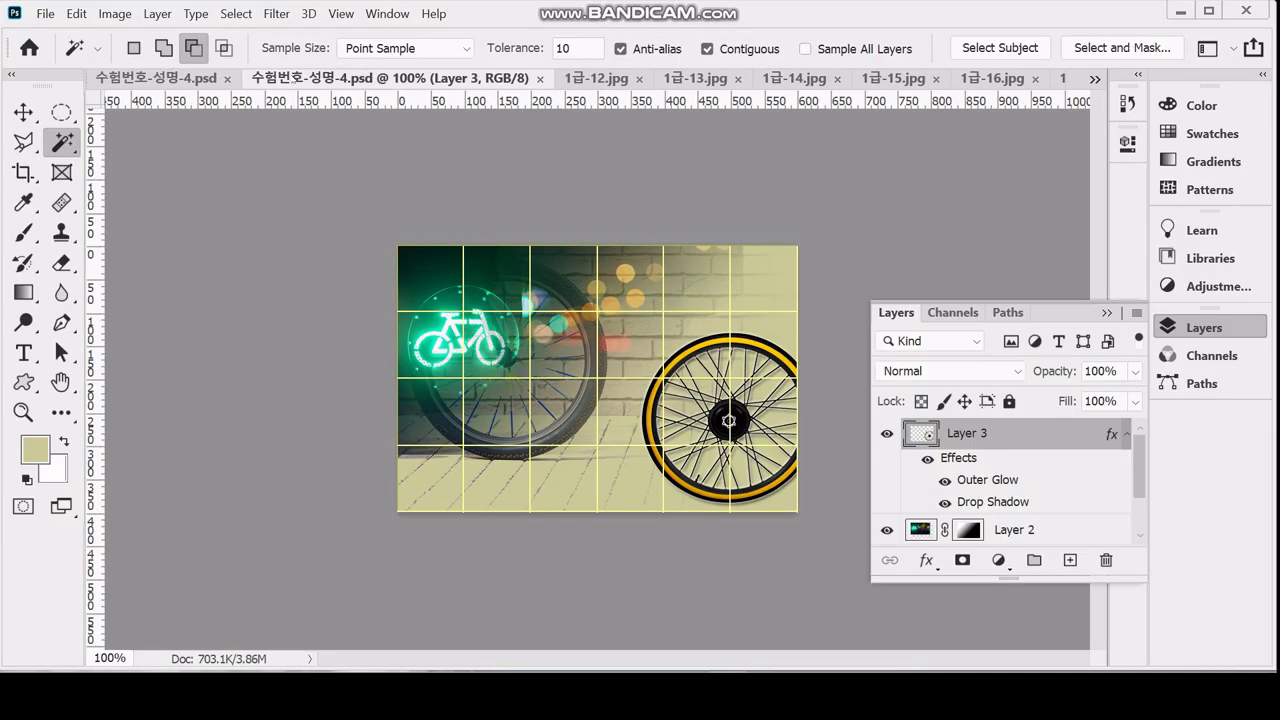
{"action": "key", "text": "ctrl+v"}
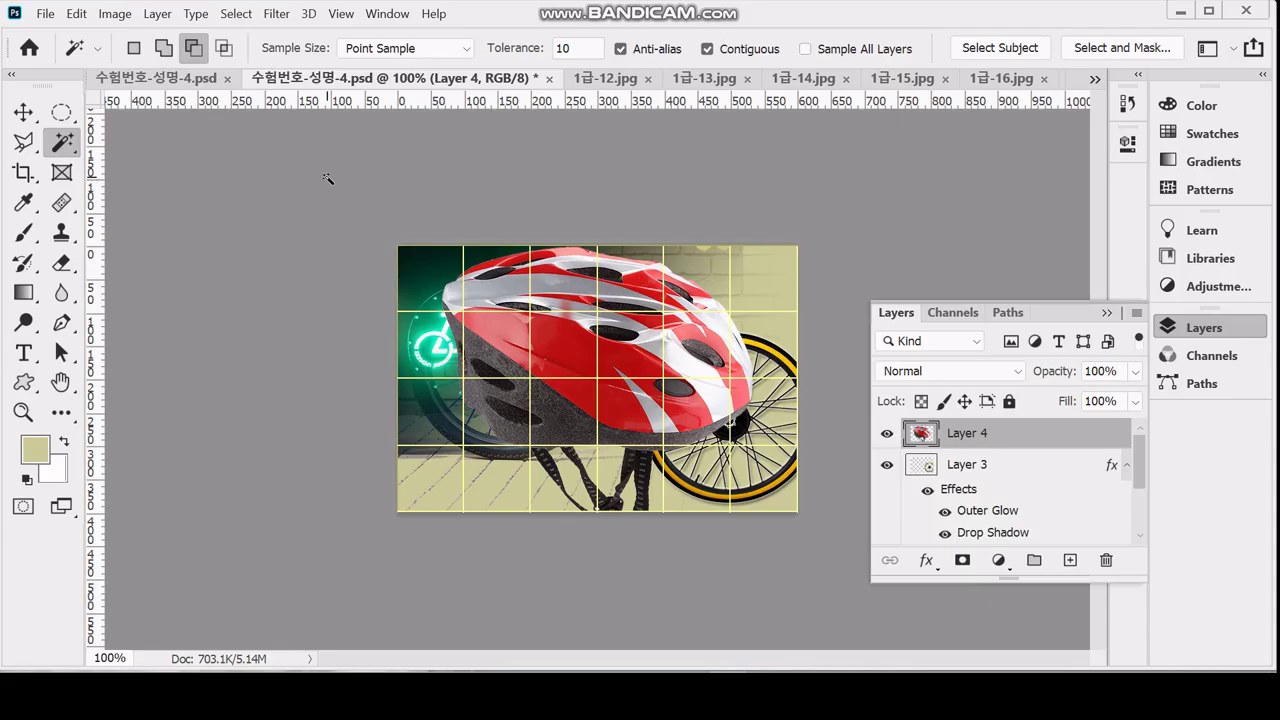
Scale the helmet to about 29%, rotate it about -40°, place it between the two wheels, and save the composite
{"action": "key", "text": "ctrl+t"}
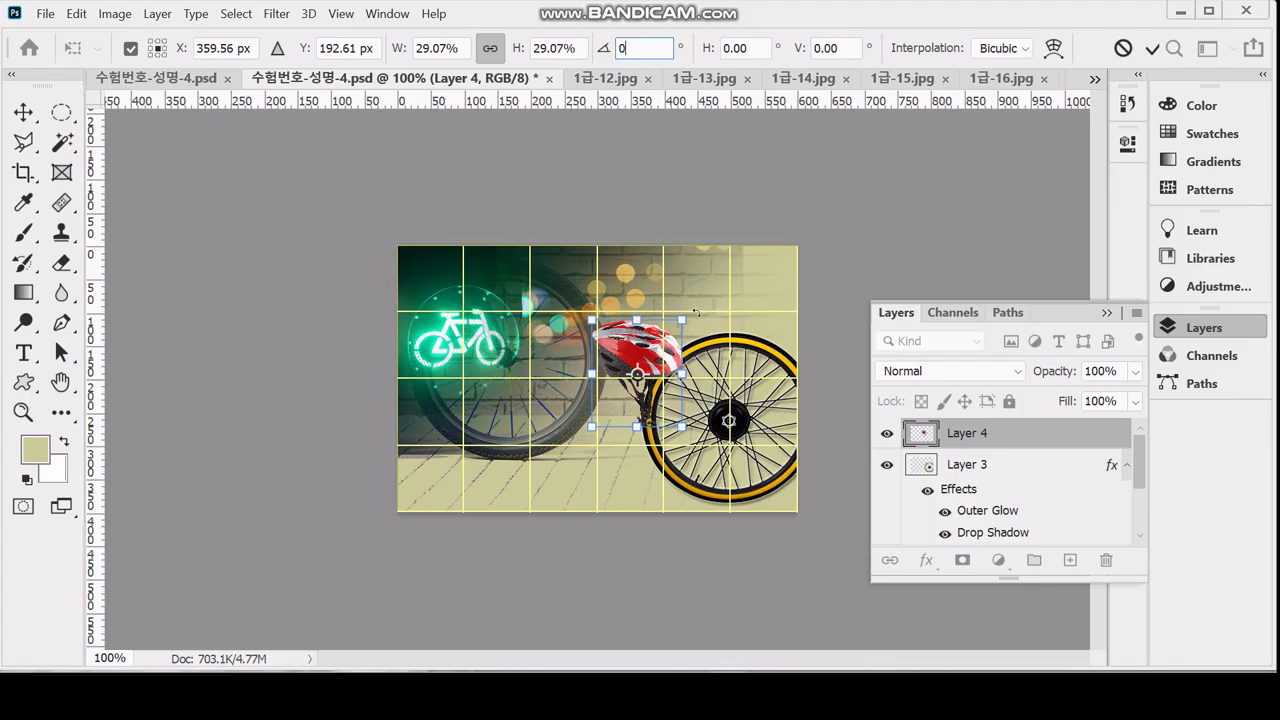
{"action": "left_click_drag", "start_coordinate": [696, 313], "coordinate": [666, 288]}
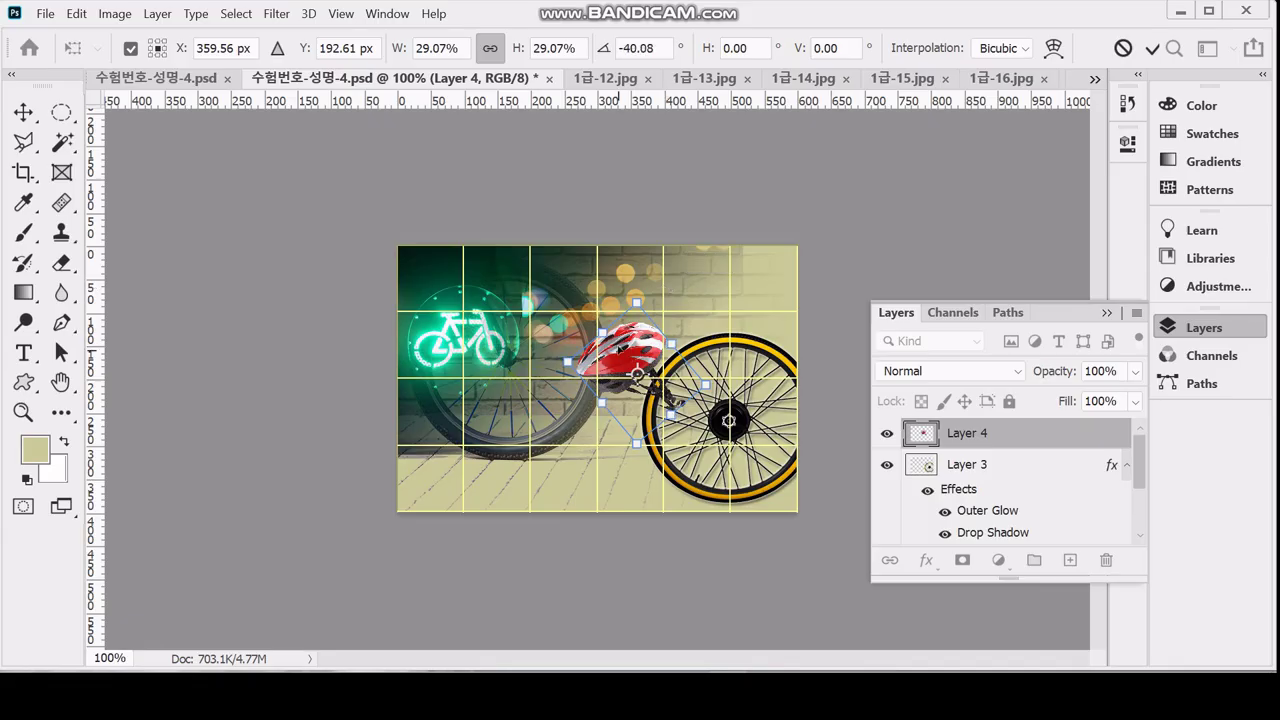
{"action": "left_click_drag", "start_coordinate": [628, 332], "coordinate": [632, 332]}
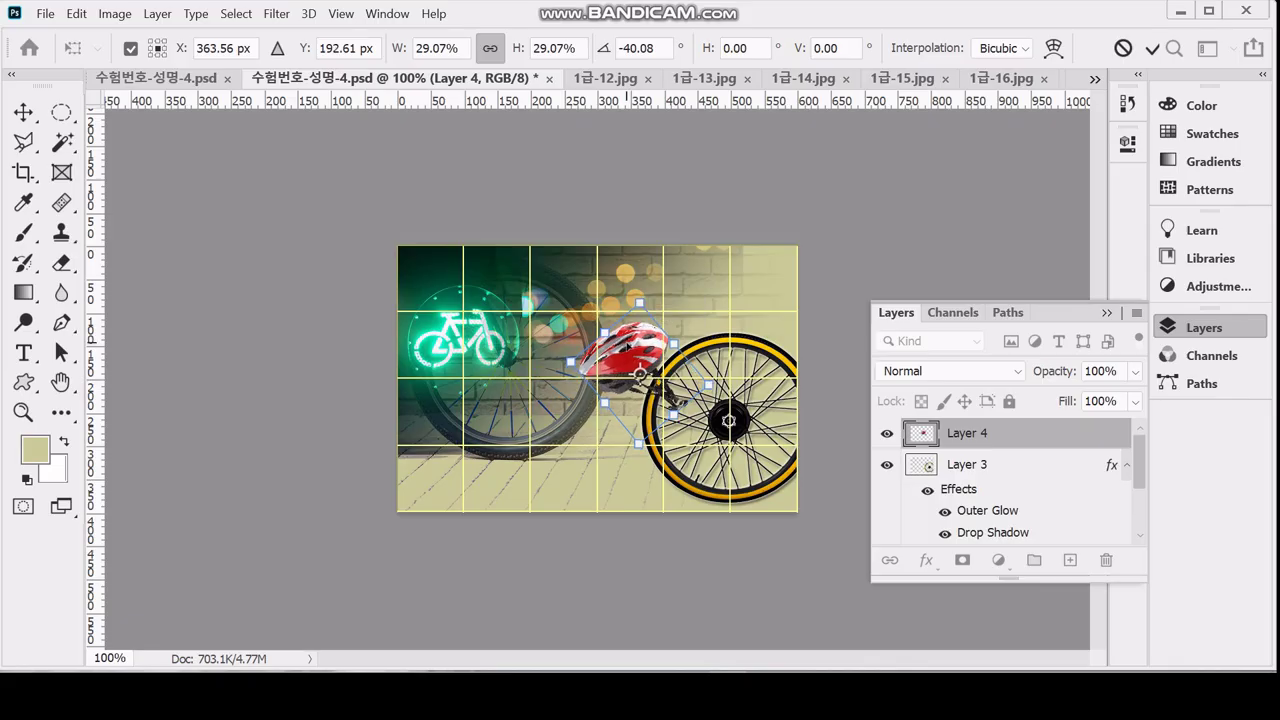
{"action": "key", "text": "Return"}
{"action": "key", "text": "w"}
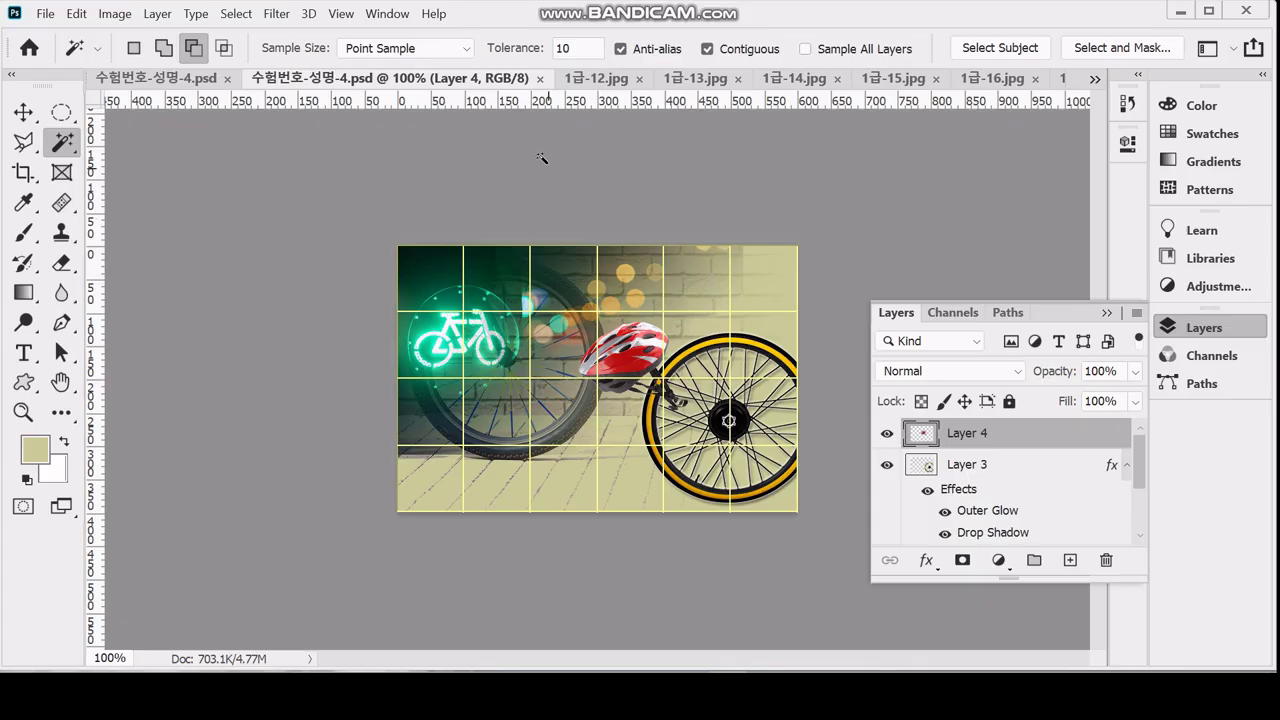
Apply the Poster Edges artistic filter to the helmet with edge thickness 2, edge intensity 1 and posterization 2
{"action": "left_click", "coordinate": [276, 14]}
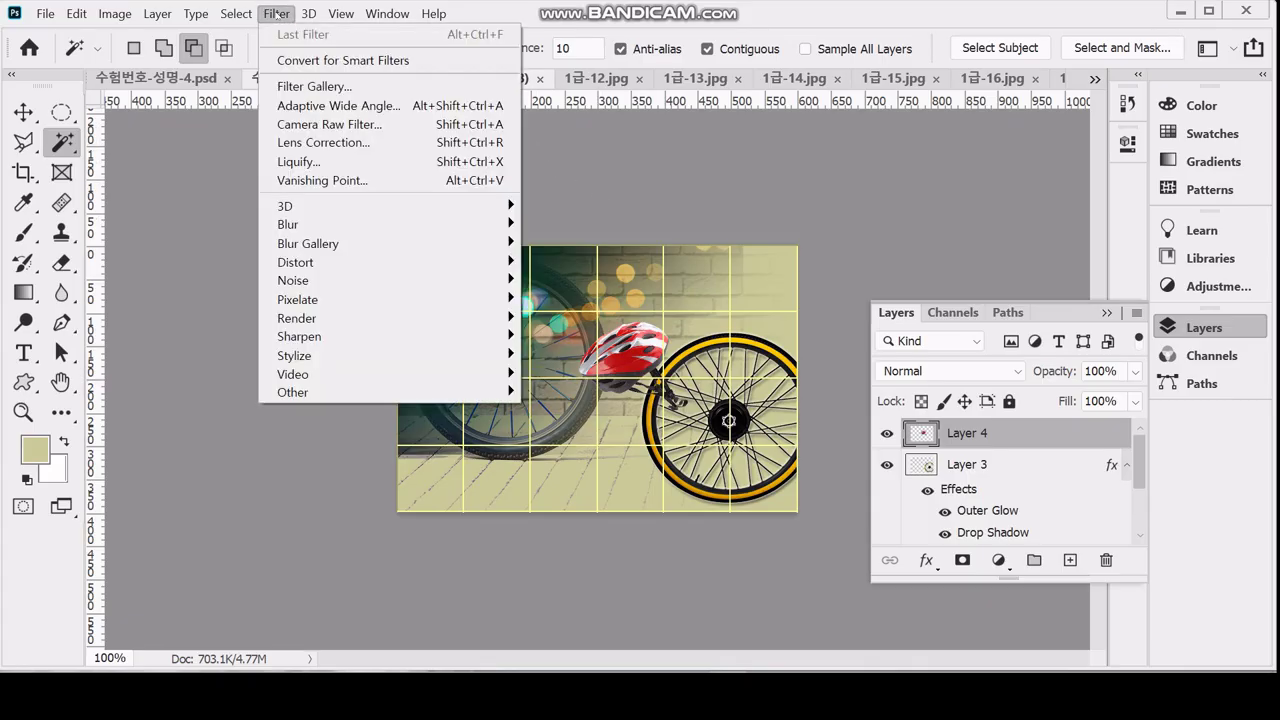
{"action": "left_click", "coordinate": [318, 87]}
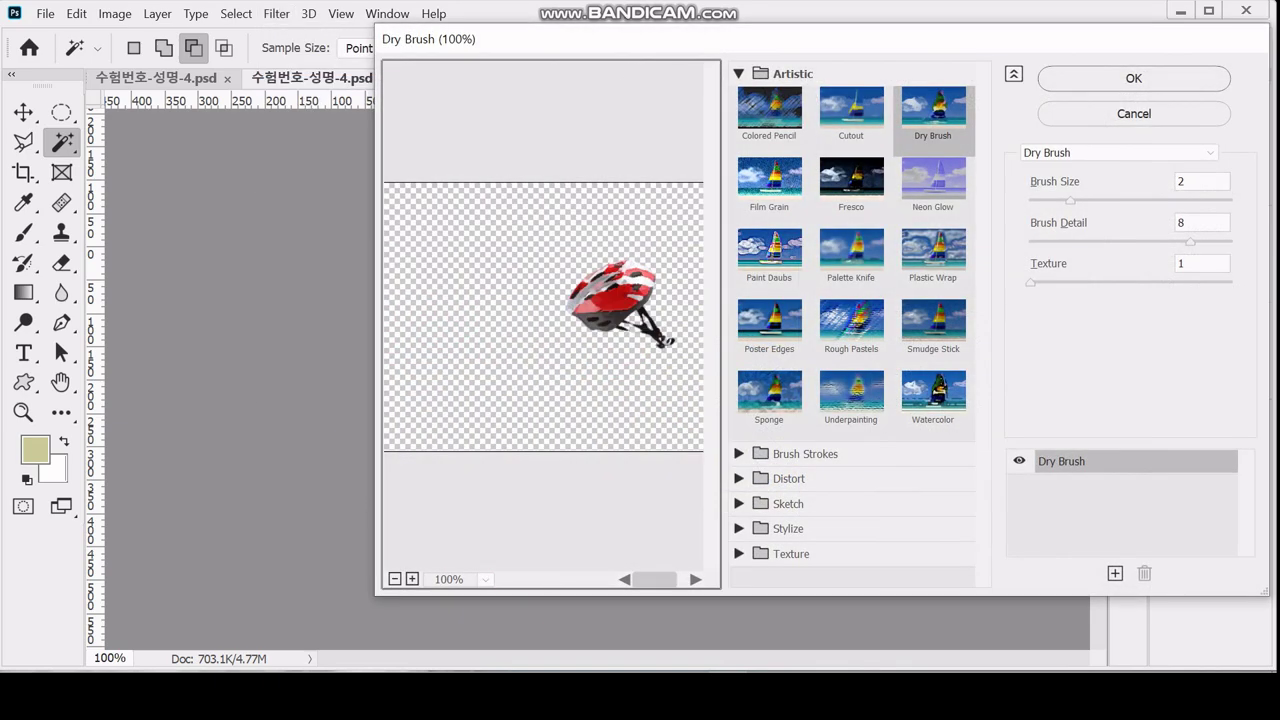
{"action": "left_click_drag", "start_coordinate": [610, 44], "coordinate": [406, 54]}
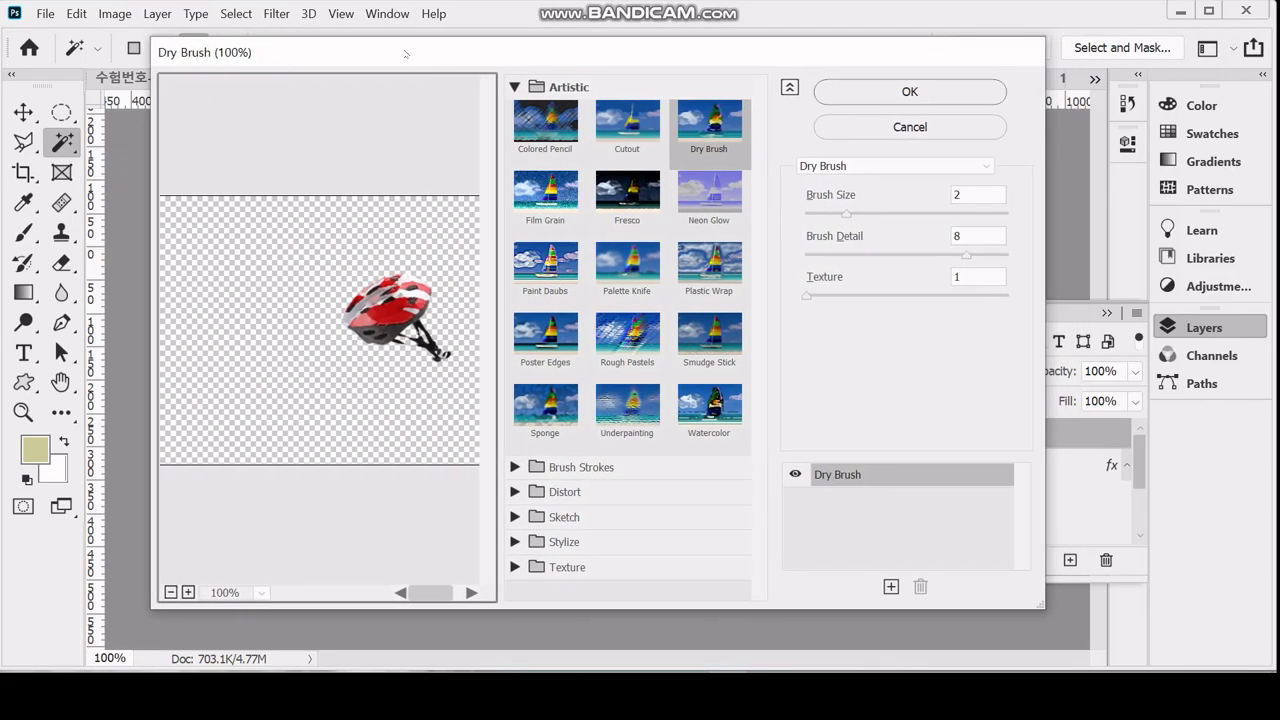
{"action": "left_click", "coordinate": [516, 88]}
{"action": "left_click", "coordinate": [516, 88]}
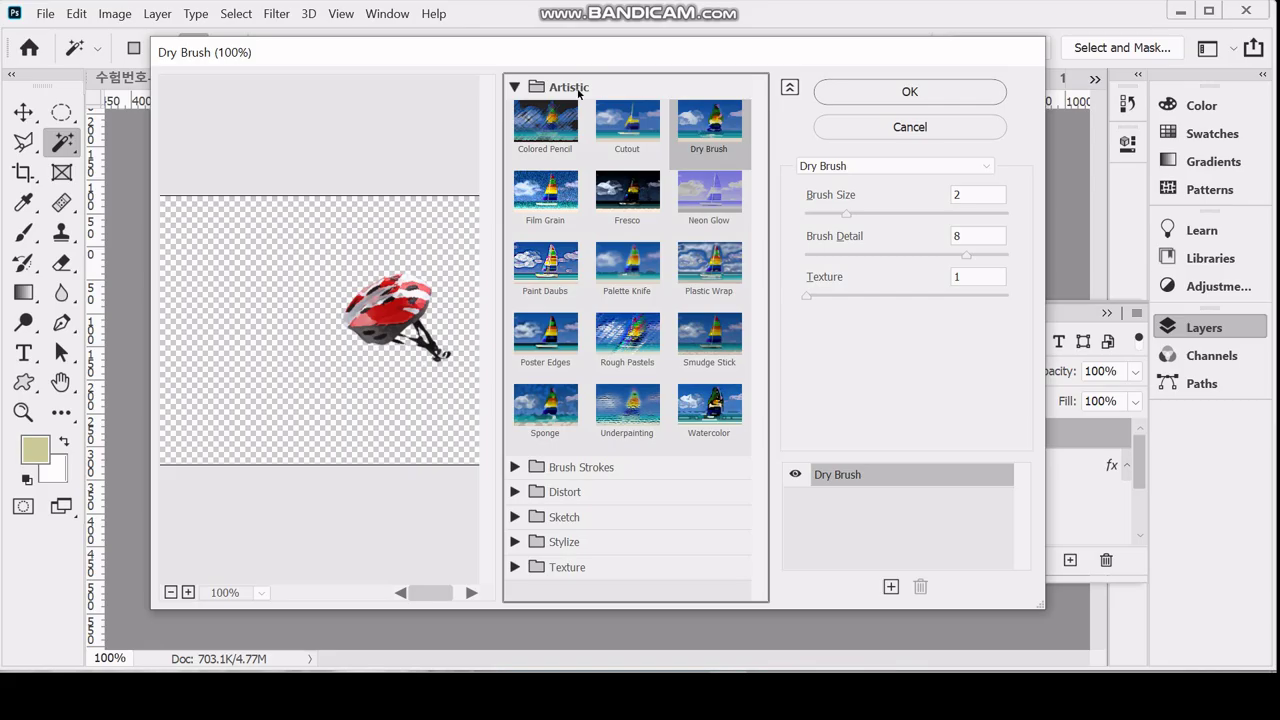
{"action": "left_click", "coordinate": [551, 353]}
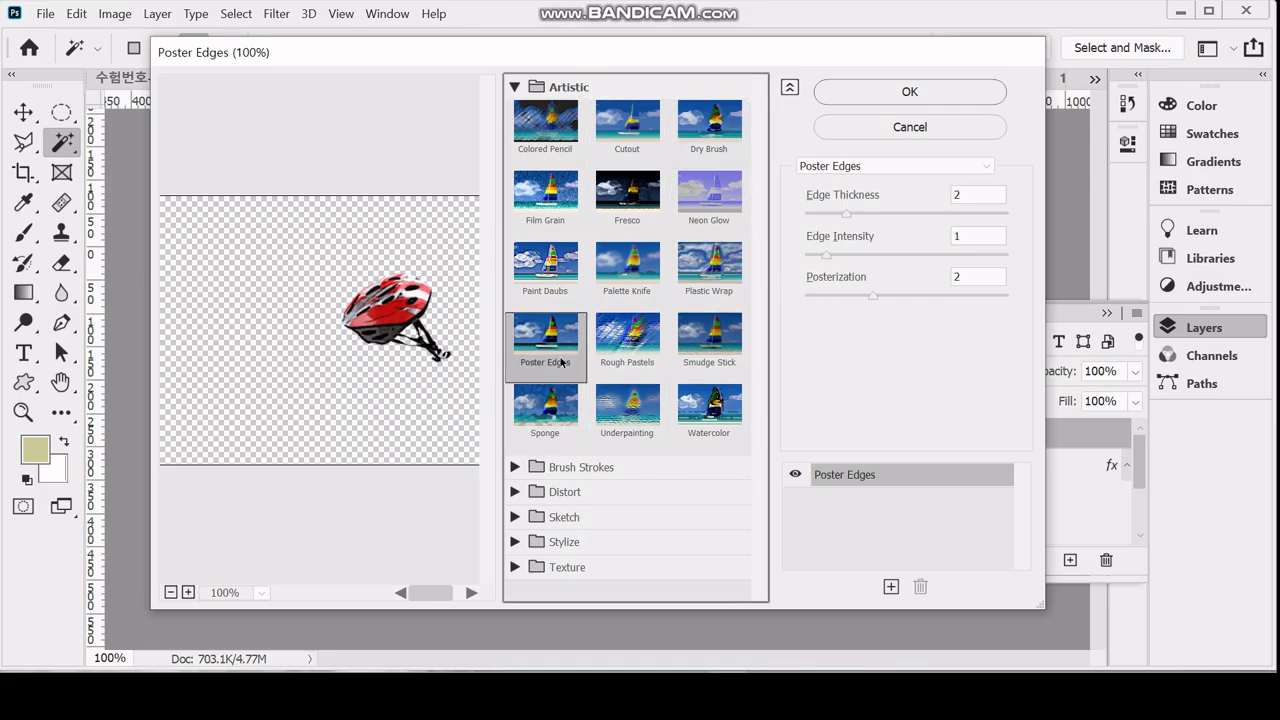
{"action": "left_click", "coordinate": [895, 92]}
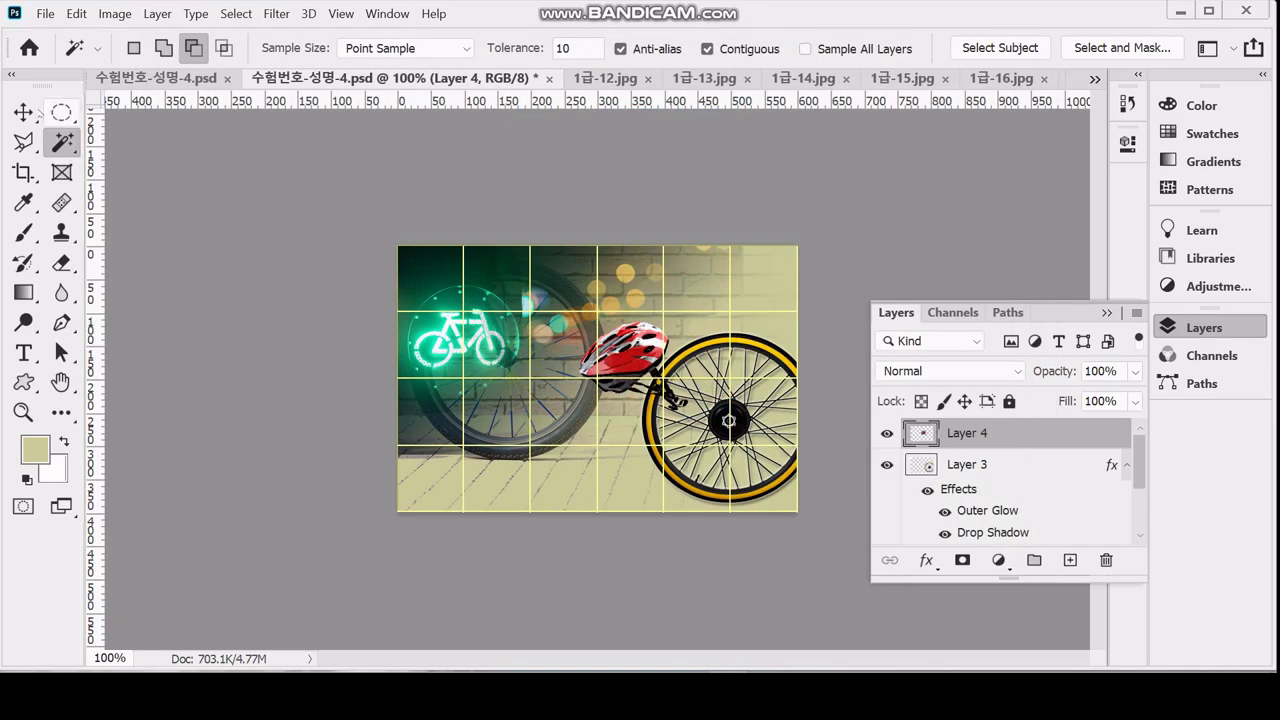
Apply the Grain texture filter to the neon bicycle sign image on Layer 2 and save the composite
{"action": "left_click", "coordinate": [28, 110]}
{"action": "left_click", "coordinate": [450, 345]}
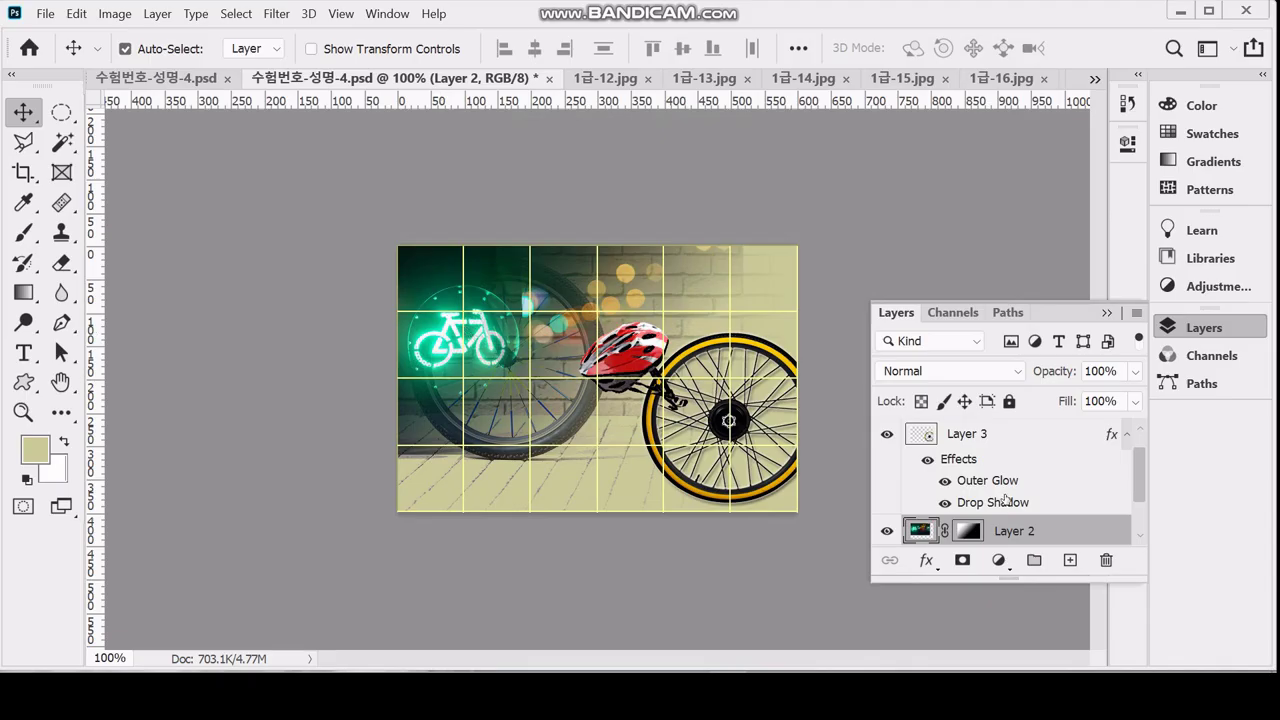
{"action": "scroll", "coordinate": [1006, 500], "scroll_direction": "down", "scroll_amount": 1}
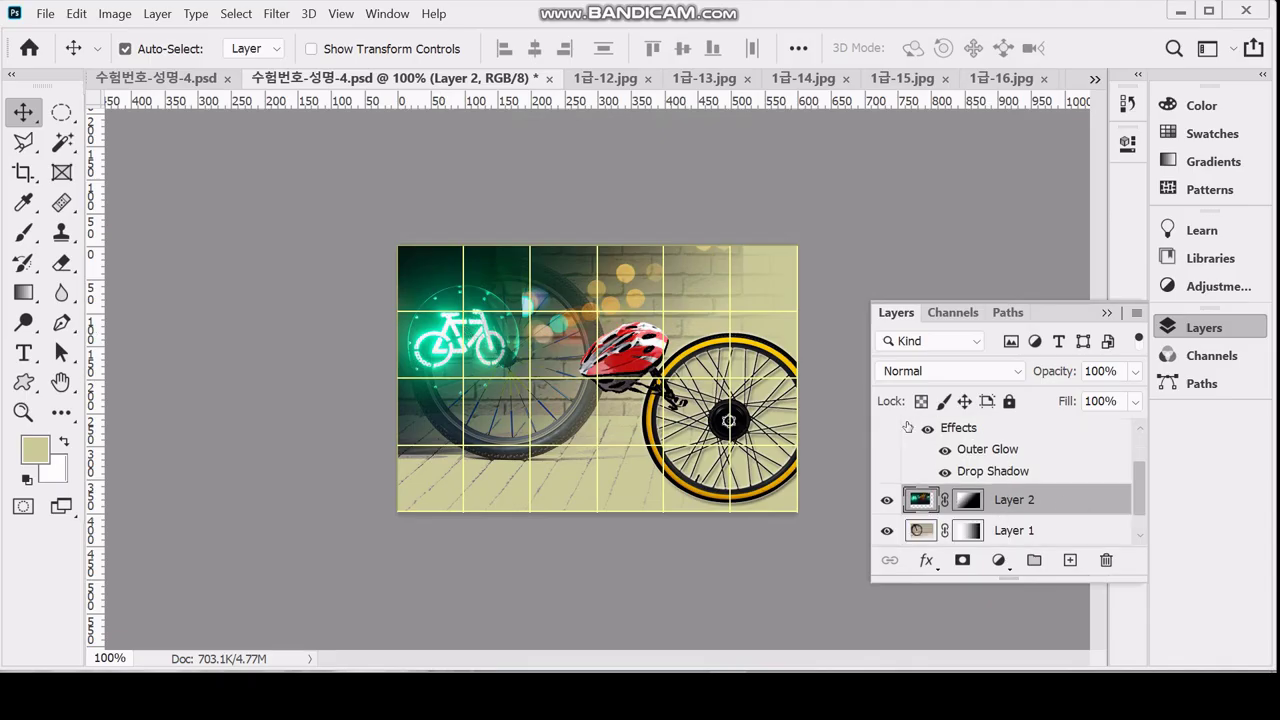
{"action": "left_click", "coordinate": [922, 500]}
{"action": "left_click", "coordinate": [277, 13]}
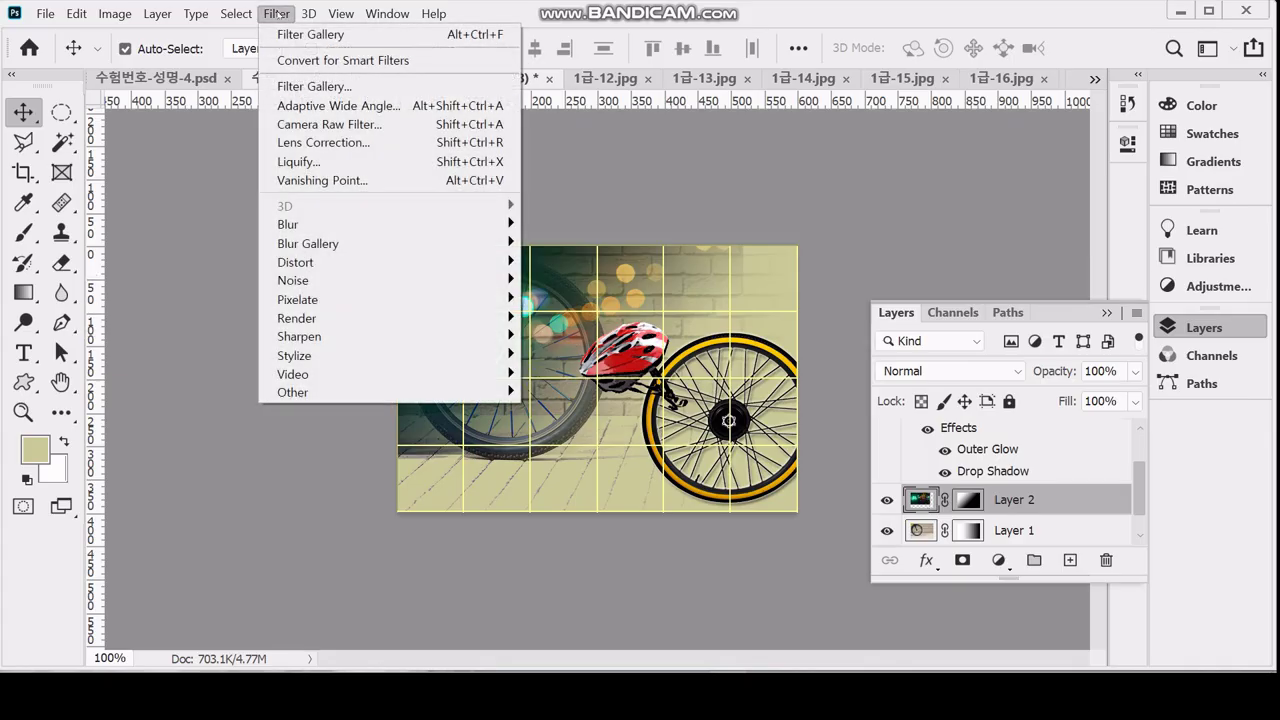
{"action": "left_click", "coordinate": [316, 88]}
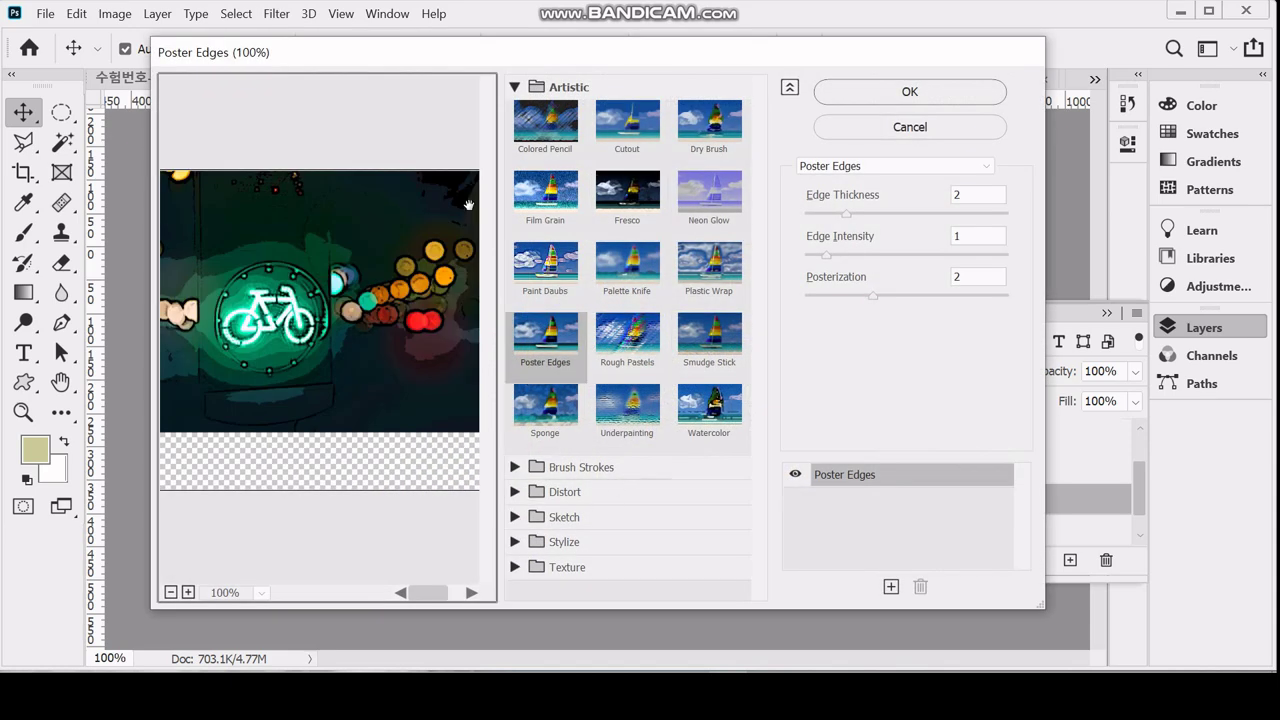
{"action": "left_click", "coordinate": [516, 87]}
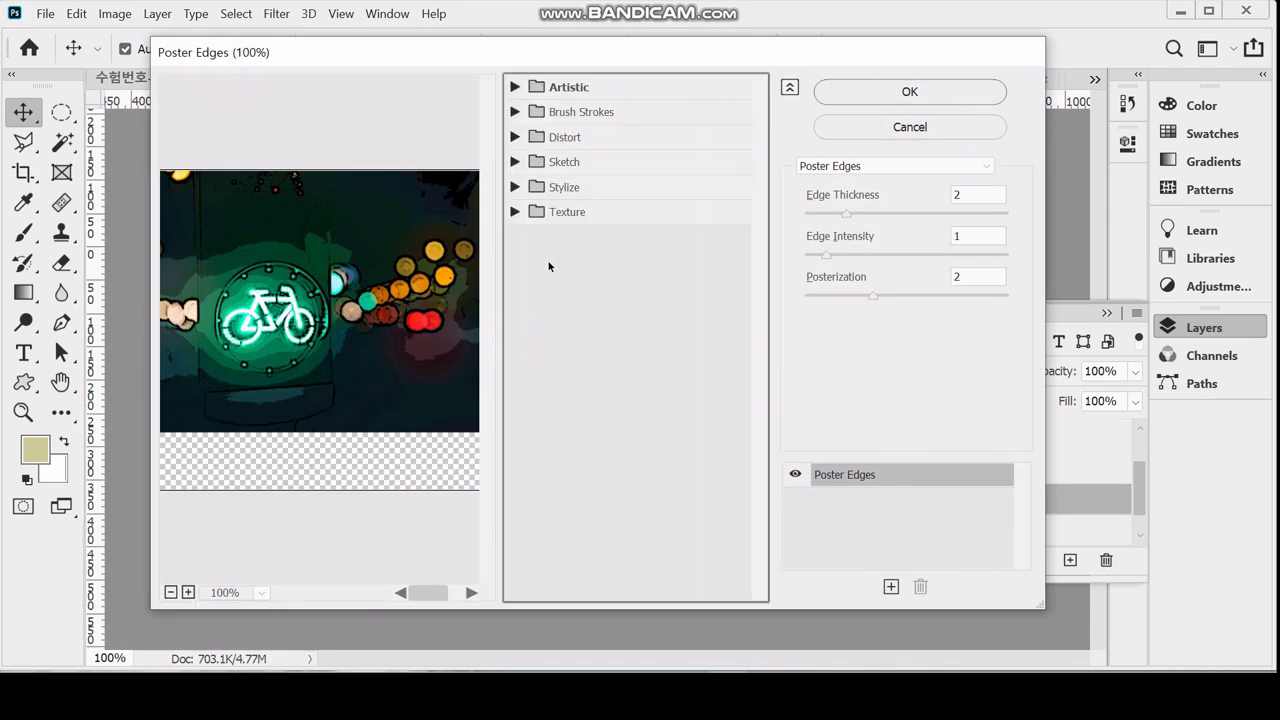
{"action": "left_click", "coordinate": [514, 212]}
{"action": "left_click", "coordinate": [628, 246]}
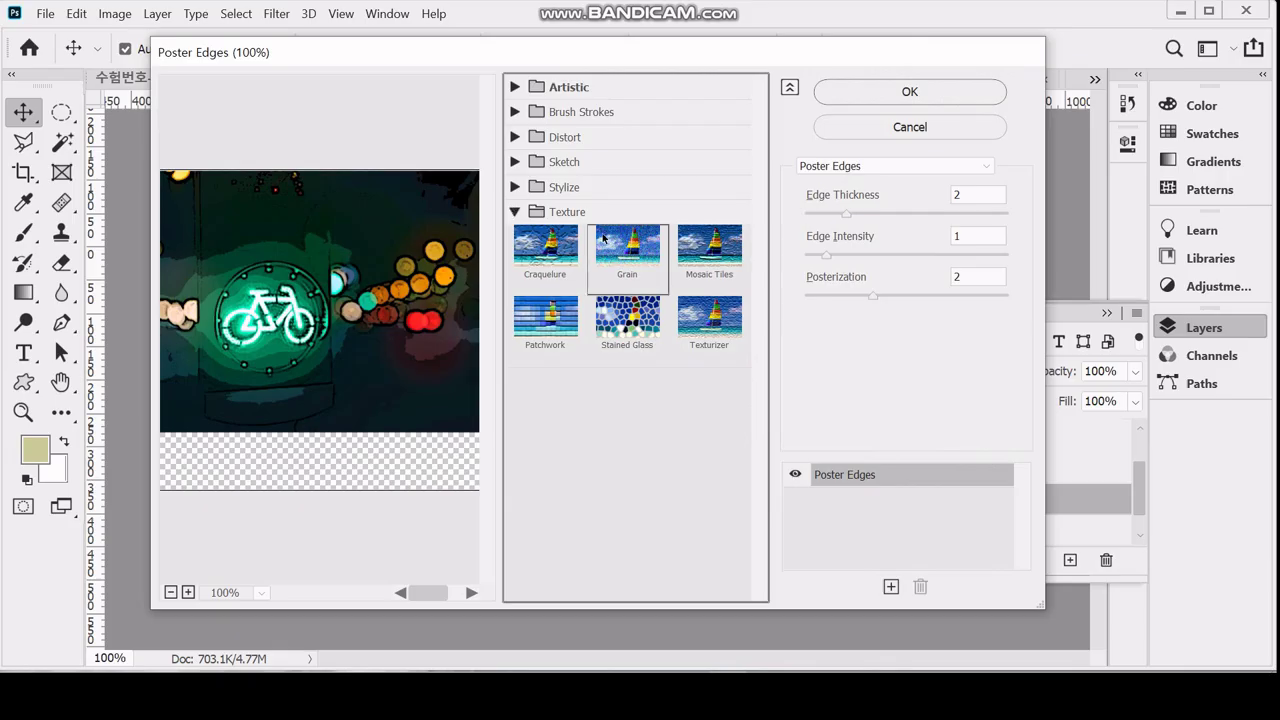
{"action": "left_click", "coordinate": [878, 88]}
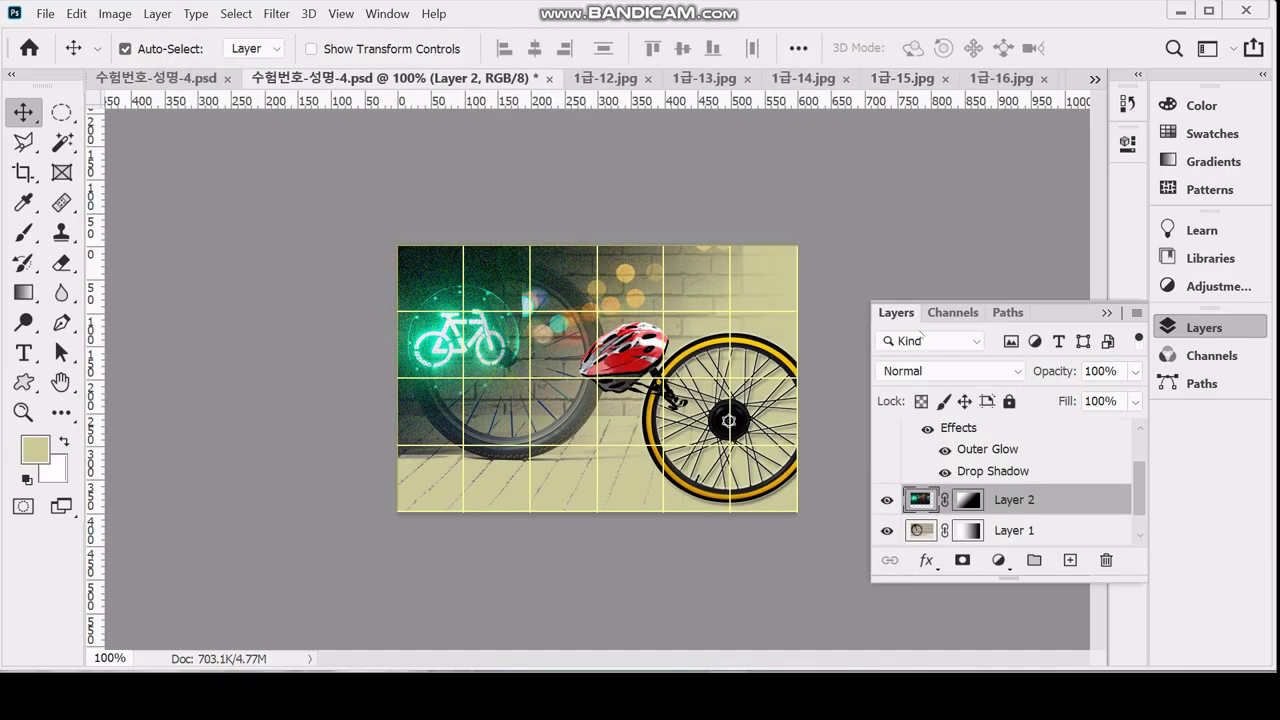
{"action": "key", "text": "ctrl+s"}
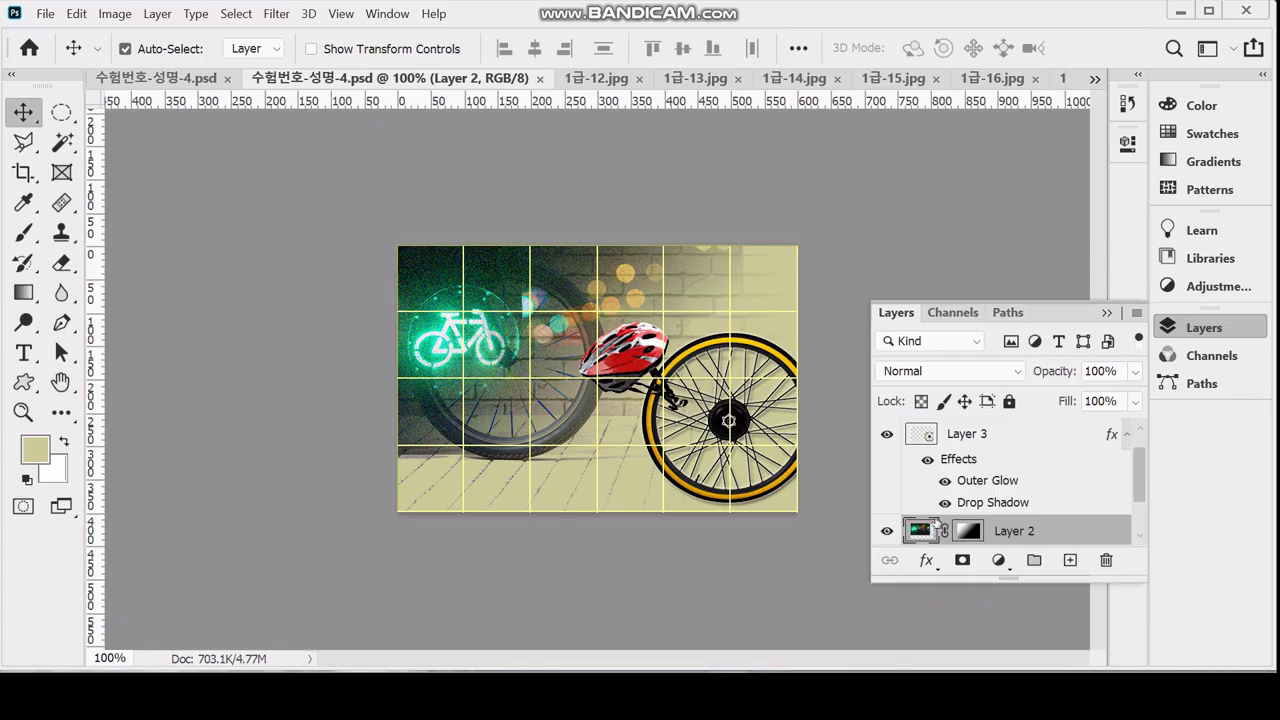
Add an Inner Shadow layer style to the helmet on Layer 4 and save the composite
{"action": "left_click", "coordinate": [968, 432]}
{"action": "left_click", "coordinate": [921, 530]}
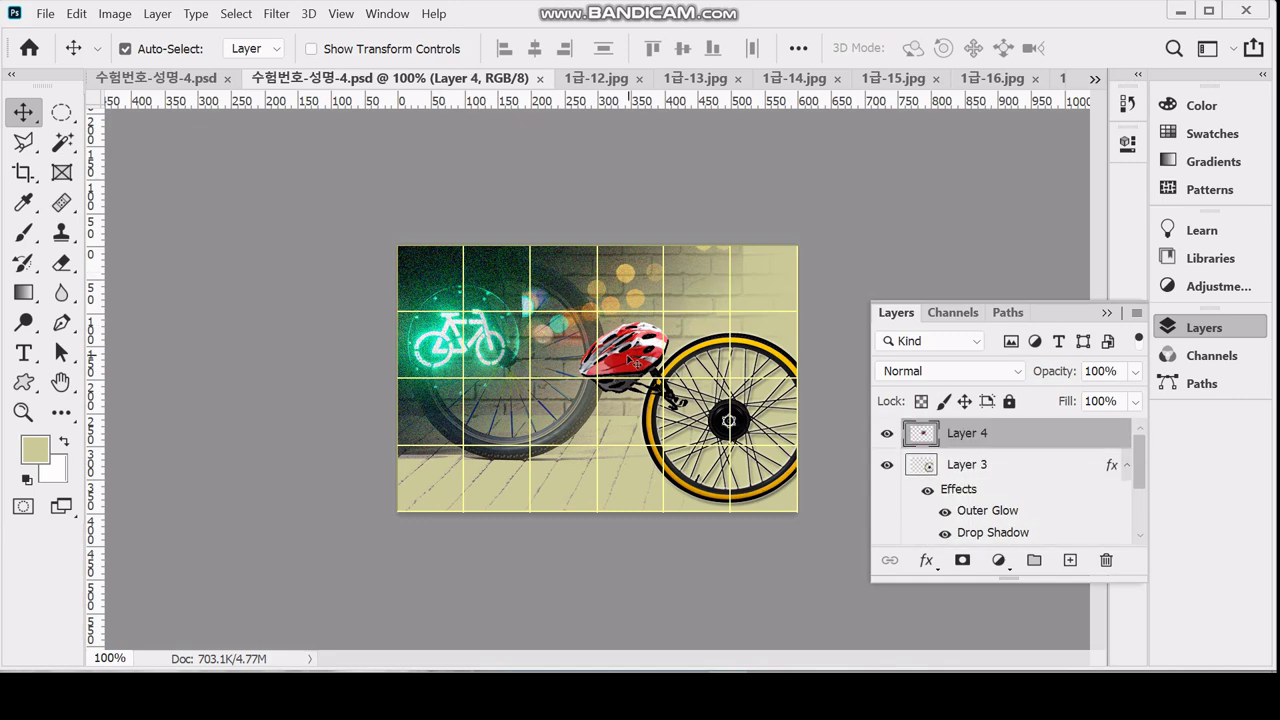
{"action": "key", "text": "ctrl+v"}
{"action": "left_click", "coordinate": [926, 562]}
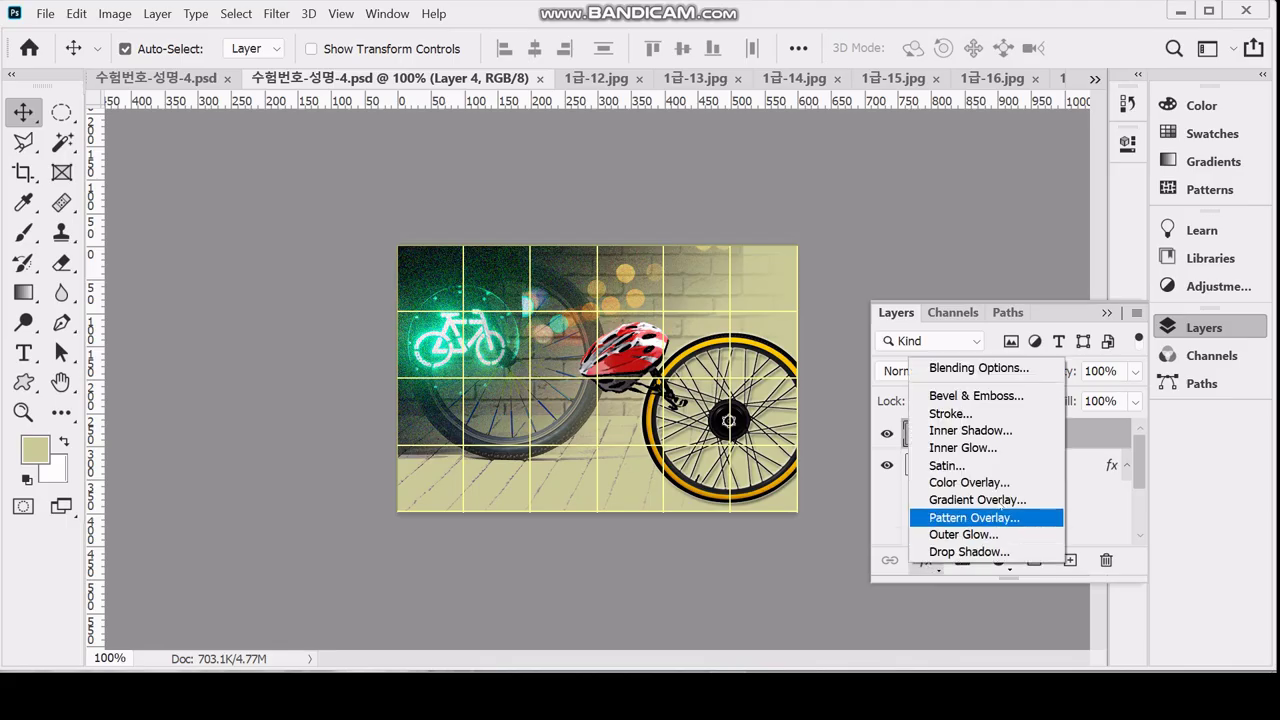
{"action": "left_click", "coordinate": [995, 431]}
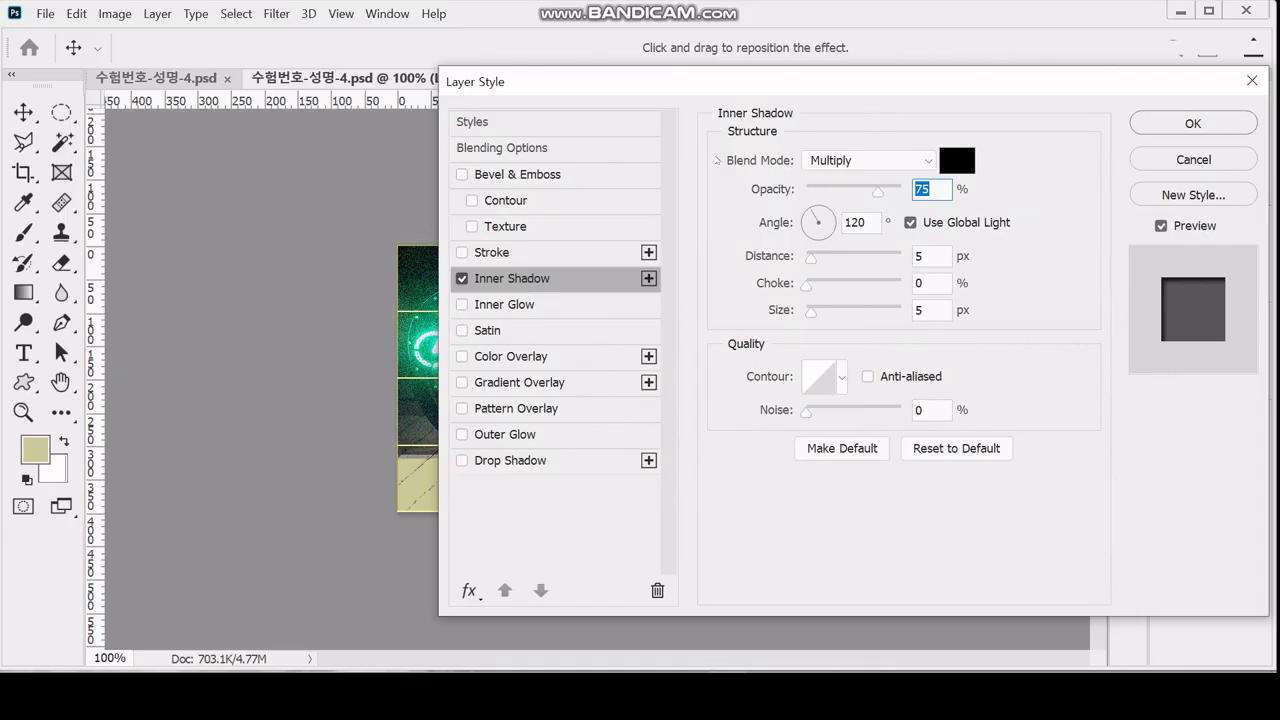
{"action": "left_click", "coordinate": [928, 257]}
{"action": "left_click", "coordinate": [930, 310]}
{"action": "left_click", "coordinate": [1193, 123]}
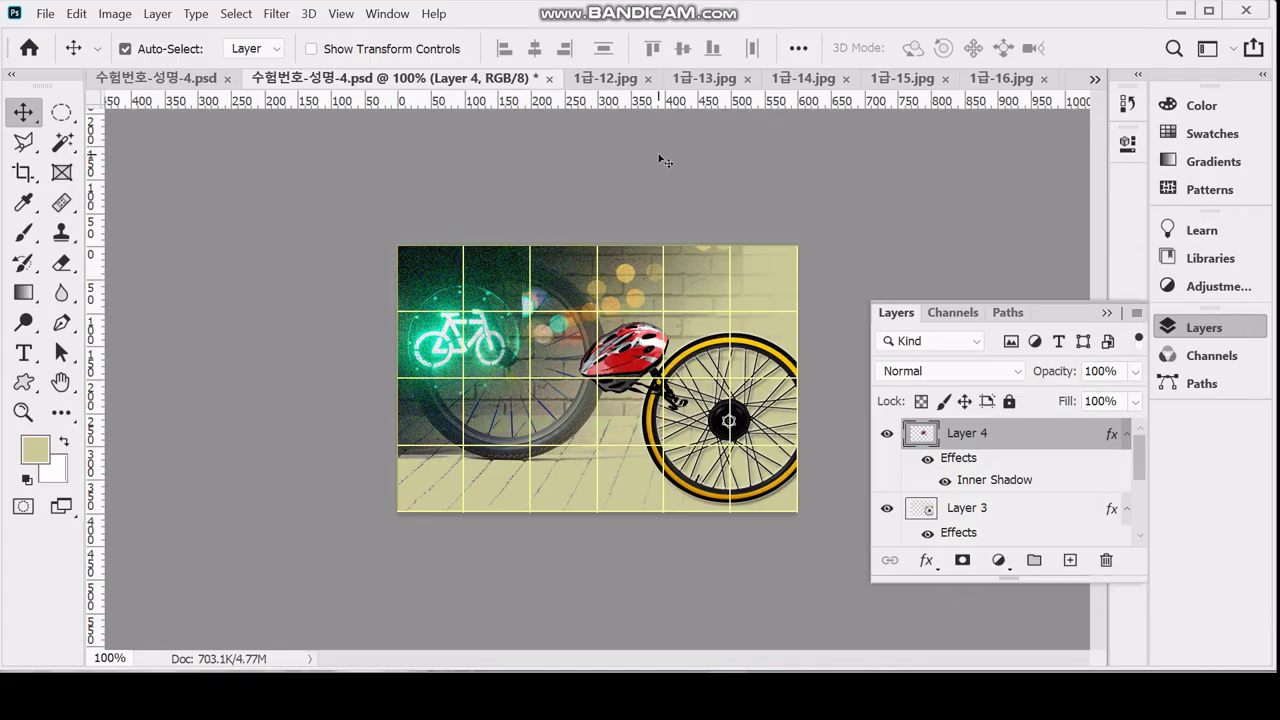
{"action": "key", "text": "ctrl"}
{"action": "key", "text": "ctrl+s"}
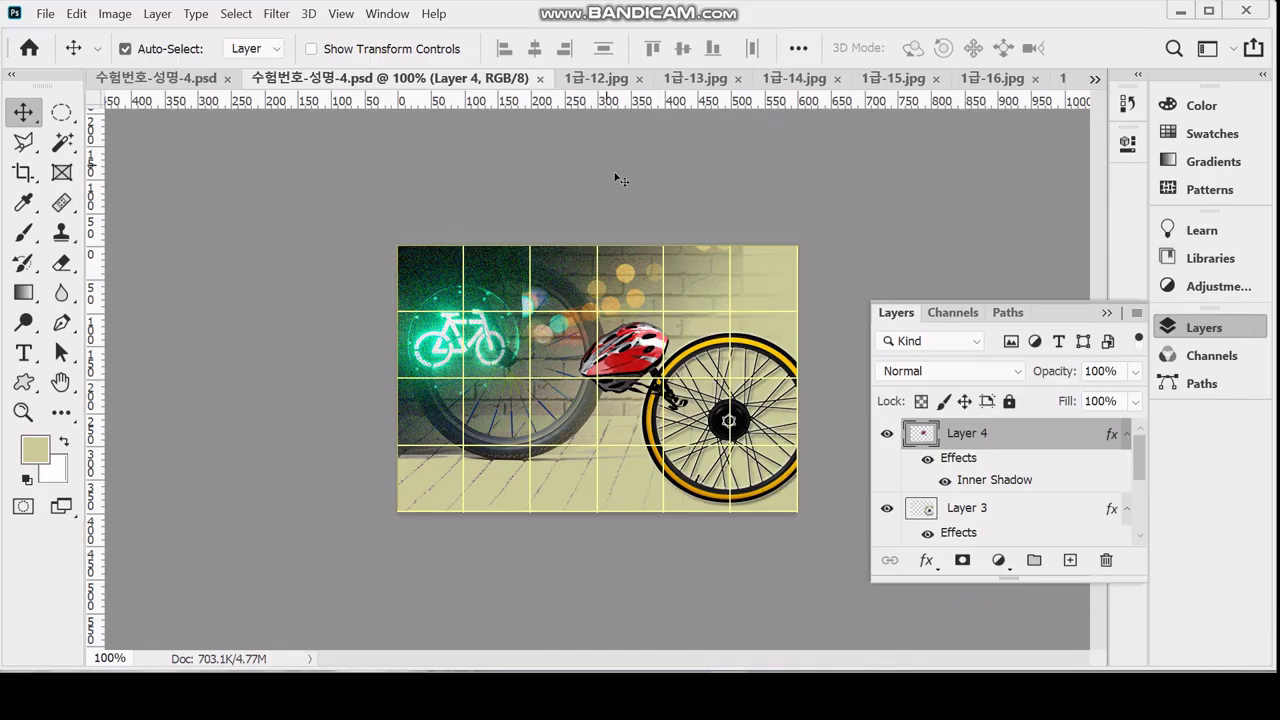
Cut out the saddle from 1급-16.jpg with Select Subject and place it over the yellow-rimmed wheel at 44.85% scale, rotated 9.63°
{"action": "left_click", "coordinate": [990, 84]}
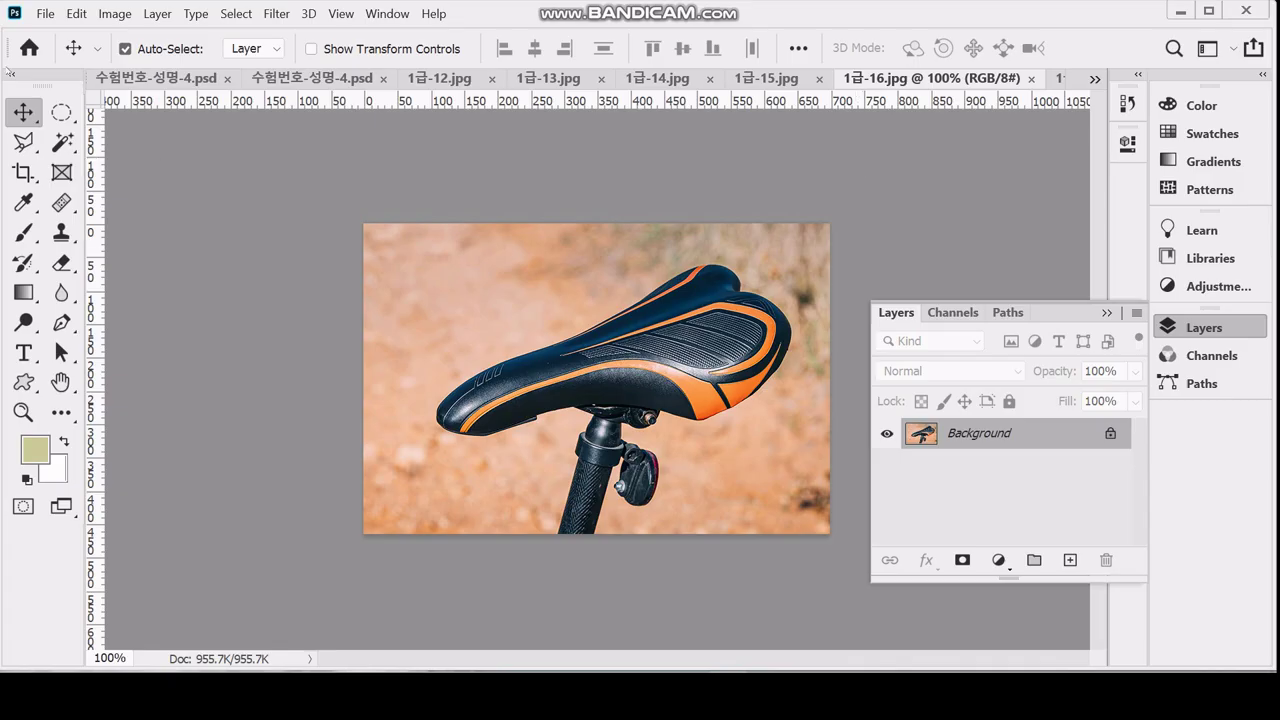
{"action": "left_click", "coordinate": [62, 142]}
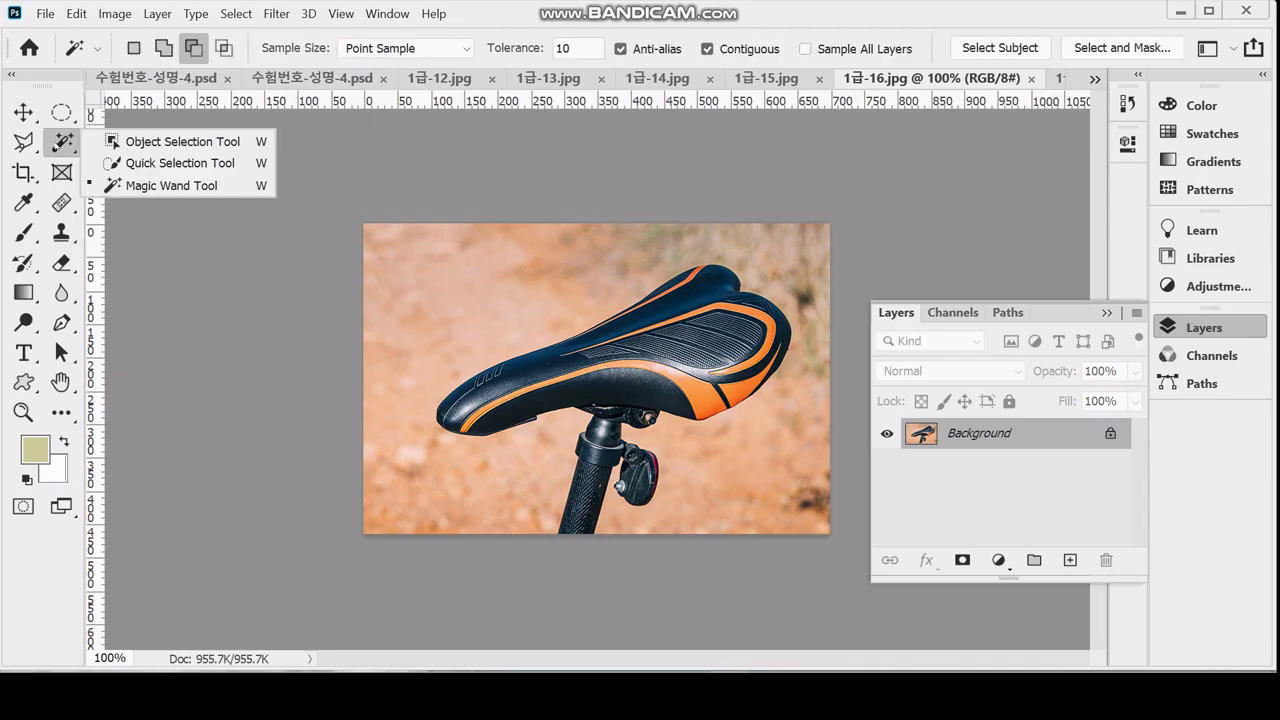
{"action": "left_click", "coordinate": [145, 142]}
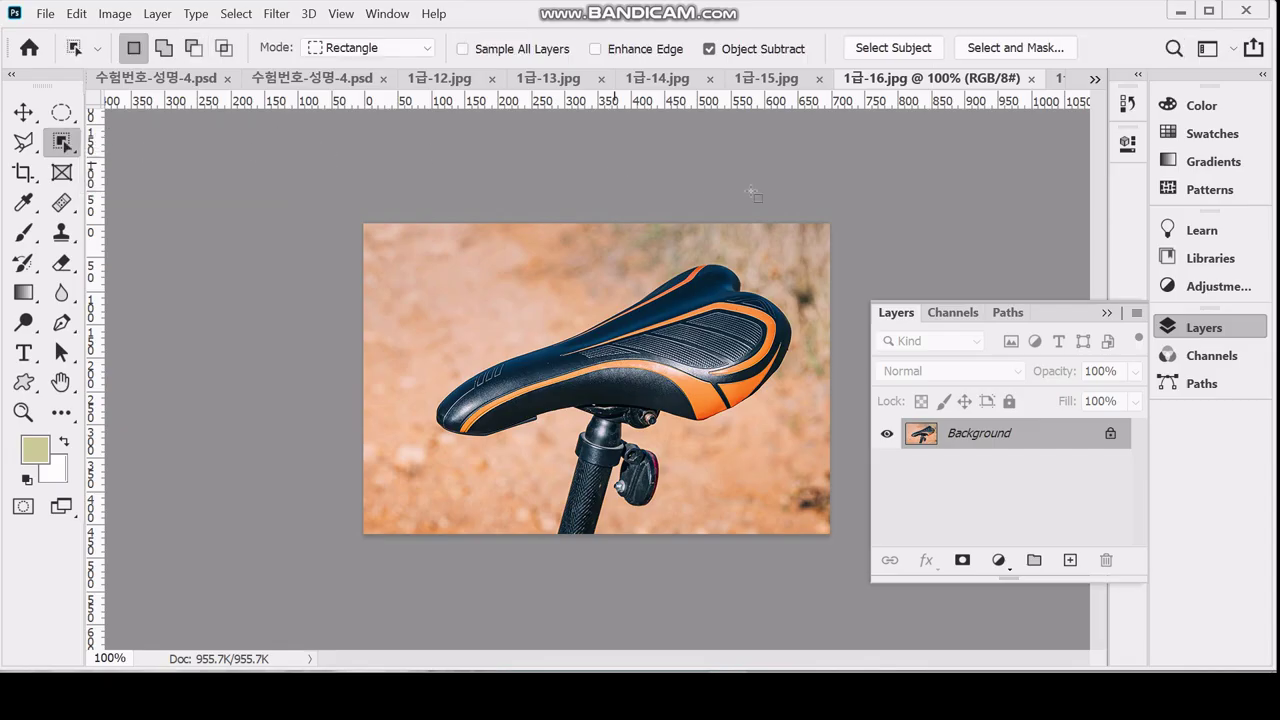
{"action": "left_click", "coordinate": [873, 48]}
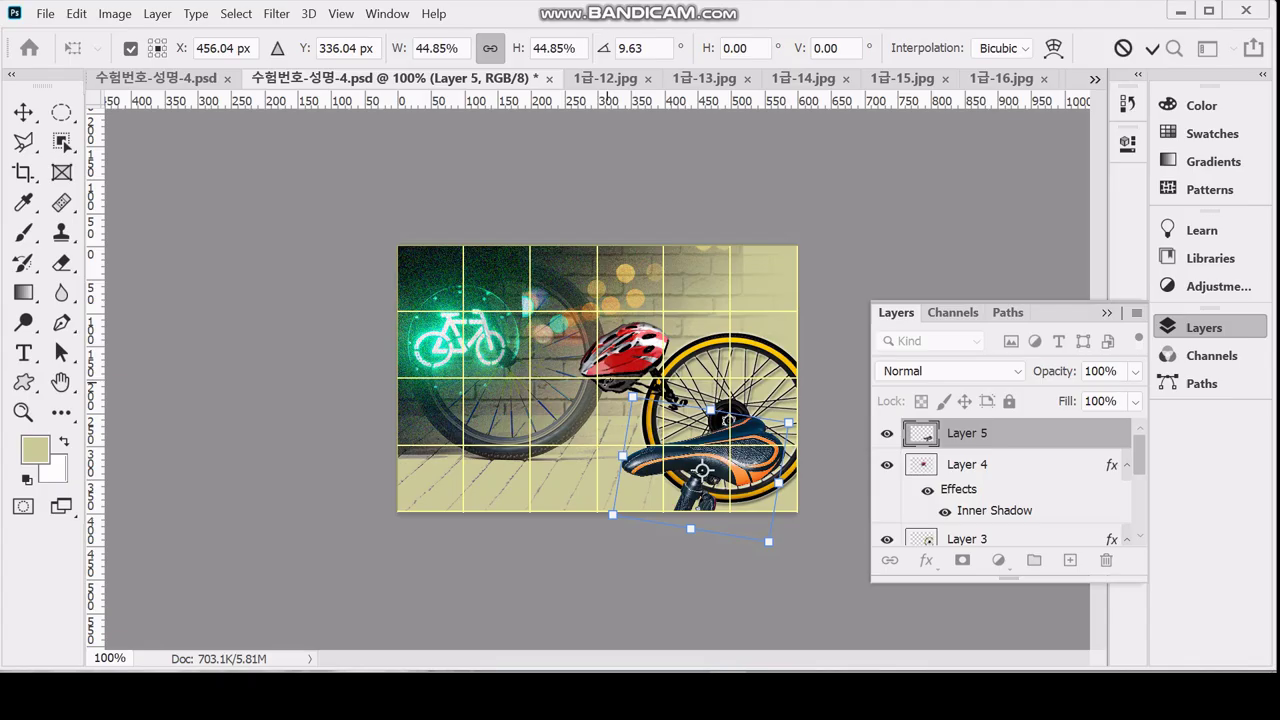
{"action": "key", "text": "Return"}
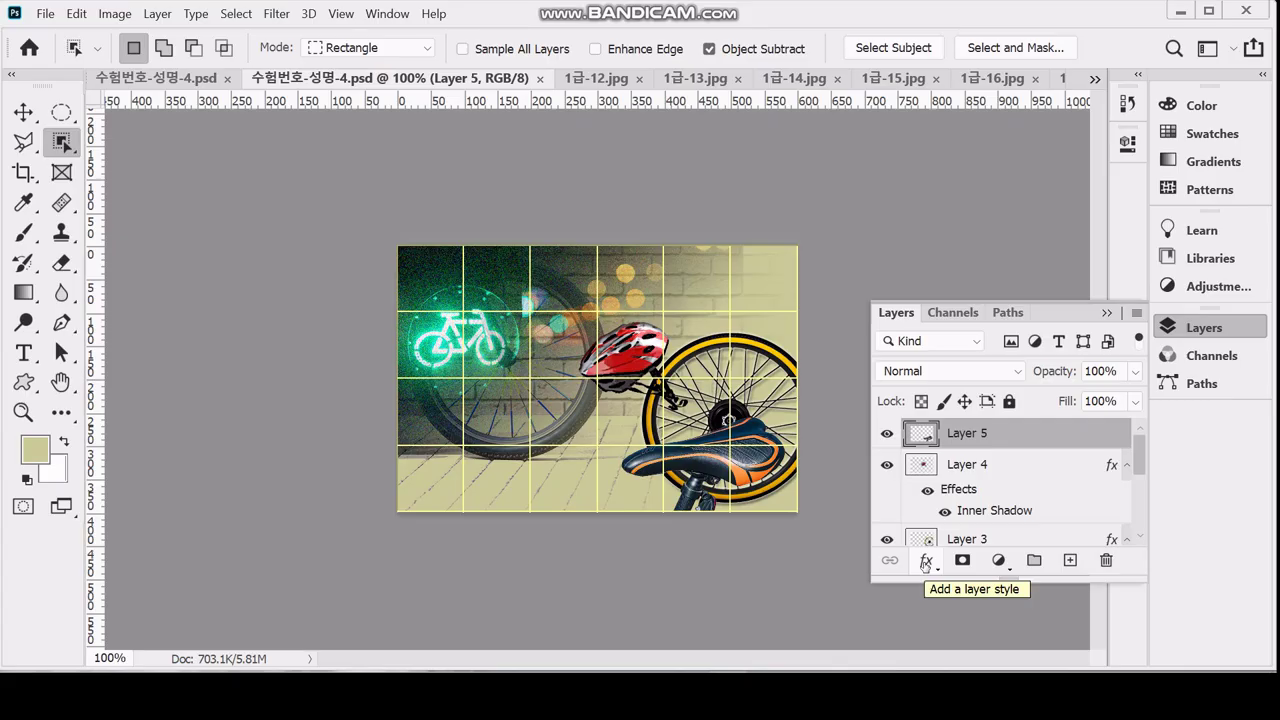
Apply a Bevel & Emboss layer style to the saddle, using a smooth Inner Bevel
{"action": "left_click", "coordinate": [925, 562]}
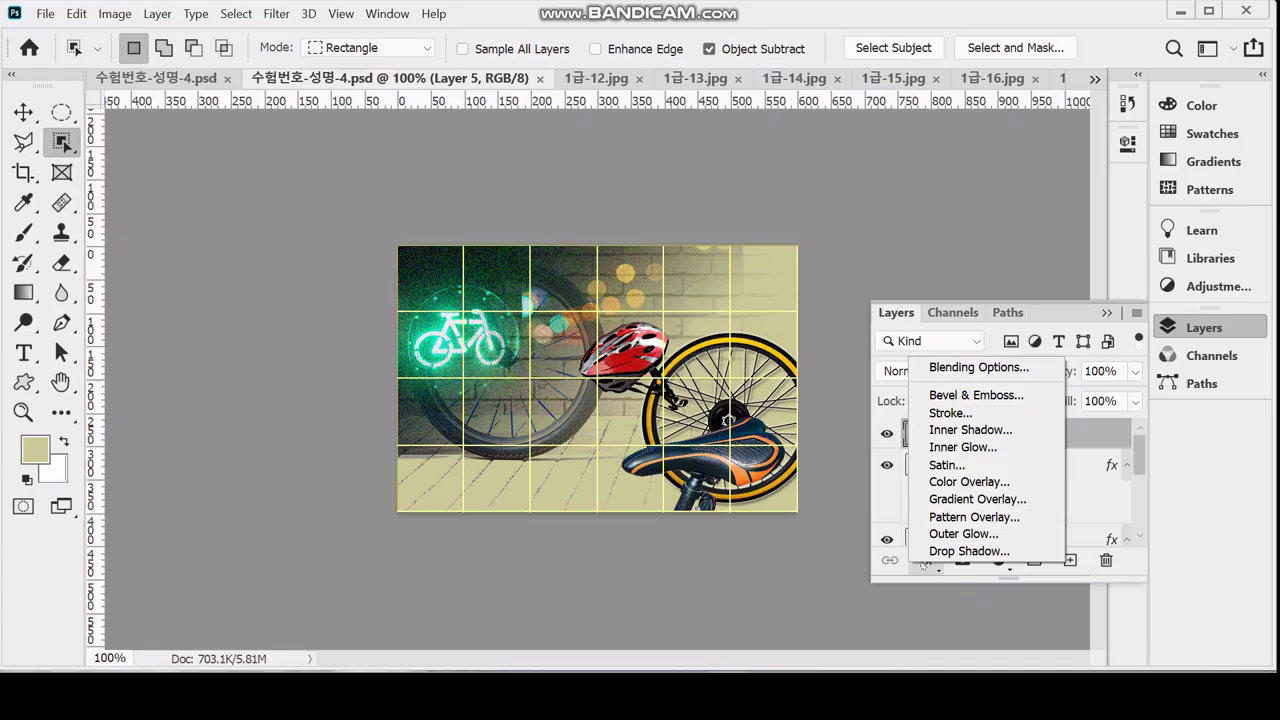
{"action": "left_click", "coordinate": [1015, 400]}
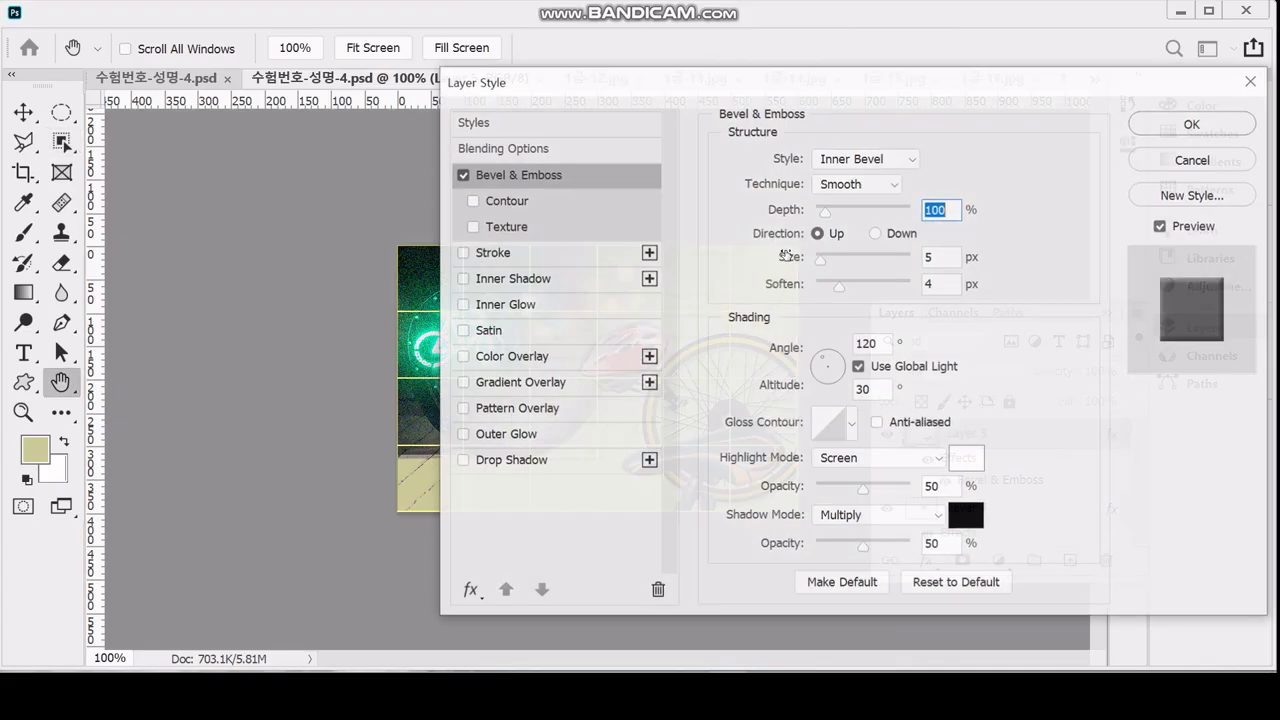
{"action": "left_click_drag", "start_coordinate": [836, 78], "coordinate": [978, 88]}
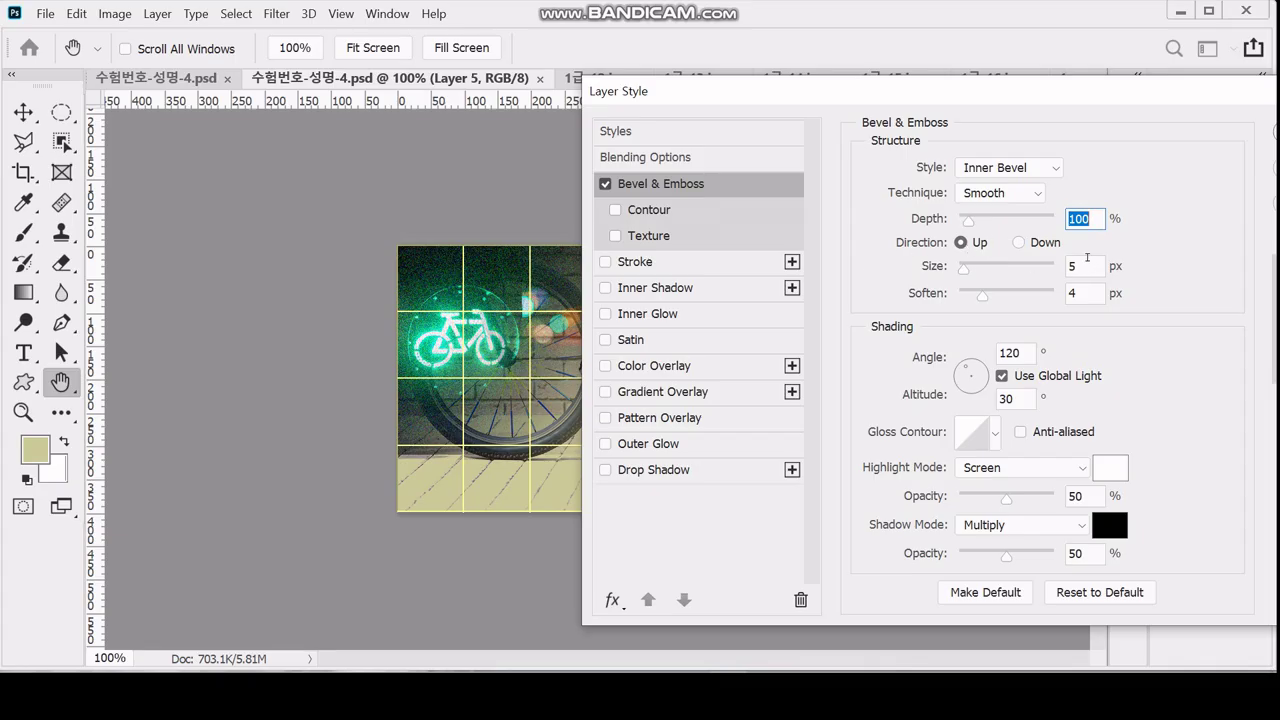
{"action": "key", "text": "Return"}
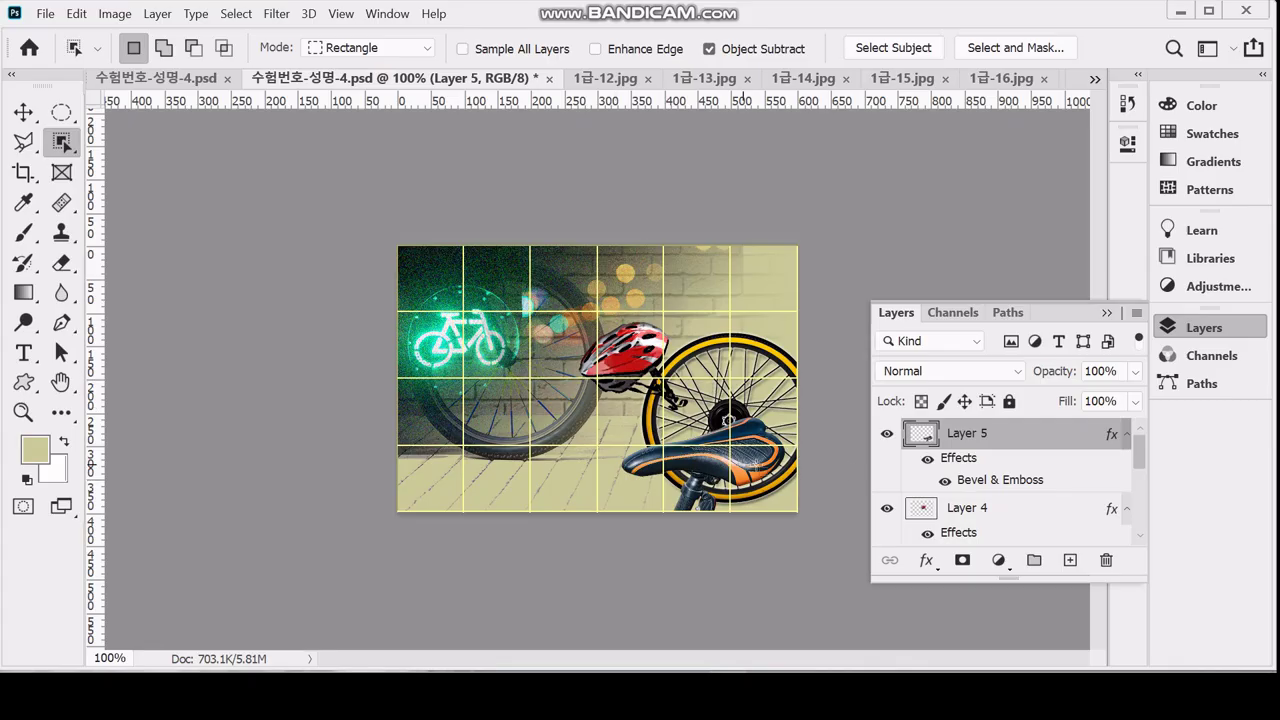
Clear the view over the saddle at 200% and switch to the Quick Selection tool in new-selection mode
{"action": "key", "text": "ctrl+plus"}
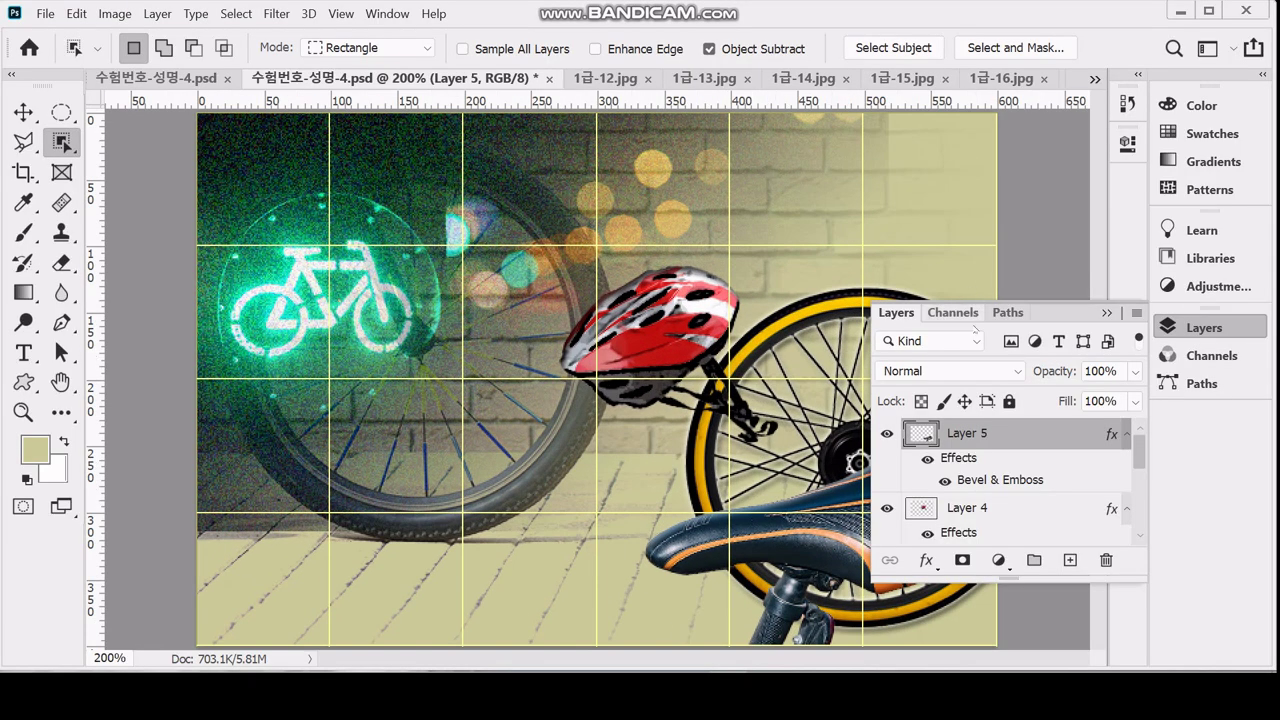
{"action": "left_click", "coordinate": [1200, 327]}
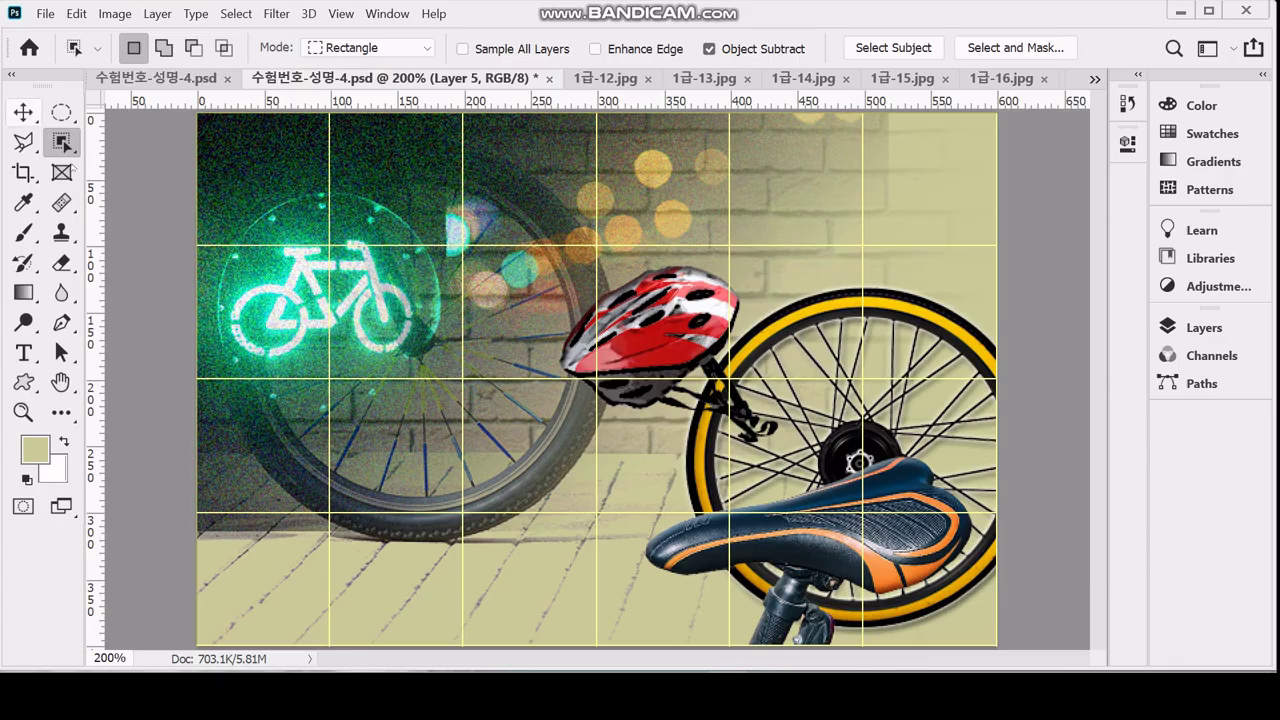
{"action": "right_click", "coordinate": [62, 142]}
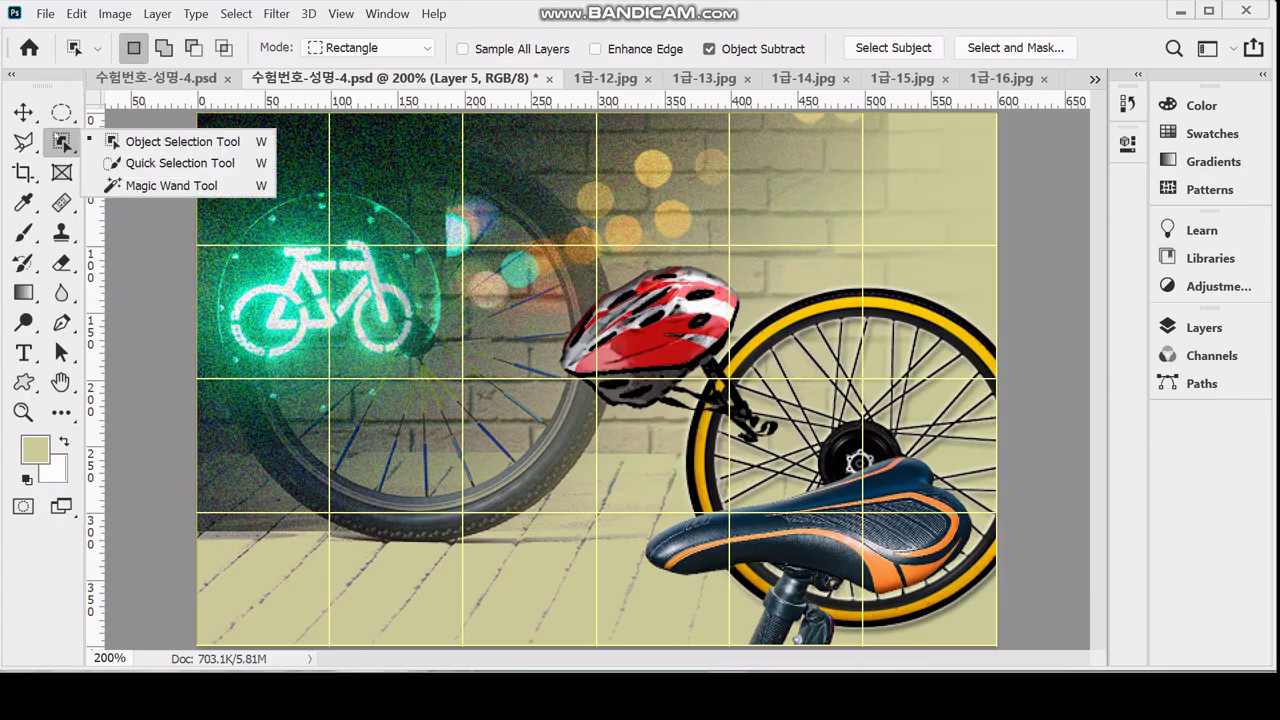
{"action": "left_click", "coordinate": [148, 163]}
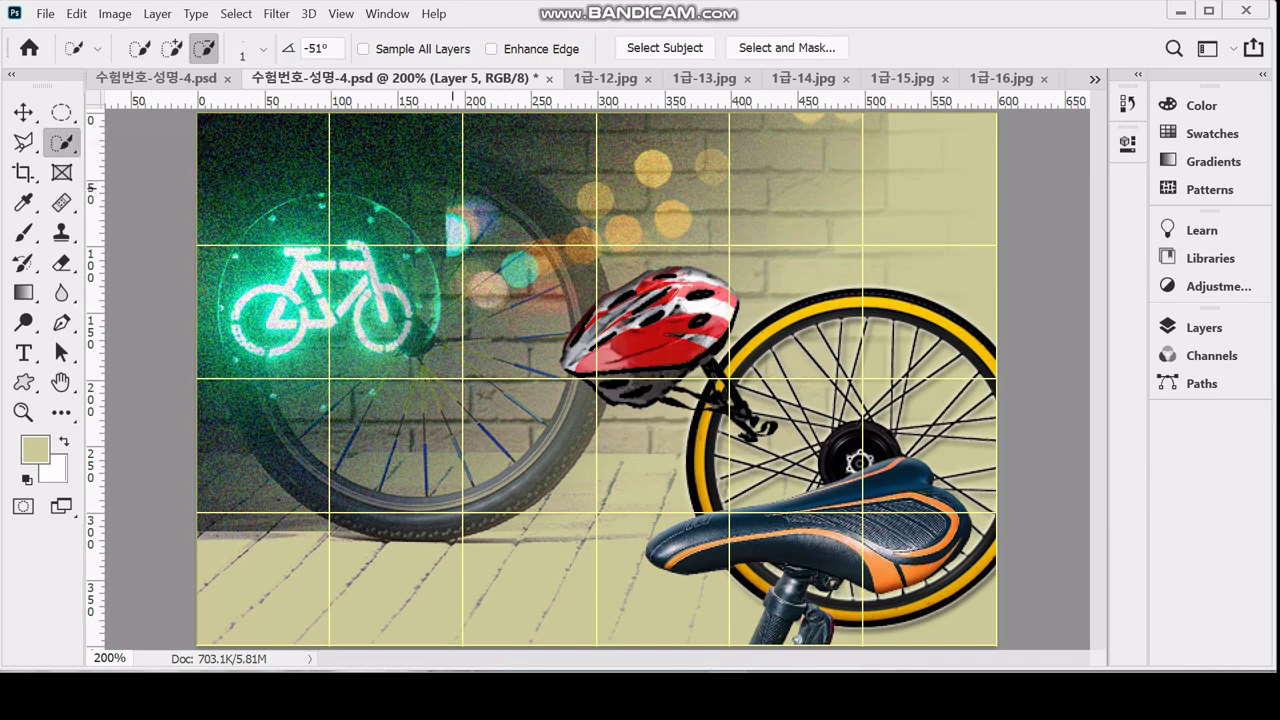
{"action": "left_click", "coordinate": [140, 48]}
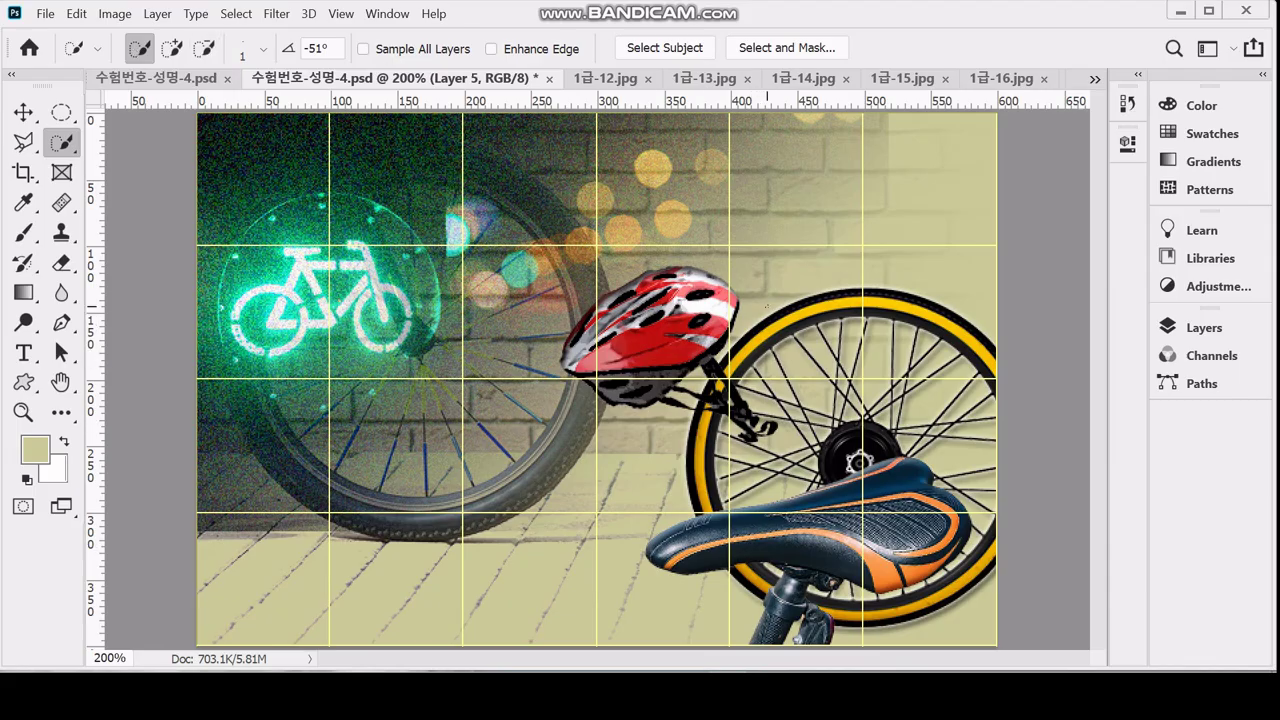
Try different Quick Selection brush sizes, enlarging the brush to 175 pixels and readjusting it to 150 pixels
{"action": "key", "text": "bracketright"}
{"action": "key", "text": "bracketright"}
{"action": "key", "text": "bracketright"}
{"action": "key", "text": "bracketright"}
{"action": "key", "text": "bracketright"}
{"action": "key", "text": "bracketright"}
{"action": "key", "text": "bracketright"}
{"action": "key", "text": "bracketright"}
{"action": "key", "text": "bracketright"}
{"action": "key", "text": "bracketright"}
{"action": "key", "text": "bracketright"}
{"action": "key", "text": "bracketright"}
{"action": "key", "text": "bracketright"}
{"action": "key", "text": "bracketright"}
{"action": "key", "text": "bracketright"}
{"action": "key", "text": "bracketright"}
{"action": "key", "text": "bracketright"}
{"action": "key", "text": "bracketright"}
{"action": "key", "text": "bracketright"}
{"action": "key", "text": "bracketright"}
{"action": "key", "text": "bracketright"}
{"action": "key", "text": "shift"}
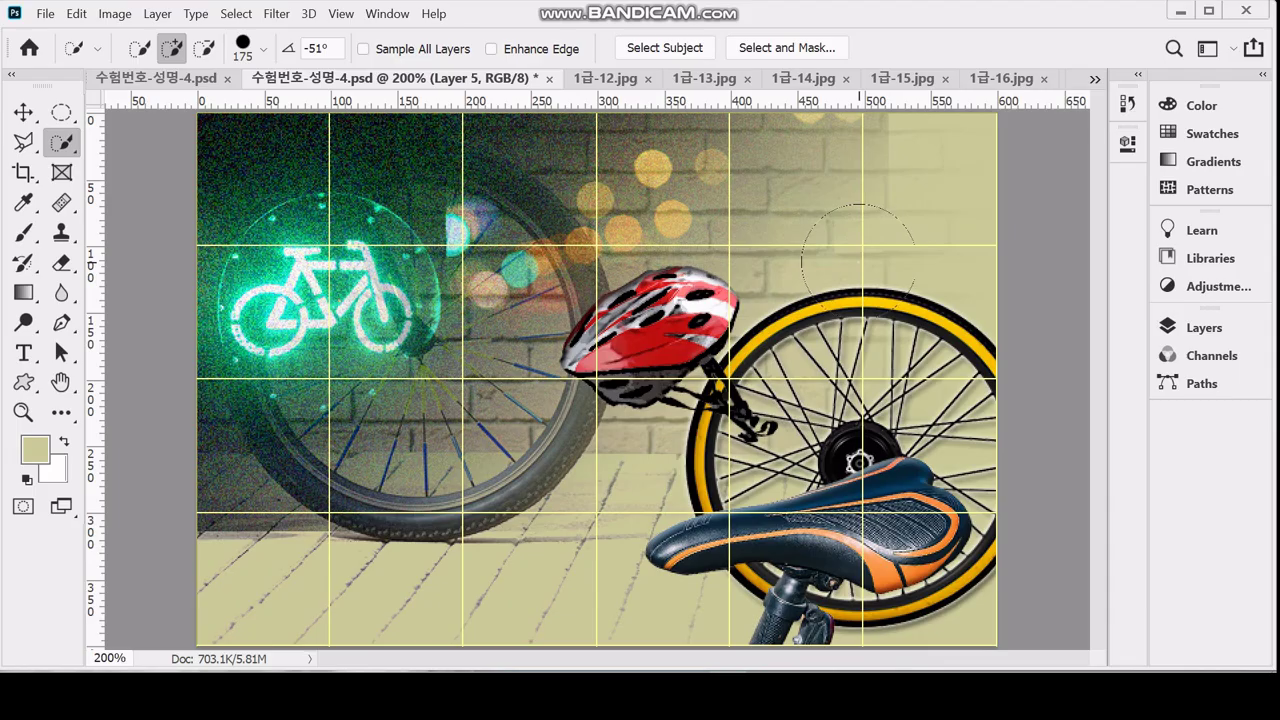
{"action": "key", "text": "bracketleft"}
{"action": "key", "text": "bracketleft"}
{"action": "key", "text": "bracketleft"}
{"action": "key", "text": "bracketleft"}
{"action": "key", "text": "bracketleft"}
{"action": "key", "text": "bracketleft"}
{"action": "key", "text": "bracketleft"}
{"action": "key", "text": "bracketleft"}
{"action": "key", "text": "bracketleft"}
{"action": "key", "text": "bracketleft"}
{"action": "key", "text": "bracketleft"}
{"action": "key", "text": "bracketleft"}
{"action": "key", "text": "bracketleft"}
{"action": "key", "text": "bracketleft"}
{"action": "key", "text": "bracketleft"}
{"action": "key", "text": "bracketleft"}
{"action": "key", "text": "bracketleft"}
{"action": "key", "text": "bracketleft"}
{"action": "key", "text": "bracketleft"}
{"action": "key", "text": "bracketright"}
{"action": "key", "text": "bracketright"}
{"action": "key", "text": "bracketright"}
{"action": "key", "text": "bracketright"}
{"action": "key", "text": "bracketright"}
{"action": "key", "text": "bracketright"}
{"action": "key", "text": "bracketright"}
{"action": "key", "text": "bracketright"}
{"action": "key", "text": "bracketright"}
{"action": "key", "text": "bracketright"}
{"action": "key", "text": "bracketleft"}
{"action": "key", "text": "bracketleft"}
{"action": "key", "text": "bracketleft"}
{"action": "key", "text": "bracketleft"}
{"action": "key", "text": "bracketright"}
{"action": "key", "text": "bracketright"}
{"action": "key", "text": "bracketright"}
{"action": "key", "text": "bracketright"}
{"action": "key", "text": "bracketright"}
{"action": "key", "text": "bracketright"}
{"action": "key", "text": "bracketright"}
{"action": "key", "text": "Caps_Lock"}
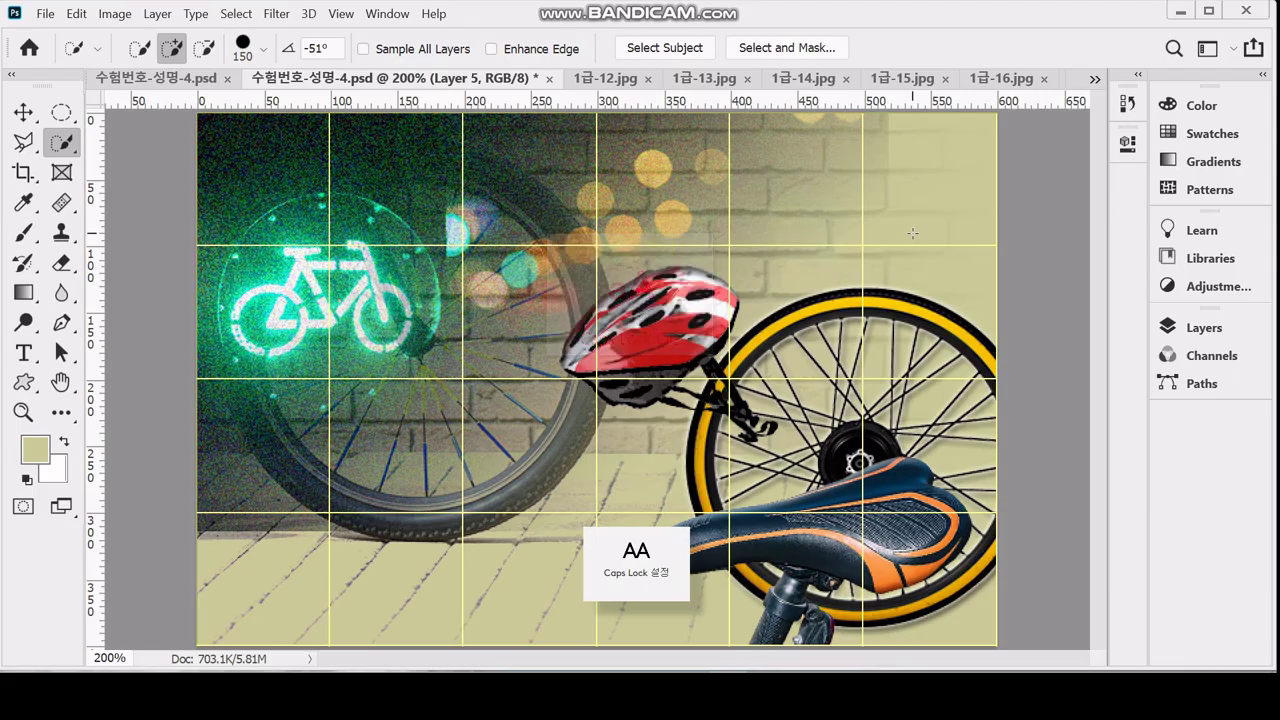
{"action": "key", "text": "Caps_Lock"}
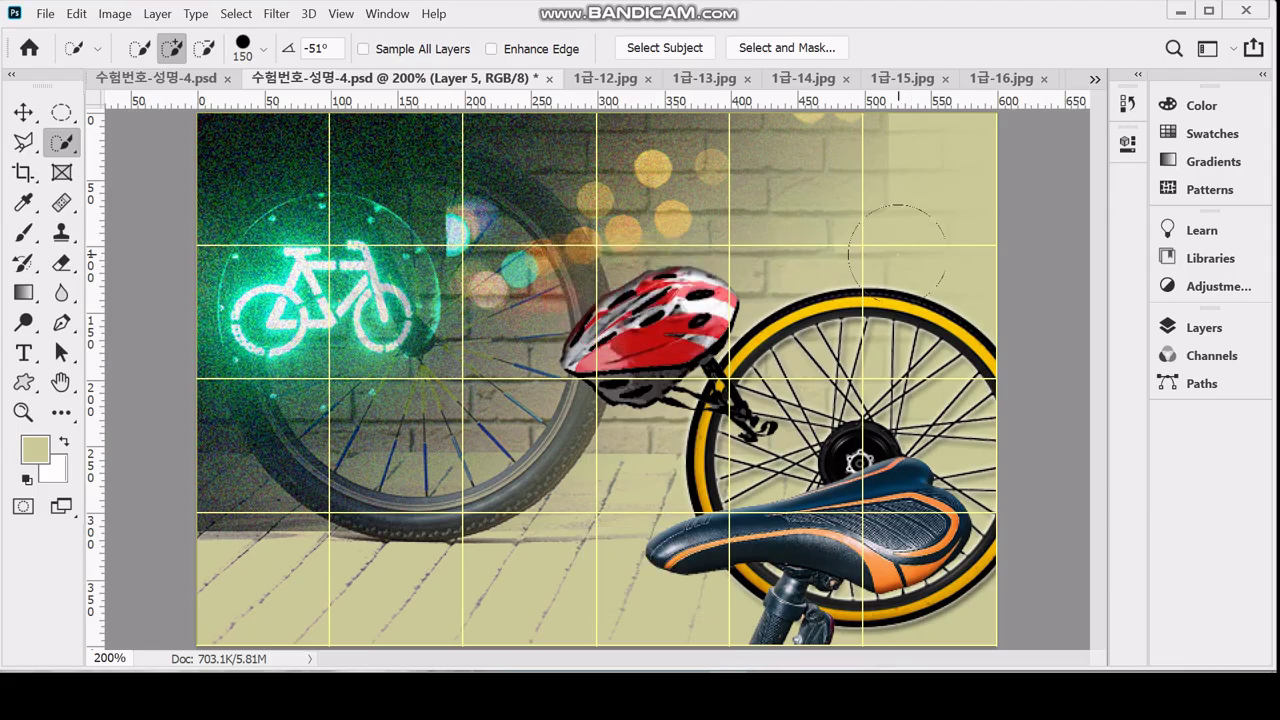
Reduce the Quick Selection brush to 9 pixels and select the wide orange patch on the saddle's lower edge
{"action": "key", "text": "bracketleft"}
{"action": "key", "text": "bracketleft"}
{"action": "key", "text": "bracketleft"}
{"action": "key", "text": "bracketleft"}
{"action": "key", "text": "bracketleft"}
{"action": "key", "text": "bracketleft"}
{"action": "key", "text": "bracketleft"}
{"action": "key", "text": "bracketleft"}
{"action": "key", "text": "bracketleft"}
{"action": "key", "text": "bracketleft"}
{"action": "key", "text": "bracketleft"}
{"action": "key", "text": "bracketleft"}
{"action": "left_click", "coordinate": [140, 48]}
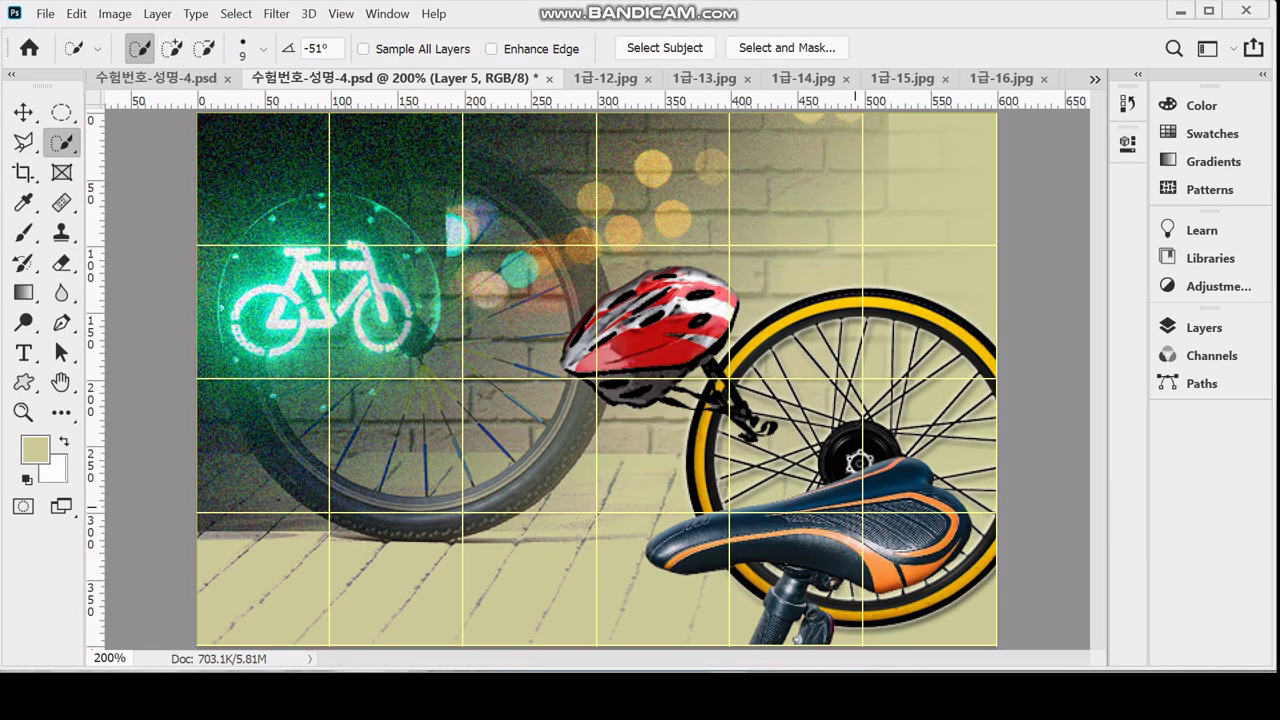
{"action": "left_click_drag", "start_coordinate": [872, 545], "coordinate": [888, 585]}
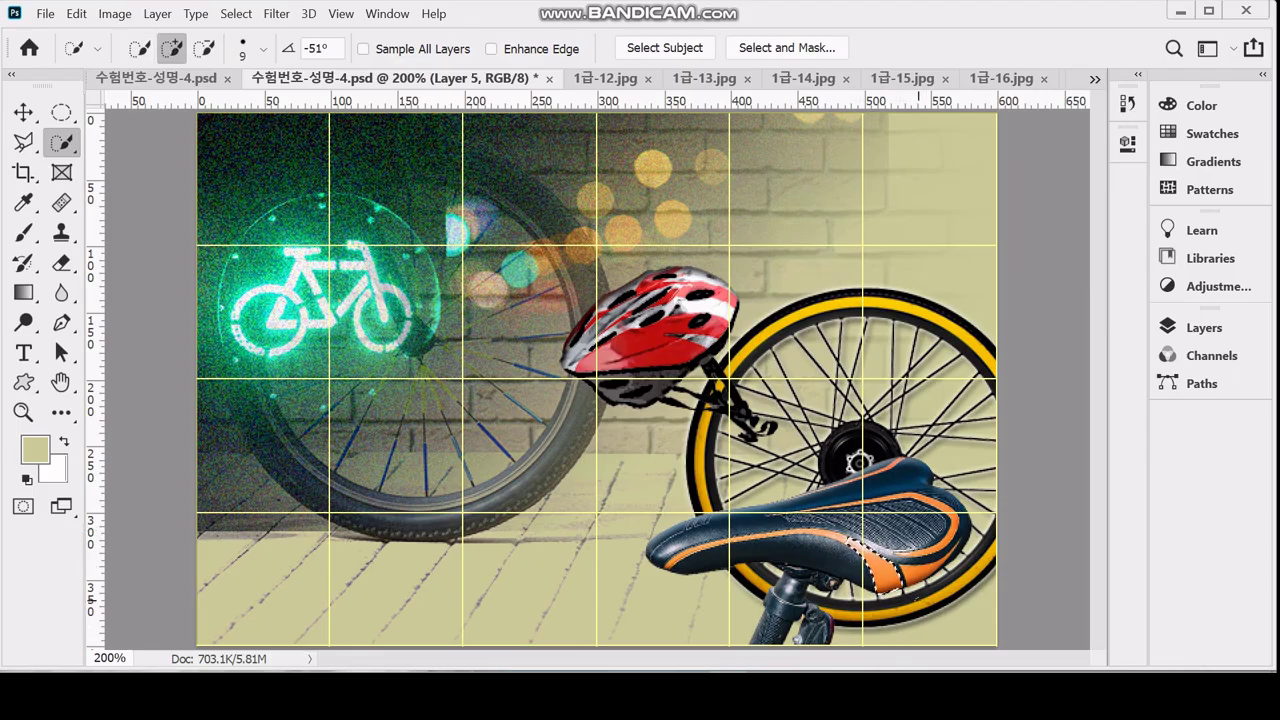
Reduce the brush to 5 pixels and add the neighbouring orange patch and the curved orange stripe around the saddle's ribbed pad to the selection
{"action": "scroll", "coordinate": [895, 561], "scroll_direction": "up", "scroll_amount": 1}
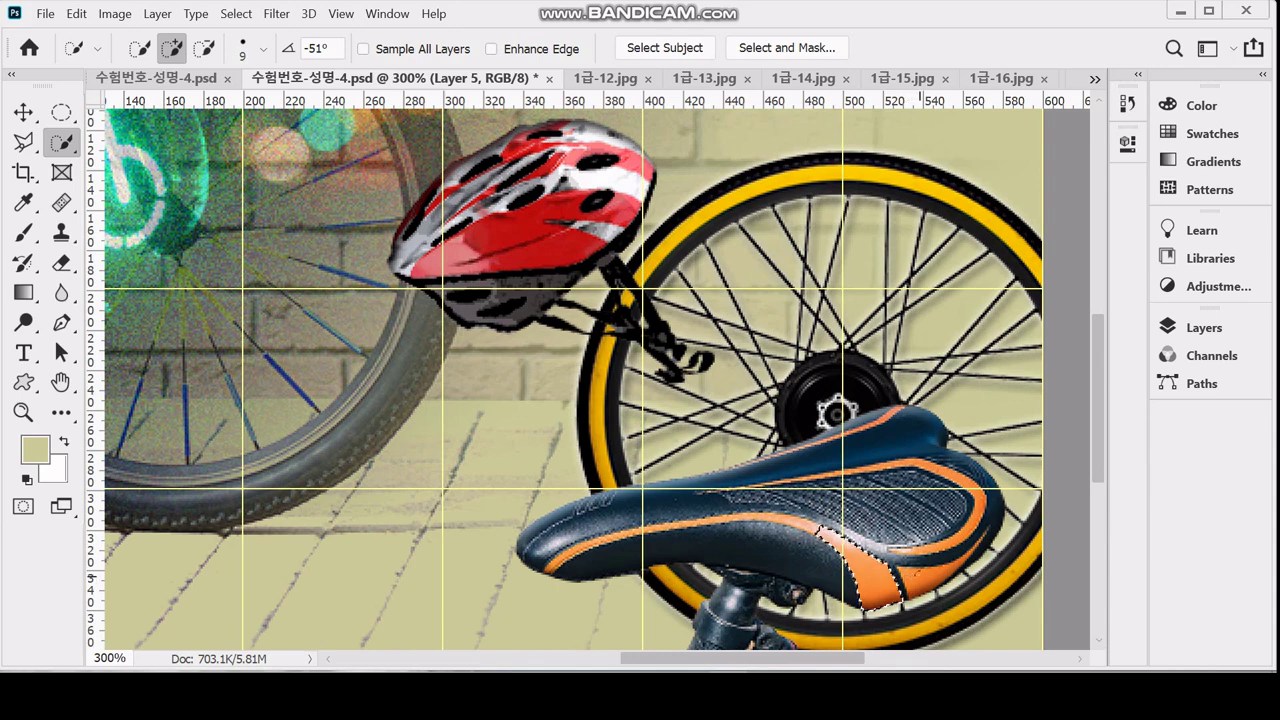
{"action": "key", "text": "bracketleft"}
{"action": "key", "text": "bracketleft"}
{"action": "key", "text": "bracketleft"}
{"action": "key", "text": "bracketleft"}
{"action": "left_click", "coordinate": [972, 550]}
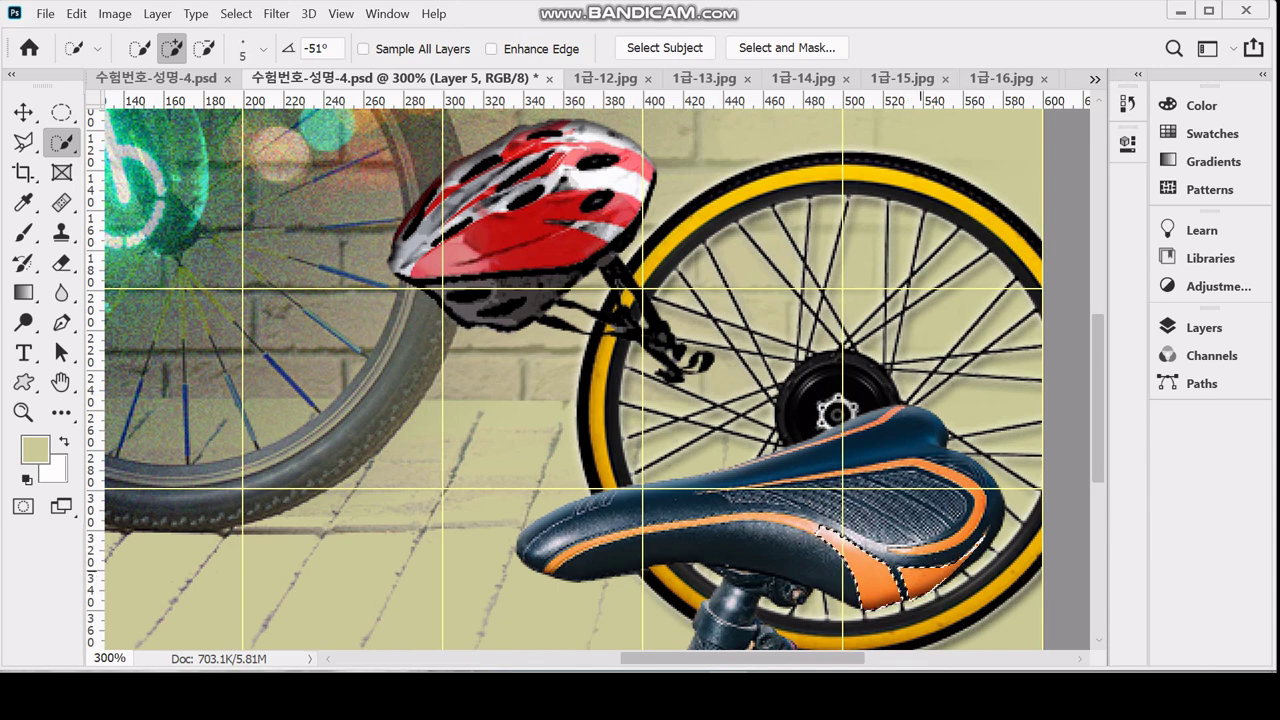
{"action": "left_click", "coordinate": [970, 520]}
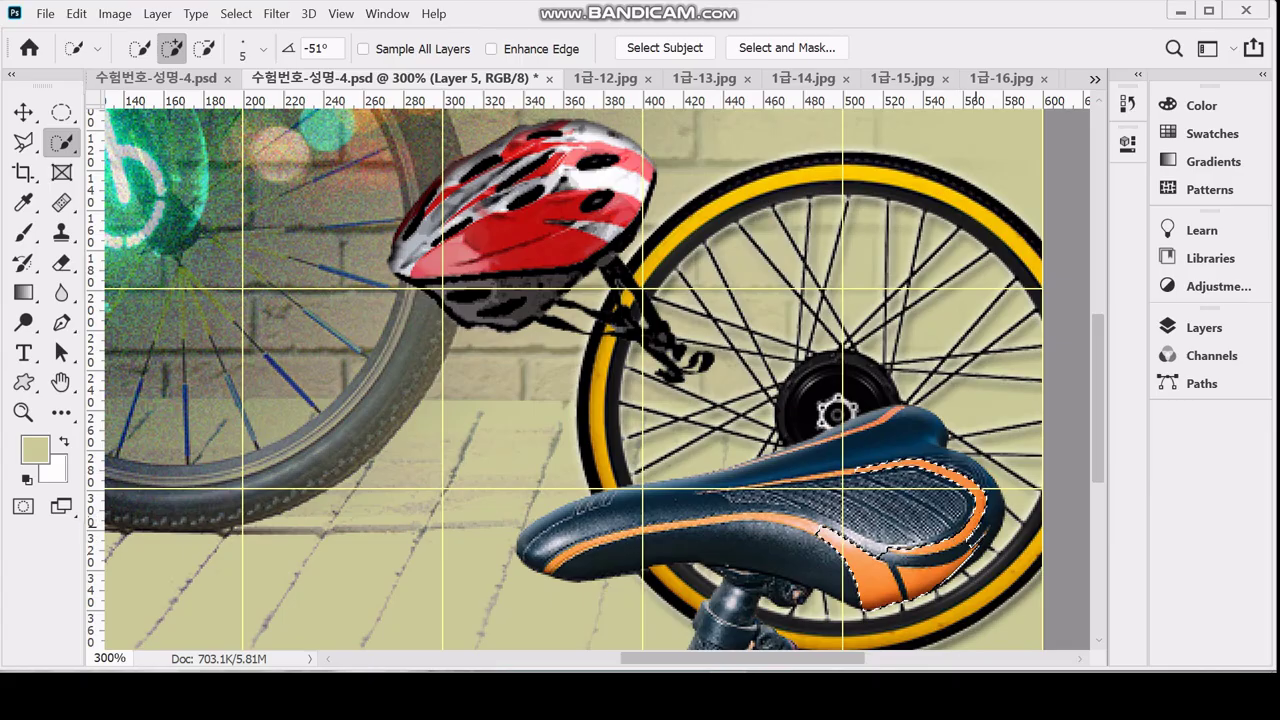
Undo the last selection addition, reduce the Quick Selection brush to 3 pixels and reselect the curved orange stripe around the saddle's ribbed pad
{"action": "key", "text": "ctrl+z"}
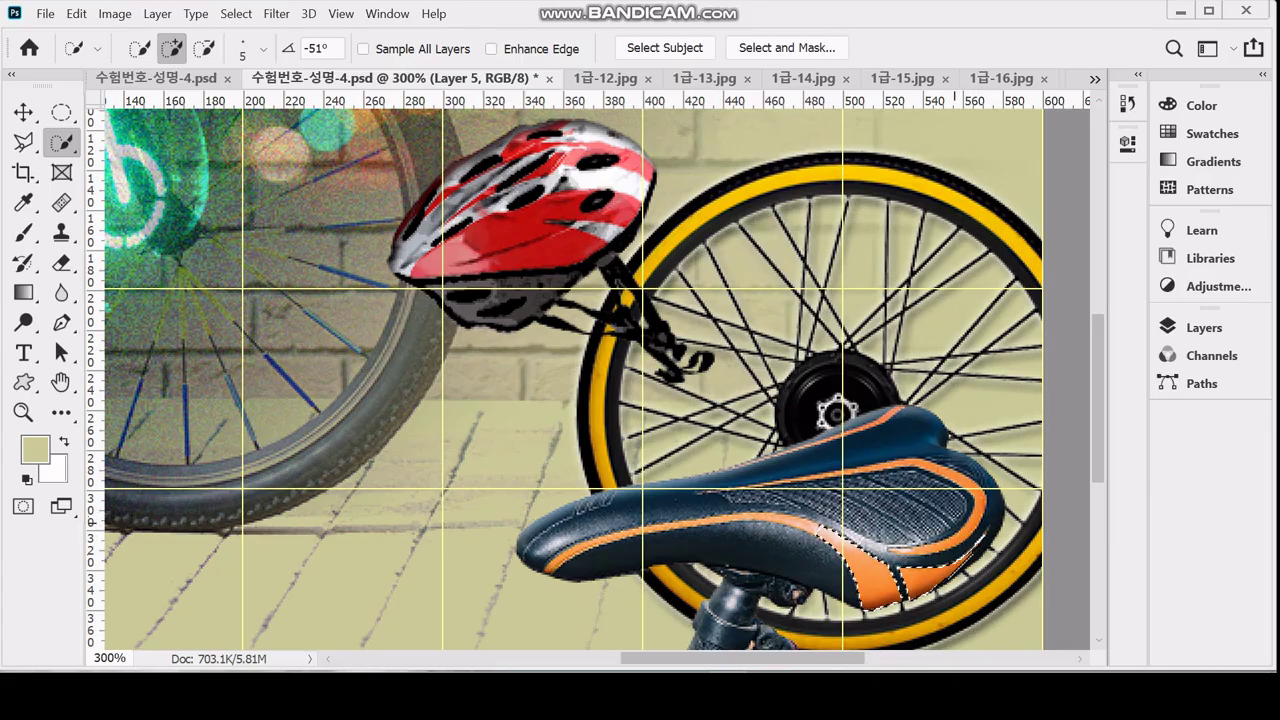
{"action": "key", "text": "bracketleft"}
{"action": "key", "text": "bracketleft"}
{"action": "left_click_drag", "start_coordinate": [966, 484], "coordinate": [856, 466]}
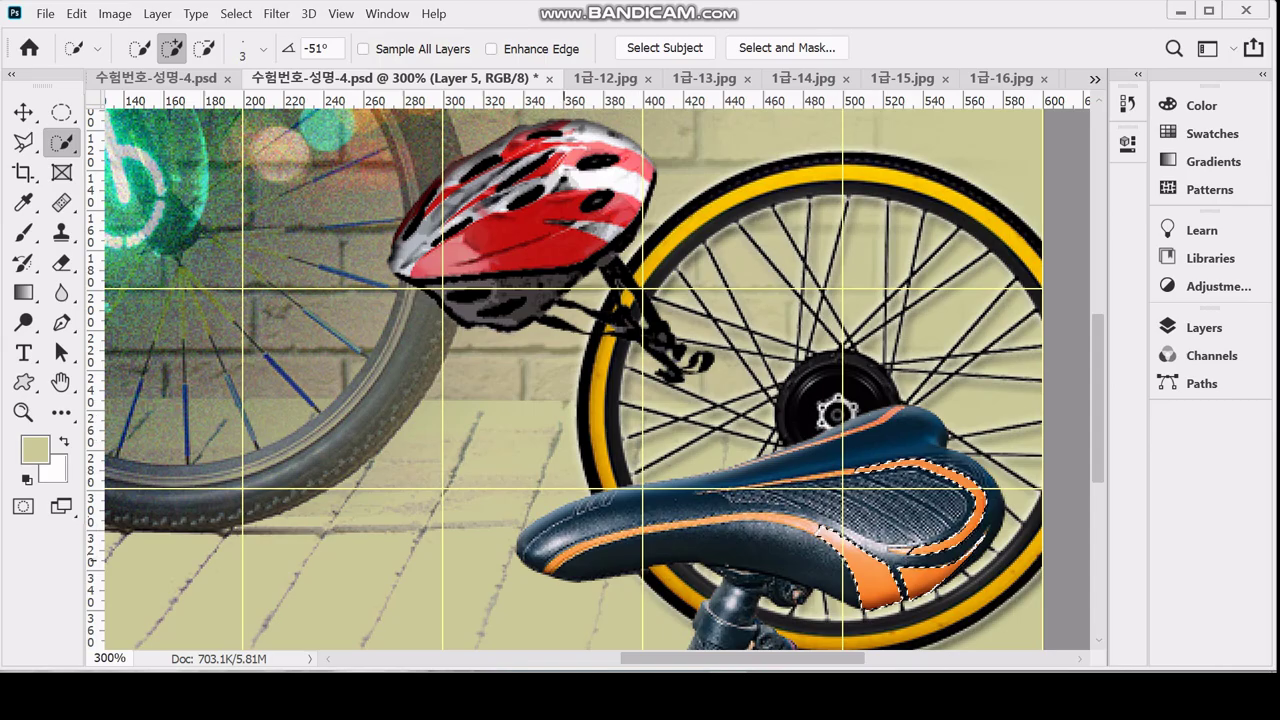
Add the long orange stripe from the saddle's nose and the thin stripe on its far edge to the selection, reducing the brush to 1 pixel
{"action": "left_click", "coordinate": [565, 560]}
{"action": "key", "text": "bracketleft"}
{"action": "key", "text": "bracketleft"}
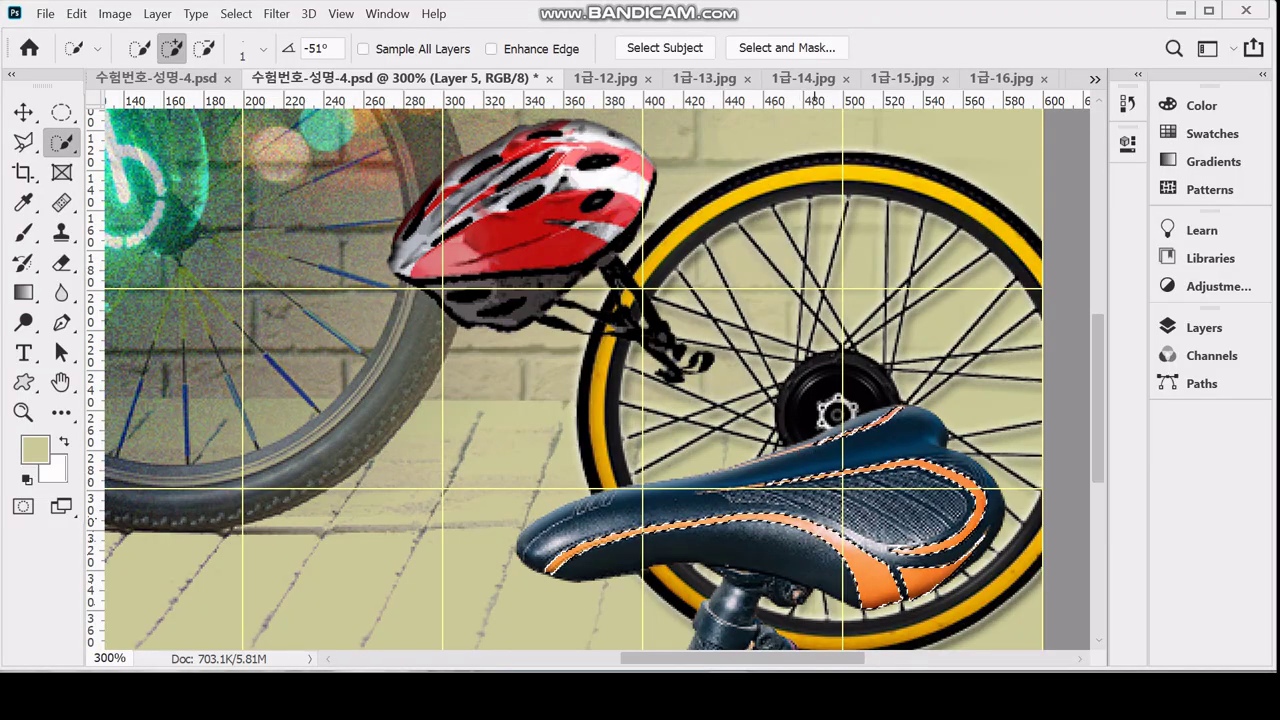
Switch to the Polygonal Lasso Tool in add-to-selection mode and check the selected saddle stripes up close at 400%
{"action": "left_click", "coordinate": [23, 142]}
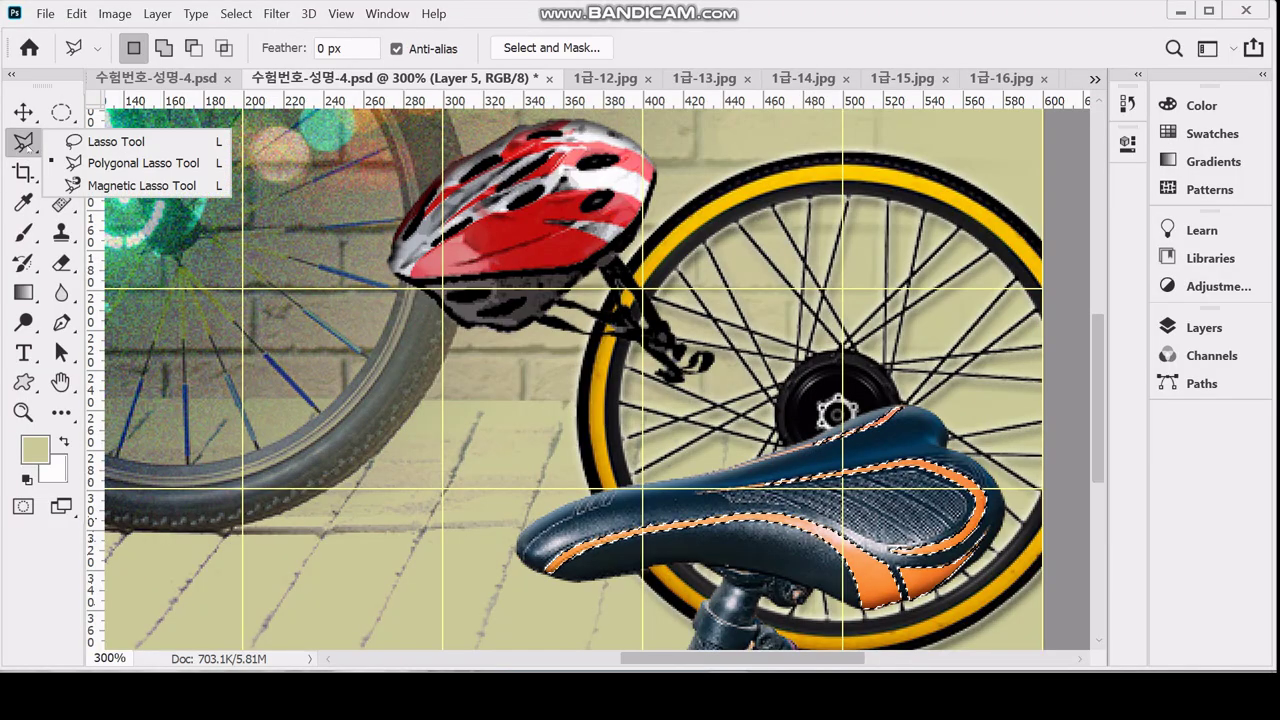
{"action": "left_click", "coordinate": [131, 166]}
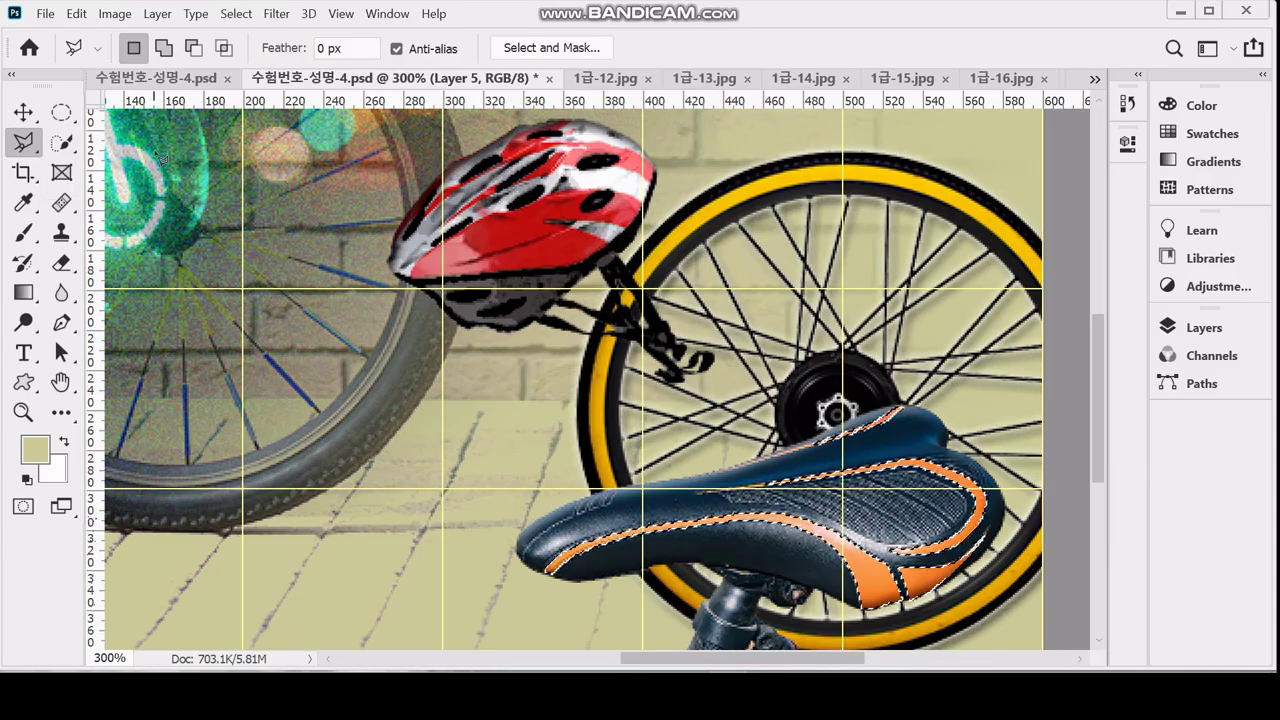
{"action": "scroll", "coordinate": [855, 467], "scroll_direction": "up", "scroll_amount": 1}
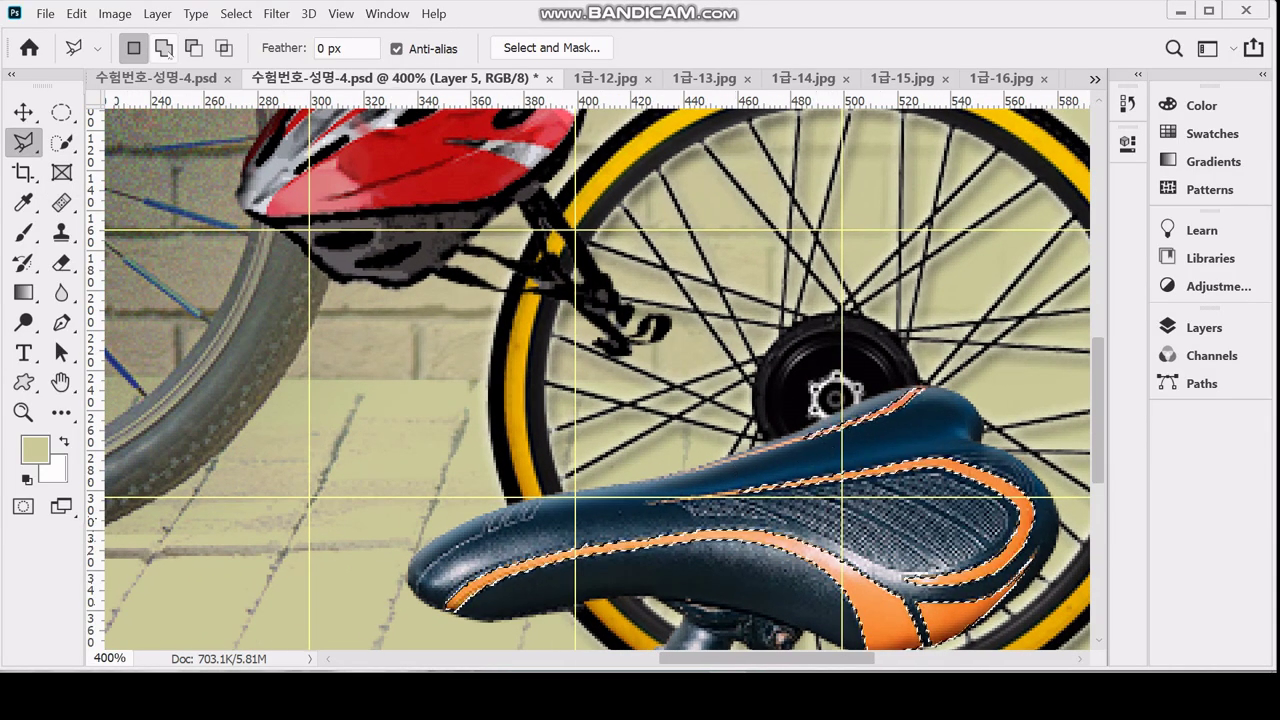
{"action": "left_click", "coordinate": [164, 48]}
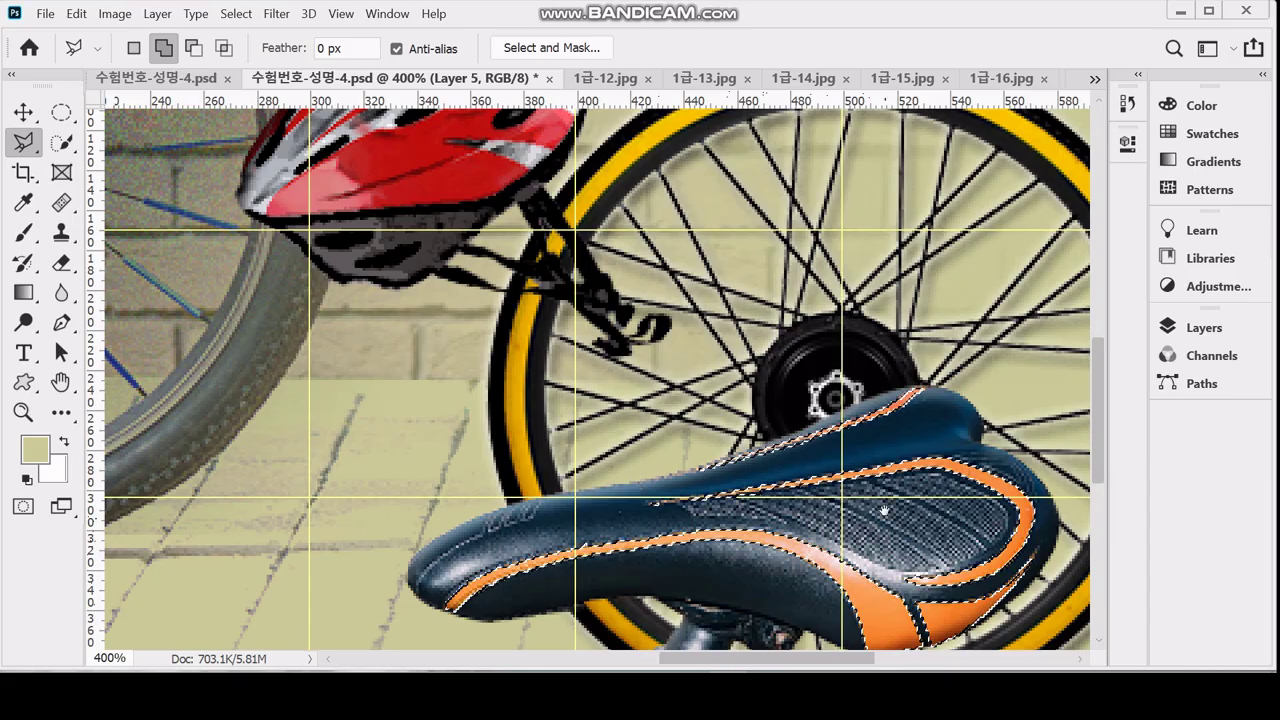
{"action": "scroll", "coordinate": [884, 511], "scroll_direction": "down", "scroll_amount": 3}
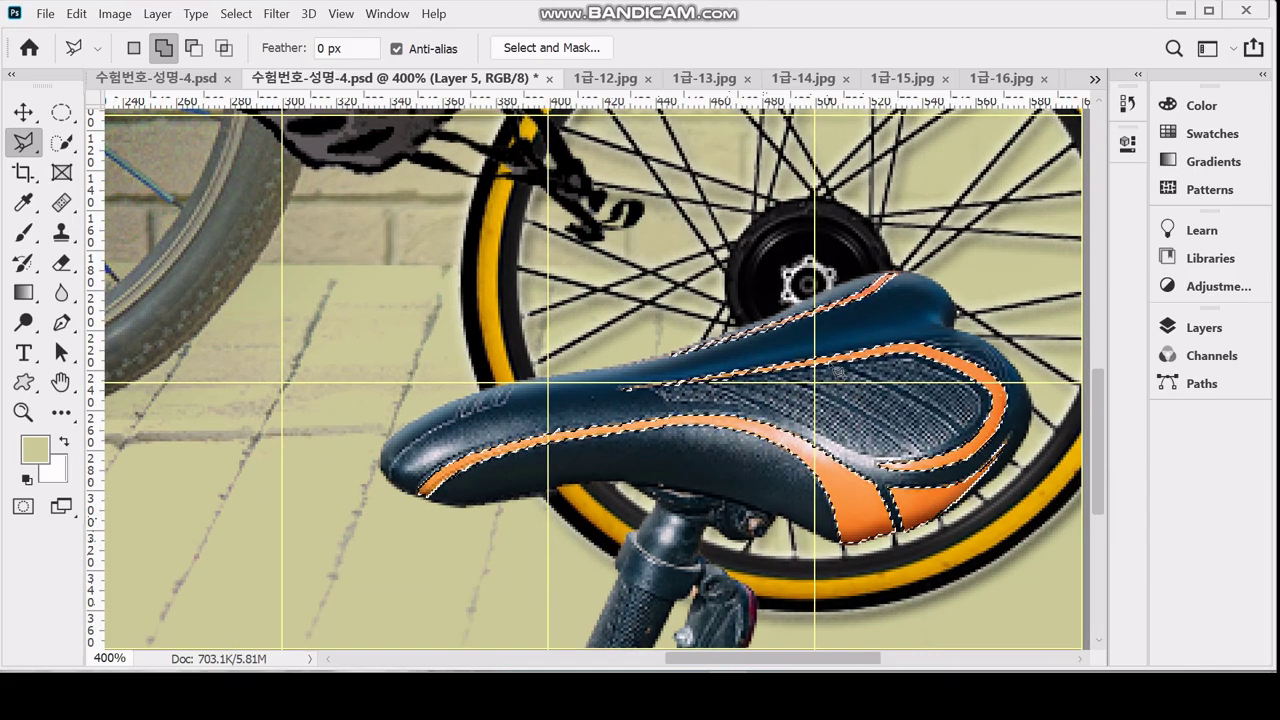
{"action": "key", "text": "ctrl+minus"}
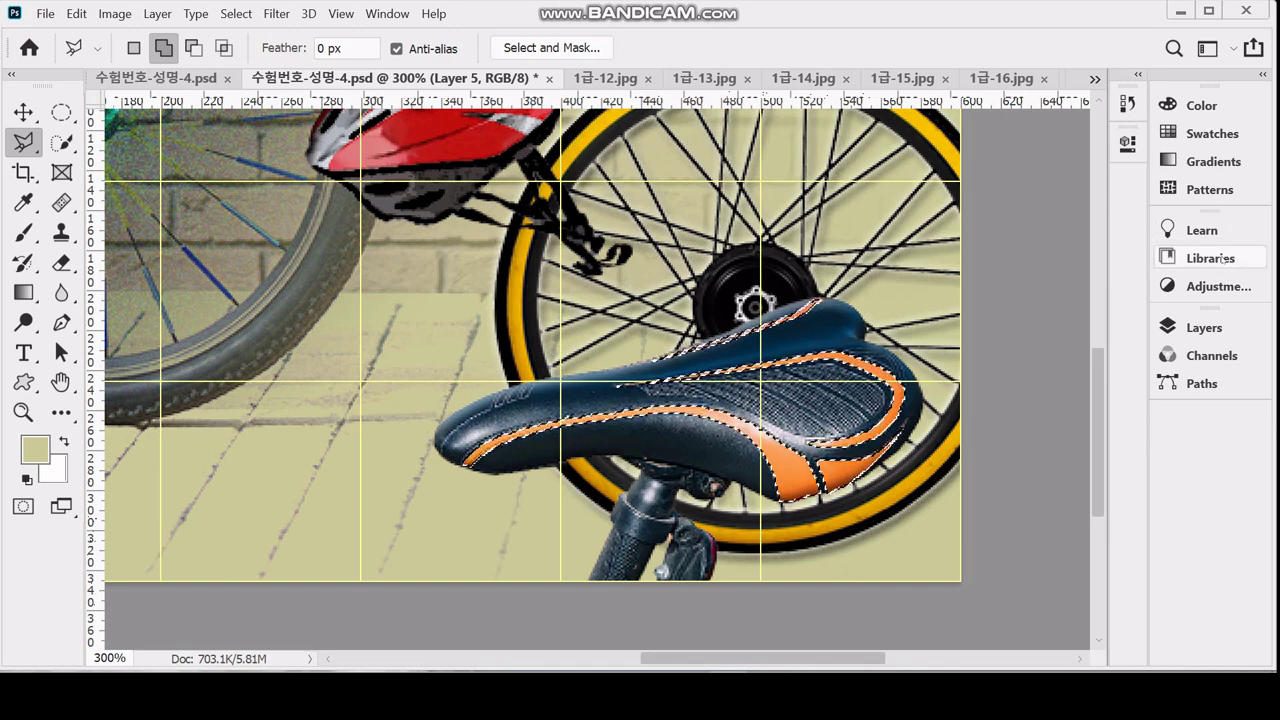
Add a Hue/Saturation adjustment for the selected saddle stripes with Colorize on, Hue 0, Saturation 85 and Lightness -5
{"action": "left_click", "coordinate": [1204, 330]}
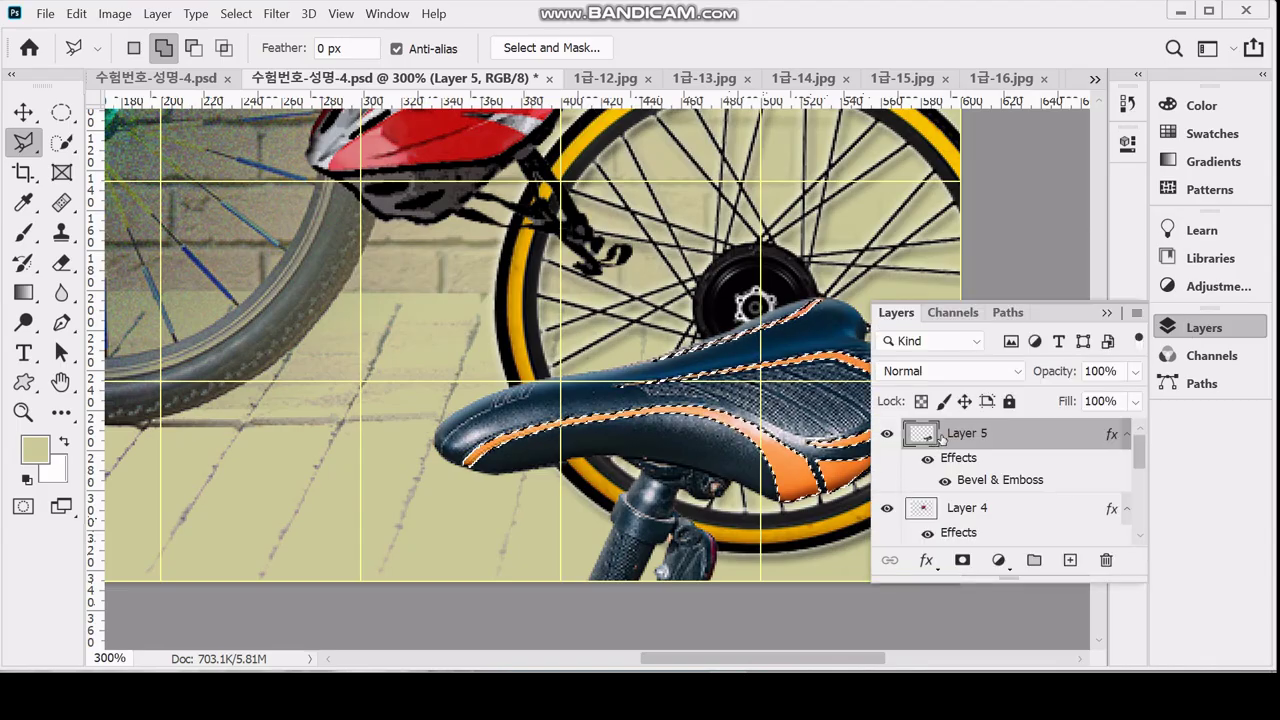
{"action": "left_click", "coordinate": [998, 561]}
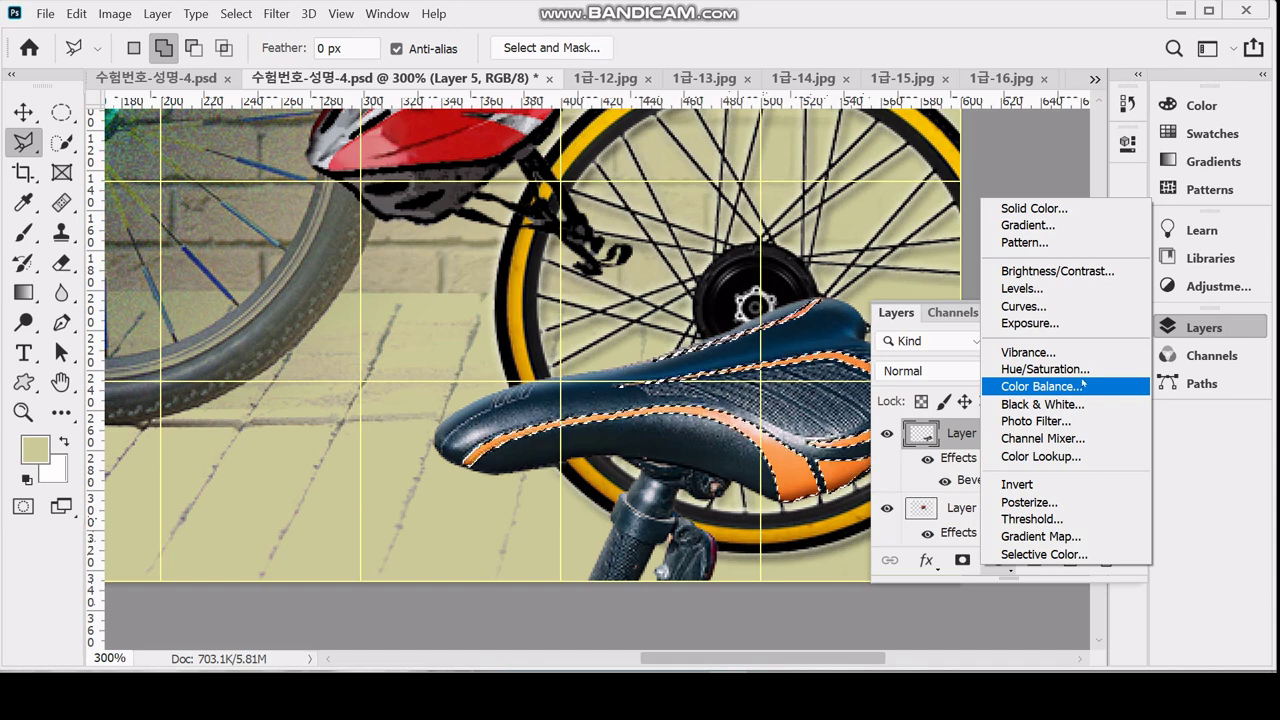
{"action": "left_click", "coordinate": [1082, 375]}
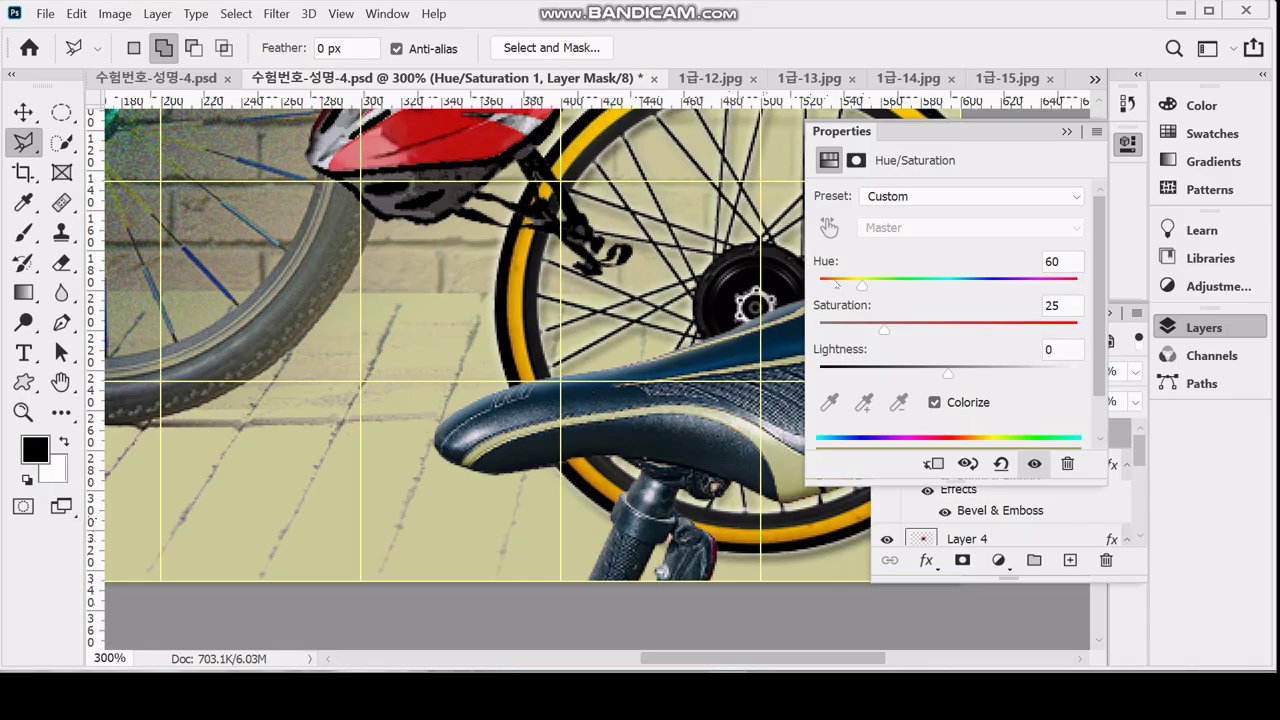
{"action": "left_click_drag", "start_coordinate": [835, 283], "coordinate": [793, 288]}
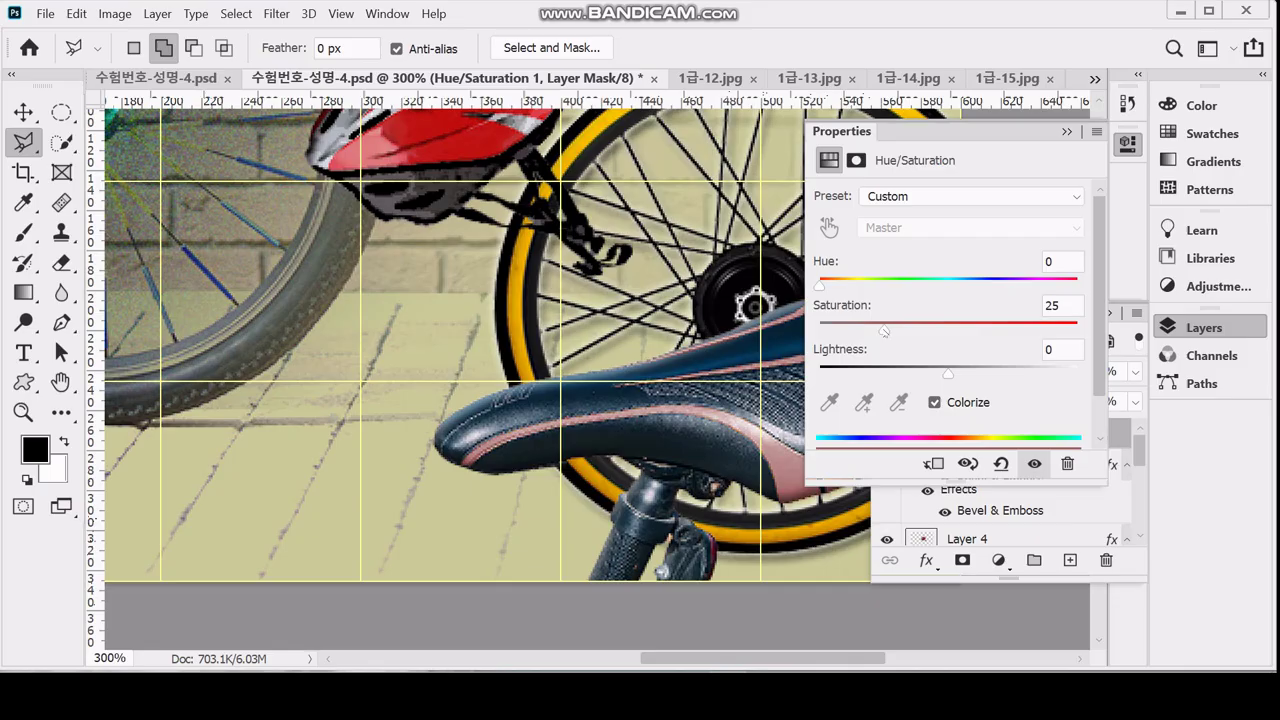
{"action": "left_click_drag", "start_coordinate": [884, 331], "coordinate": [1054, 323]}
{"action": "type", "text": "85"}
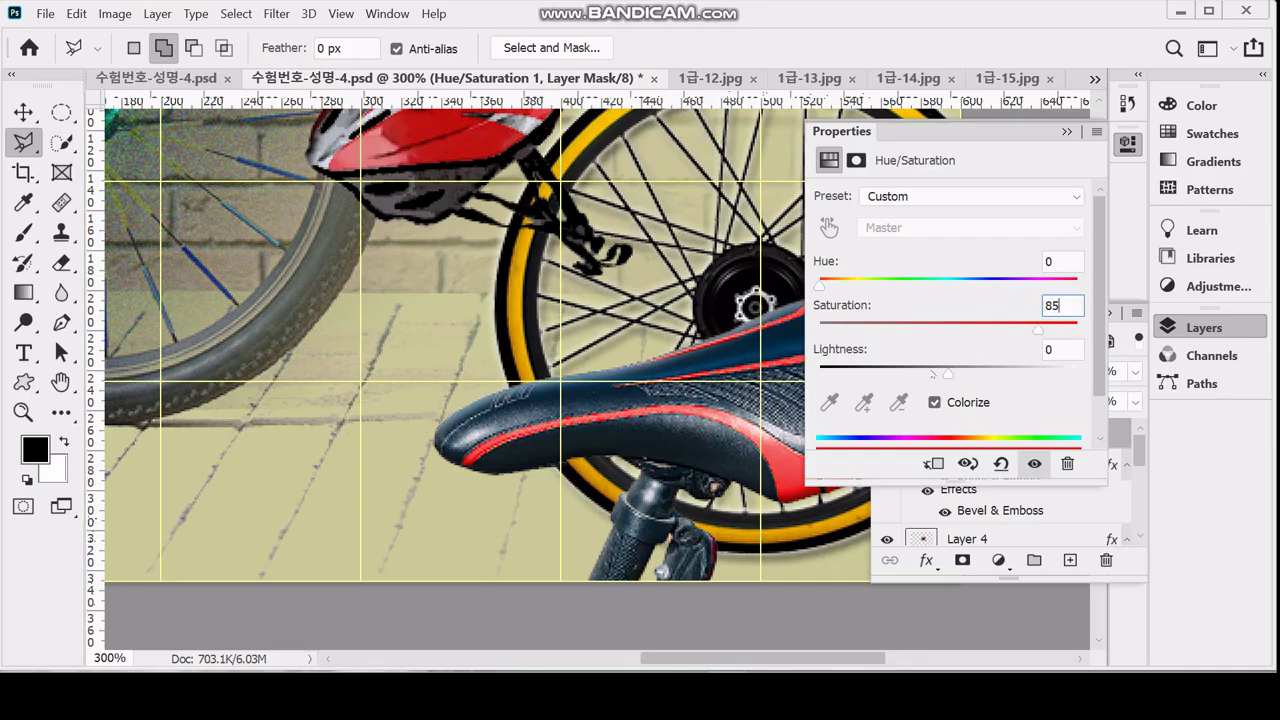
{"action": "mouse_move", "coordinate": [947, 374]}
{"action": "left_mouse_down"}
{"action": "mouse_move", "coordinate": [921, 374]}
{"action": "mouse_move", "coordinate": [1024, 374]}
{"action": "mouse_move", "coordinate": [942, 374]}
{"action": "left_mouse_up"}
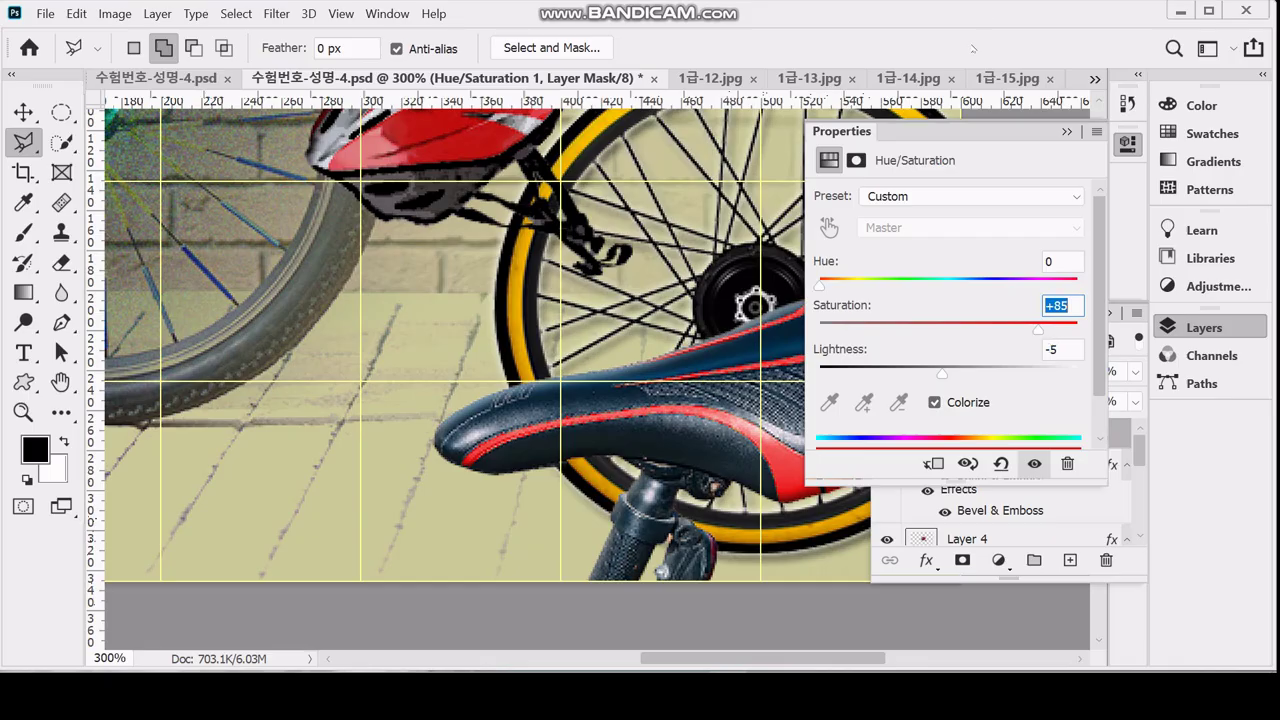
{"action": "left_click", "coordinate": [1128, 143]}
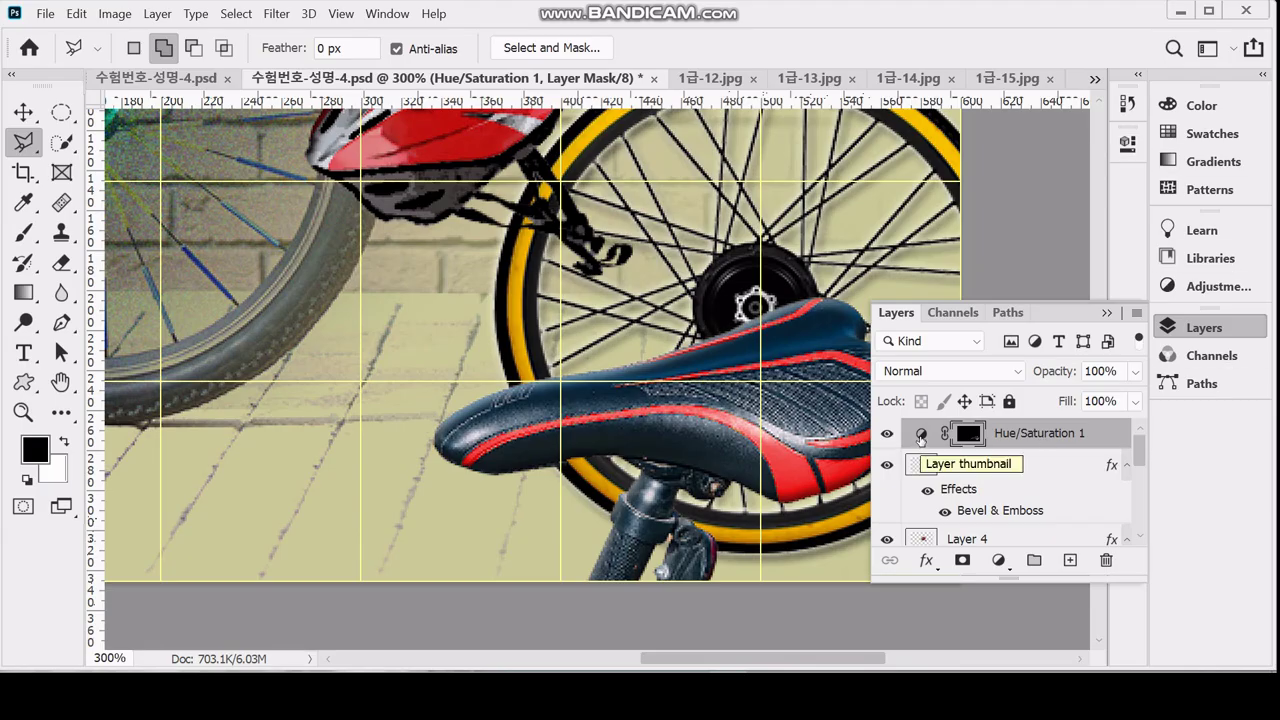
Reopen the Hue/Saturation 1 adjustment and review its Hue, Saturation and Lightness values
{"action": "double_click", "coordinate": [920, 436]}
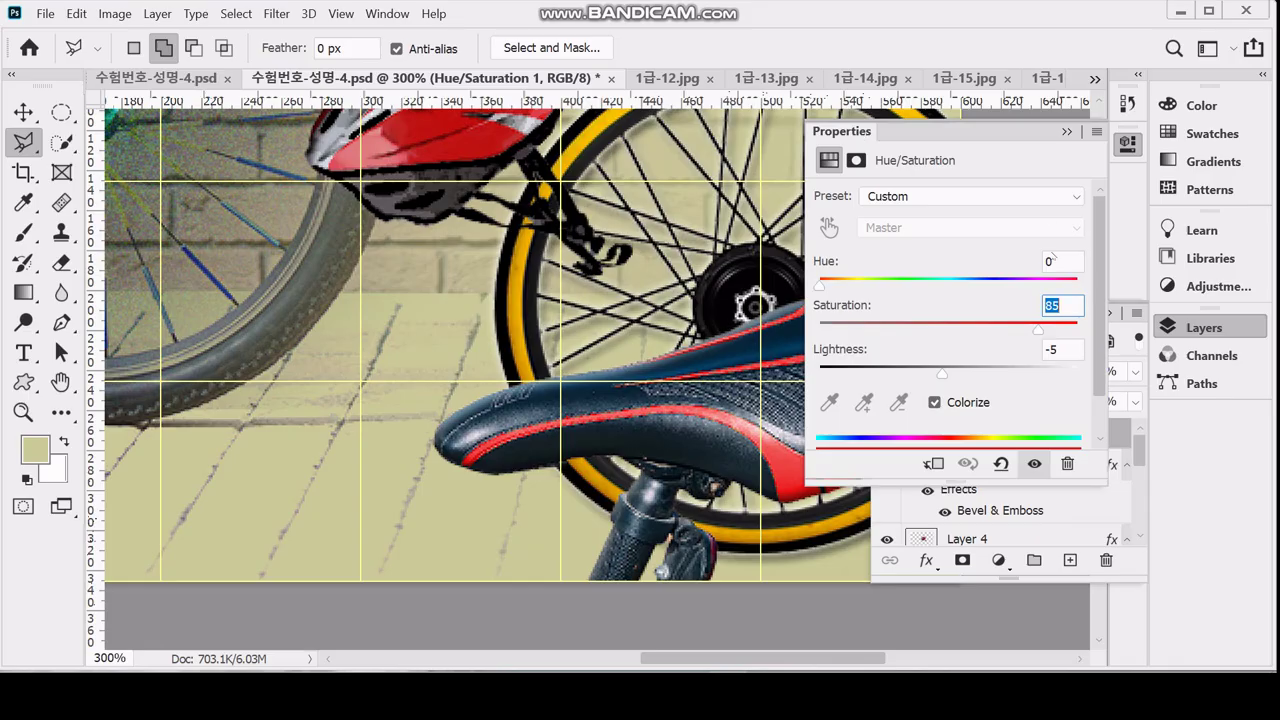
{"action": "left_click", "coordinate": [1060, 261]}
{"action": "key", "text": "Tab"}
{"action": "key", "text": "Tab"}
{"action": "left_click", "coordinate": [1127, 143]}
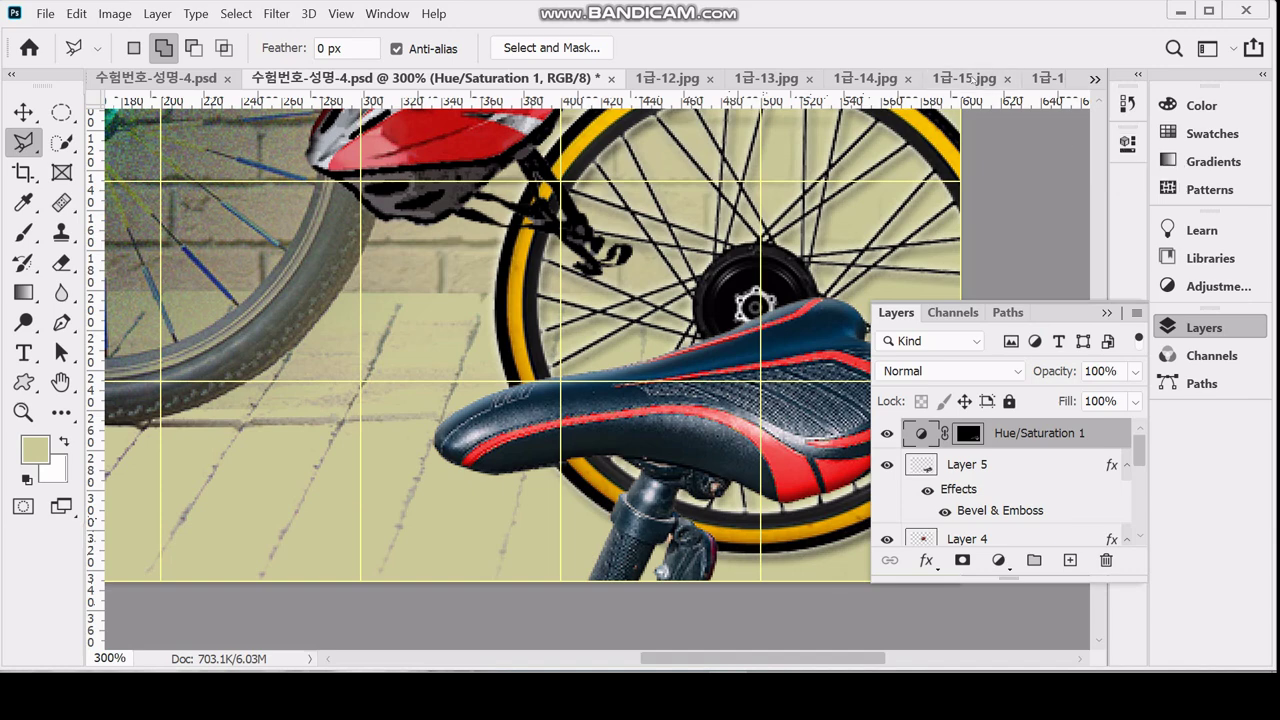
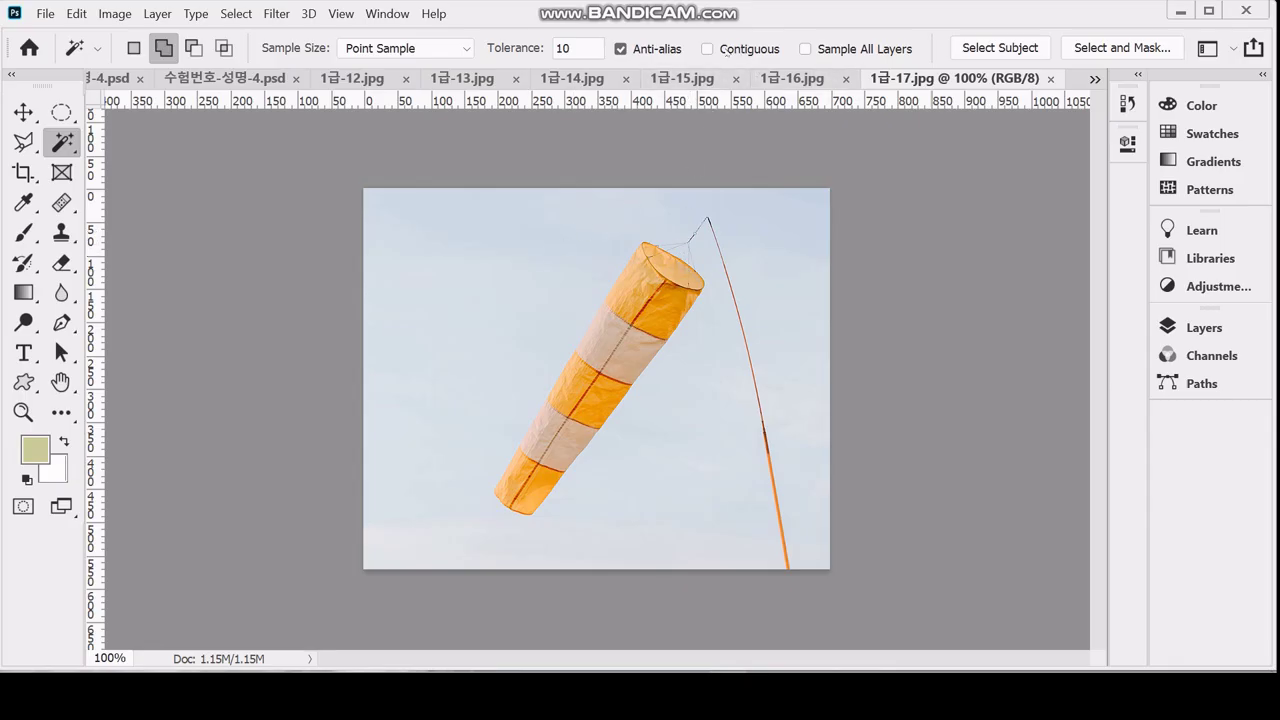
Select the entire sky around the windsock in 1급-17.jpg with the Magic Wand, adding the missed patches at tolerance 10
{"action": "left_click", "coordinate": [563, 224]}
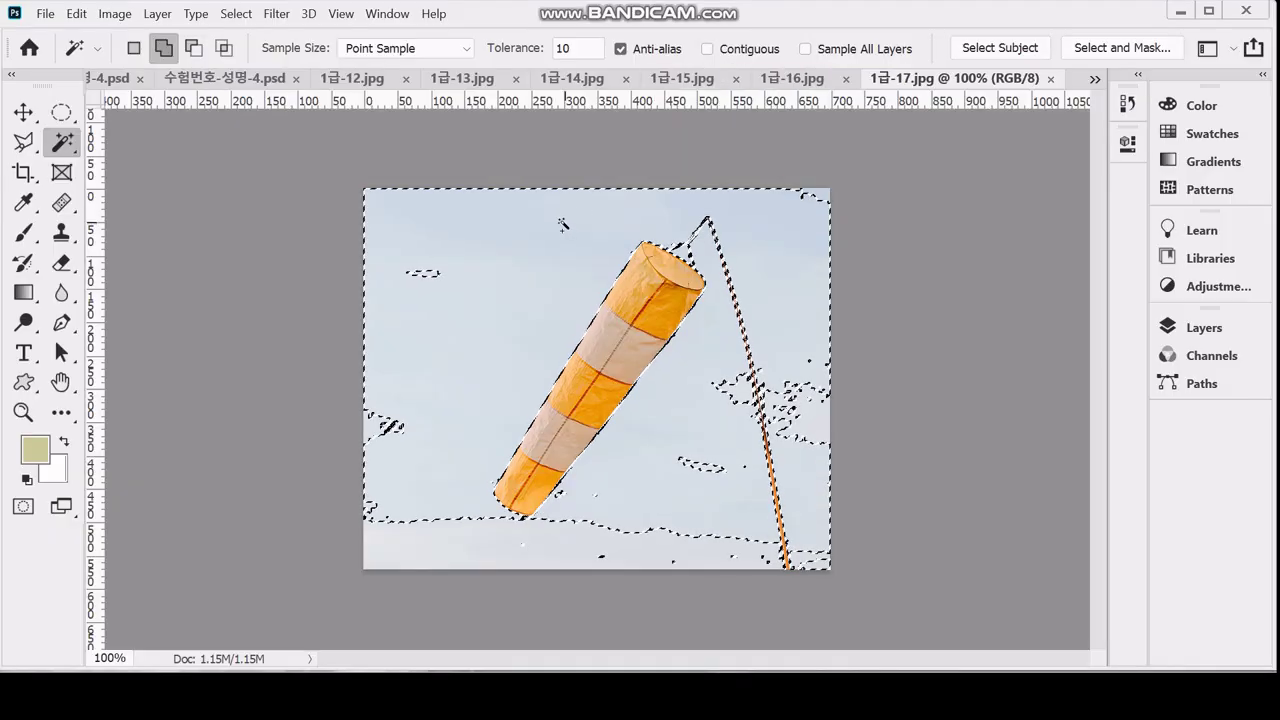
{"action": "left_click", "coordinate": [425, 278]}
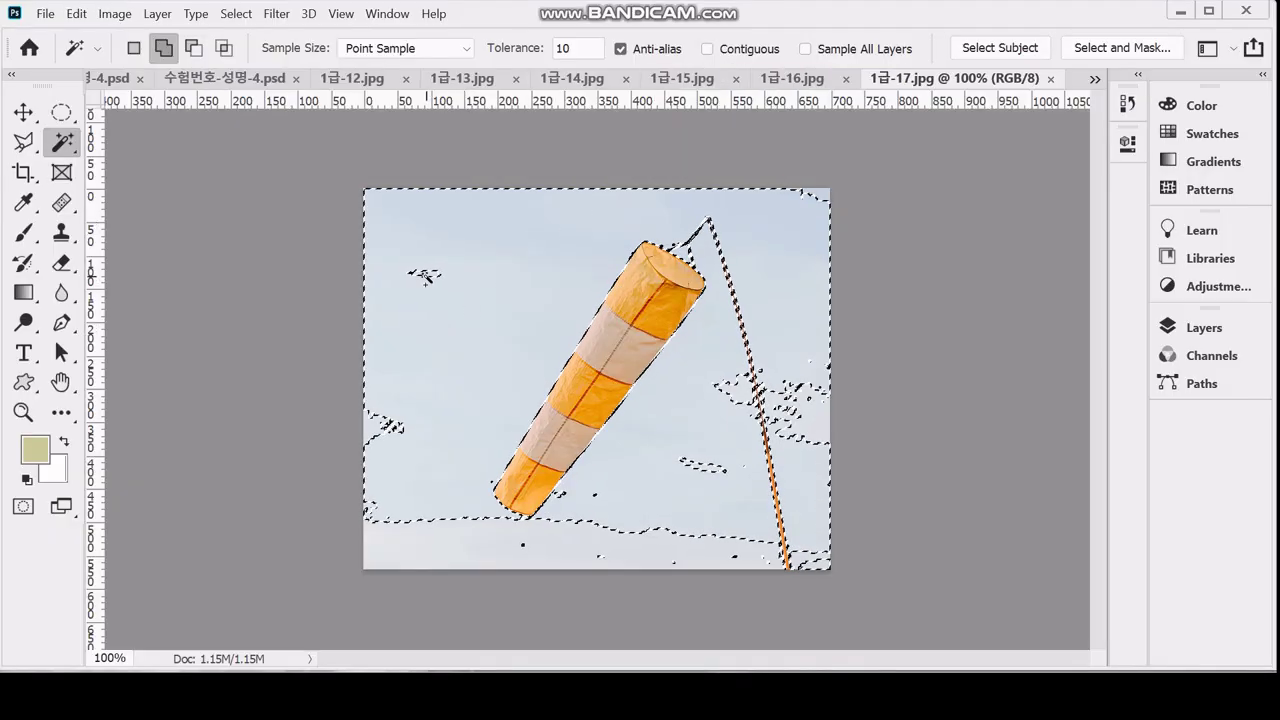
{"action": "left_click", "coordinate": [425, 278]}
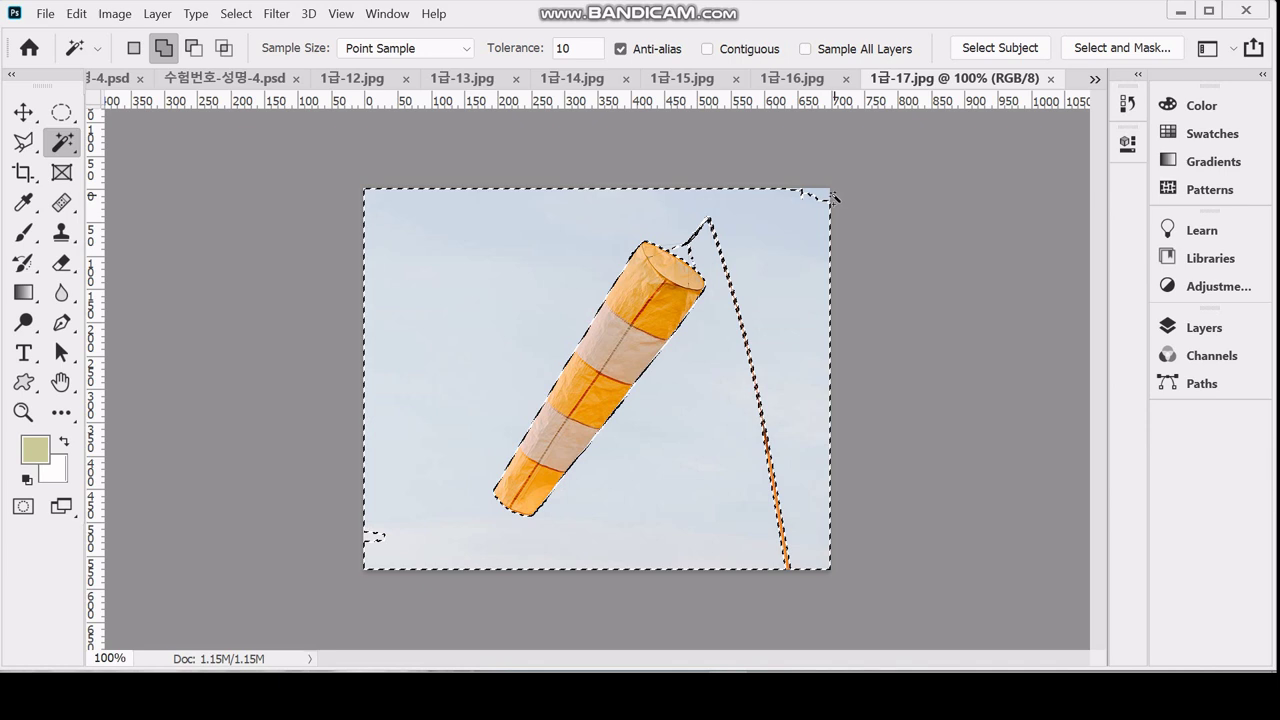
{"action": "left_click", "coordinate": [830, 196]}
{"action": "left_click", "coordinate": [377, 537]}
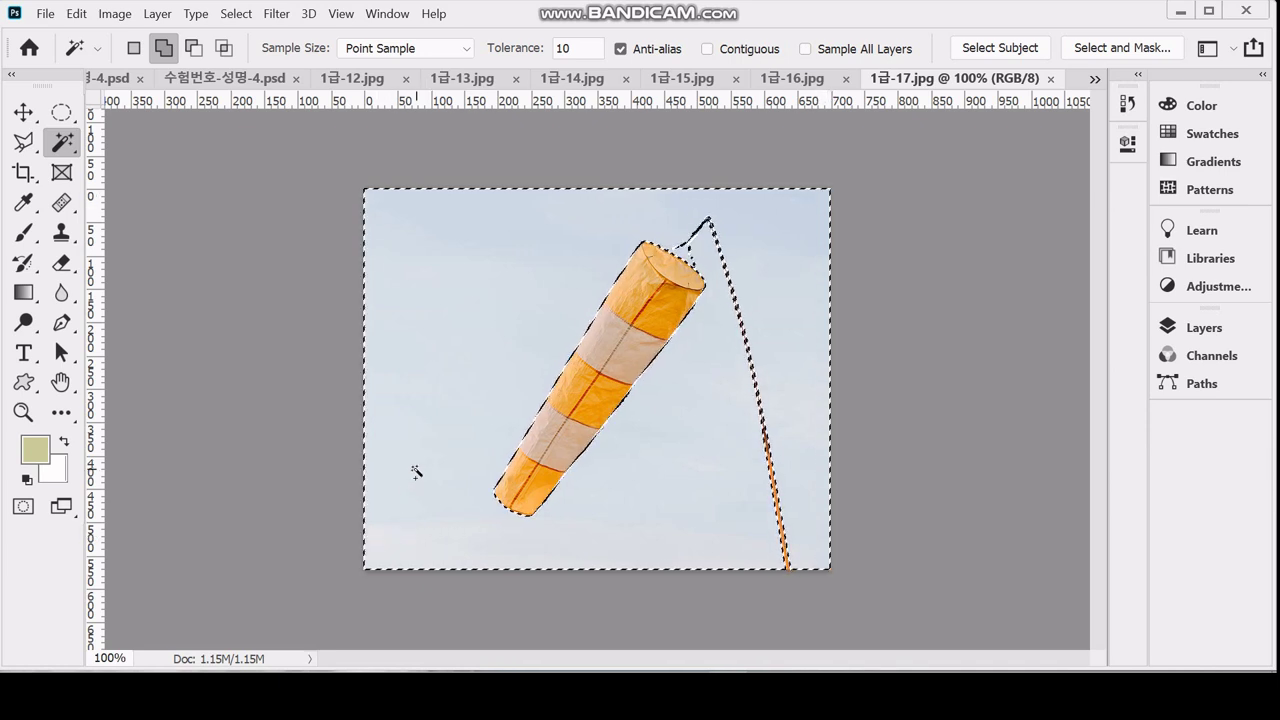
{"action": "left_click", "coordinate": [416, 472]}
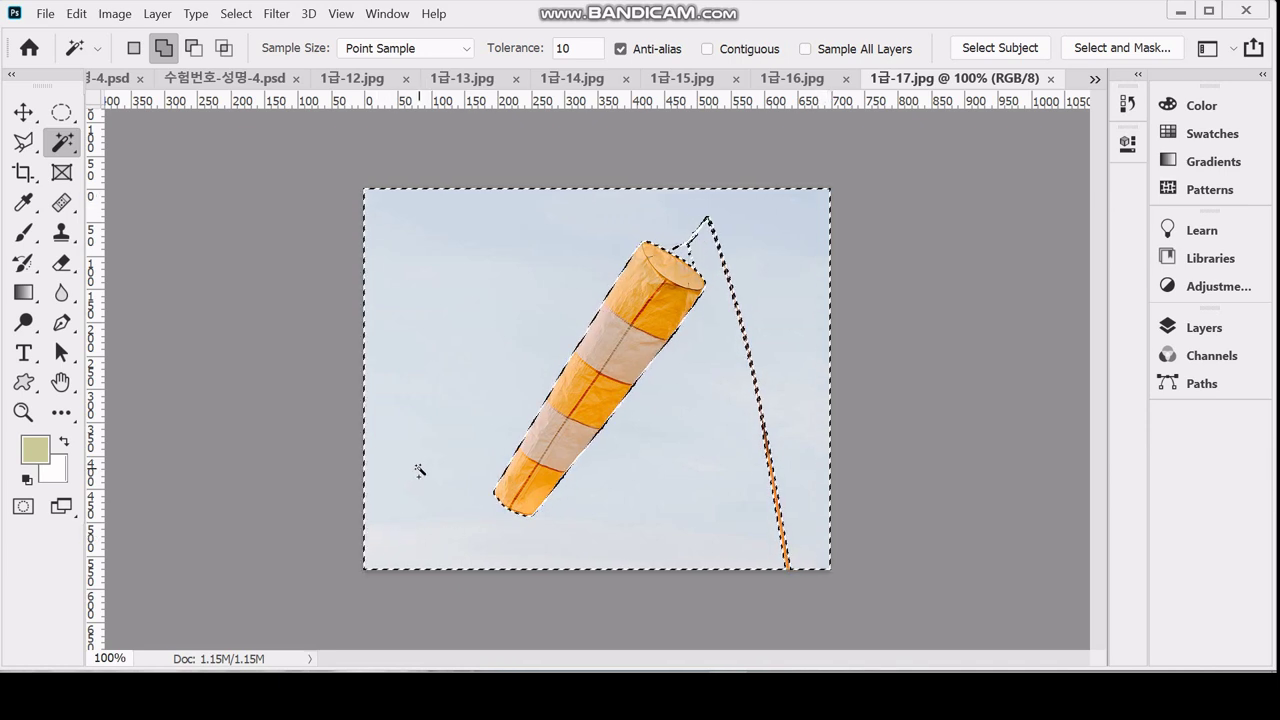
Enlarge the windsock's upper end and pole to 200% and switch to the Polygonal Lasso Tool for refining the selection
{"action": "left_click", "coordinate": [730, 335], "text": "ctrl"}
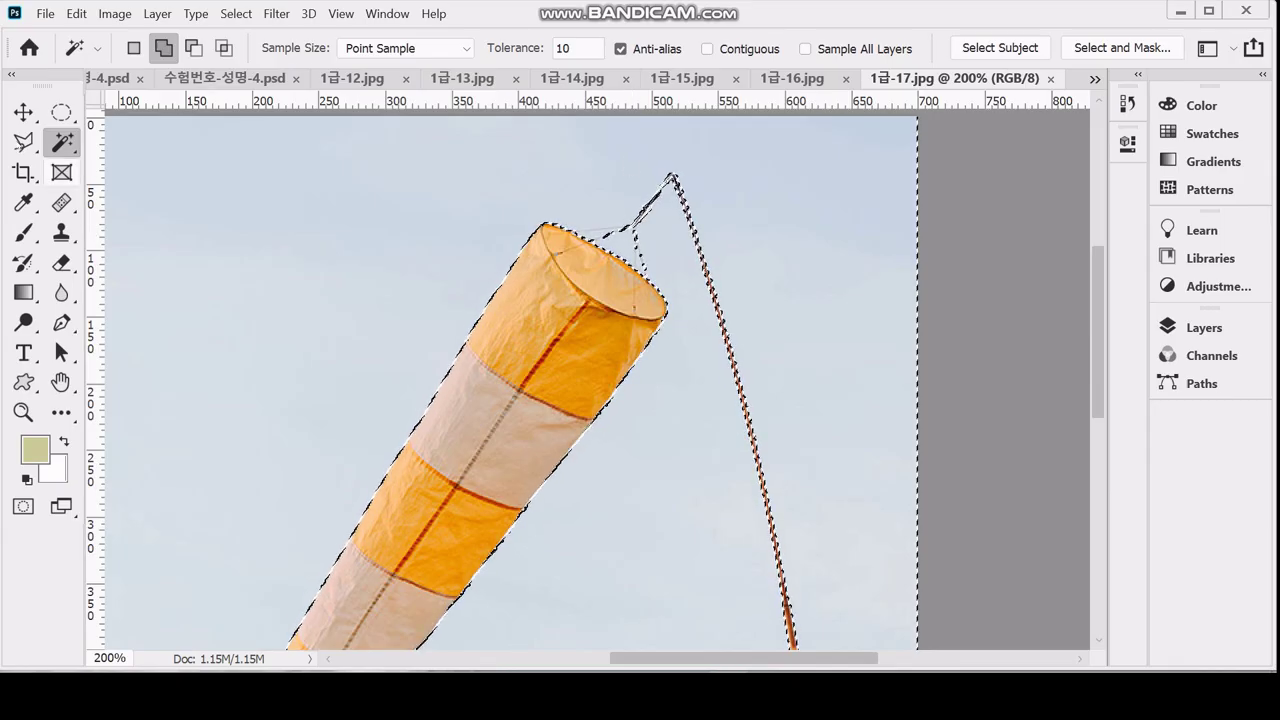
{"action": "left_click", "coordinate": [23, 143]}
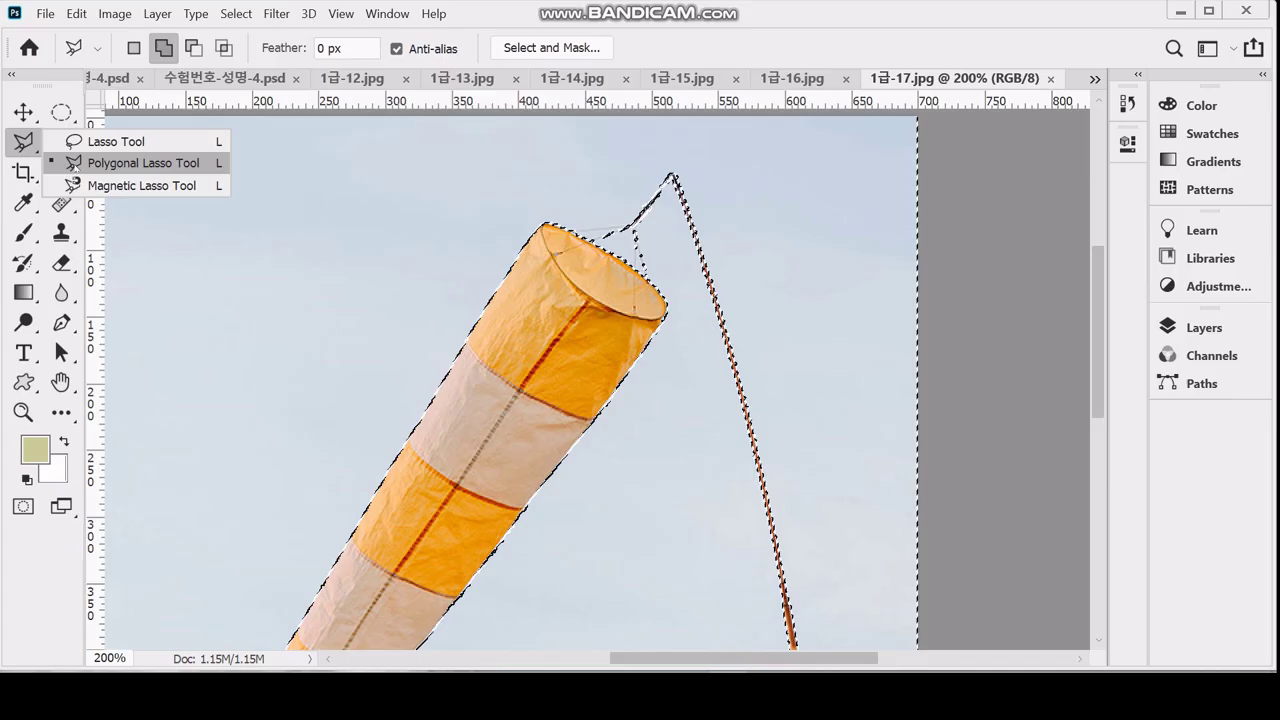
{"action": "left_click", "coordinate": [74, 162]}
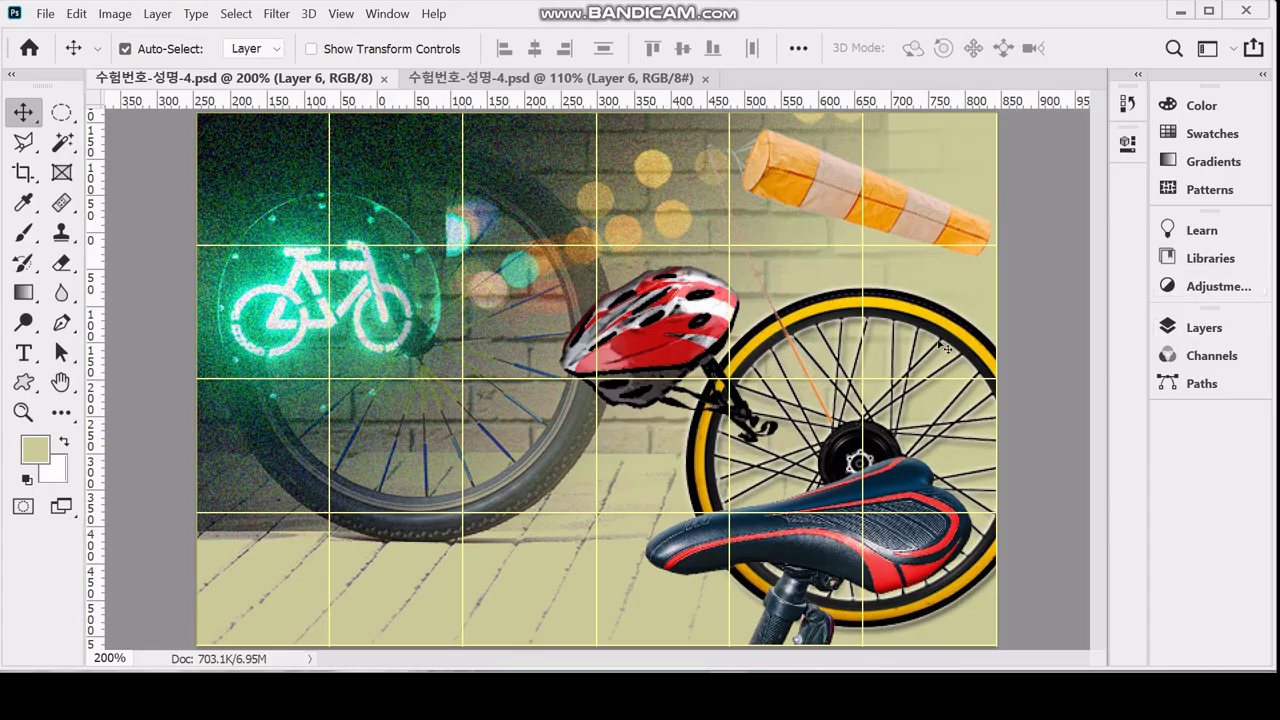
Float the Layers list over the canvas and lengthen it to show more of the layer stack
{"action": "left_click", "coordinate": [1177, 331]}
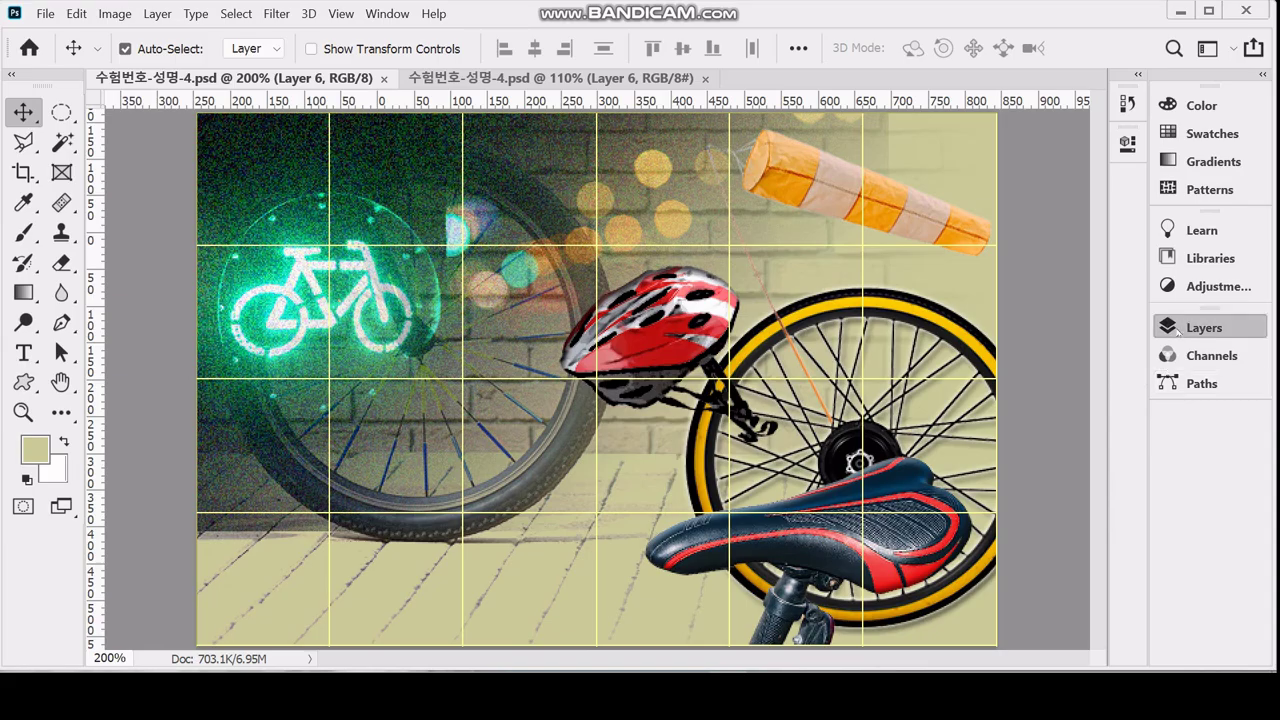
{"action": "left_click_drag", "start_coordinate": [1180, 331], "coordinate": [888, 130]}
{"action": "double_click", "coordinate": [889, 129]}
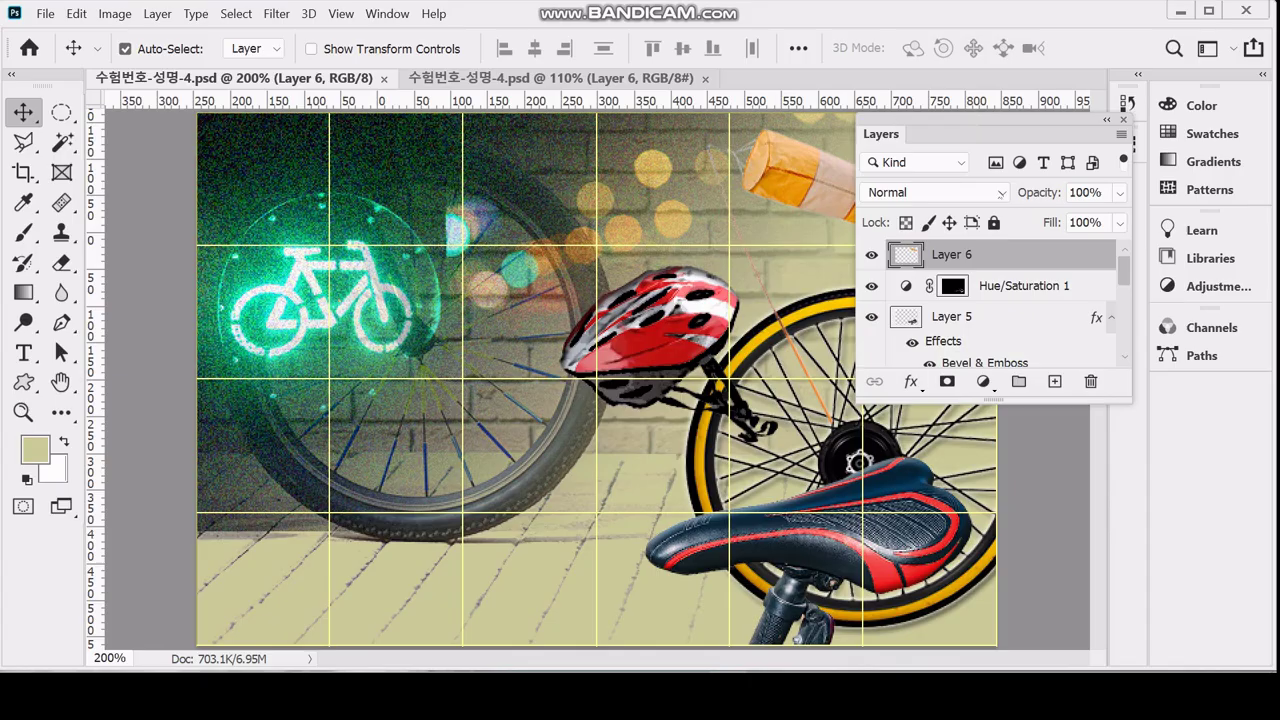
{"action": "left_click_drag", "start_coordinate": [993, 402], "coordinate": [993, 550]}
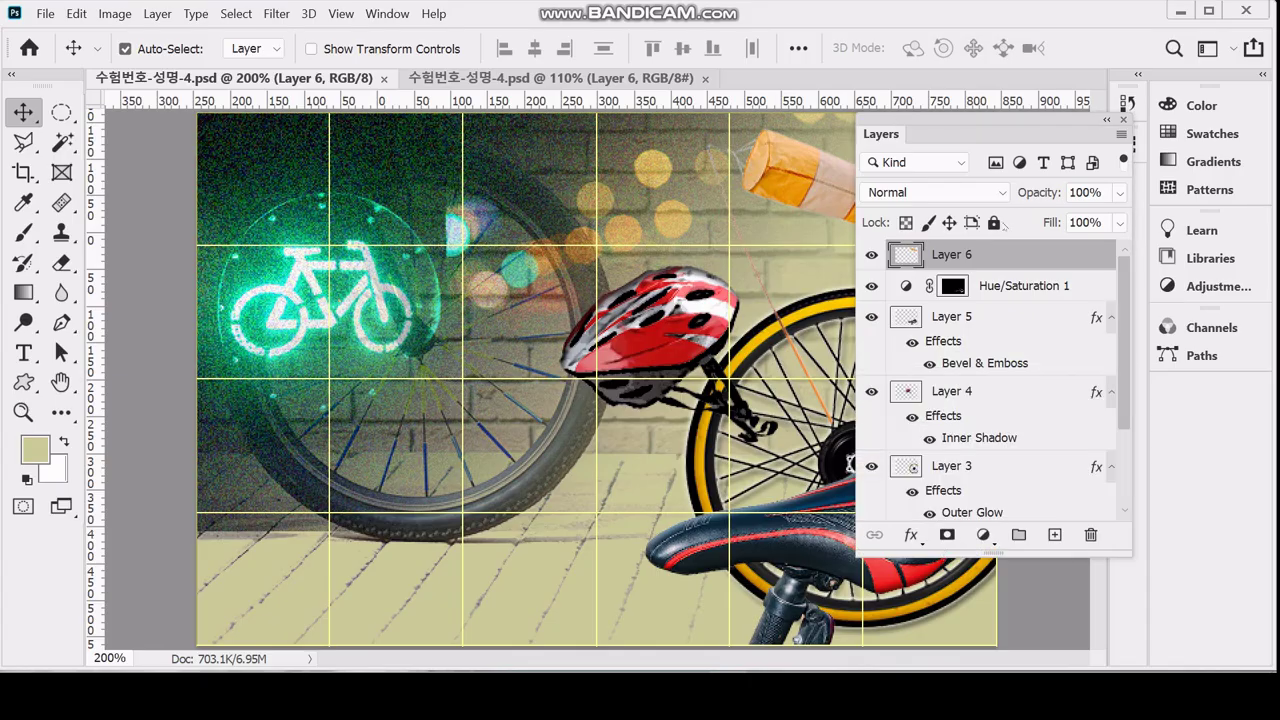
Try moving the windsock's Layer 6 directly below Layer 3, undo that, and lower it step by step beneath the saddle's Layer 5
{"action": "left_click_drag", "start_coordinate": [952, 318], "coordinate": [1032, 490]}
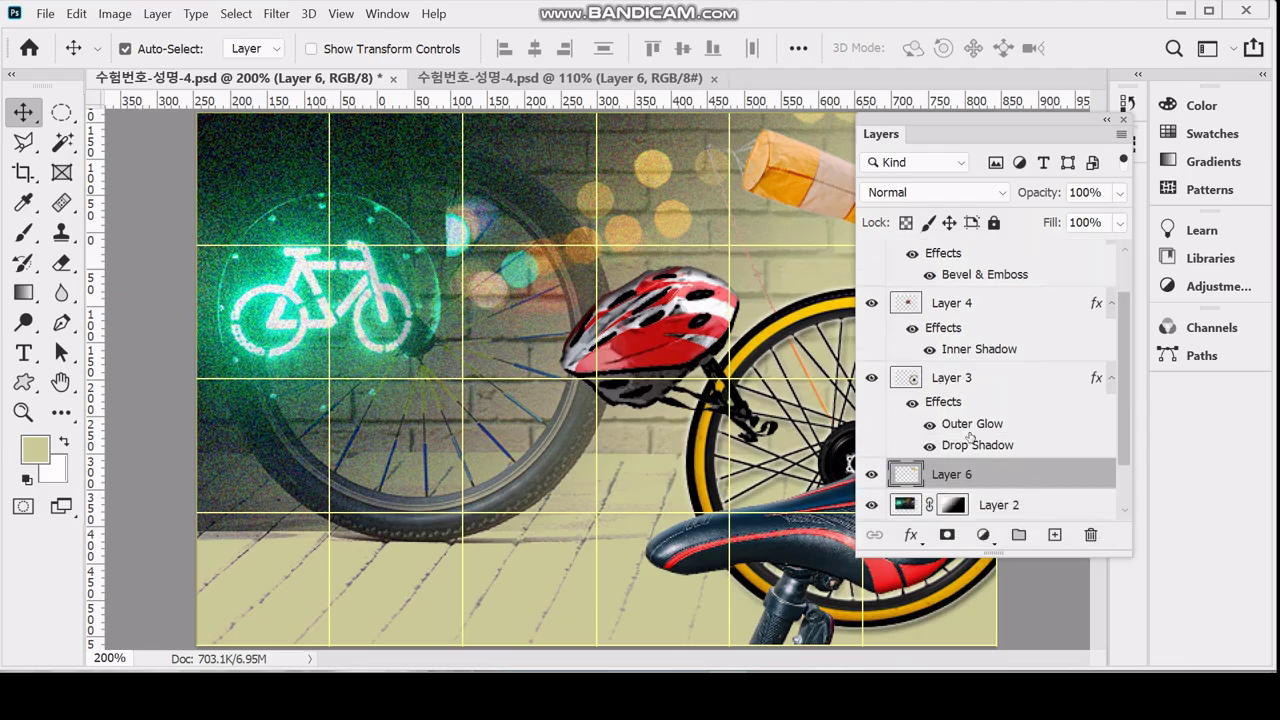
{"action": "key", "text": "ctrl+z"}
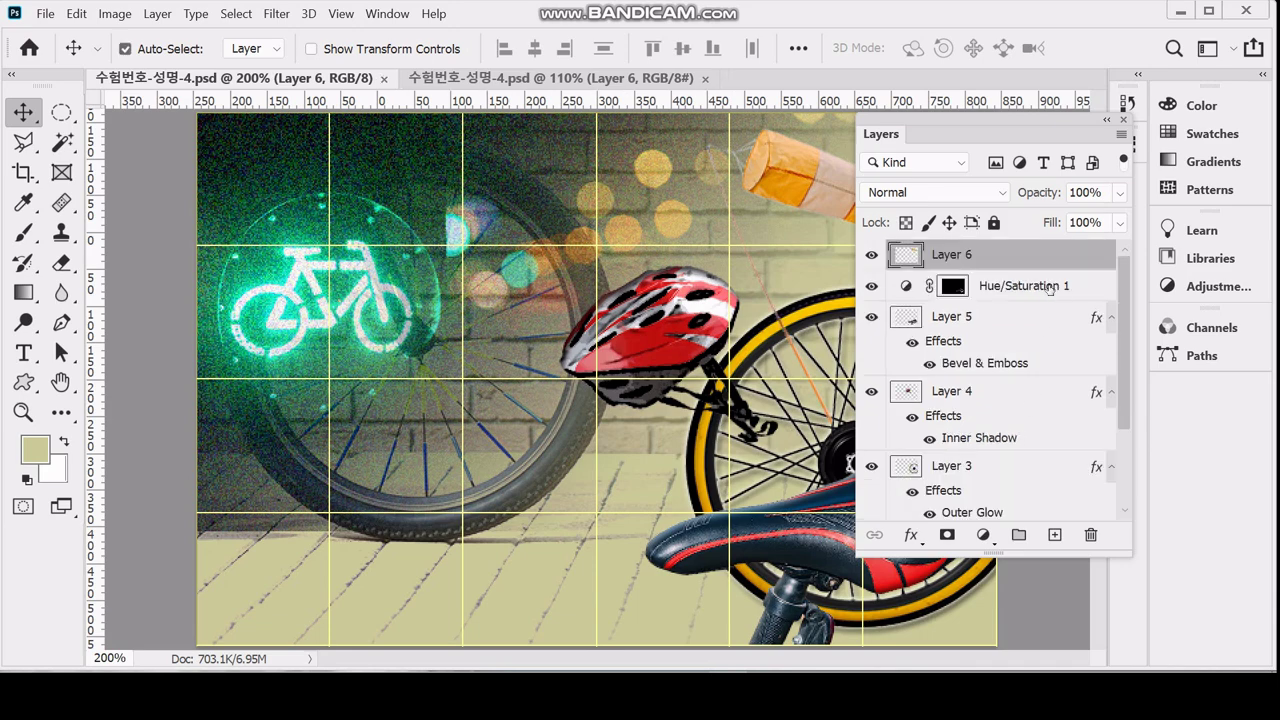
{"action": "key", "text": "ctrl+bracketleft"}
{"action": "key", "text": "ctrl+bracketleft"}
{"action": "key", "text": "ctrl+bracketleft"}
{"action": "key", "text": "ctrl+bracketleft"}
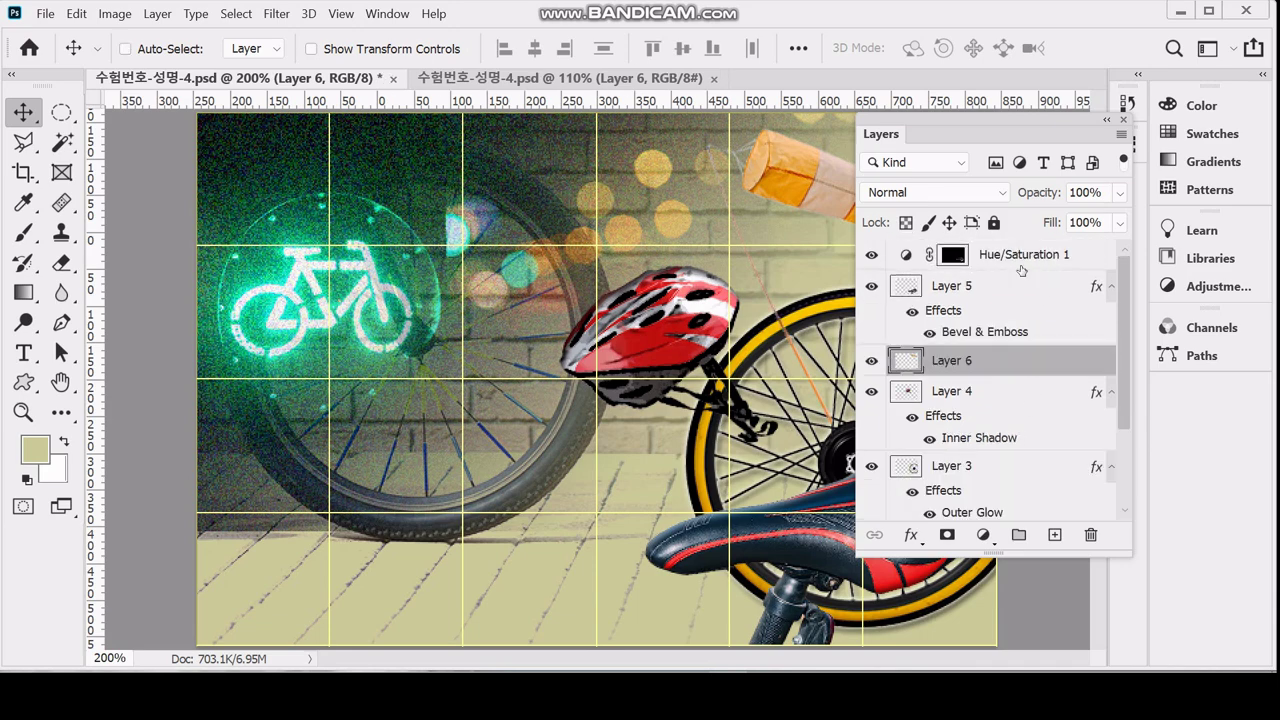
{"action": "key", "text": "ctrl"}
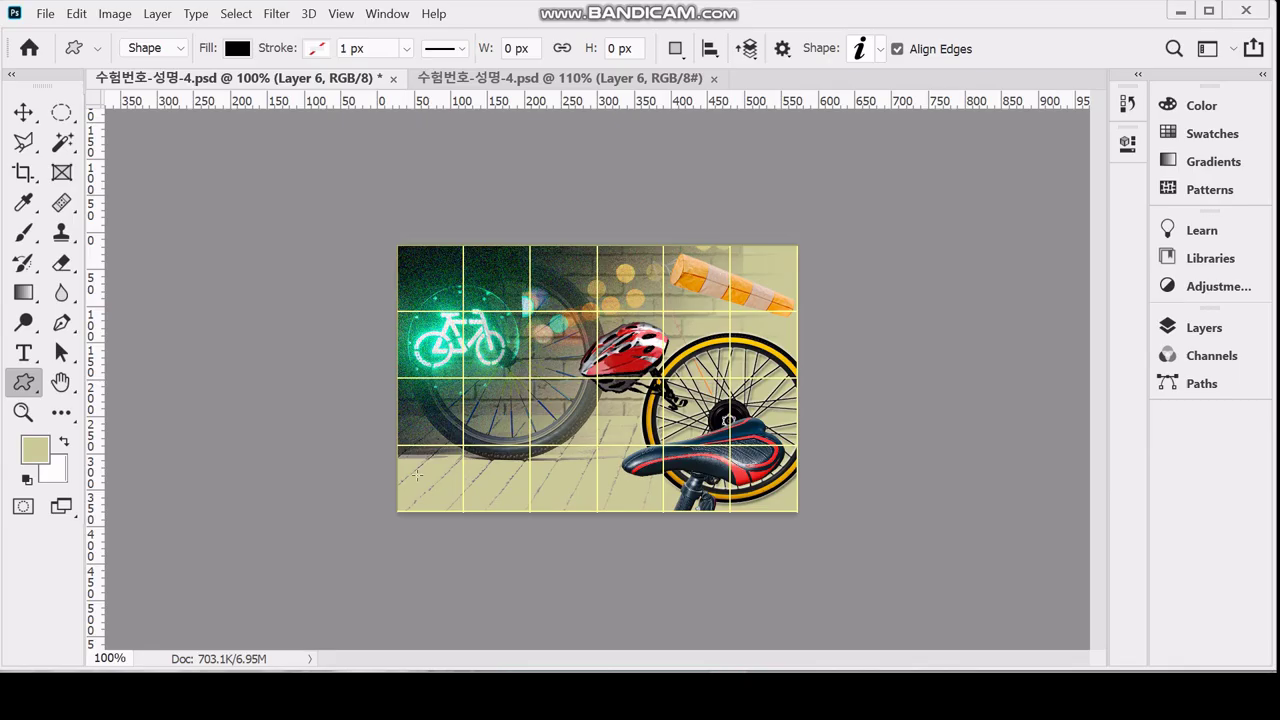
Draw the Lakes and Hills wave custom shape, Shape 387, about 427 x 63 px along the canvas's lower left, reaching the saddle
{"action": "right_click", "coordinate": [24, 382]}
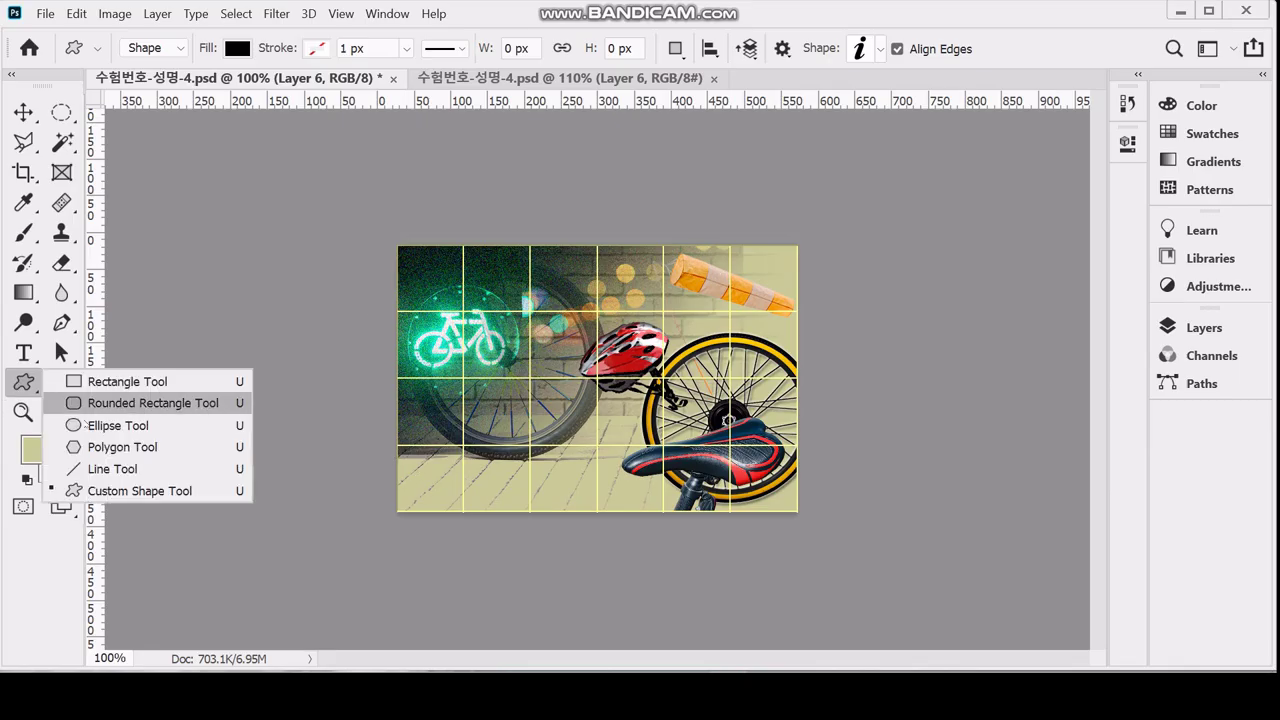
{"action": "left_click", "coordinate": [116, 494]}
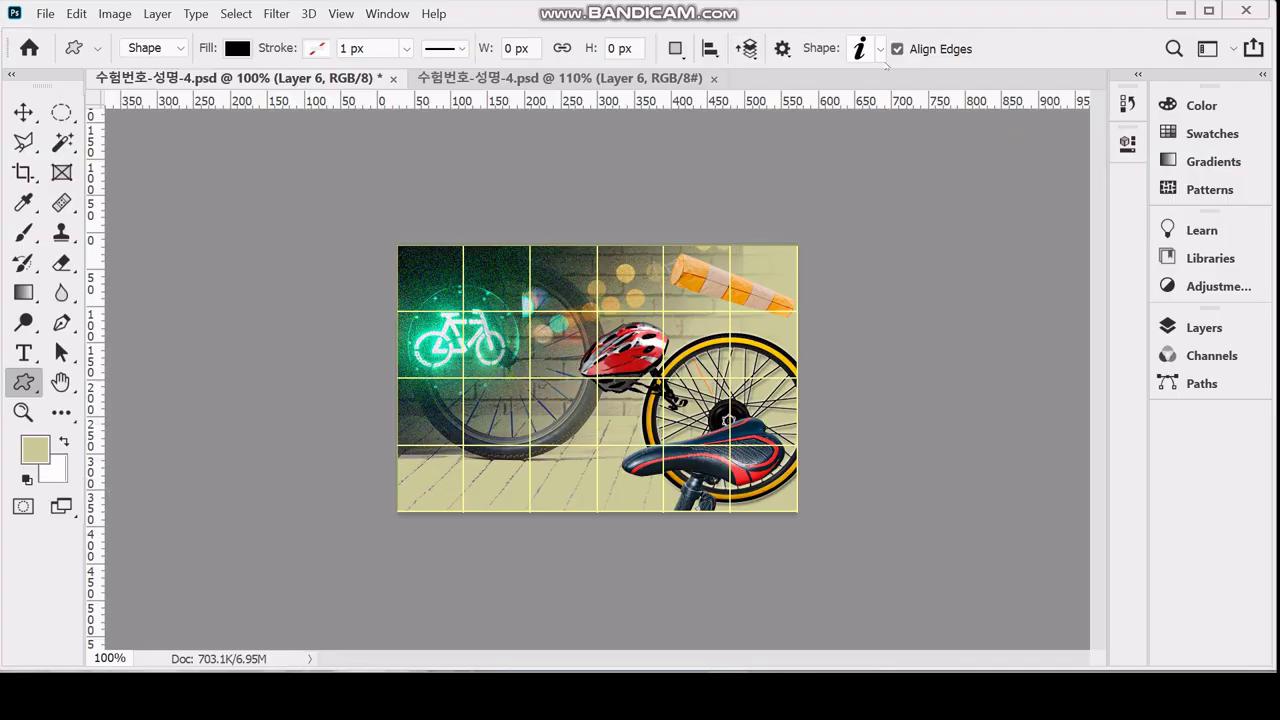
{"action": "left_click", "coordinate": [882, 56]}
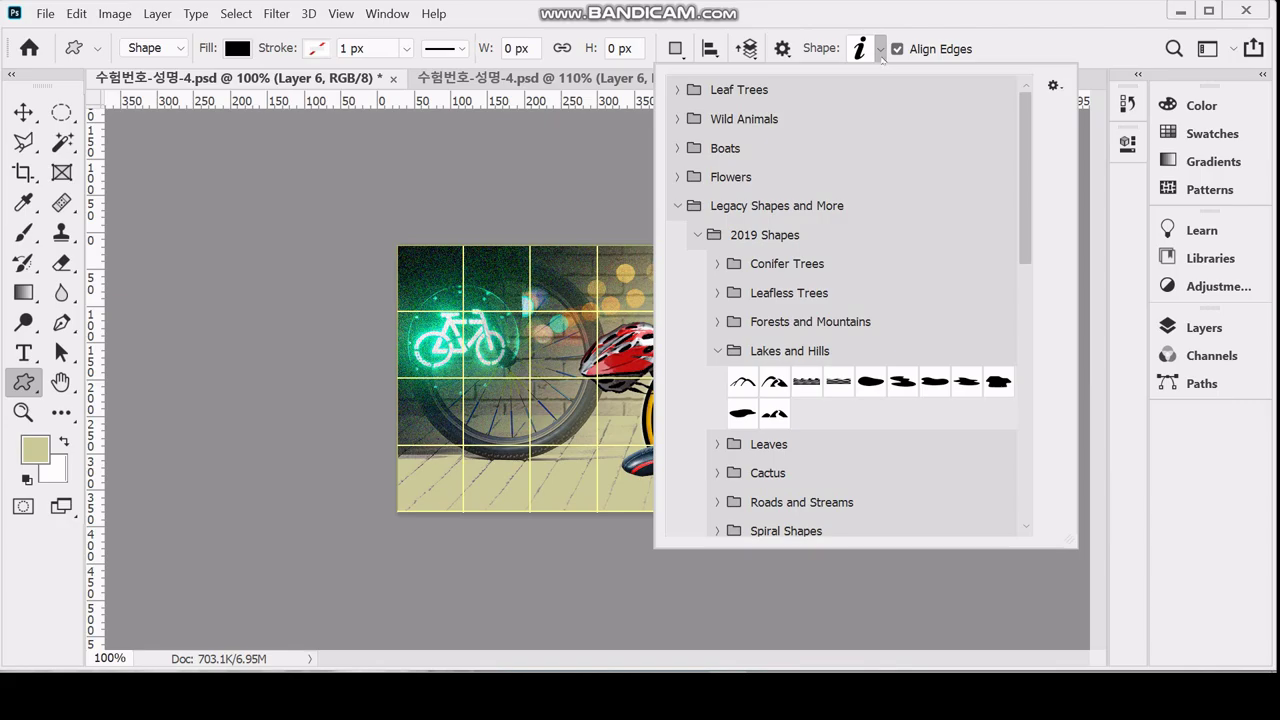
{"action": "left_click", "coordinate": [675, 206]}
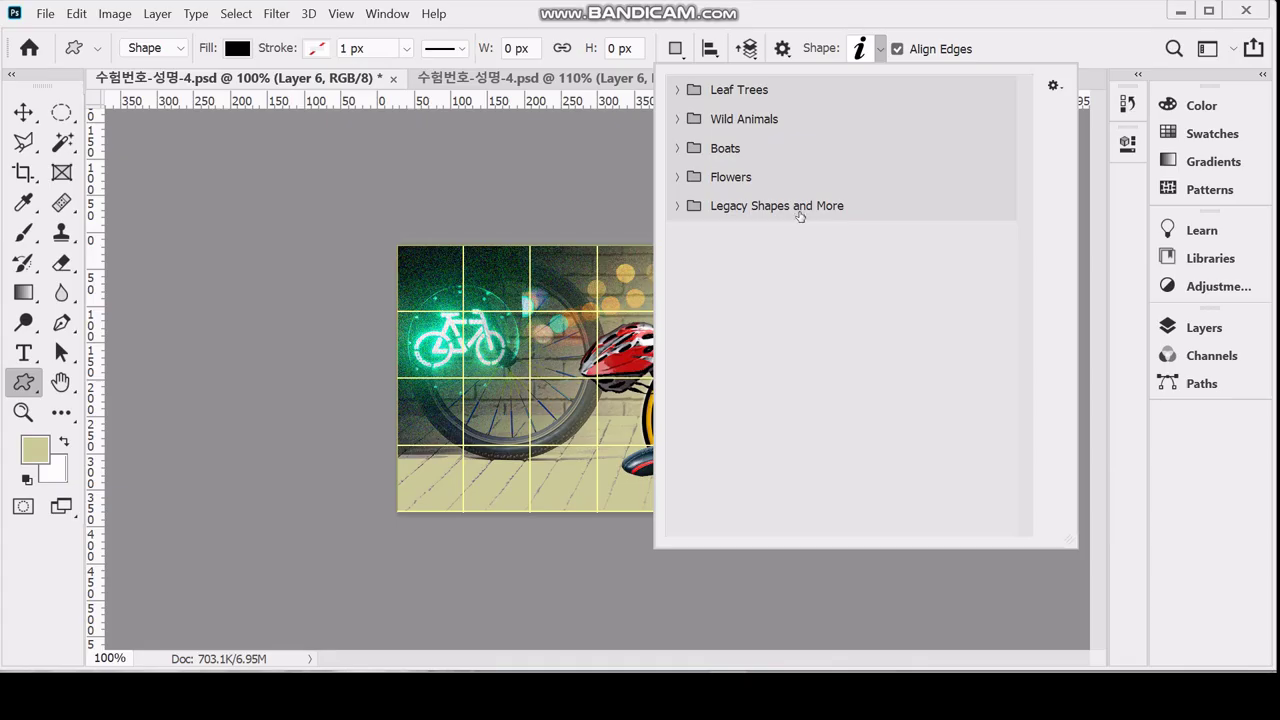
{"action": "left_click", "coordinate": [677, 206]}
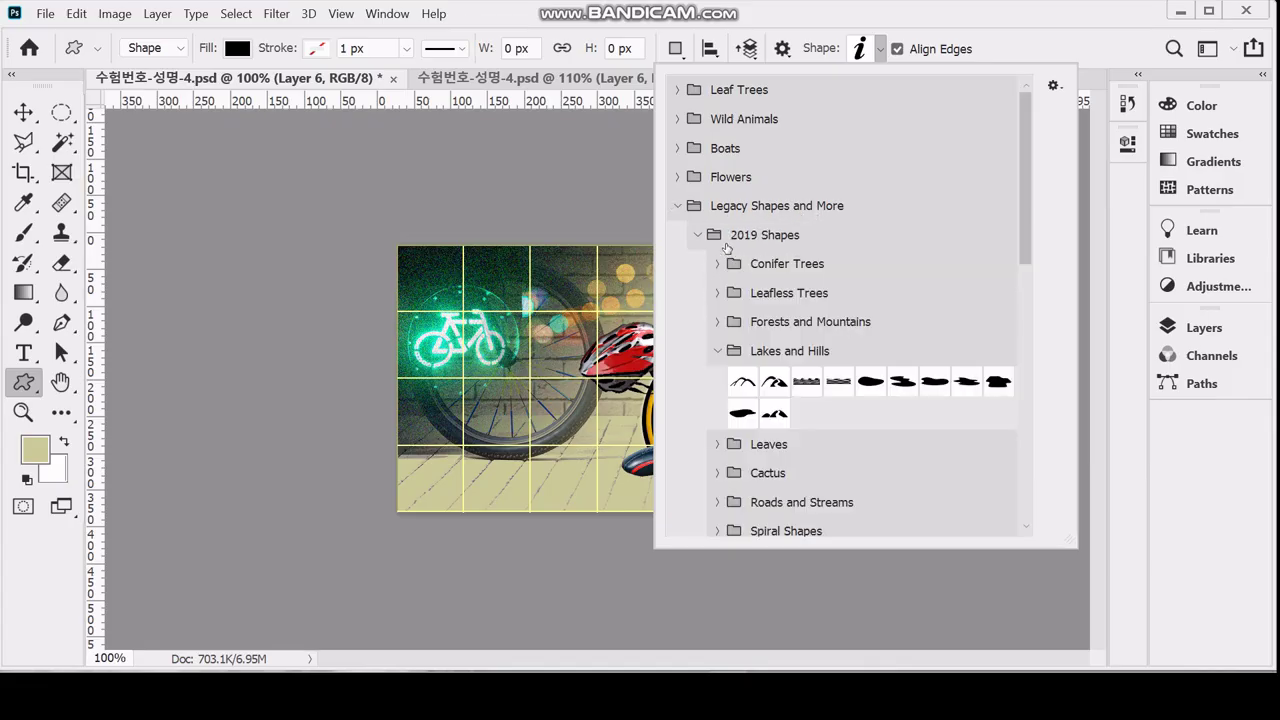
{"action": "left_click", "coordinate": [805, 385]}
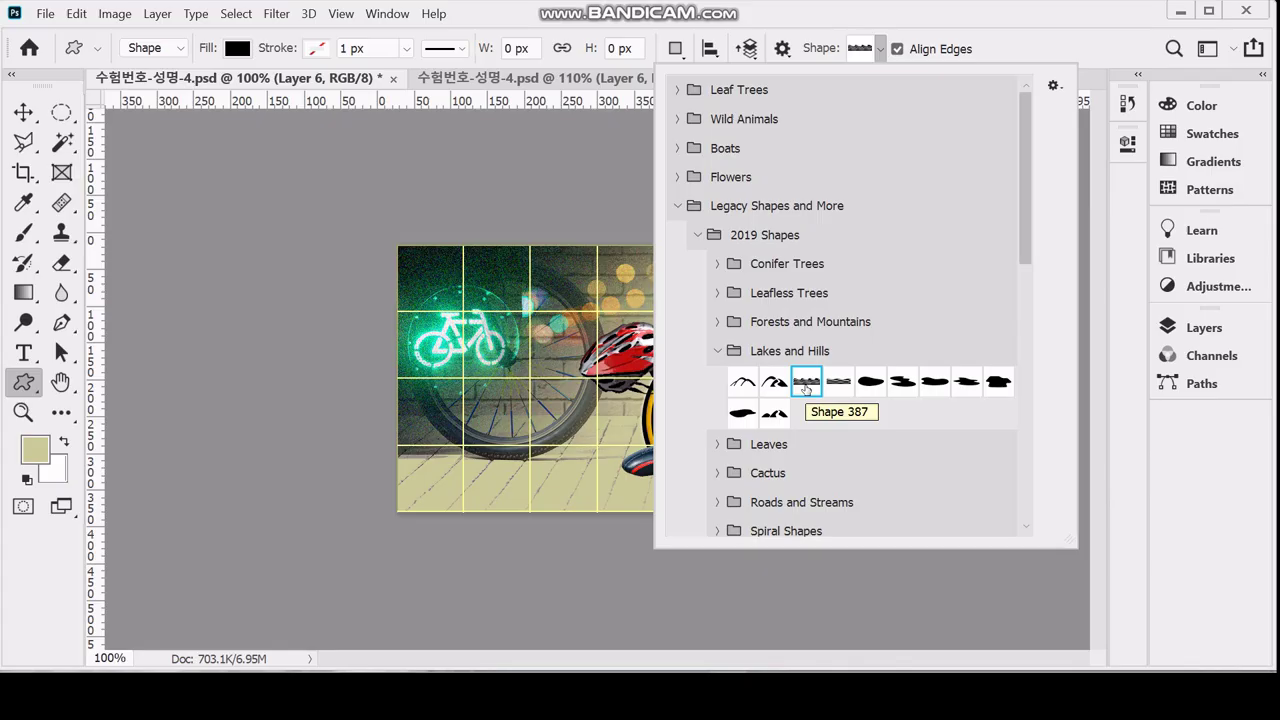
{"action": "left_click", "coordinate": [820, 22]}
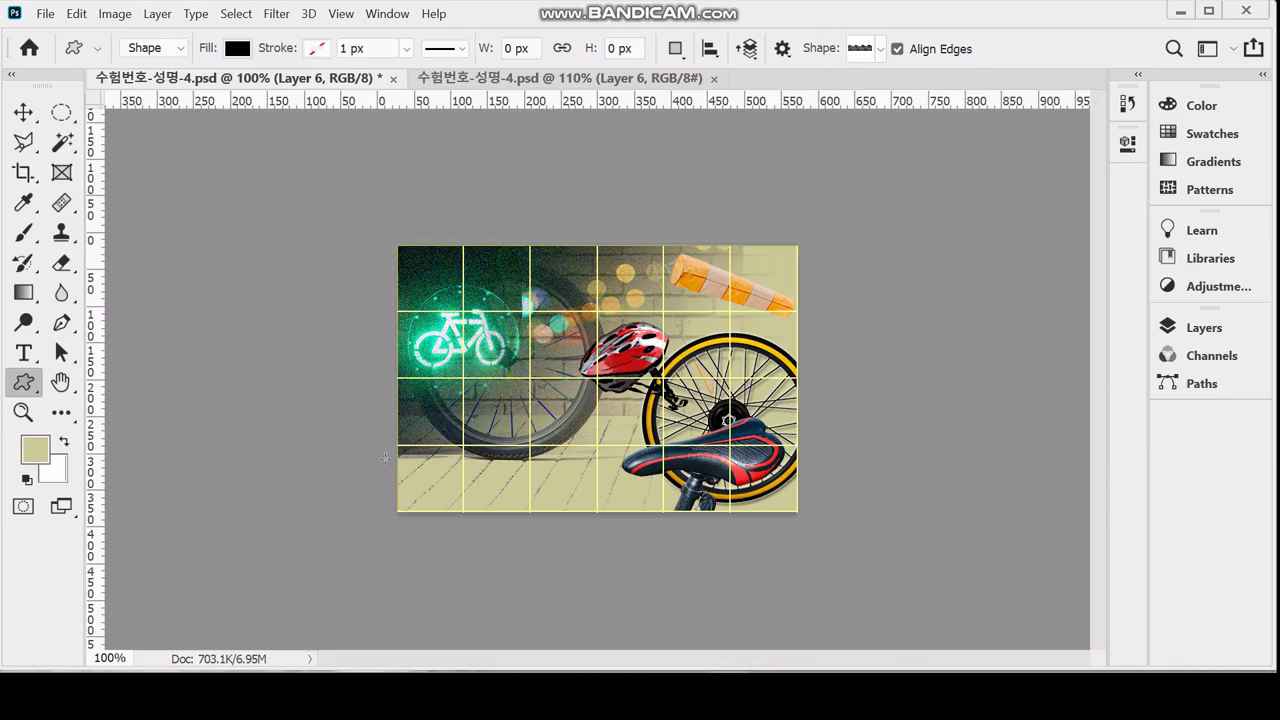
{"action": "left_click_drag", "start_coordinate": [385, 458], "coordinate": [651, 498]}
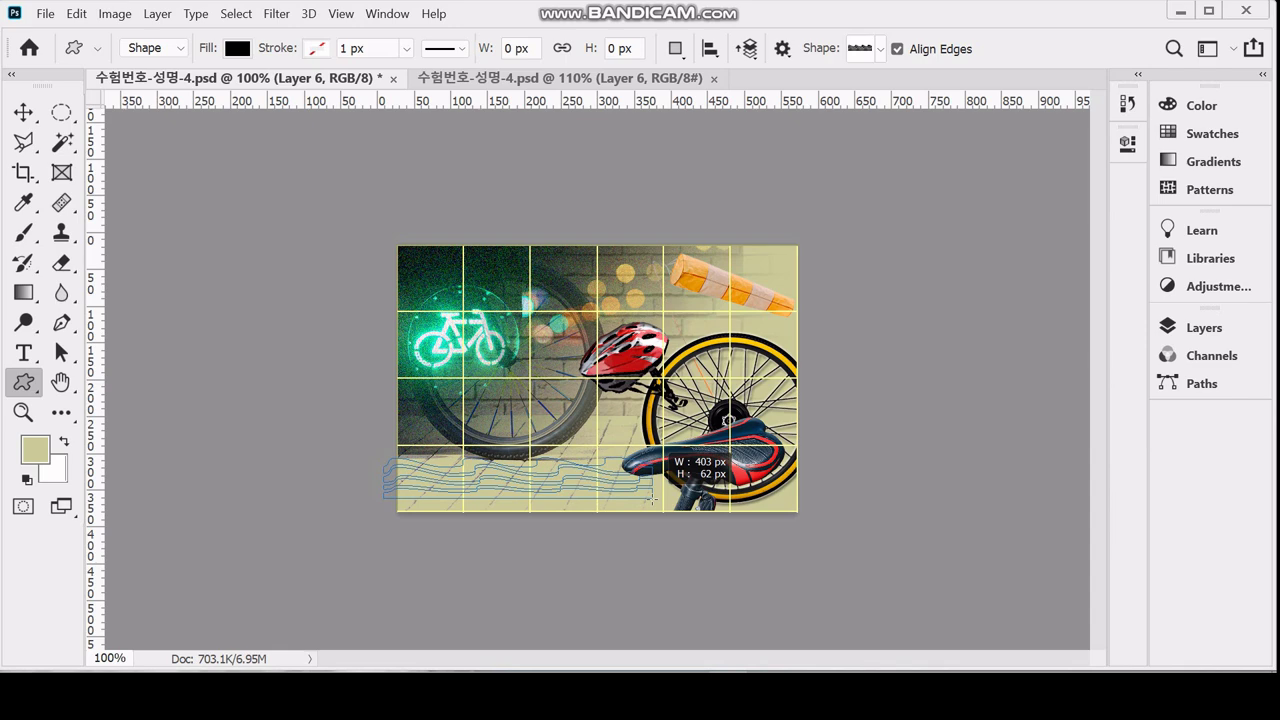
{"action": "left_click_drag", "start_coordinate": [651, 498], "coordinate": [668, 499]}
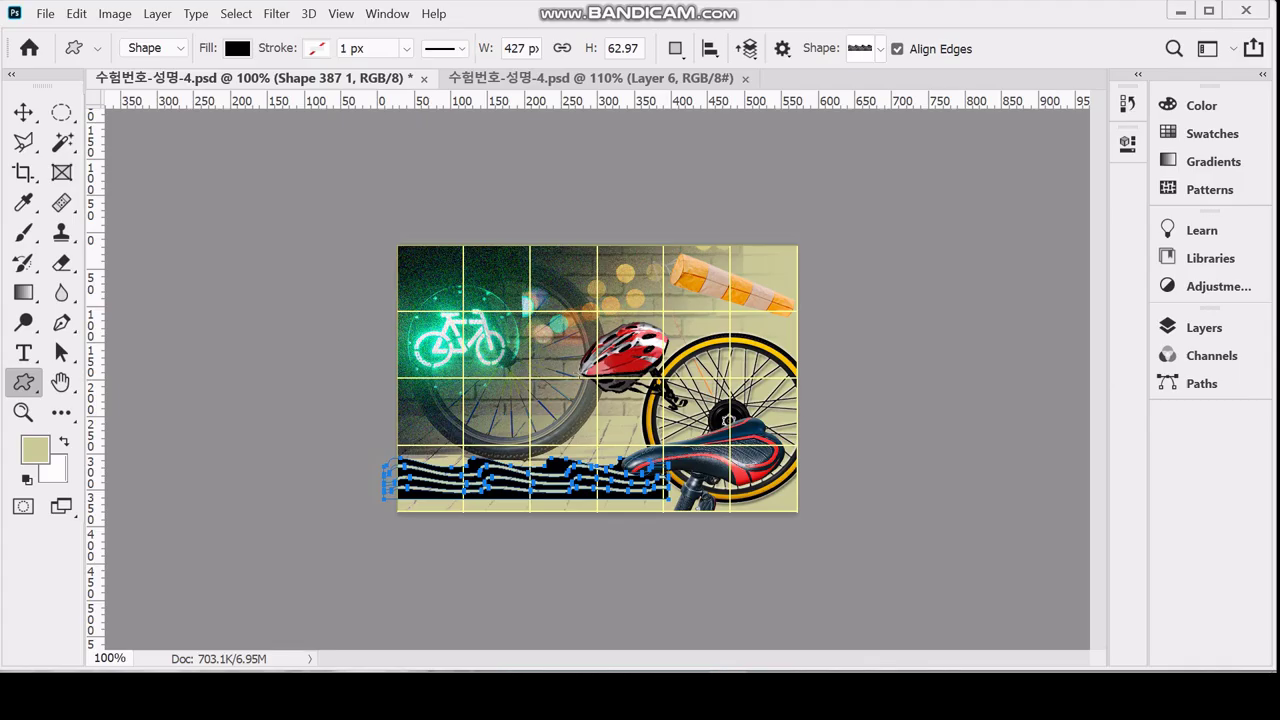
Set the wave shape's fill colour to 9fc
{"action": "left_click", "coordinate": [1185, 327]}
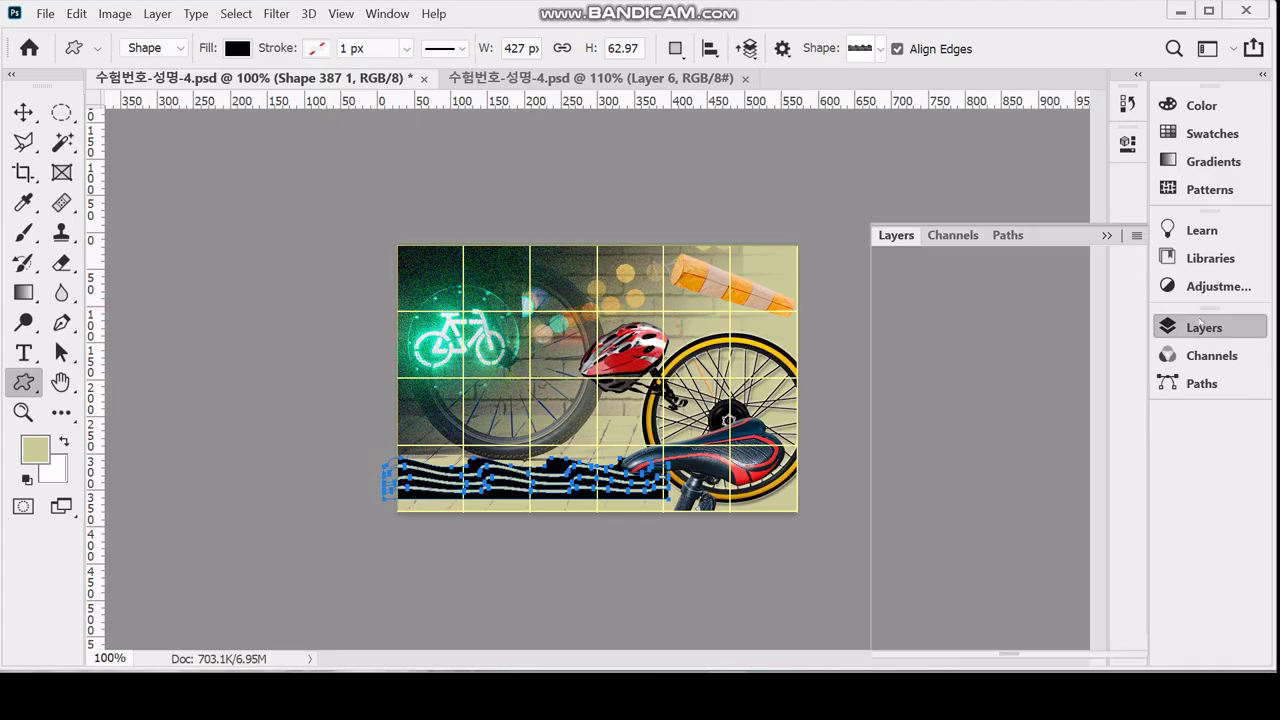
{"action": "scroll", "coordinate": [1120, 545], "scroll_direction": "down", "scroll_amount": 2}
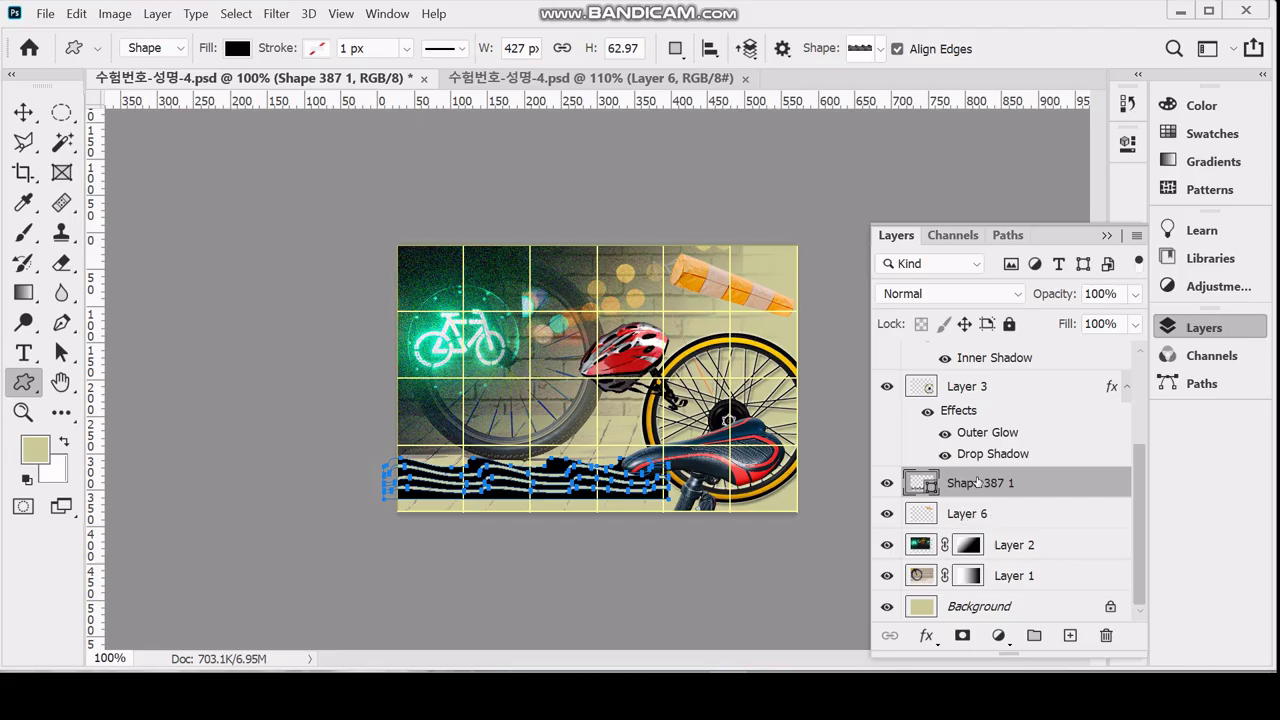
{"action": "left_click", "coordinate": [1190, 328]}
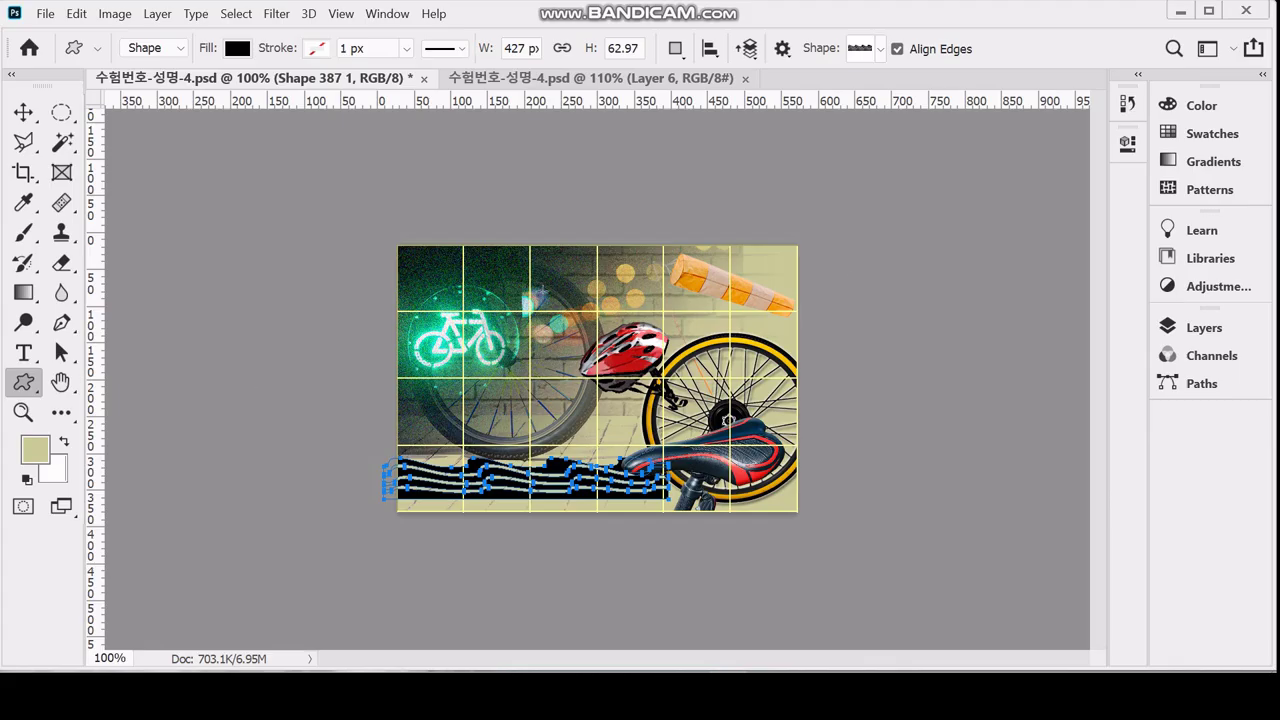
{"action": "left_click", "coordinate": [1209, 330]}
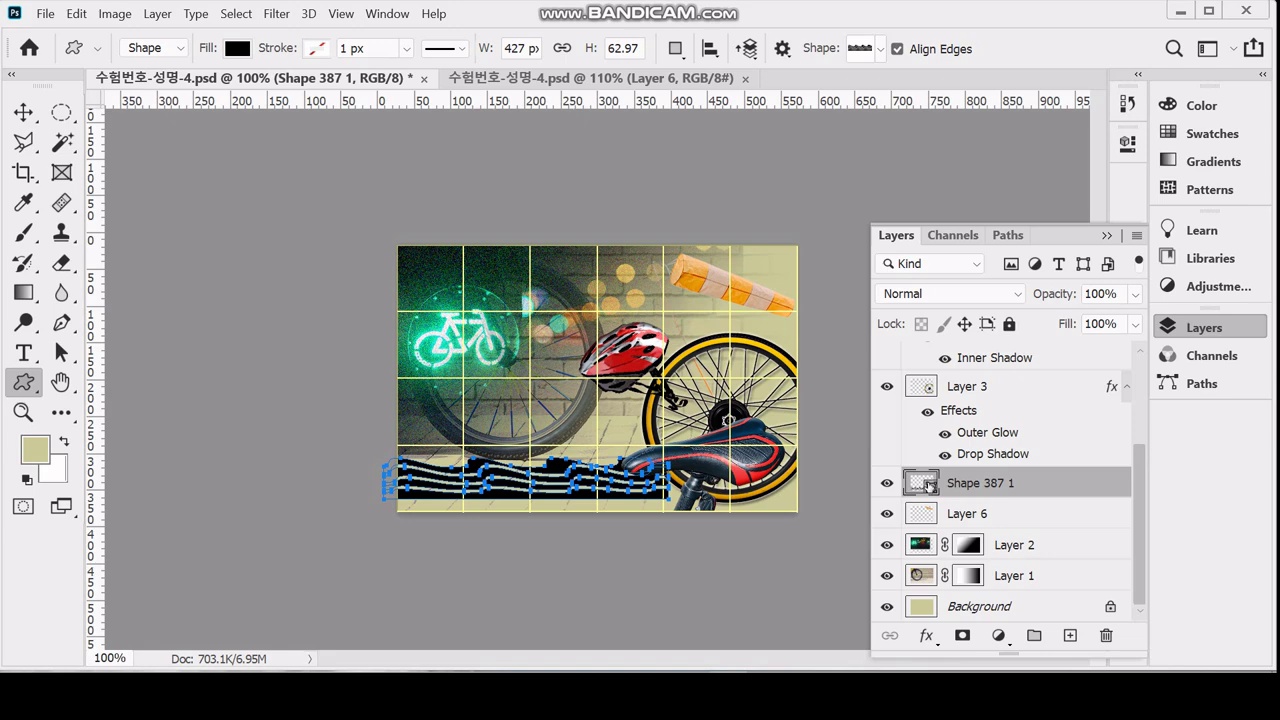
{"action": "double_click", "coordinate": [929, 485]}
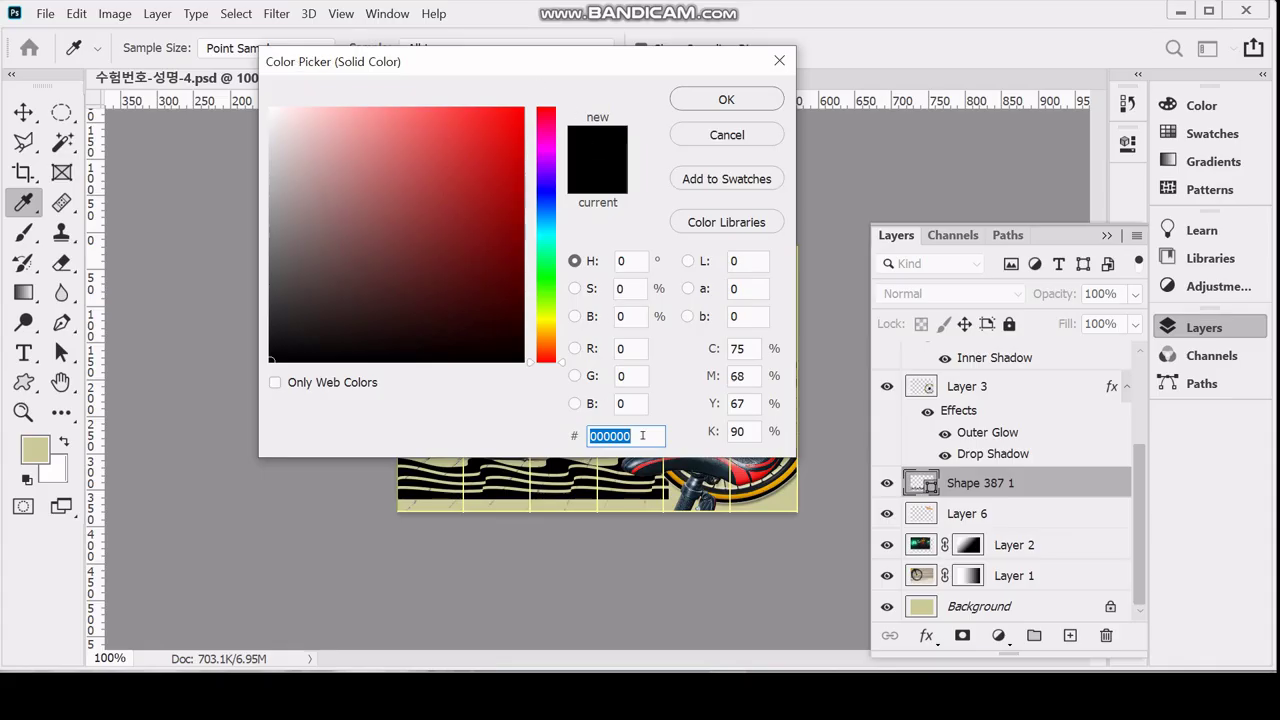
{"action": "type", "text": "9fc"}
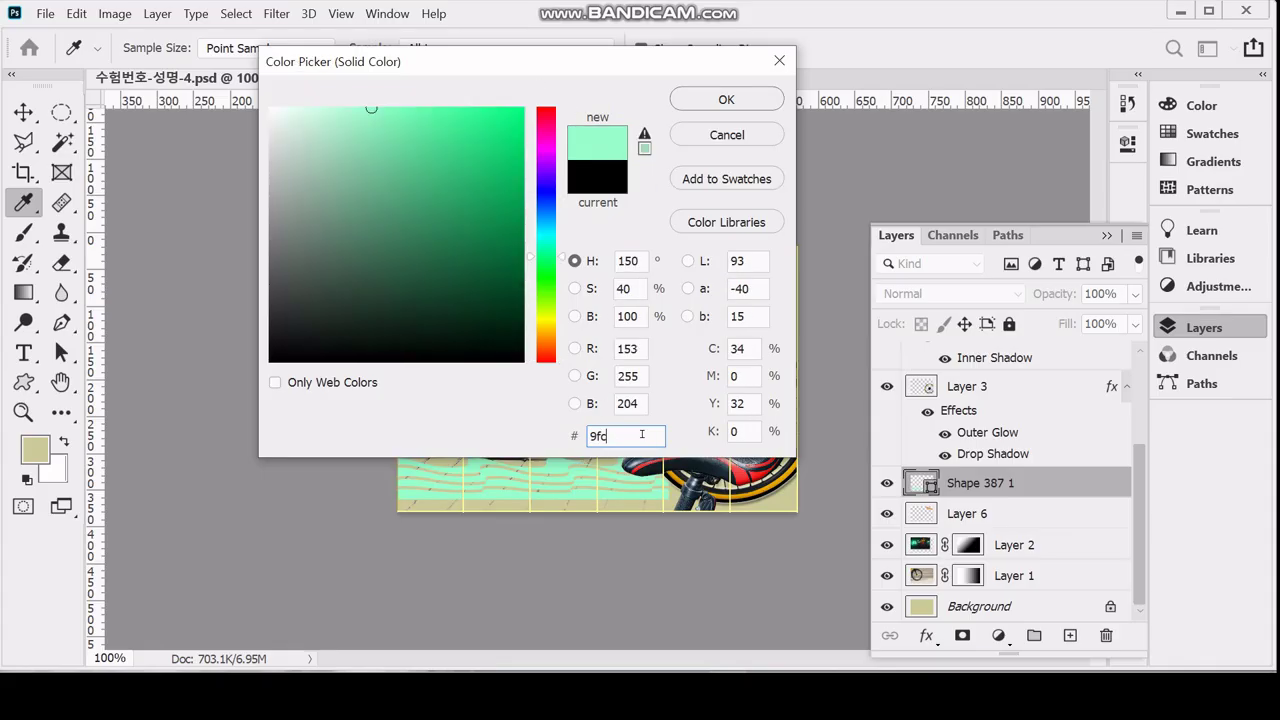
{"action": "key", "text": "Return"}
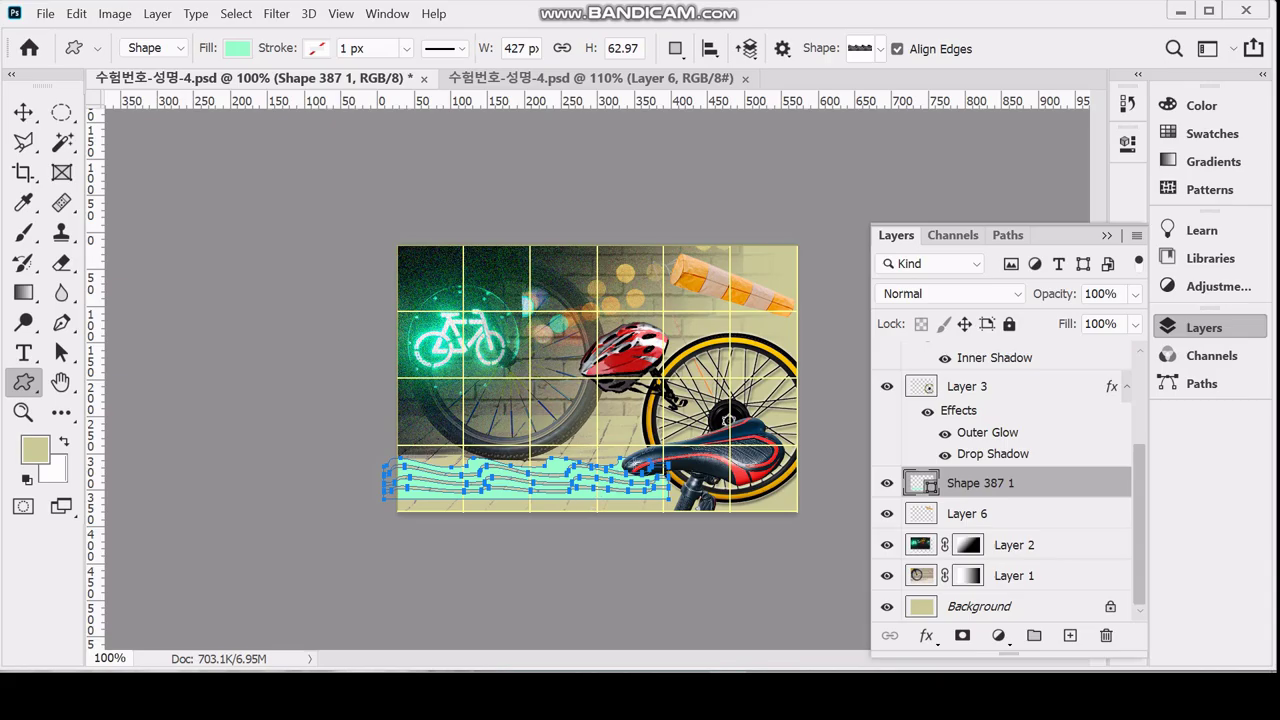
Flip the mint wave shape vertically in place
{"action": "key", "text": "ctrl+t"}
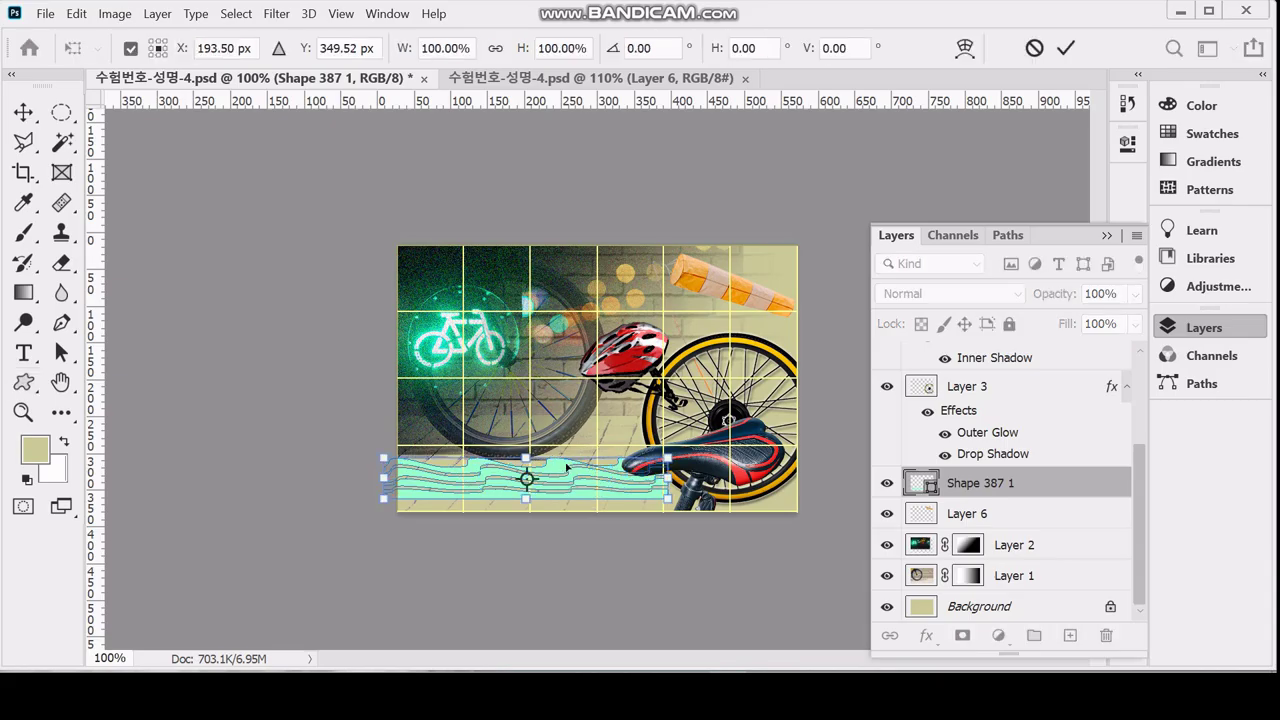
{"action": "right_click", "coordinate": [566, 467]}
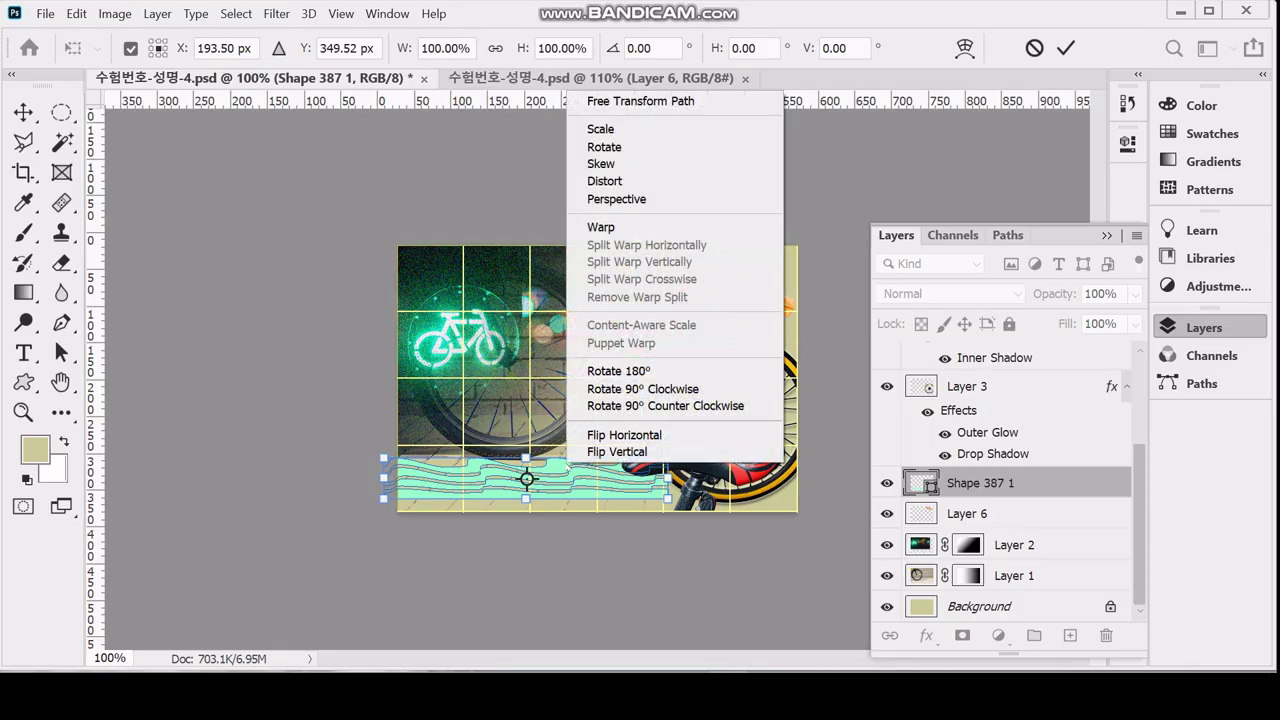
{"action": "left_click", "coordinate": [608, 452]}
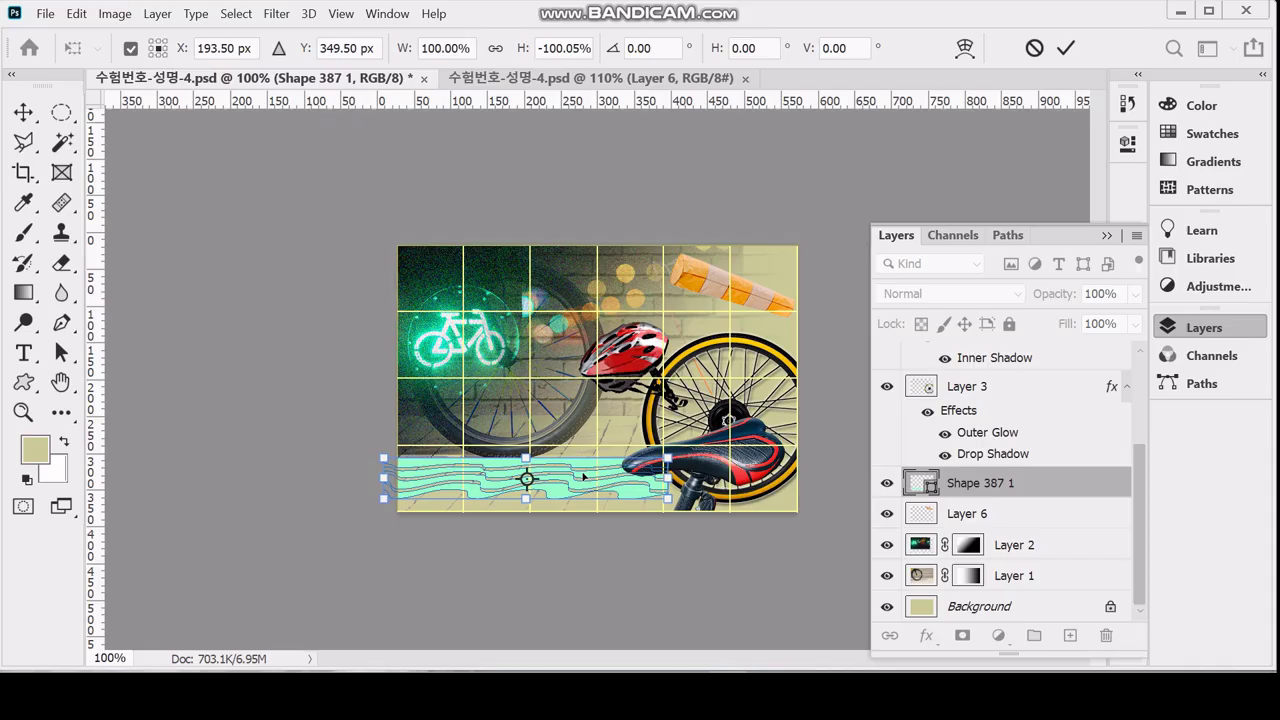
{"action": "key", "text": "Return"}
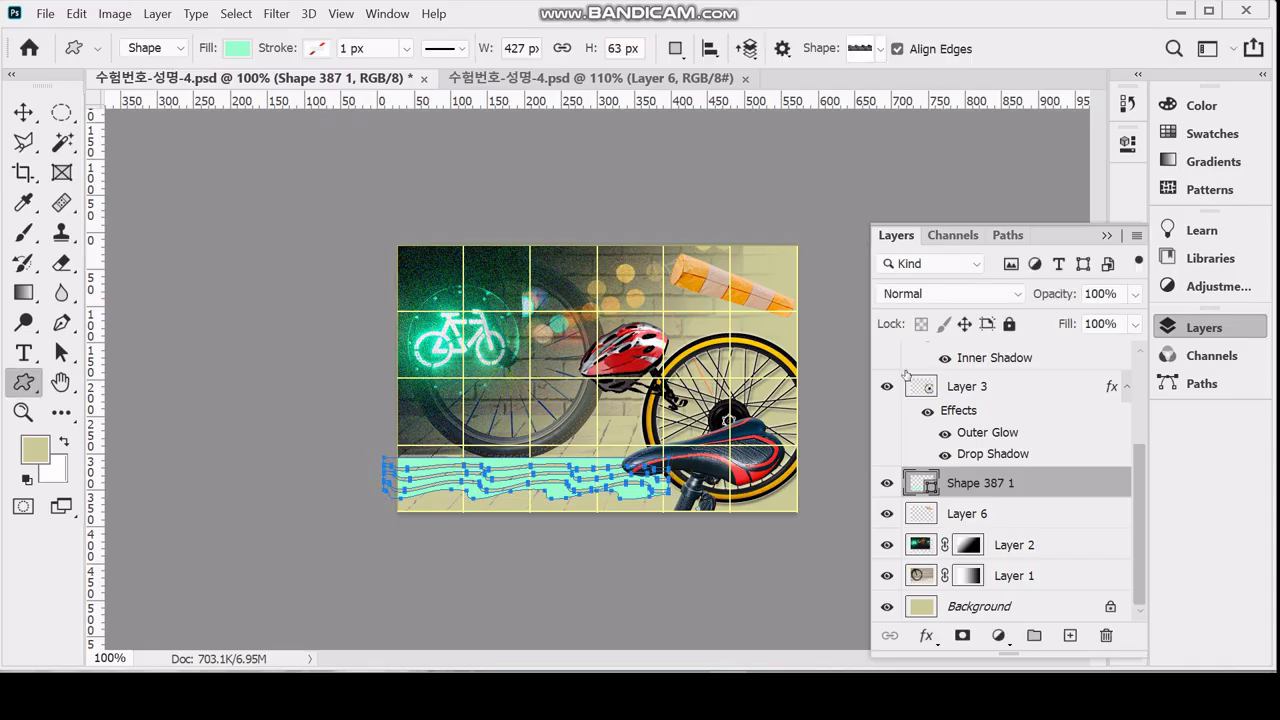
Set the mint wave layer's opacity to 80% and add an Inner Glow with 6% choke and 3 px size
{"action": "left_click", "coordinate": [1040, 293]}
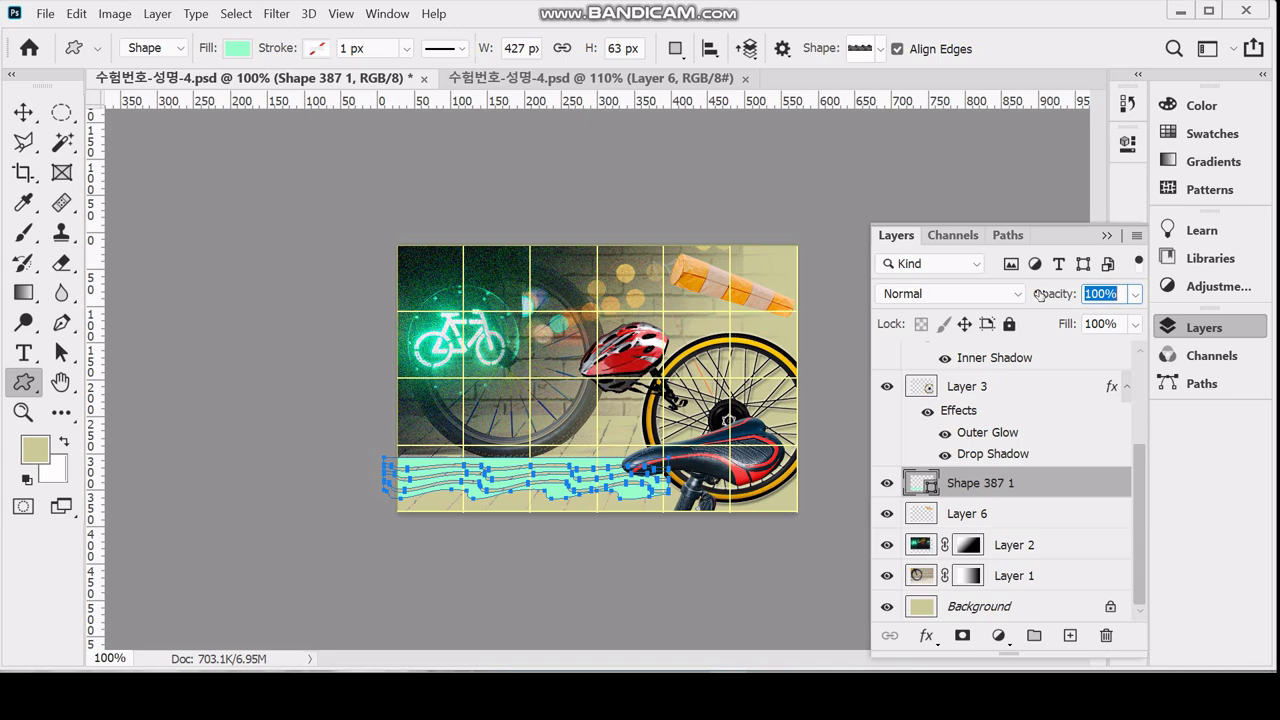
{"action": "type", "text": "80"}
{"action": "key", "text": "Return"}
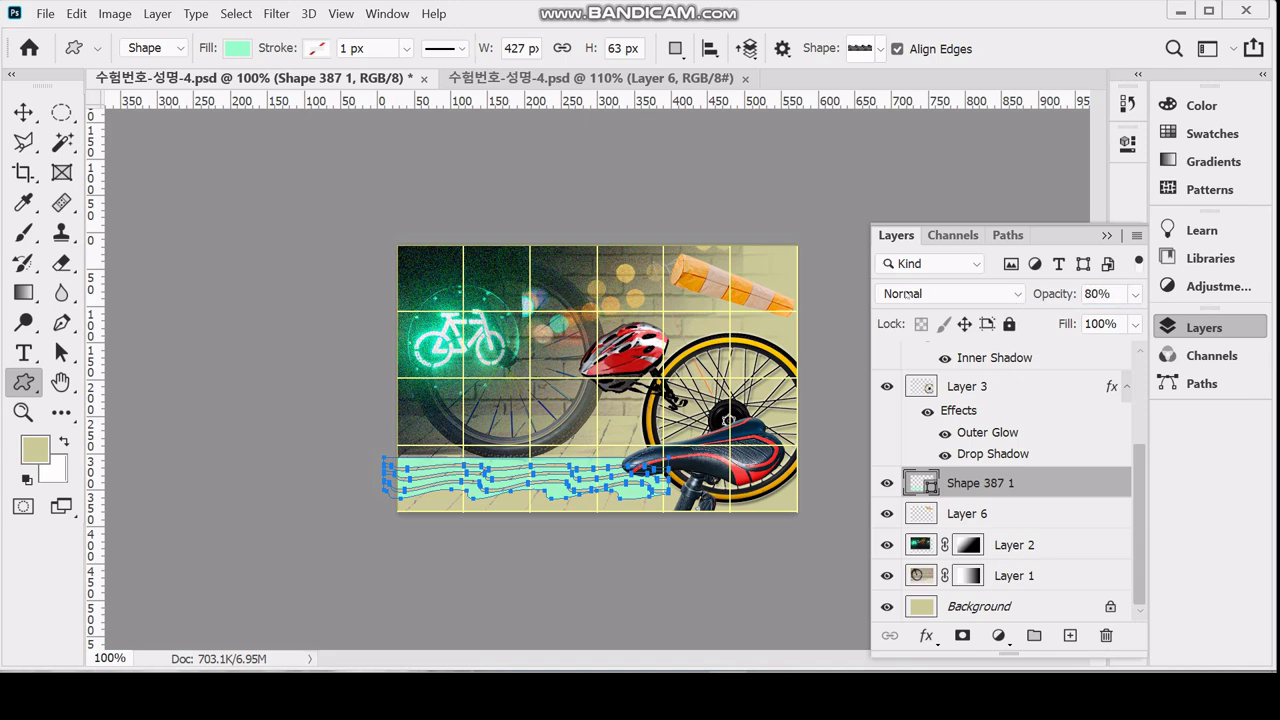
{"action": "left_click", "coordinate": [930, 637]}
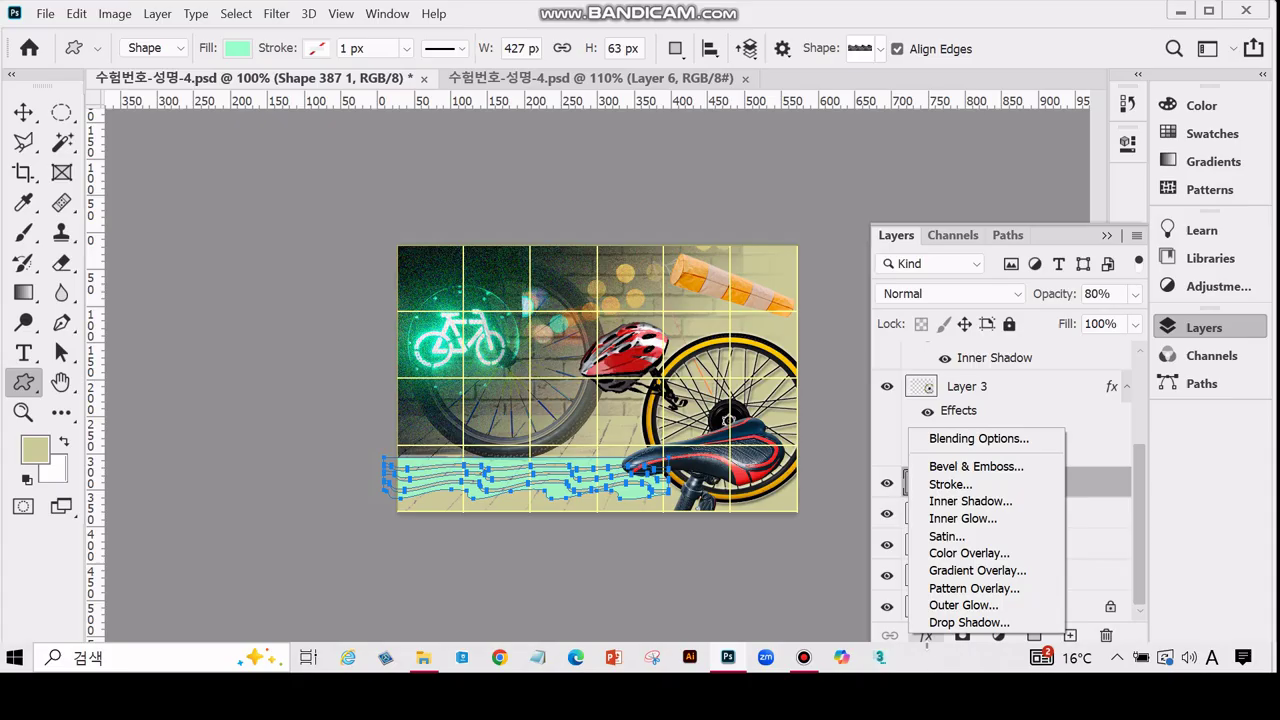
{"action": "left_click", "coordinate": [962, 518]}
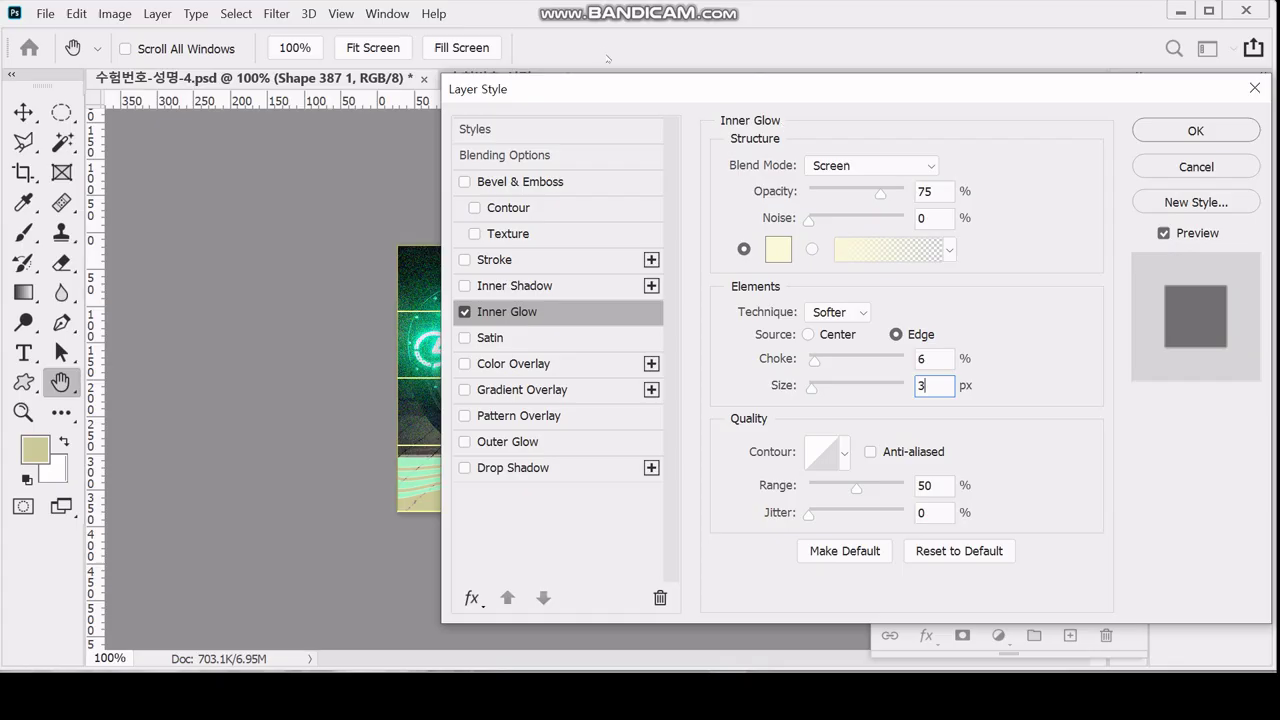
{"action": "left_click_drag", "start_coordinate": [590, 94], "coordinate": [625, 96]}
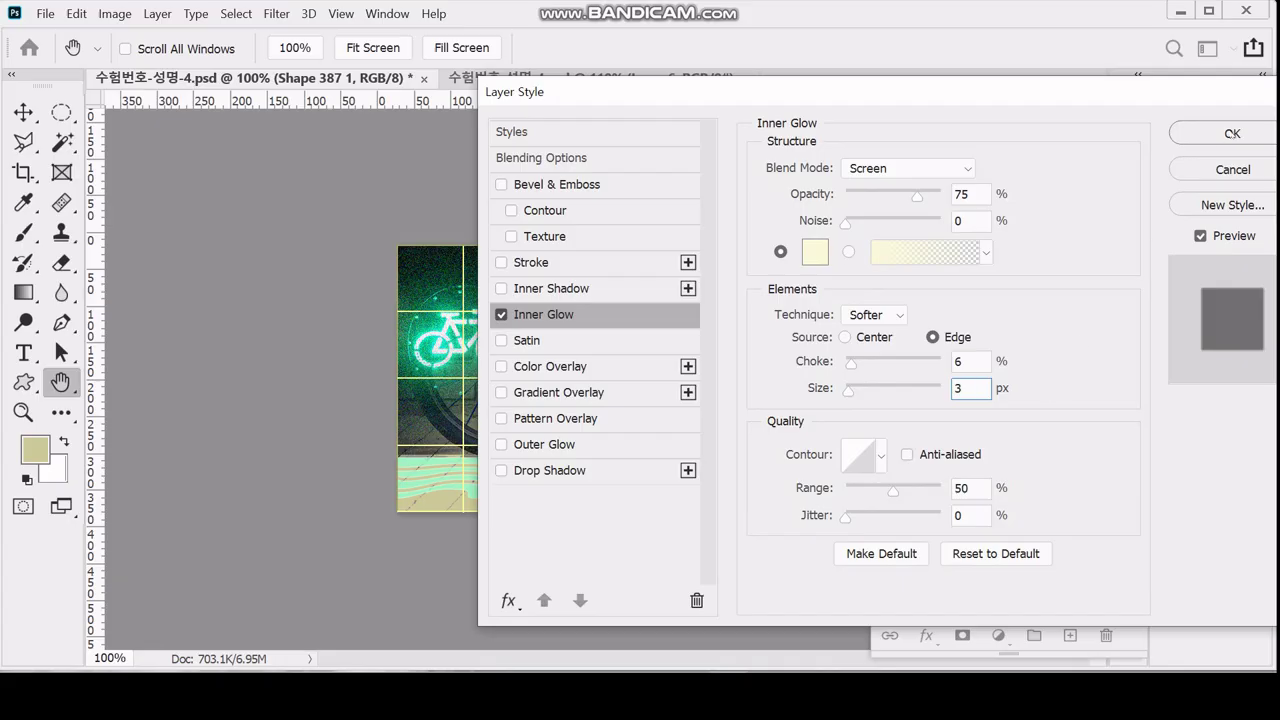
{"action": "left_click", "coordinate": [1232, 133]}
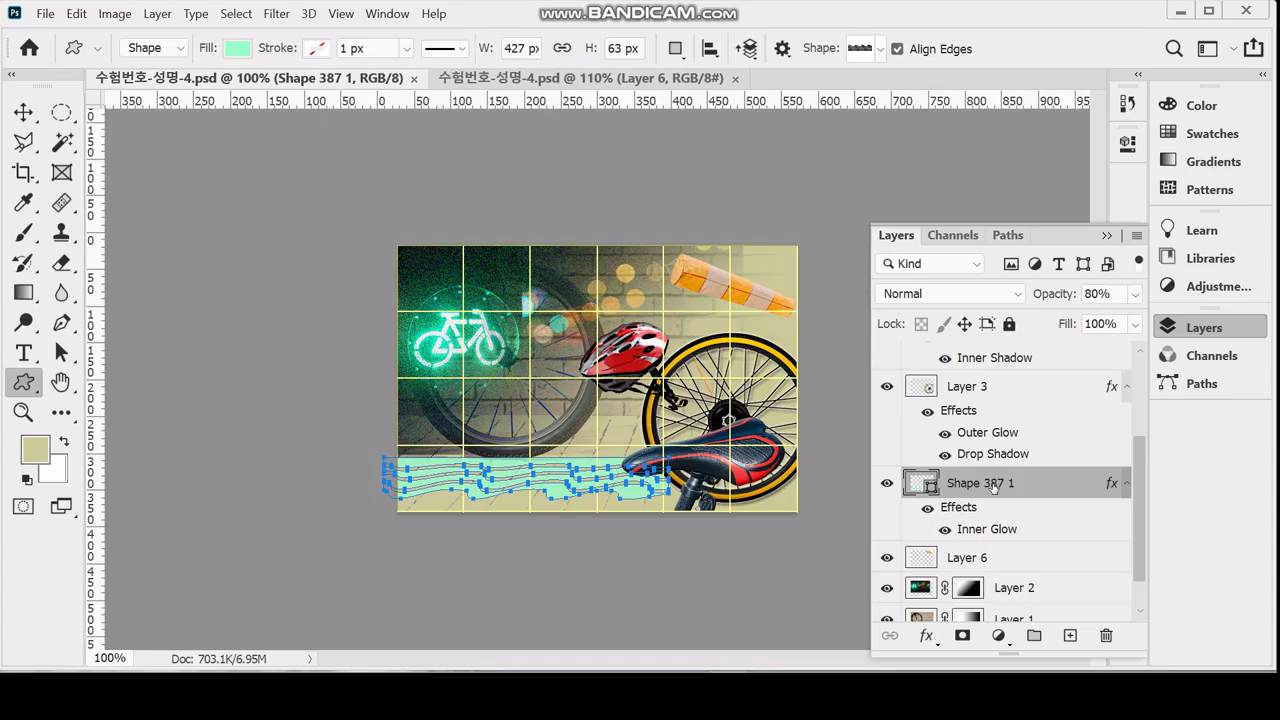
Duplicate the wave layer and place the copy behind the yellow-rimmed wheel, above the saddle, scaled to about 317 x 51 px
{"action": "key", "text": "ctrl+j"}
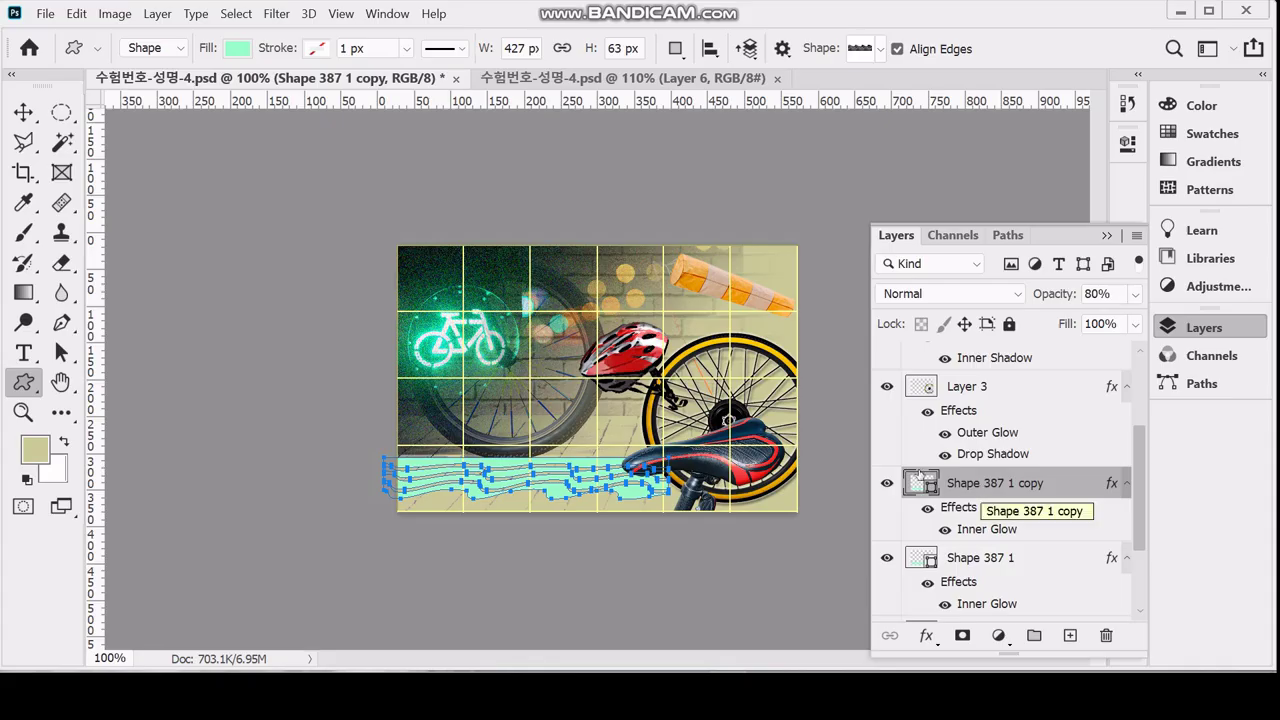
{"action": "key", "text": "ctrl+t"}
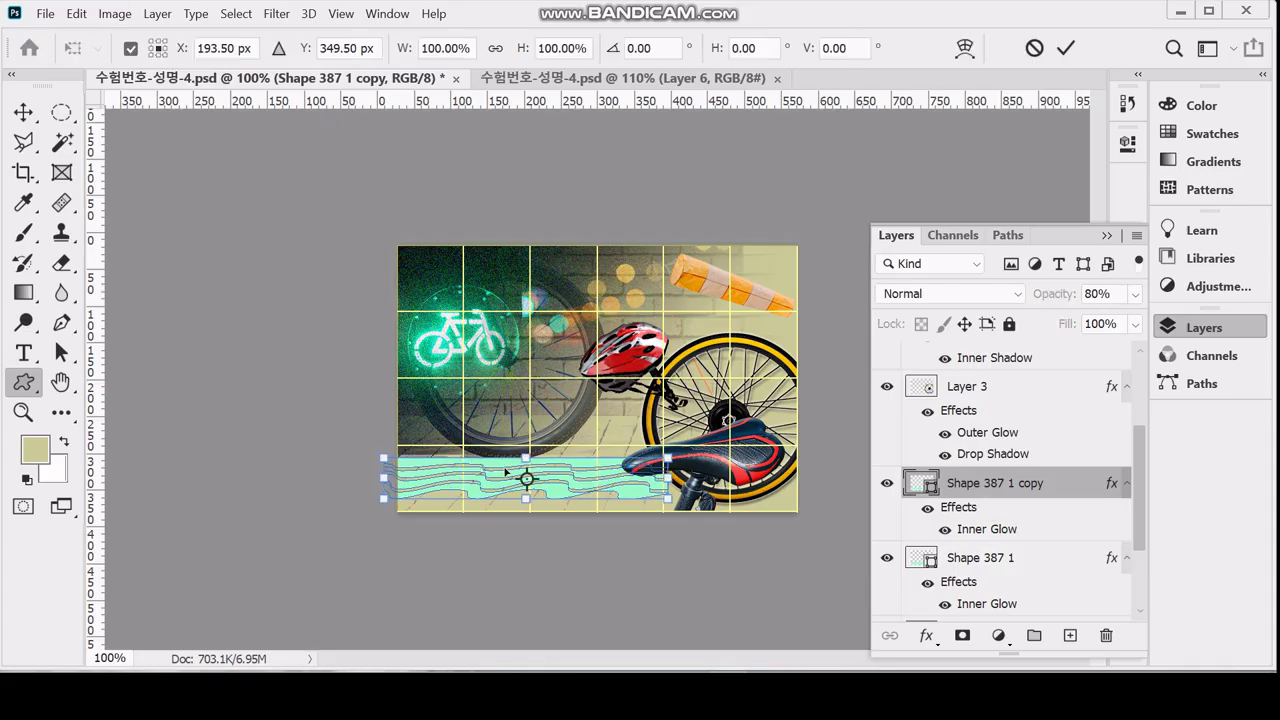
{"action": "left_click_drag", "start_coordinate": [523, 477], "coordinate": [655, 398]}
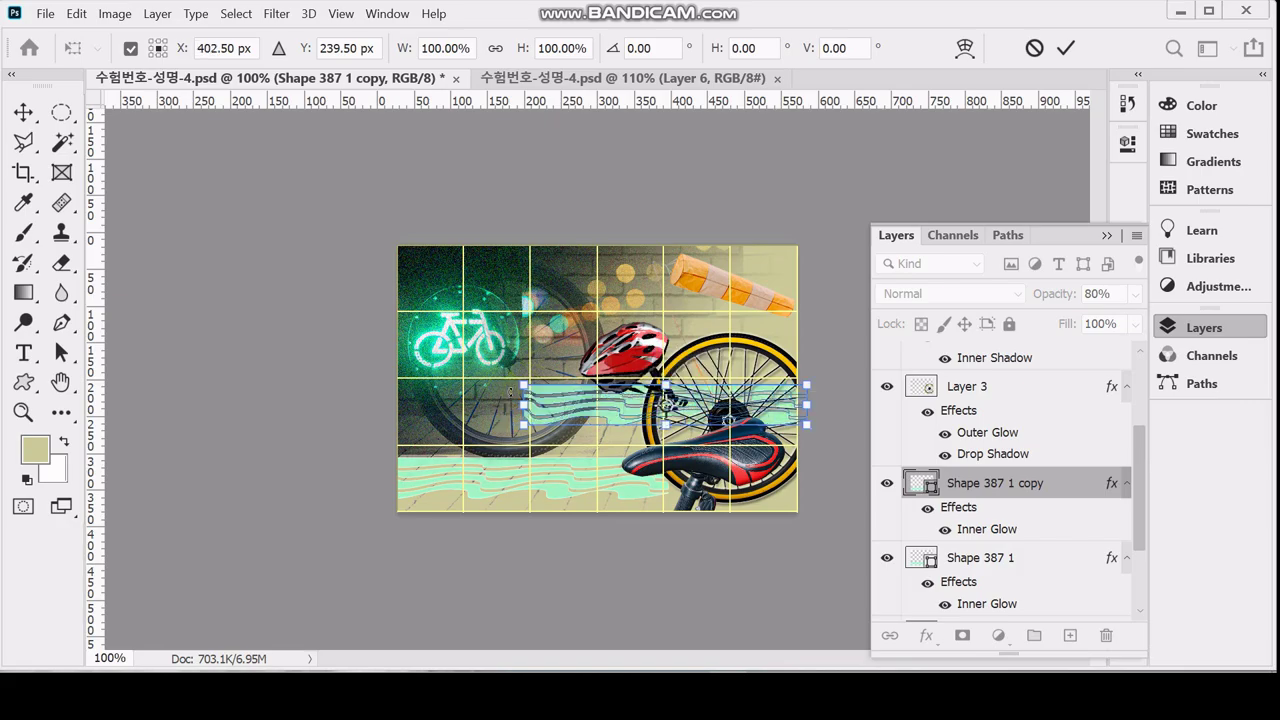
{"action": "left_click_drag", "start_coordinate": [524, 386], "coordinate": [600, 394]}
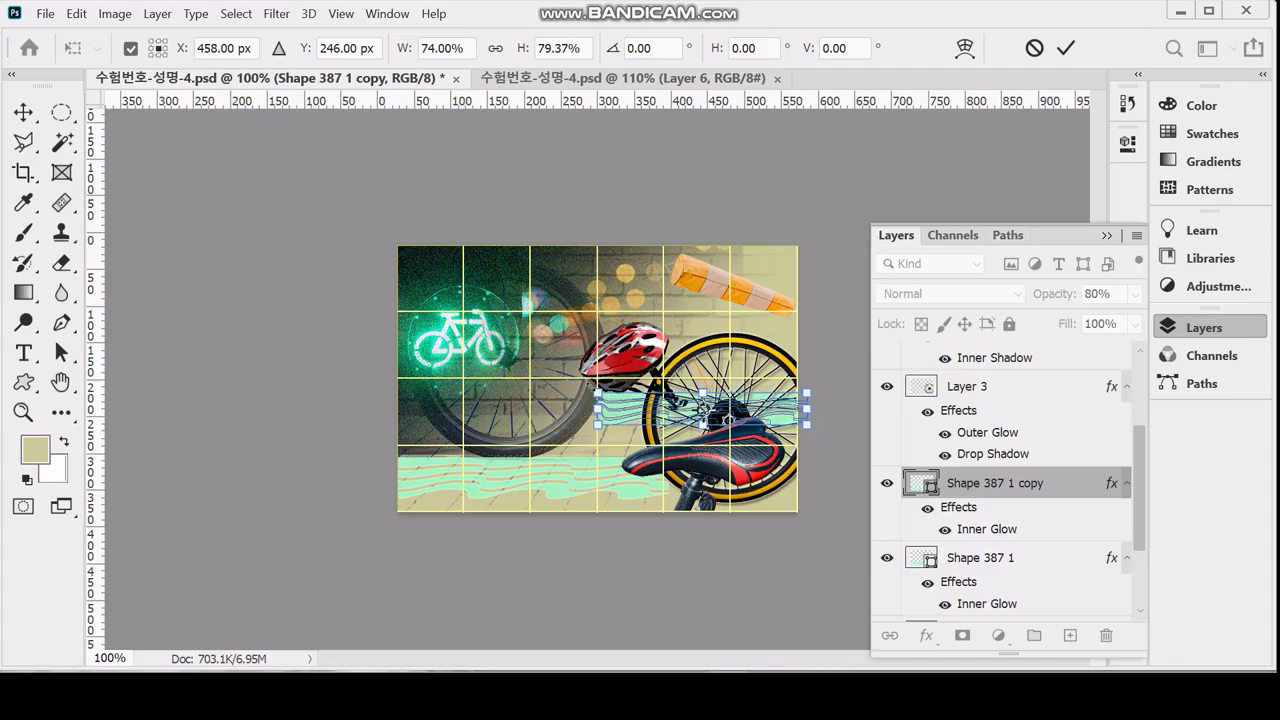
{"action": "key", "text": "Return"}
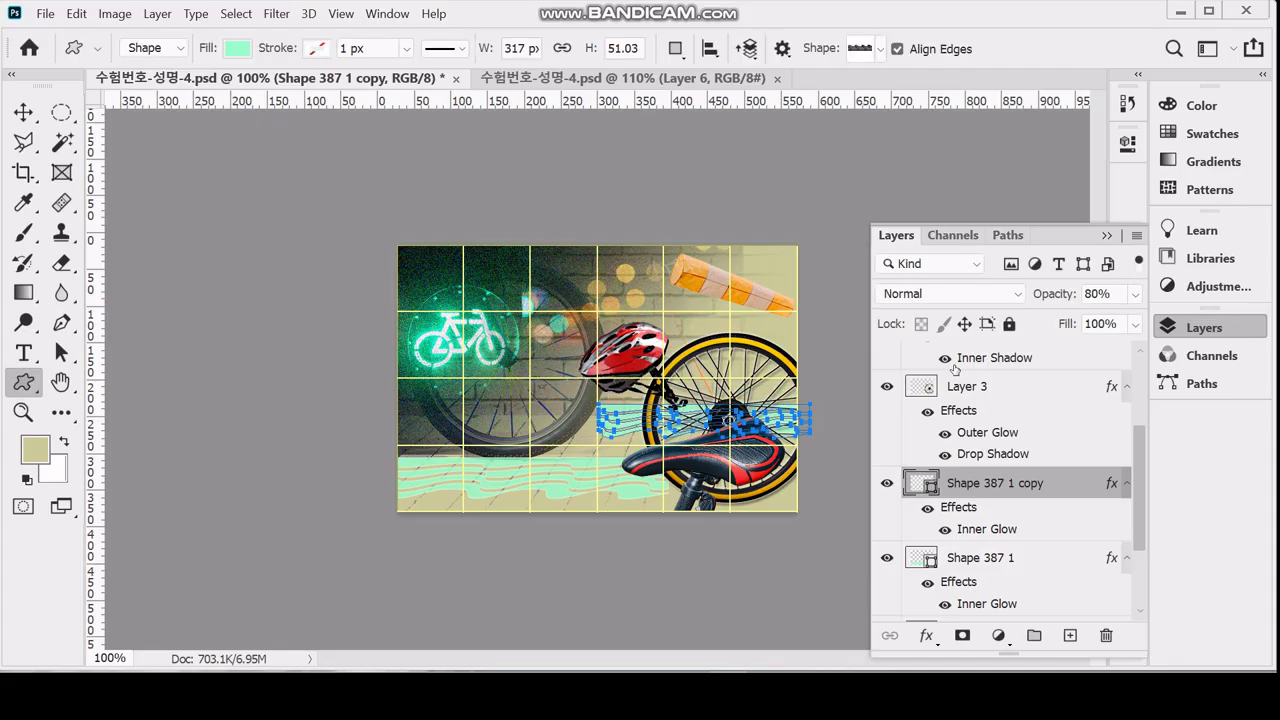
Set the smaller wave copy's fill colour to cff and save the document
{"action": "double_click", "coordinate": [921, 487]}
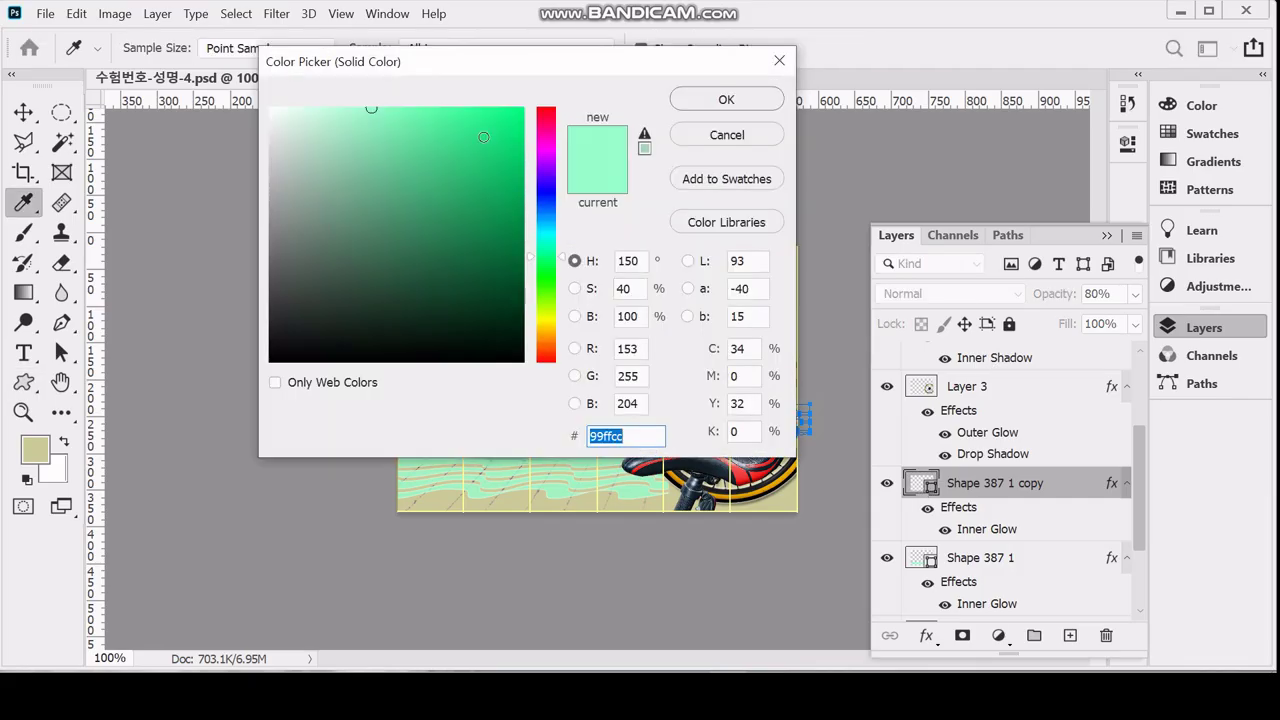
{"action": "type", "text": "cff"}
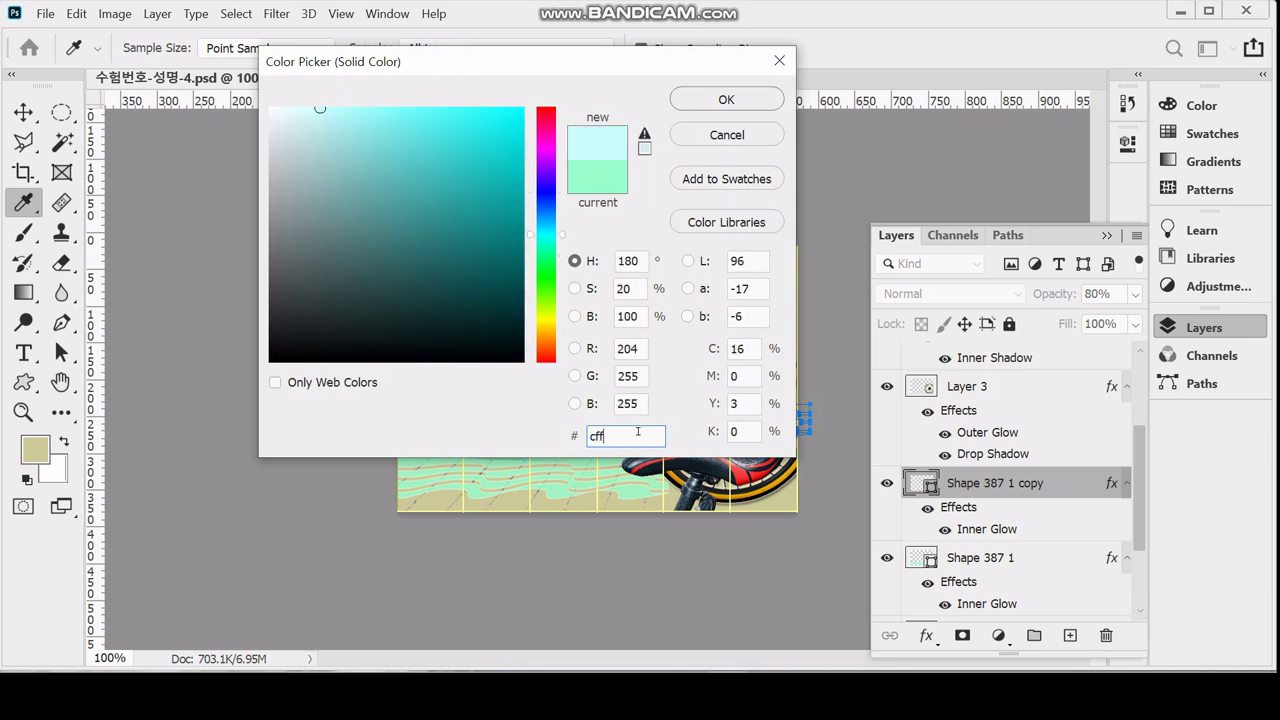
{"action": "key", "text": "Return"}
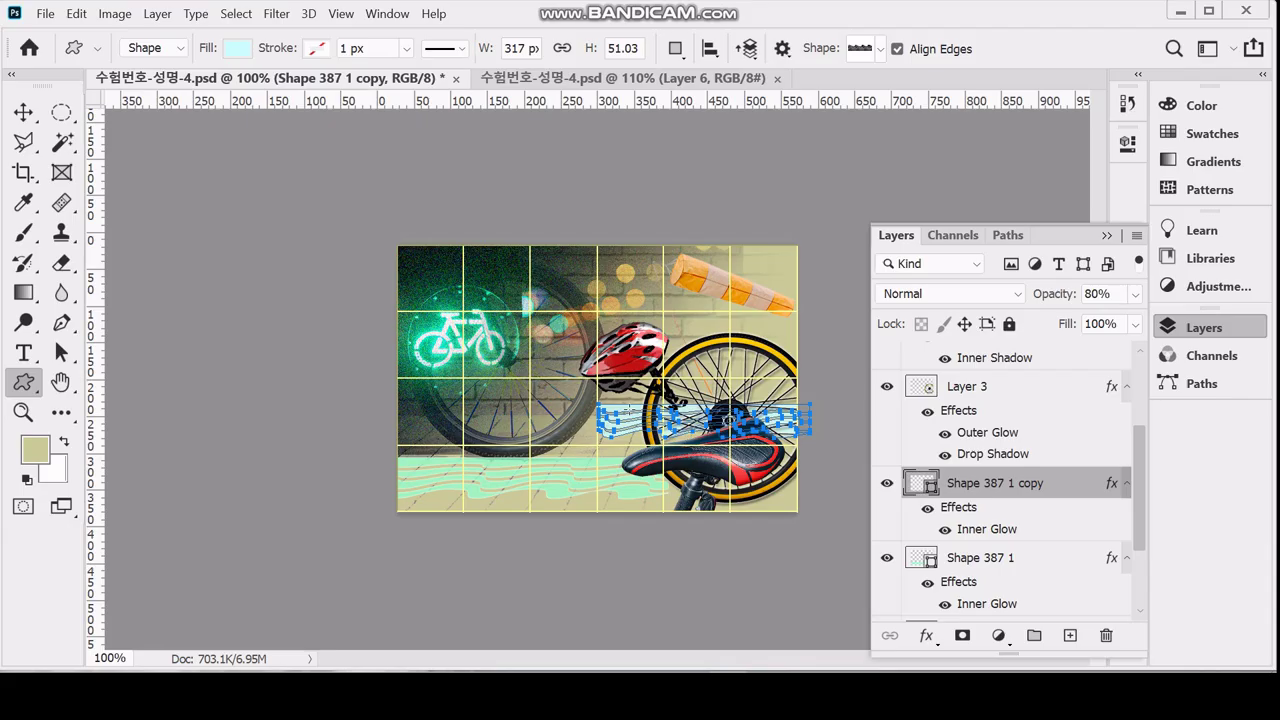
{"action": "key", "text": "ctrl+s"}
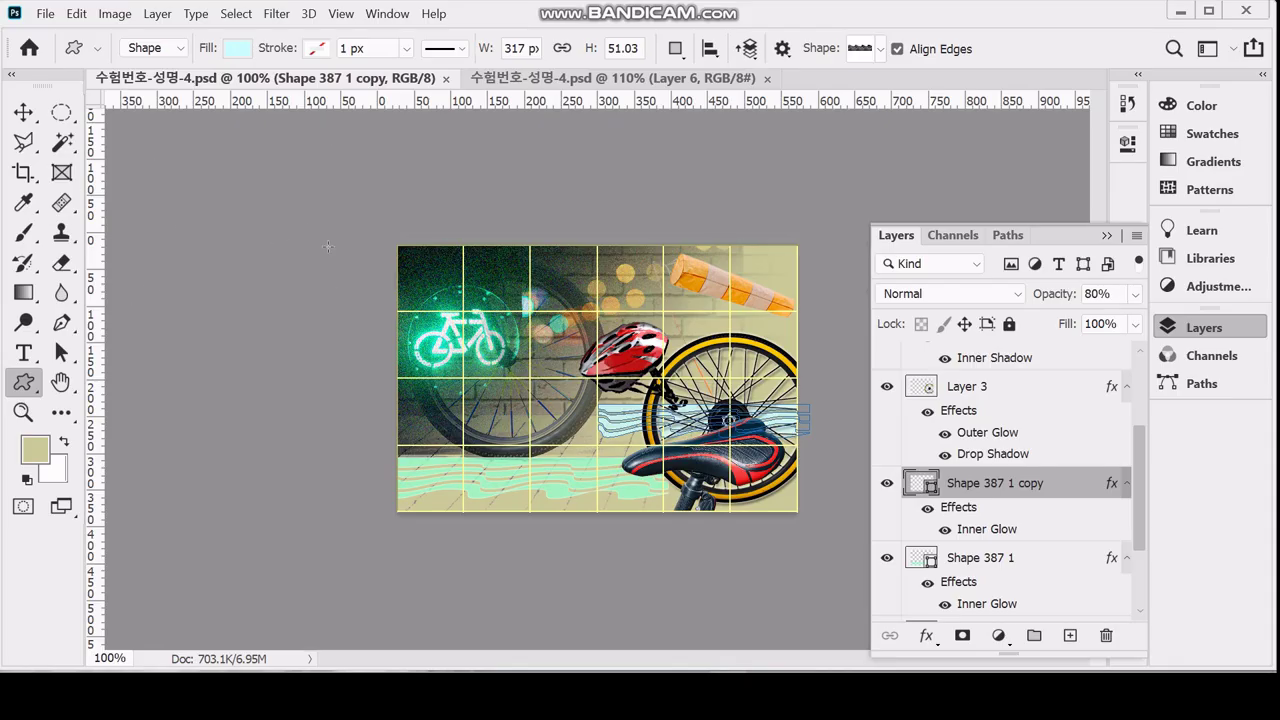
Draw the first custom shape from the Flags set, about 79 x 35 px, above the neon bicycle sign
{"action": "key", "text": "Escape"}
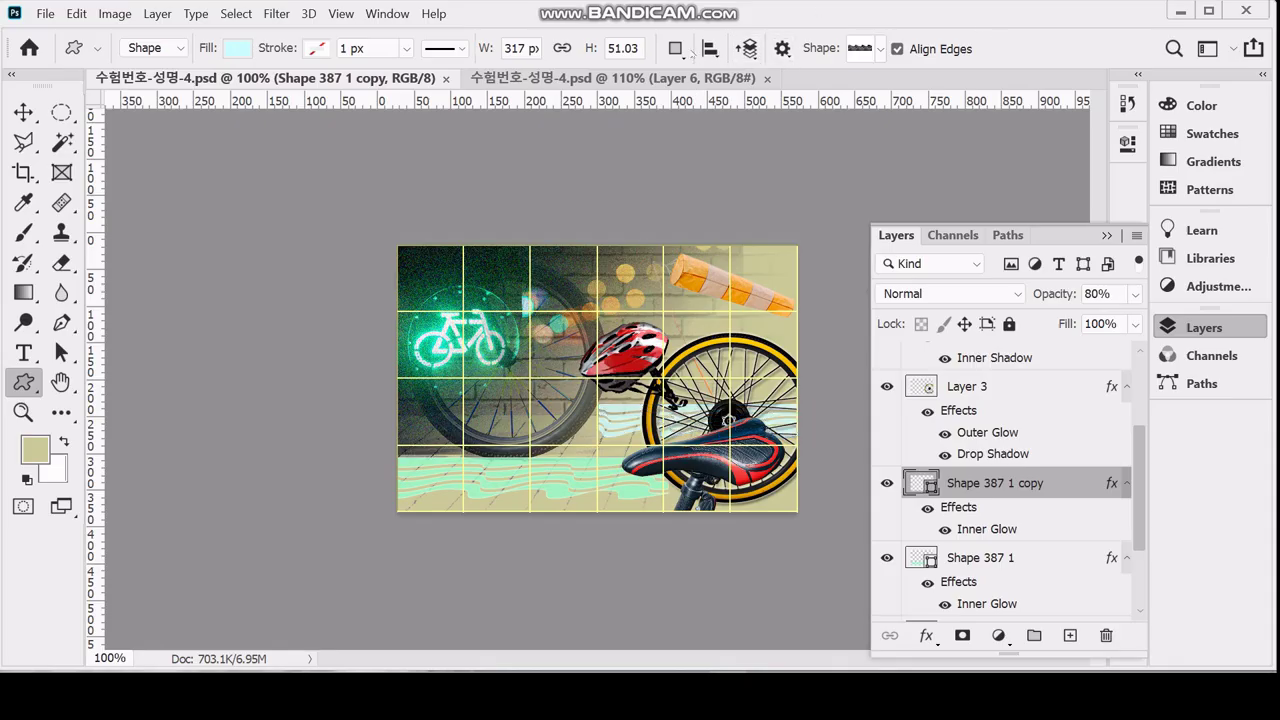
{"action": "left_click", "coordinate": [882, 50]}
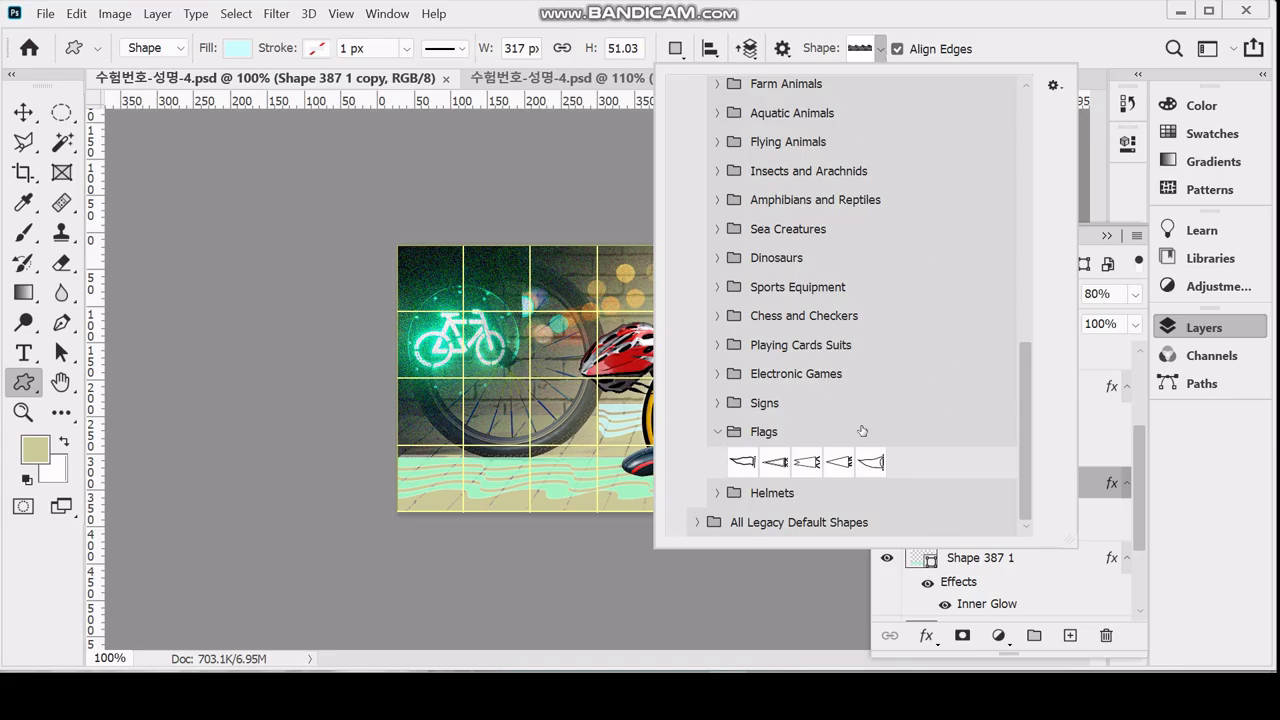
{"action": "left_click", "coordinate": [741, 466]}
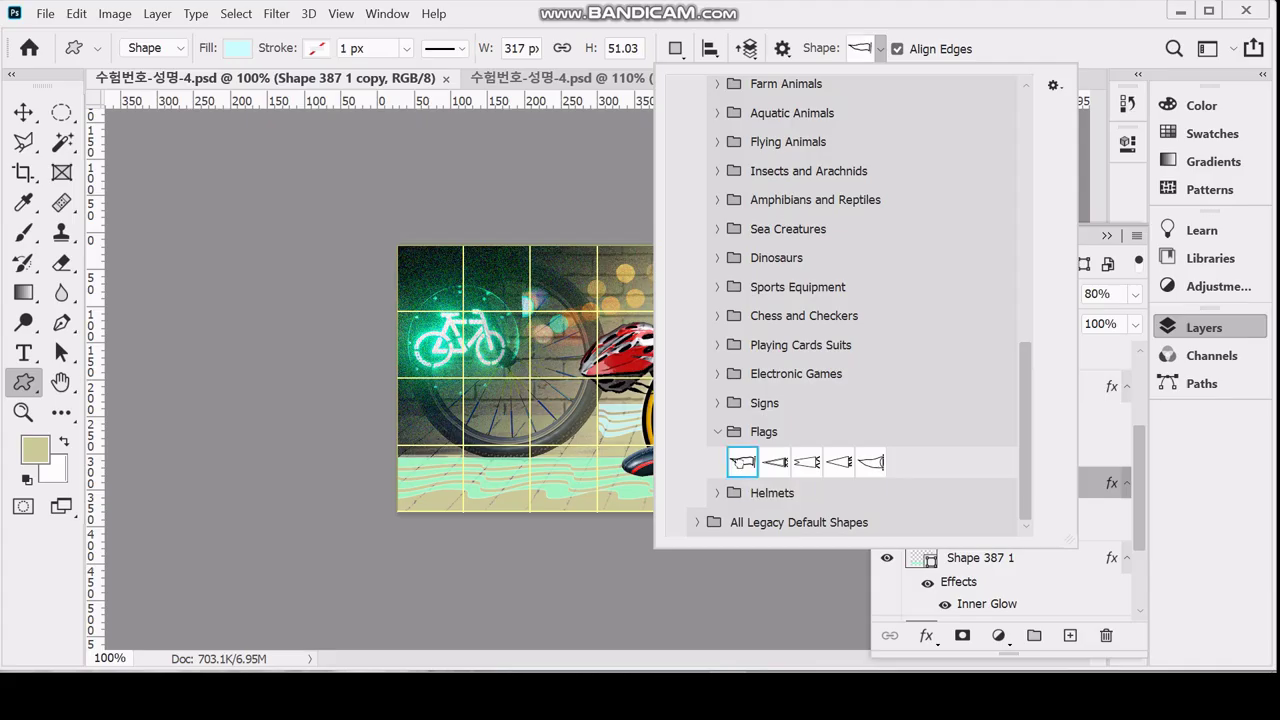
{"action": "left_click", "coordinate": [815, 25]}
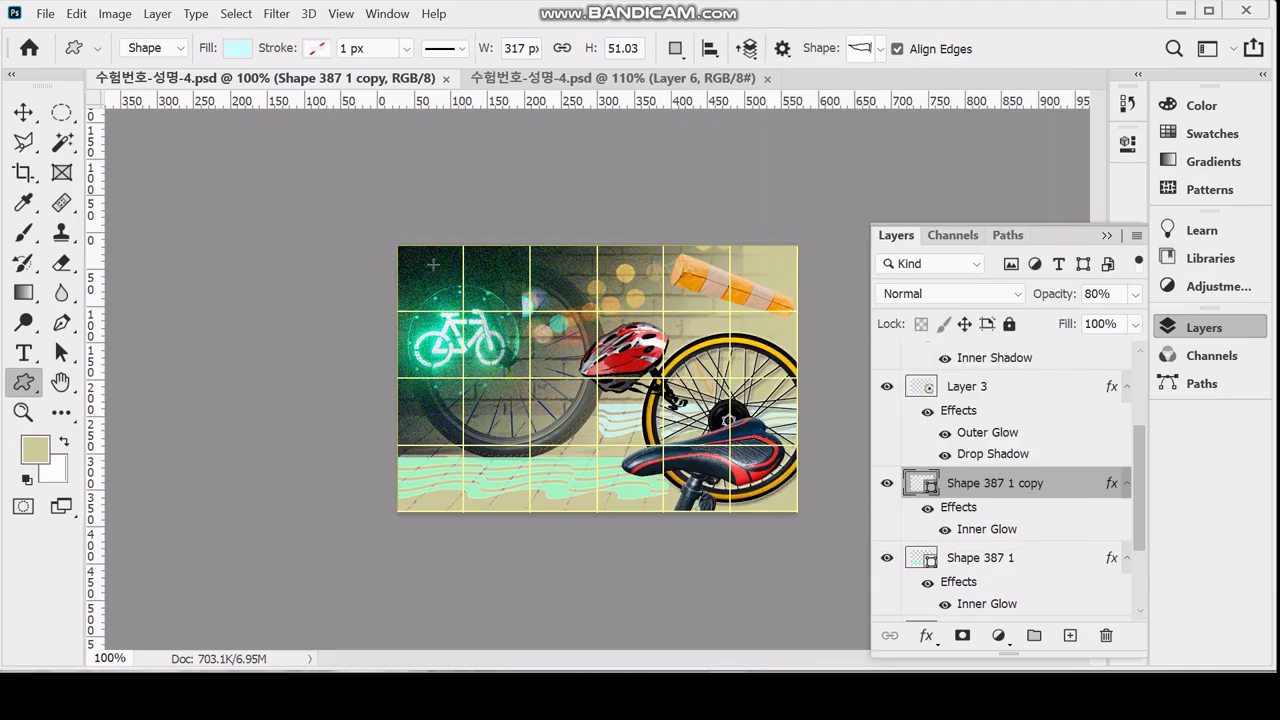
{"action": "left_click_drag", "start_coordinate": [440, 270], "coordinate": [507, 301]}
{"action": "key", "text": "ctrl+plus"}
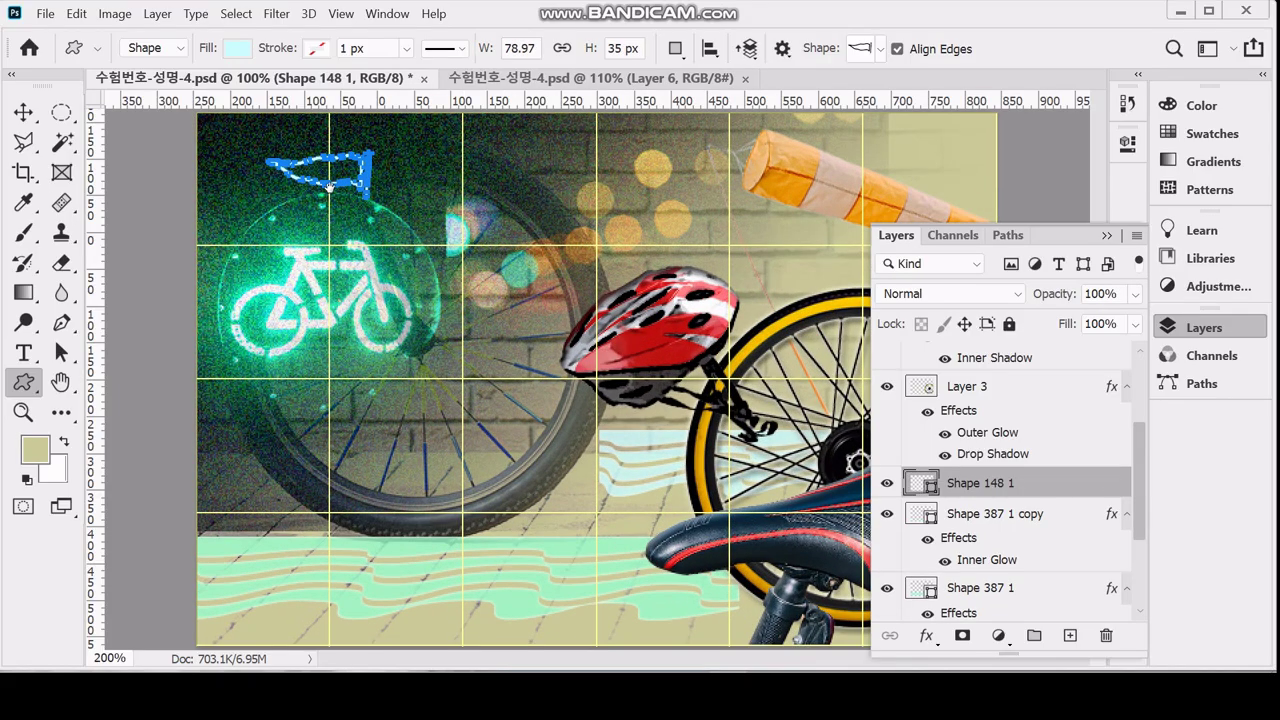
{"action": "left_click_drag", "start_coordinate": [367, 190], "coordinate": [314, 178]}
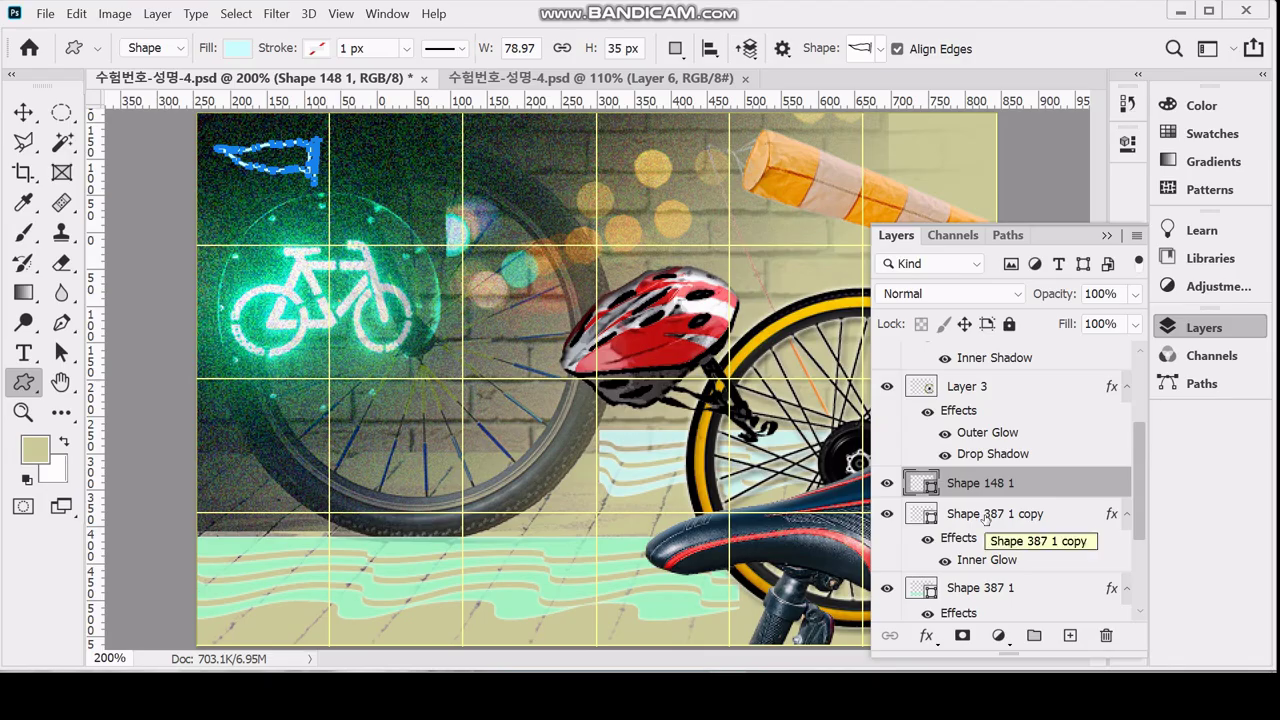
Set the flag shape's fill colour to f96
{"action": "double_click", "coordinate": [927, 486]}
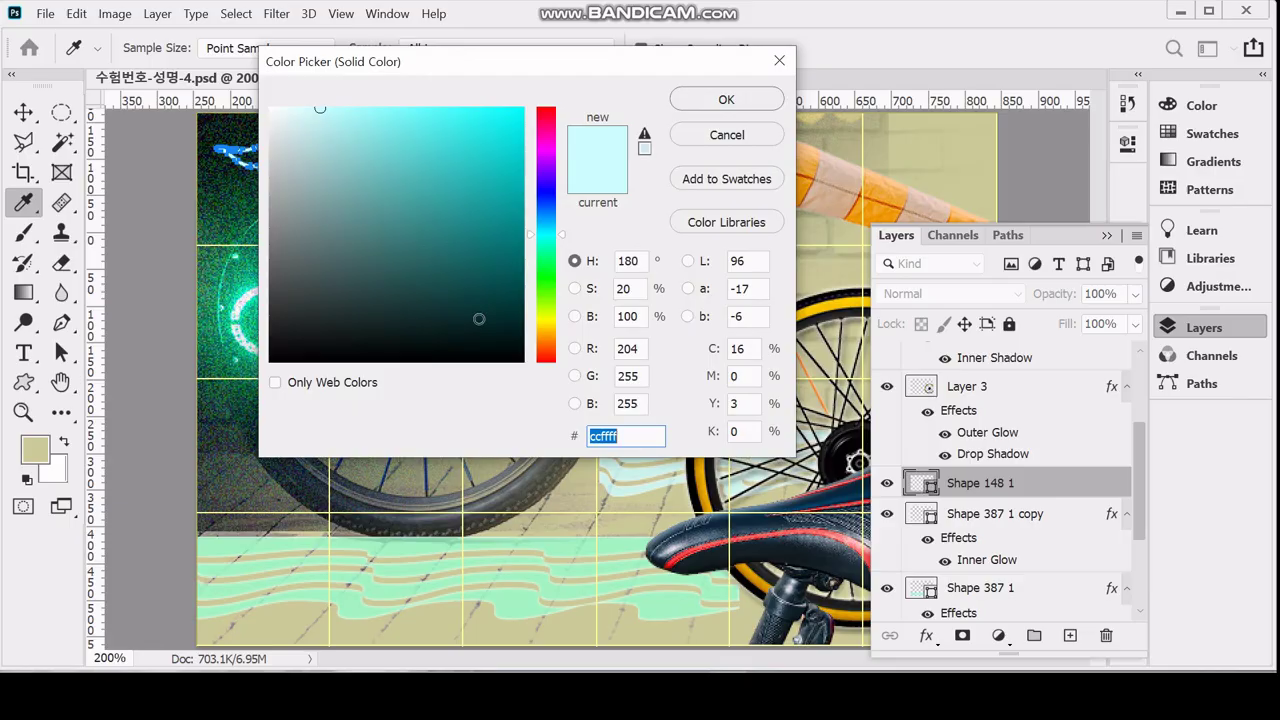
{"action": "type", "text": "000f96"}
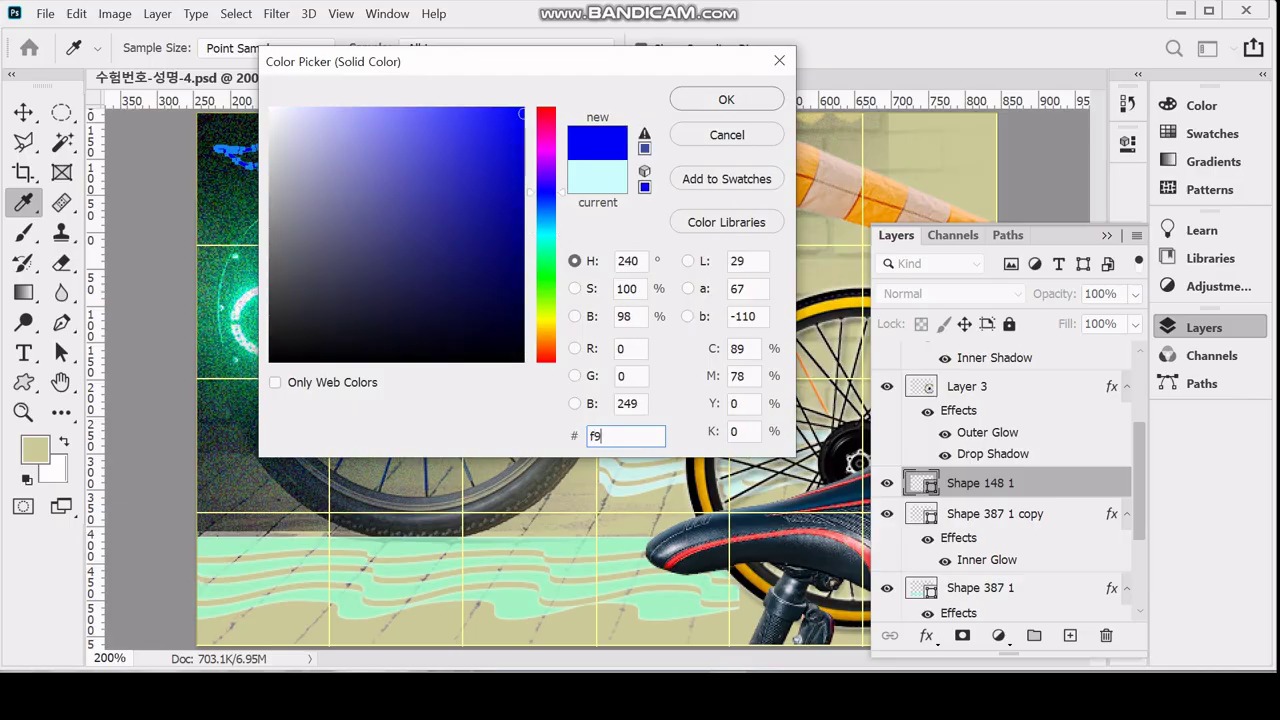
{"action": "key", "text": "Return"}
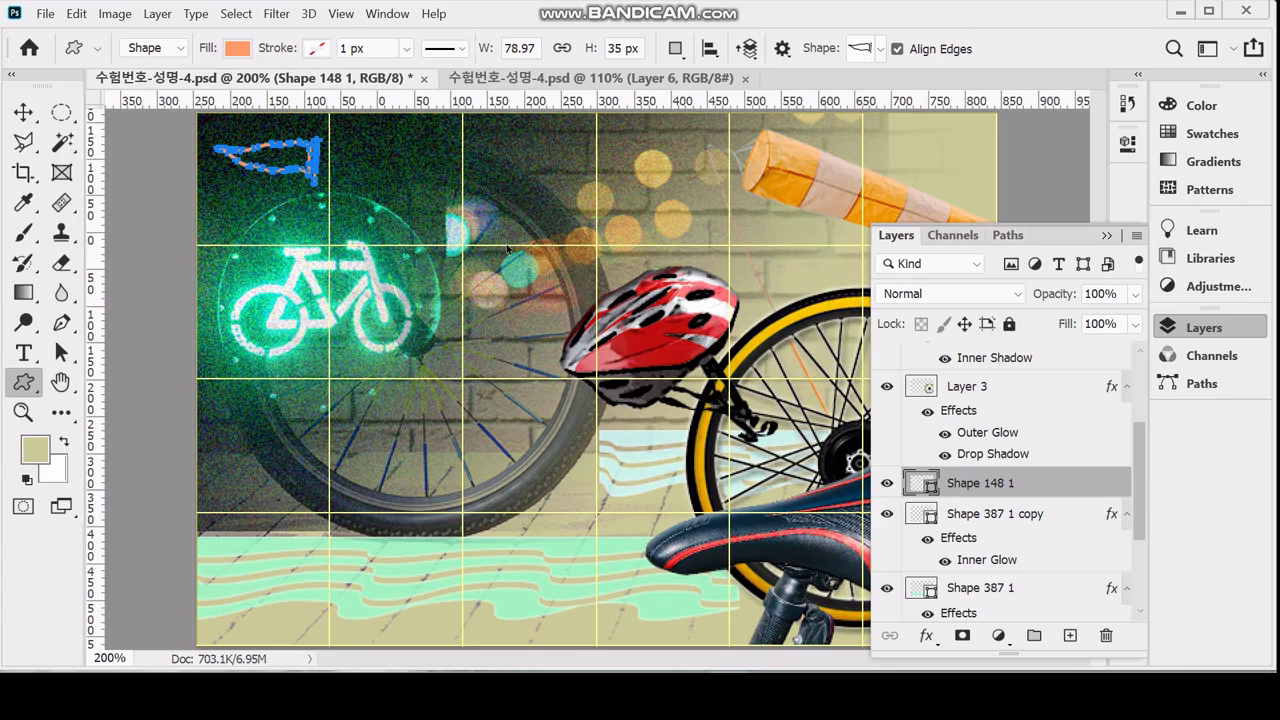
Rotate the flag shape by -15°
{"action": "key", "text": "ctrl+t"}
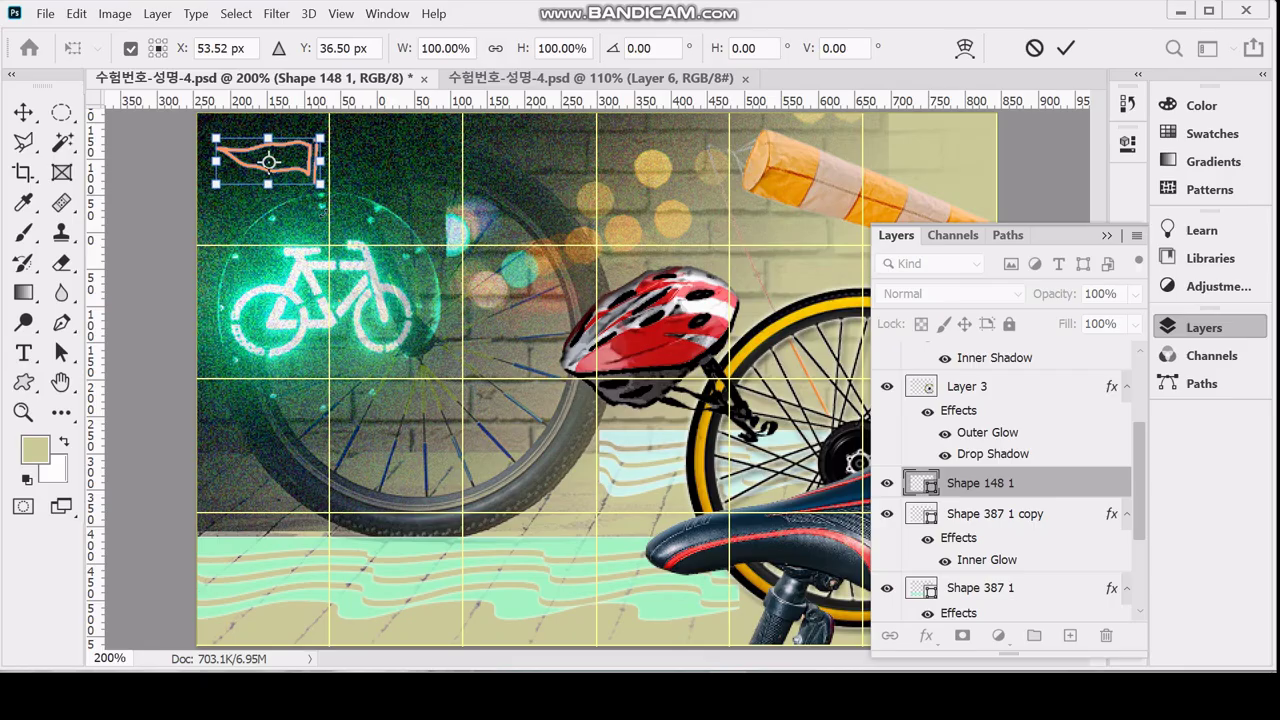
{"action": "left_click_drag", "start_coordinate": [335, 208], "coordinate": [348, 182]}
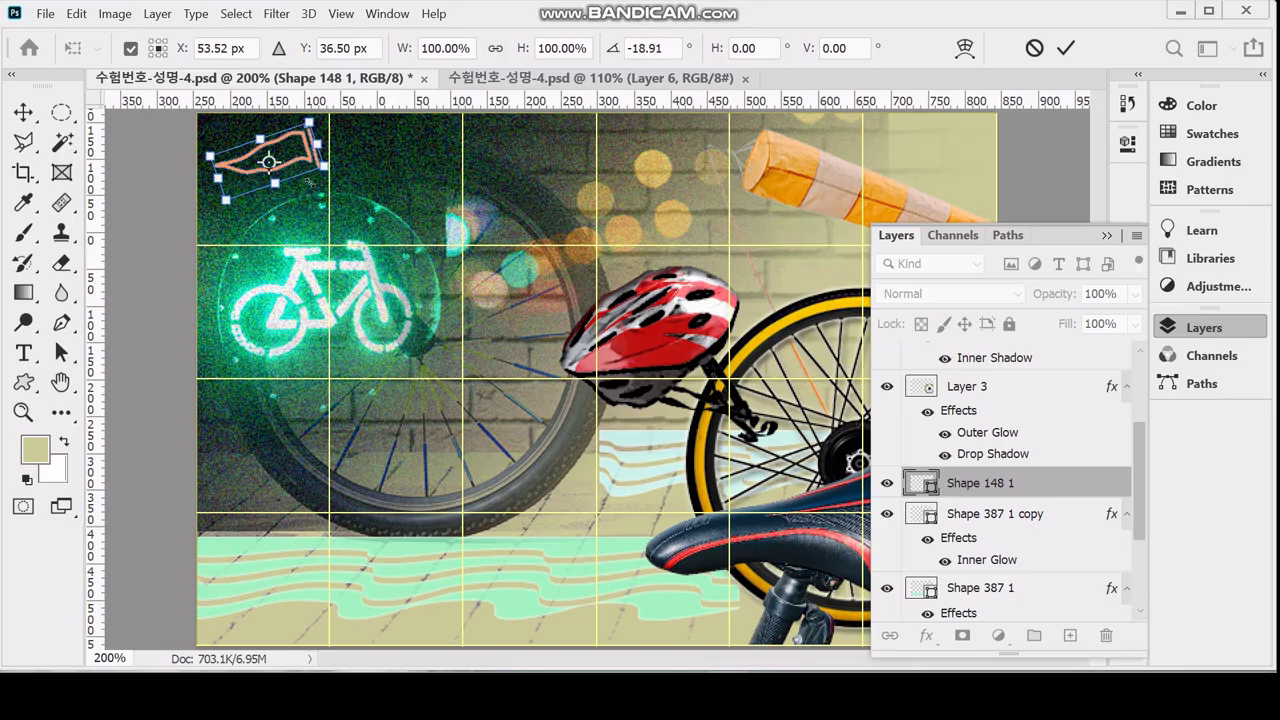
{"action": "left_click", "coordinate": [656, 48]}
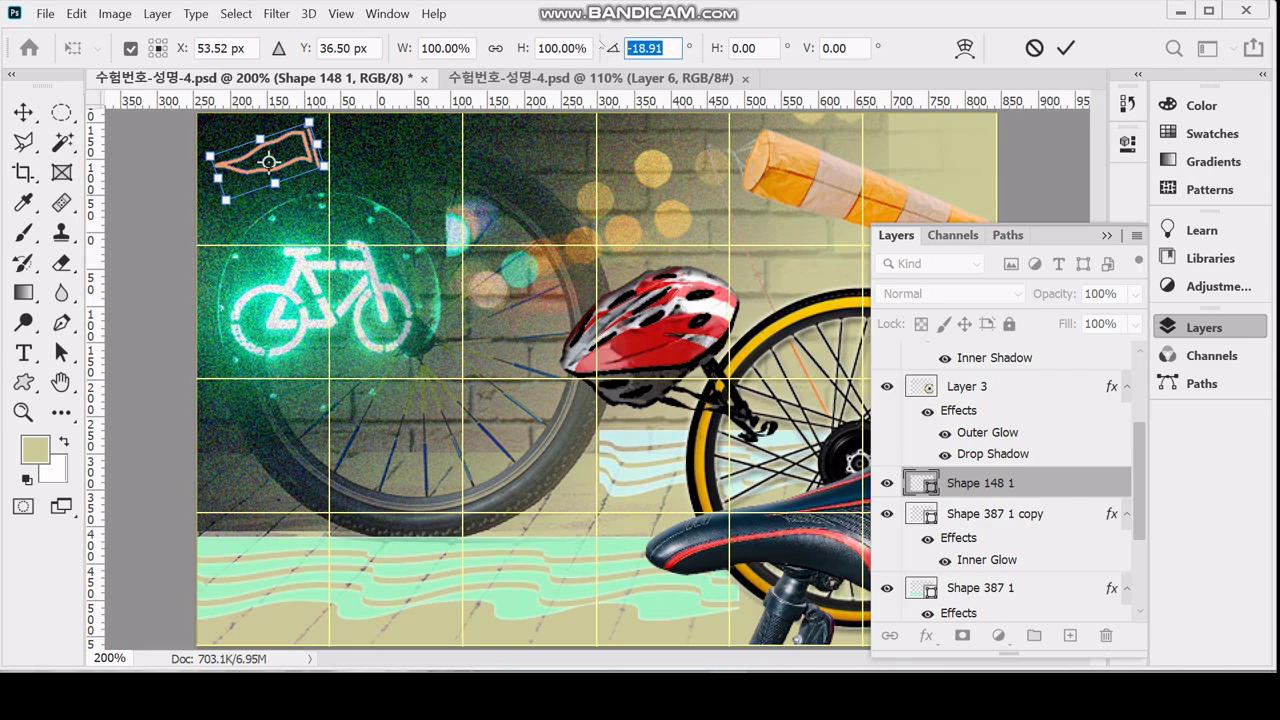
{"action": "type", "text": "-15"}
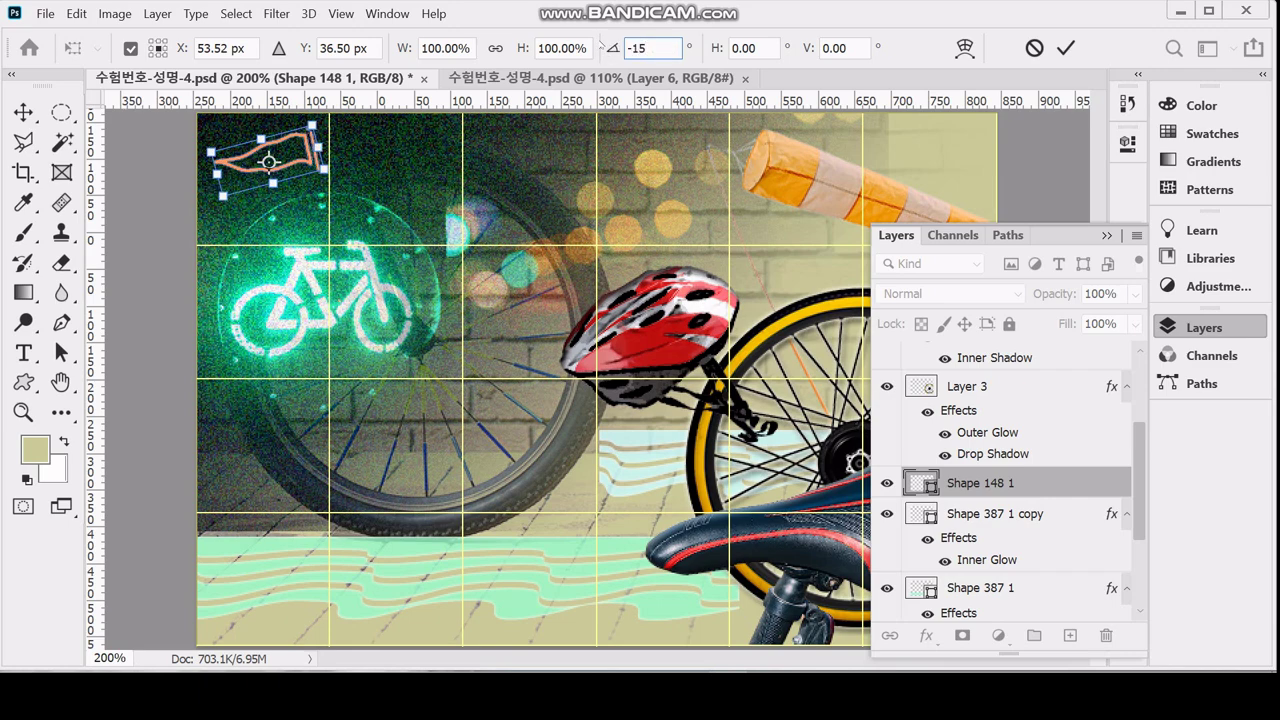
{"action": "key", "text": "Return"}
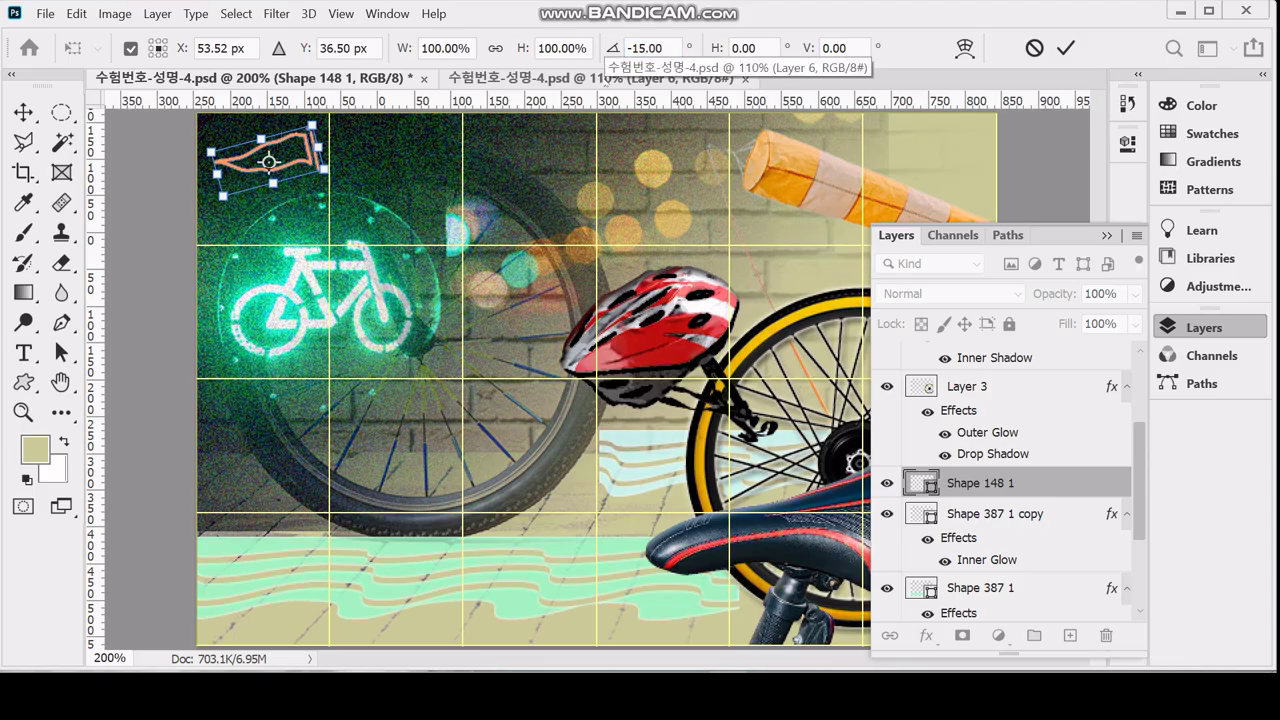
{"action": "key", "text": "Return"}
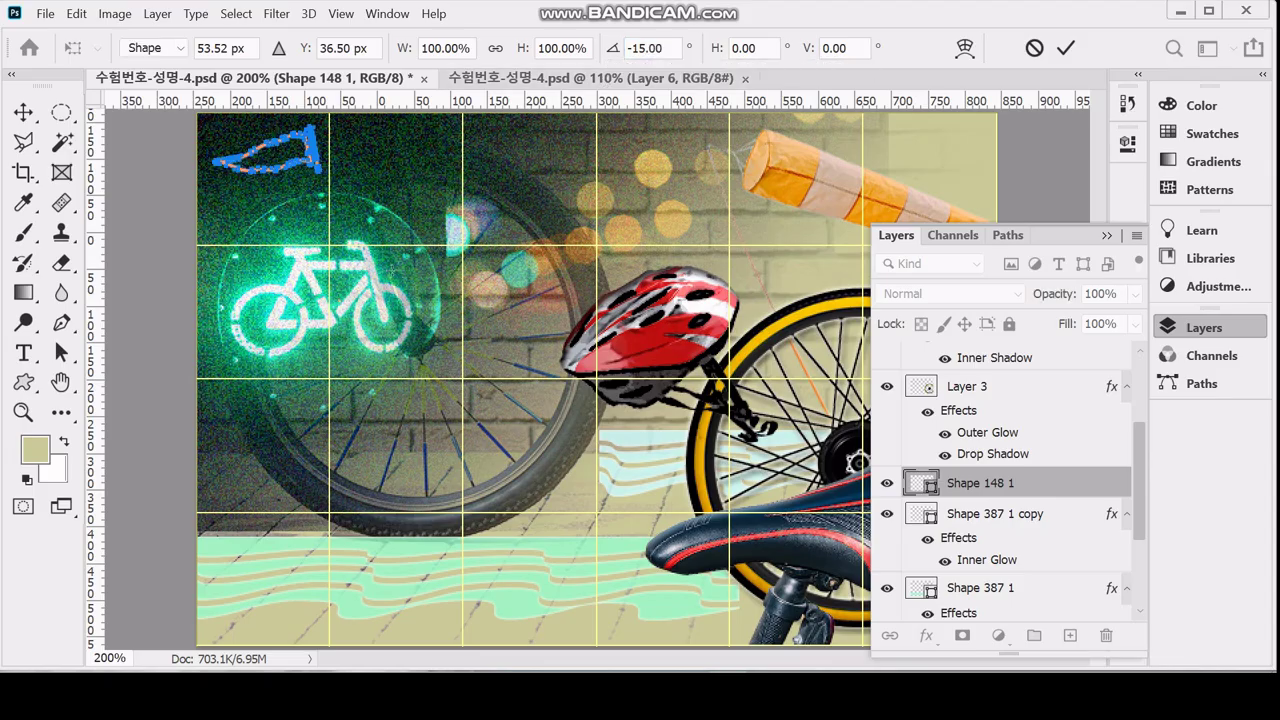
{"action": "key", "text": "p"}
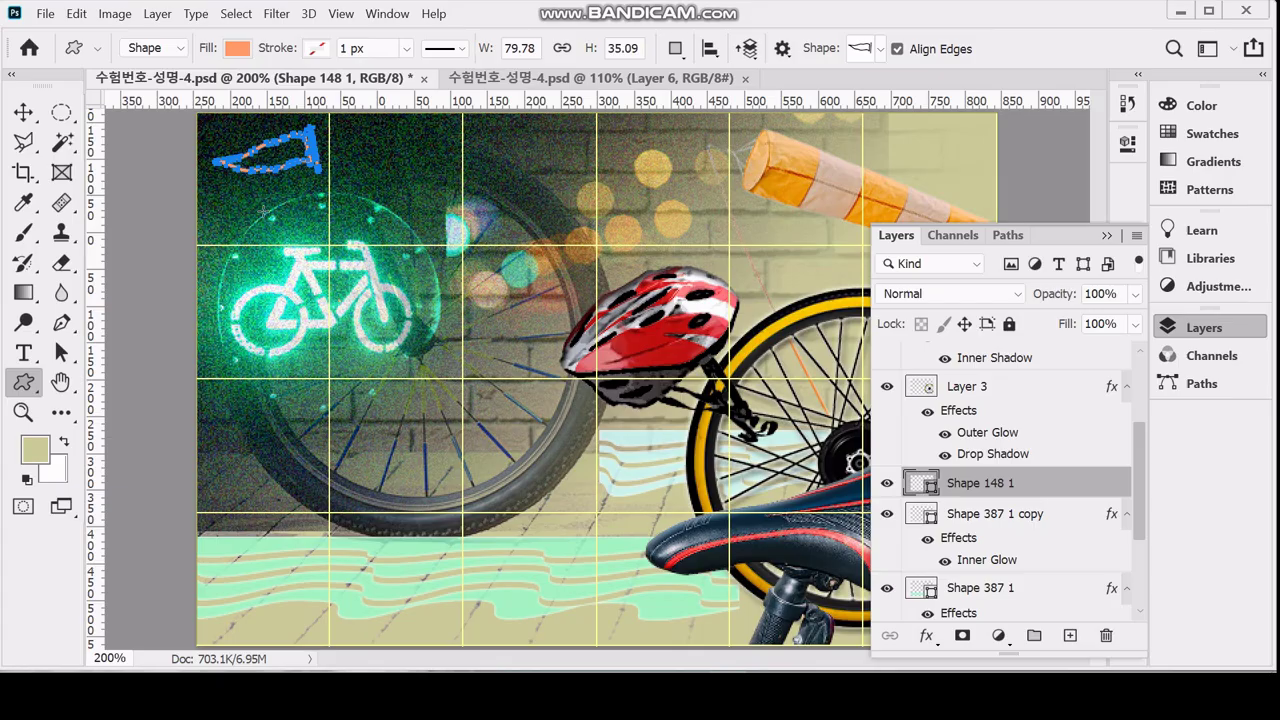
Scale the flag shape proportionally to 92.75% and move it slightly lower, to X 53 px and Y 31.5 px
{"action": "key", "text": "ctrl+t"}
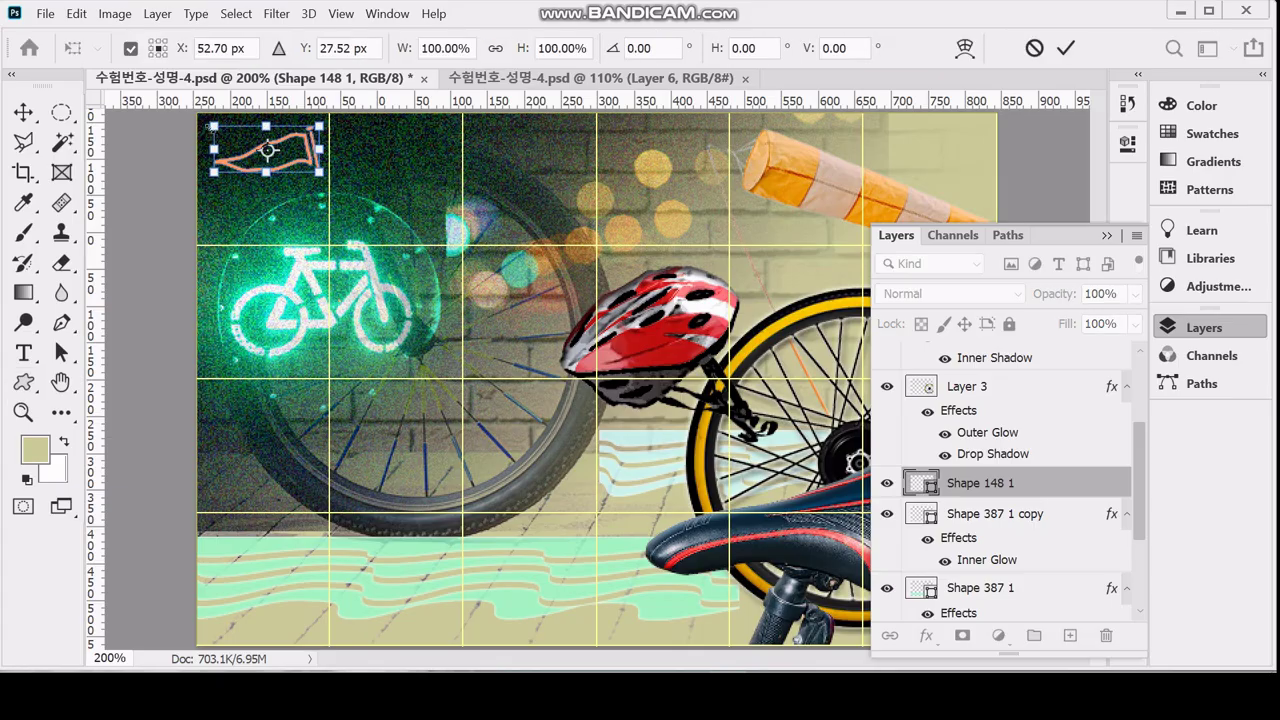
{"action": "left_click_drag", "start_coordinate": [213, 126], "coordinate": [221, 130]}
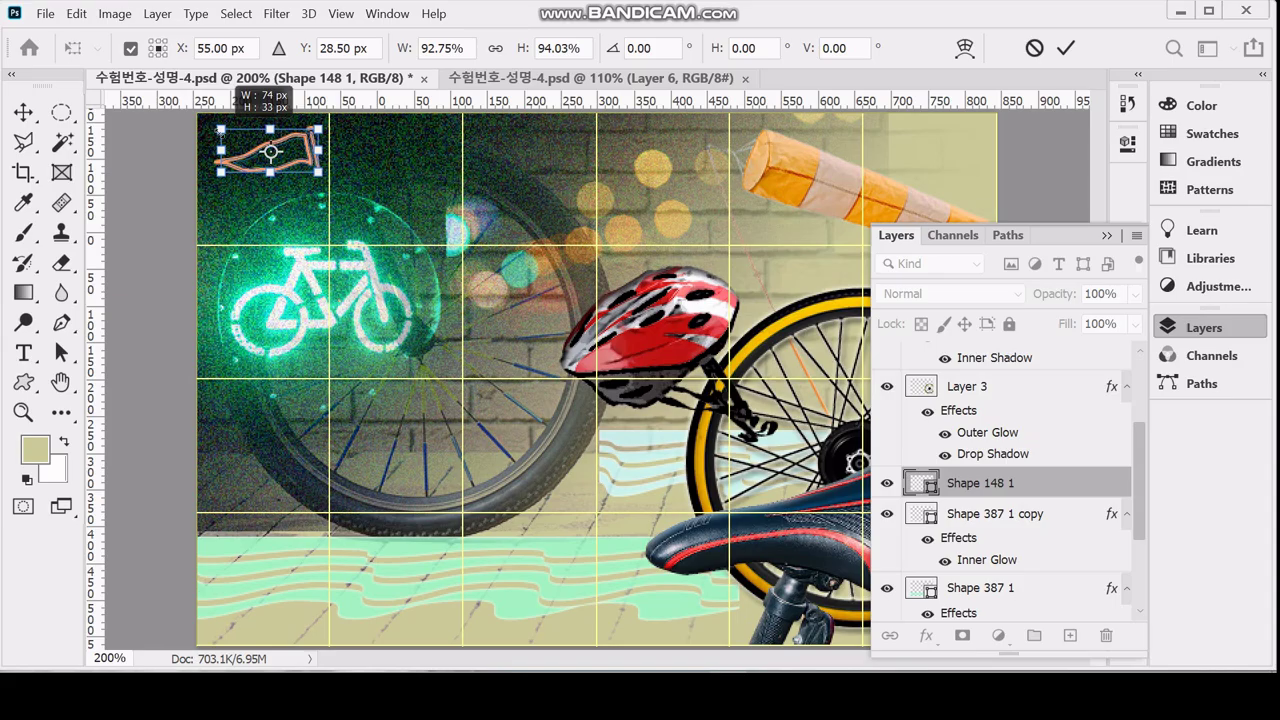
{"action": "left_click", "coordinate": [495, 48]}
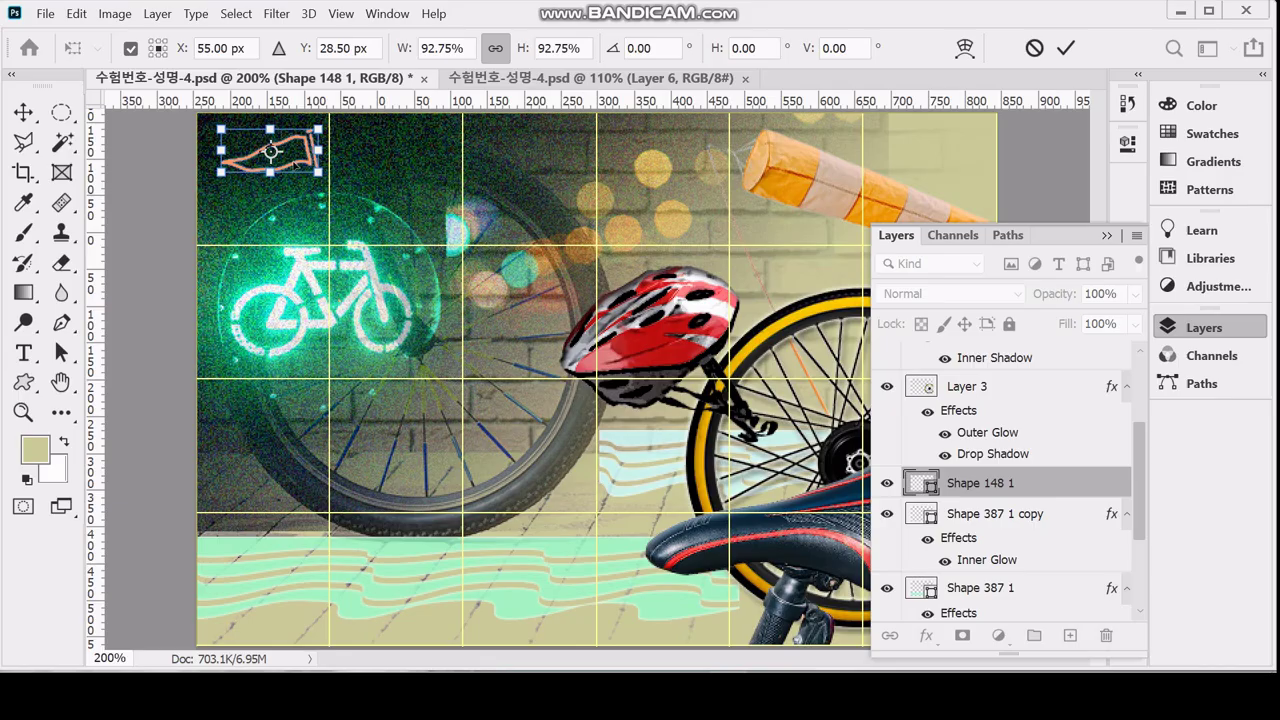
{"action": "left_click_drag", "start_coordinate": [296, 166], "coordinate": [293, 173]}
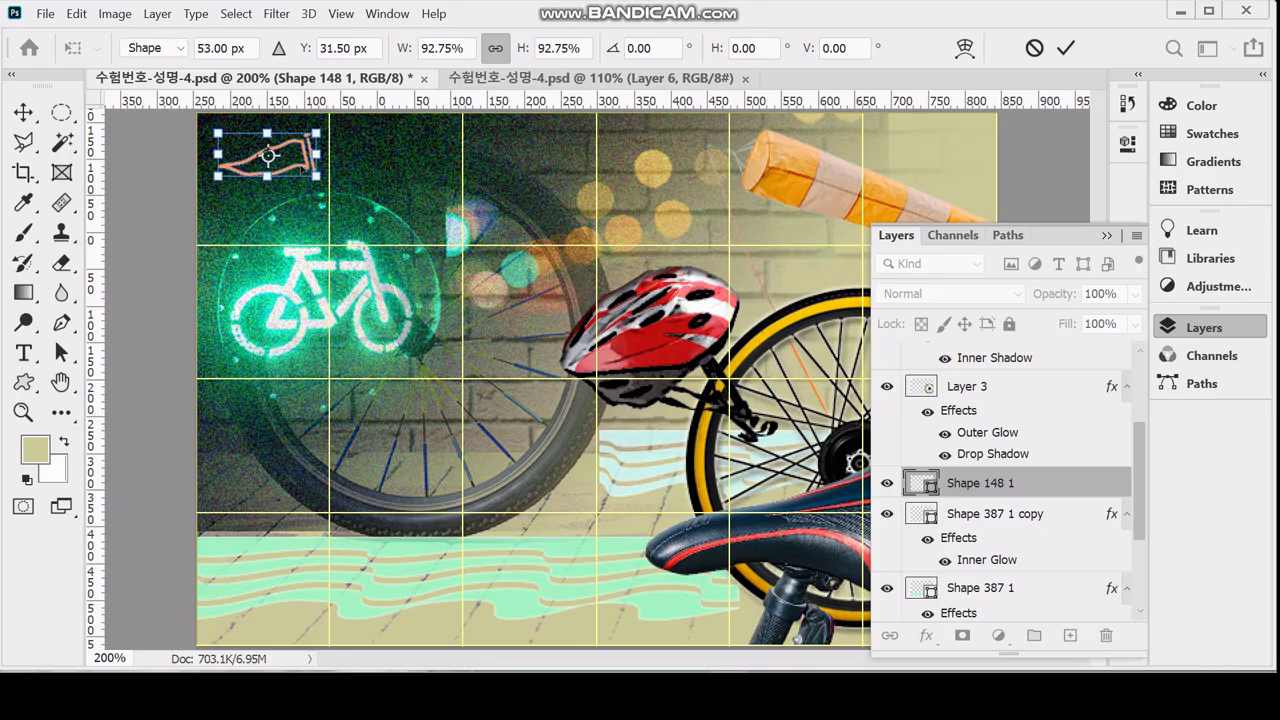
{"action": "key", "text": "Return"}
{"action": "key", "text": "p"}
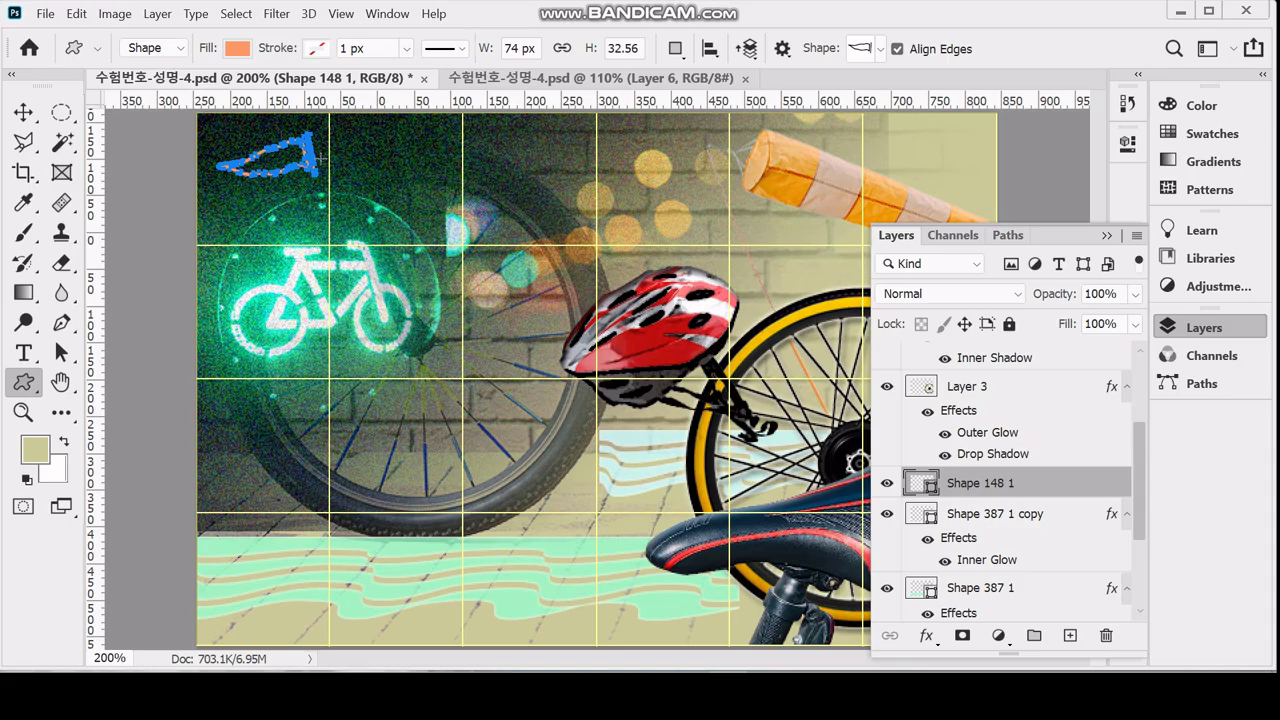
Add a Drop Shadow effect to the flag shape layer
{"action": "key", "text": "ctrl+shift+z"}
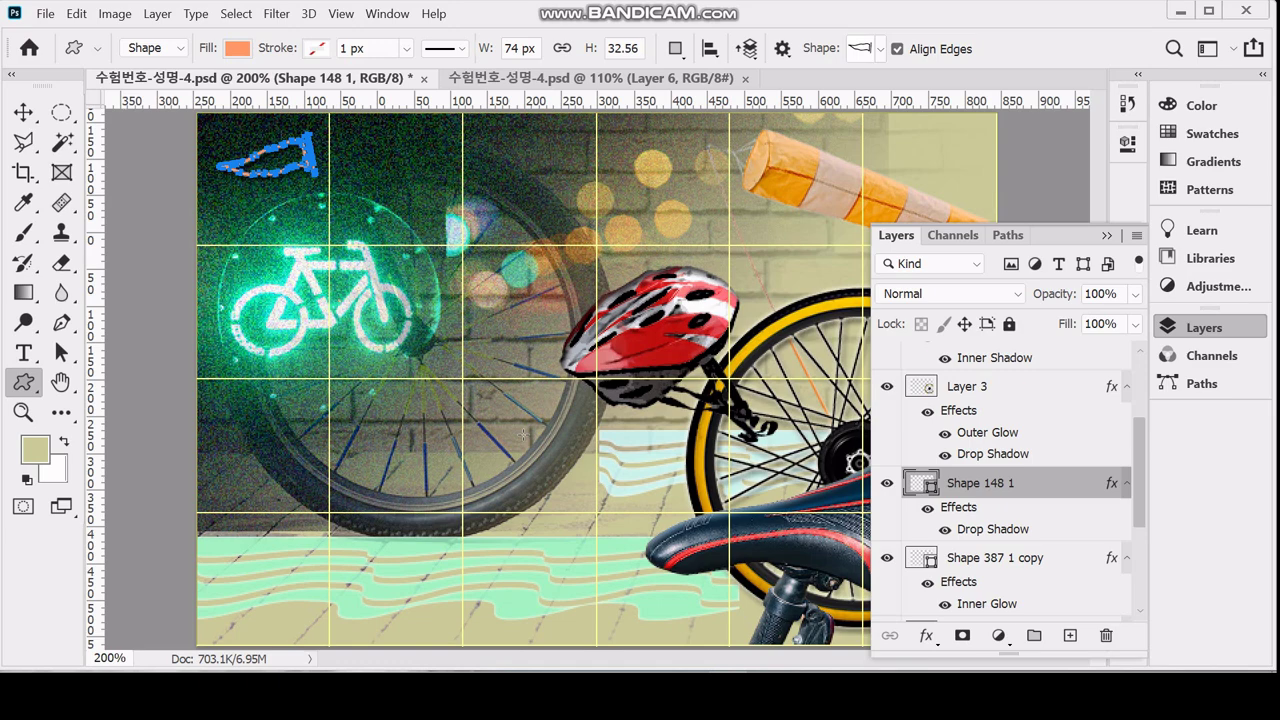
{"action": "scroll", "coordinate": [478, 613], "scroll_direction": "up", "scroll_amount": 1}
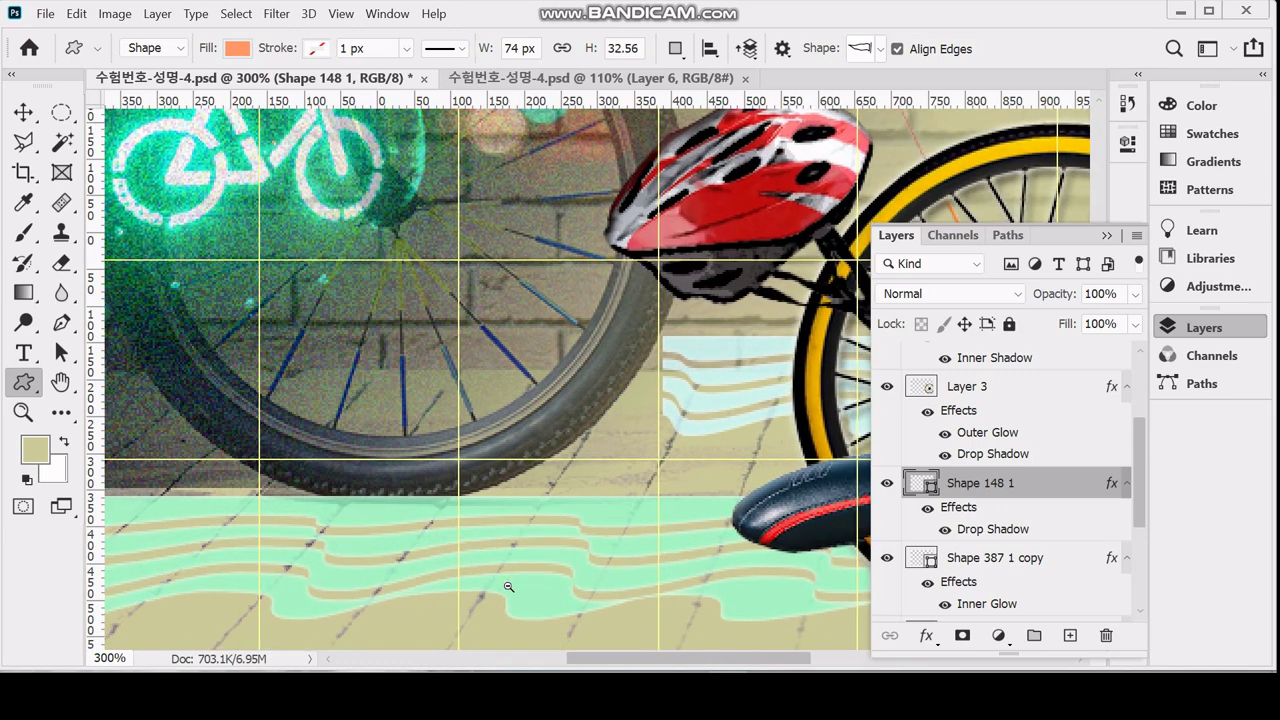
{"action": "scroll", "coordinate": [491, 585], "scroll_direction": "down", "scroll_amount": 1}
{"action": "scroll", "coordinate": [471, 606], "scroll_direction": "down", "scroll_amount": 1}
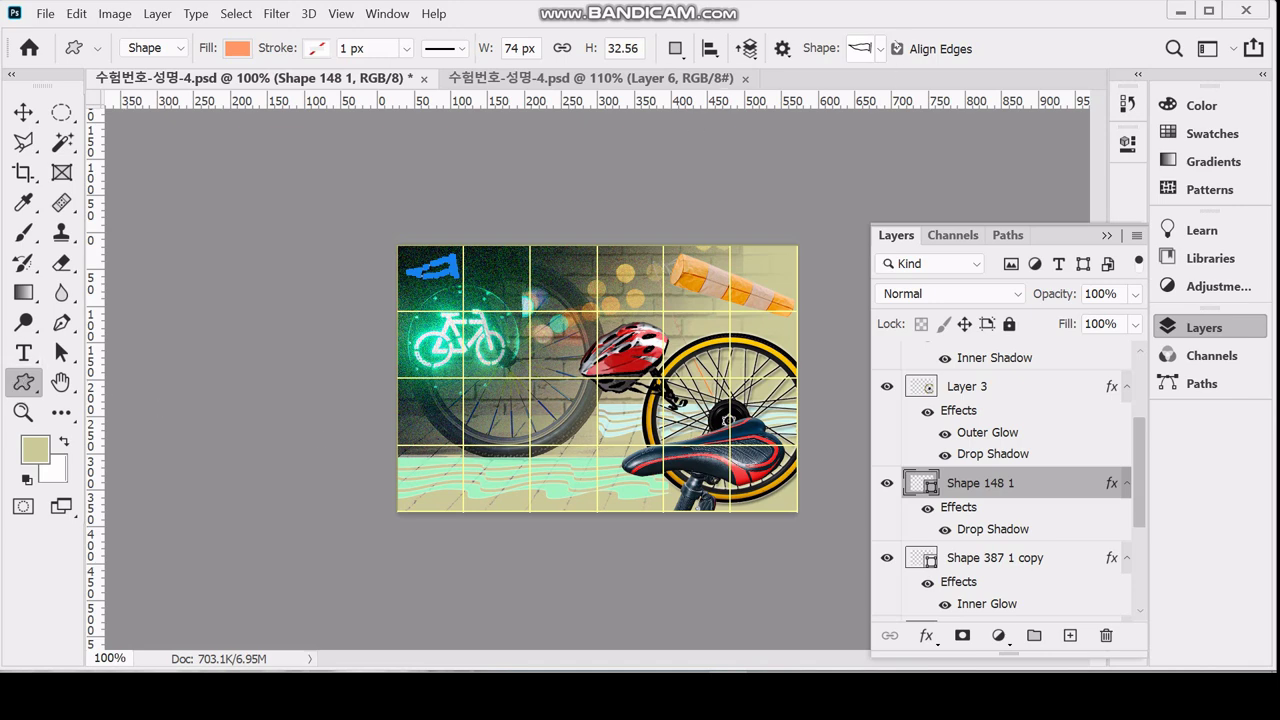
Create a 110 x 32 px Banner 4 shape from the legacy Banners and Awards set on the mint wave below the dark wheel
{"action": "left_click", "coordinate": [881, 49]}
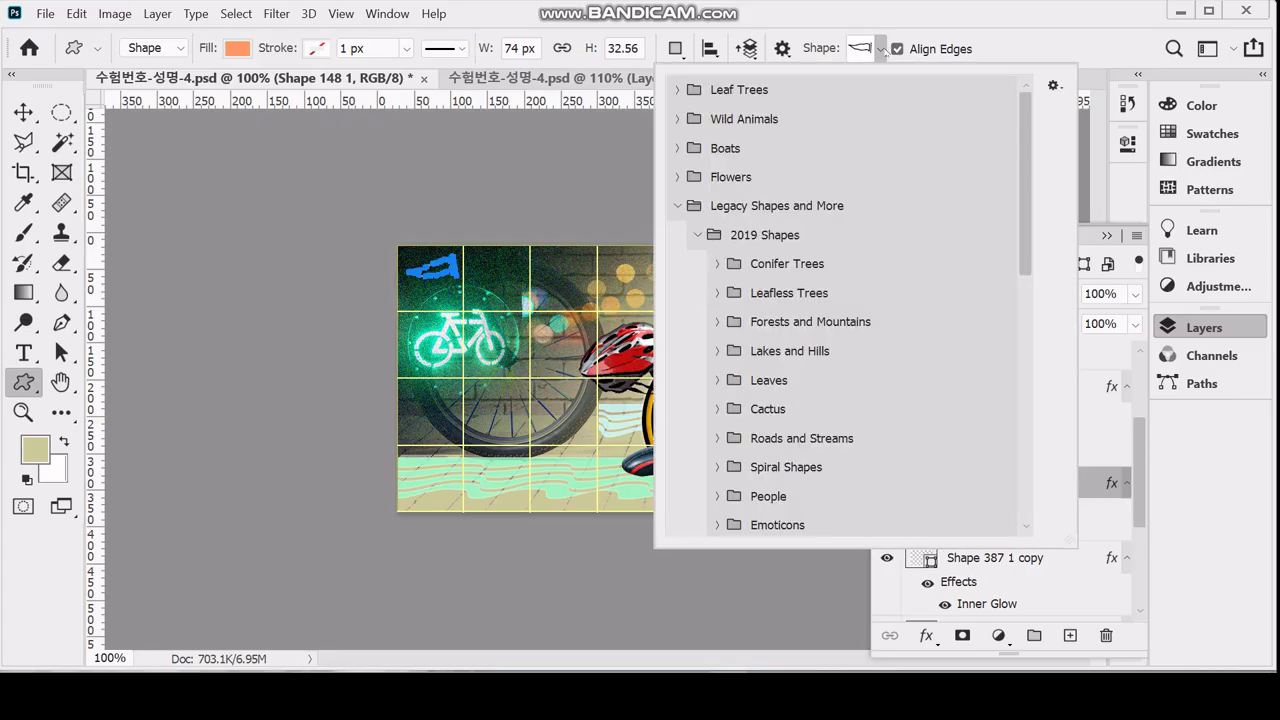
{"action": "left_click", "coordinate": [694, 236]}
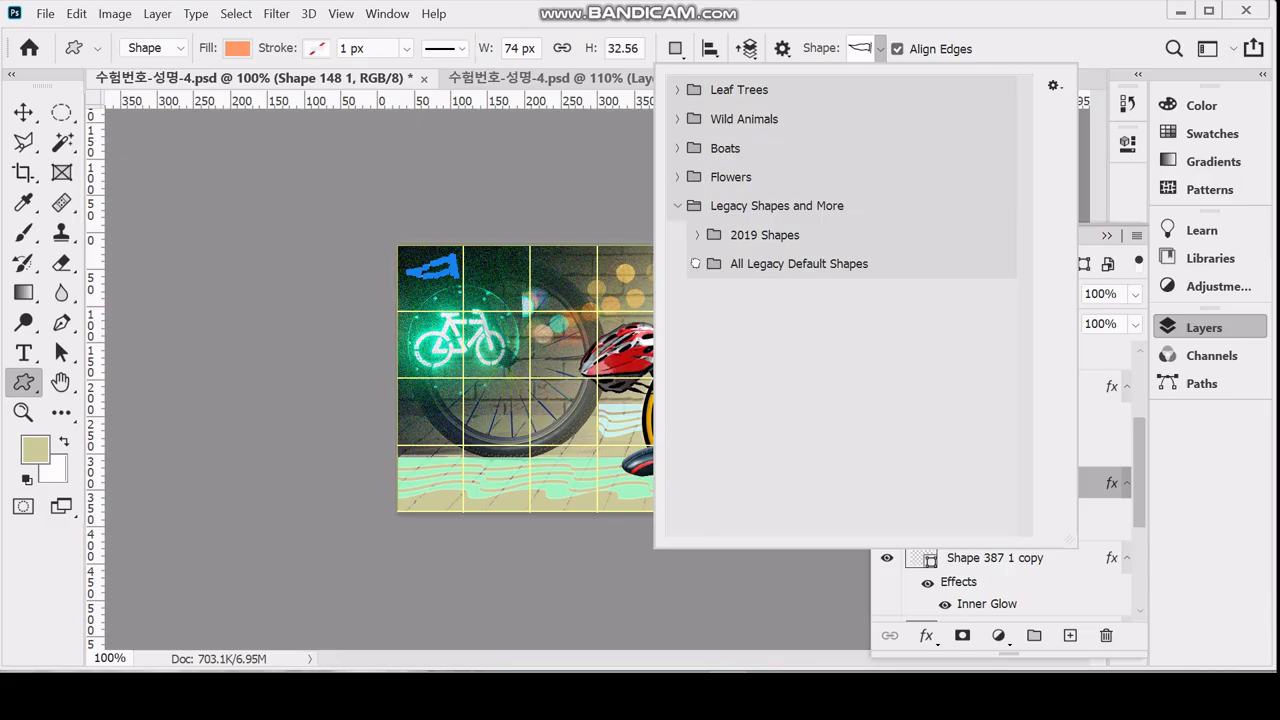
{"action": "left_click", "coordinate": [696, 265]}
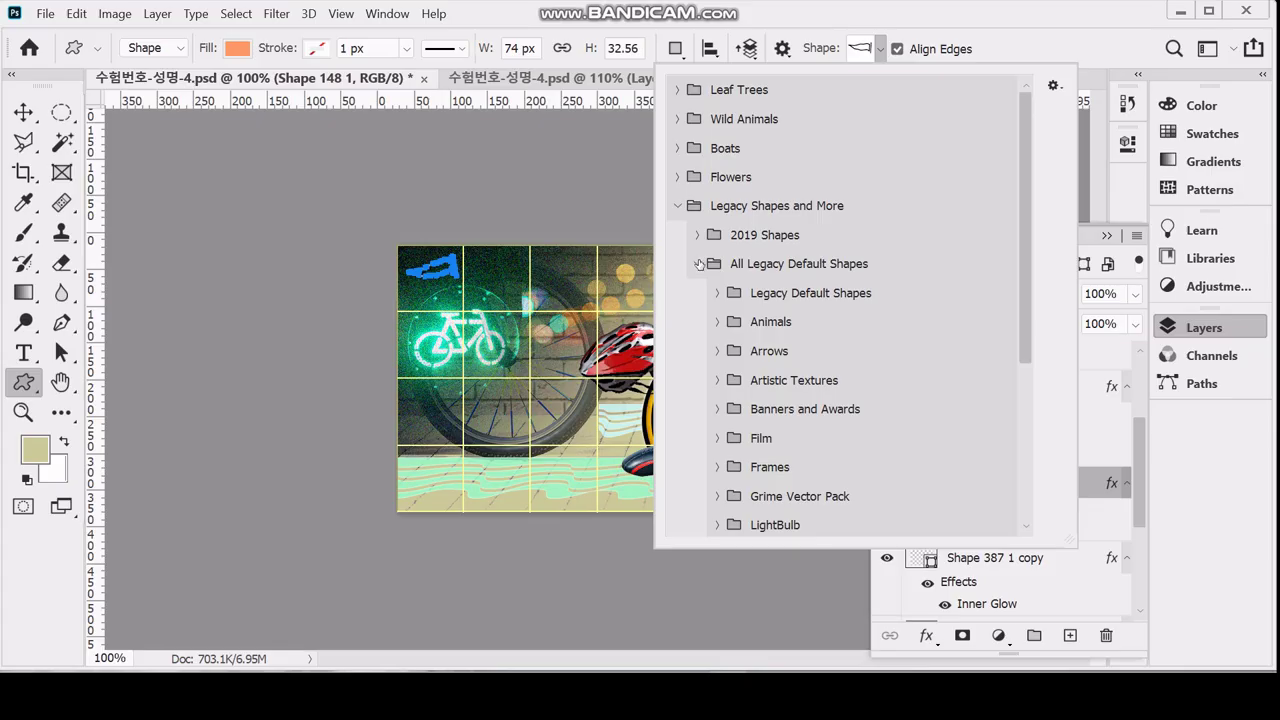
{"action": "left_click", "coordinate": [716, 408]}
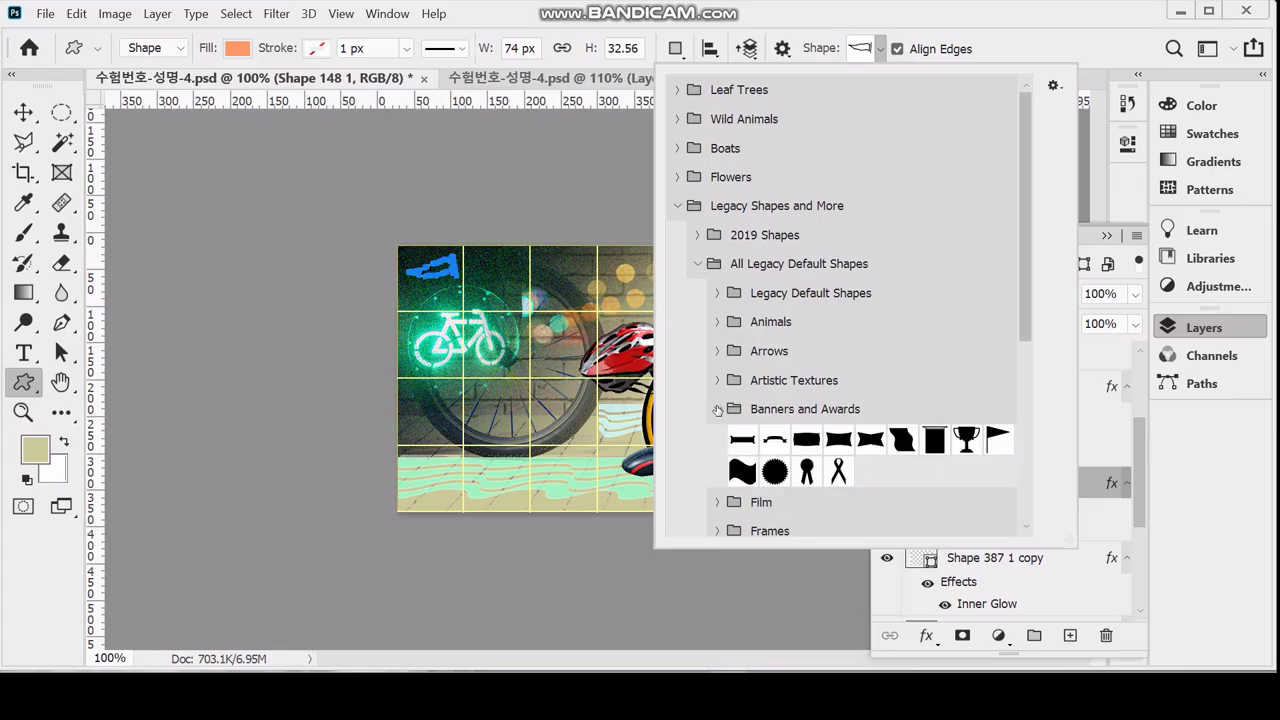
{"action": "left_click", "coordinate": [834, 442]}
{"action": "left_click", "coordinate": [785, 12]}
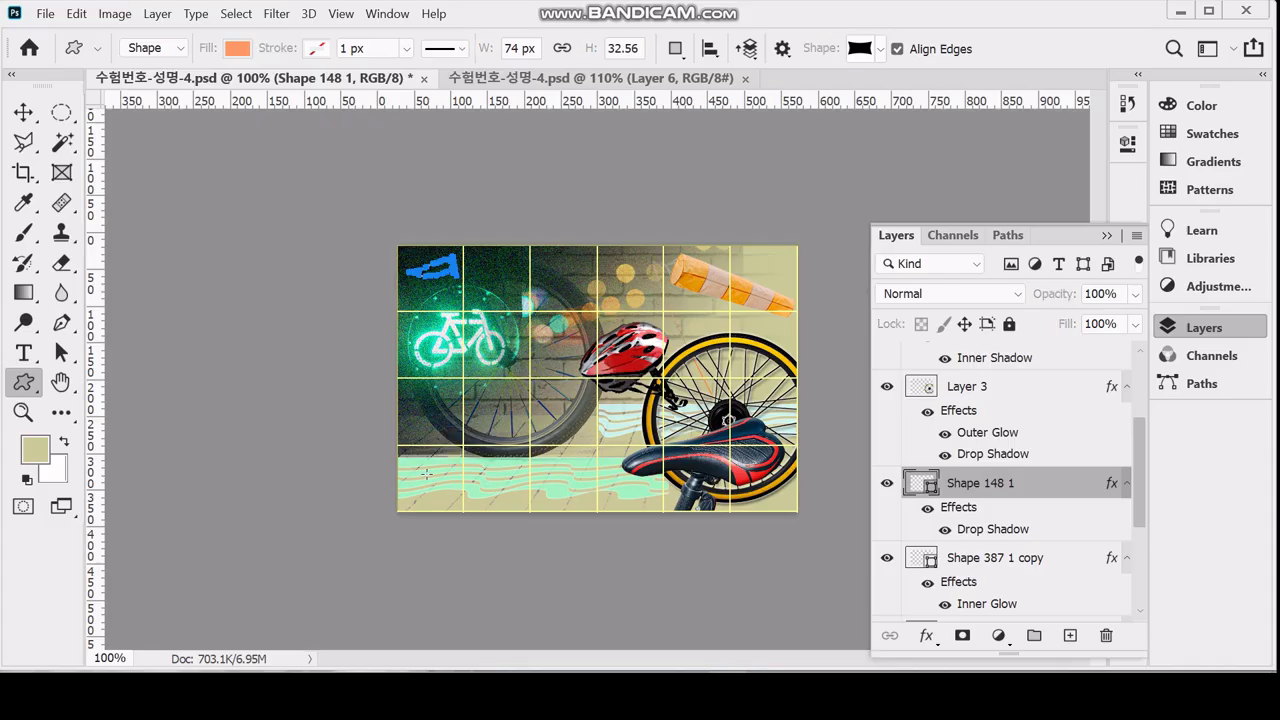
{"action": "left_click", "coordinate": [429, 479]}
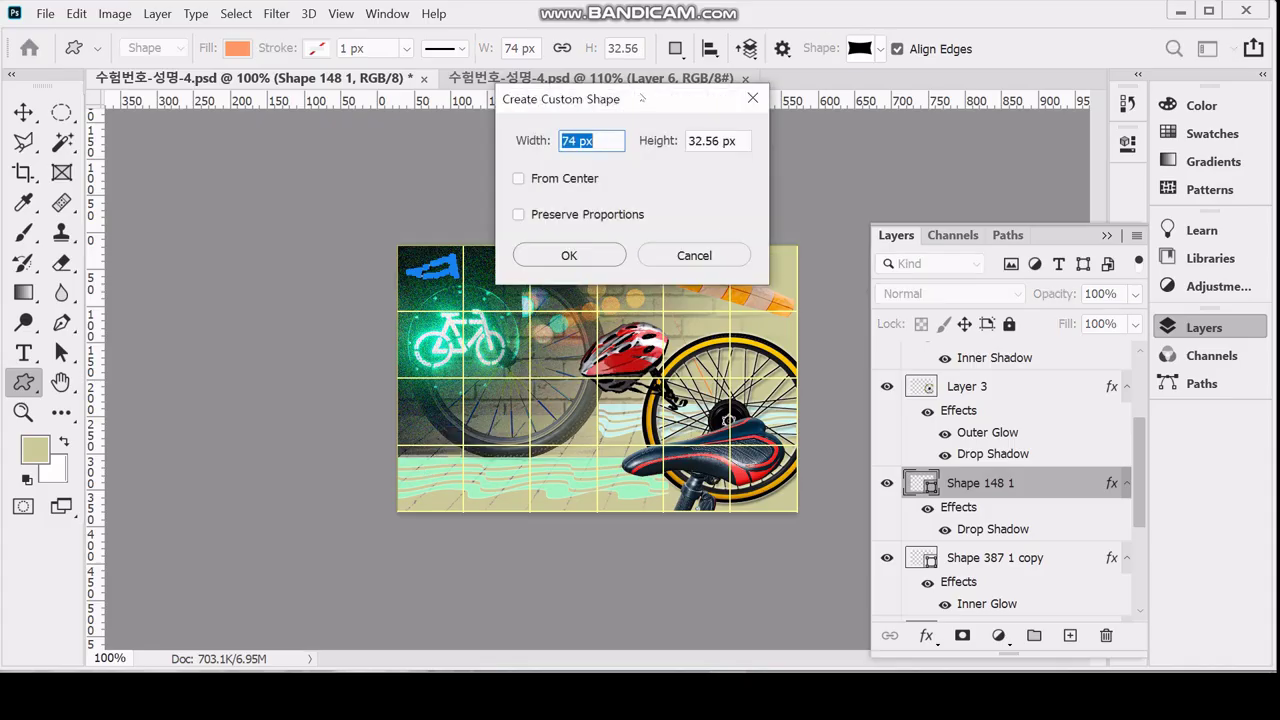
{"action": "type", "text": "110"}
{"action": "key", "text": "Tab"}
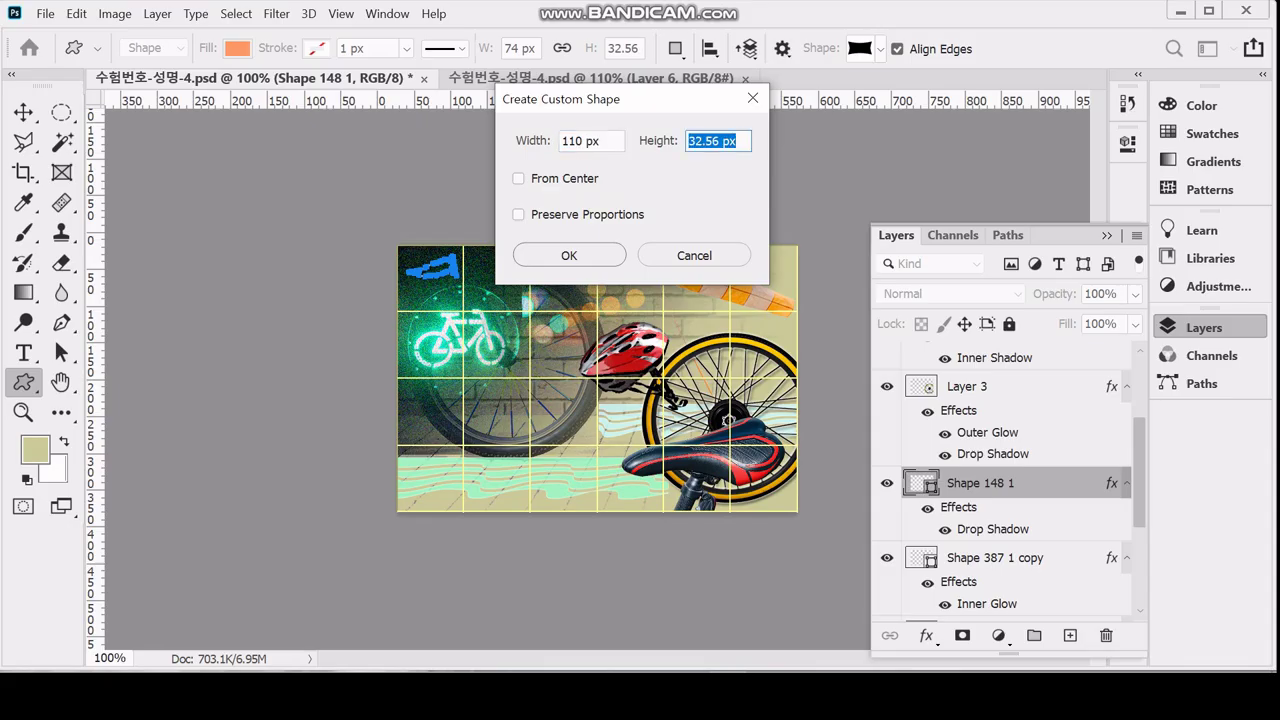
{"action": "type", "text": "32"}
{"action": "key", "text": "Return"}
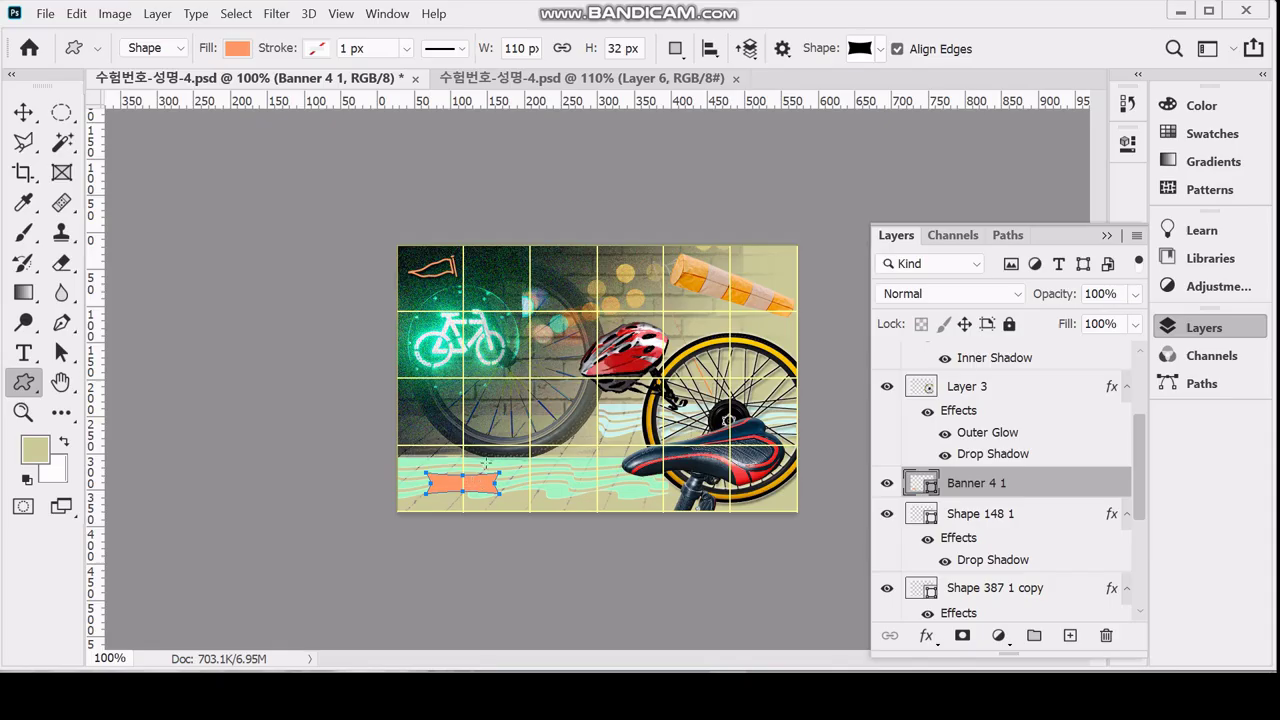
Add a 2 px outside Stroke in colour 996 (R 153, G 153, B 102) to the Banner 4 shape layer
{"action": "left_click", "coordinate": [926, 636]}
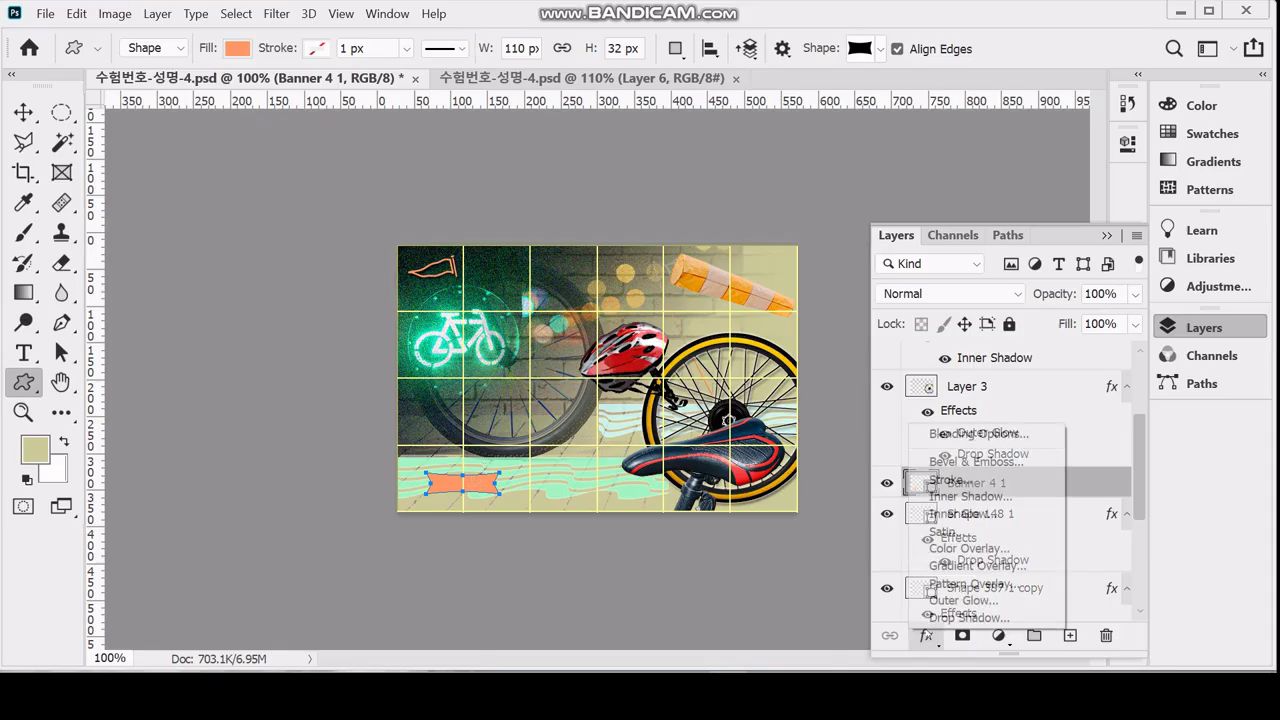
{"action": "left_click", "coordinate": [970, 481]}
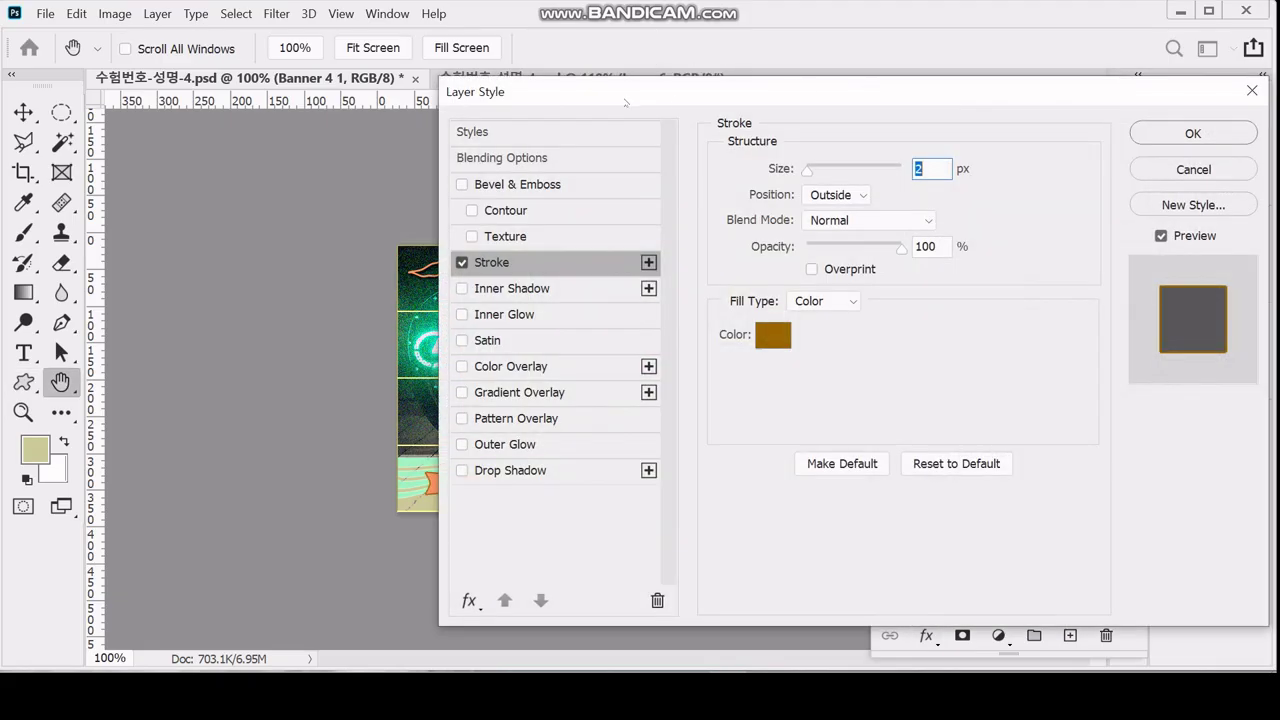
{"action": "left_click_drag", "start_coordinate": [625, 100], "coordinate": [738, 102]}
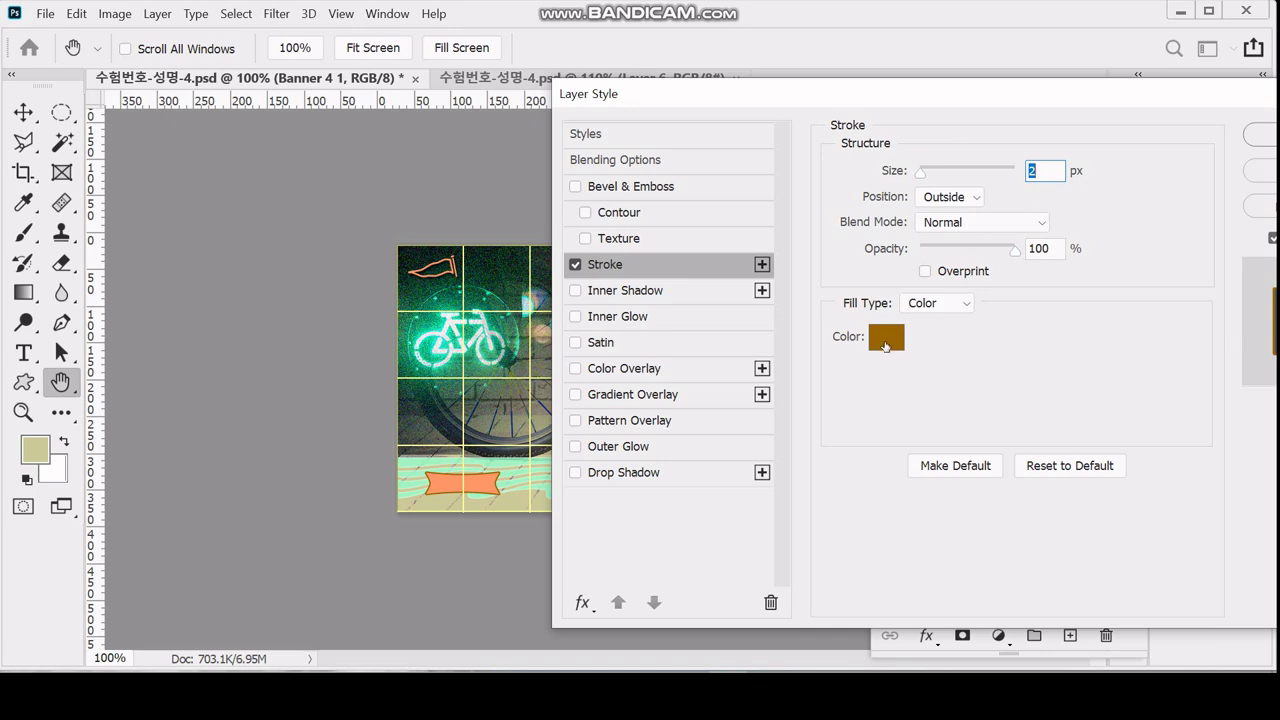
{"action": "left_click", "coordinate": [886, 337]}
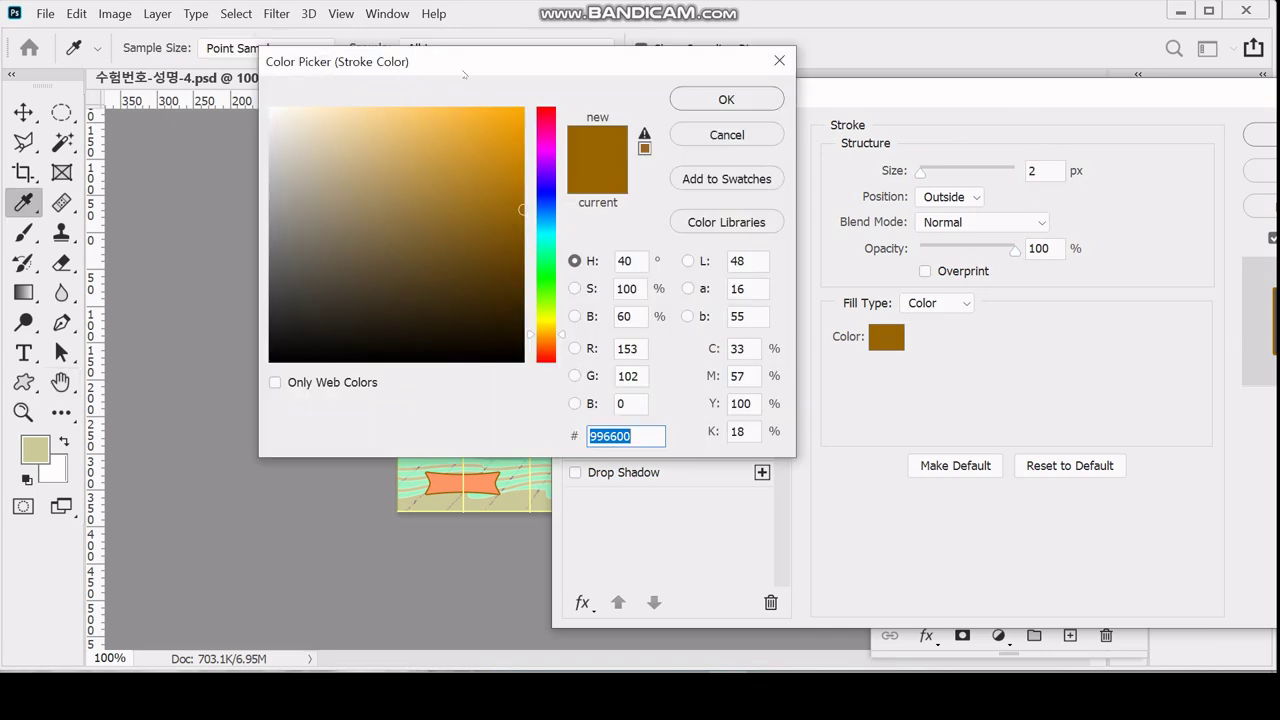
{"action": "type", "text": "9966"}
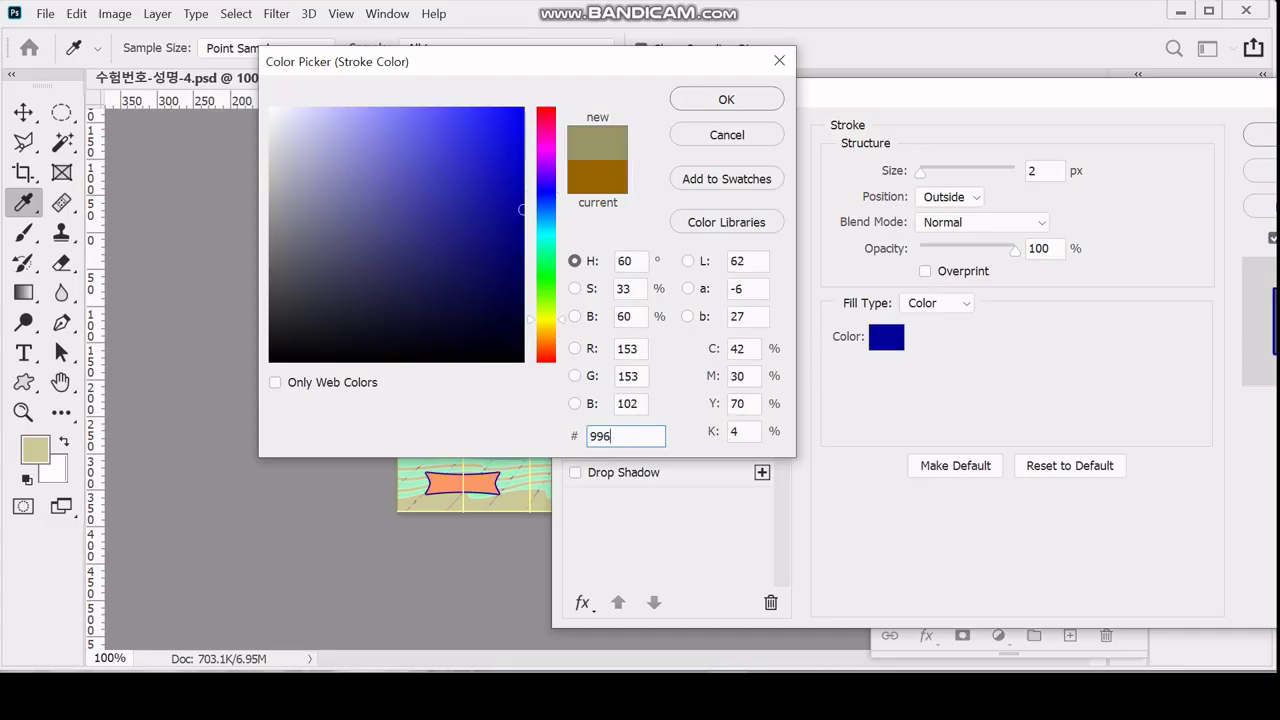
{"action": "key", "text": "BackSpace"}
{"action": "key", "text": "BackSpace"}
{"action": "key", "text": "BackSpace"}
{"action": "key", "text": "BackSpace"}
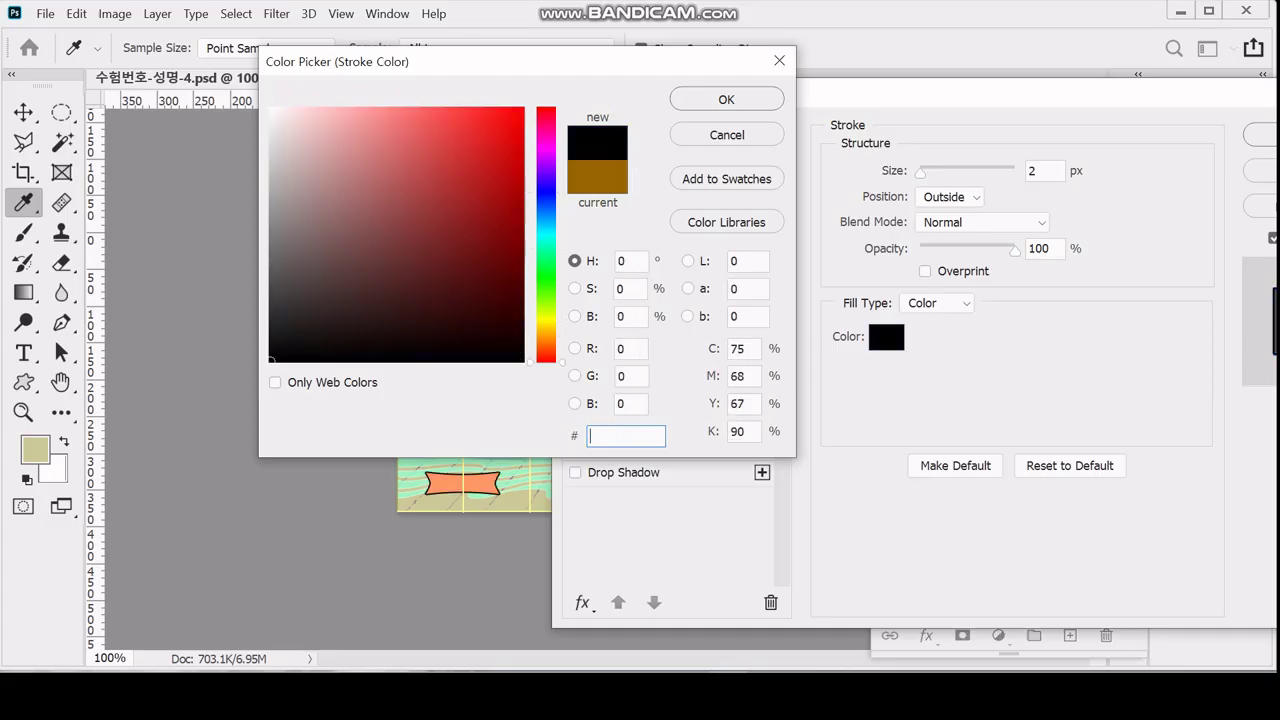
{"action": "type", "text": "99"}
{"action": "type", "text": "9966"}
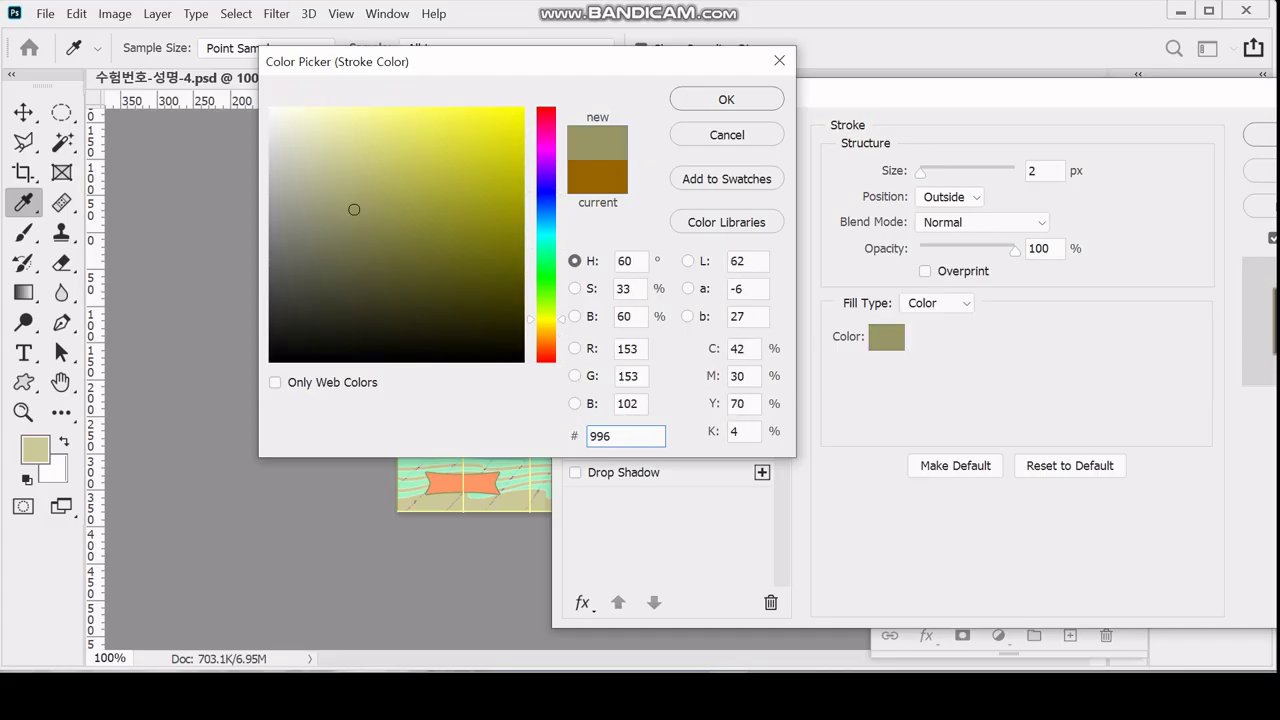
{"action": "key", "text": "Return"}
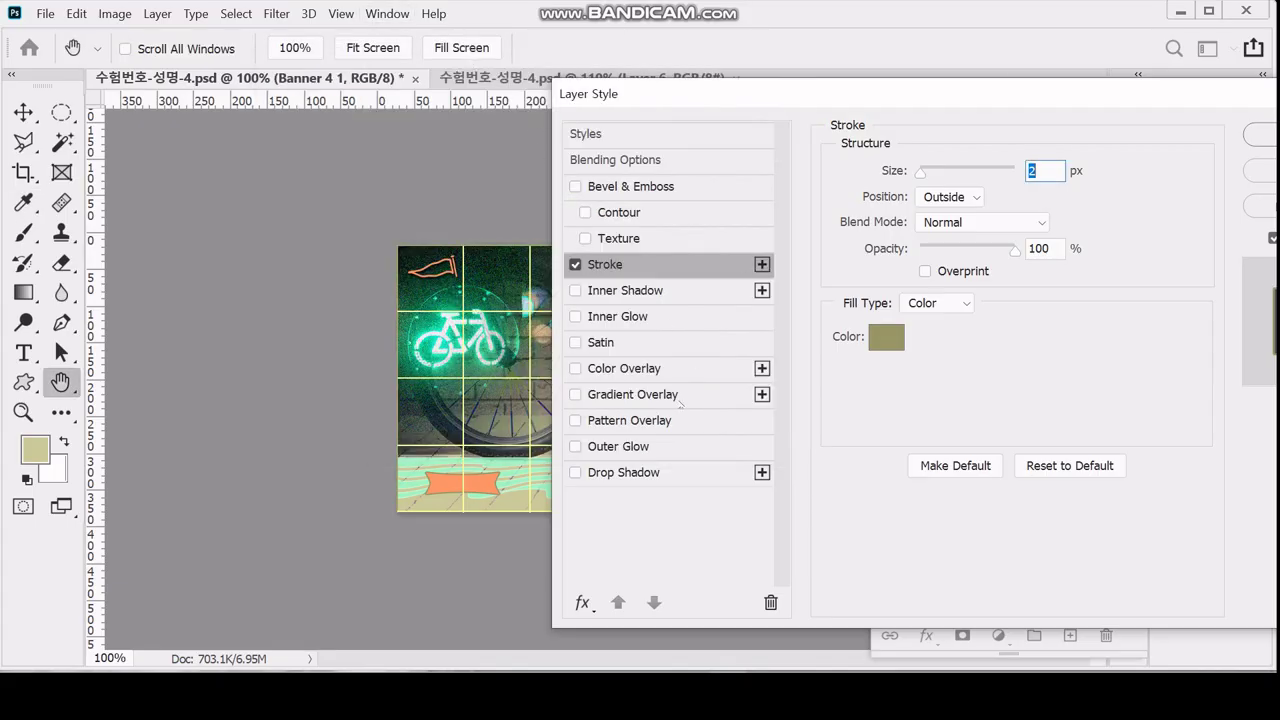
Enable a linear Gradient Overlay on the banner and set the gradient's starting colour stop to white, ffffff
{"action": "left_click", "coordinate": [646, 394]}
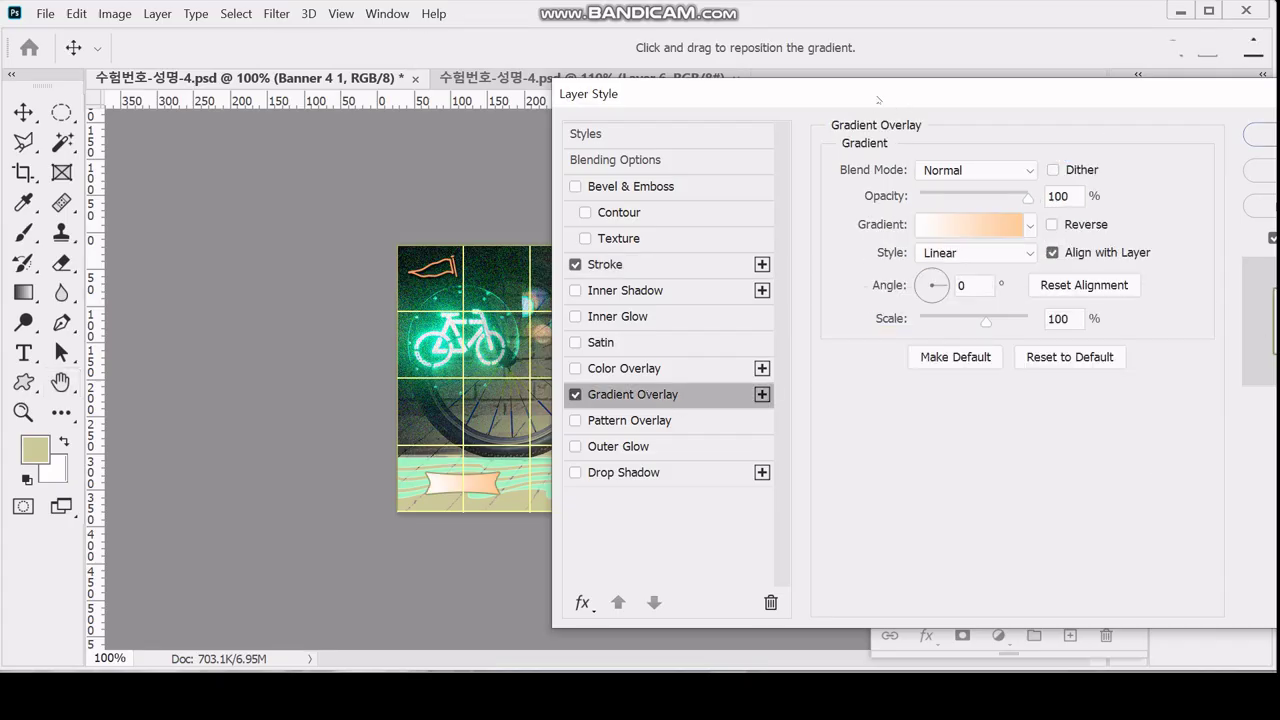
{"action": "left_click_drag", "start_coordinate": [878, 99], "coordinate": [841, 77]}
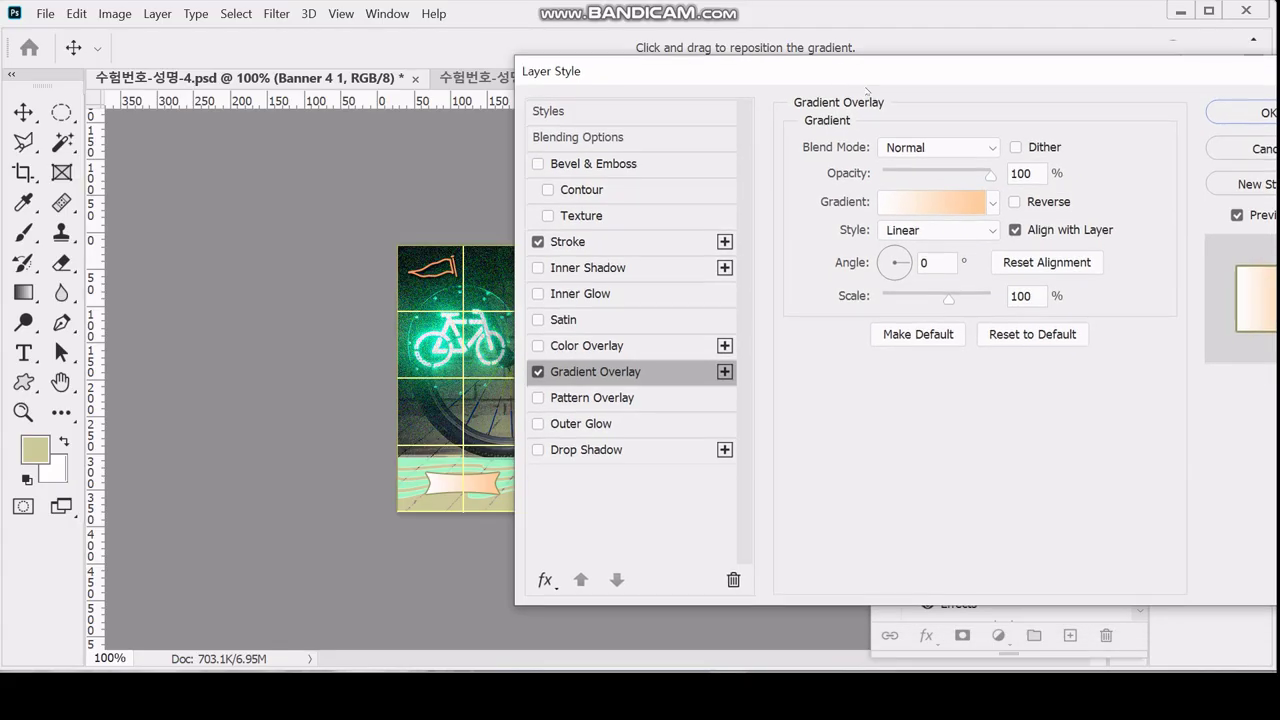
{"action": "left_click", "coordinate": [927, 205]}
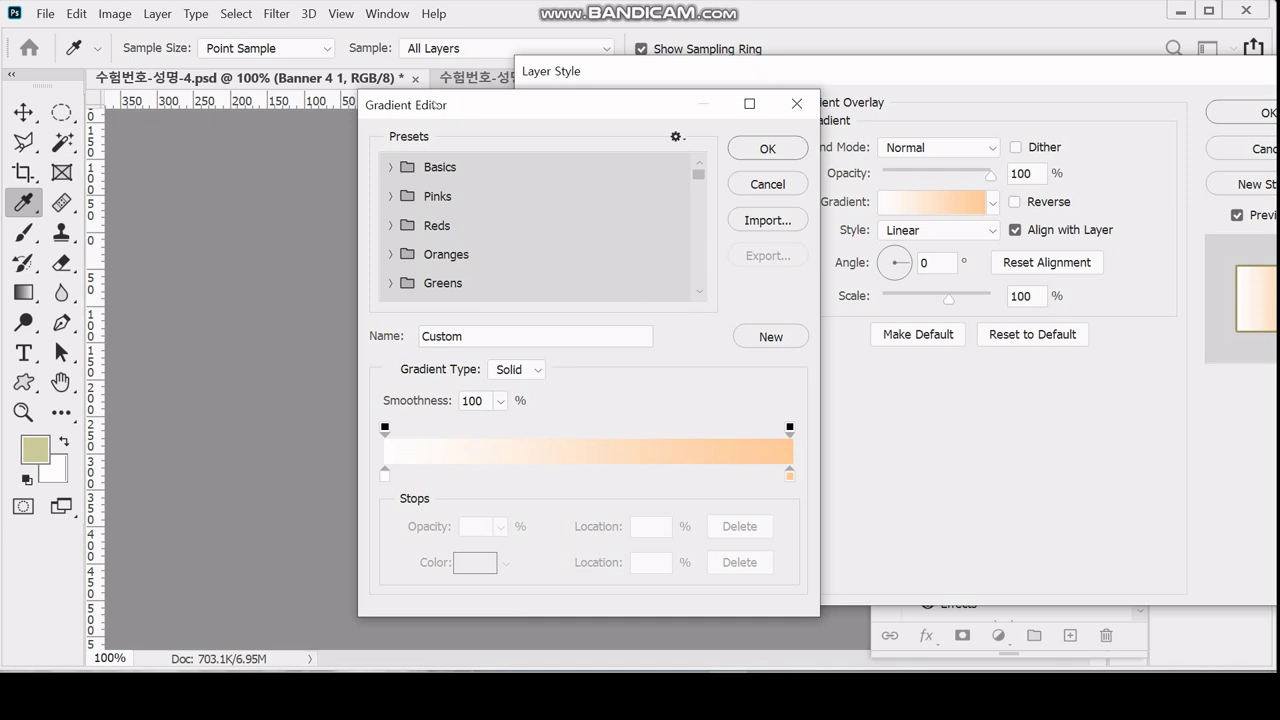
{"action": "left_click", "coordinate": [386, 477]}
{"action": "key", "text": "Tab"}
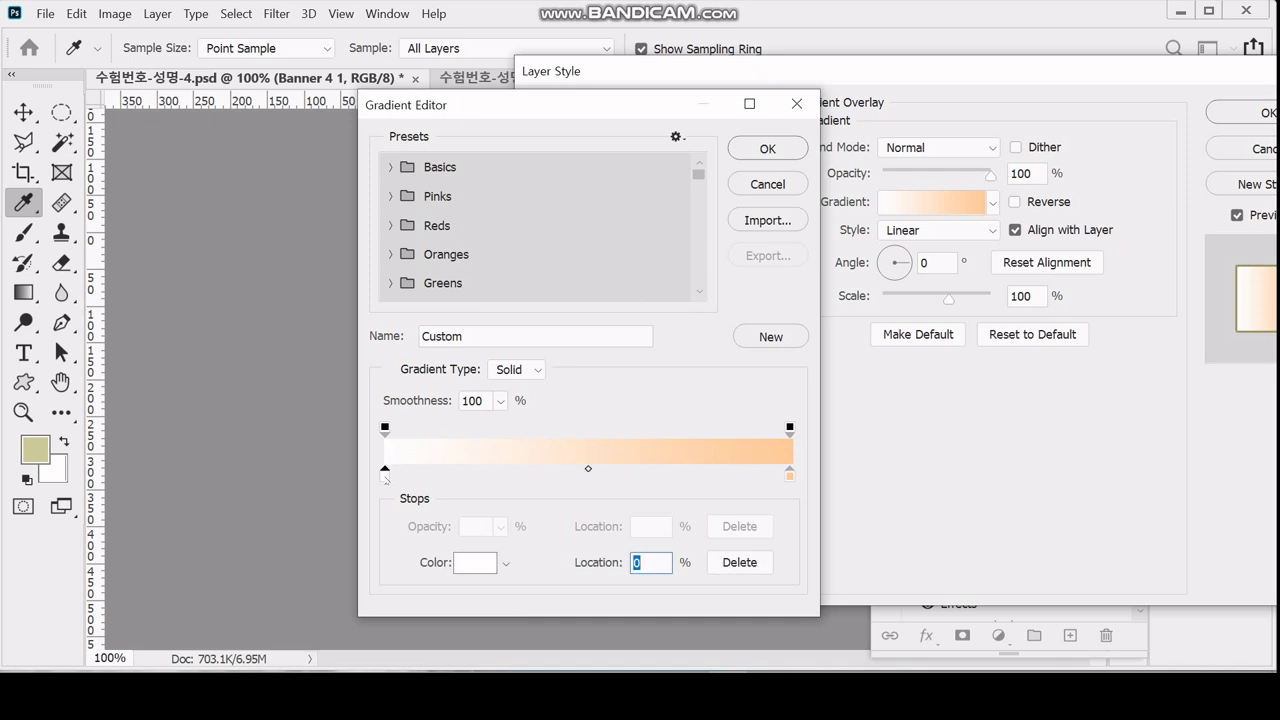
{"action": "double_click", "coordinate": [386, 477]}
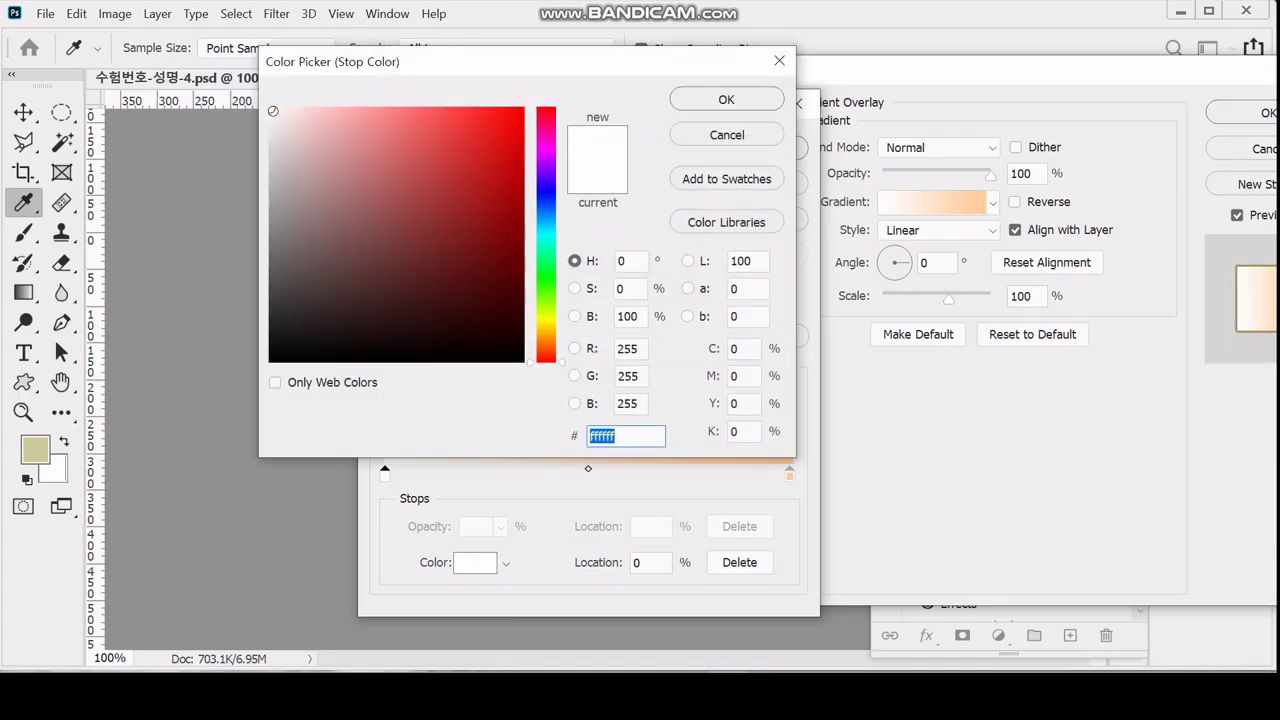
{"action": "mouse_move", "coordinate": [273, 111]}
{"action": "left_mouse_down"}
{"action": "mouse_move", "coordinate": [306, 142]}
{"action": "mouse_move", "coordinate": [270, 107]}
{"action": "left_mouse_up"}
{"action": "left_click_drag", "start_coordinate": [286, 336], "coordinate": [268, 368]}
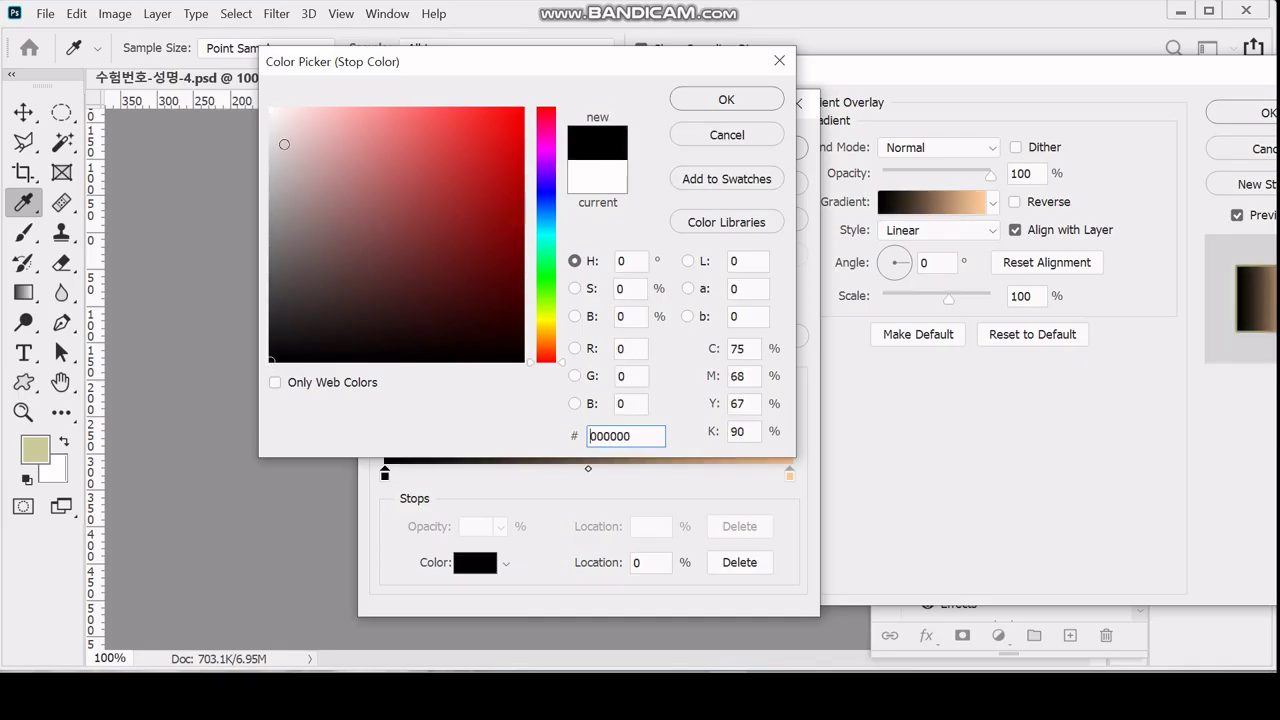
{"action": "left_click", "coordinate": [278, 114]}
{"action": "left_click", "coordinate": [268, 362]}
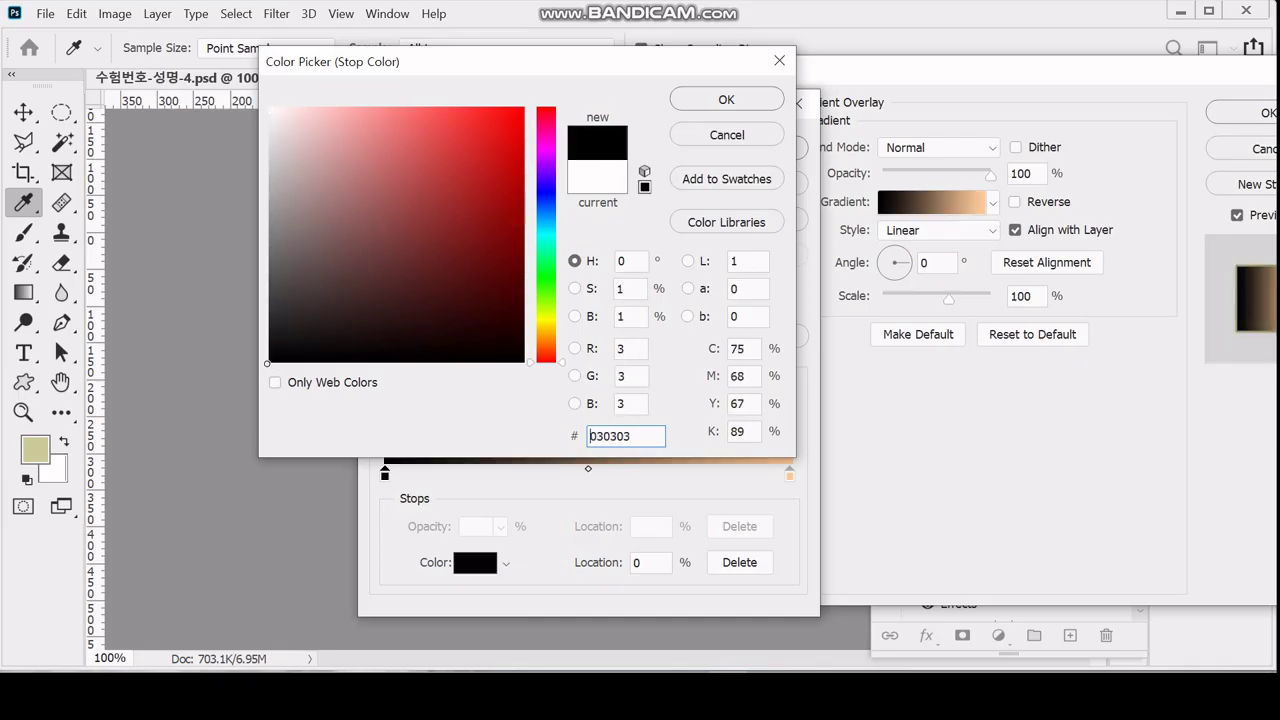
{"action": "left_click", "coordinate": [267, 364]}
{"action": "left_click", "coordinate": [270, 105]}
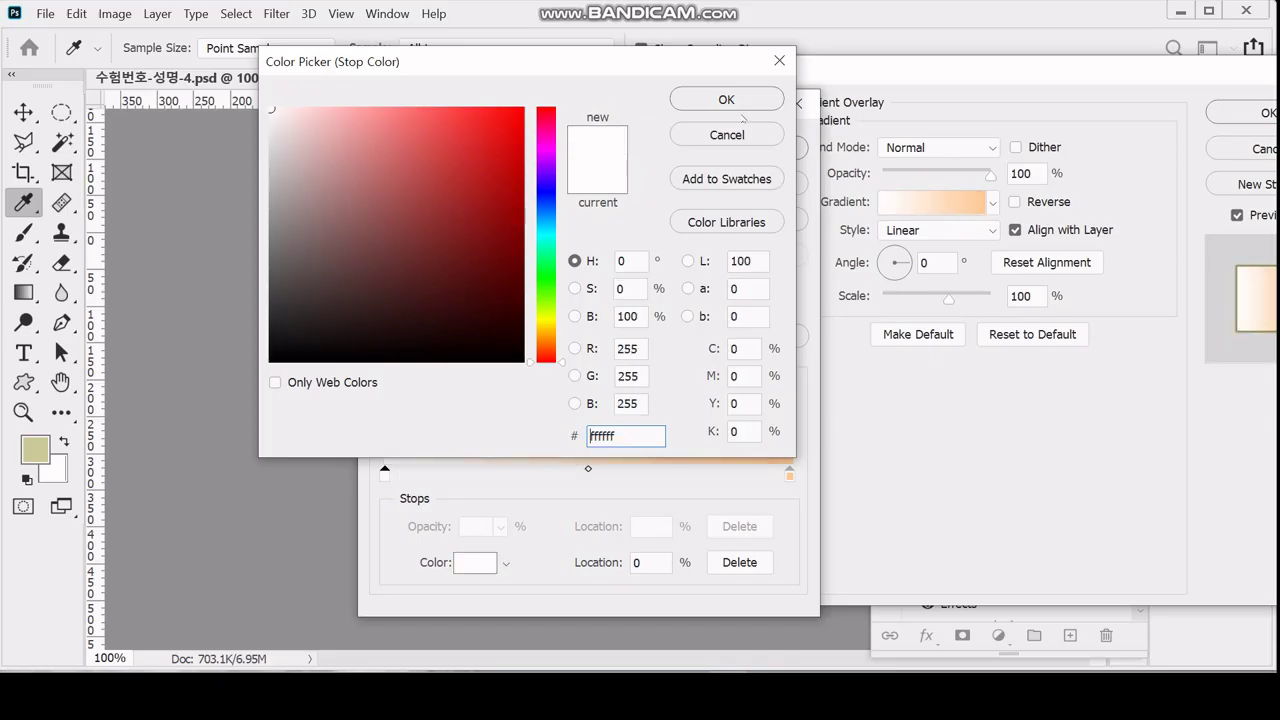
{"action": "left_click", "coordinate": [745, 100]}
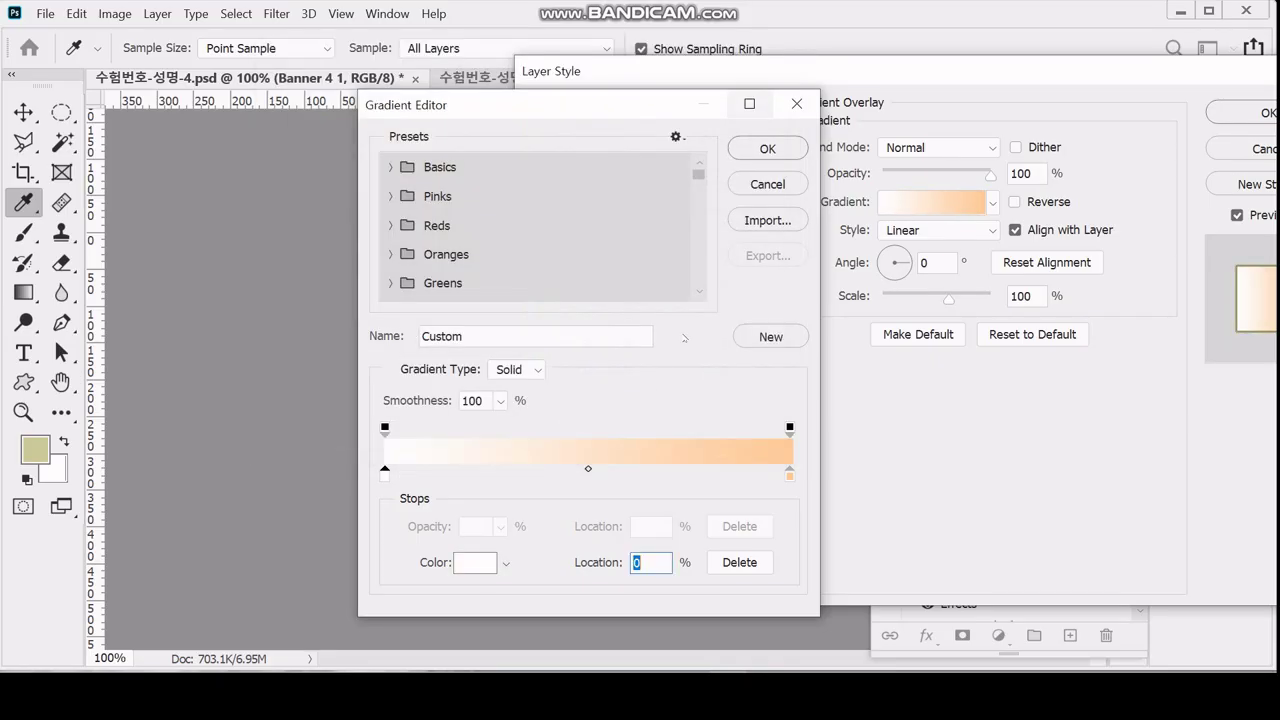
Set the gradient's ending colour stop to 9cc and accept the edited gradient
{"action": "double_click", "coordinate": [790, 476]}
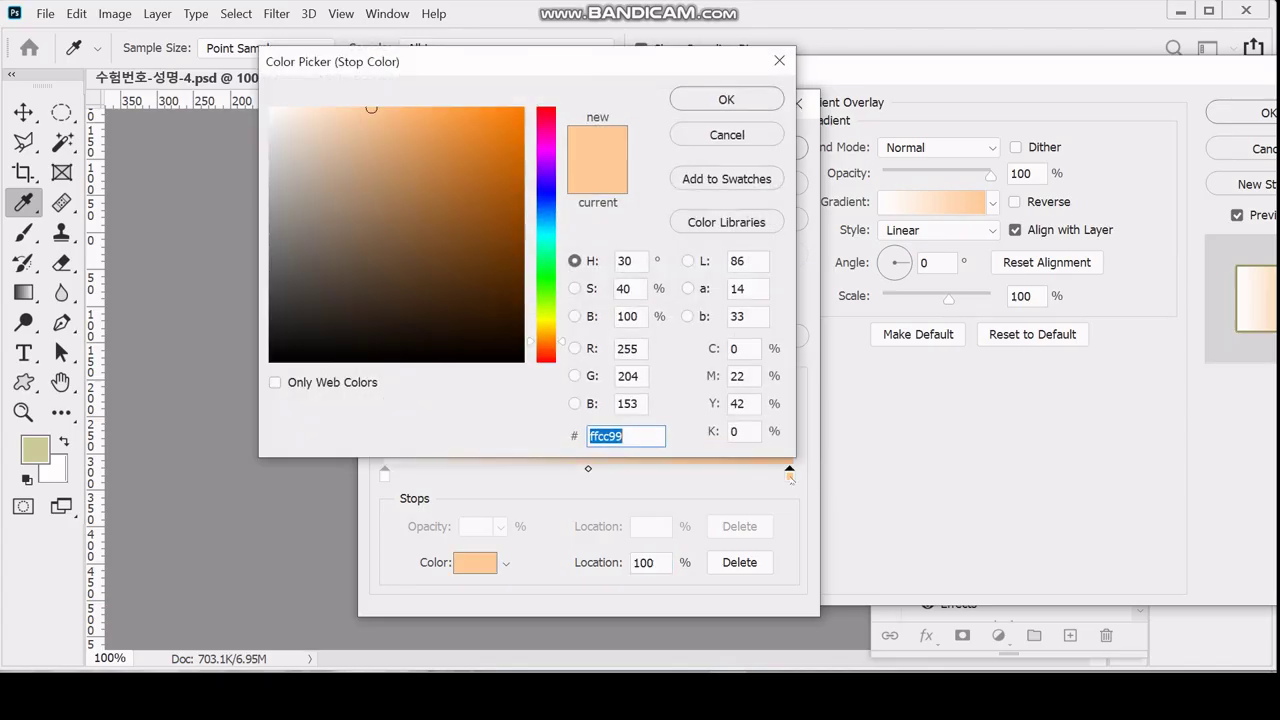
{"action": "type", "text": "9cc"}
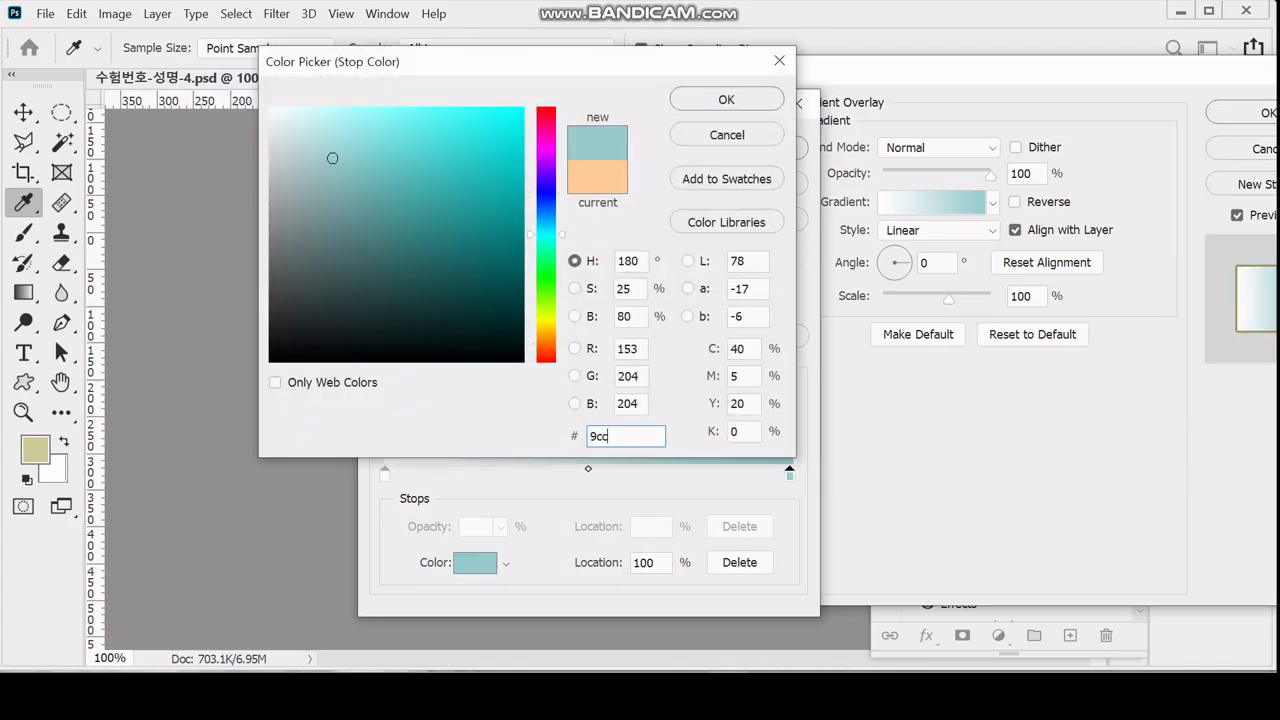
{"action": "key", "text": "Return"}
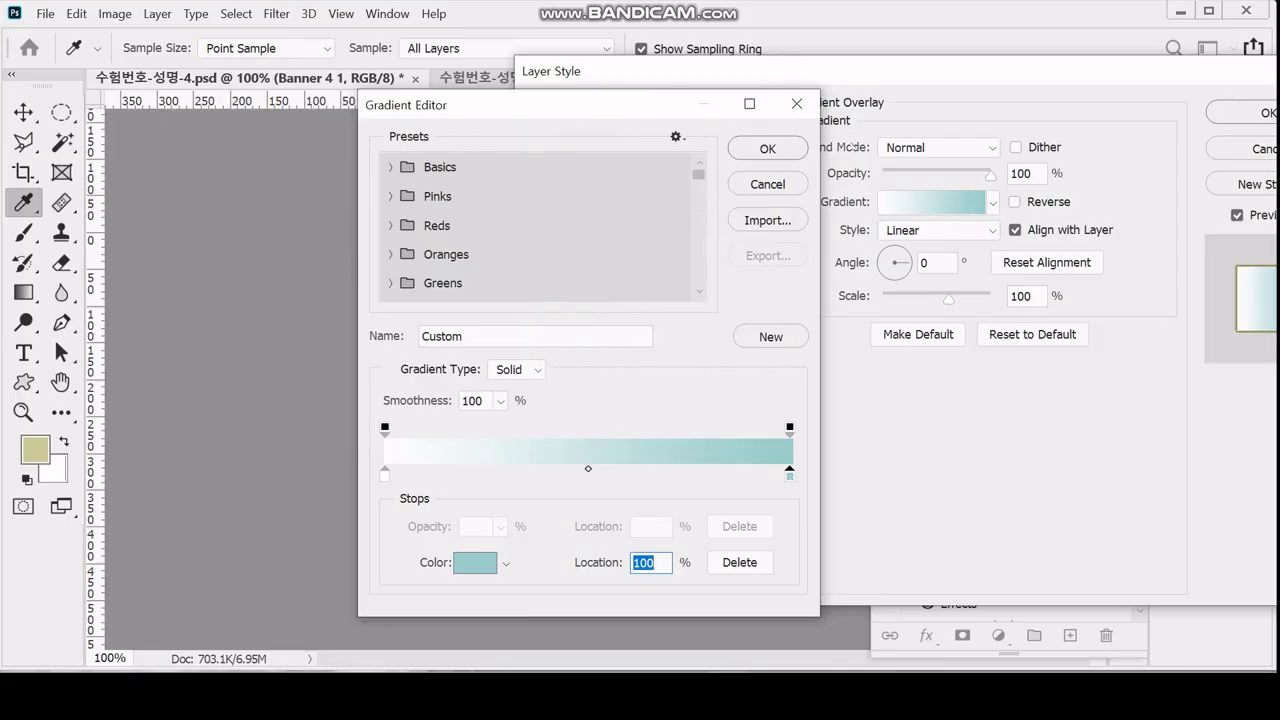
{"action": "left_click", "coordinate": [767, 149]}
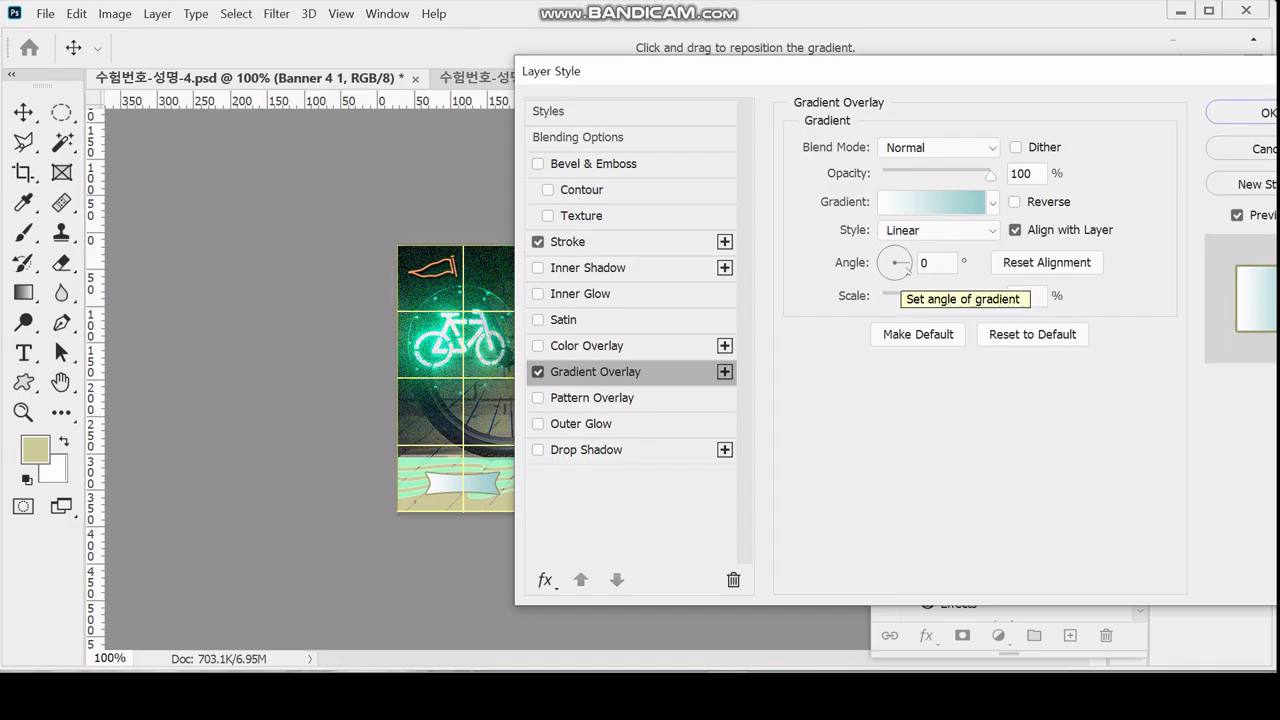
Set the banner's Gradient Overlay angle to -90°, apply the layer style and save the document
{"action": "left_click", "coordinate": [908, 272]}
{"action": "left_click", "coordinate": [888, 273]}
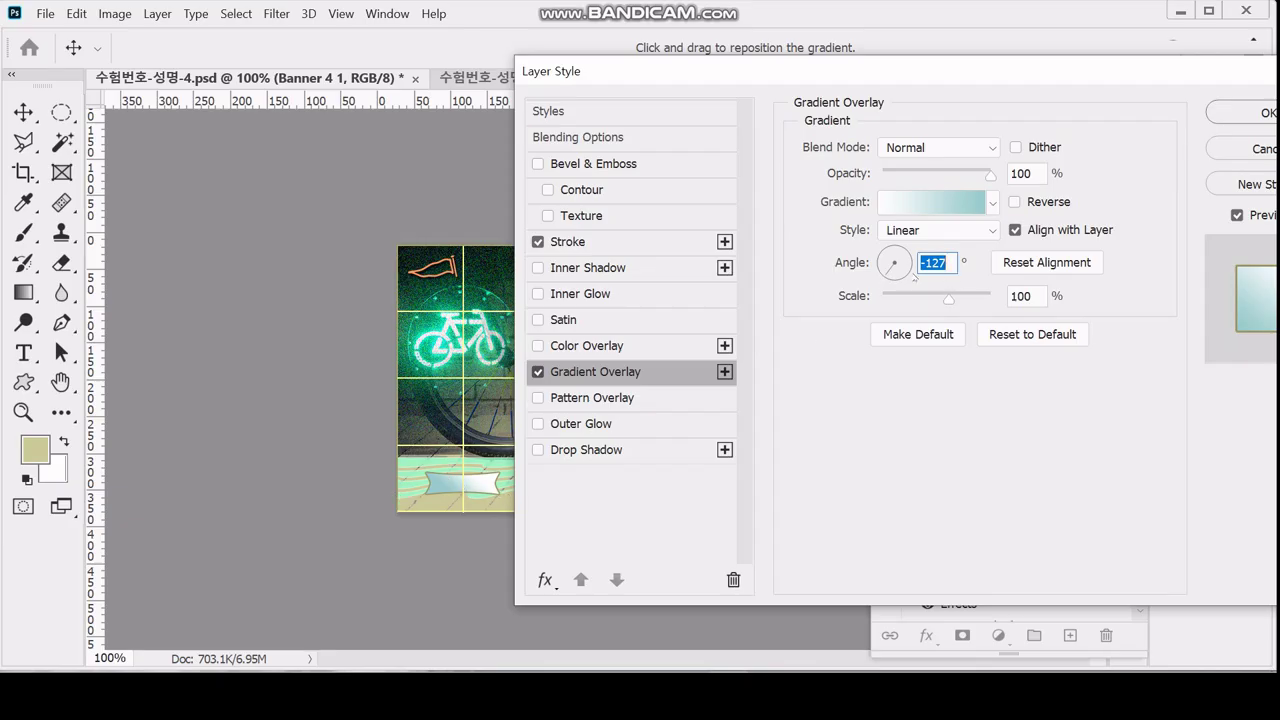
{"action": "left_click", "coordinate": [903, 269]}
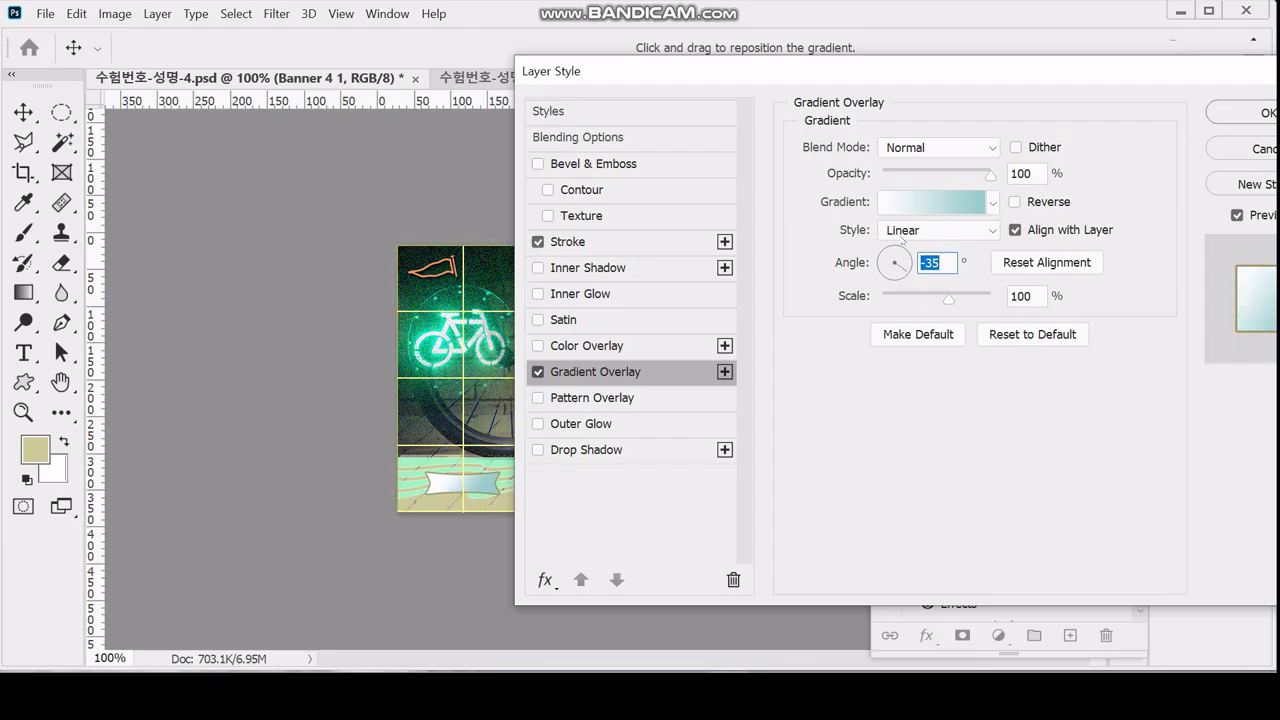
{"action": "type", "text": "-90"}
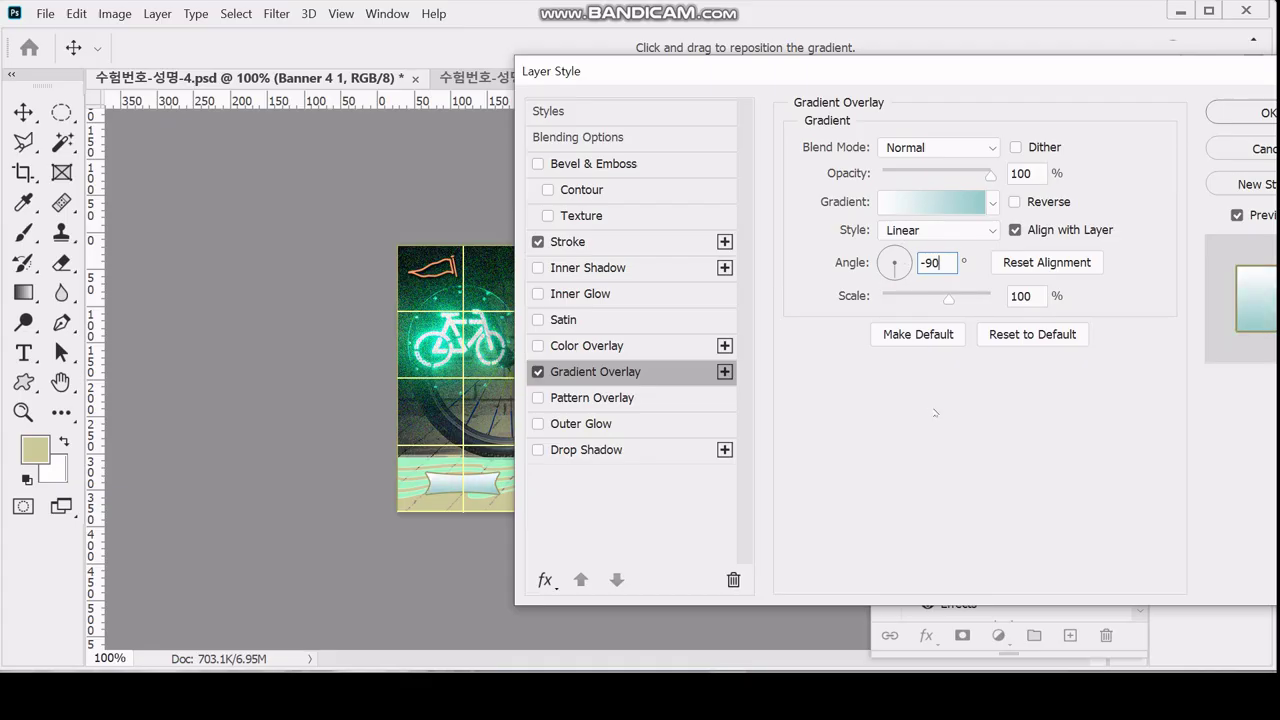
{"action": "key", "text": "Return"}
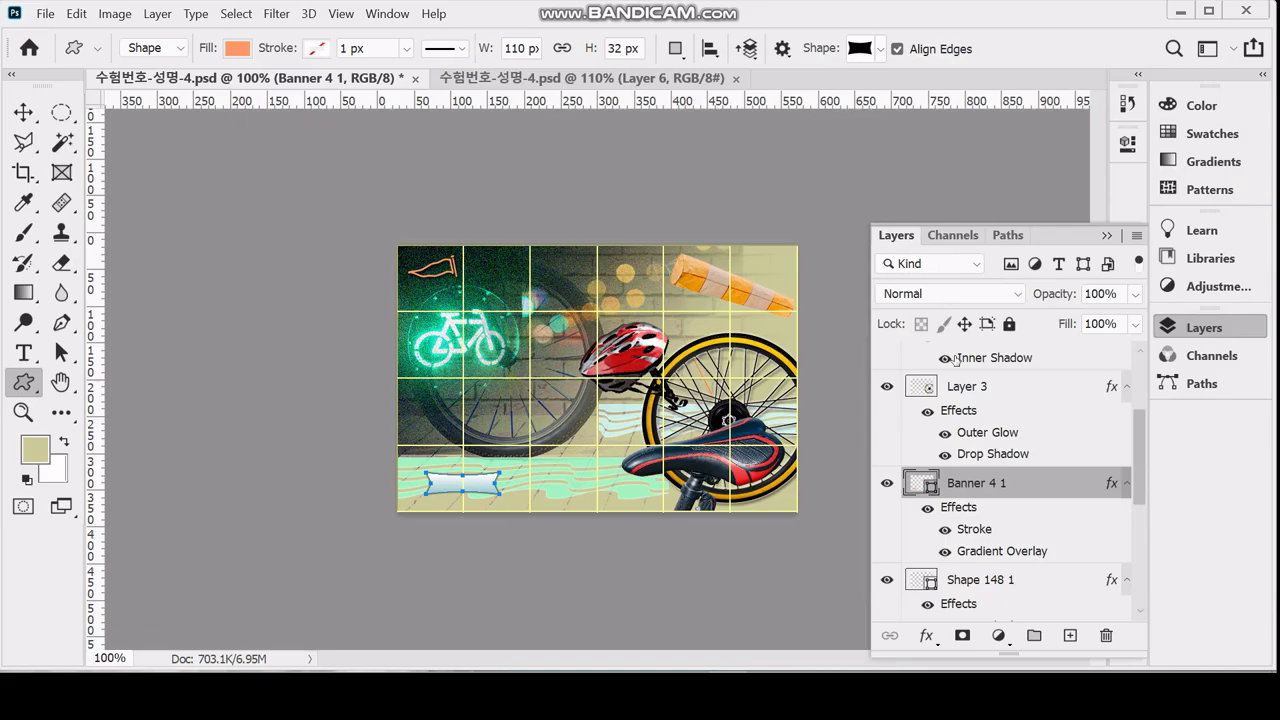
{"action": "scroll", "coordinate": [955, 360], "scroll_direction": "down", "scroll_amount": 3}
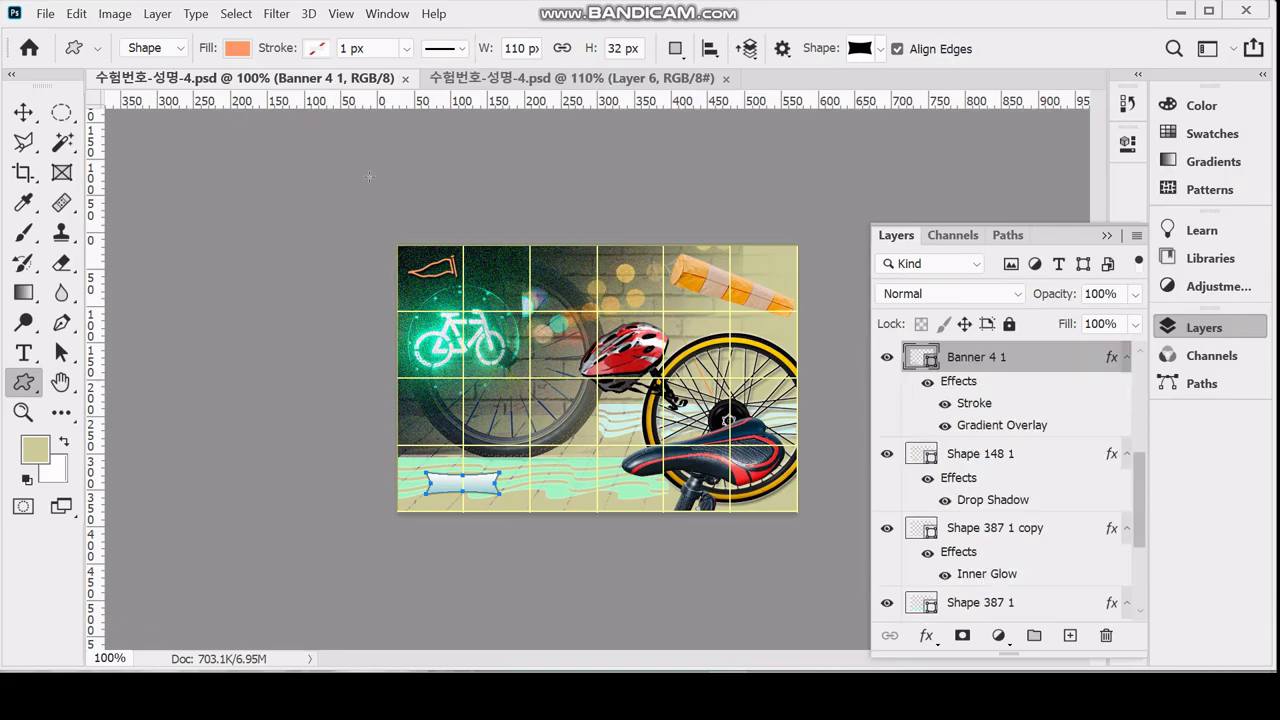
Start a horizontal text line just above the banner shape and set its font size to 14 pt
{"action": "left_click", "coordinate": [24, 352]}
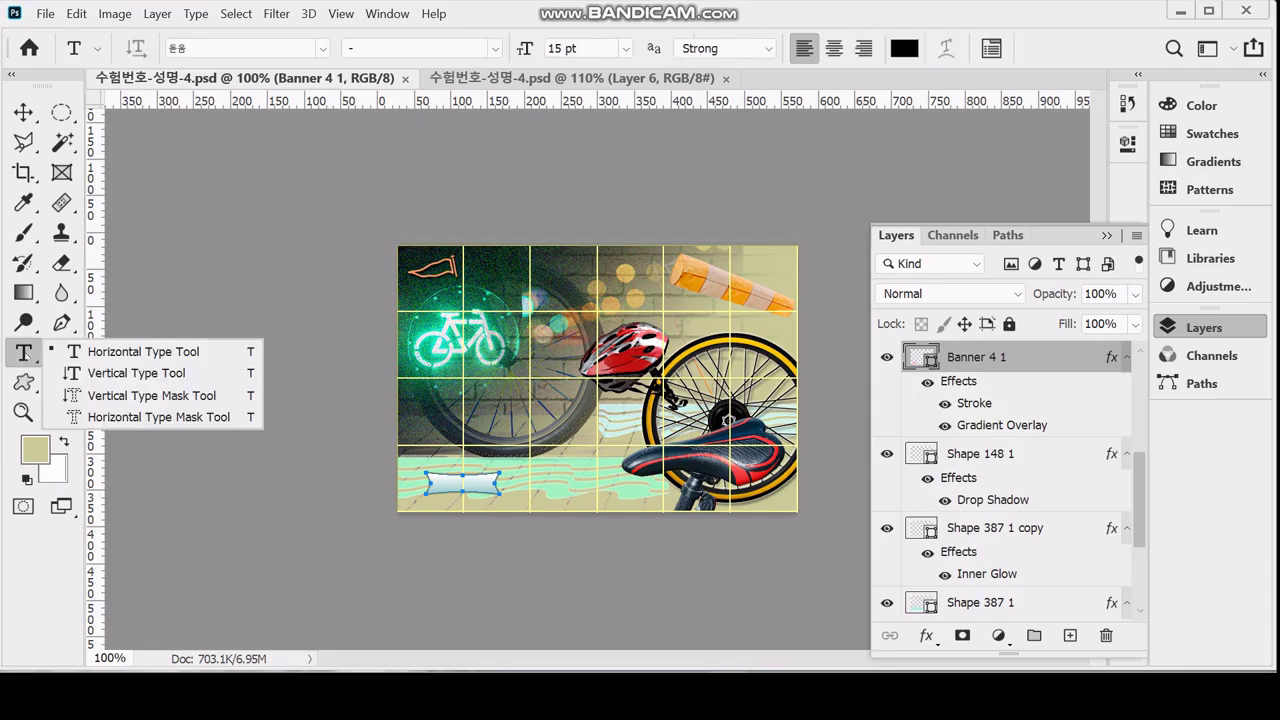
{"action": "left_click", "coordinate": [118, 356]}
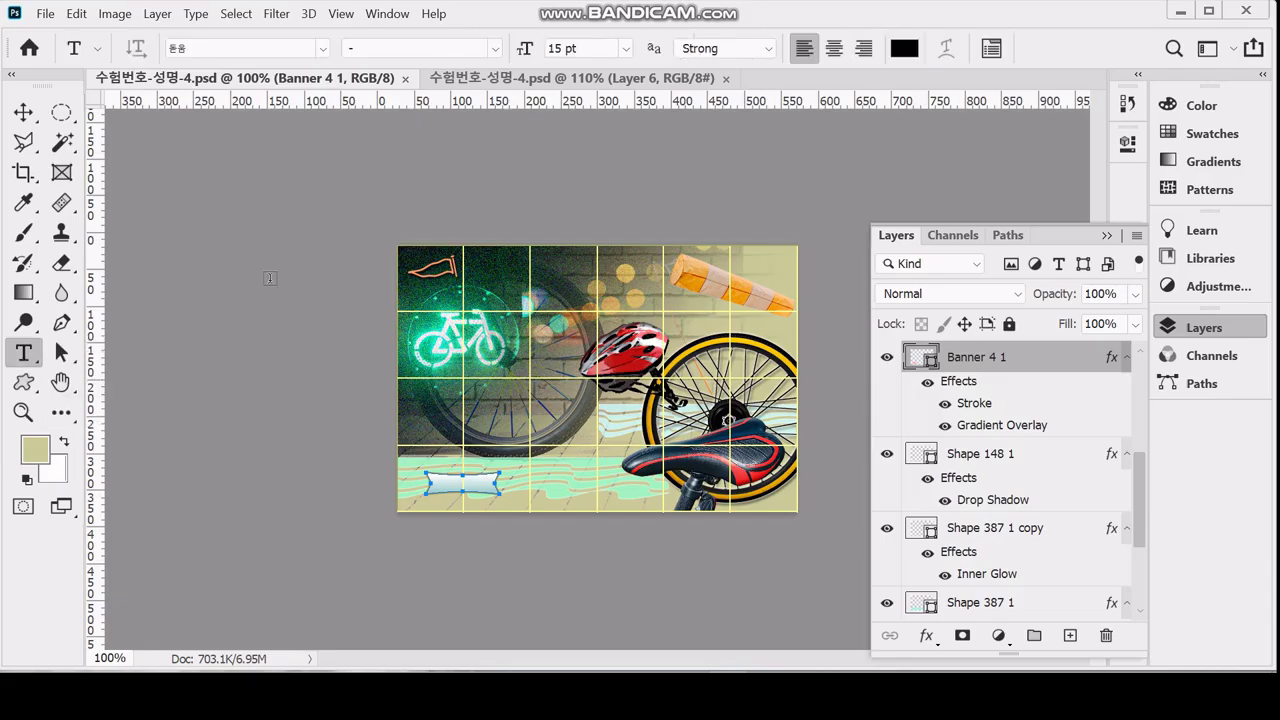
{"action": "left_click", "coordinate": [465, 80]}
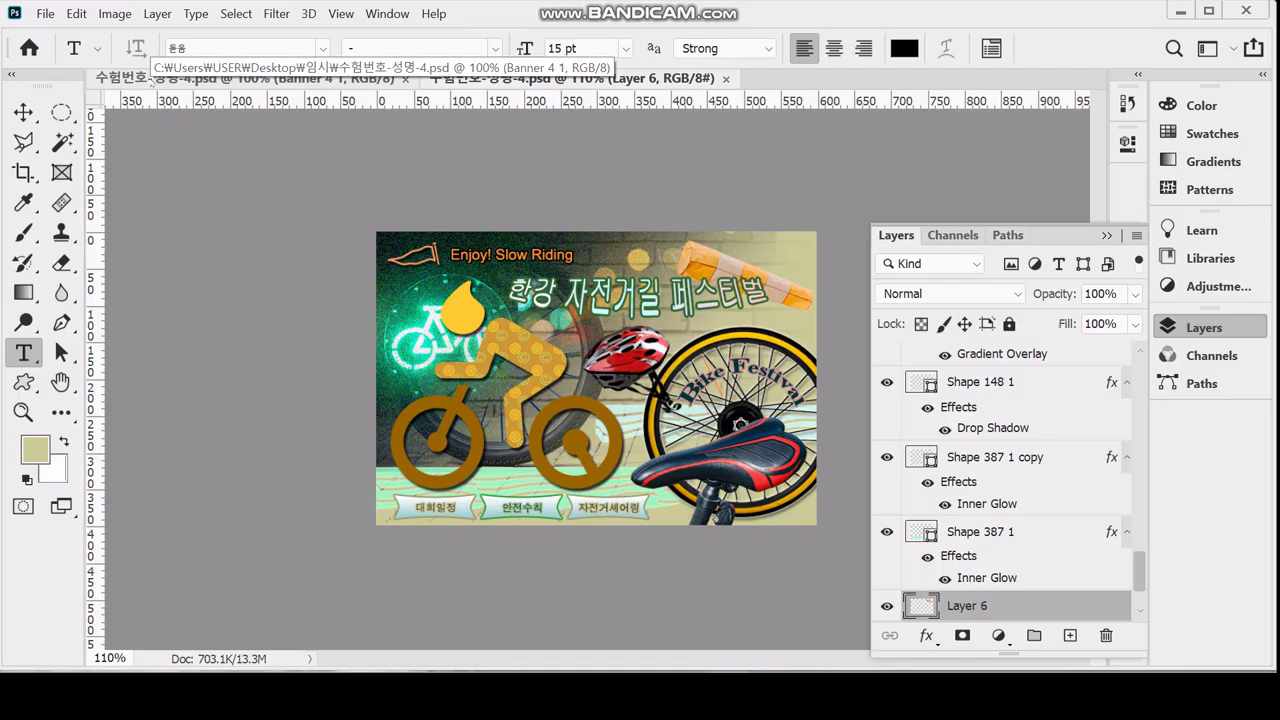
{"action": "left_click", "coordinate": [152, 79]}
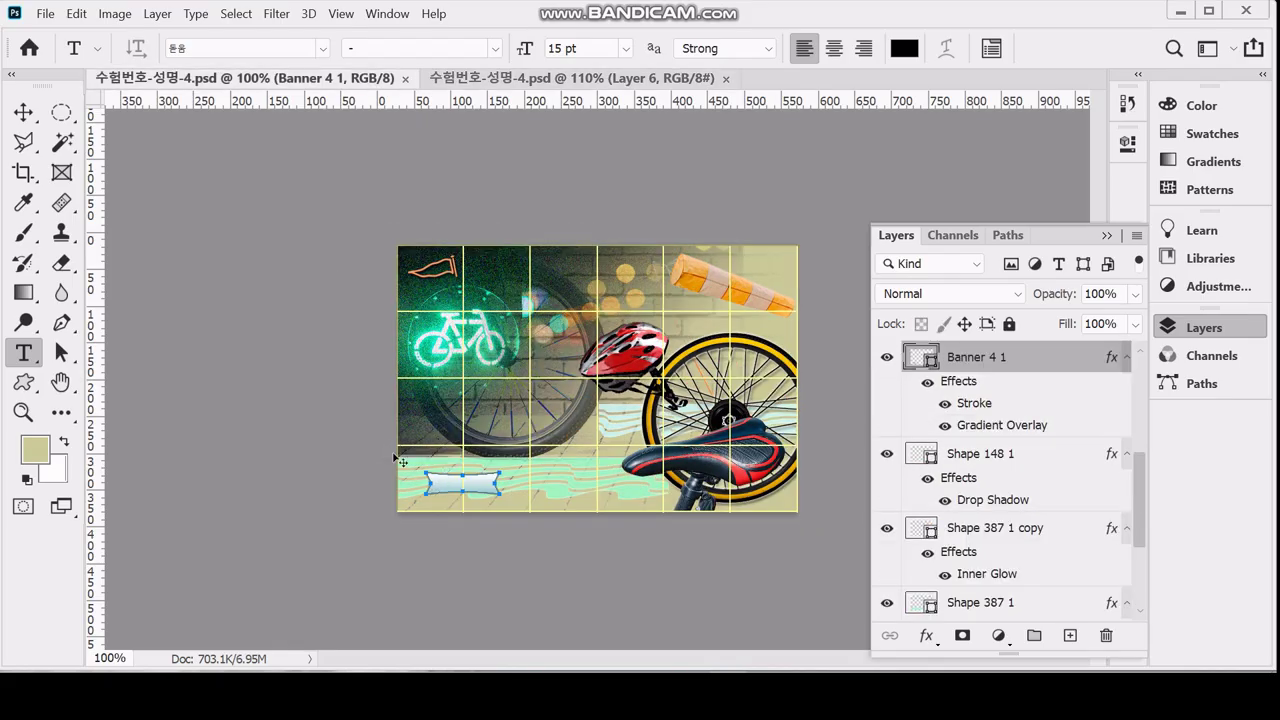
{"action": "key", "text": "ctrl+plus"}
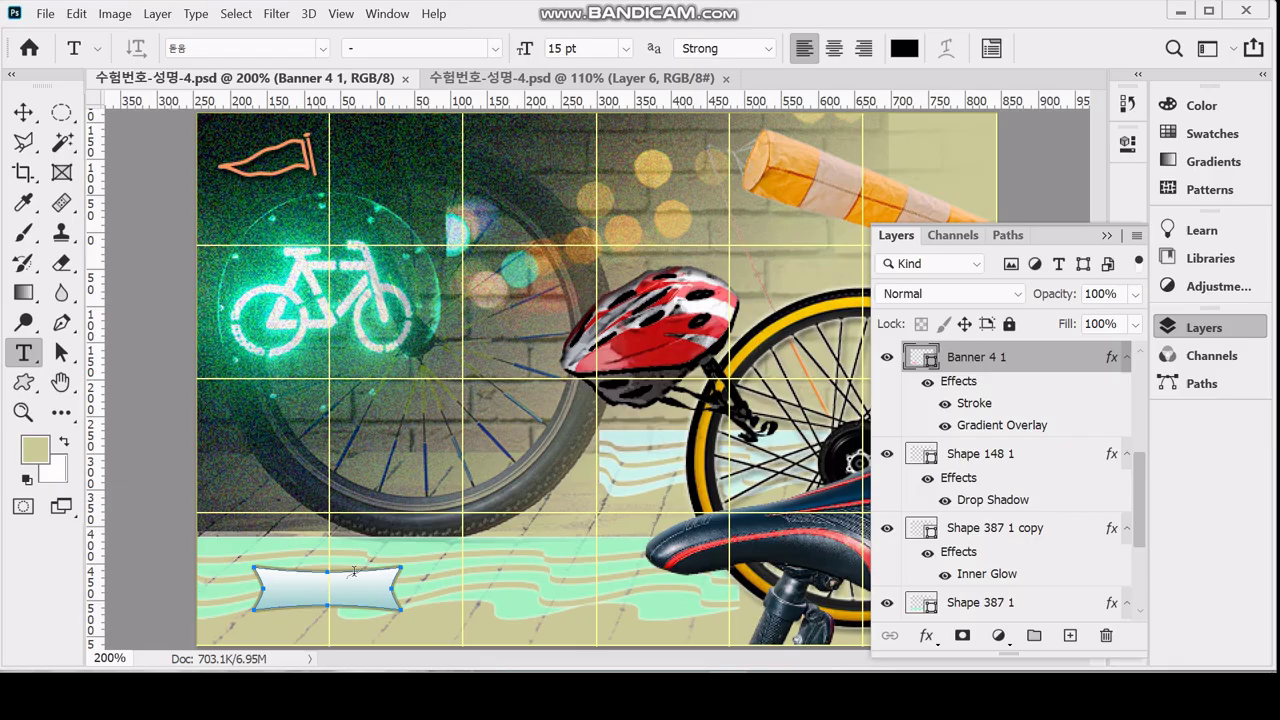
{"action": "left_click", "coordinate": [304, 552]}
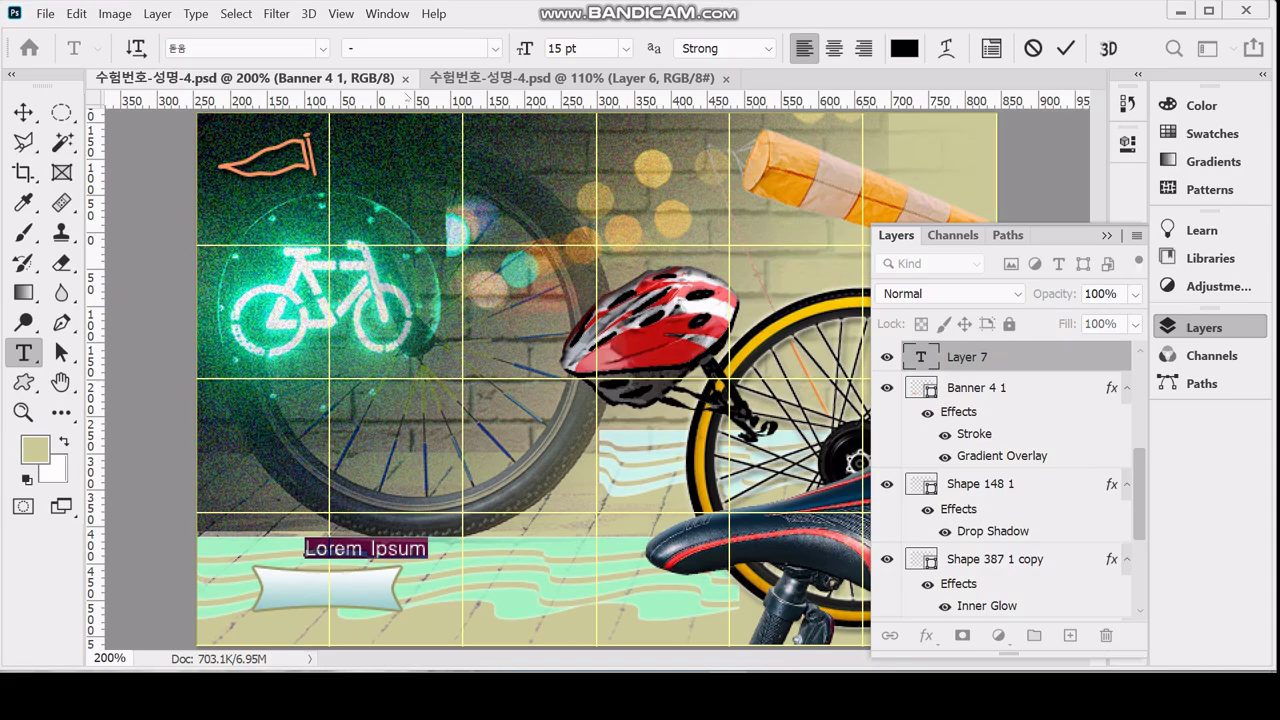
{"action": "left_click", "coordinate": [260, 49]}
{"action": "key", "text": "Tab"}
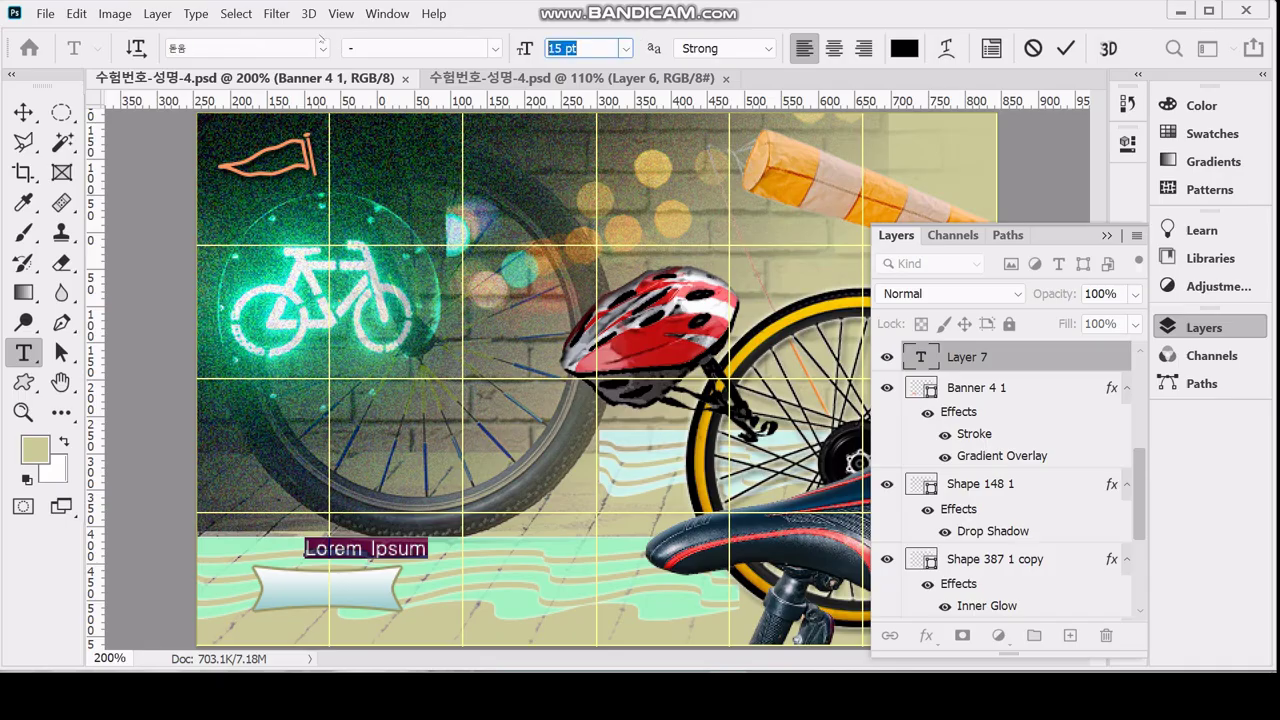
{"action": "type", "text": "14"}
{"action": "key", "text": "Return"}
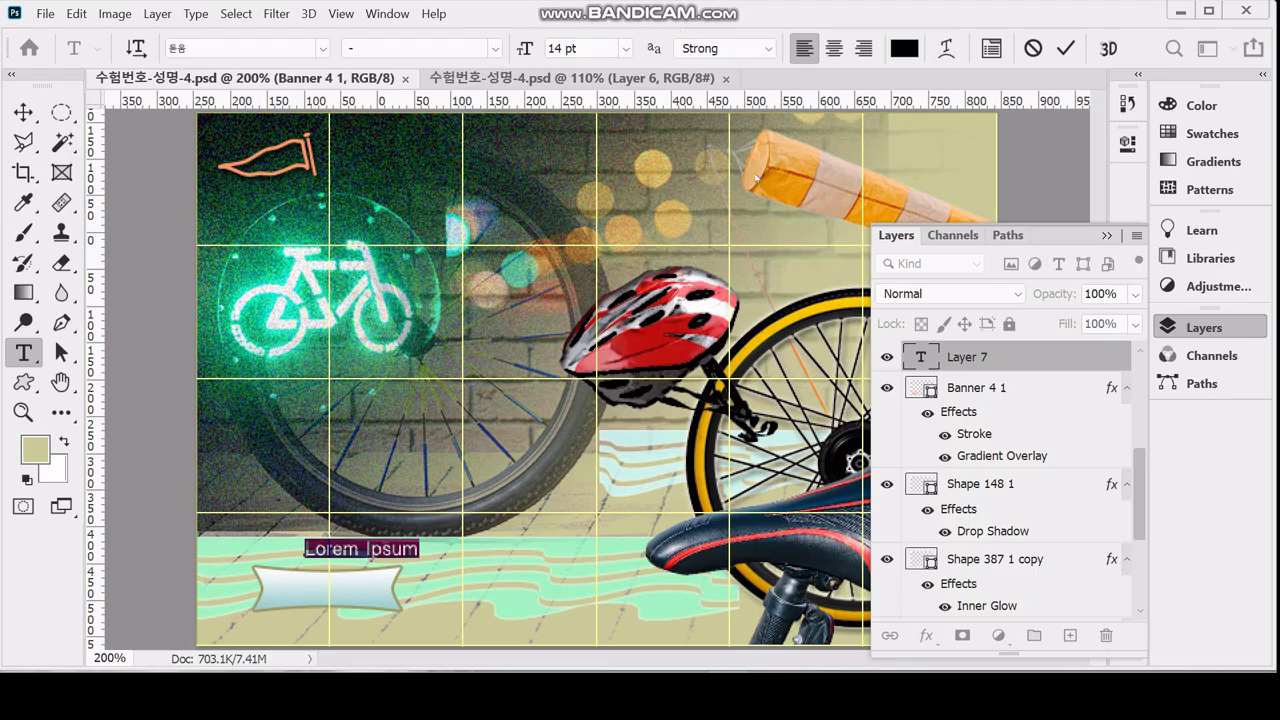
Set the new text to Strong anti-aliasing, centred alignment and the colour 333
{"action": "left_click", "coordinate": [769, 48]}
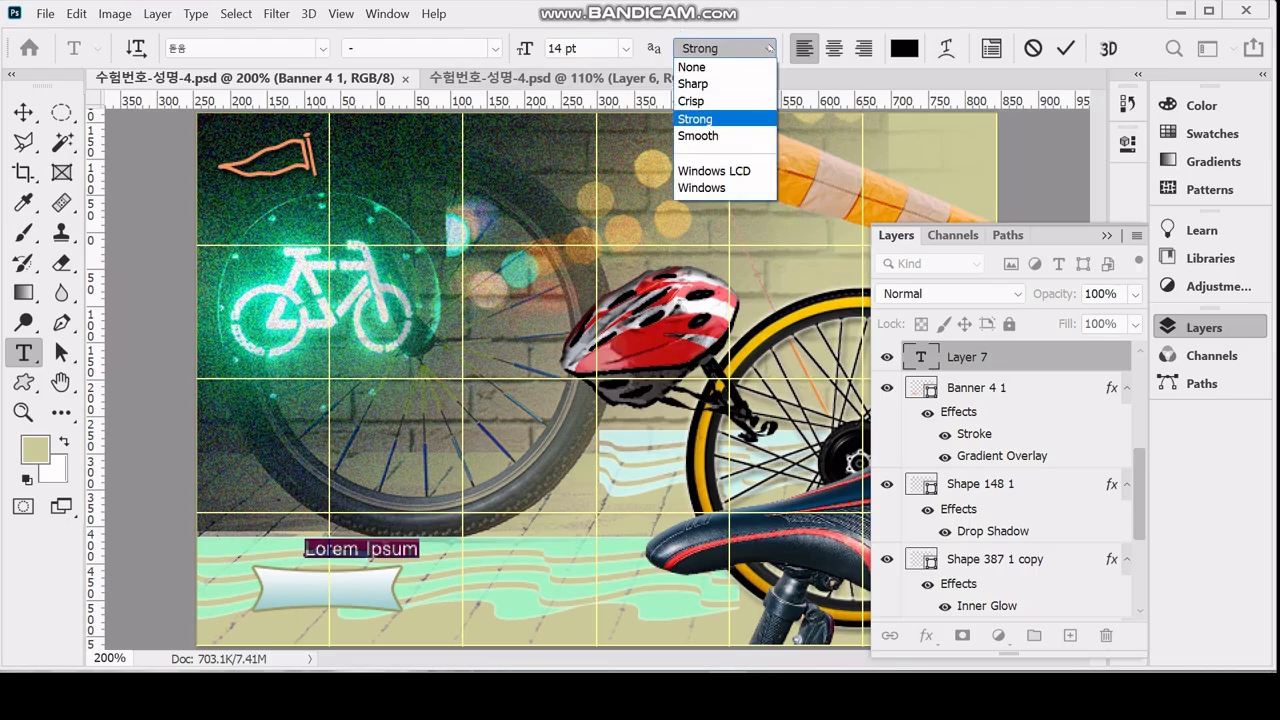
{"action": "left_click", "coordinate": [762, 120]}
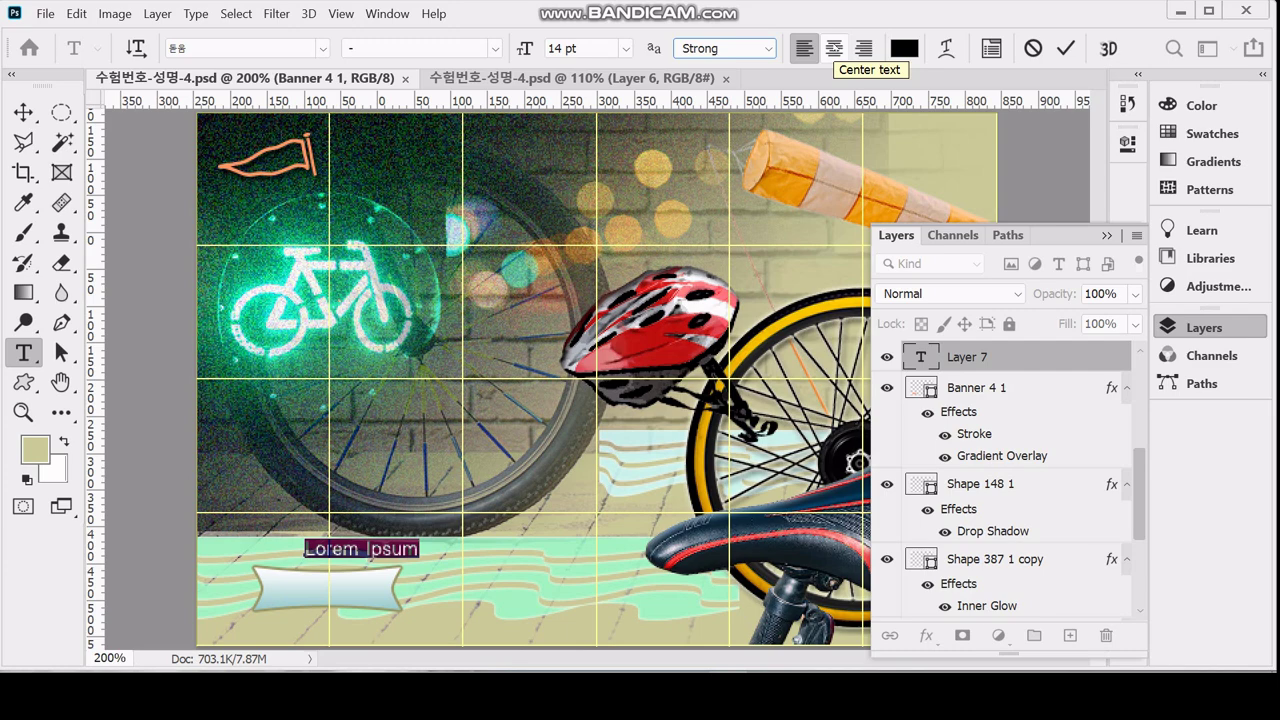
{"action": "left_click", "coordinate": [834, 48]}
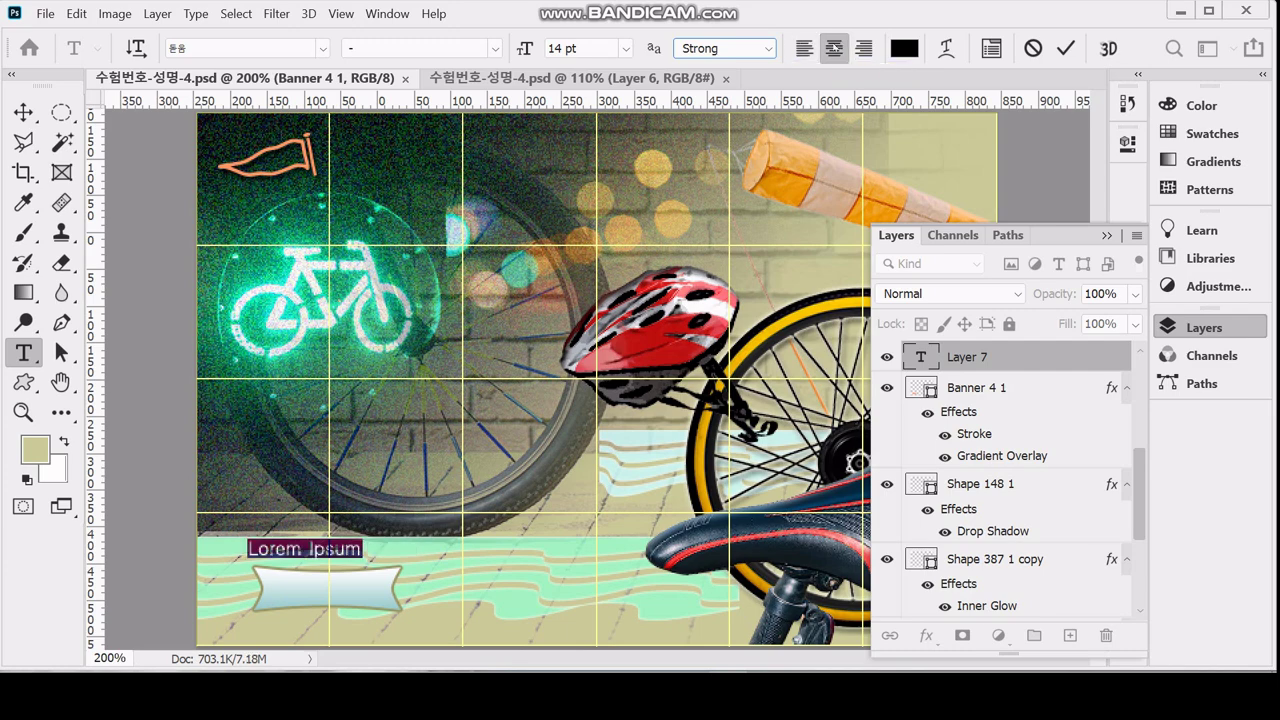
{"action": "left_click", "coordinate": [912, 48]}
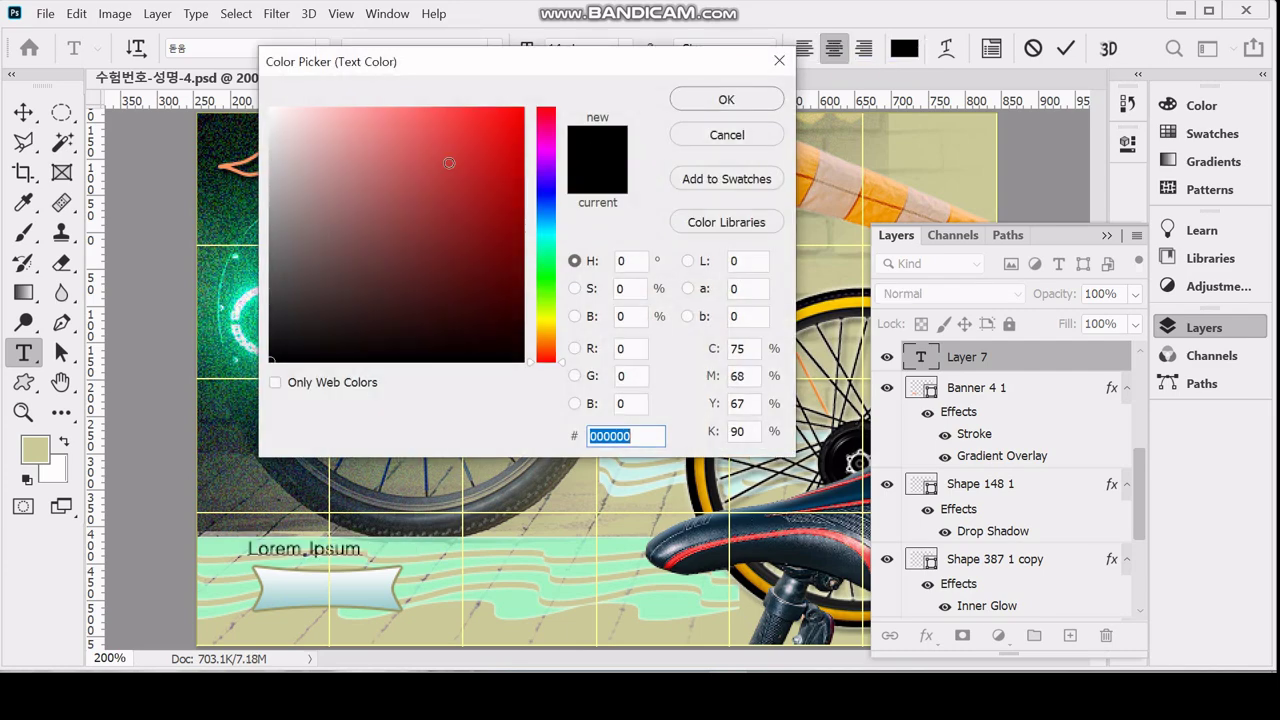
{"action": "type", "text": "333333"}
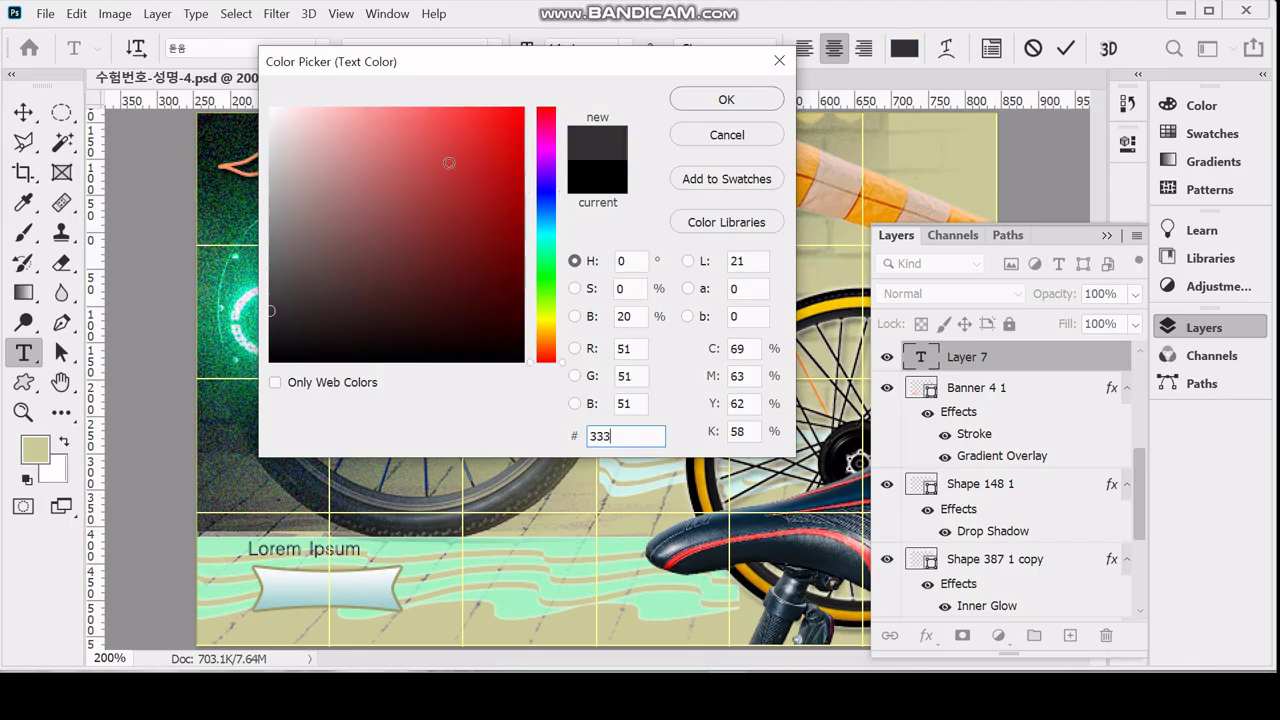
{"action": "key", "text": "Return"}
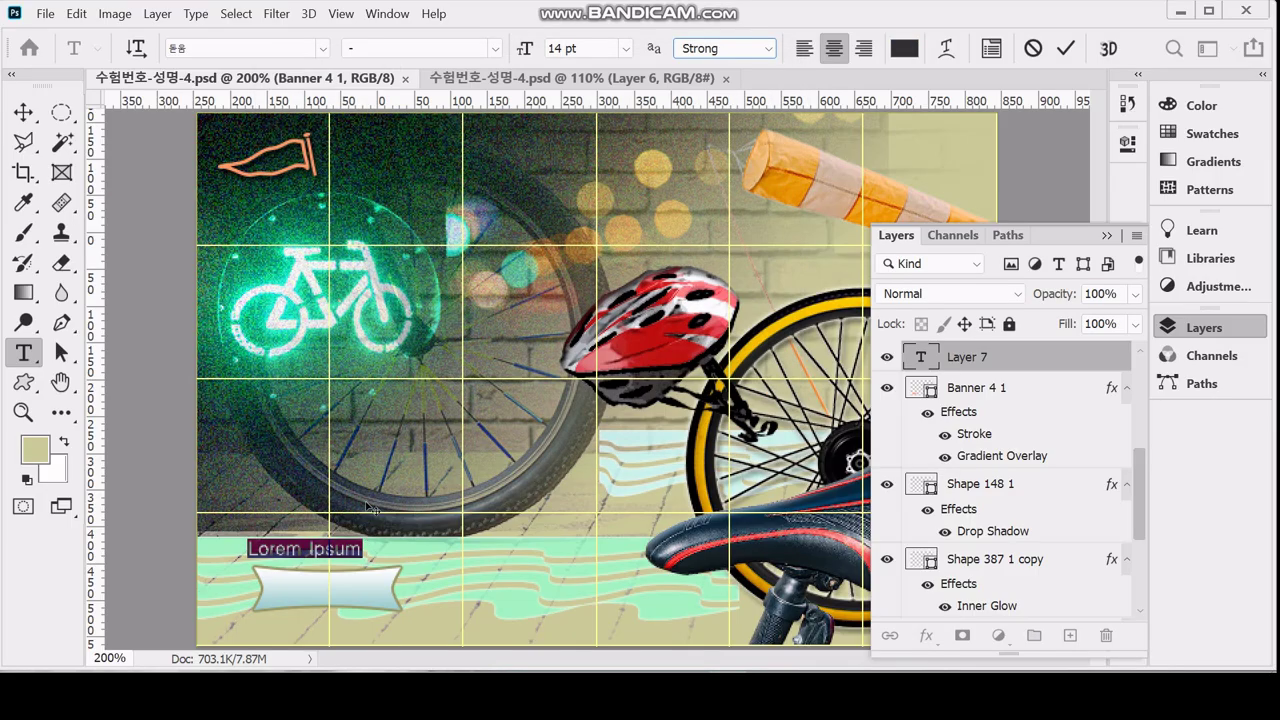
Enter 대회일정 as the text, place it in the middle of the banner shape and commit it
{"action": "type", "text": "대"}
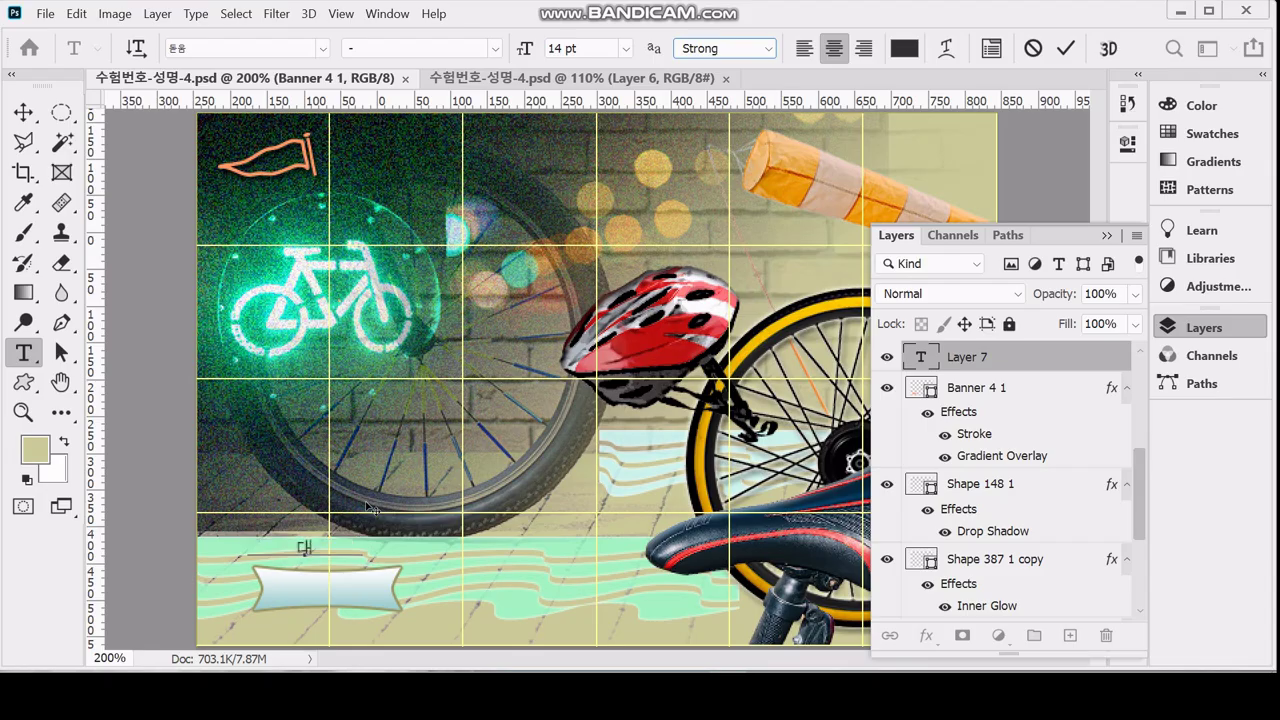
{"action": "type", "text": "회일정"}
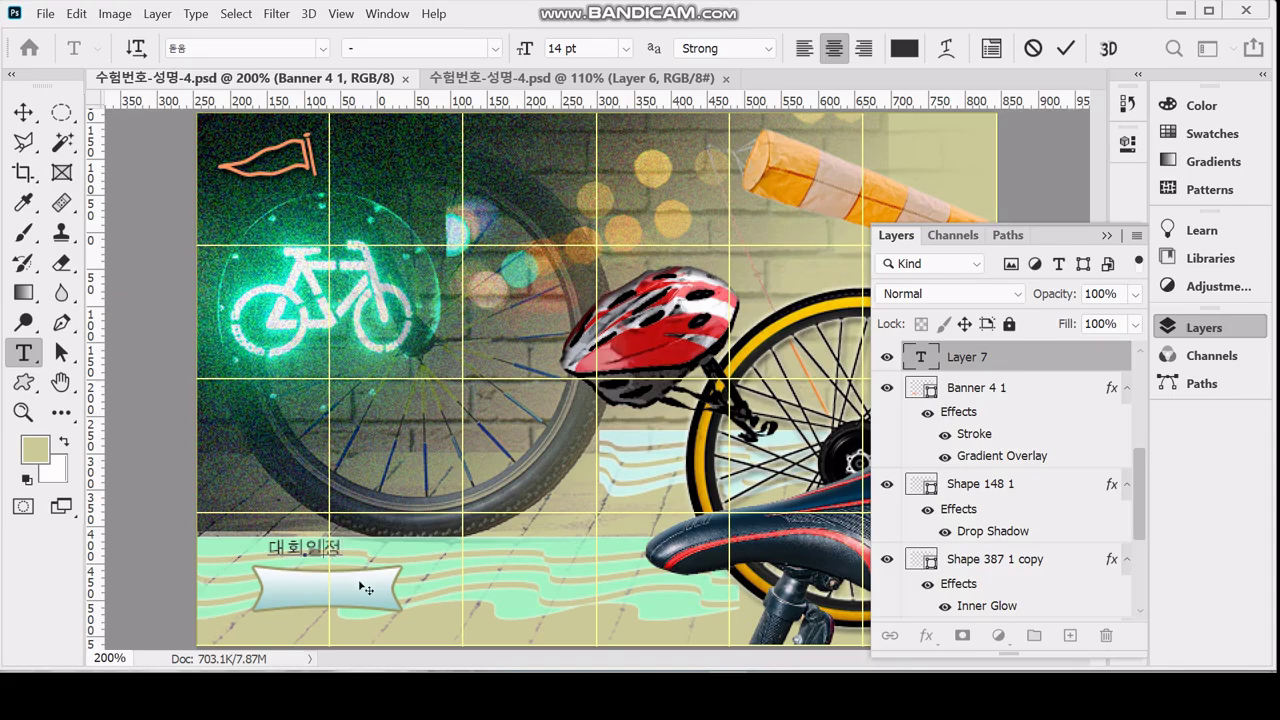
{"action": "left_click_drag", "start_coordinate": [365, 588], "coordinate": [385, 618]}
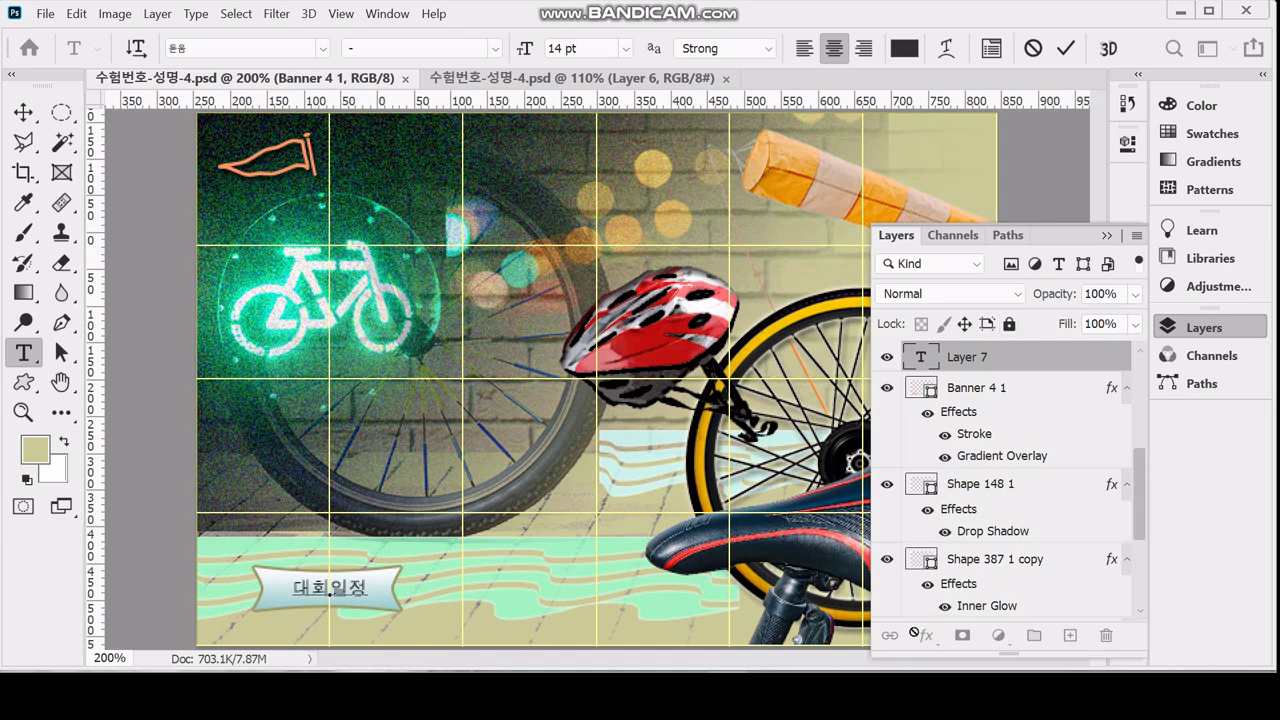
{"action": "left_click", "coordinate": [926, 637]}
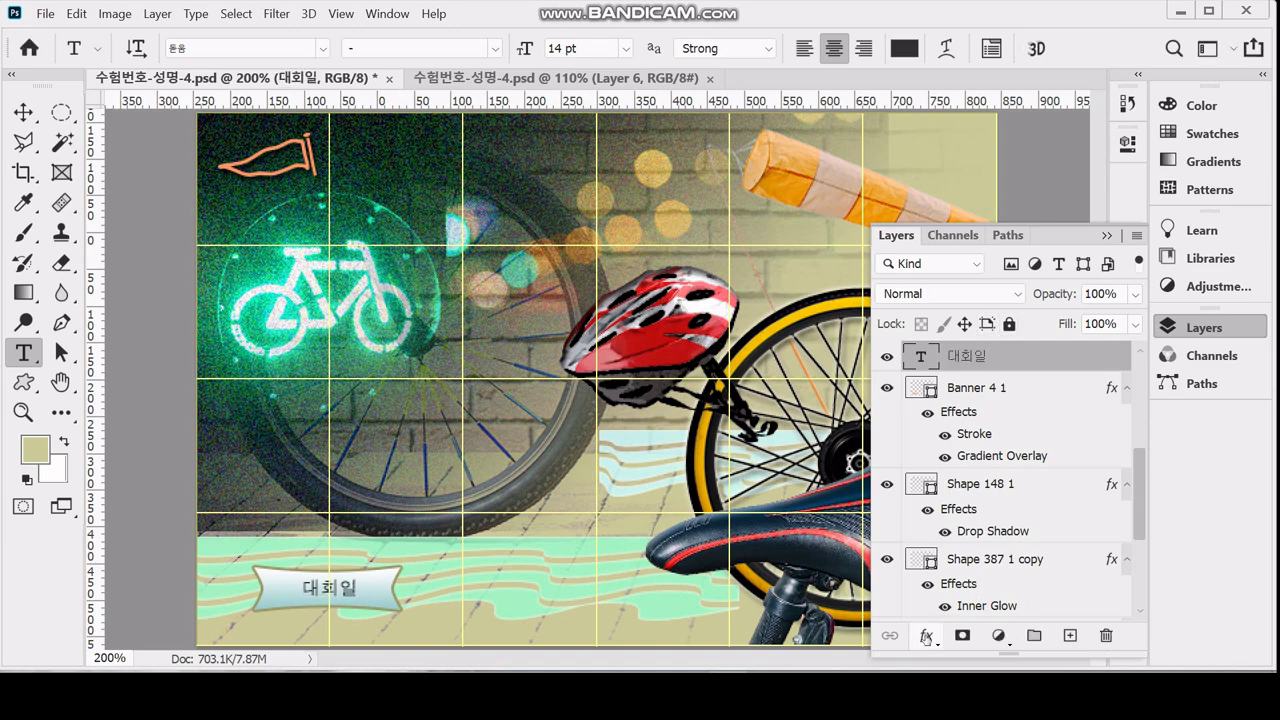
Add a Stroke effect to the banner's text layer and open the stroke colour for editing
{"action": "left_click", "coordinate": [926, 637]}
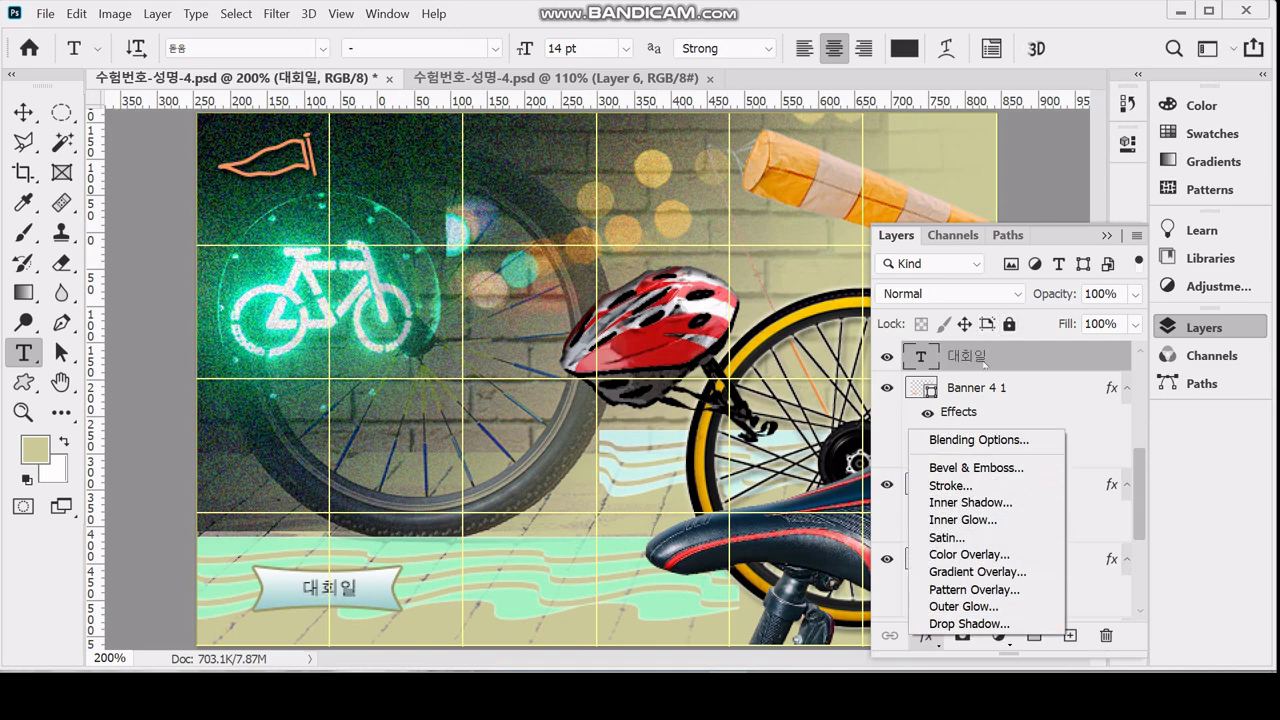
{"action": "left_click", "coordinate": [955, 487]}
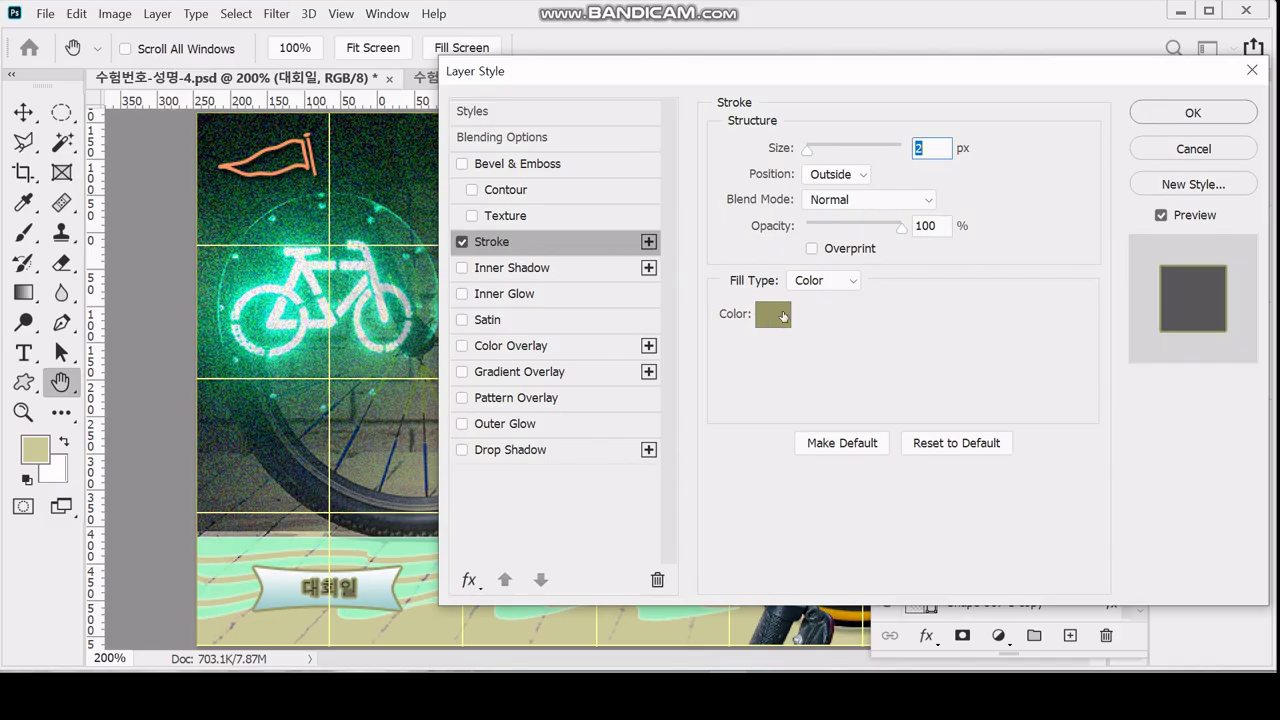
{"action": "left_click", "coordinate": [784, 315]}
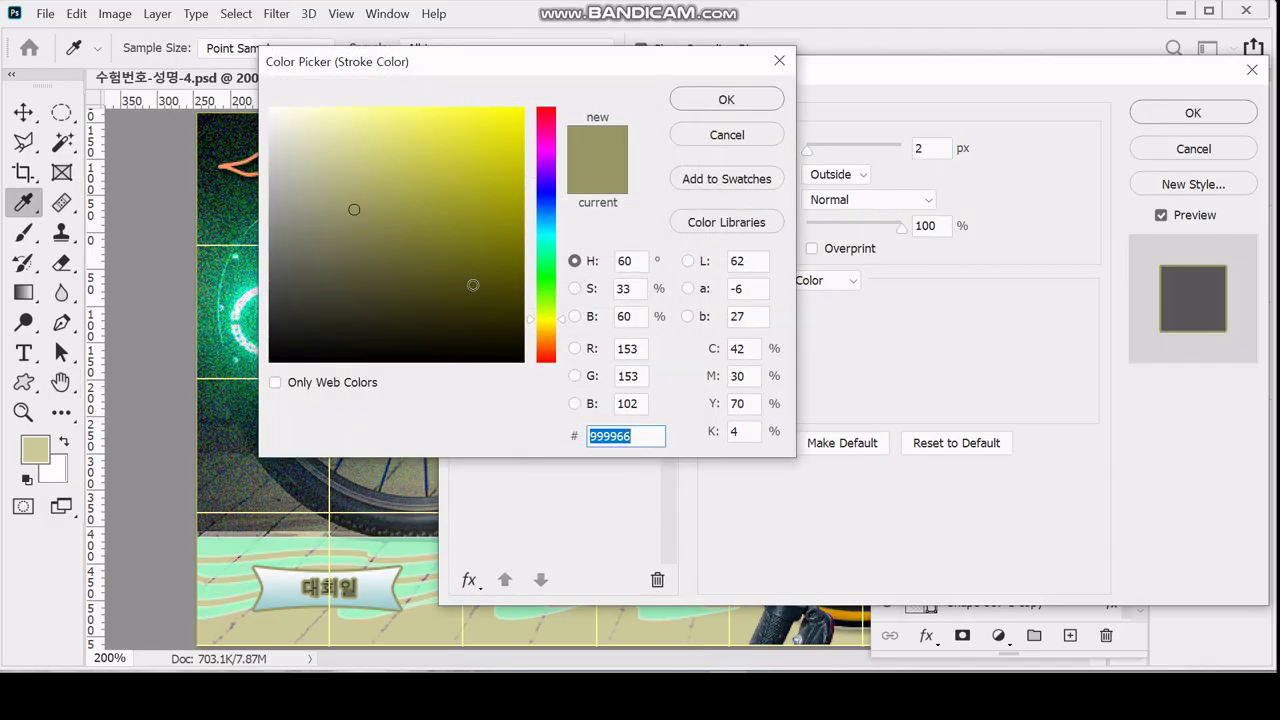
Set the text's outside stroke color to cccc99 at 2 px and apply the layer style
{"action": "type", "text": "cccc99"}
{"action": "key", "text": "Return"}
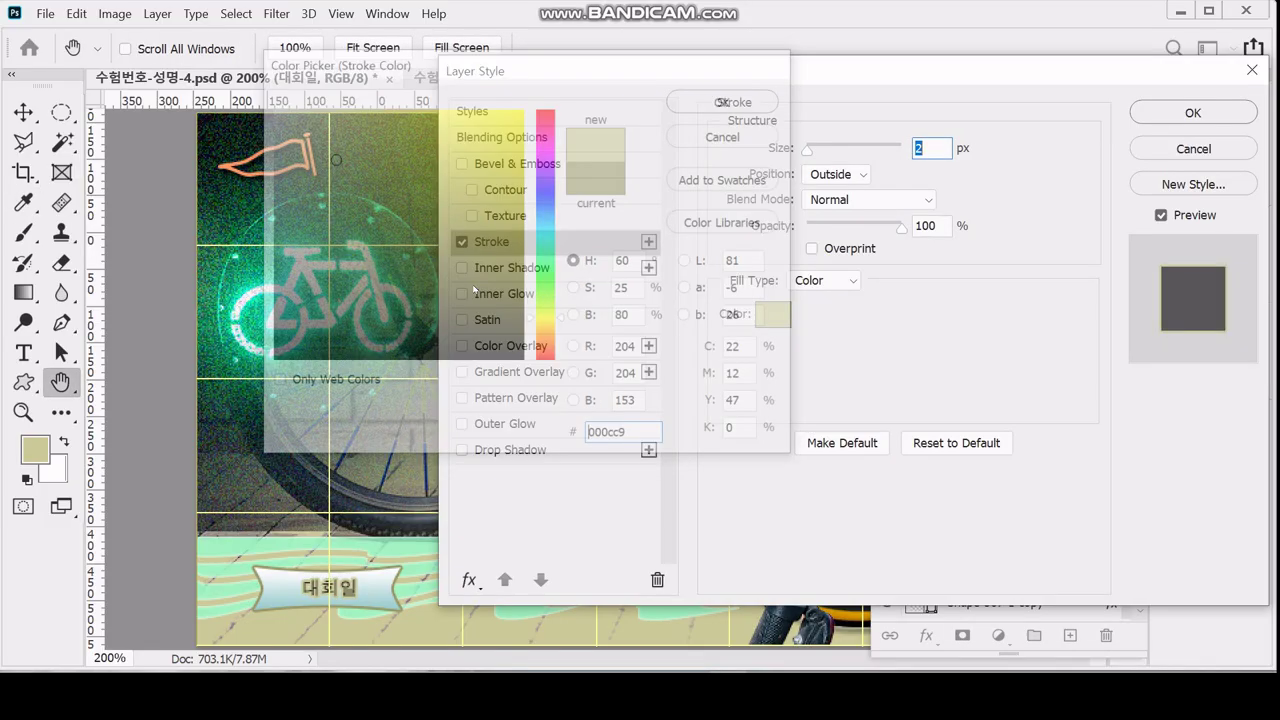
{"action": "key", "text": "Up"}
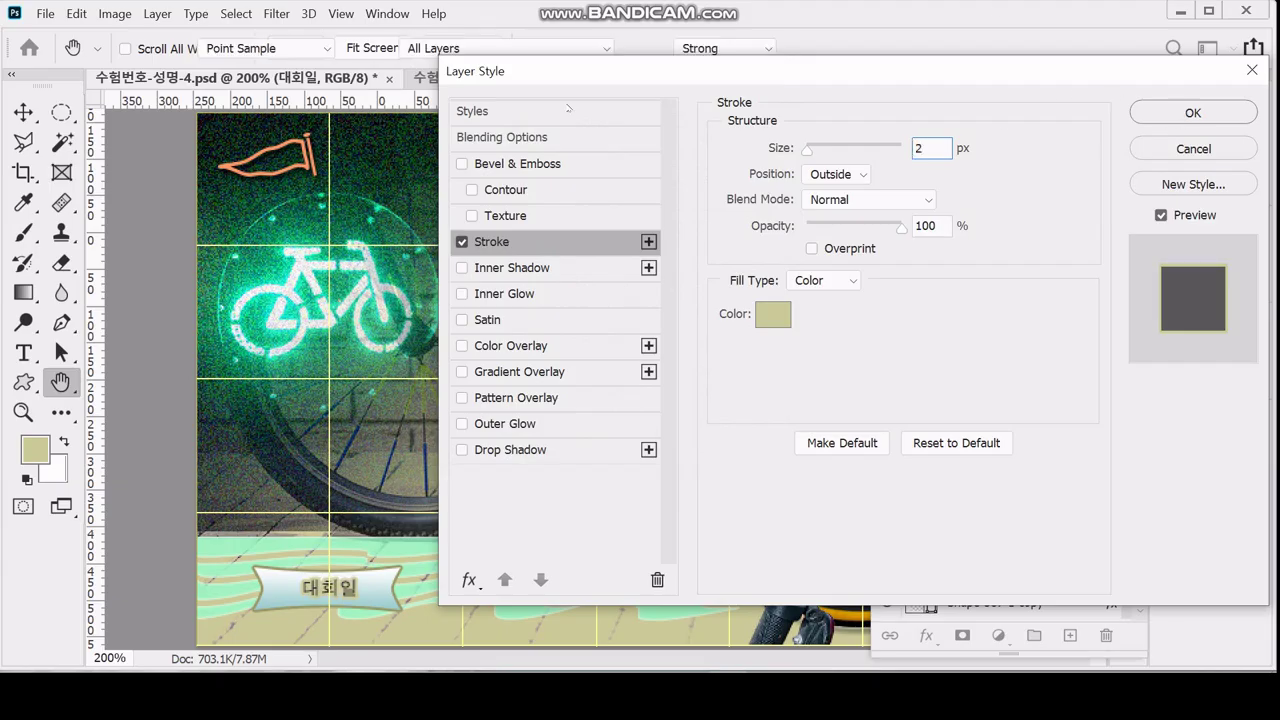
{"action": "key", "text": "Return"}
Complete the banner's text so it reads 대회일정
{"action": "double_click", "coordinate": [355, 587]}
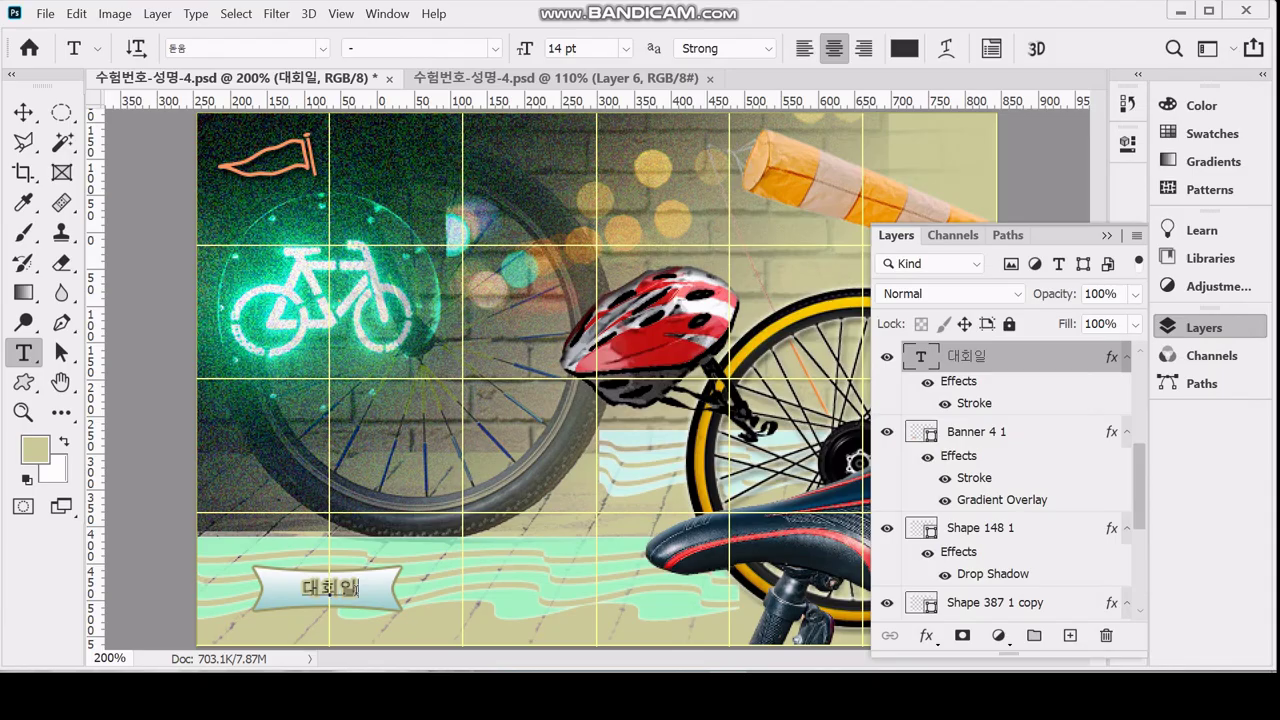
{"action": "type", "text": "wjd"}
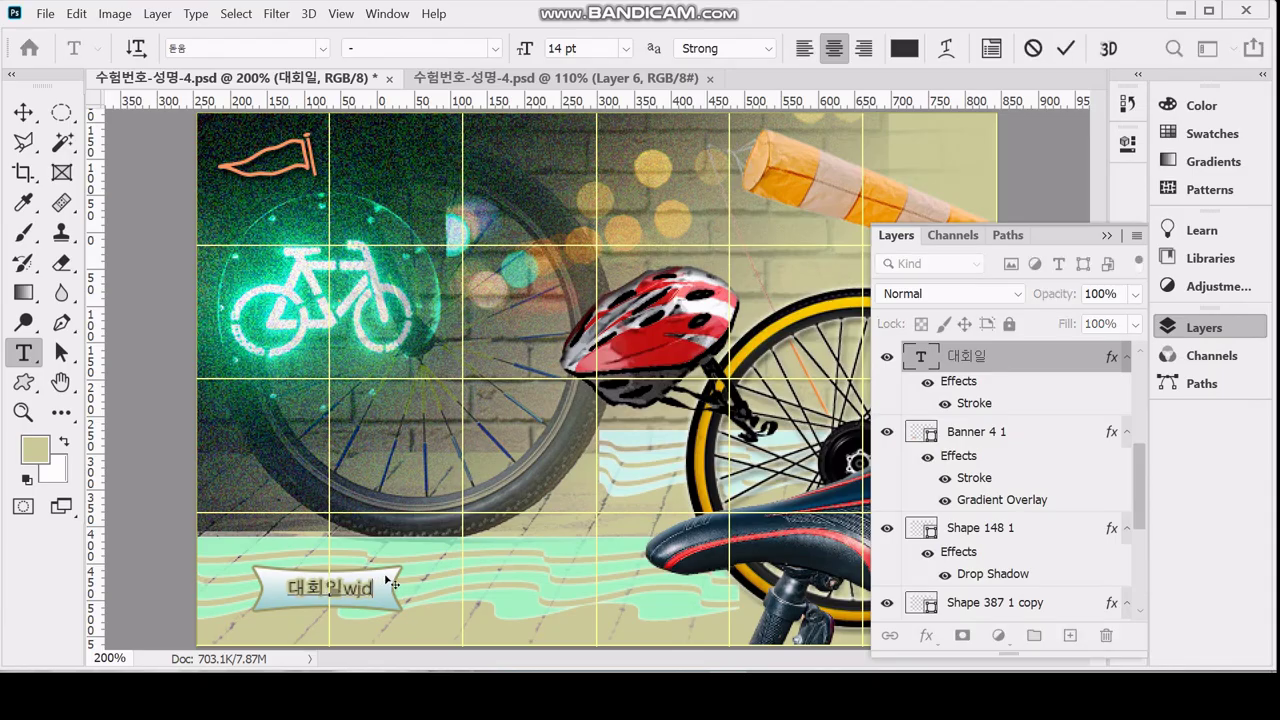
{"action": "key", "text": "BackSpace"}
{"action": "key", "text": "BackSpace"}
{"action": "key", "text": "BackSpace"}
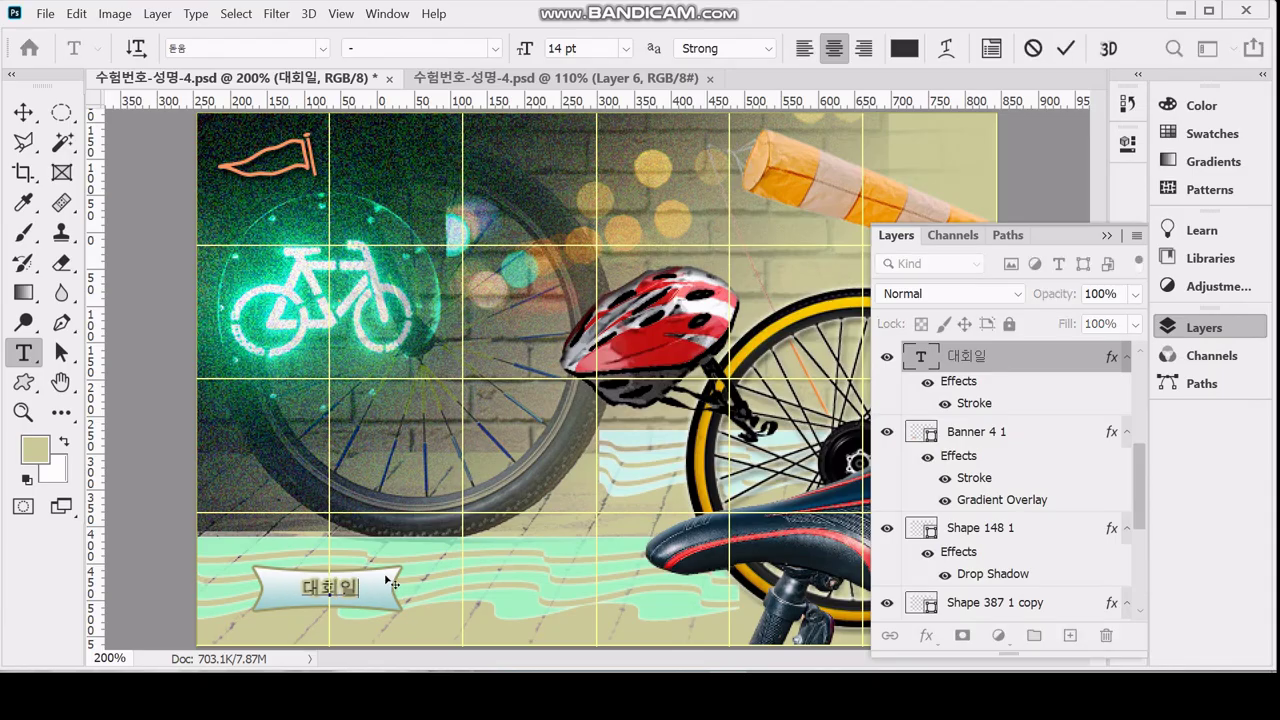
{"action": "type", "text": "ㅈjd"}
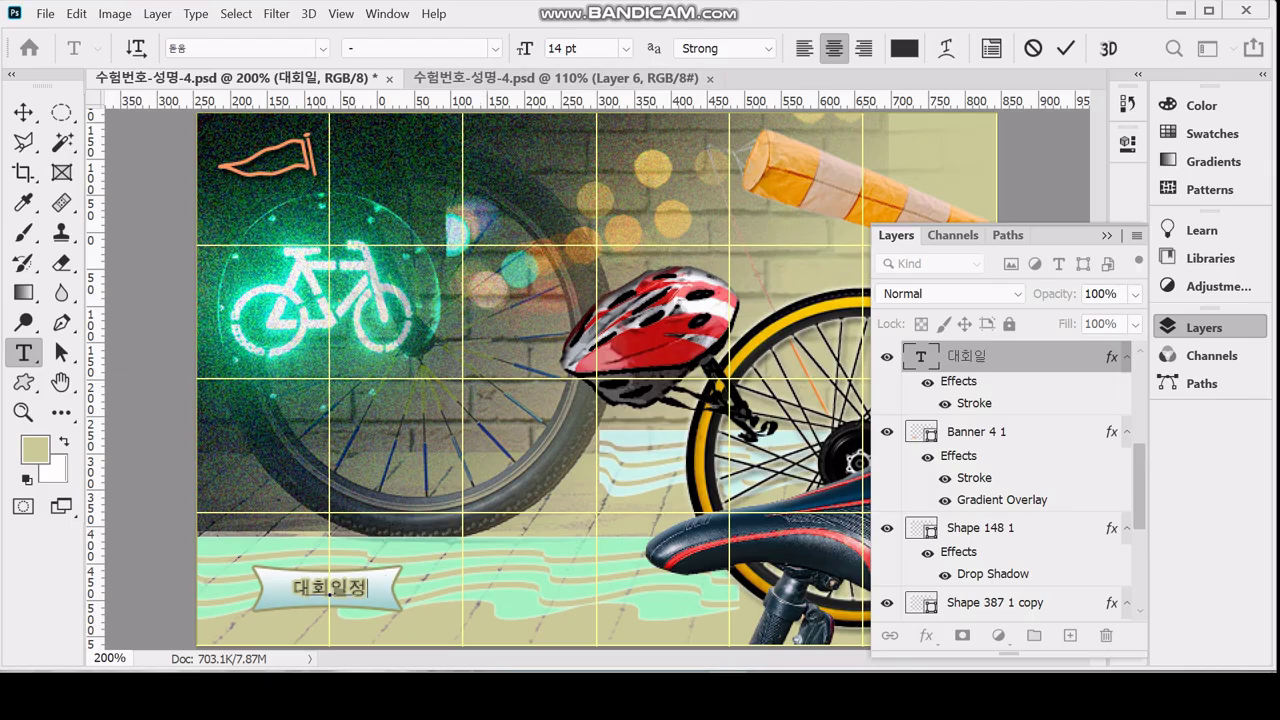
{"action": "left_click", "coordinate": [1066, 49]}
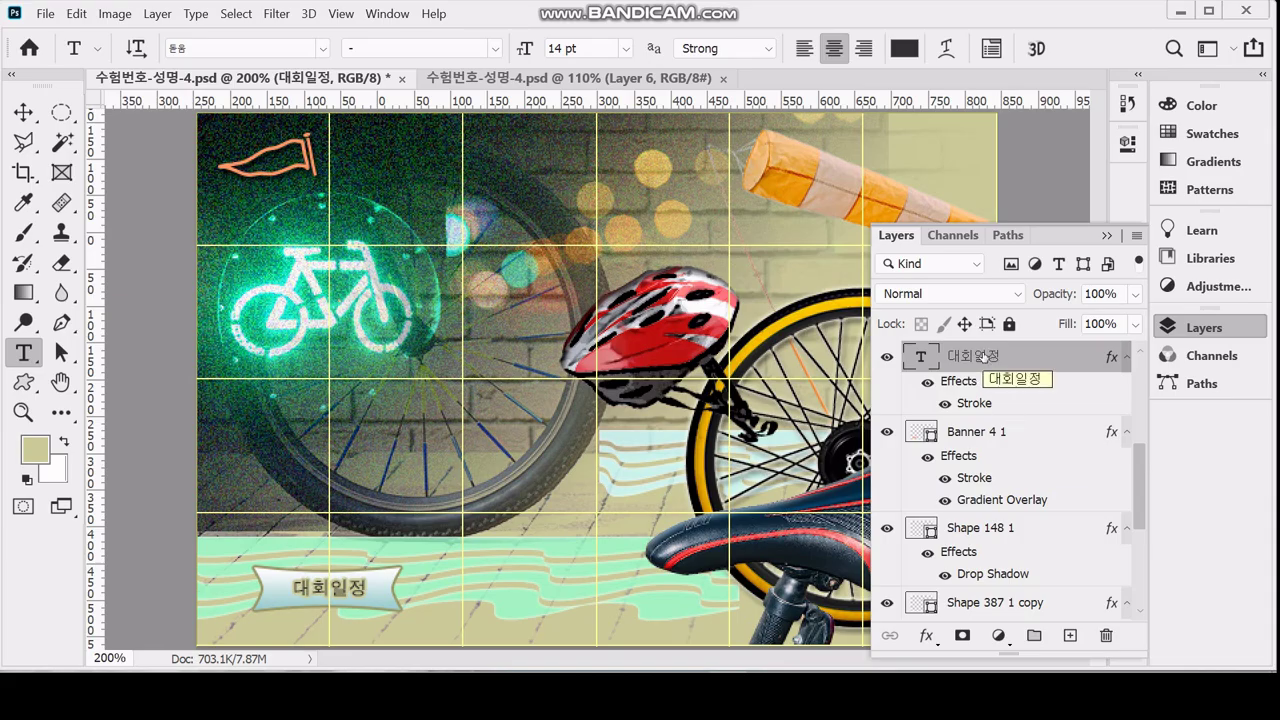
Align the 대회일정 text and its banner on their horizontal and vertical centers, and shift the pair slightly down and left
{"action": "left_click", "coordinate": [967, 436], "text": "shift"}
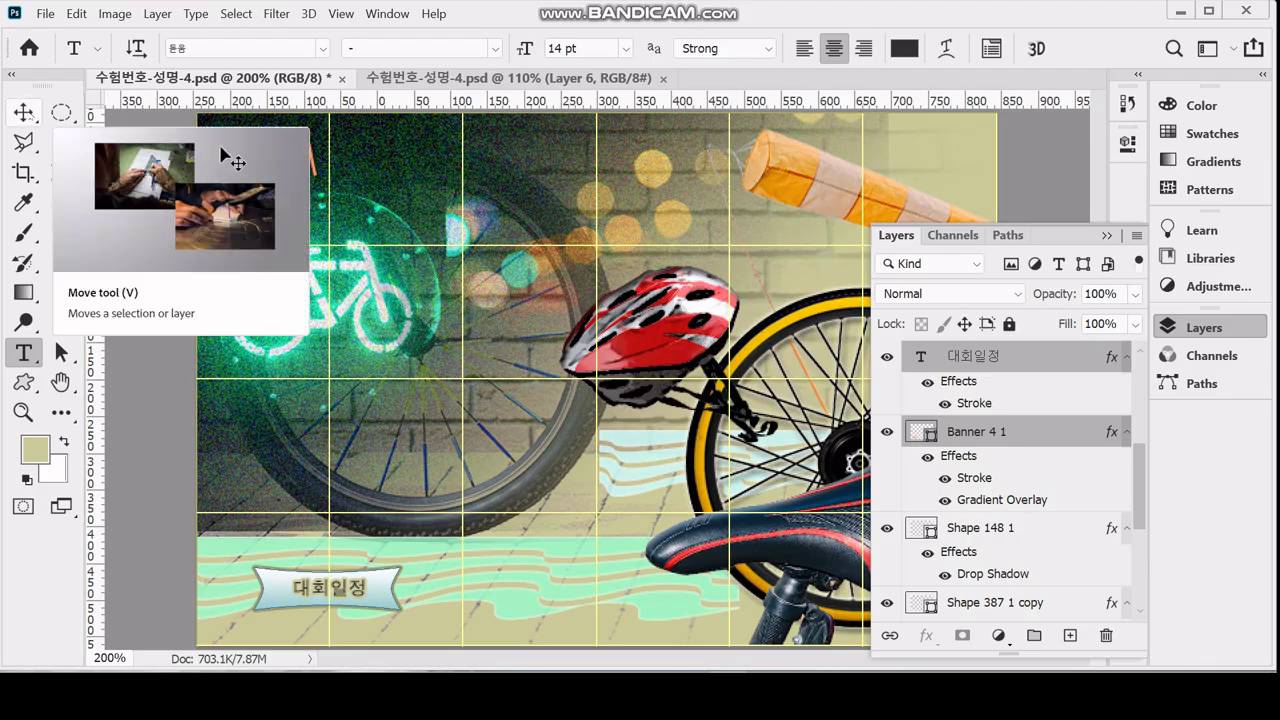
{"action": "left_click", "coordinate": [24, 112]}
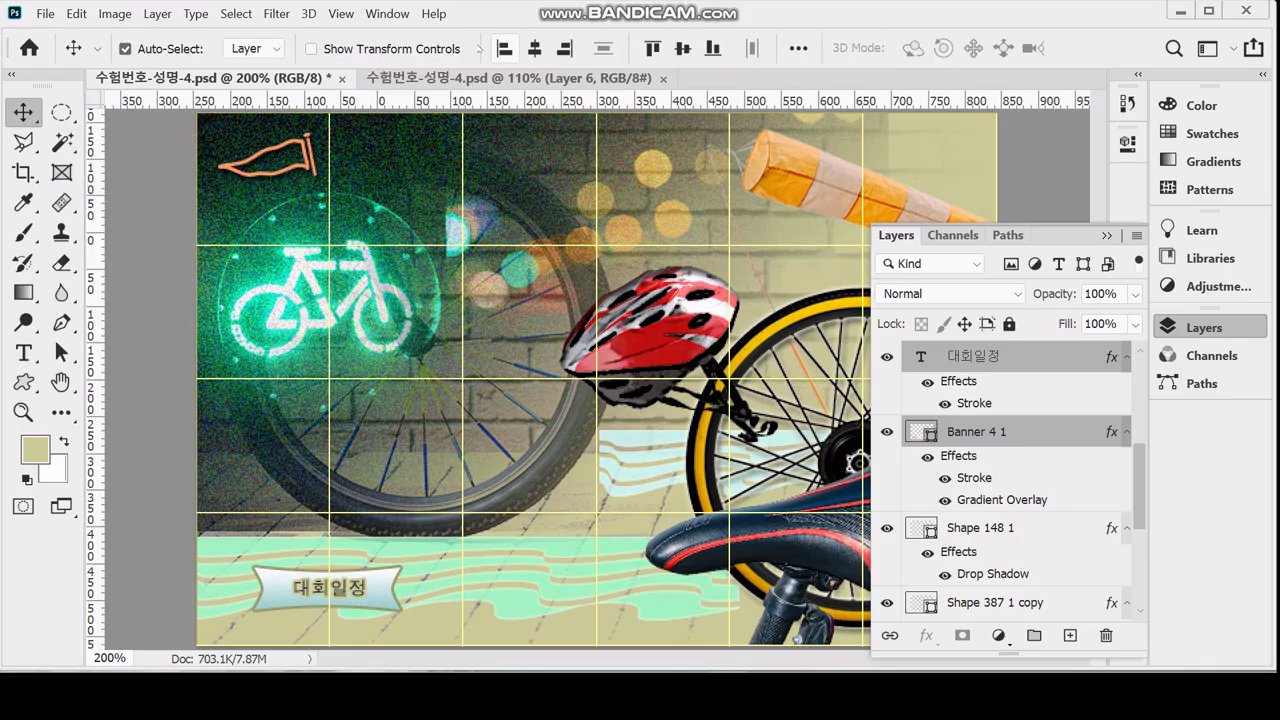
{"action": "left_click", "coordinate": [535, 48]}
{"action": "left_click", "coordinate": [683, 48]}
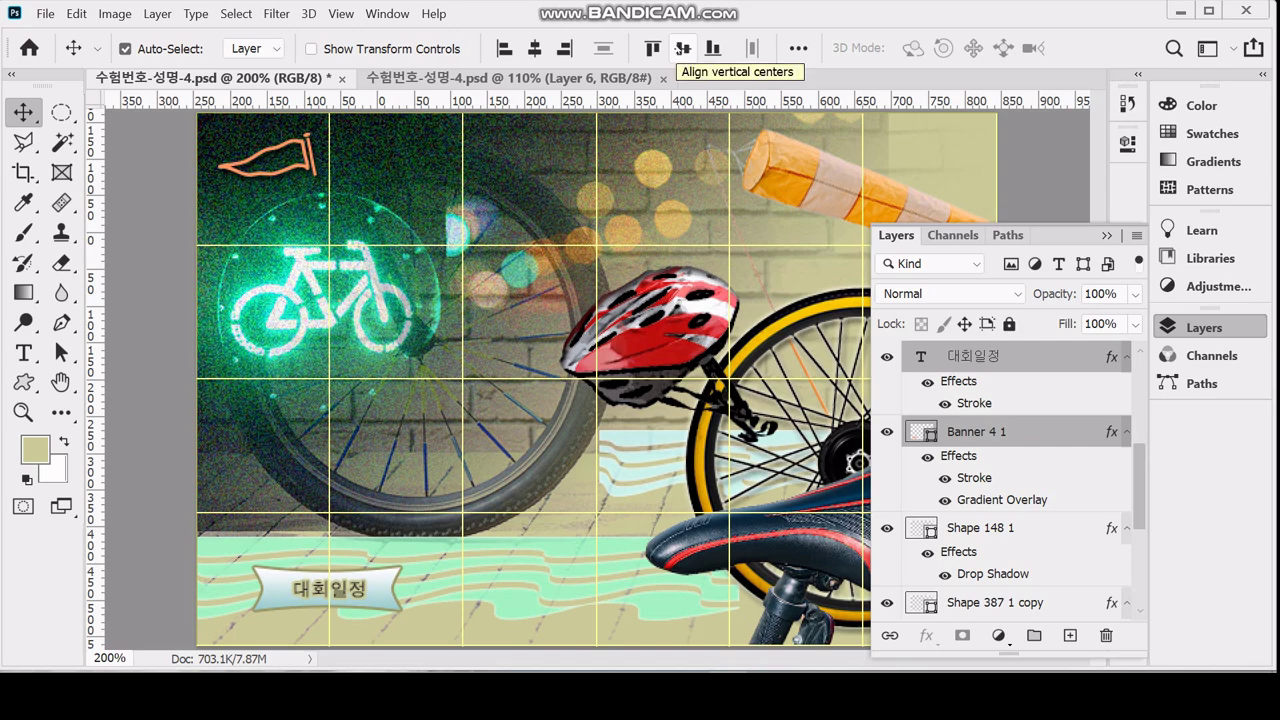
{"action": "key", "text": "shift+Left"}
{"action": "key", "text": "shift+Down"}
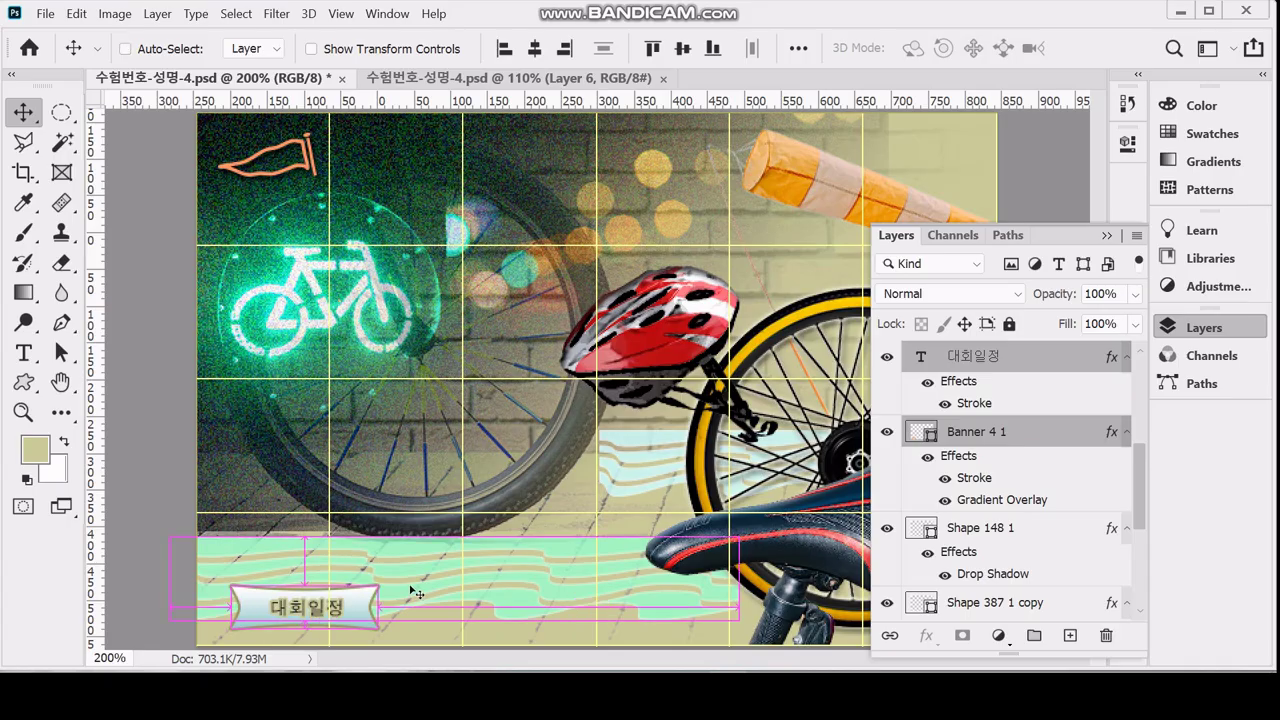
Duplicate the 대회일정 text and banner pair twice, placing the copies in a row to the right about 122 px apart
{"action": "key", "text": "ctrl+j"}
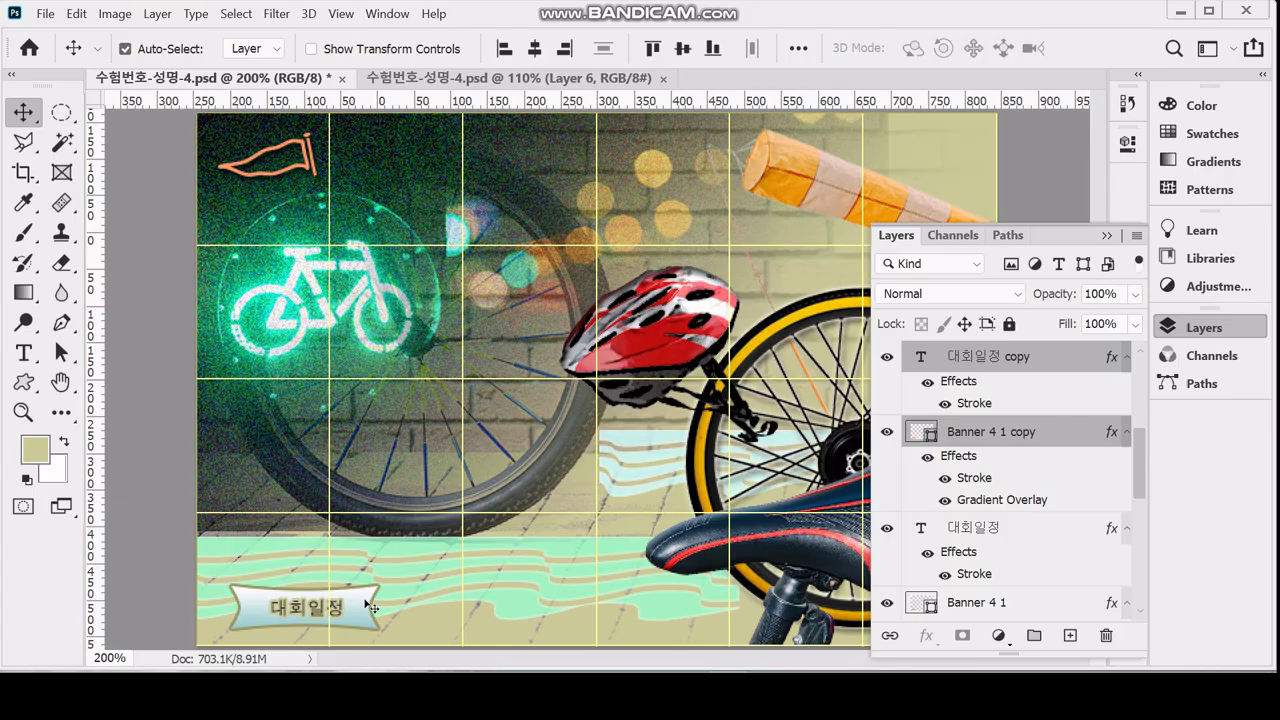
{"action": "left_click_drag", "start_coordinate": [369, 607], "coordinate": [529, 597]}
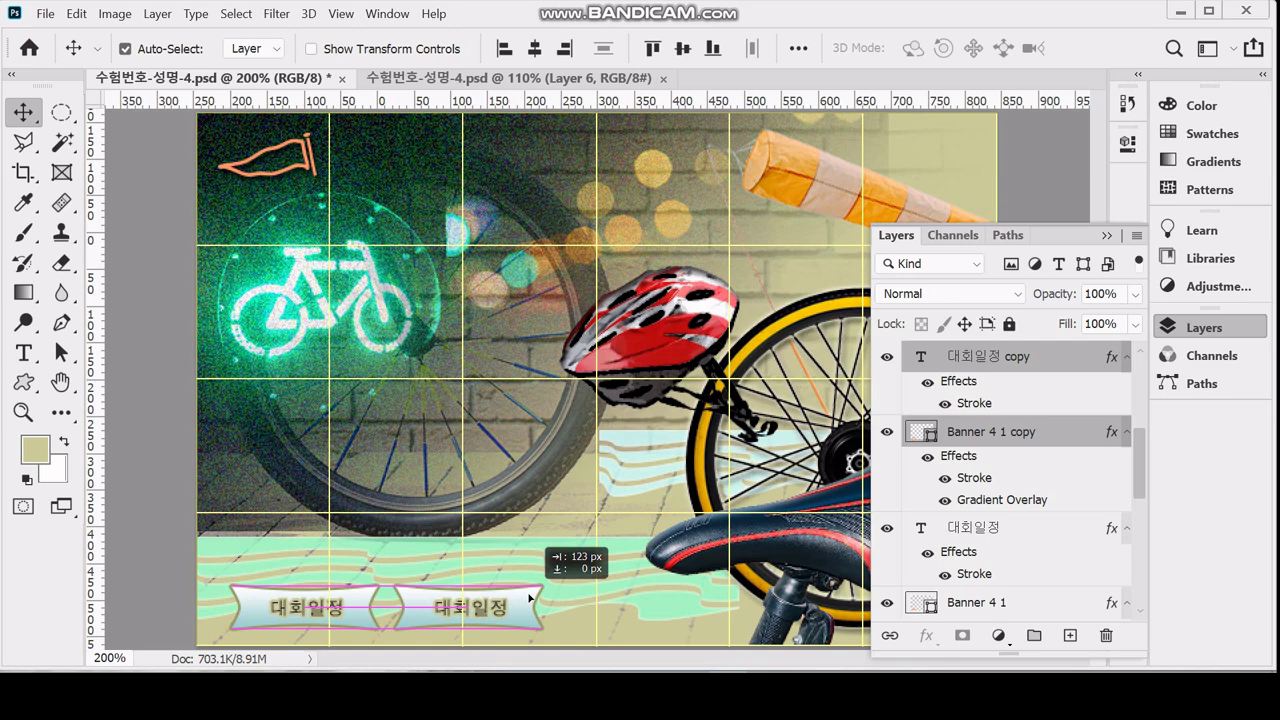
{"action": "left_click_drag", "start_coordinate": [530, 597], "coordinate": [525, 599]}
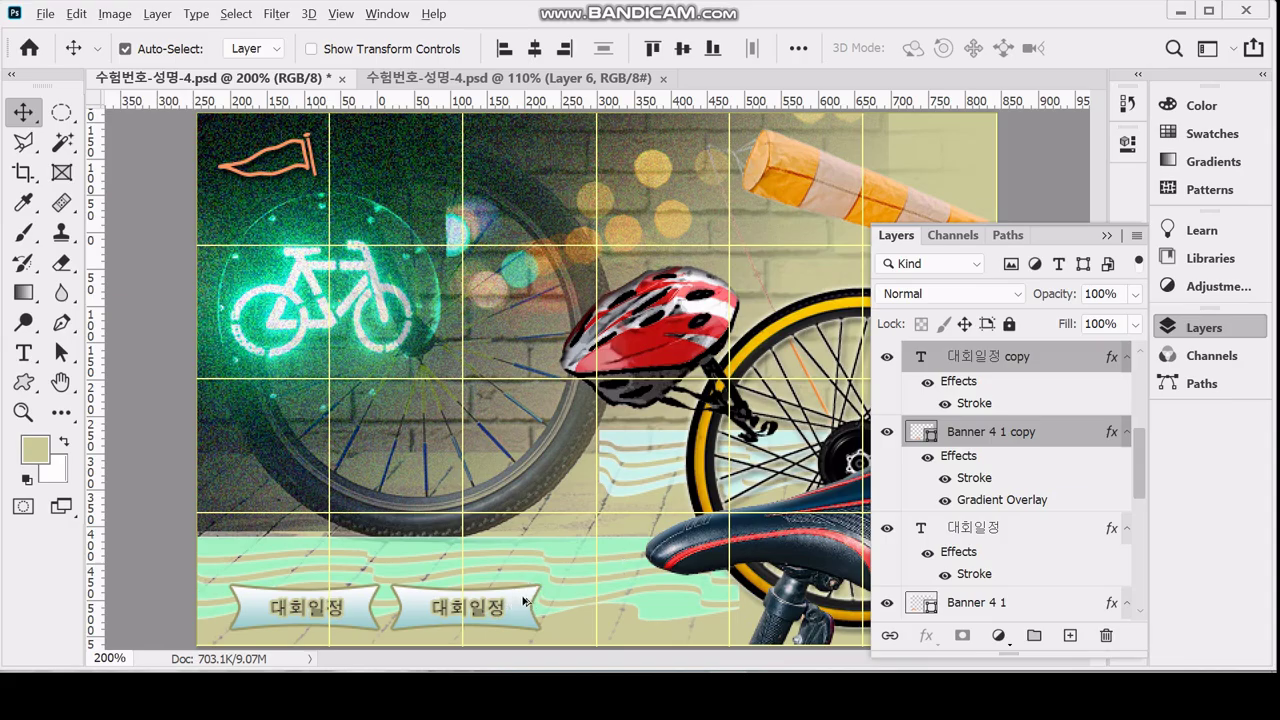
{"action": "left_click_drag", "start_coordinate": [520, 603], "coordinate": [683, 598]}
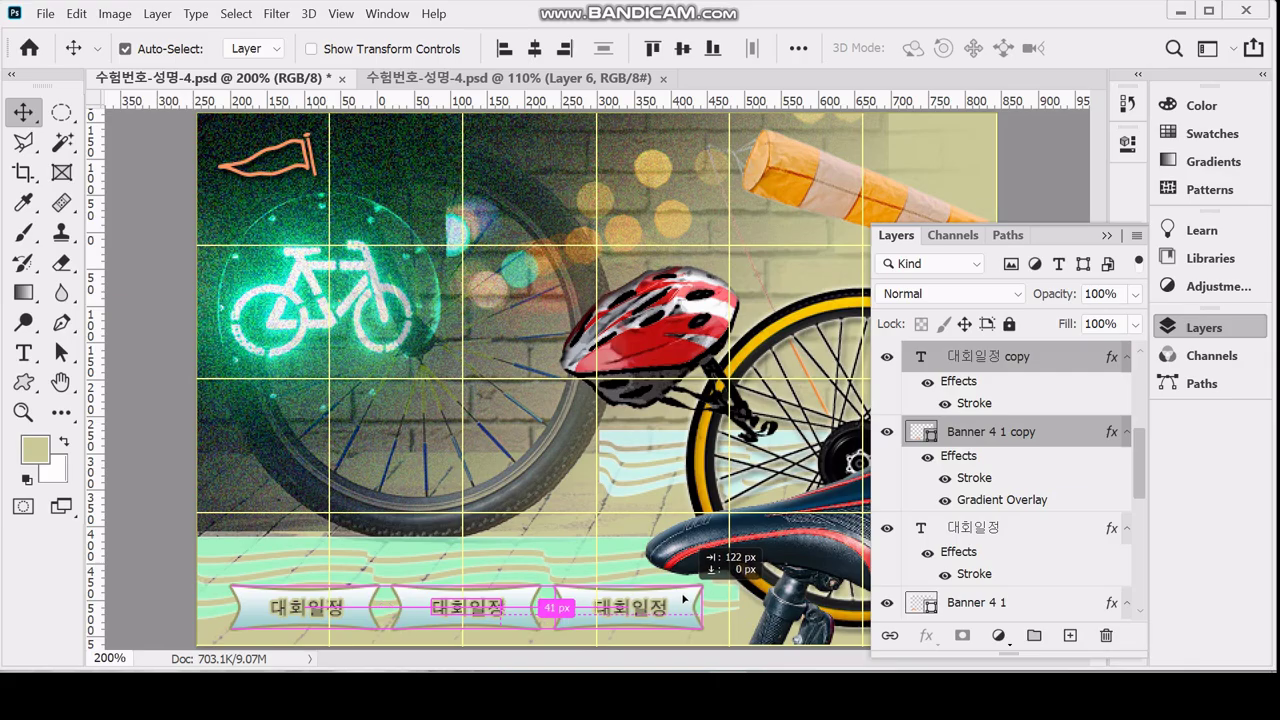
{"action": "left_click_drag", "start_coordinate": [683, 598], "coordinate": [686, 600]}
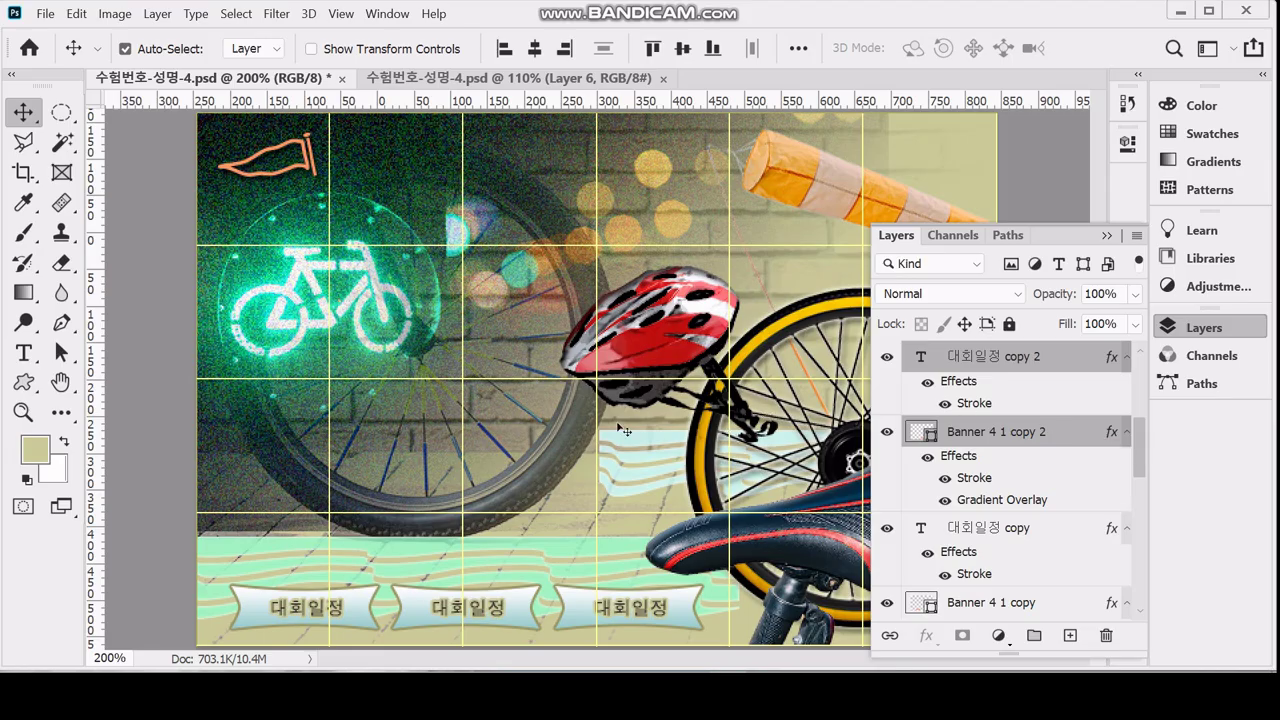
Replace the middle banner's text with 안전수칙
{"action": "left_click", "coordinate": [23, 352]}
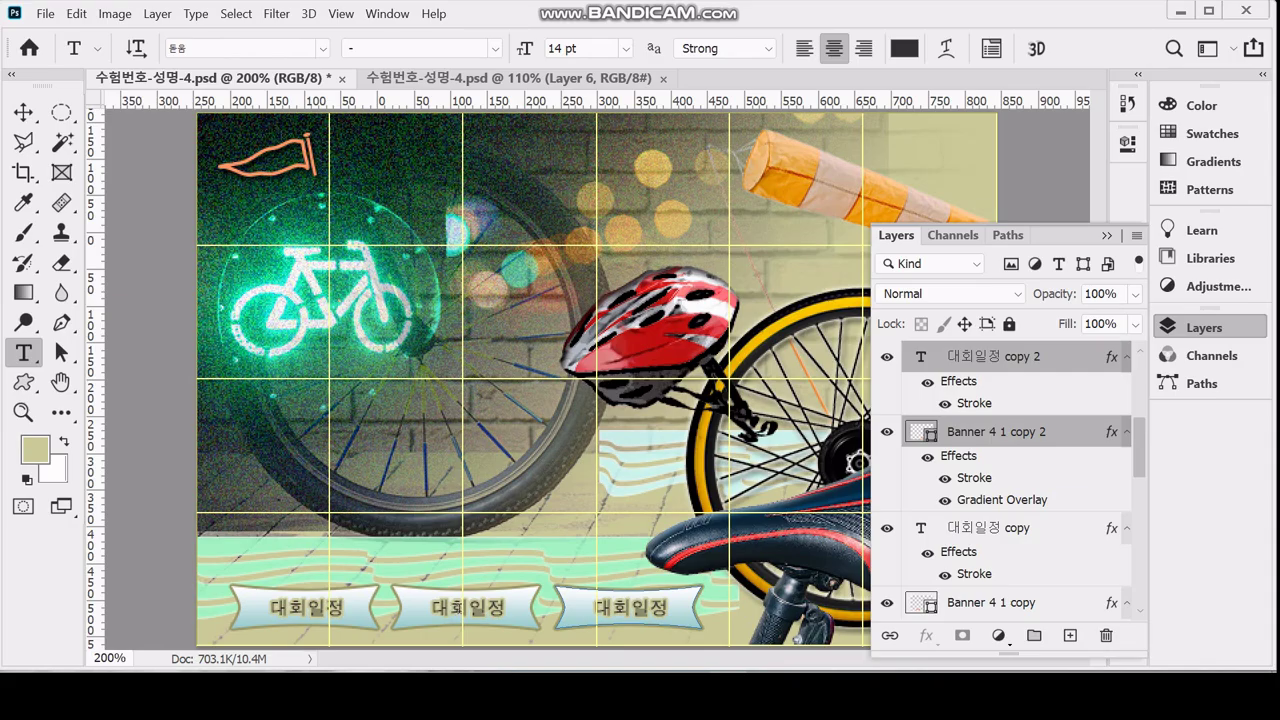
{"action": "double_click", "coordinate": [456, 607]}
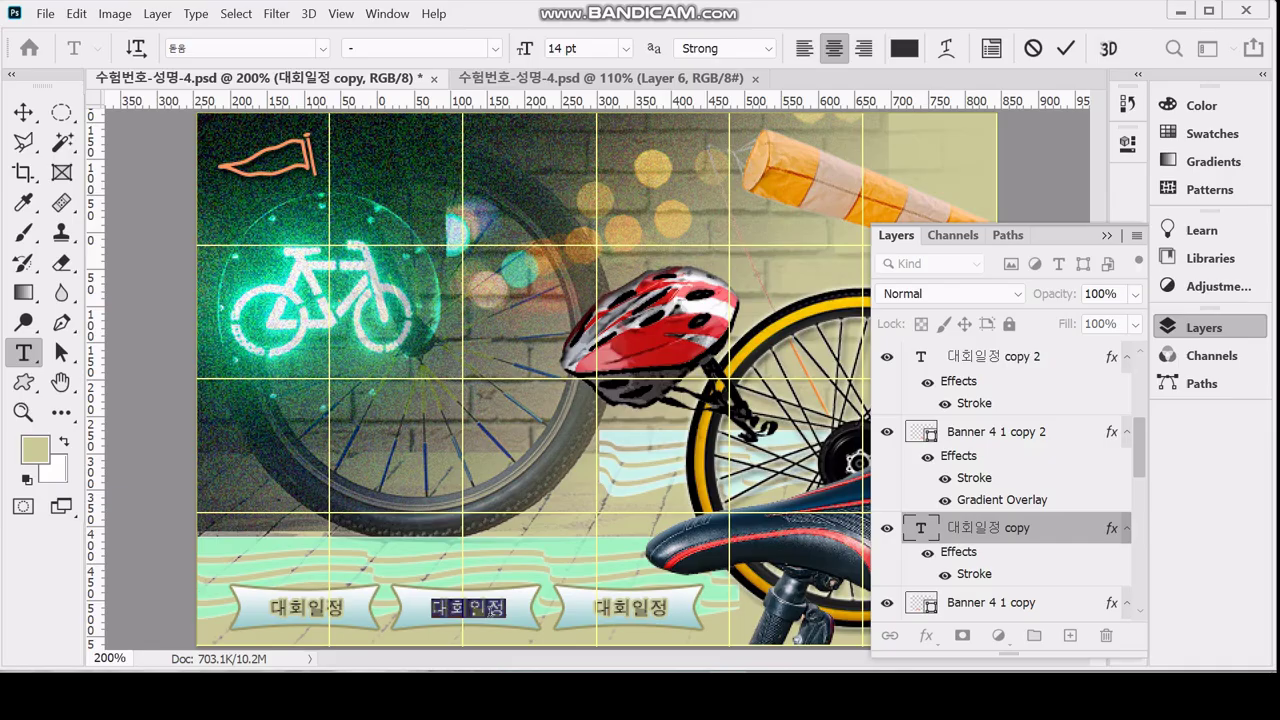
{"action": "type", "text": "cks"}
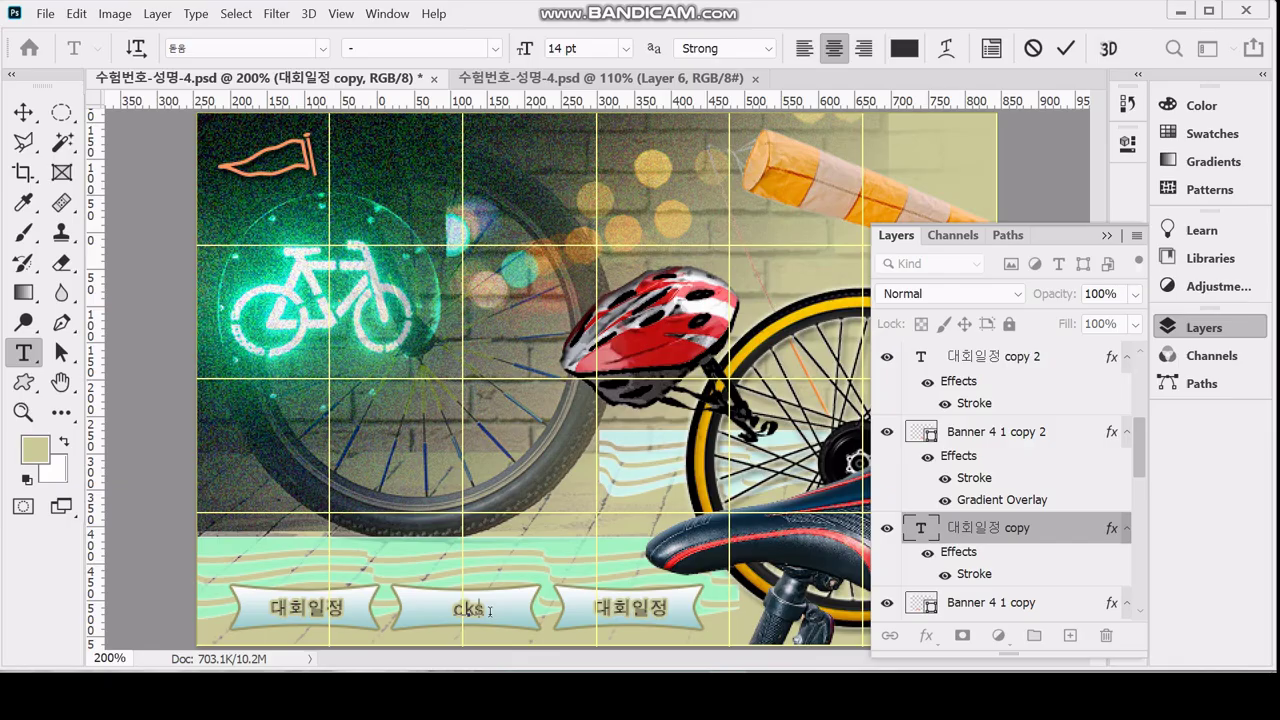
{"action": "key", "text": "BackSpace"}
{"action": "key", "text": "BackSpace"}
{"action": "key", "text": "BackSpace"}
{"action": "type", "text": "안전숯"}
{"action": "type", "text": "칙"}
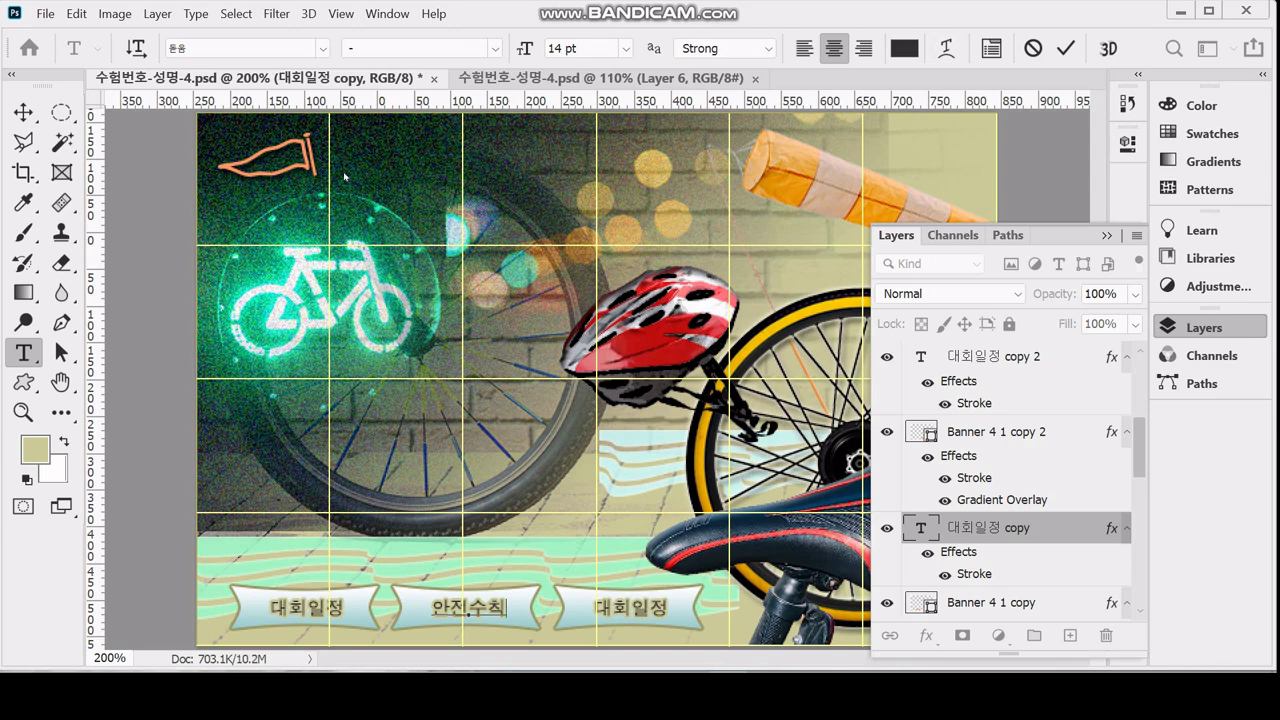
{"action": "left_click", "coordinate": [1065, 48]}
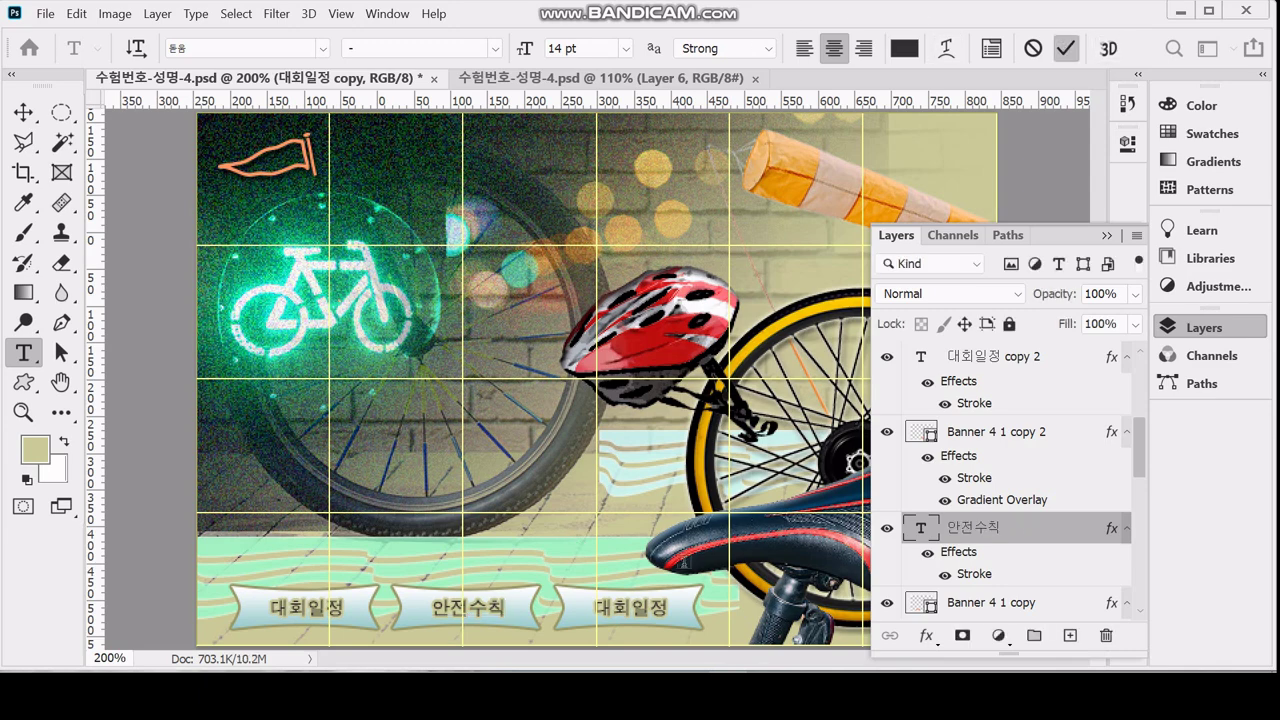
Replace the third banner's text with 자전거세어링
{"action": "left_click", "coordinate": [624, 612]}
{"action": "double_click", "coordinate": [624, 612]}
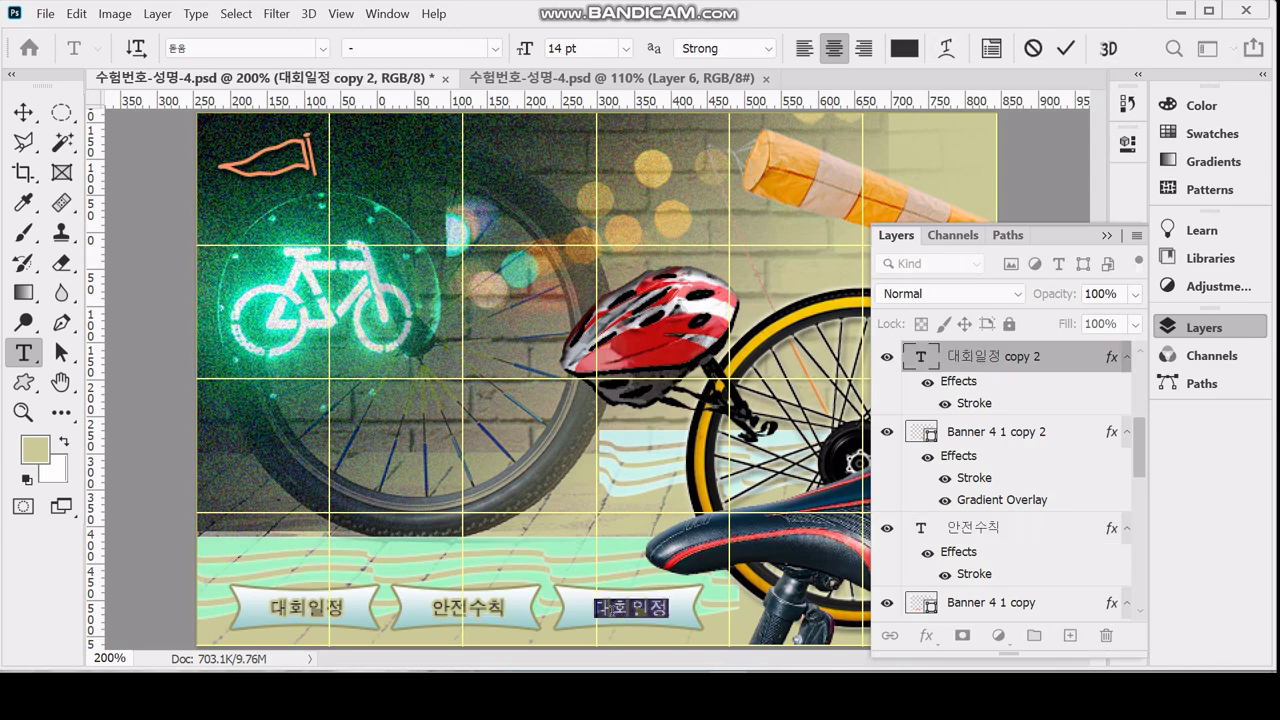
{"action": "type", "text": "자전거세어링"}
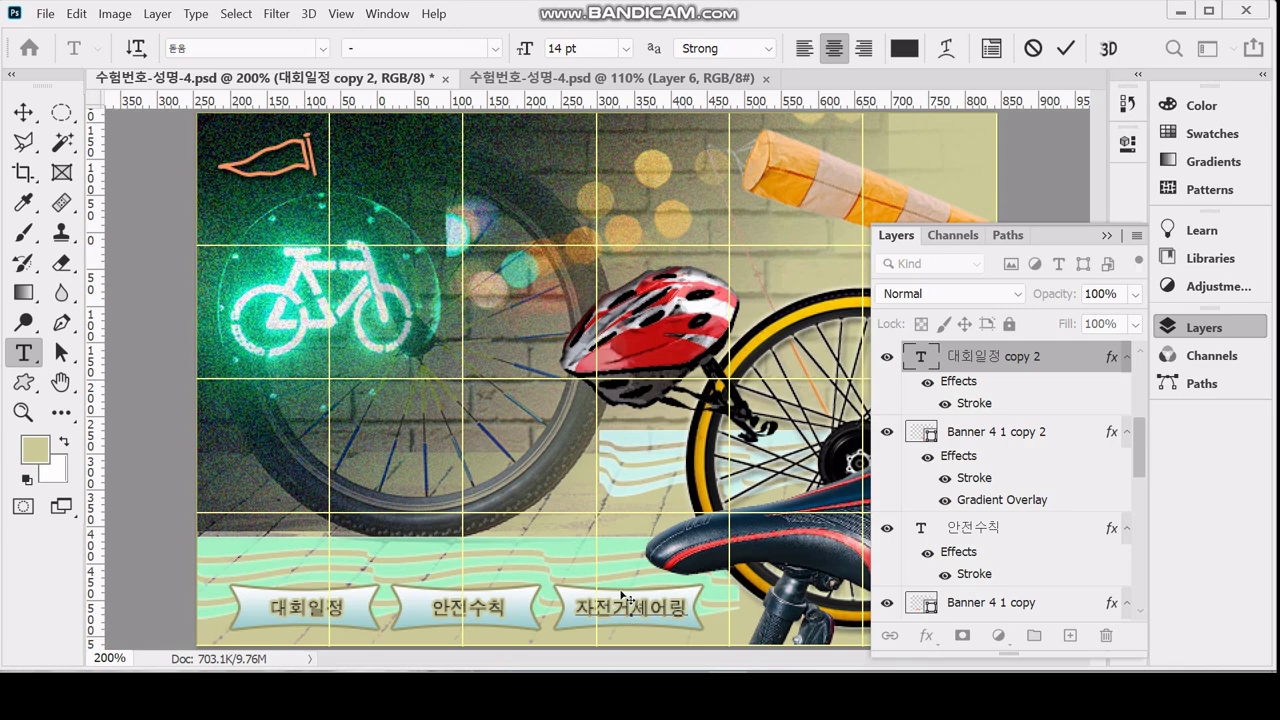
{"action": "key", "text": "ctrl+Return"}
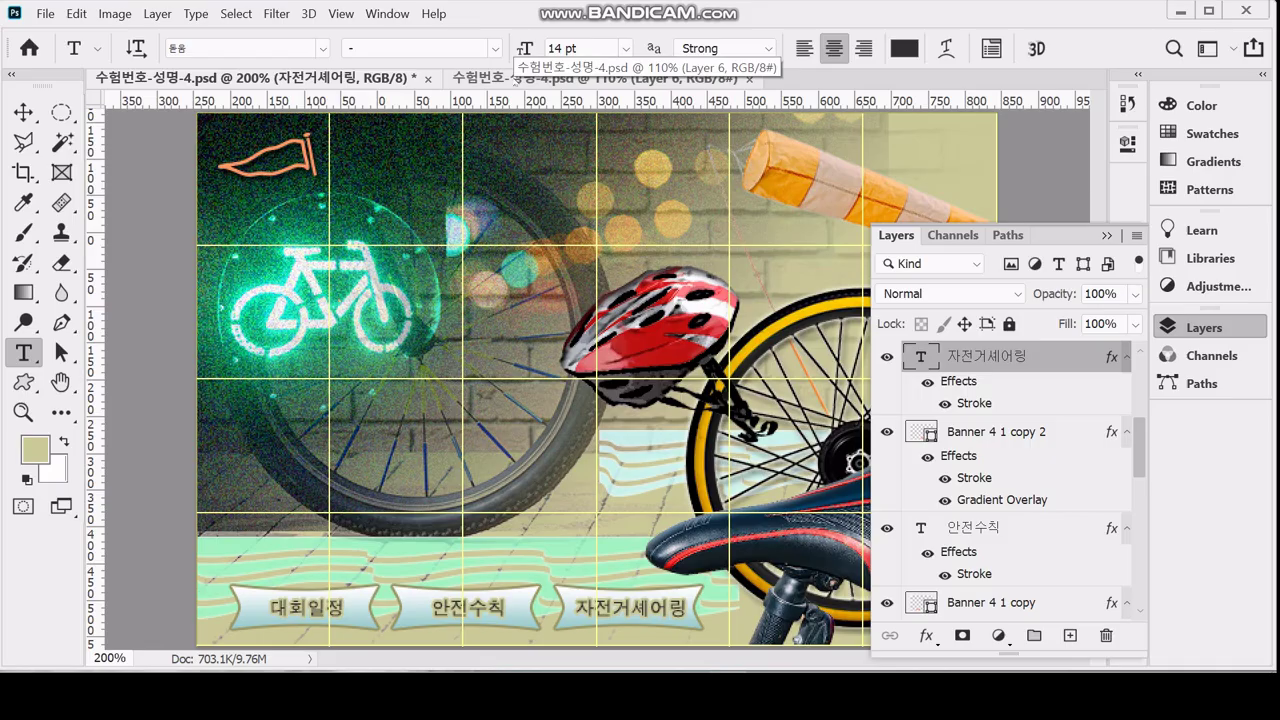
Check the banner colors in the finished reference document and set the 안전수칙 text's stroke color to 9c9
{"action": "left_click", "coordinate": [514, 79]}
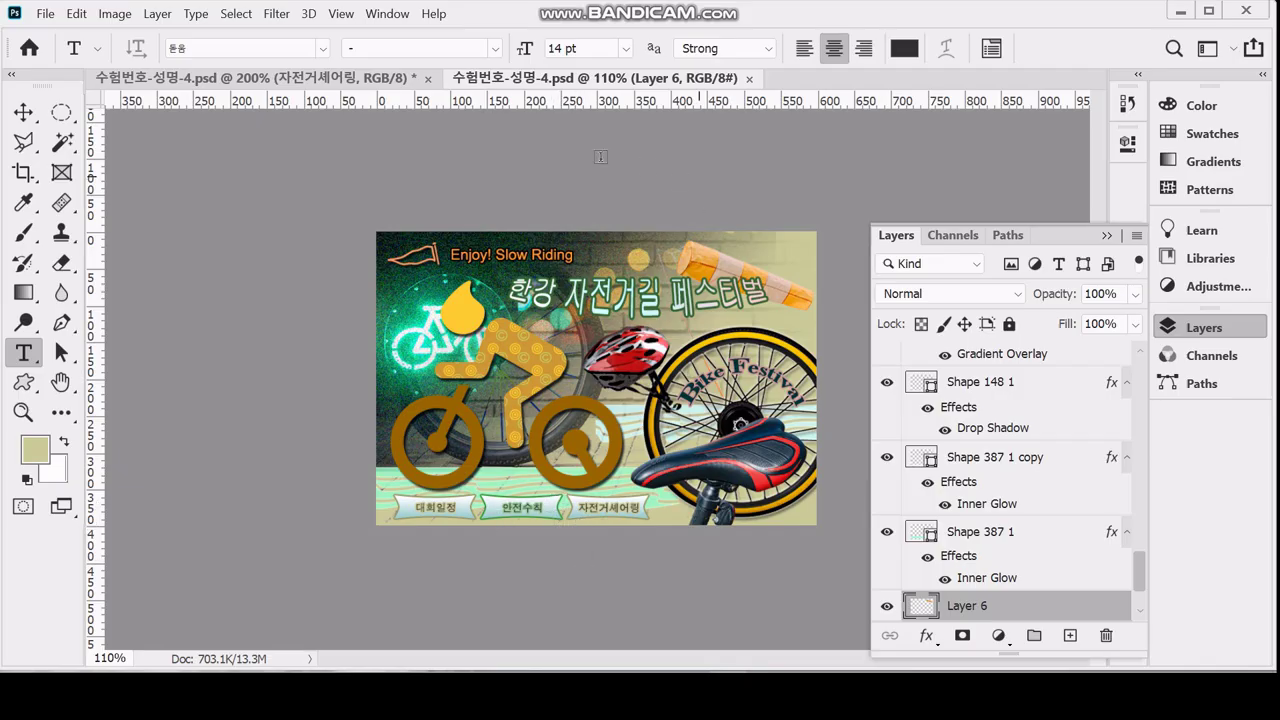
{"action": "left_click", "coordinate": [250, 78]}
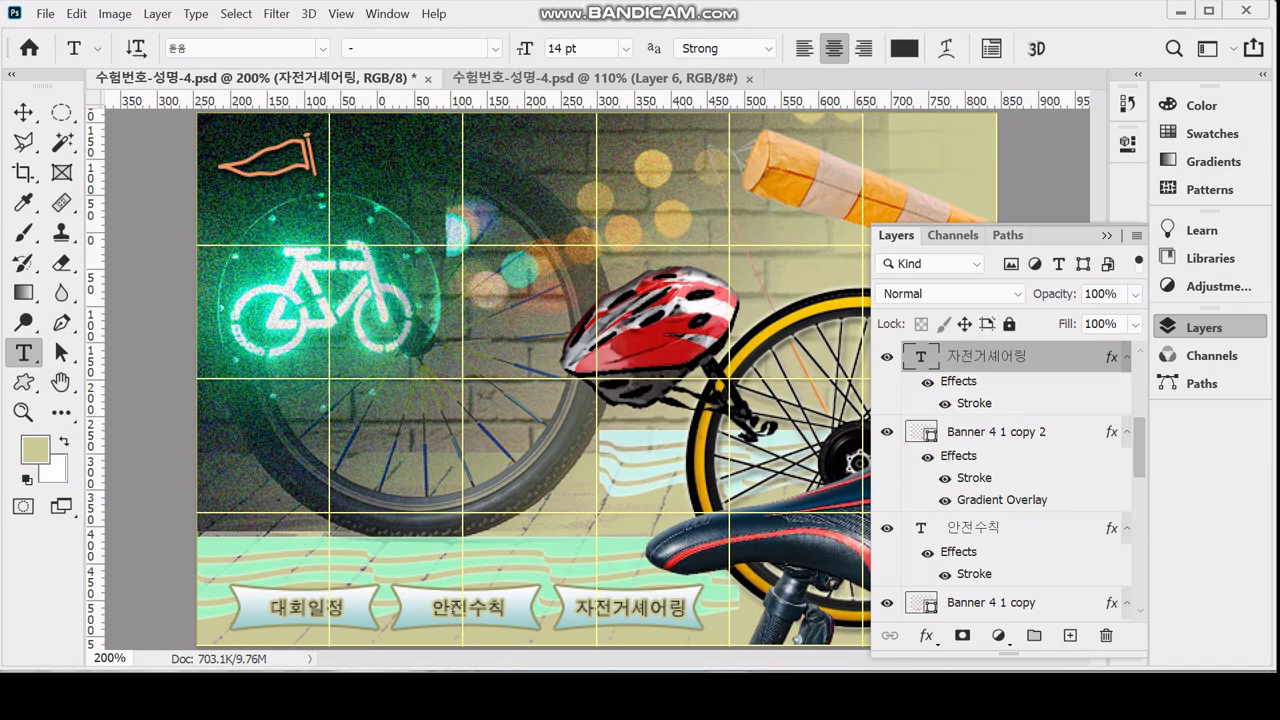
{"action": "left_click", "coordinate": [450, 607]}
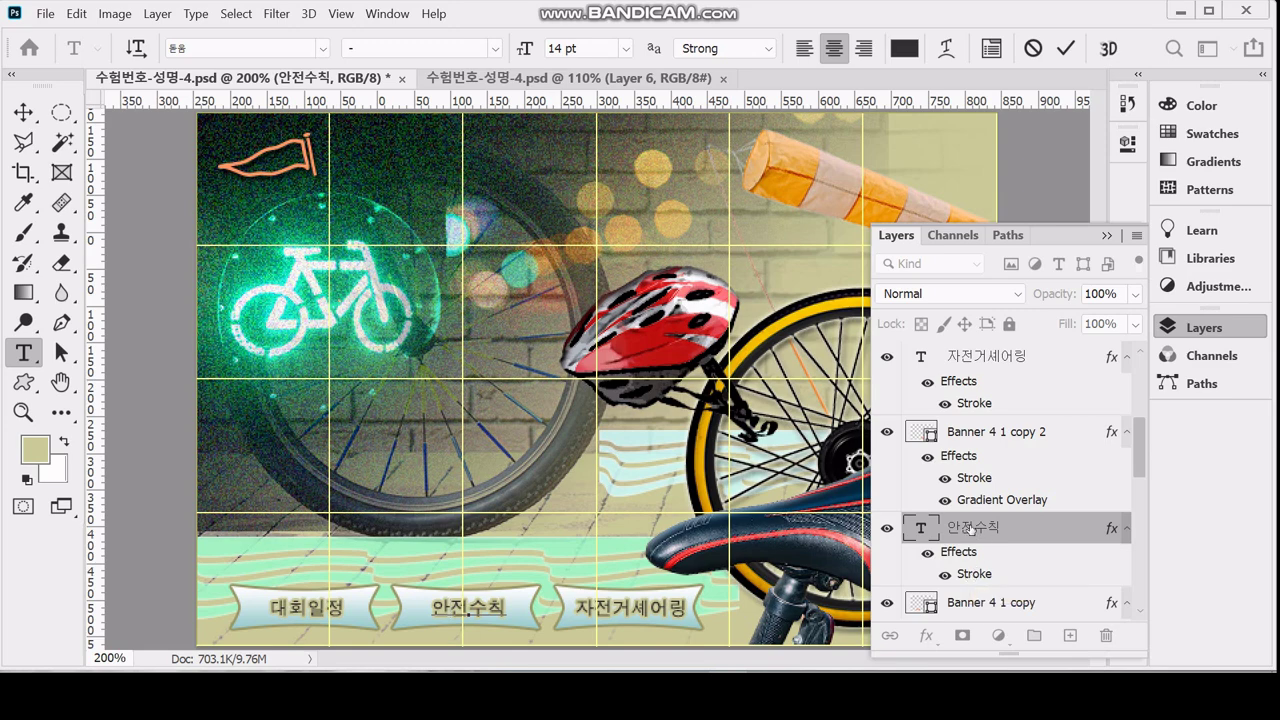
{"action": "left_click", "coordinate": [975, 578]}
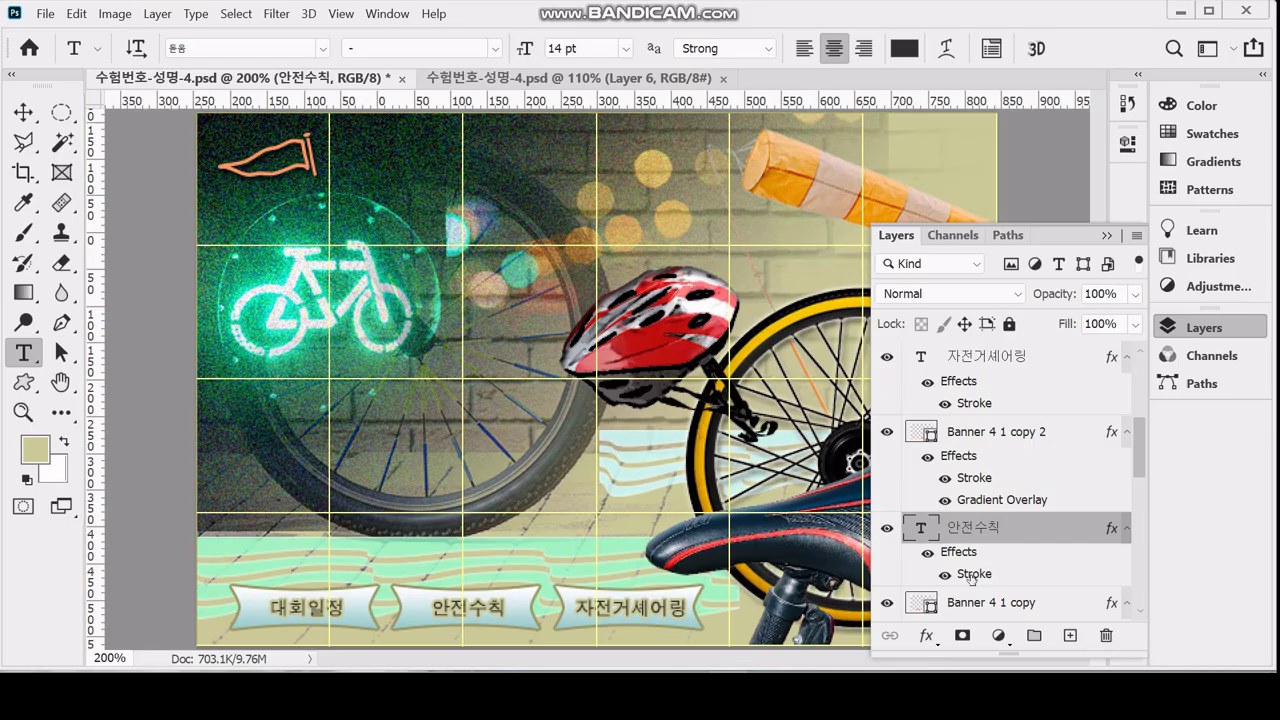
{"action": "double_click", "coordinate": [1030, 523]}
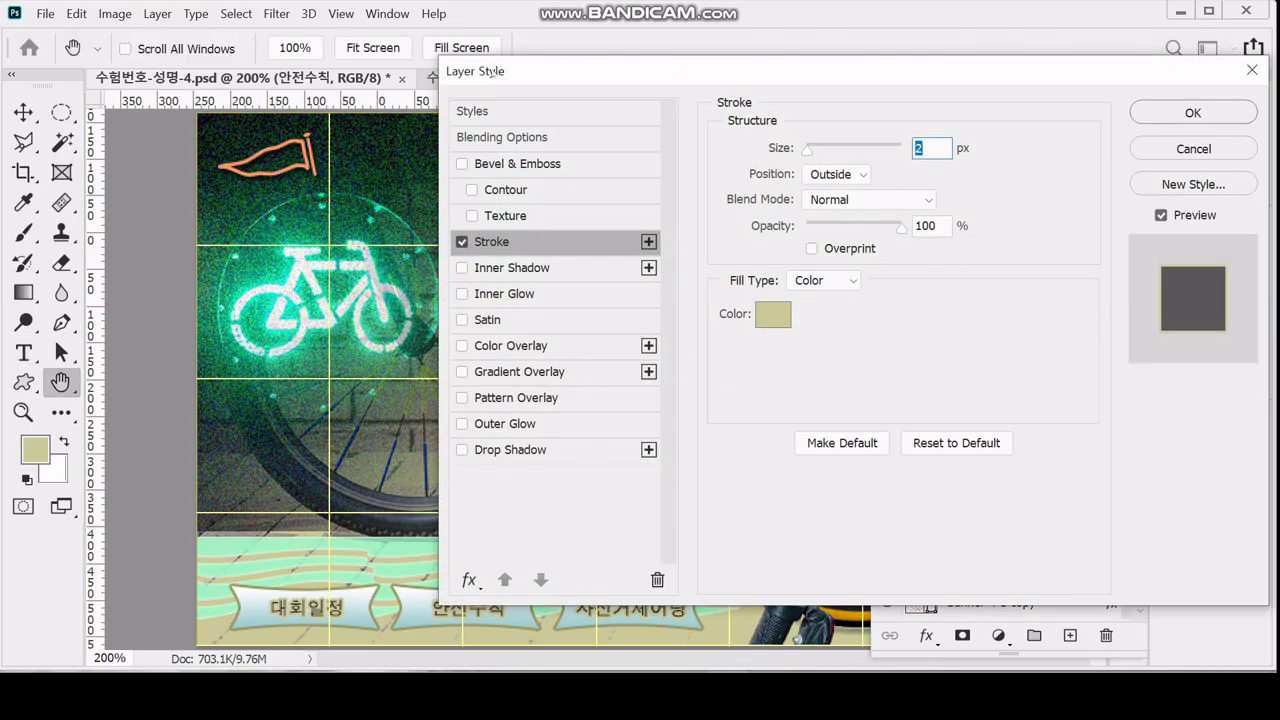
{"action": "left_click", "coordinate": [775, 320]}
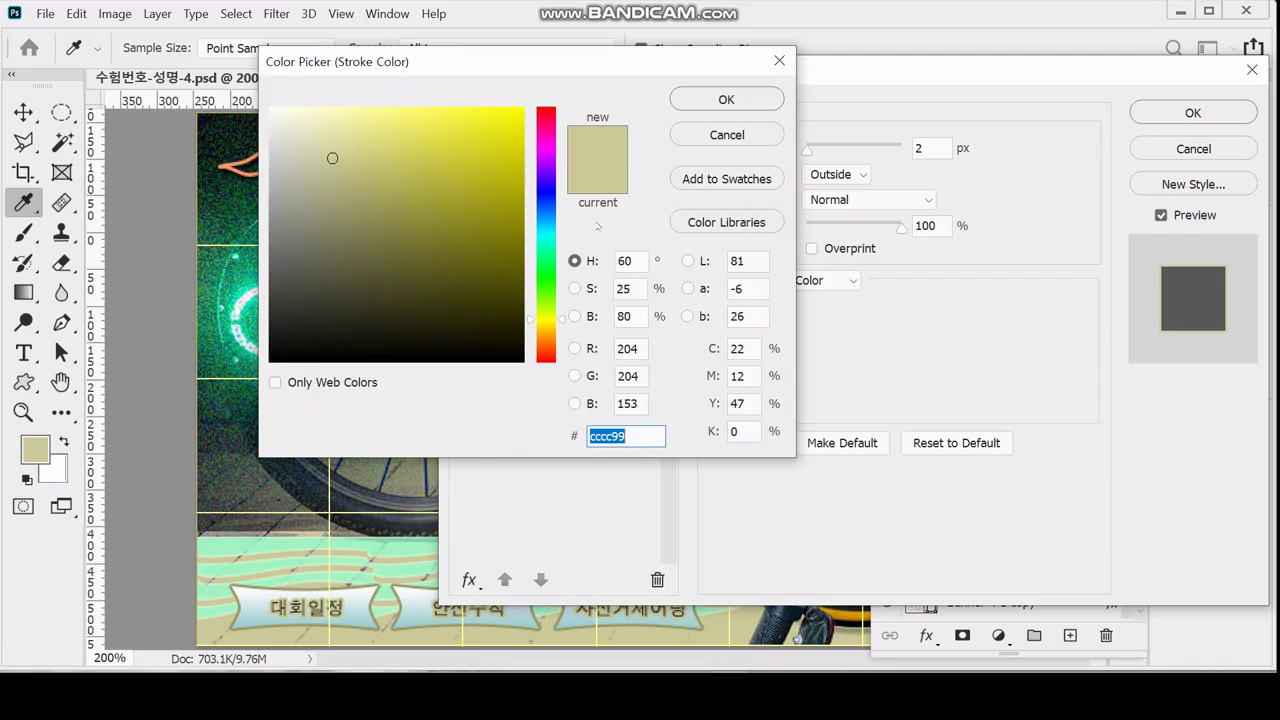
{"action": "type", "text": "9c9"}
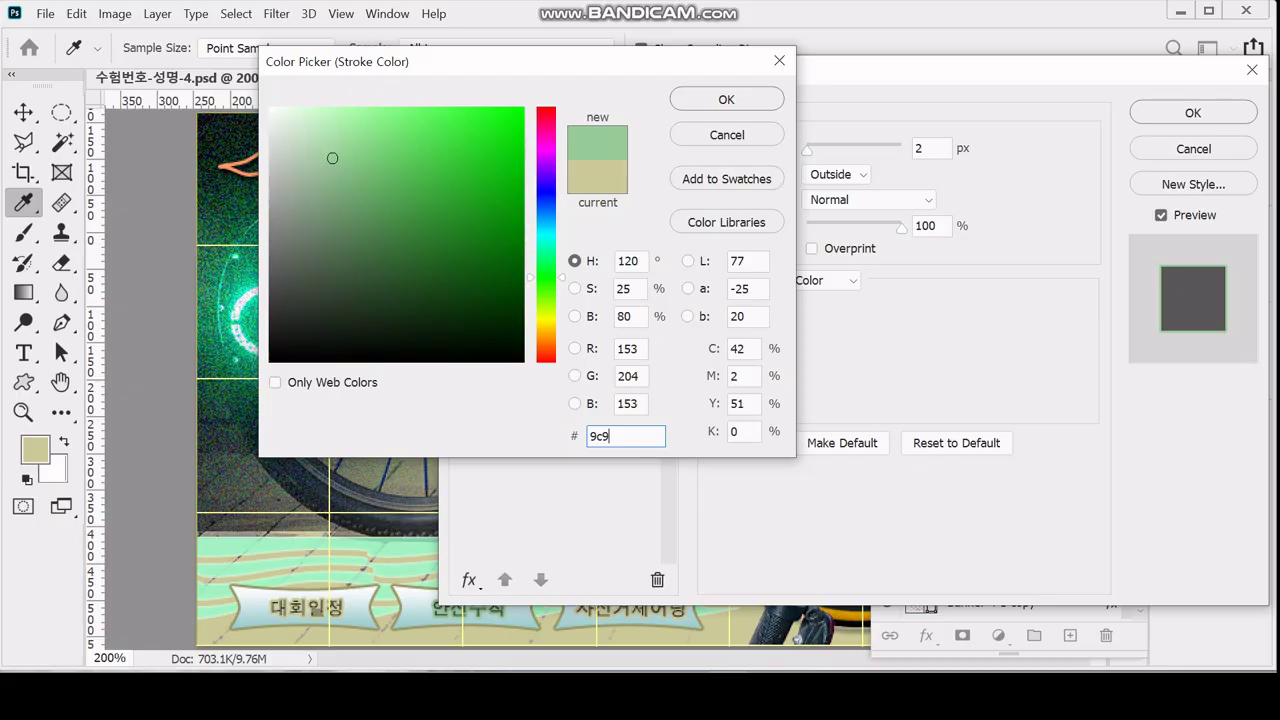
{"action": "key", "text": "Return"}
{"action": "left_click", "coordinate": [1185, 112]}
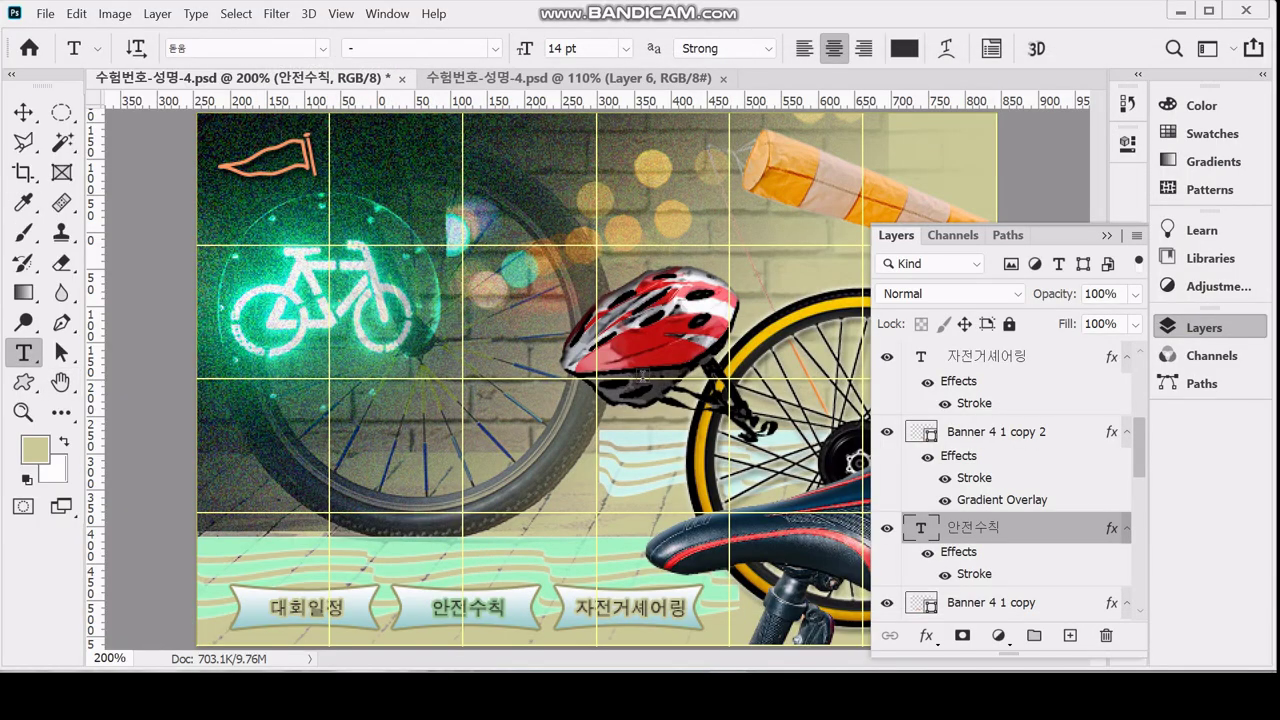
Set the stroke color of the banner shape behind the 안전수칙 text to 339933
{"action": "scroll", "coordinate": [958, 549], "scroll_direction": "down", "scroll_amount": 1}
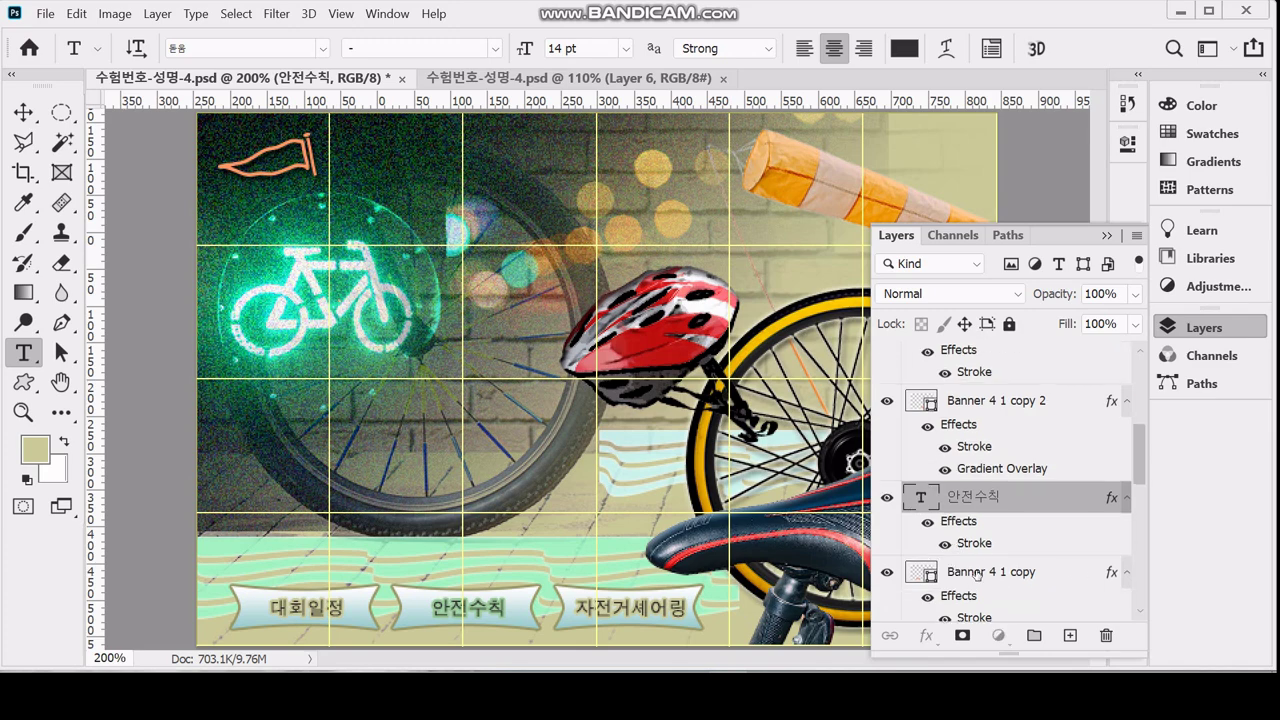
{"action": "left_click", "coordinate": [979, 571]}
{"action": "scroll", "coordinate": [950, 552], "scroll_direction": "down", "scroll_amount": 1}
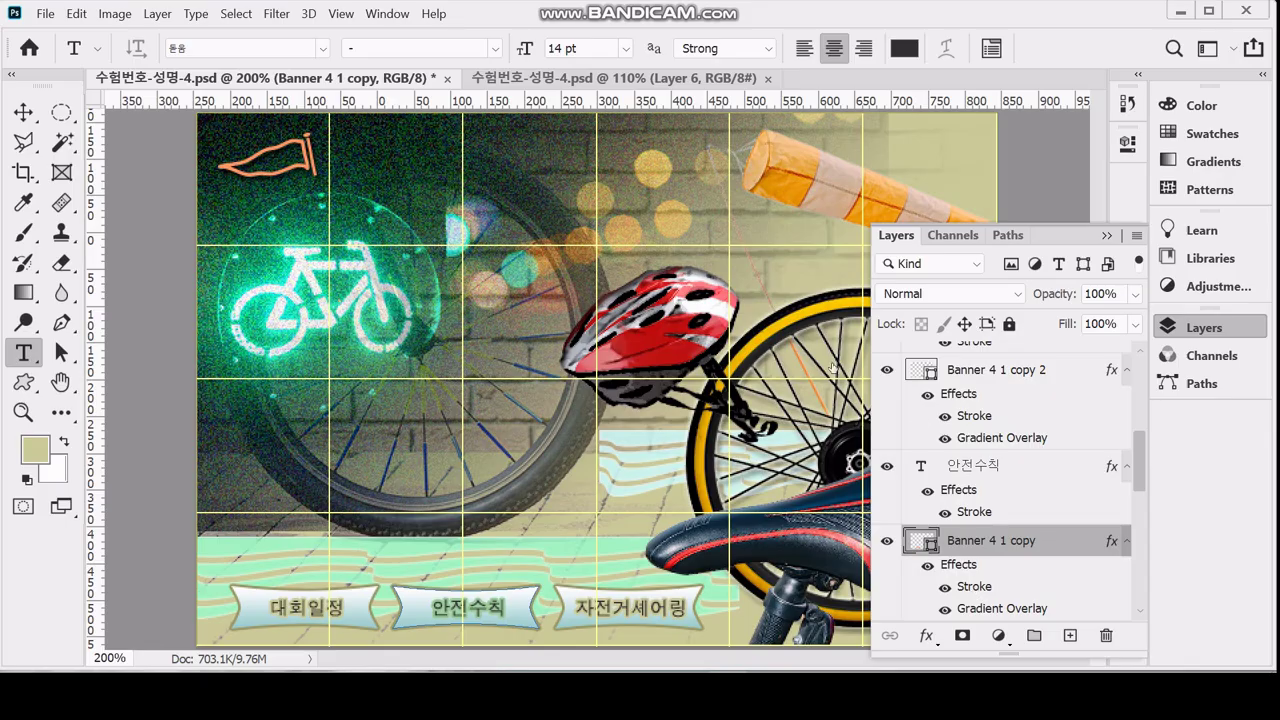
{"action": "double_click", "coordinate": [974, 586]}
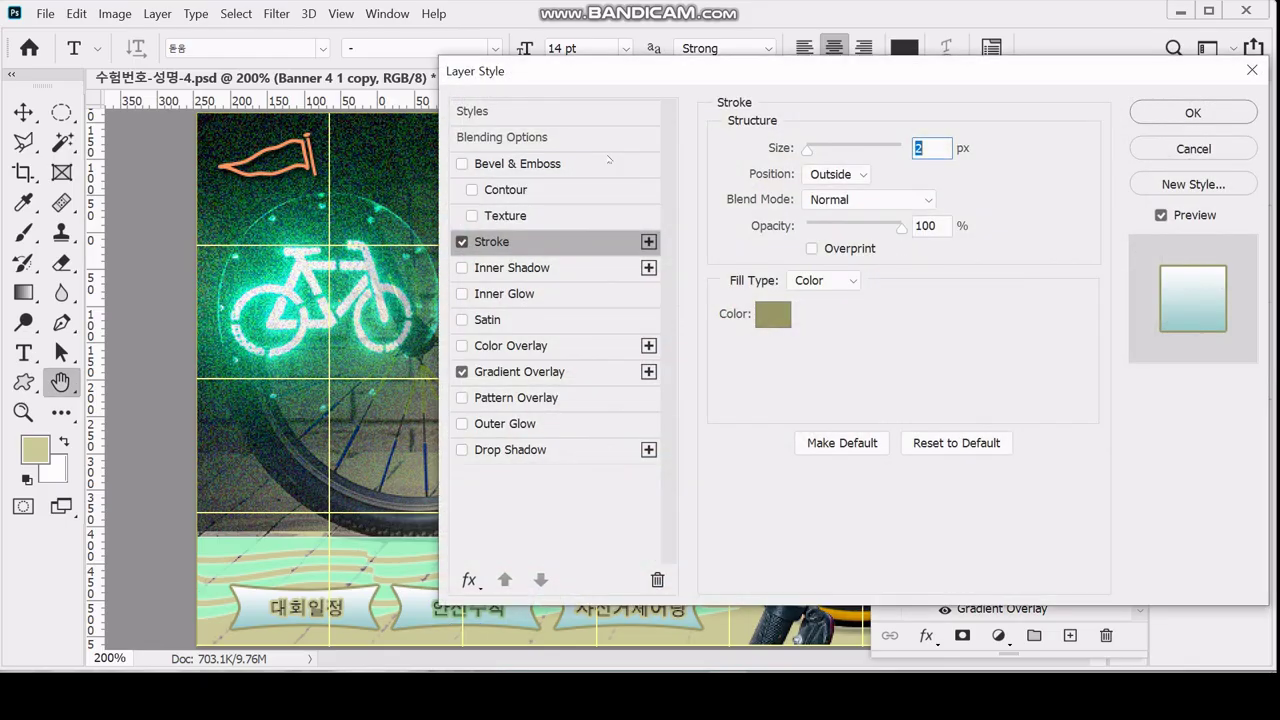
{"action": "left_click", "coordinate": [770, 315]}
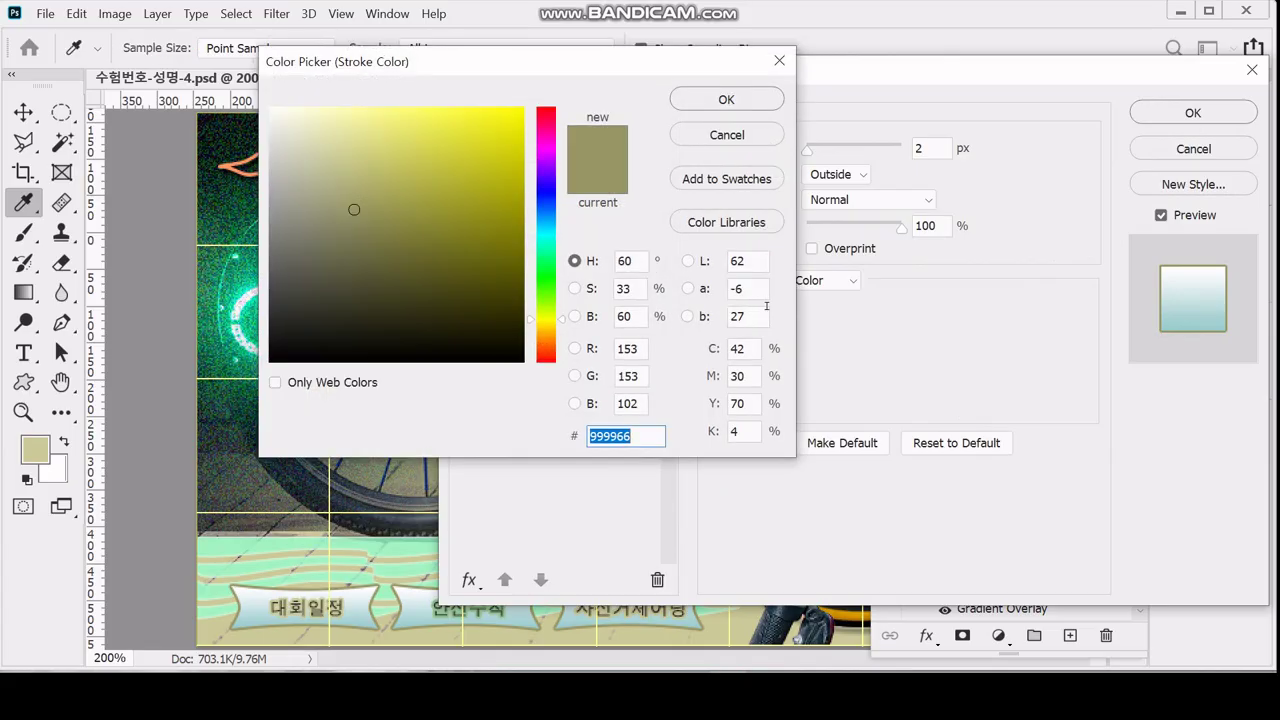
{"action": "type", "text": "339933"}
{"action": "key", "text": "Return"}
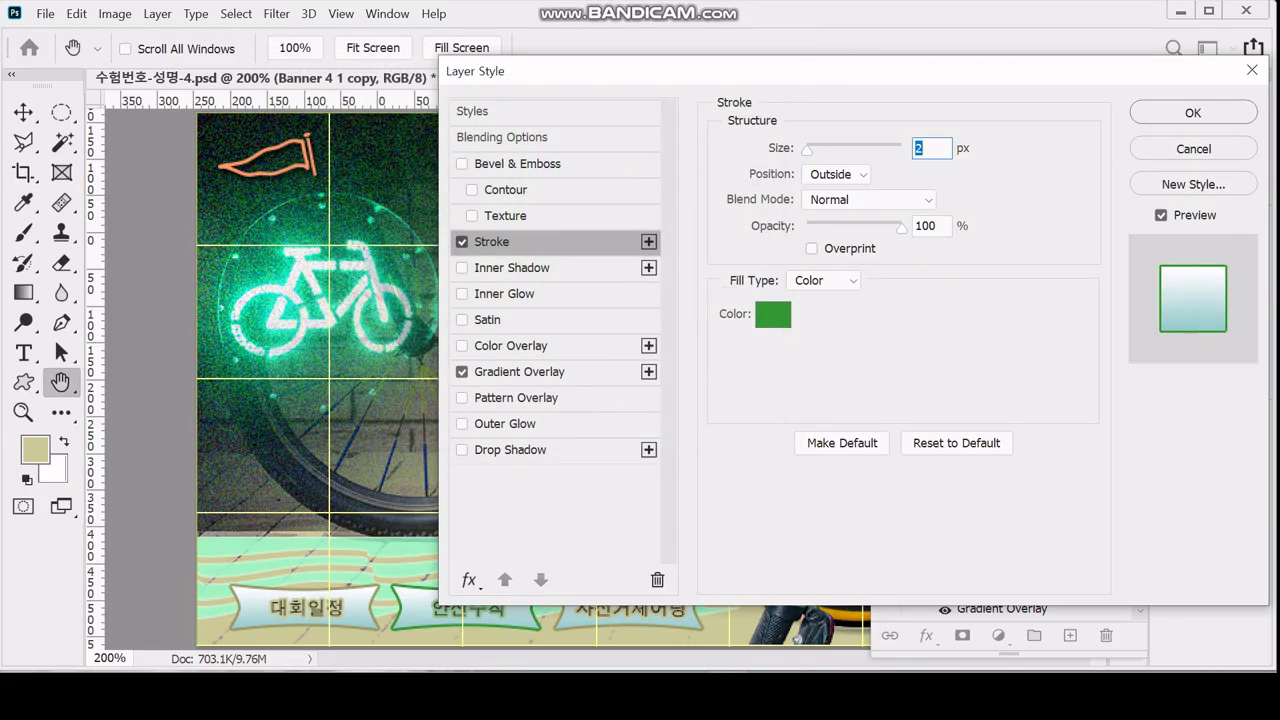
{"action": "left_click", "coordinate": [1193, 112]}
{"action": "key", "text": "t"}
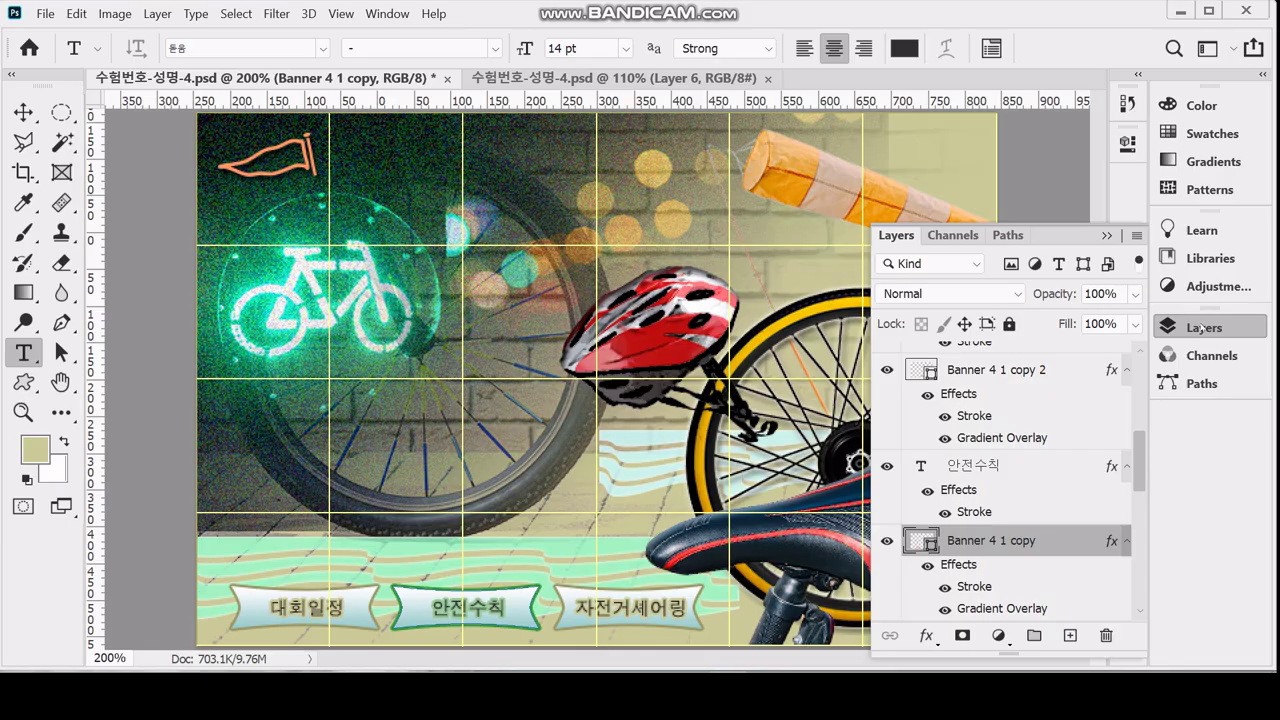
{"action": "left_click", "coordinate": [1203, 327]}
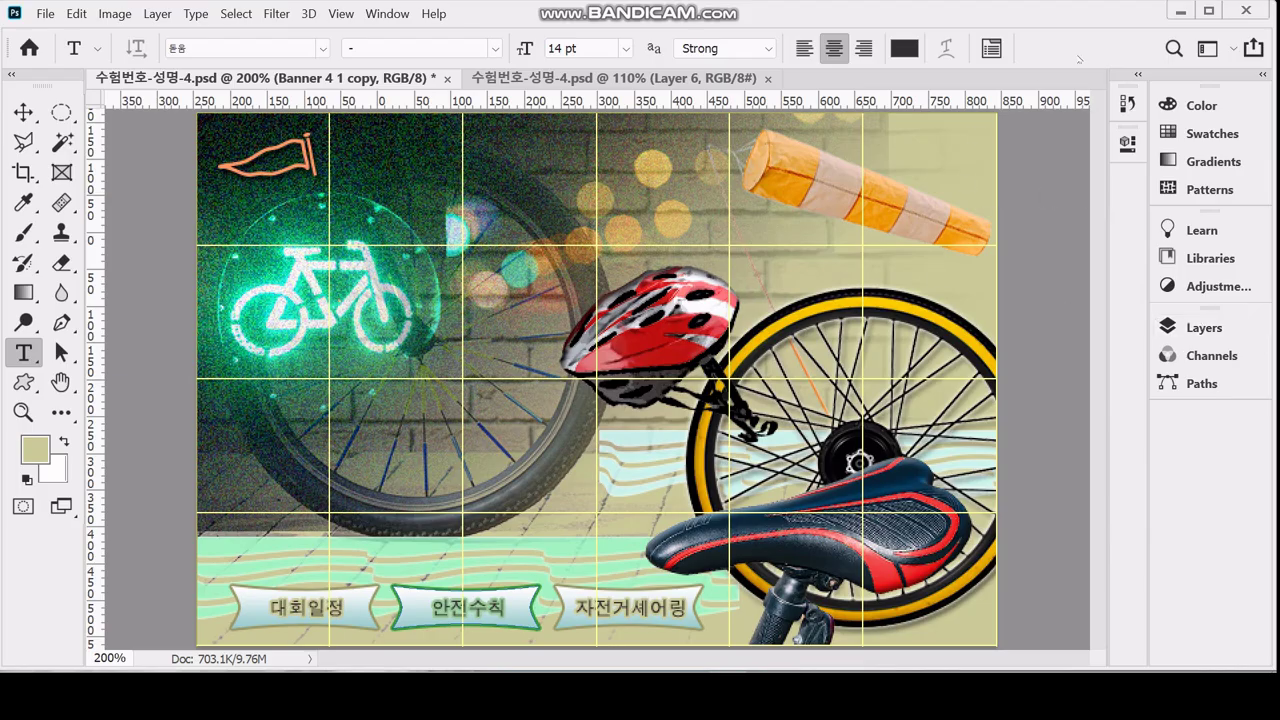
Examine the cyclist shape in the finished reference document and compare the pen and shape tools for building it
{"action": "left_click", "coordinate": [494, 79]}
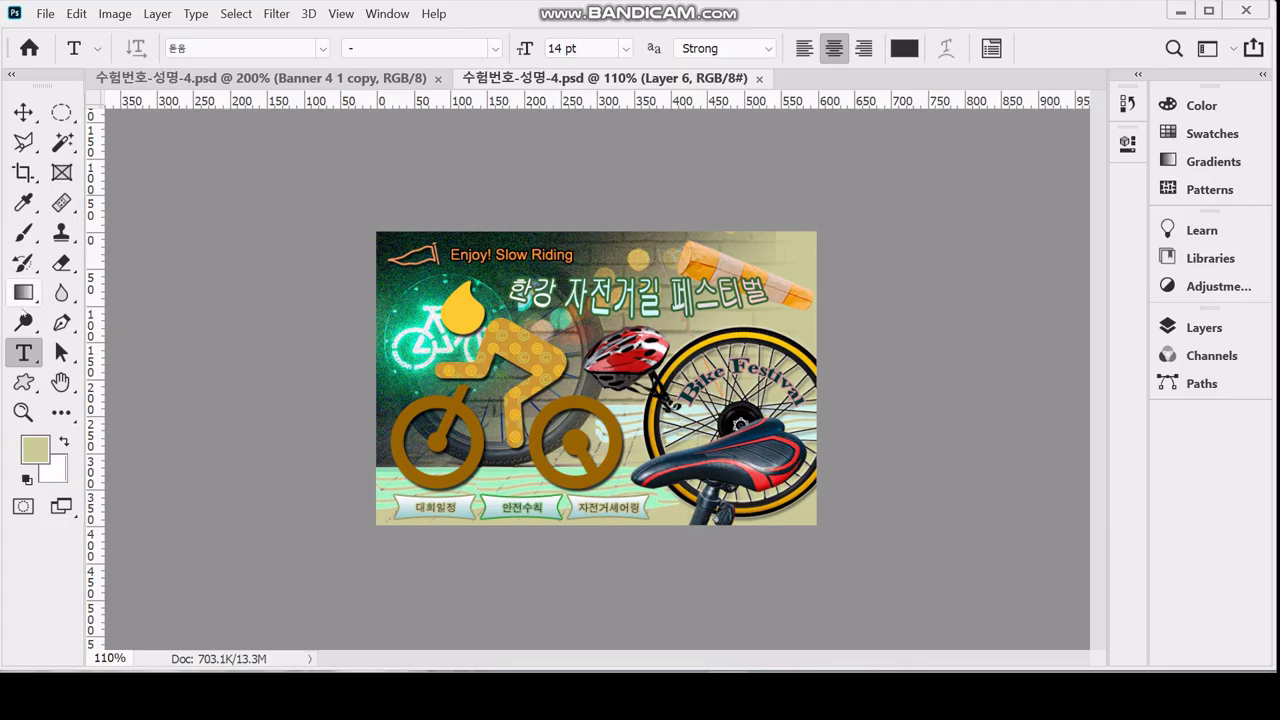
{"action": "left_click", "coordinate": [61, 322]}
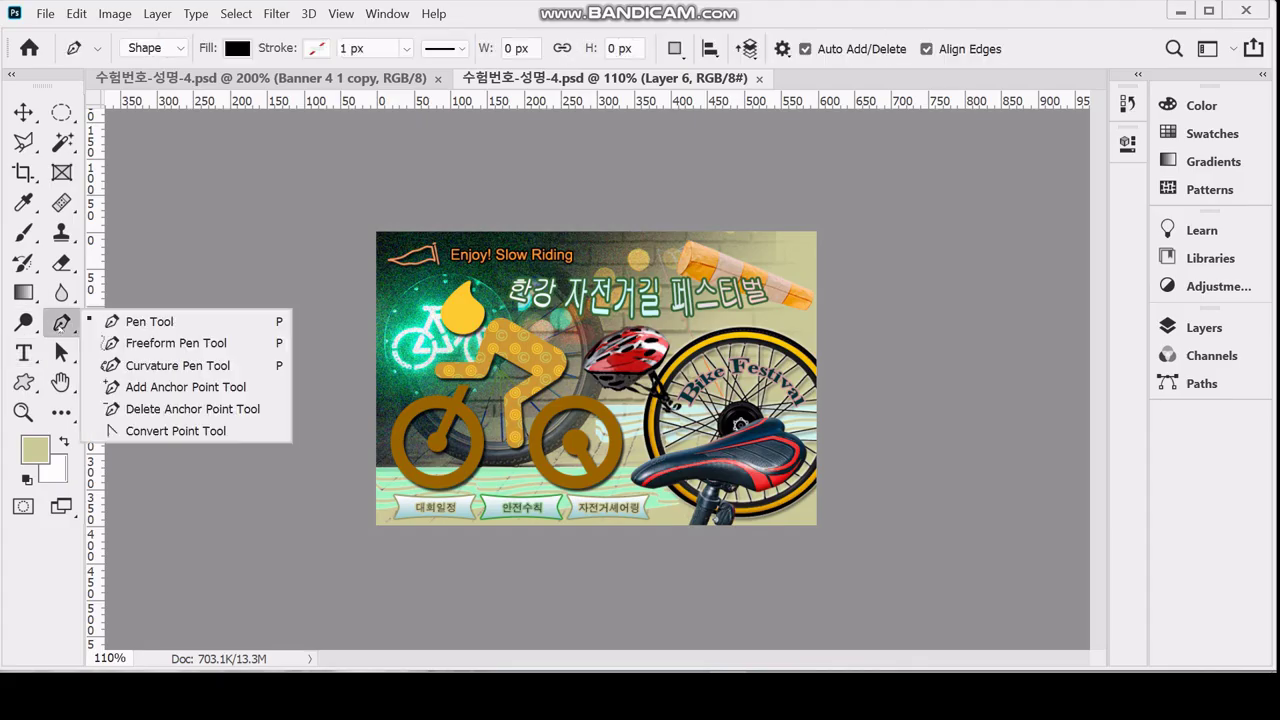
{"action": "left_click", "coordinate": [143, 322]}
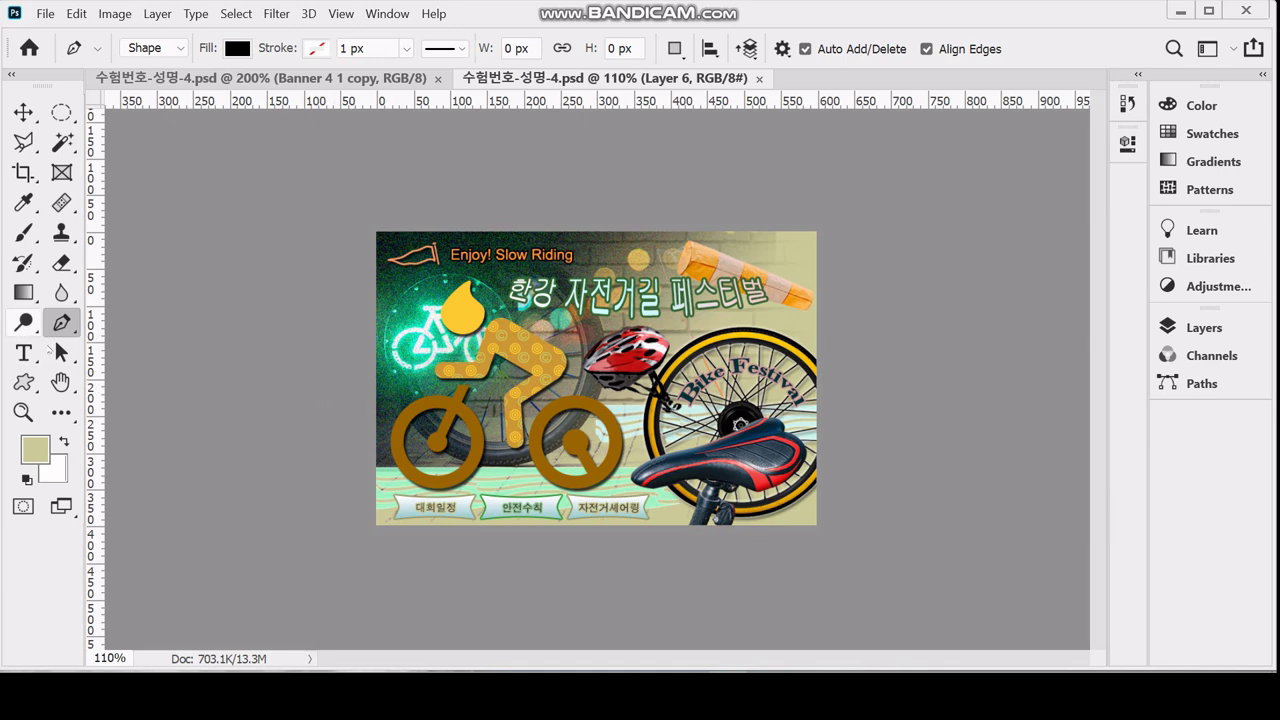
{"action": "left_click", "coordinate": [23, 382]}
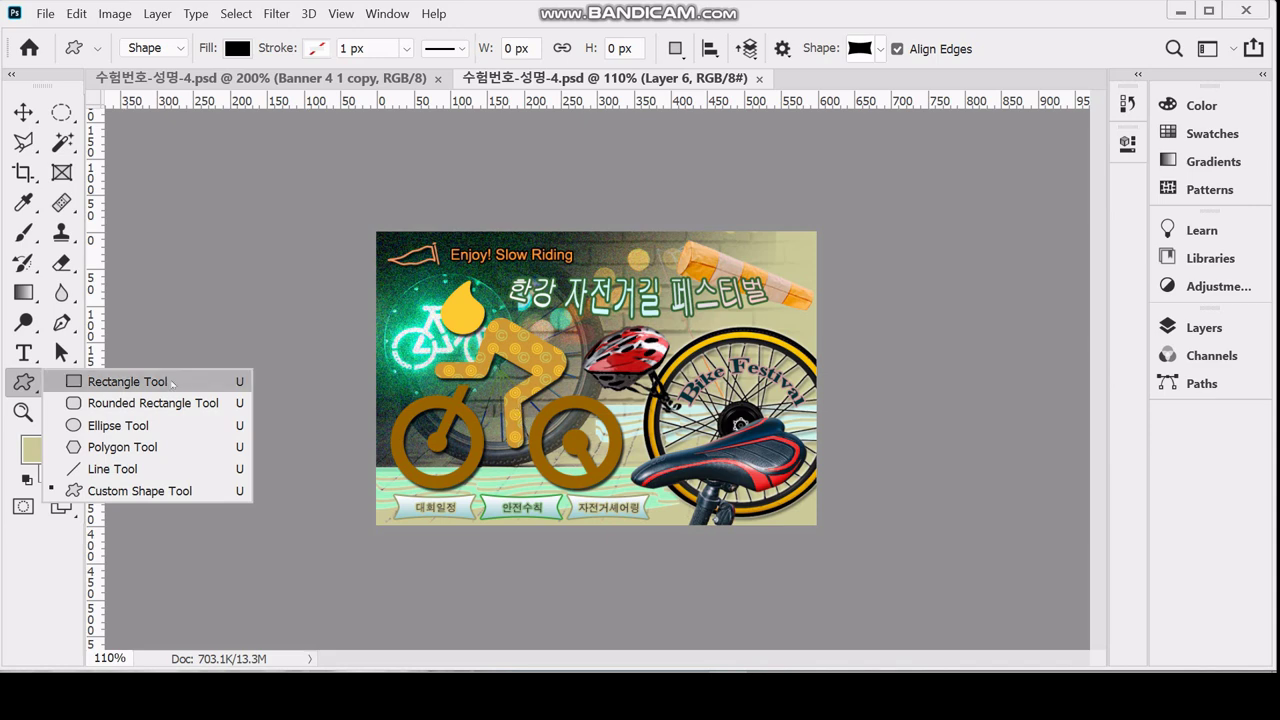
{"action": "left_click", "coordinate": [61, 322]}
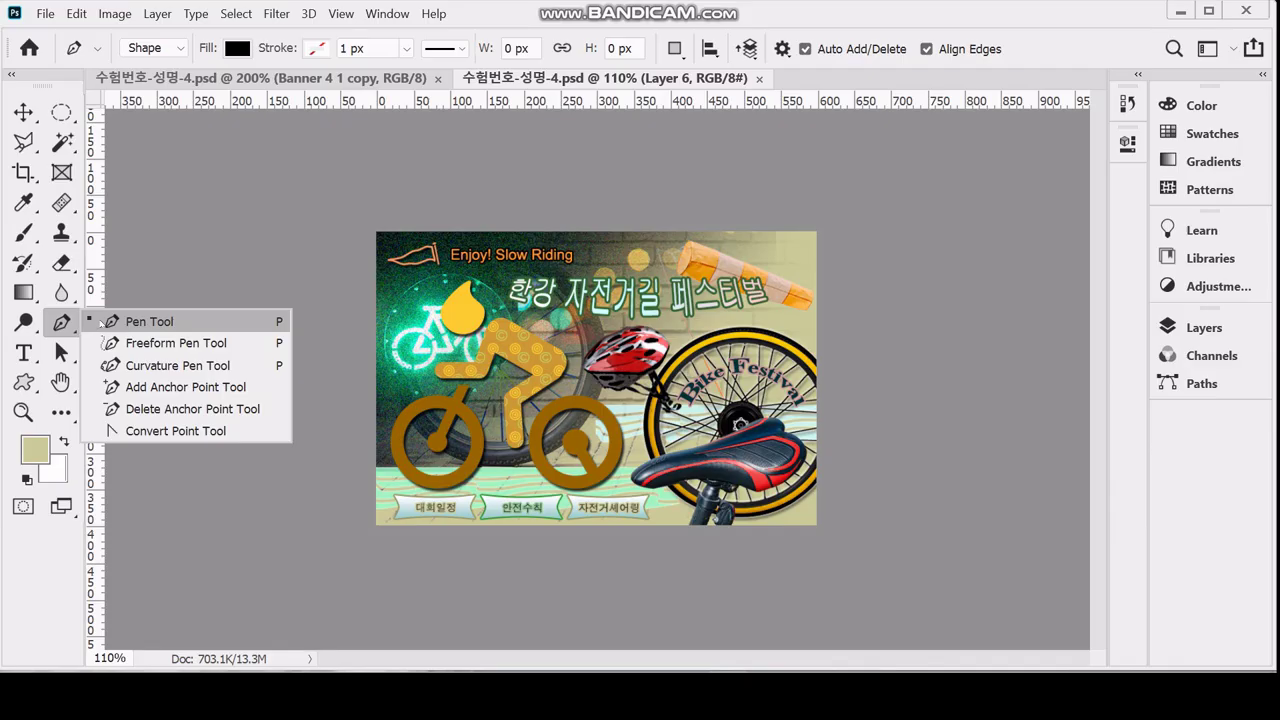
{"action": "left_click", "coordinate": [23, 382]}
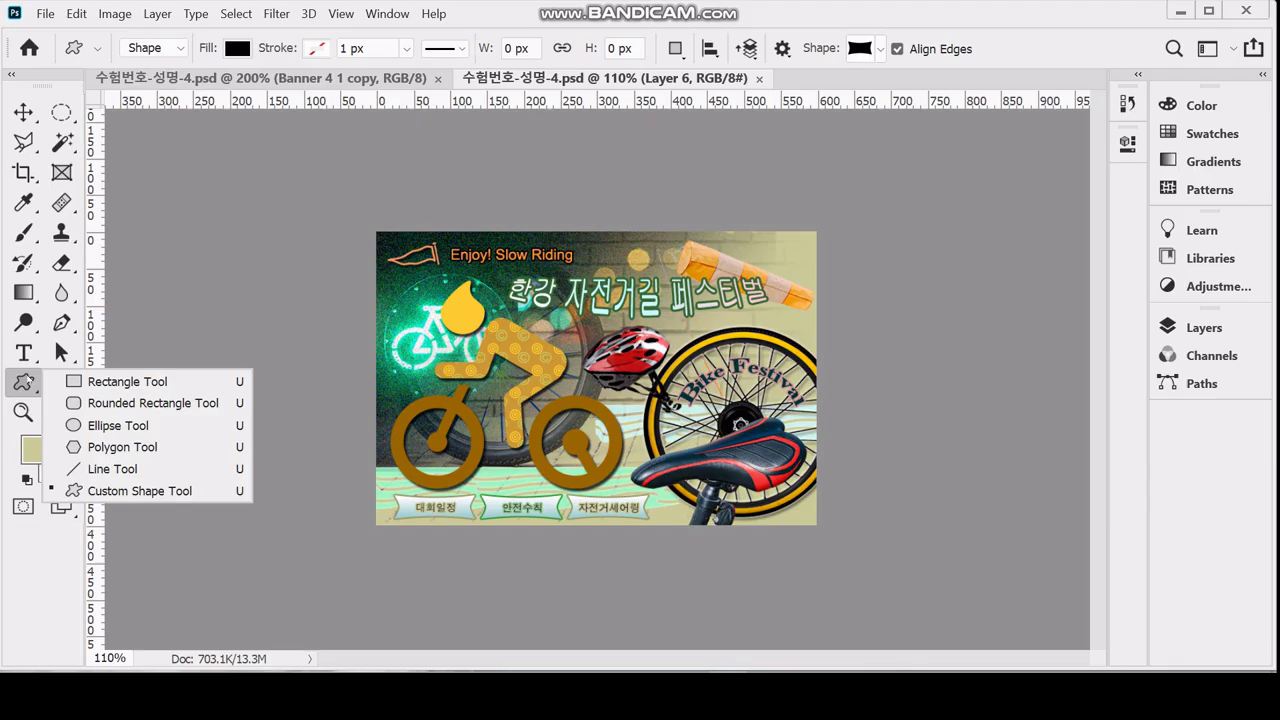
{"action": "key", "text": "Escape"}
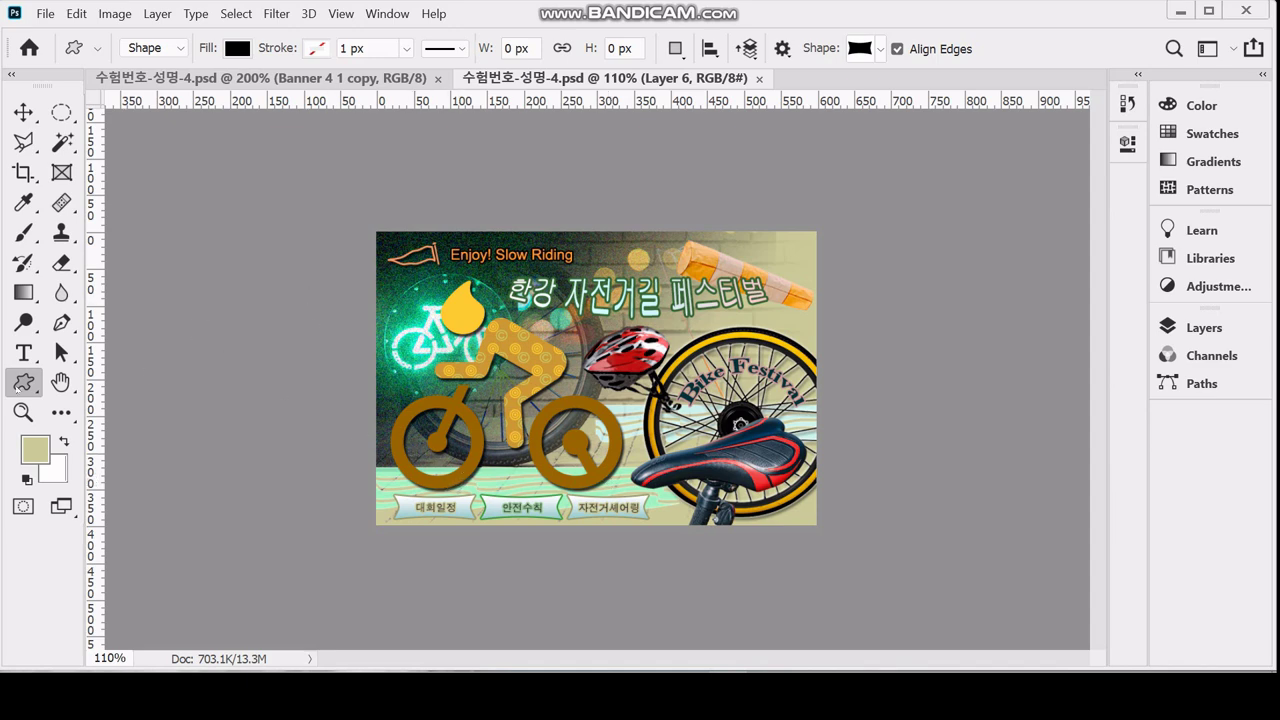
Create a 127 × 127 px circle in the working document with the Ellipse tool and move it to about X 27, Y 214 px
{"action": "right_click", "coordinate": [20, 386]}
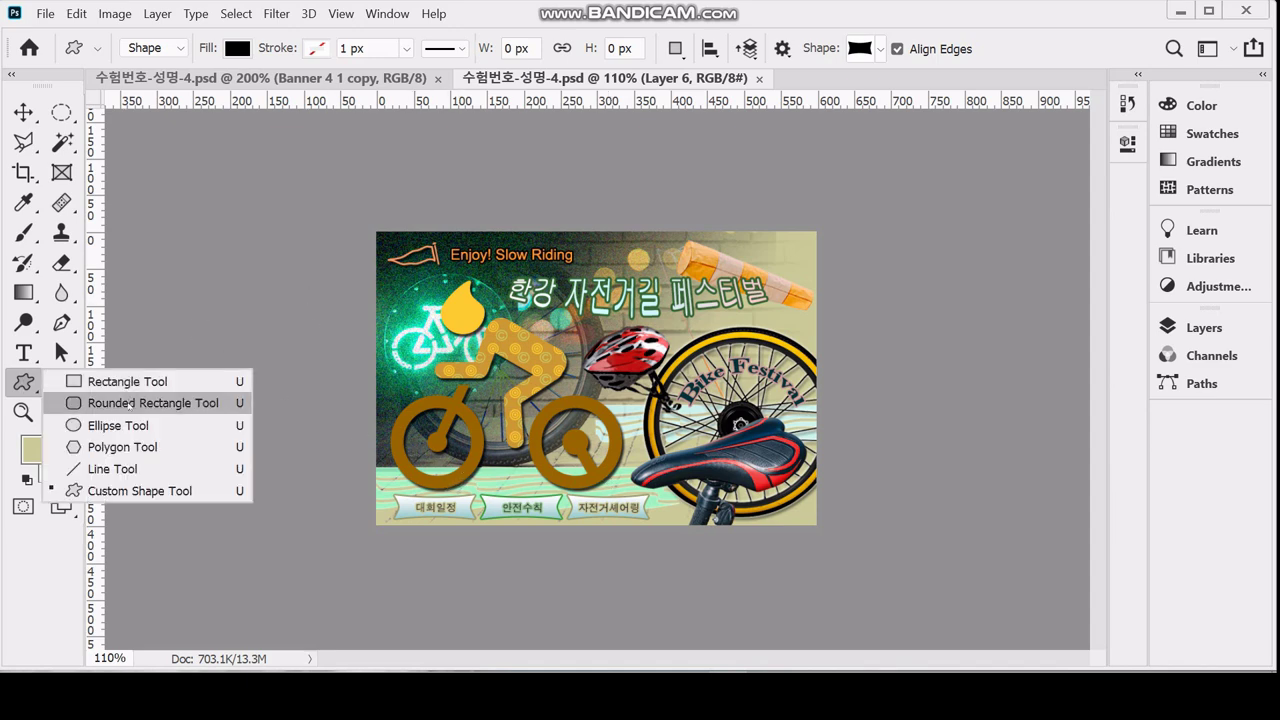
{"action": "key", "text": "Escape"}
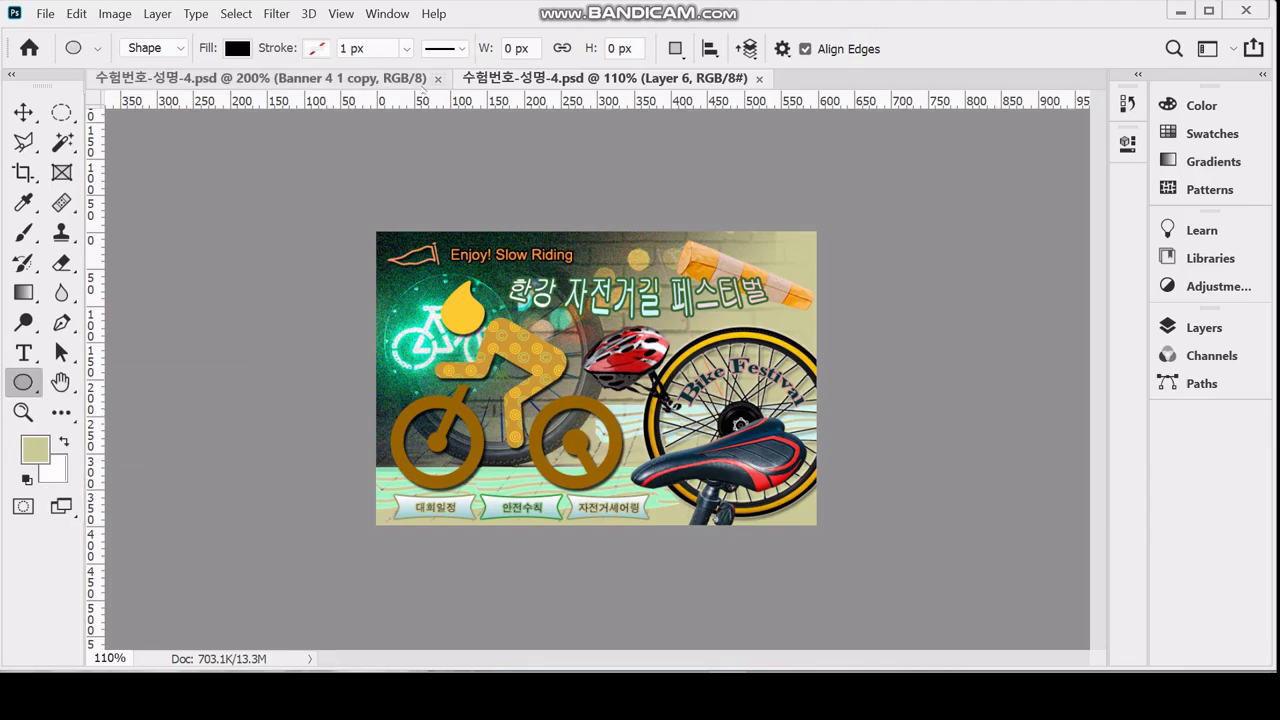
{"action": "left_click", "coordinate": [378, 80]}
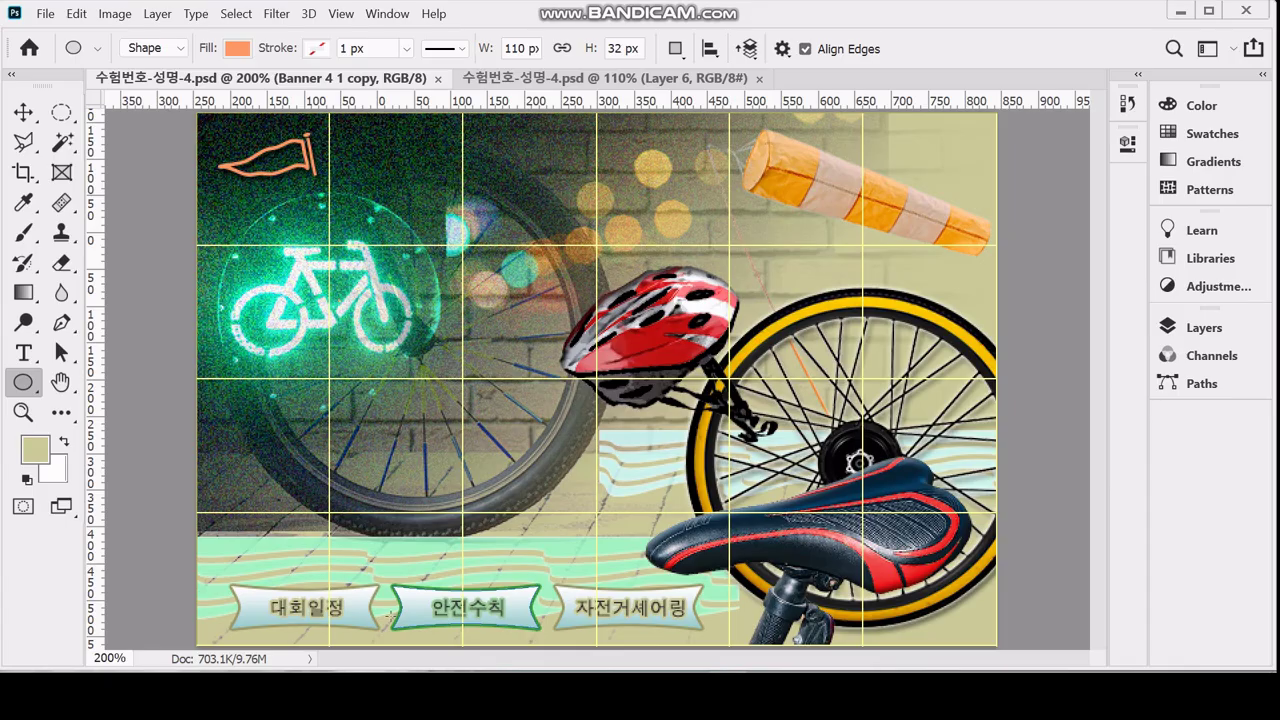
{"action": "left_click", "coordinate": [281, 414]}
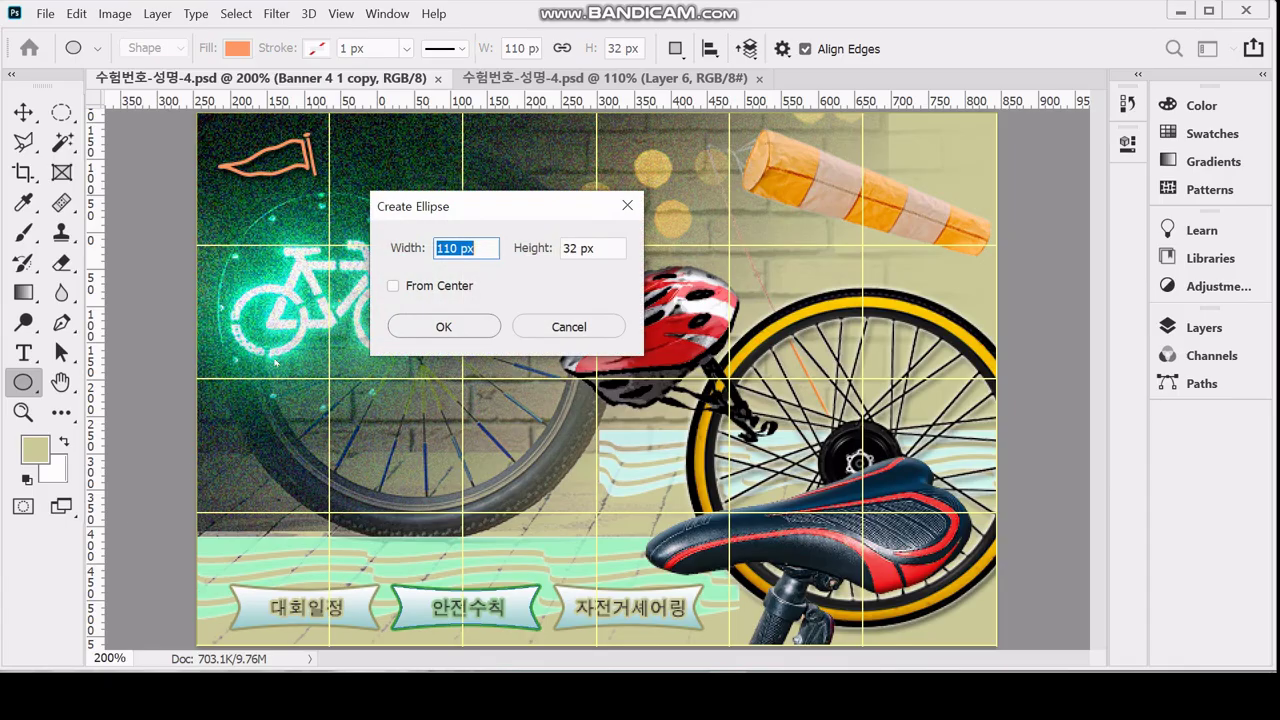
{"action": "type", "text": "127"}
{"action": "key", "text": "Tab"}
{"action": "type", "text": "127"}
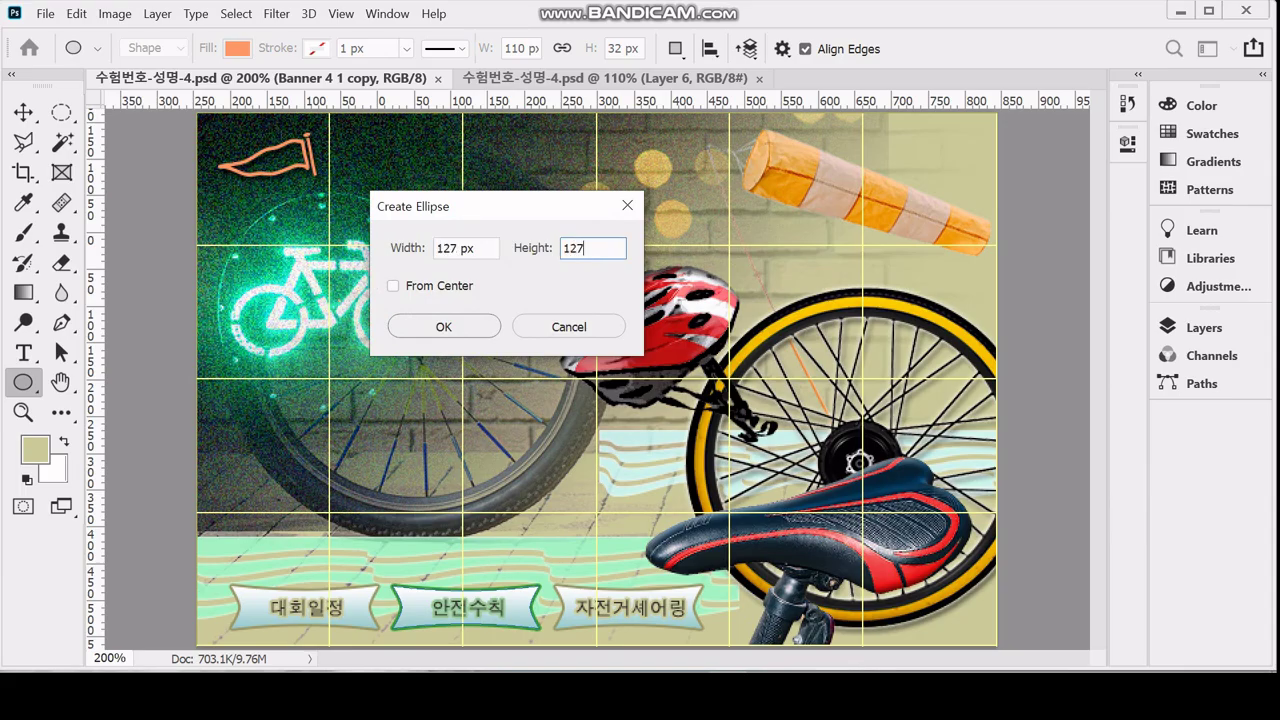
{"action": "key", "text": "Return"}
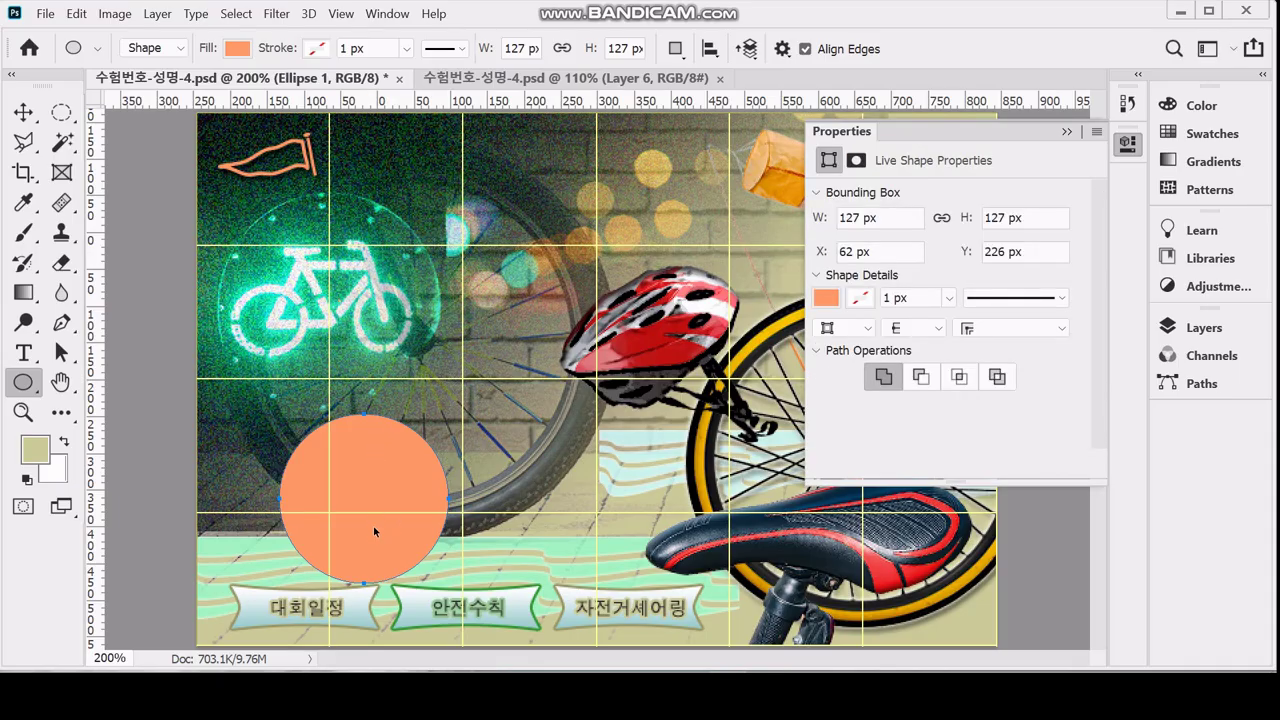
{"action": "left_click_drag", "start_coordinate": [373, 525], "coordinate": [327, 513]}
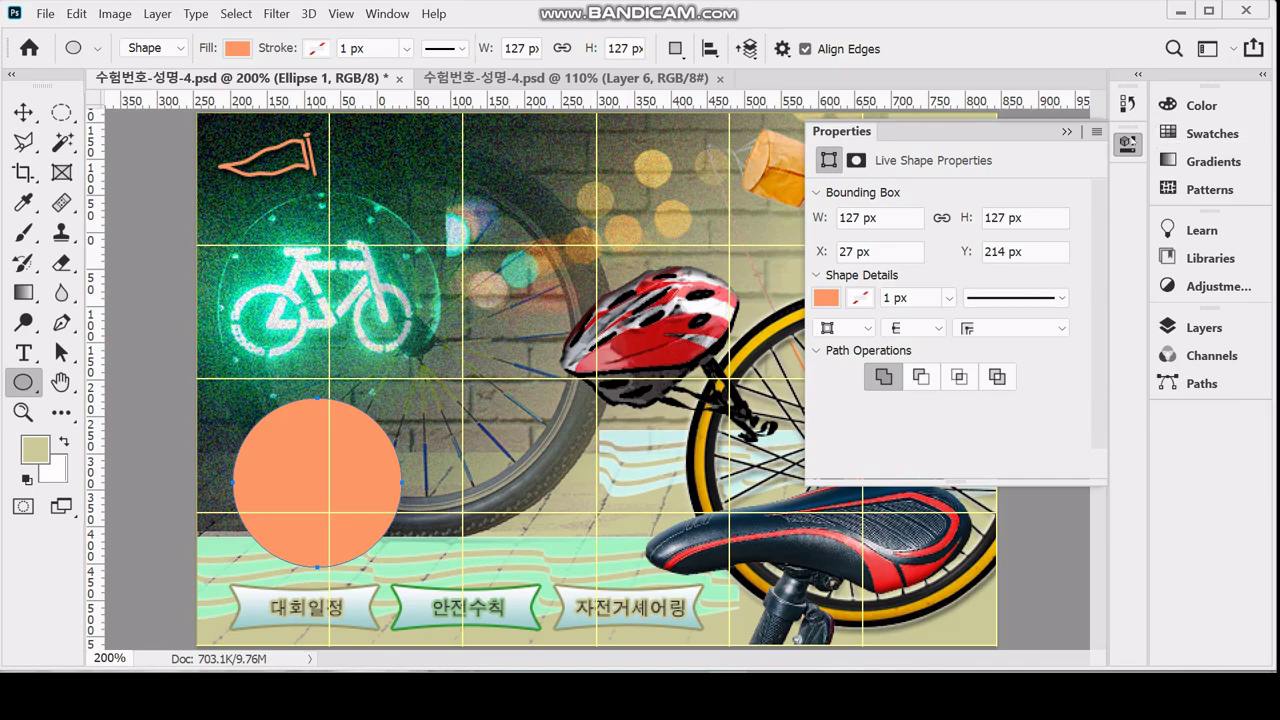
{"action": "left_click", "coordinate": [1127, 143]}
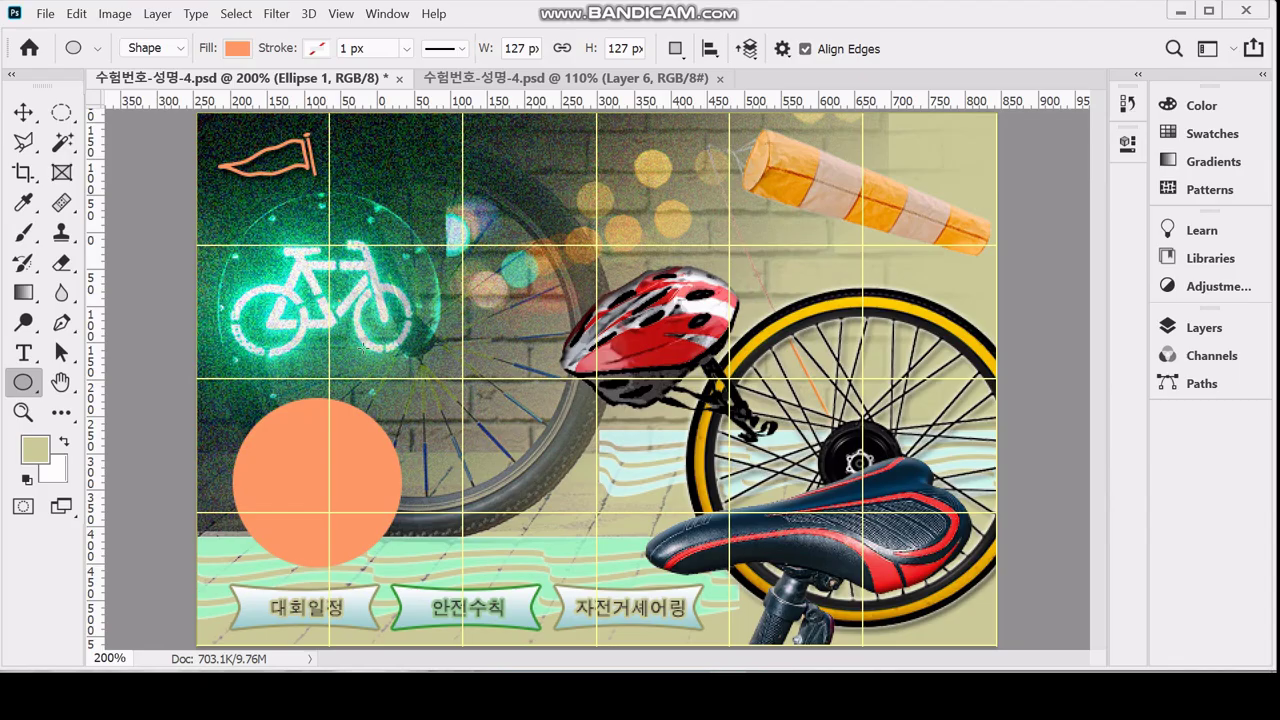
Set the new circle's fill color to 996600
{"action": "left_click", "coordinate": [1204, 327]}
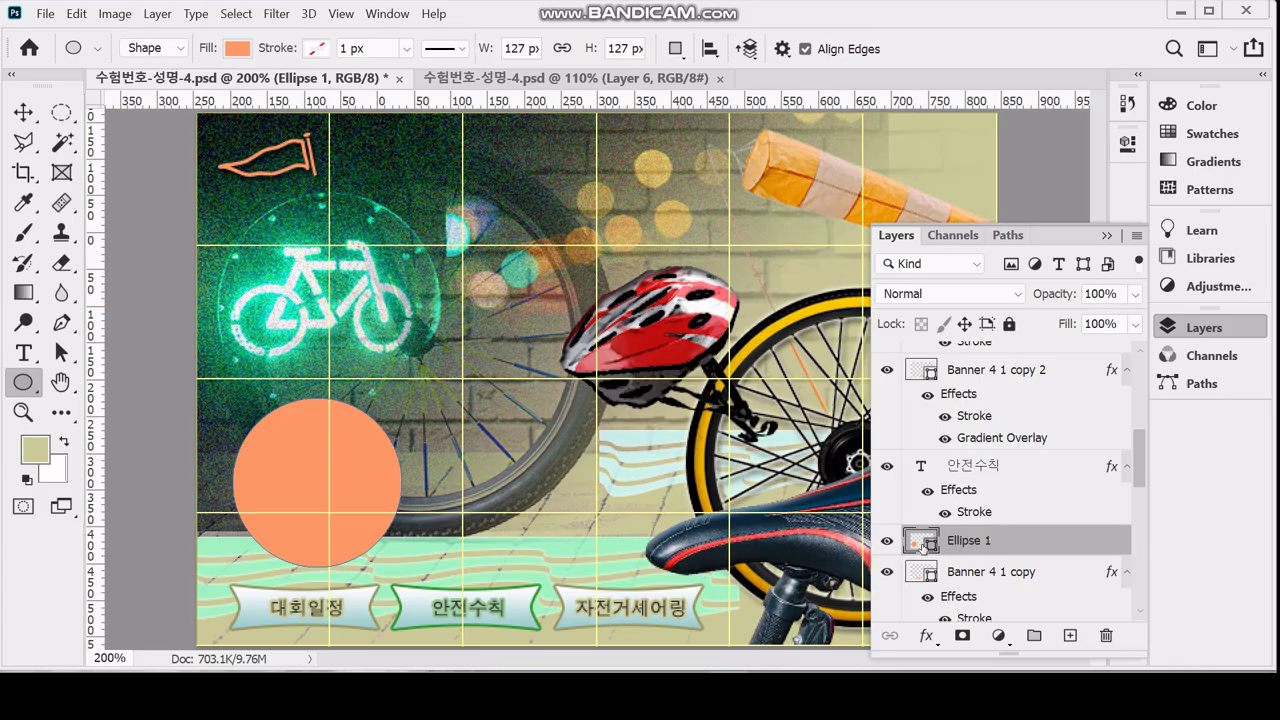
{"action": "double_click", "coordinate": [922, 543]}
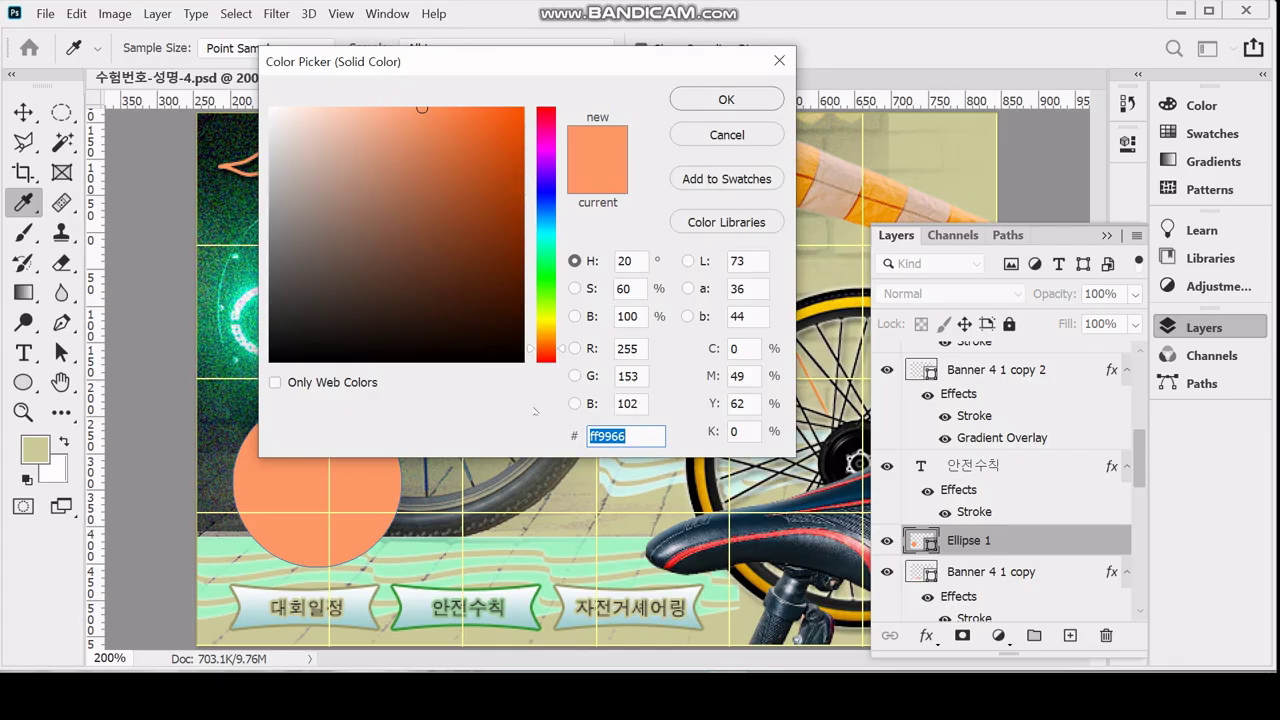
{"action": "type", "text": "996600"}
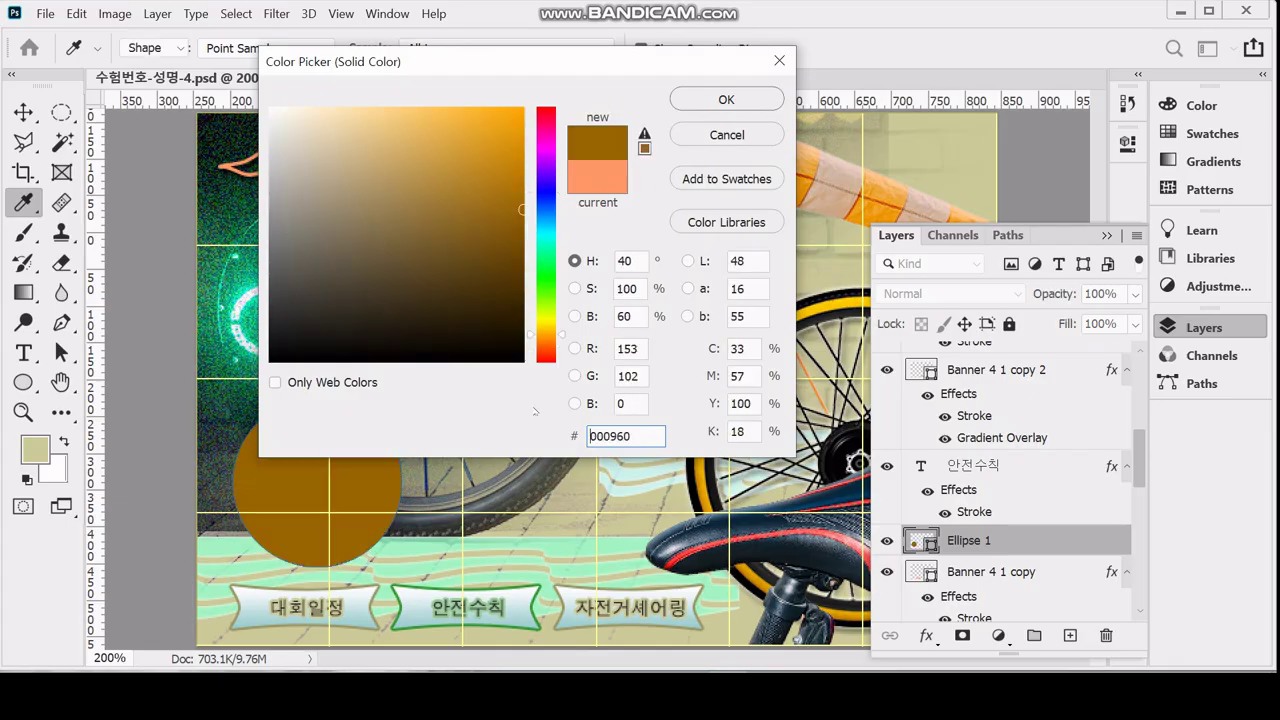
{"action": "key", "text": "Return"}
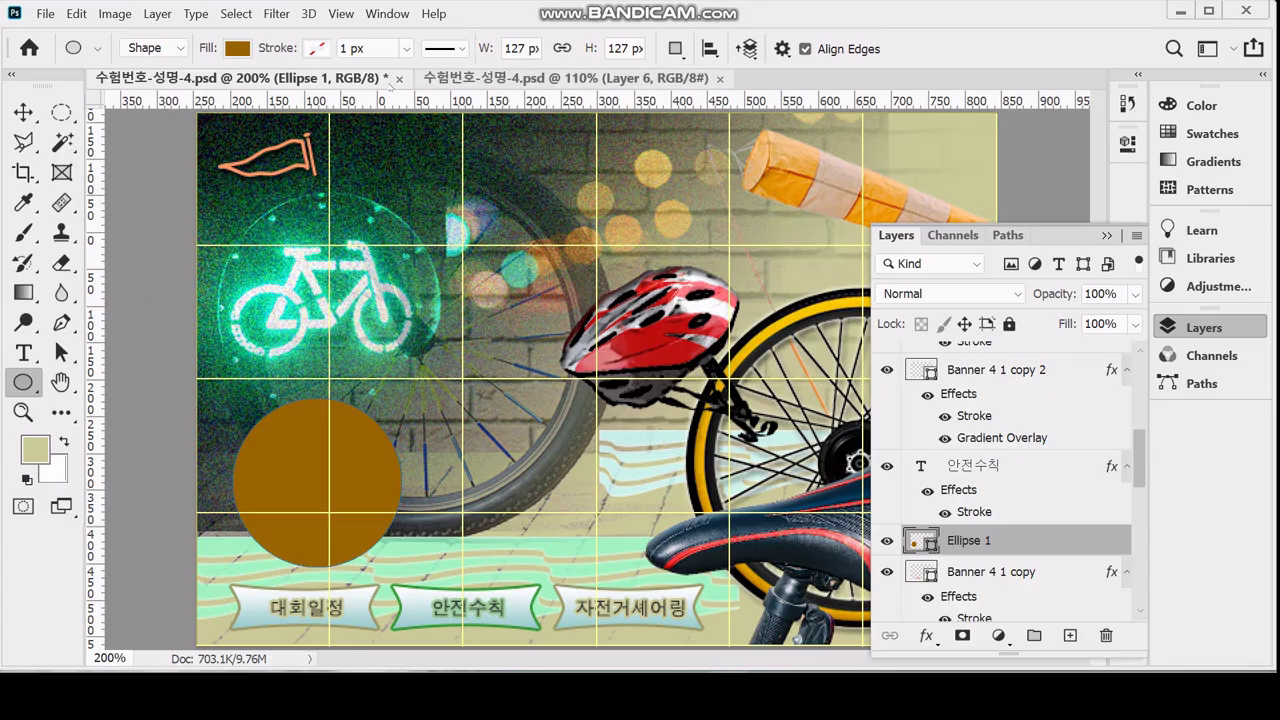
Try applying Subtract Front Shape directly to the brown circle and undo the change
{"action": "left_click", "coordinate": [670, 55]}
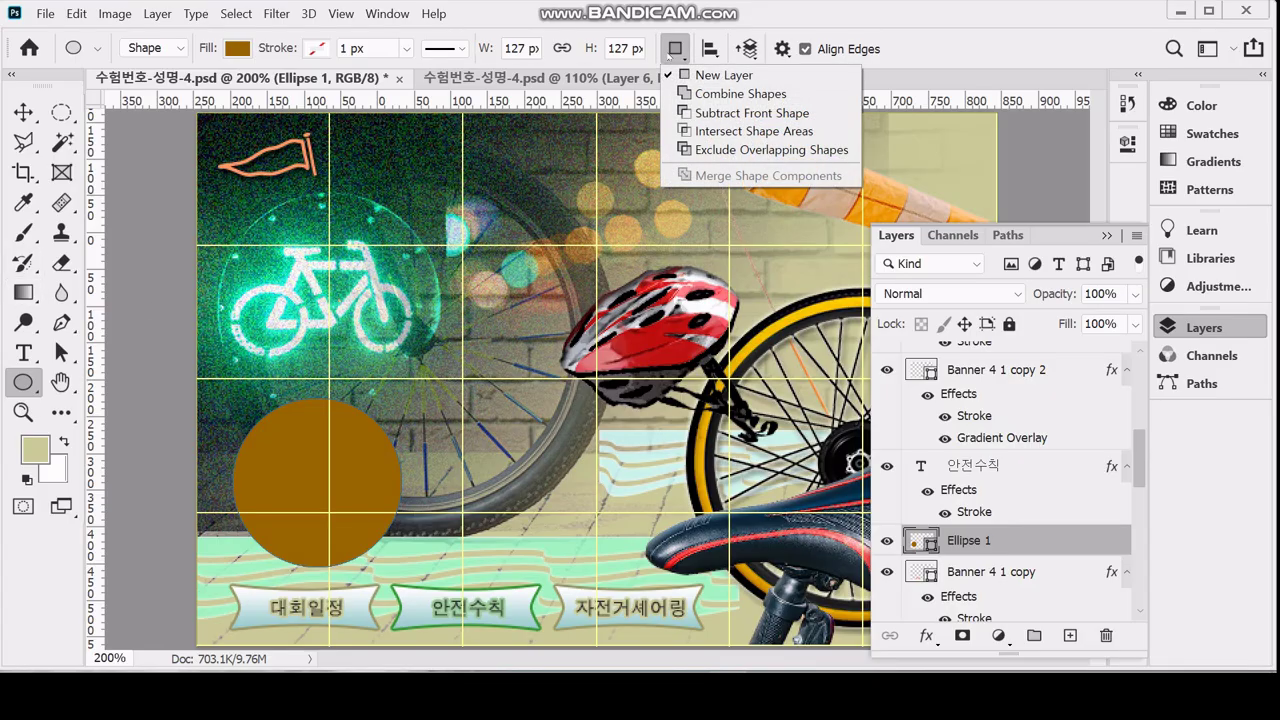
{"action": "left_click", "coordinate": [717, 117]}
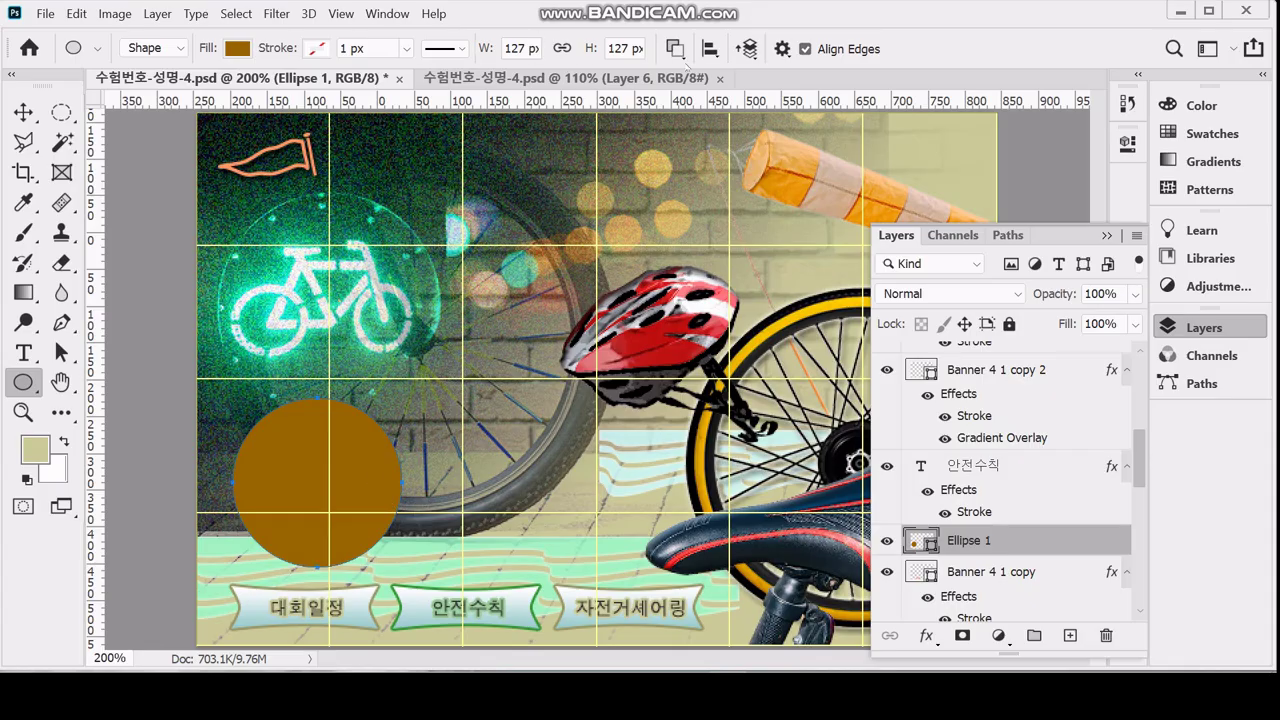
{"action": "left_click", "coordinate": [675, 48]}
{"action": "left_click", "coordinate": [700, 75]}
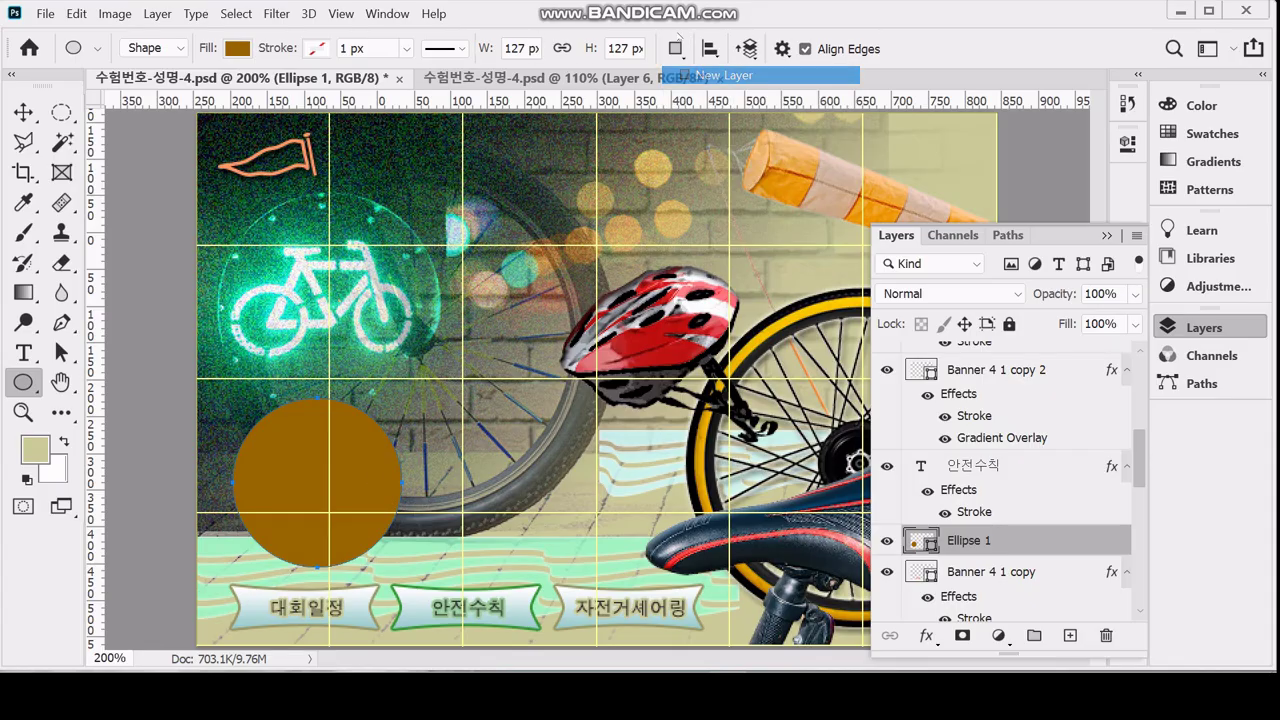
{"action": "left_click", "coordinate": [676, 46]}
{"action": "left_click", "coordinate": [686, 113]}
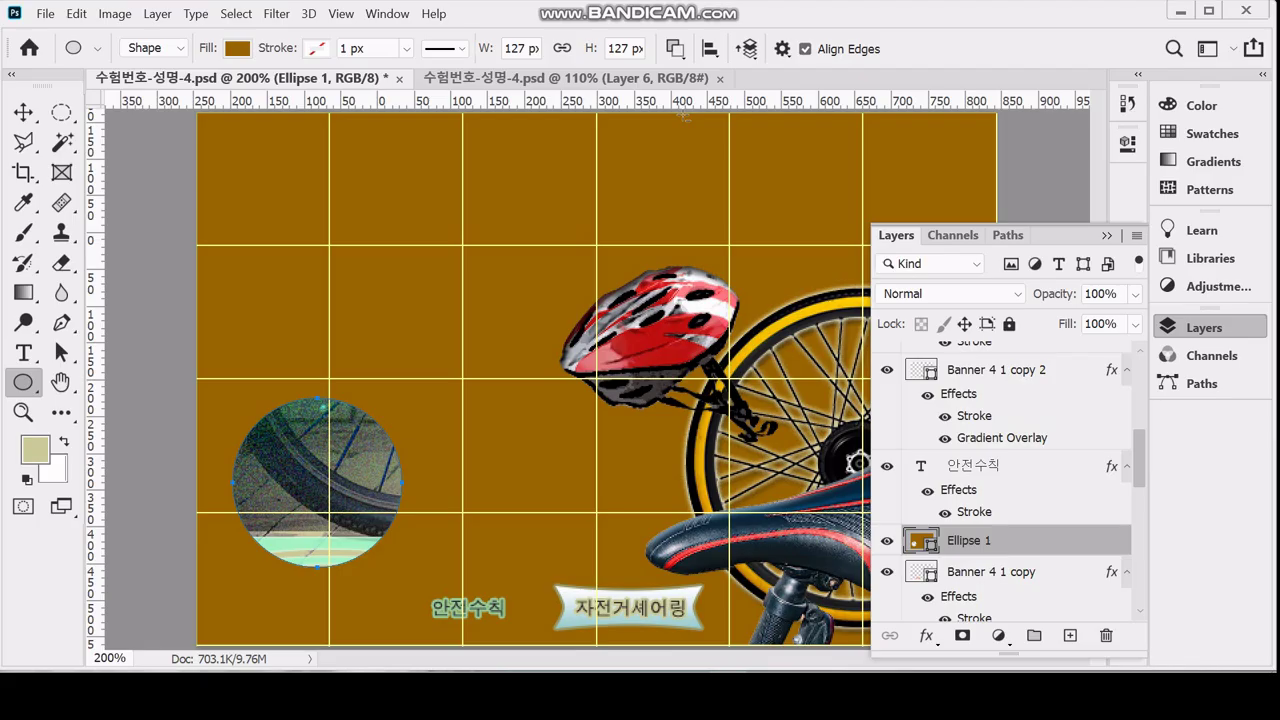
{"action": "key", "text": "ctrl+z"}
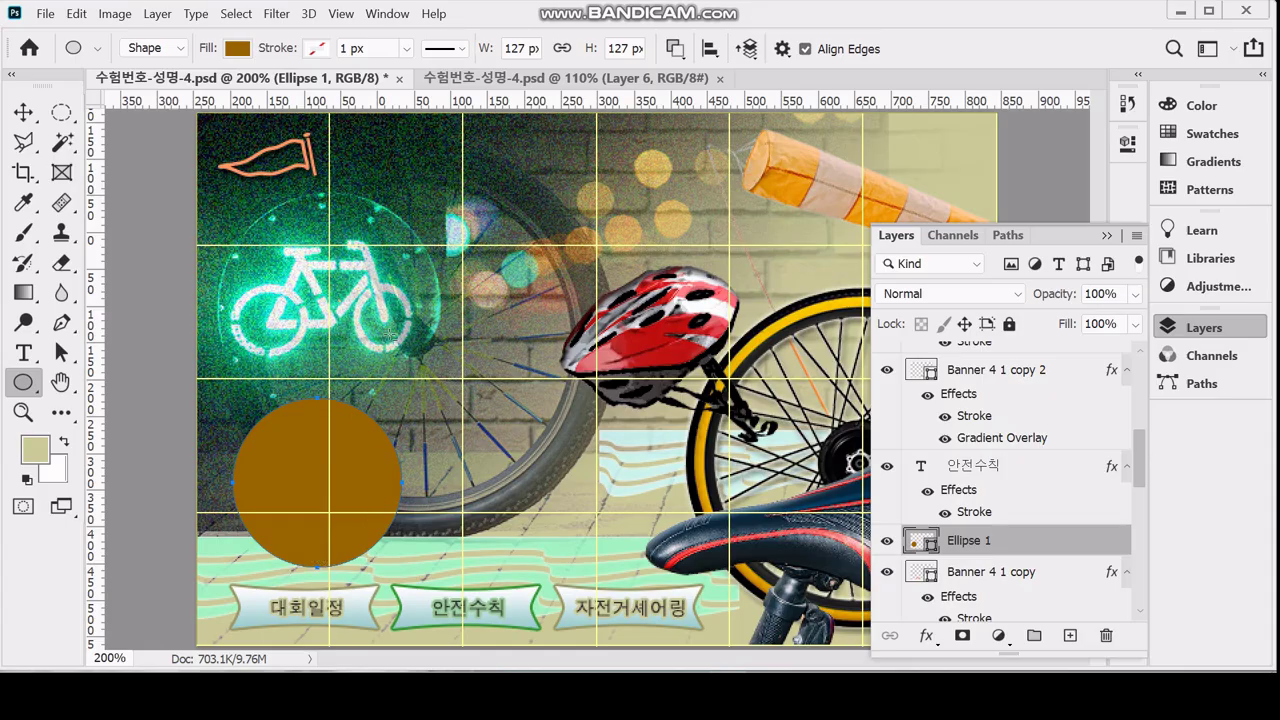
{"action": "key", "text": "Escape"}
{"action": "key", "text": "shift"}
Subtract a 92 × 92 px circle from the brown circle, placing it at about X 57, Y 244 px
{"action": "left_click", "coordinate": [675, 48]}
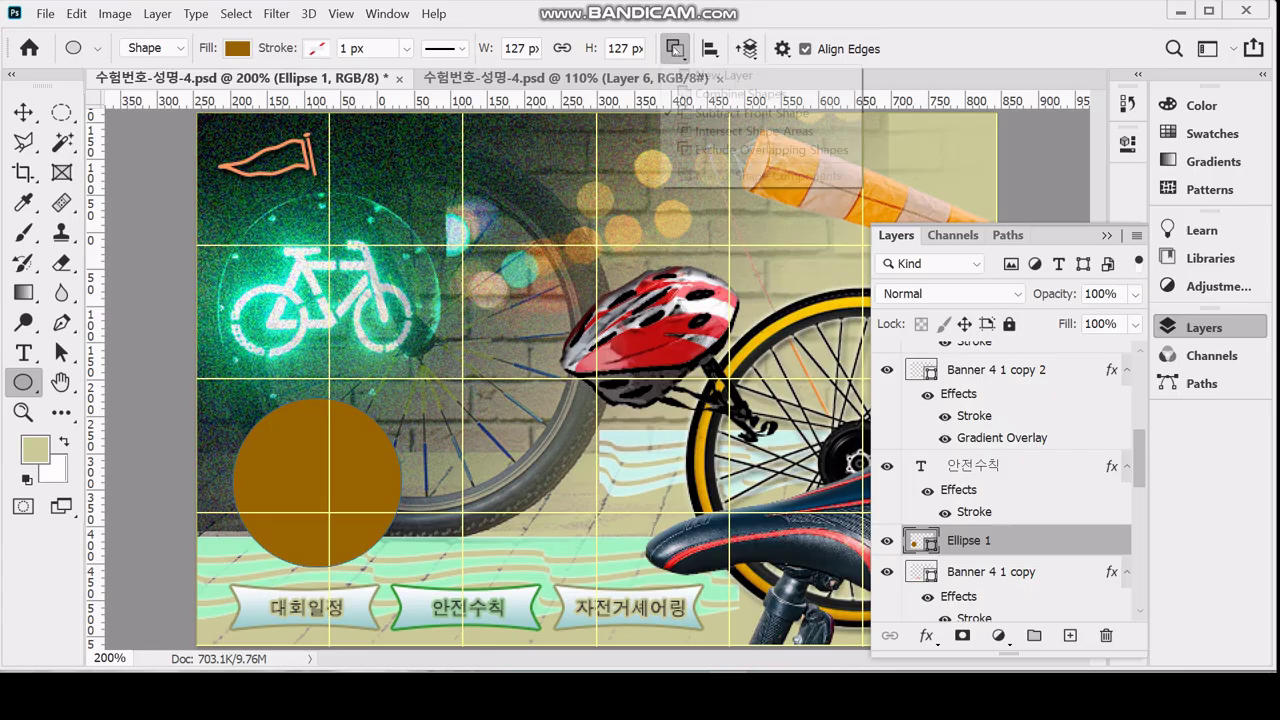
{"action": "left_click", "coordinate": [698, 113]}
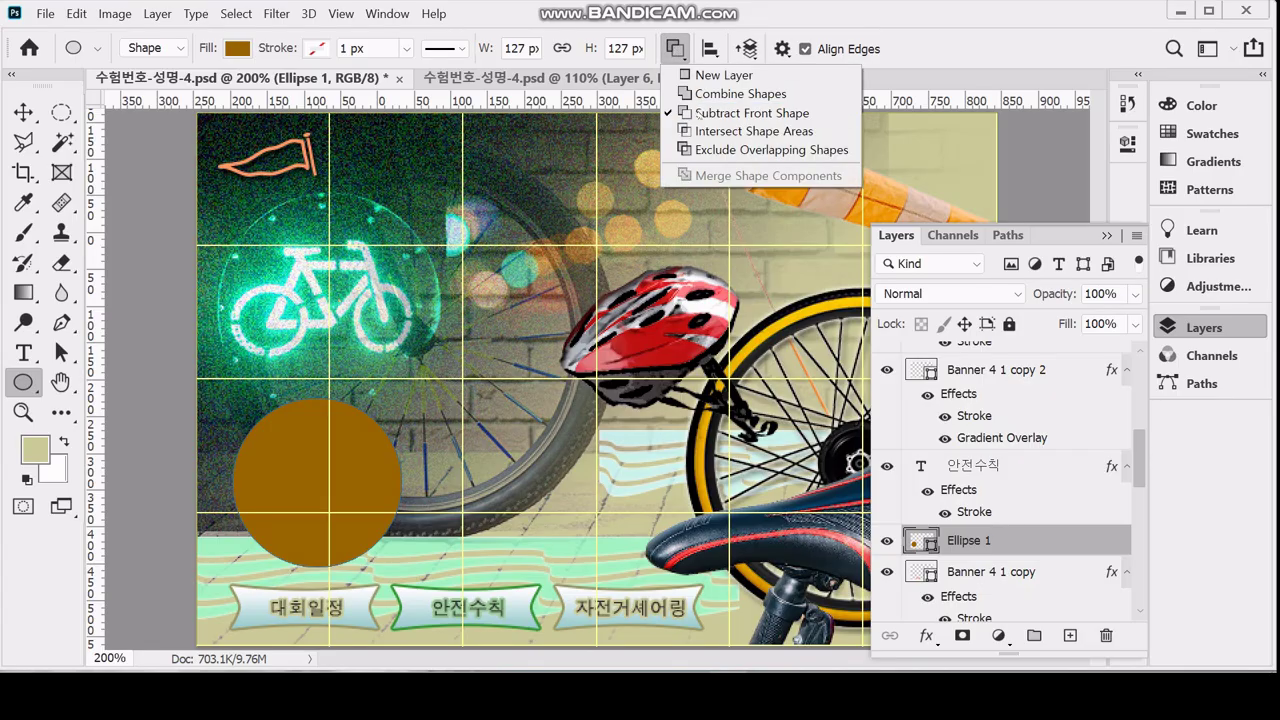
{"action": "left_click", "coordinate": [273, 438]}
{"action": "type", "text": "92"}
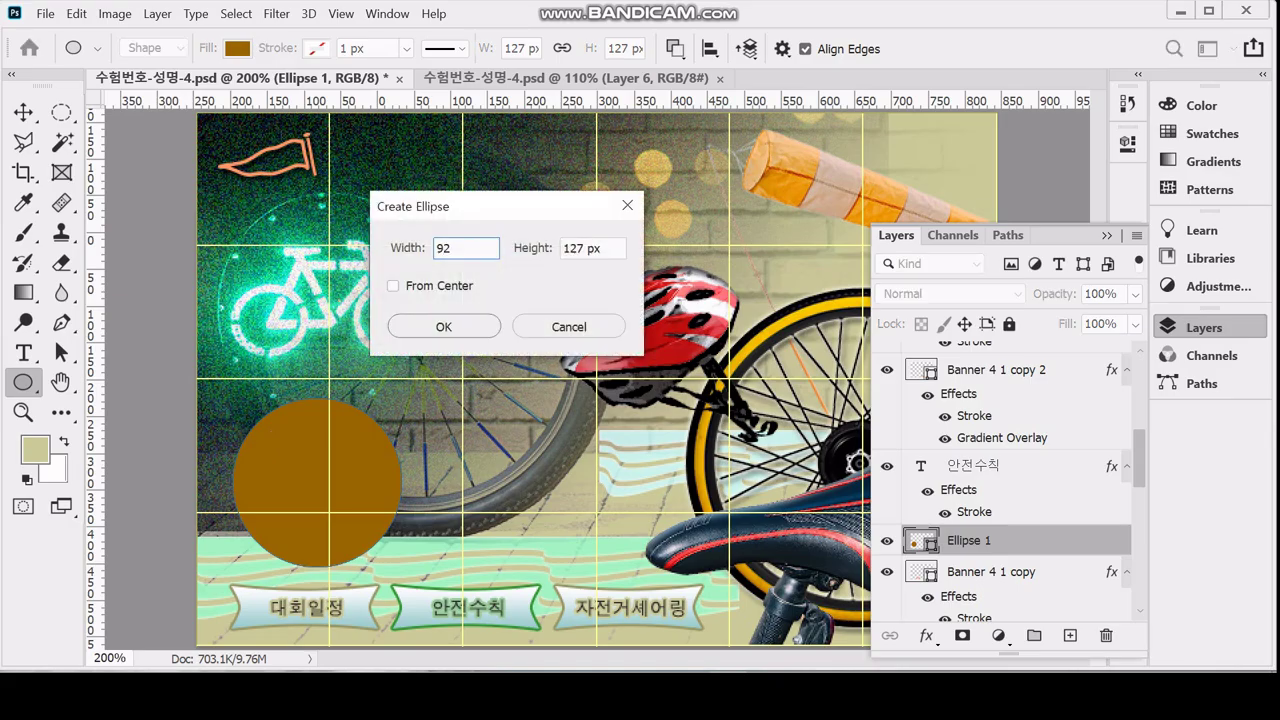
{"action": "key", "text": "Tab"}
{"action": "type", "text": "92"}
{"action": "key", "text": "Return"}
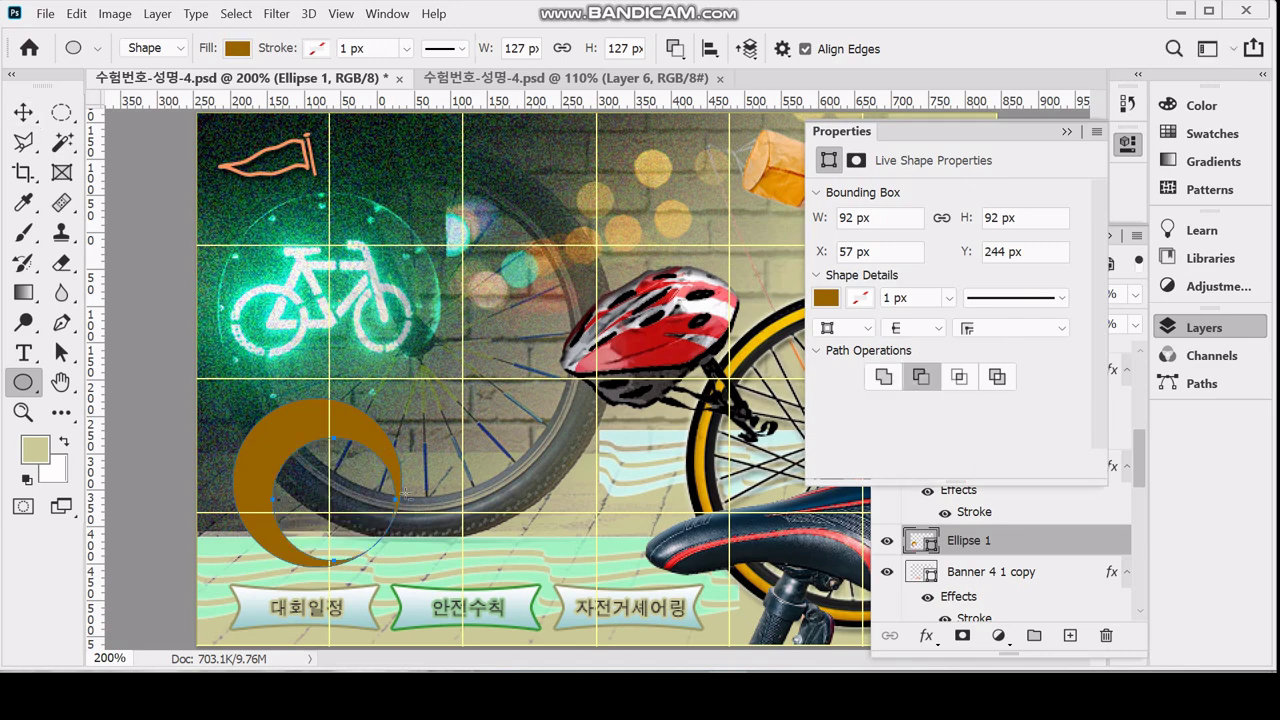
Move the 92 px cutout to X 45, Y 234 px inside the brown circle, and add a 27 × 27 px hub circle with Combine Shapes
{"action": "left_click_drag", "start_coordinate": [337, 443], "coordinate": [313, 423]}
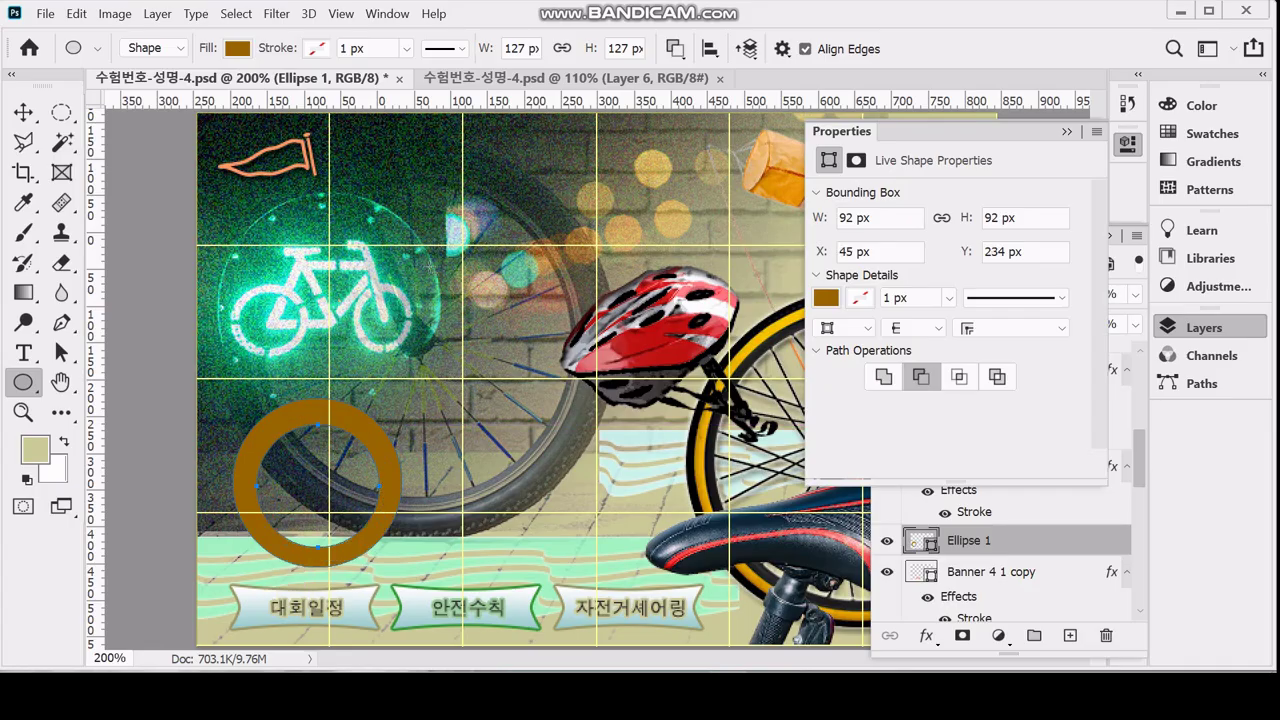
{"action": "key", "text": "Return"}
{"action": "left_click", "coordinate": [673, 49]}
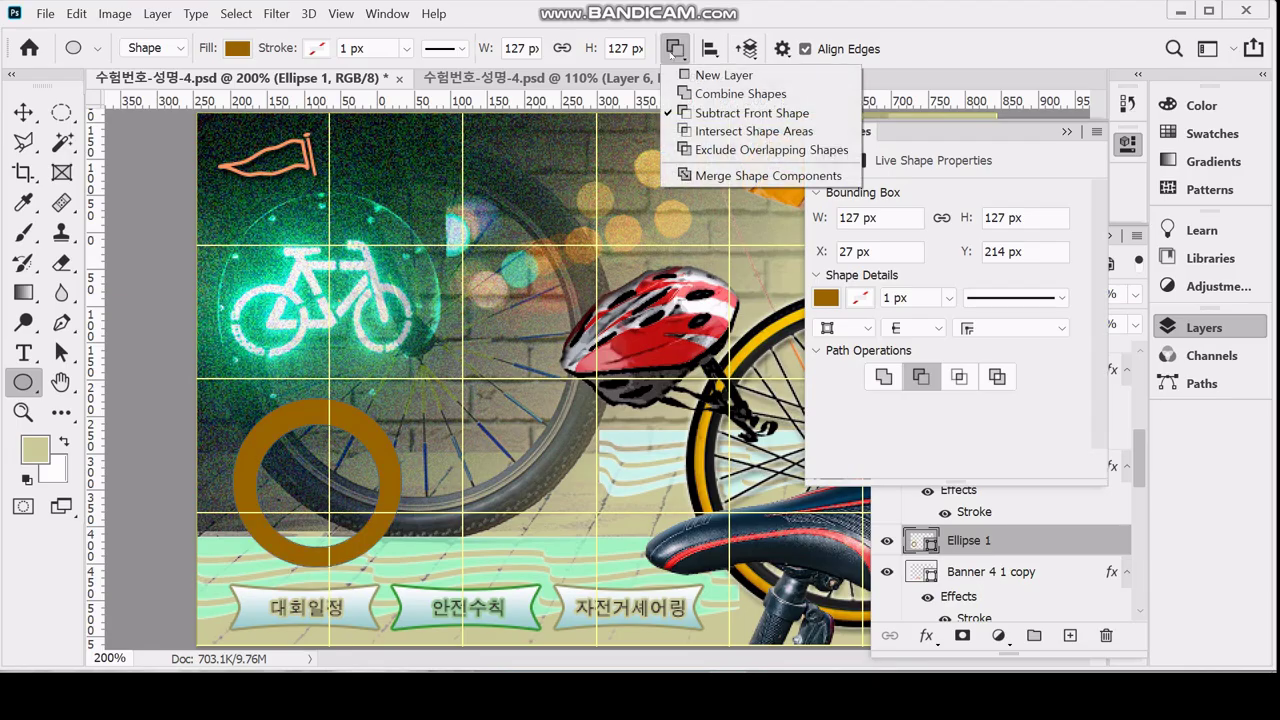
{"action": "left_click", "coordinate": [688, 93]}
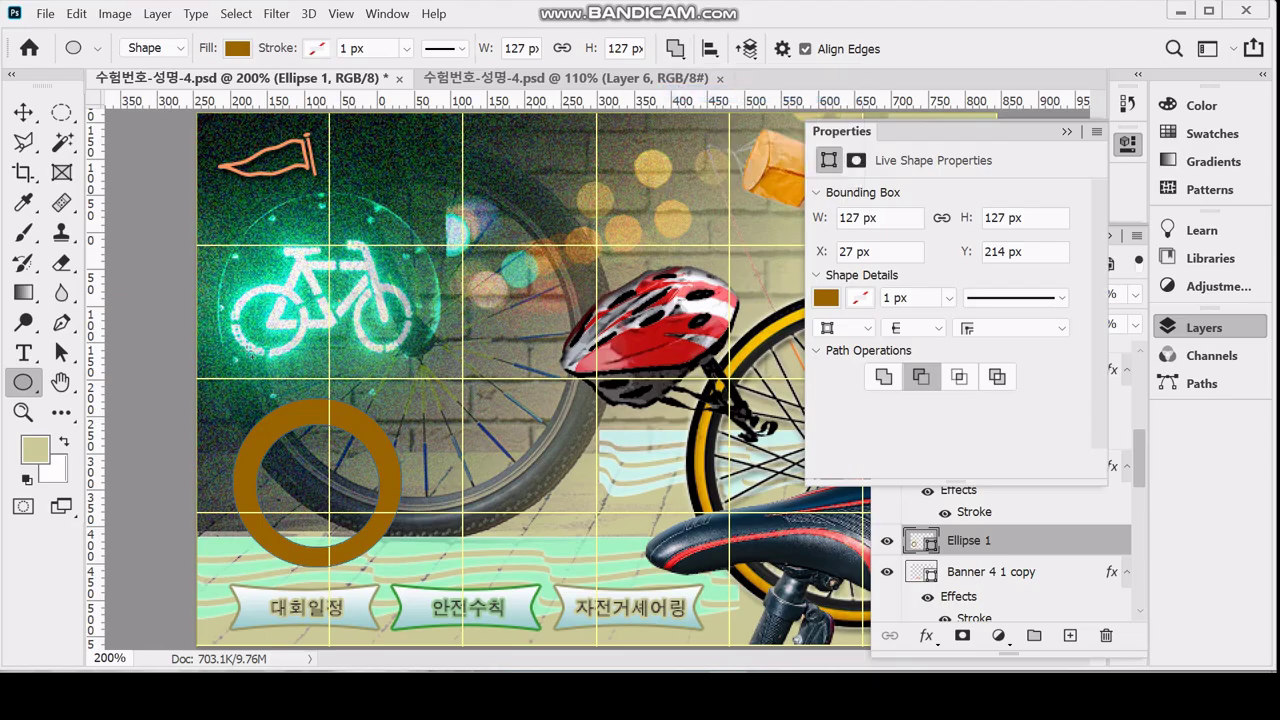
{"action": "left_click", "coordinate": [293, 458]}
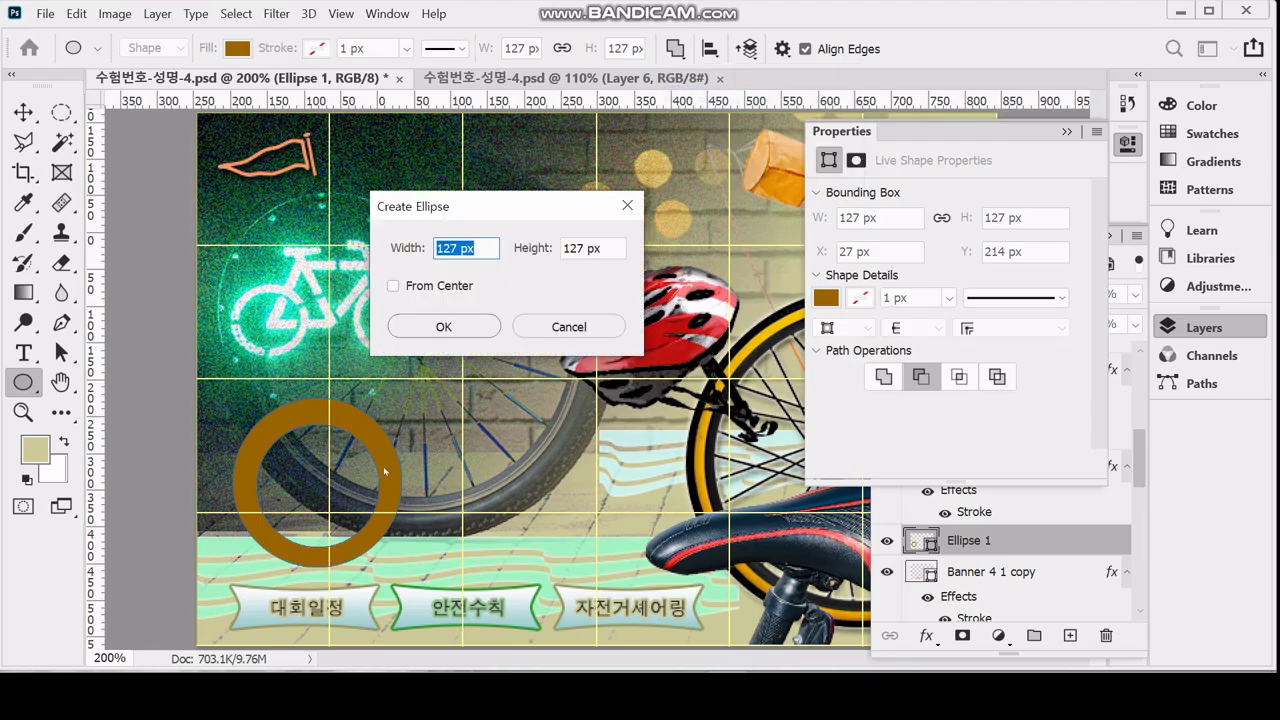
{"action": "type", "text": "27"}
{"action": "key", "text": "Tab"}
{"action": "type", "text": "27"}
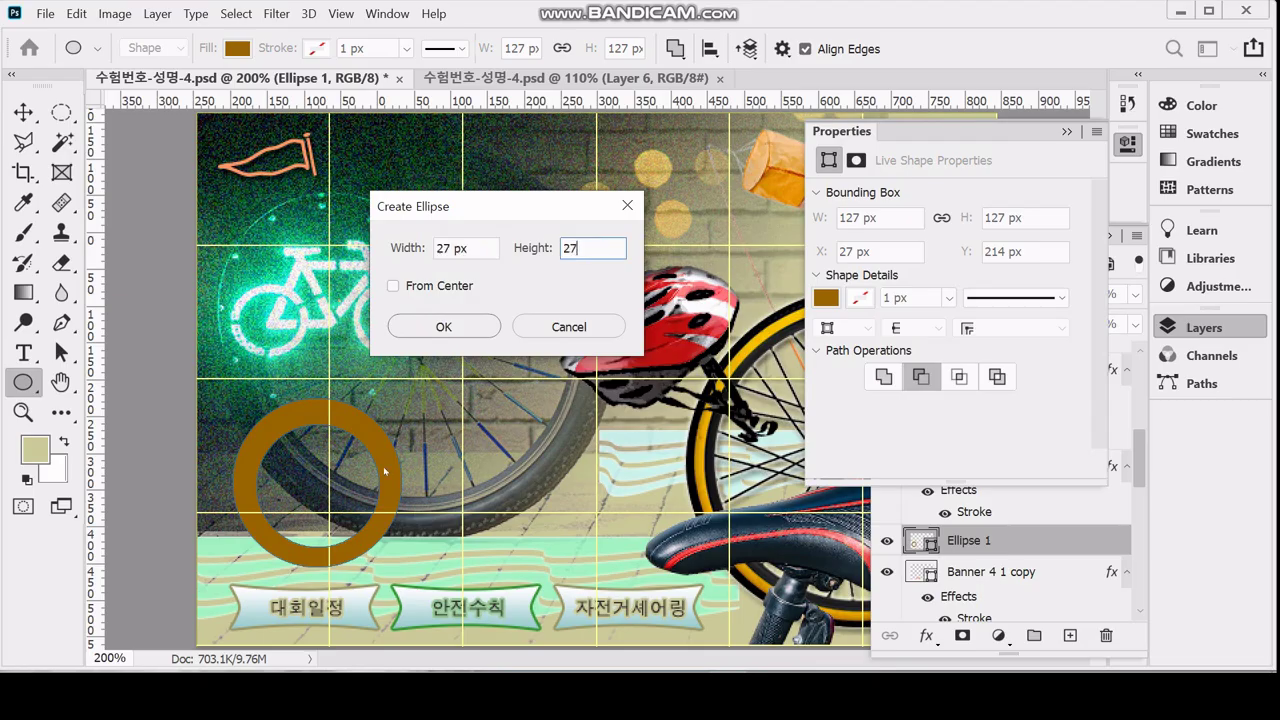
{"action": "key", "text": "Return"}
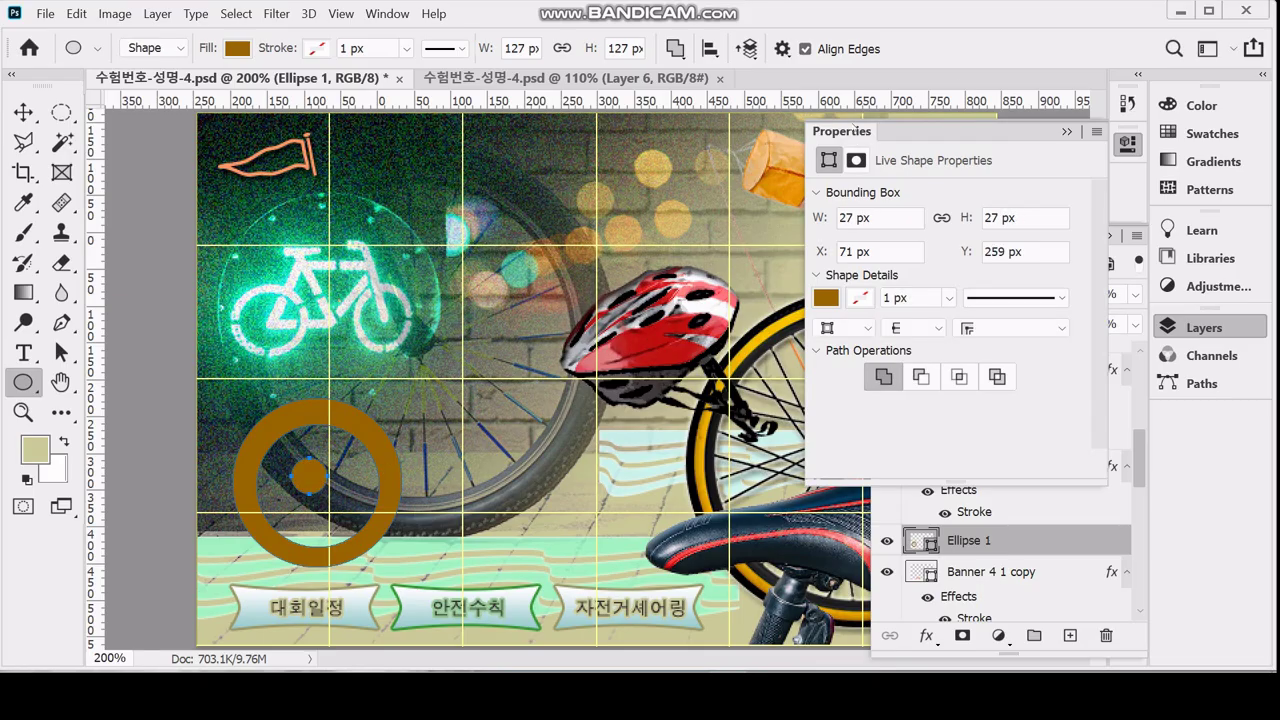
Align the ring, cutout and hub on their horizontal and vertical centers, and shift the whole wheel slightly down and left
{"action": "left_click", "coordinate": [1067, 132]}
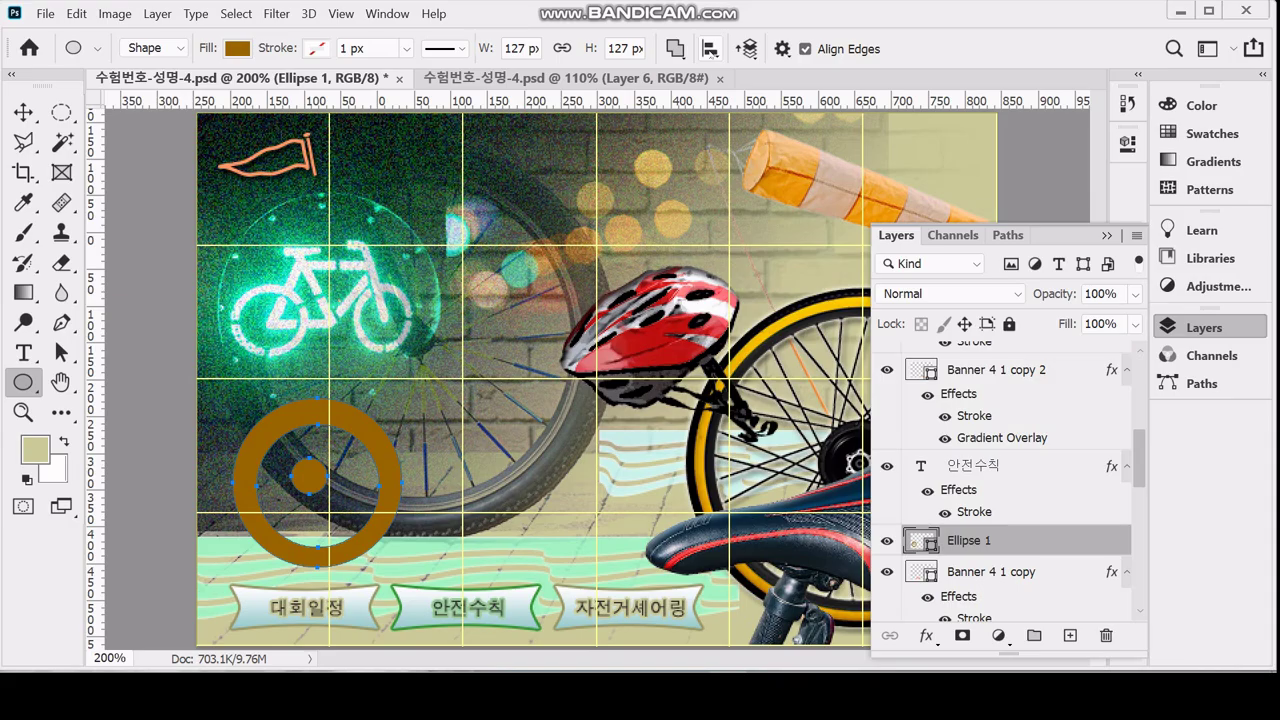
{"action": "left_click", "coordinate": [710, 50]}
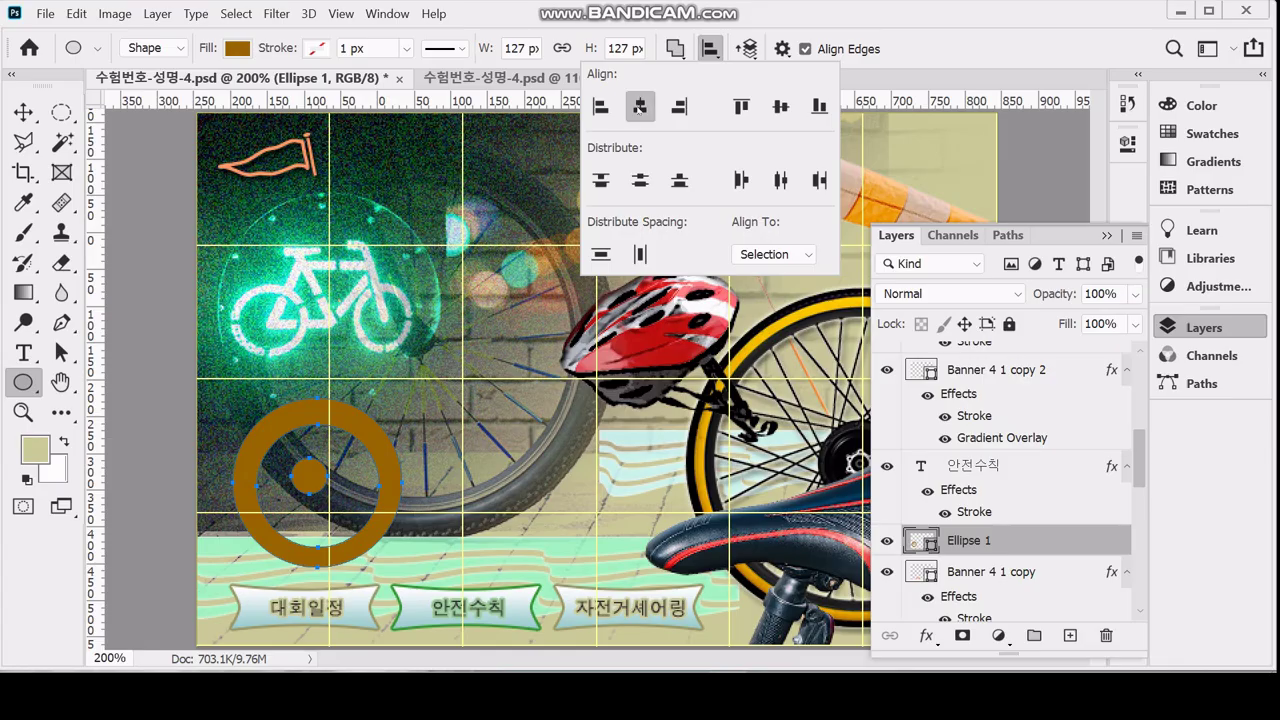
{"action": "left_click", "coordinate": [640, 106]}
{"action": "left_click", "coordinate": [779, 107]}
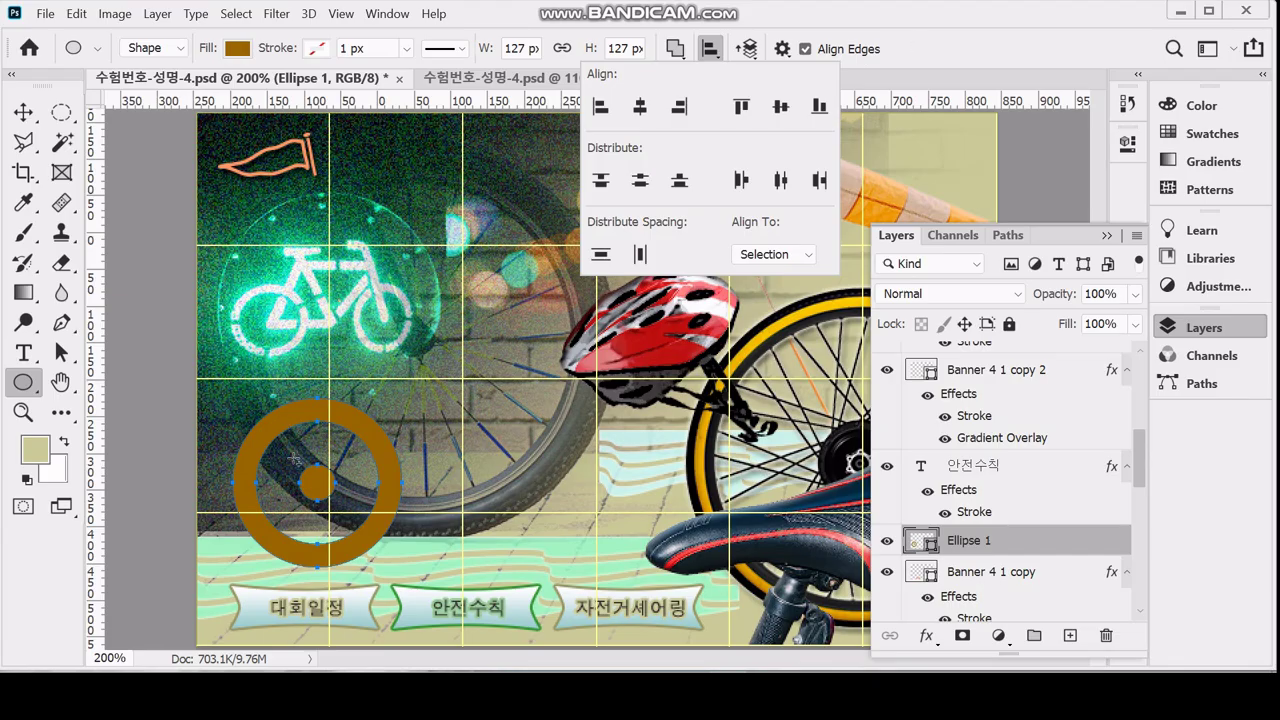
{"action": "left_click", "coordinate": [318, 488]}
{"action": "left_click_drag", "start_coordinate": [318, 488], "coordinate": [316, 497]}
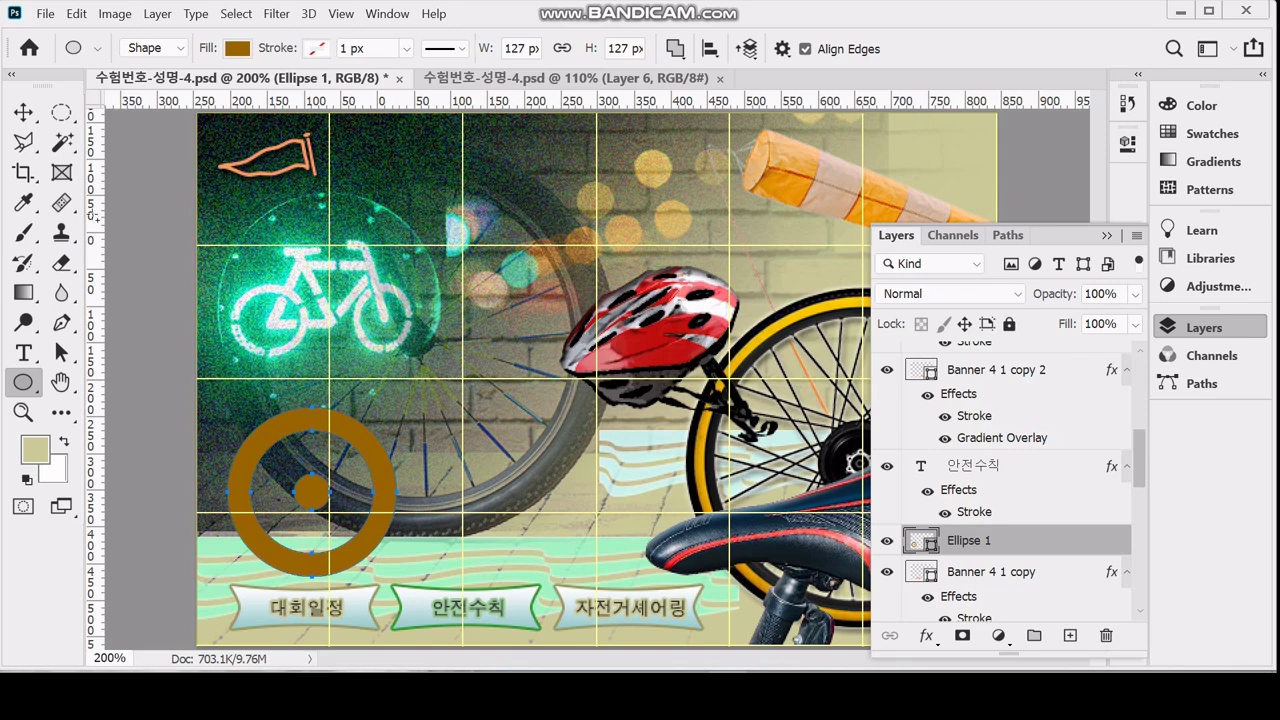
Check the wheel spacing in the reference document and duplicate the wheel about 190 px to the right at the same height
{"action": "left_click", "coordinate": [565, 77]}
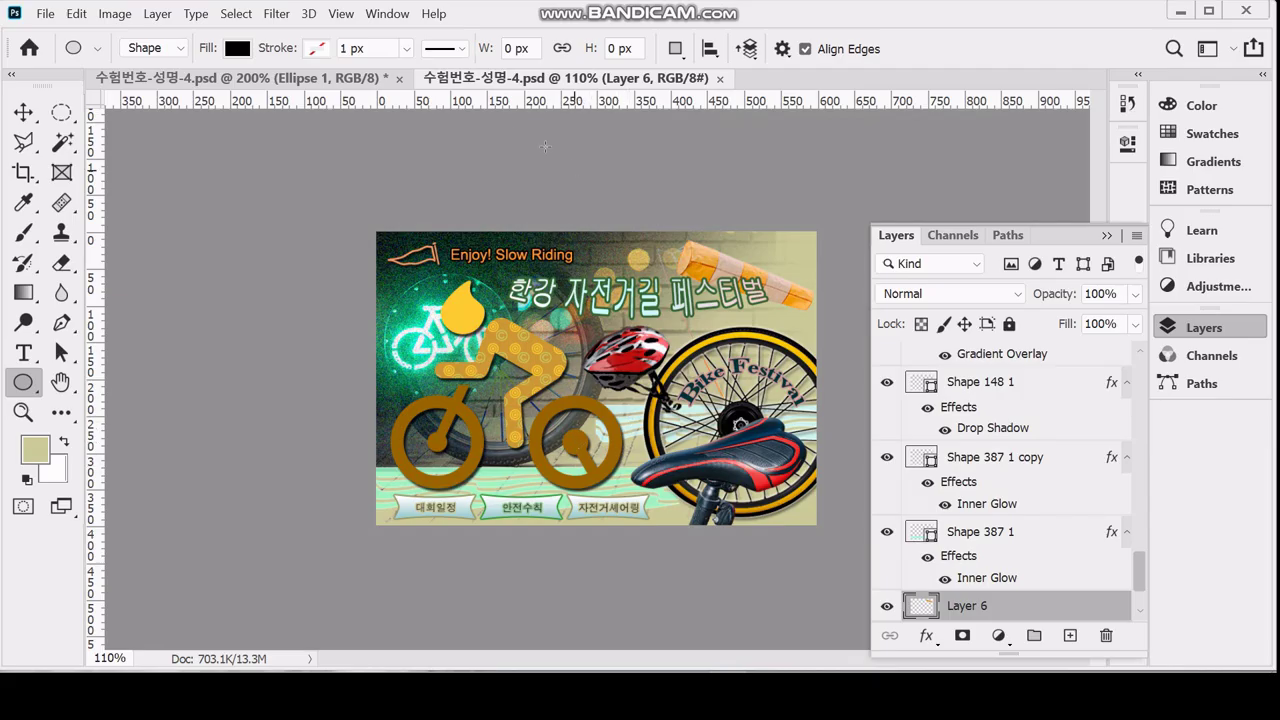
{"action": "left_click", "coordinate": [240, 78]}
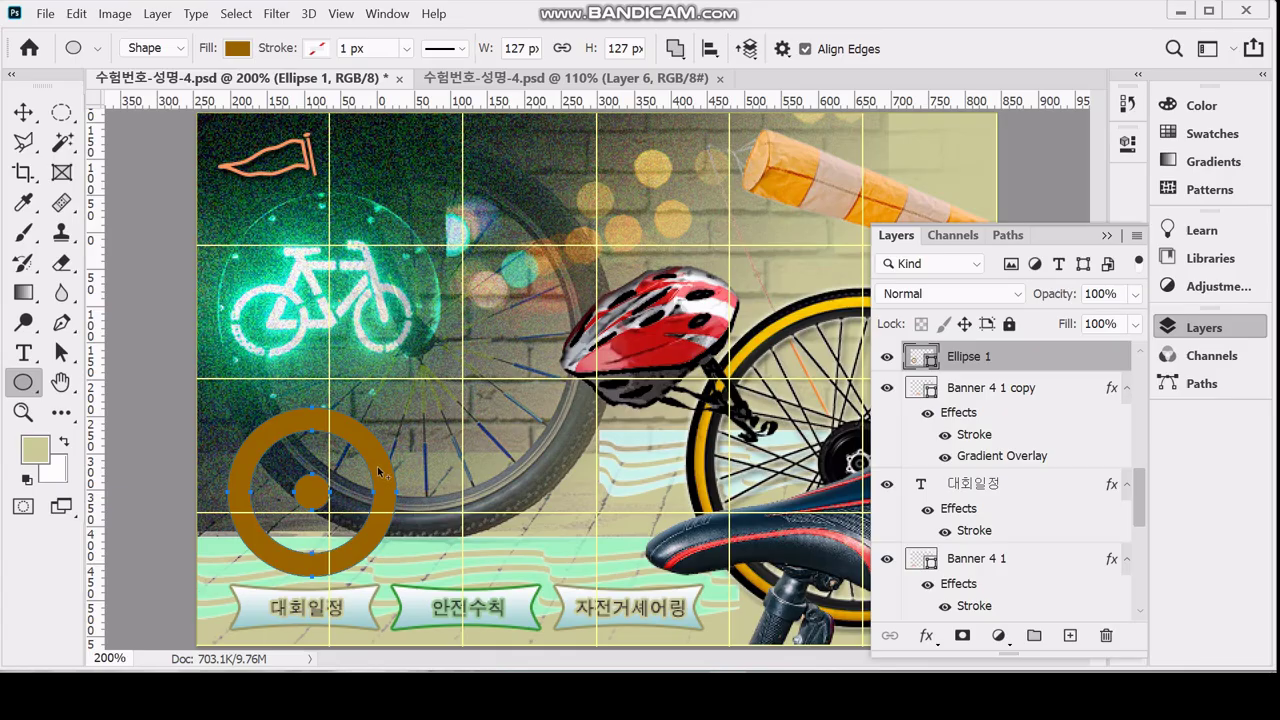
{"action": "left_click_drag", "start_coordinate": [377, 466], "coordinate": [638, 481]}
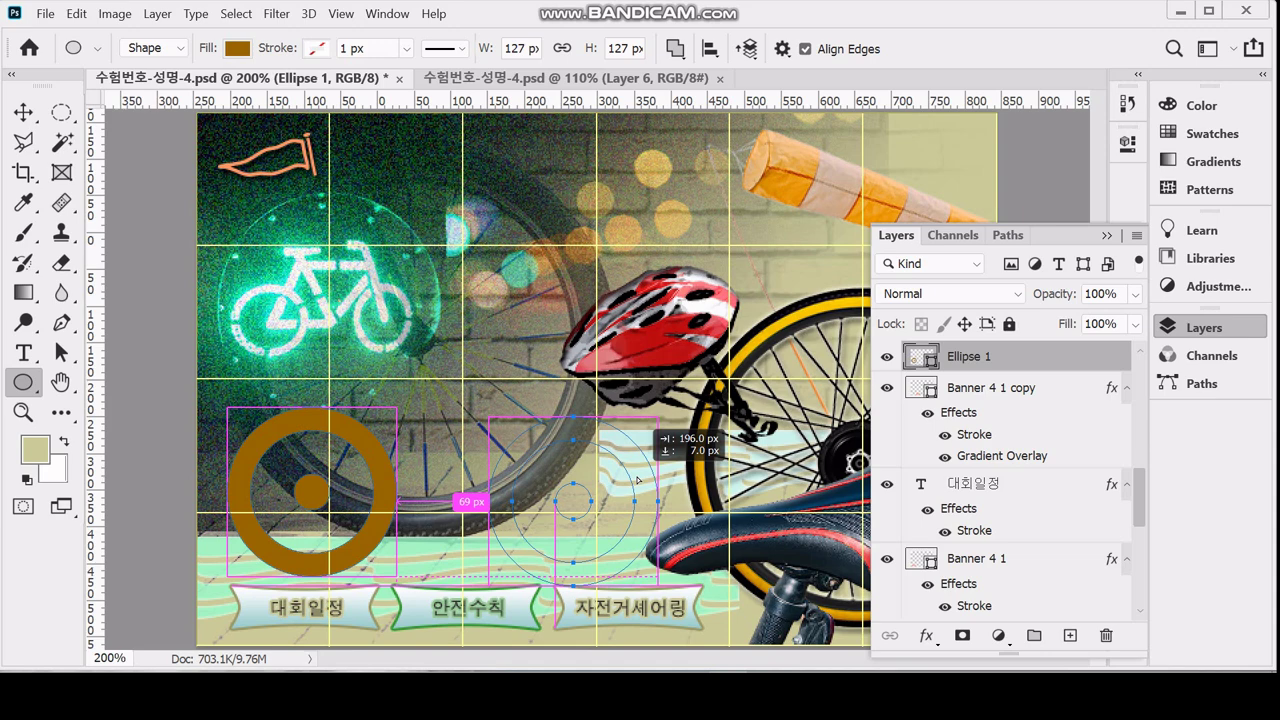
{"action": "left_click_drag", "start_coordinate": [638, 481], "coordinate": [631, 483]}
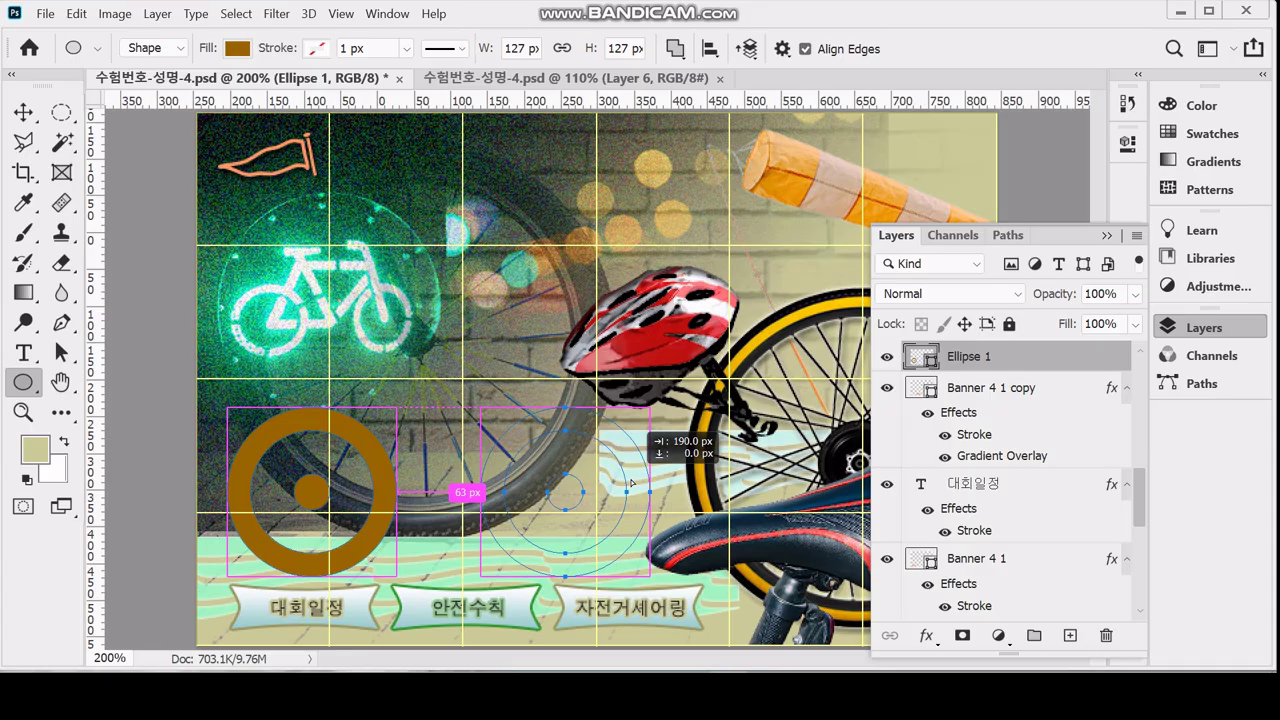
{"action": "left_click_drag", "start_coordinate": [631, 483], "coordinate": [632, 483]}
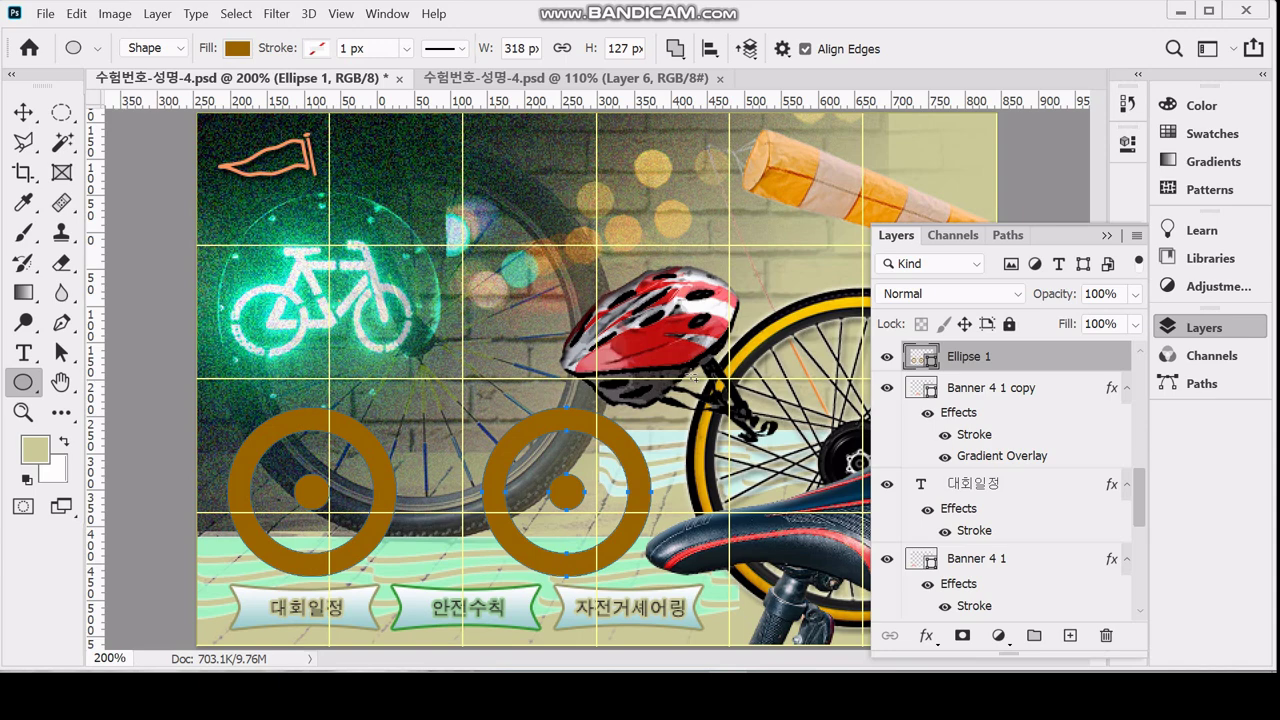
Scale the right wheel's hub circle proportionally to 130%
{"action": "key", "text": "a"}
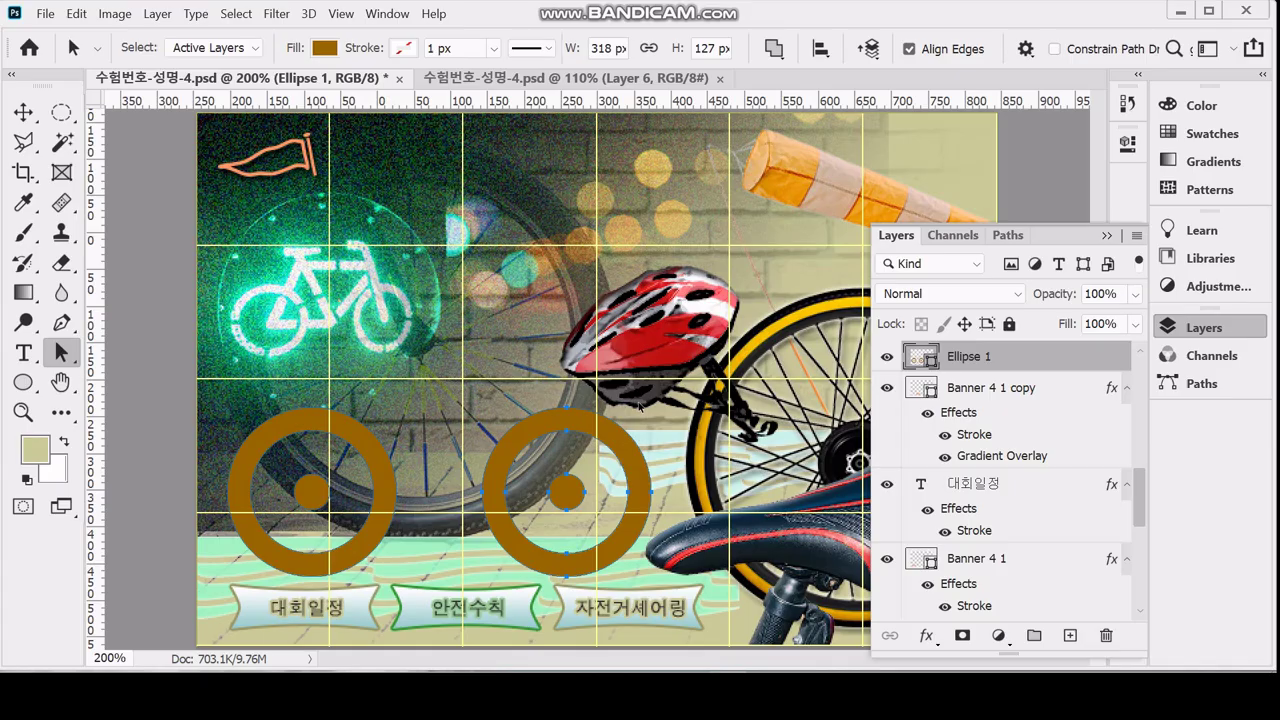
{"action": "left_click", "coordinate": [638, 405]}
{"action": "left_click", "coordinate": [573, 494]}
{"action": "key", "text": "ctrl+t"}
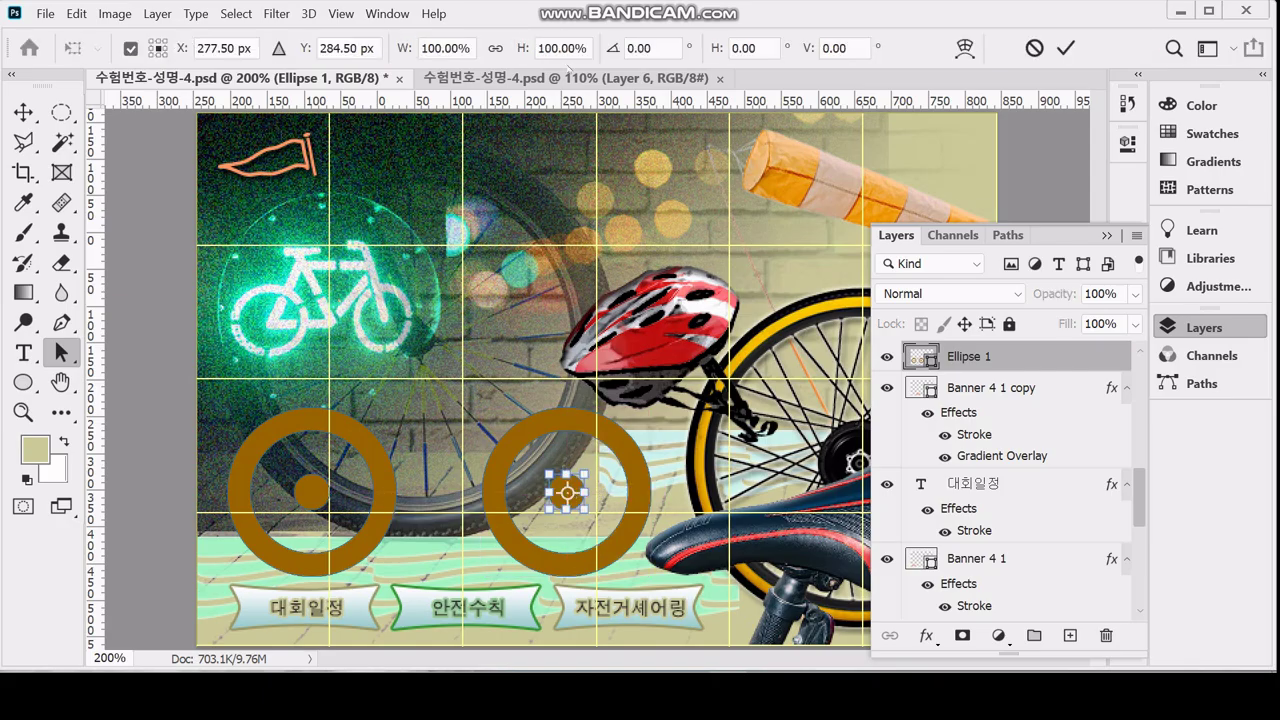
{"action": "left_click", "coordinate": [496, 49]}
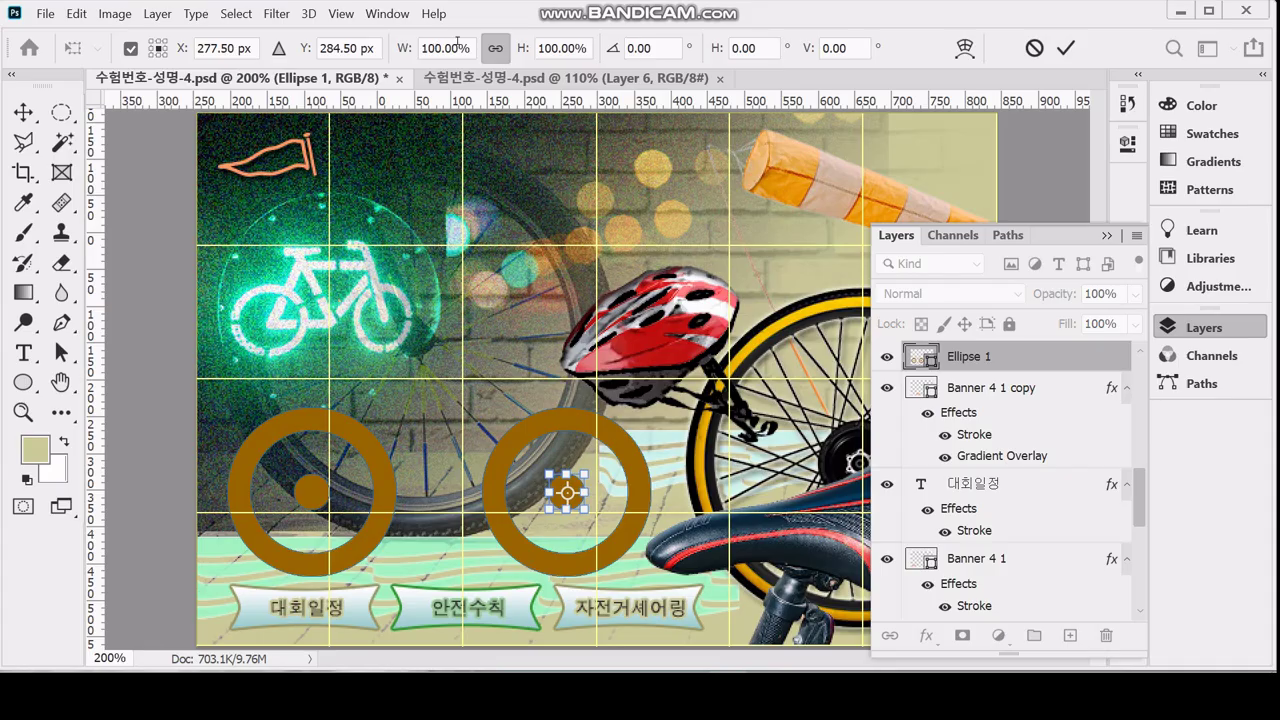
{"action": "left_click", "coordinate": [400, 53]}
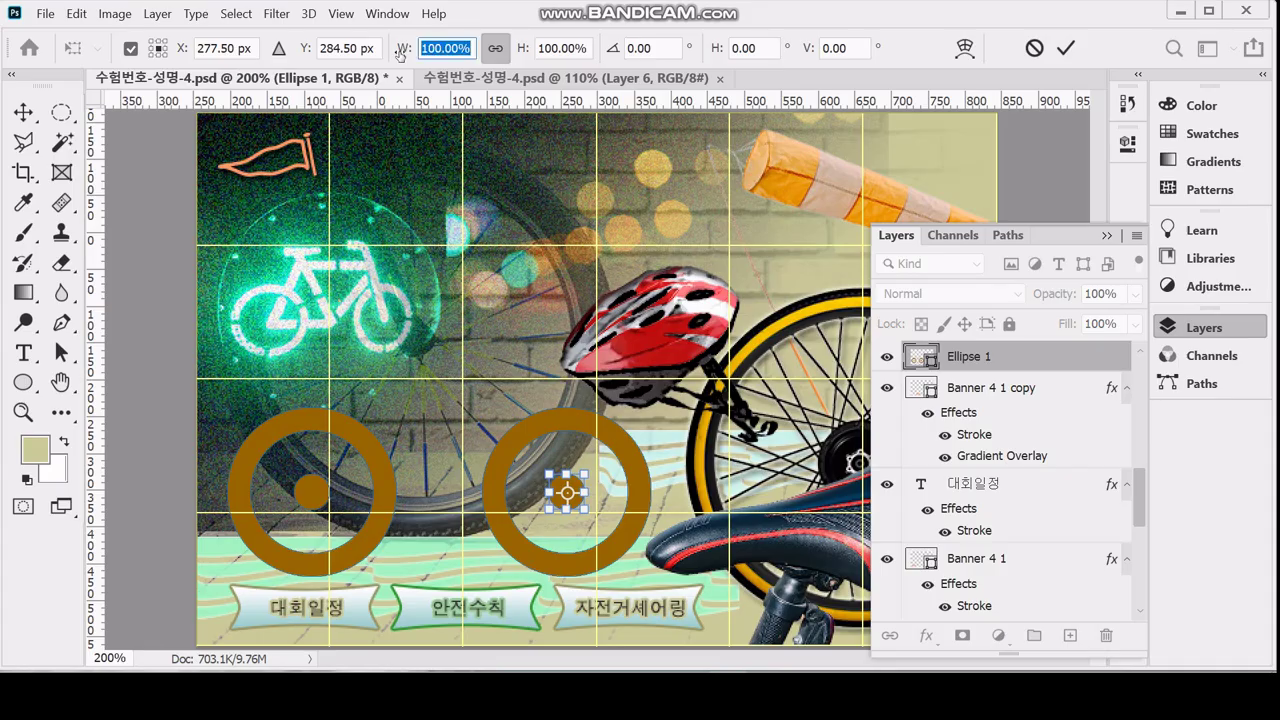
{"action": "type", "text": "130"}
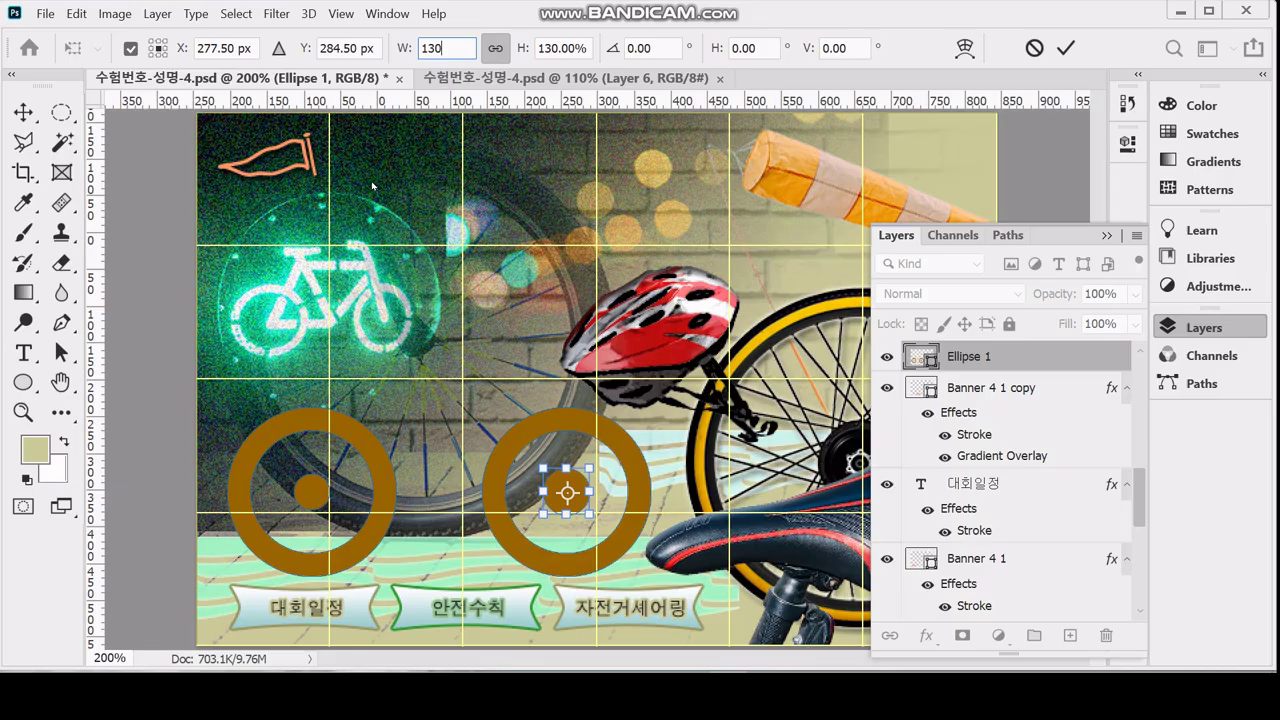
{"action": "key", "text": "Return"}
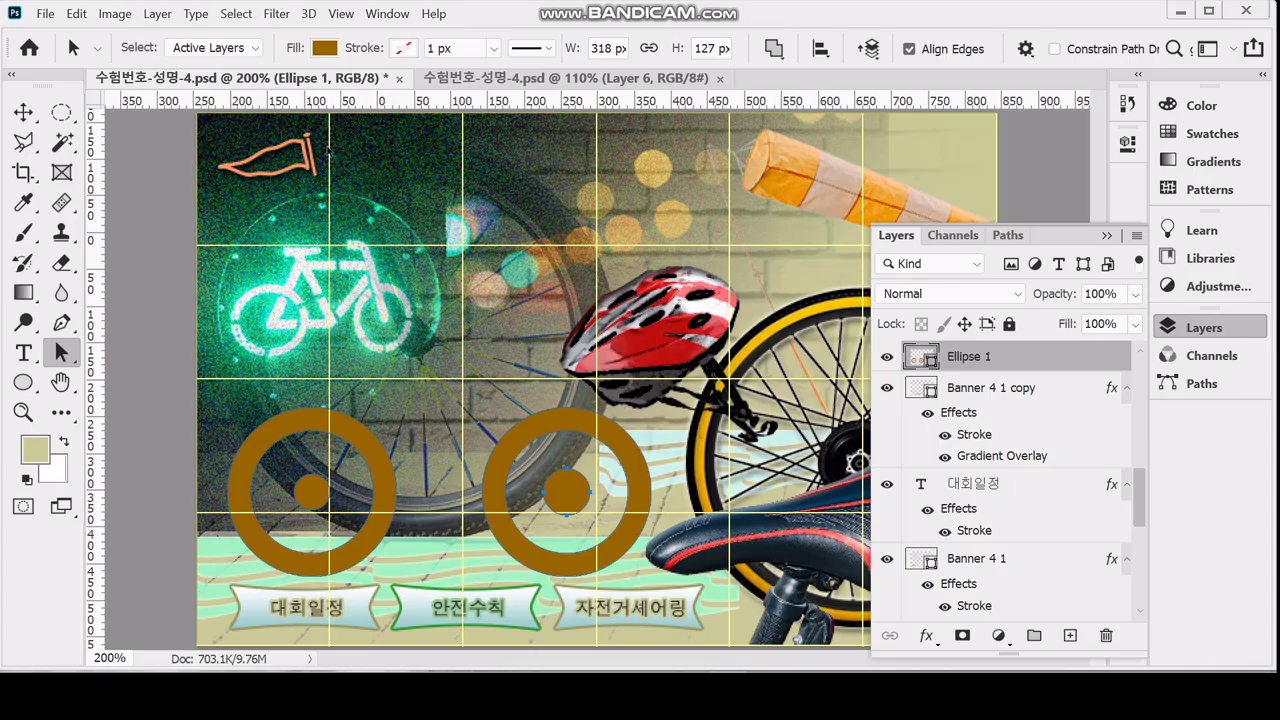
Add a 15 × 52 px rectangle beside the right wheel's hub with the Rectangle tool, using Combine Shapes
{"action": "right_click", "coordinate": [23, 382]}
{"action": "left_click", "coordinate": [100, 390]}
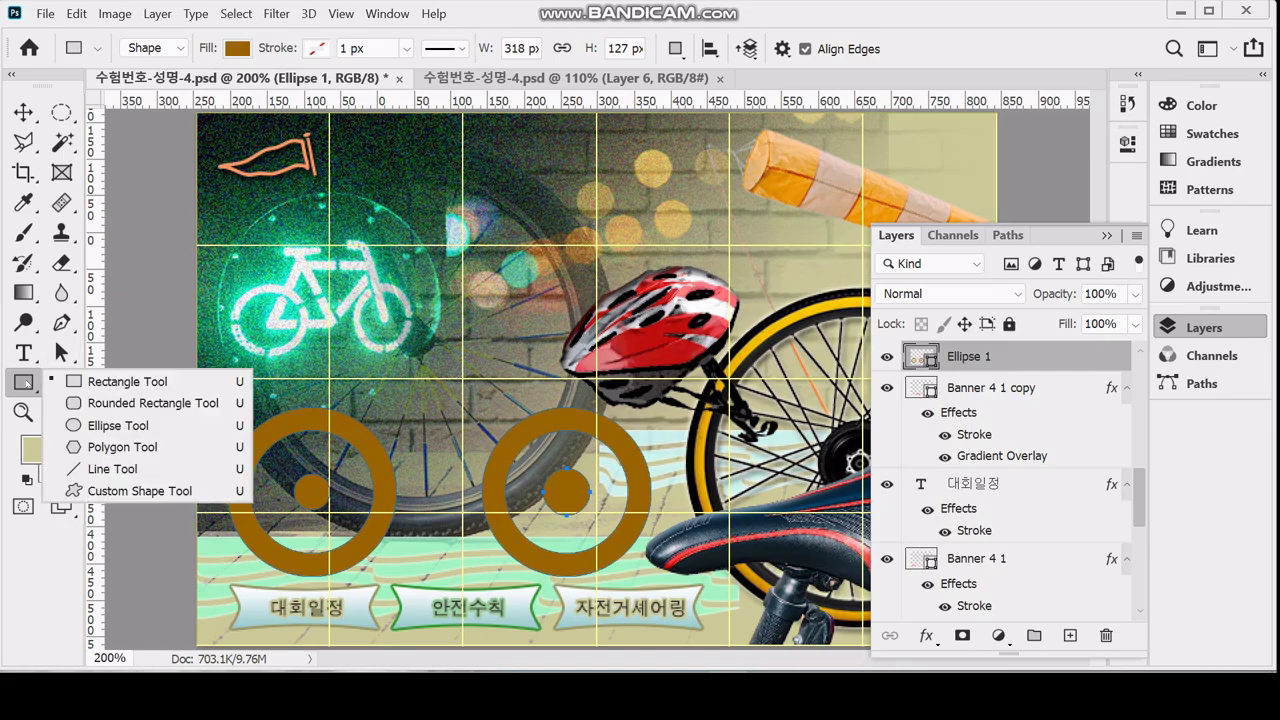
{"action": "right_click", "coordinate": [35, 383]}
{"action": "left_click", "coordinate": [78, 382]}
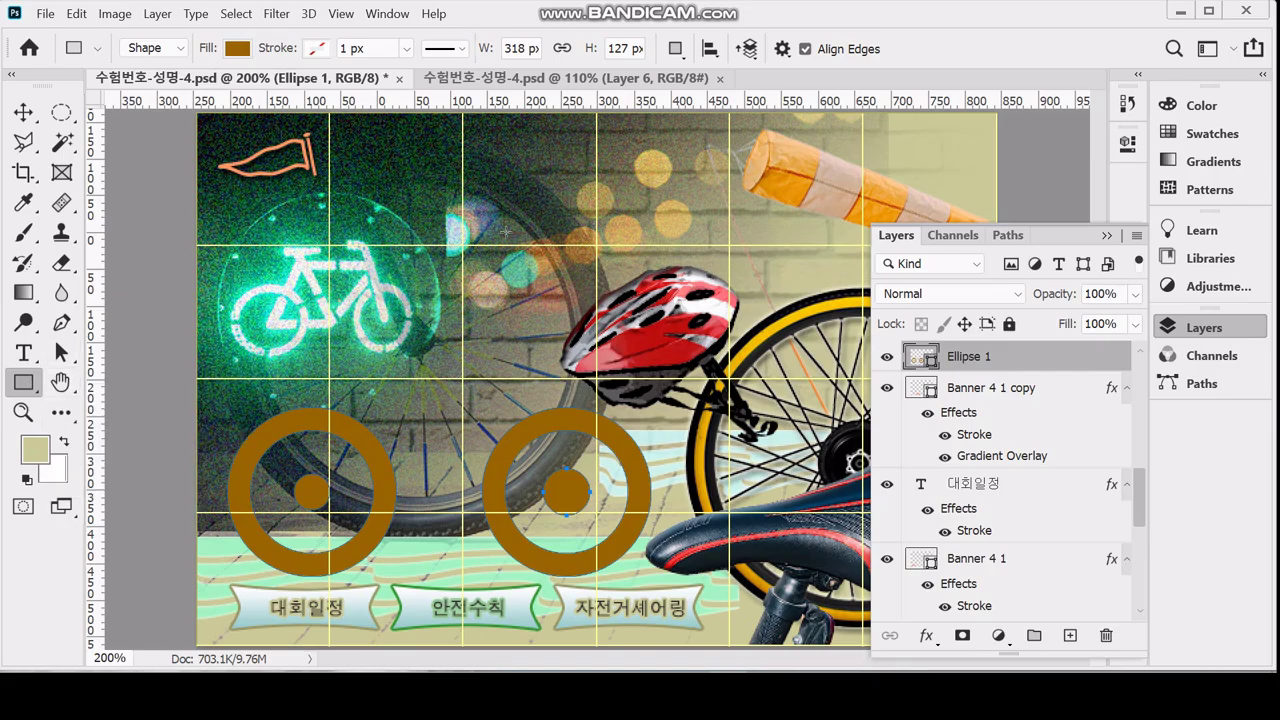
{"action": "left_click", "coordinate": [675, 48]}
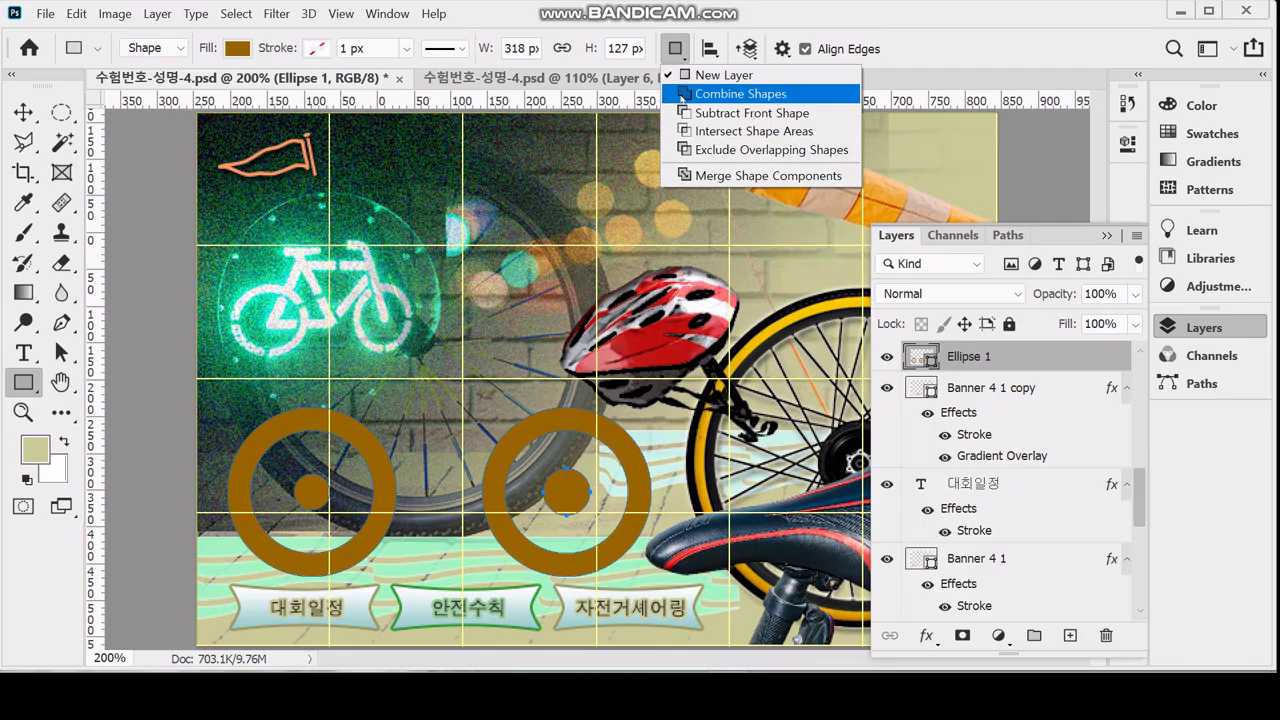
{"action": "left_click", "coordinate": [740, 93]}
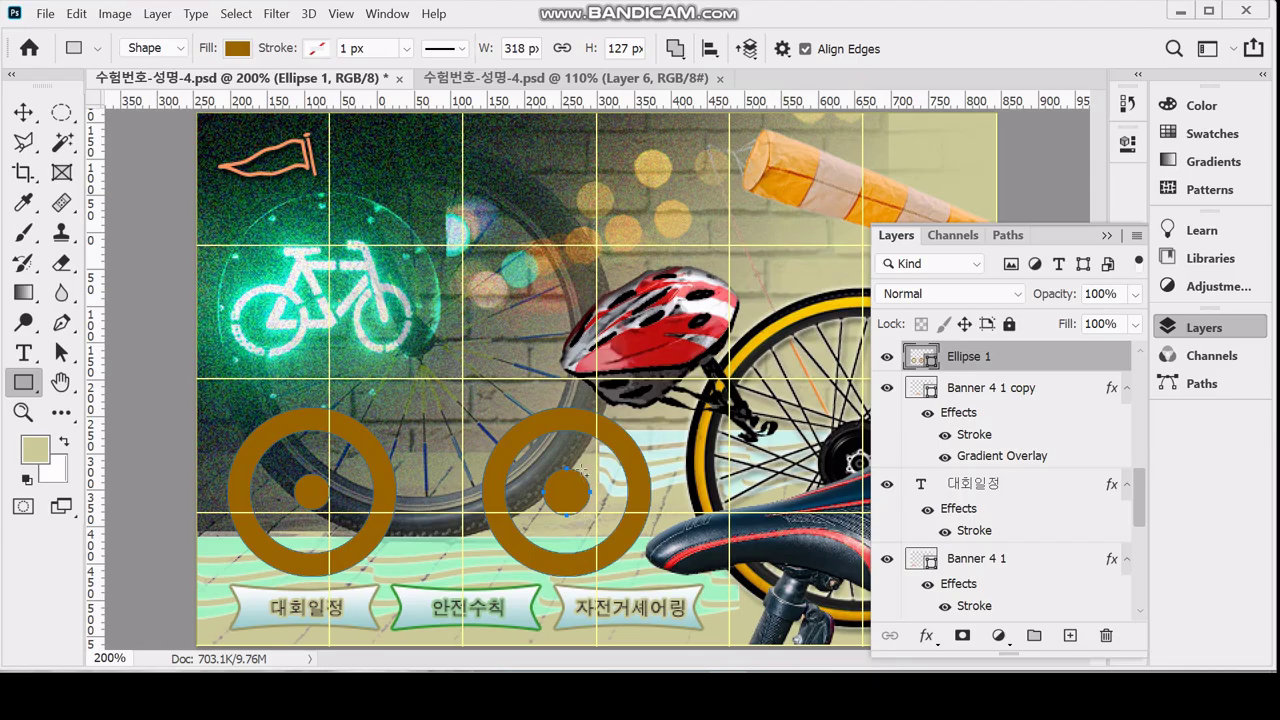
{"action": "left_click", "coordinate": [589, 460]}
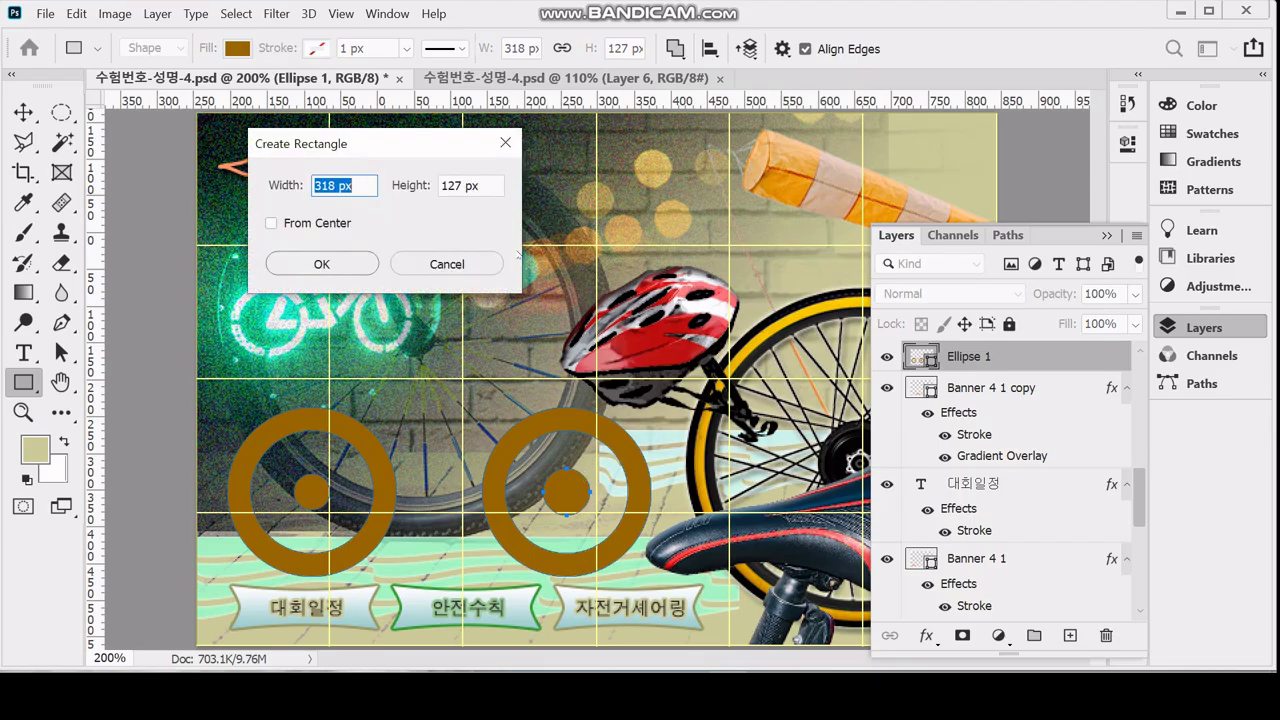
{"action": "type", "text": "15"}
{"action": "key", "text": "Tab"}
{"action": "type", "text": "52"}
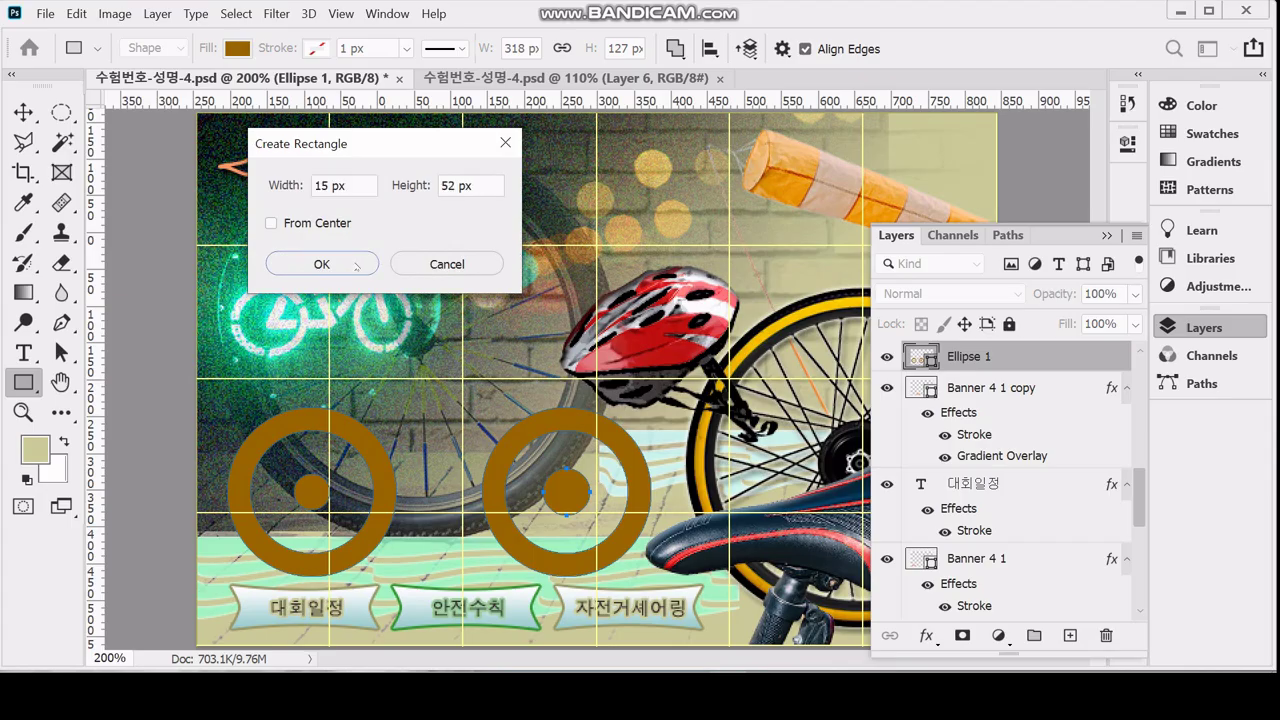
{"action": "left_click", "coordinate": [354, 264]}
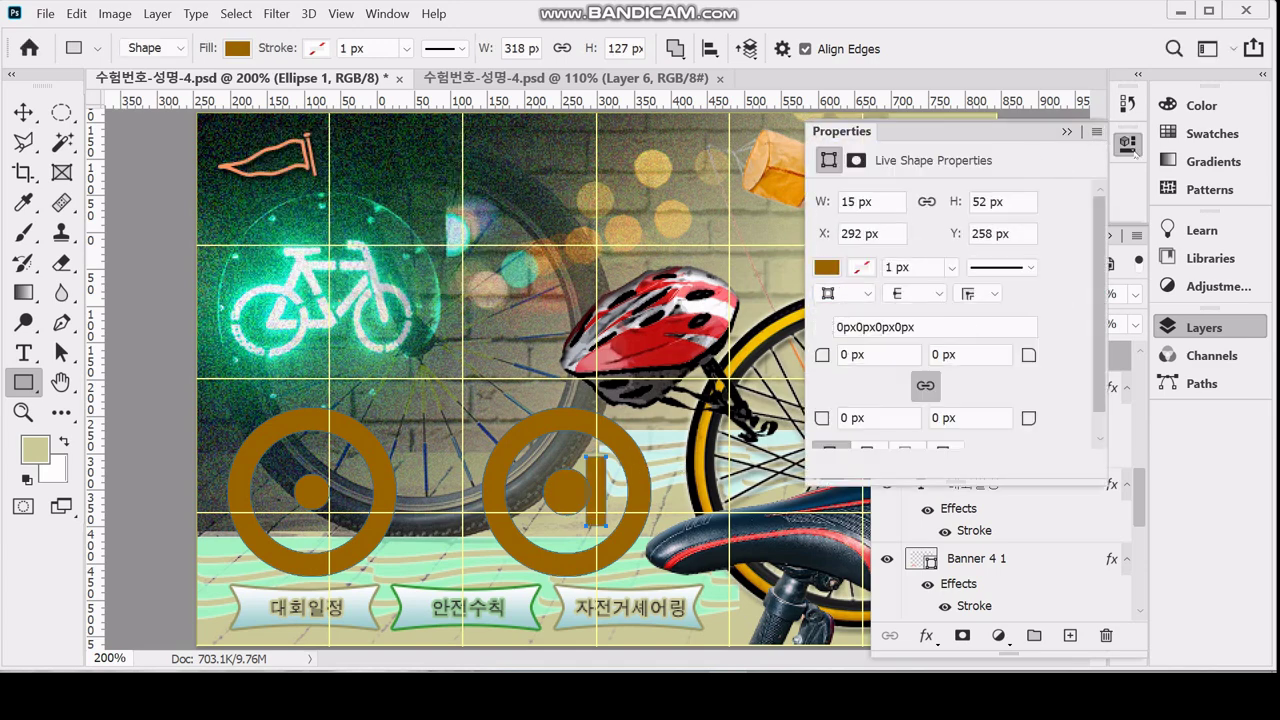
Rotate the small rectangle by -30° and place it as a spoke from the right hub to the lower right rim
{"action": "key", "text": "ctrl+t"}
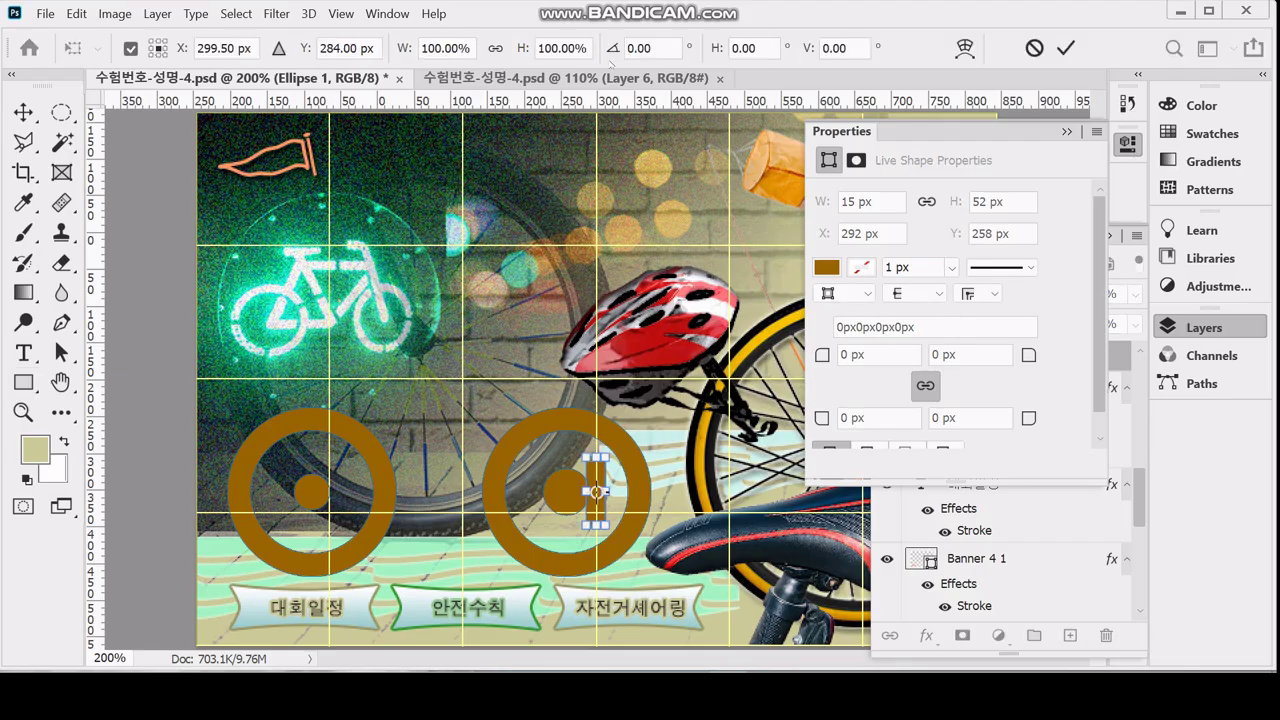
{"action": "left_click", "coordinate": [660, 47]}
{"action": "type", "text": "-30"}
{"action": "key", "text": "Return"}
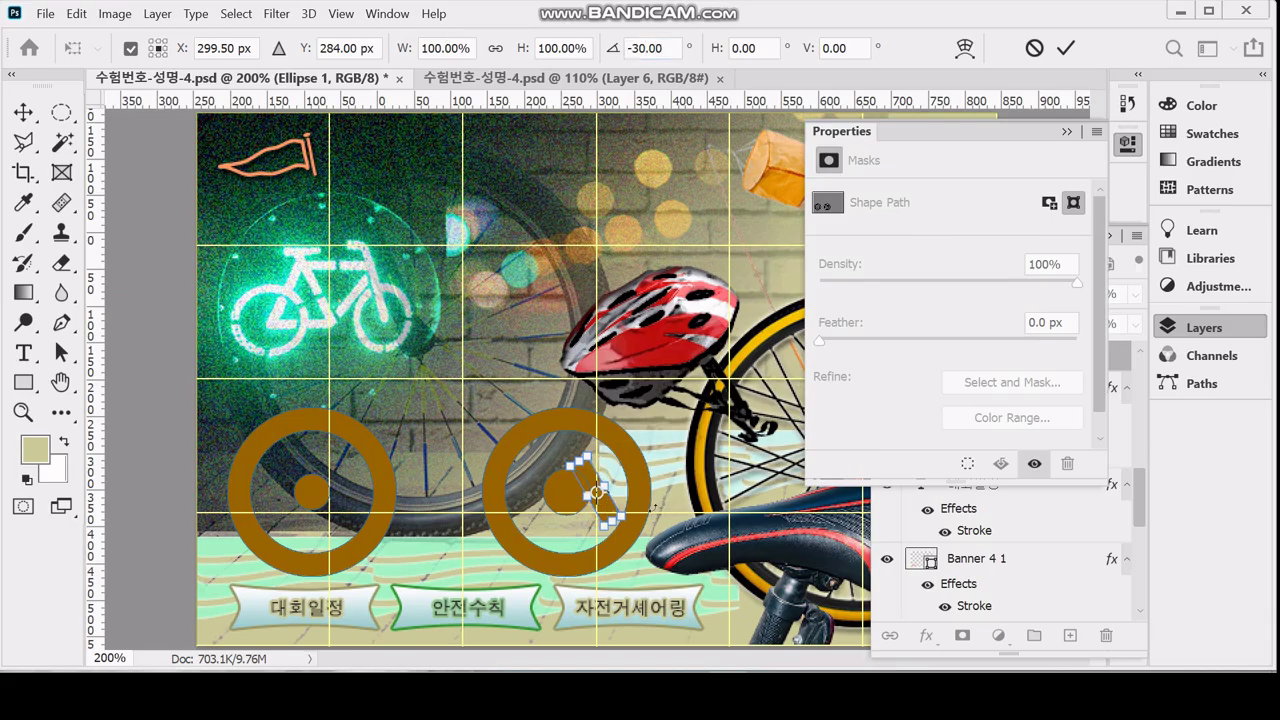
{"action": "left_click_drag", "start_coordinate": [607, 512], "coordinate": [592, 536]}
{"action": "key", "text": "Return"}
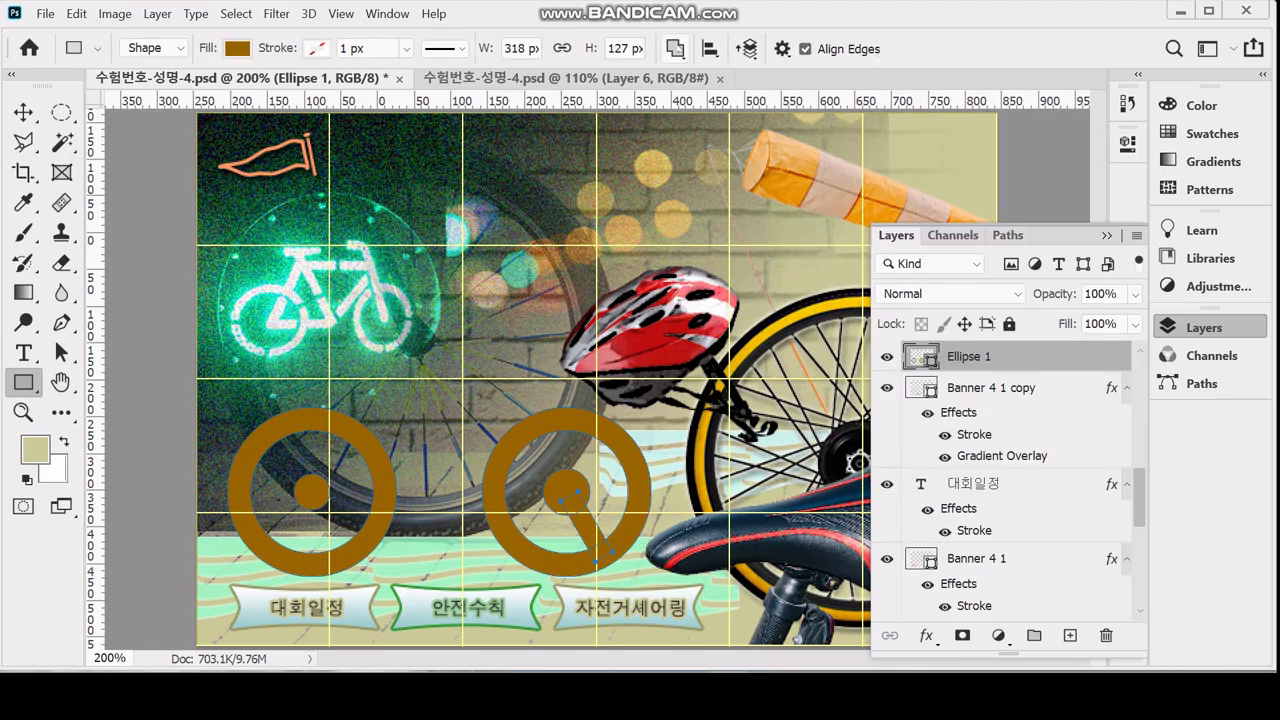
Add a 15 × 80 px rectangle to the shape and move it to X 78, Y 200 px, rising from the left hub
{"action": "left_click", "coordinate": [308, 358]}
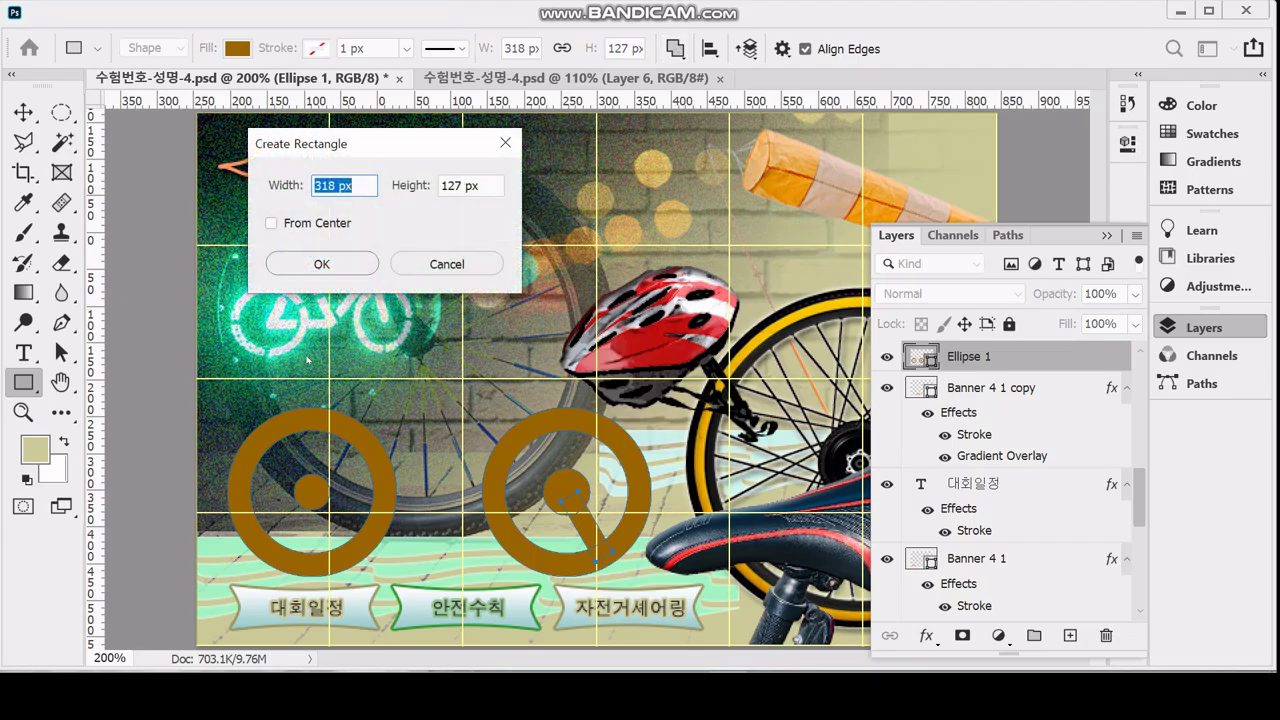
{"action": "type", "text": "15"}
{"action": "key", "text": "Tab"}
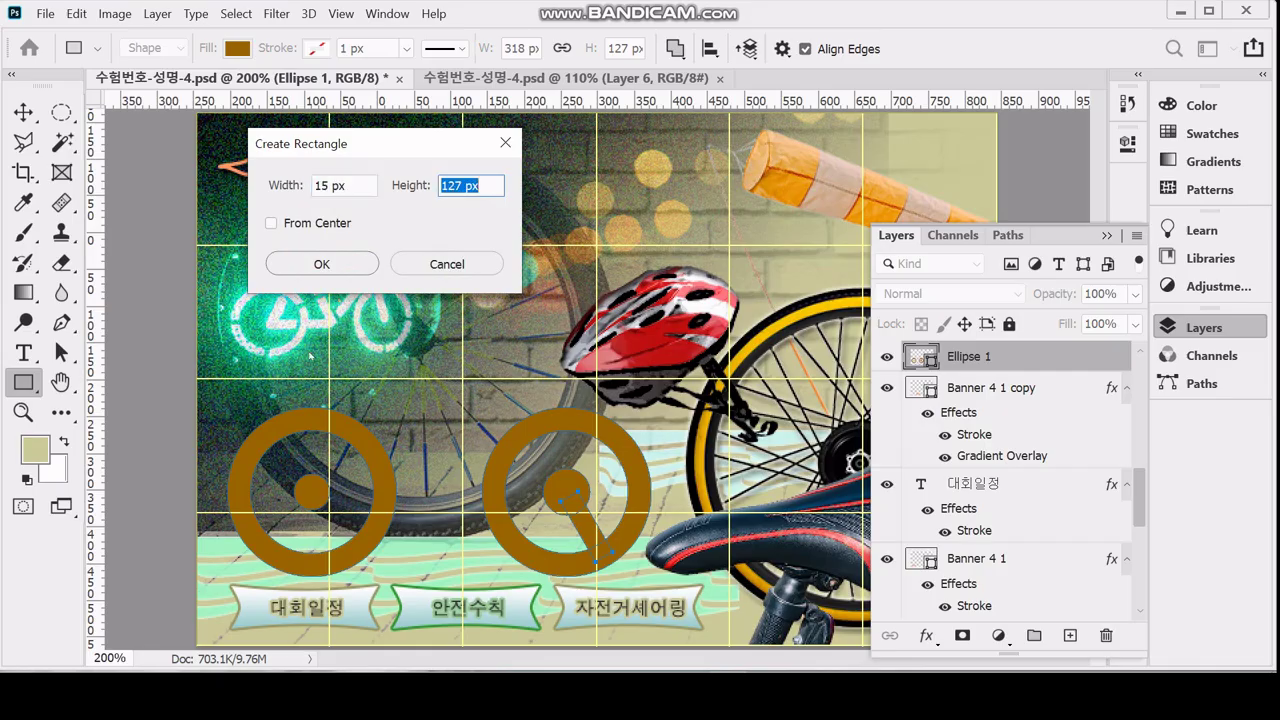
{"action": "type", "text": "80"}
{"action": "key", "text": "Return"}
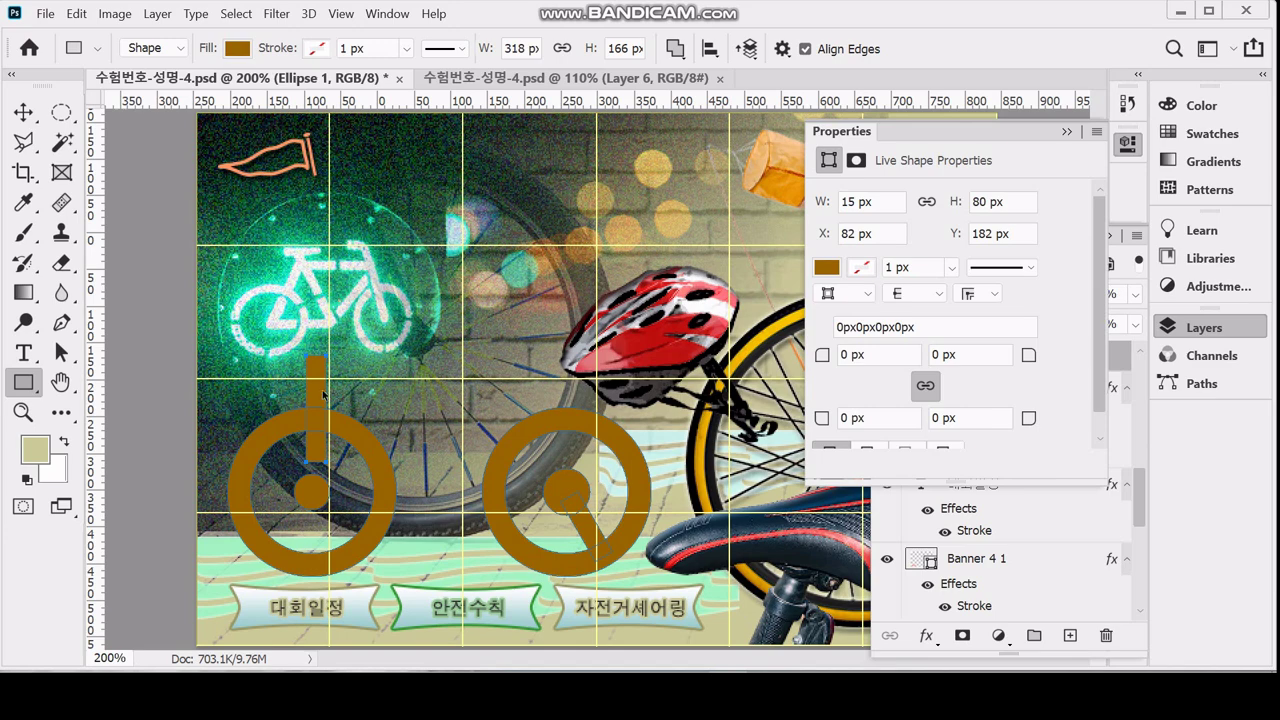
{"action": "left_click_drag", "start_coordinate": [323, 393], "coordinate": [317, 414]}
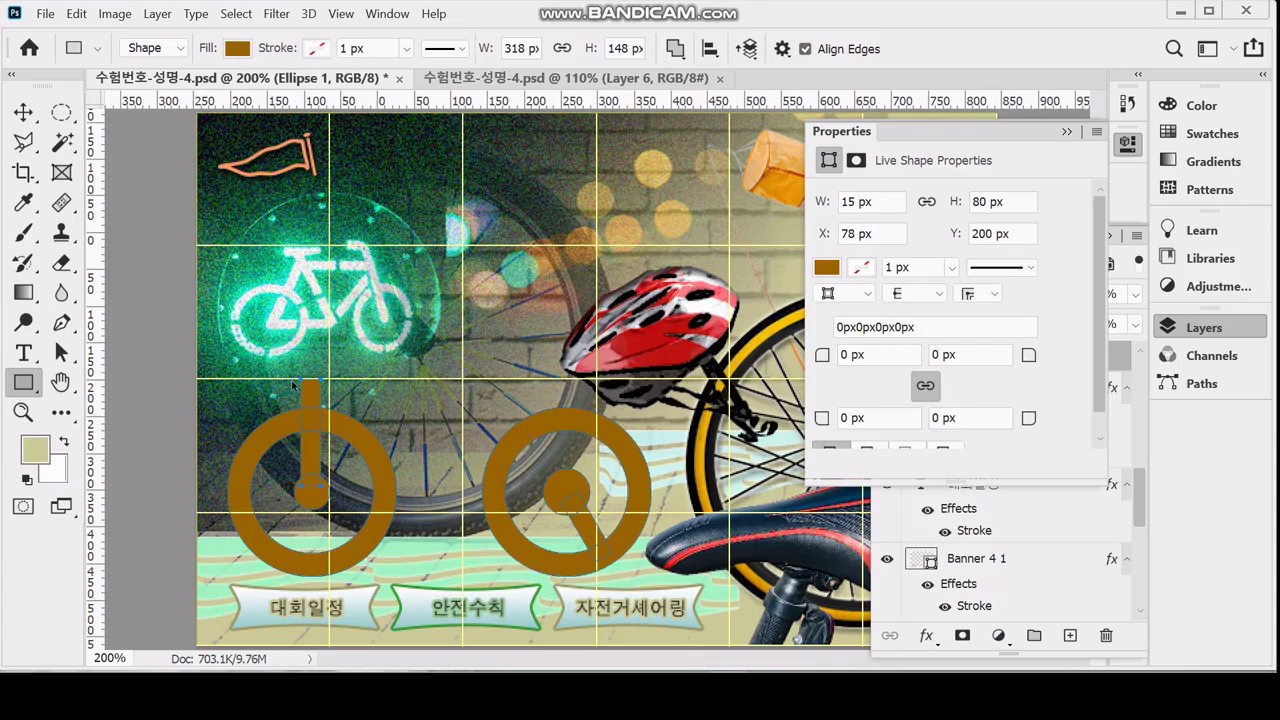
Align the left wheel, its hub and the tall rectangle on their horizontal centers
{"action": "left_click_drag", "start_coordinate": [250, 358], "coordinate": [357, 522]}
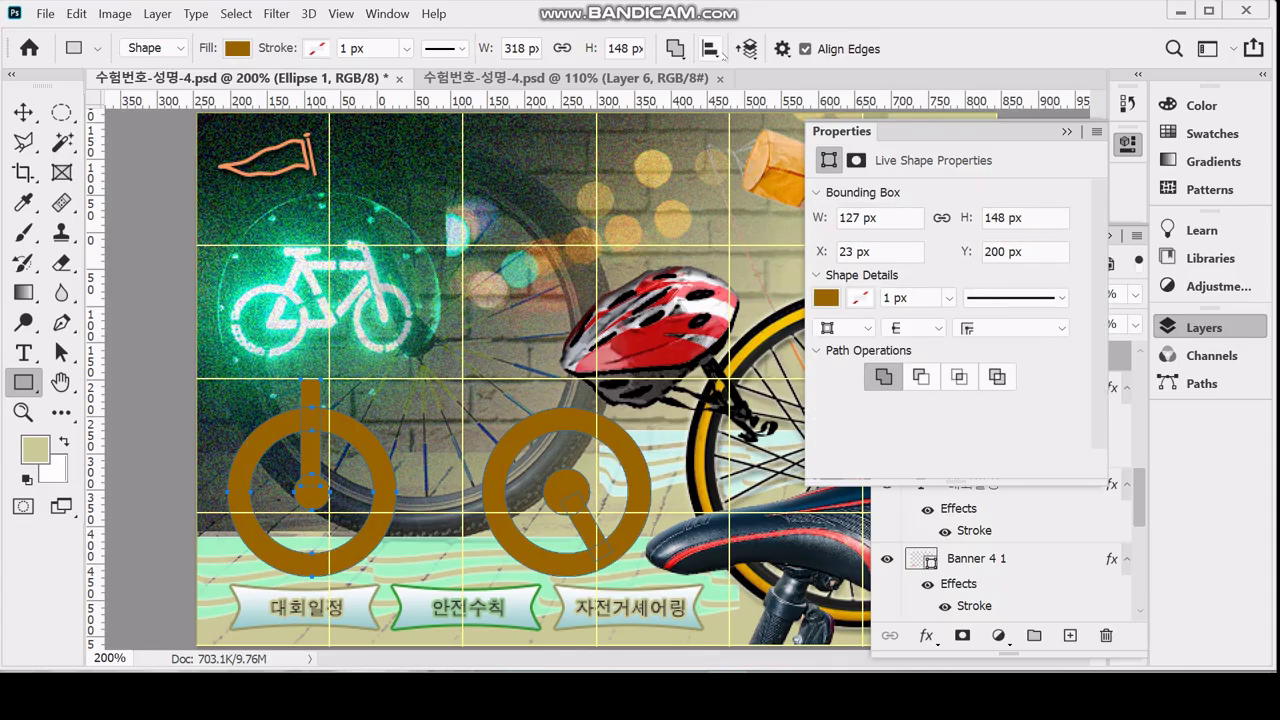
{"action": "left_click", "coordinate": [710, 48]}
{"action": "left_click", "coordinate": [640, 107]}
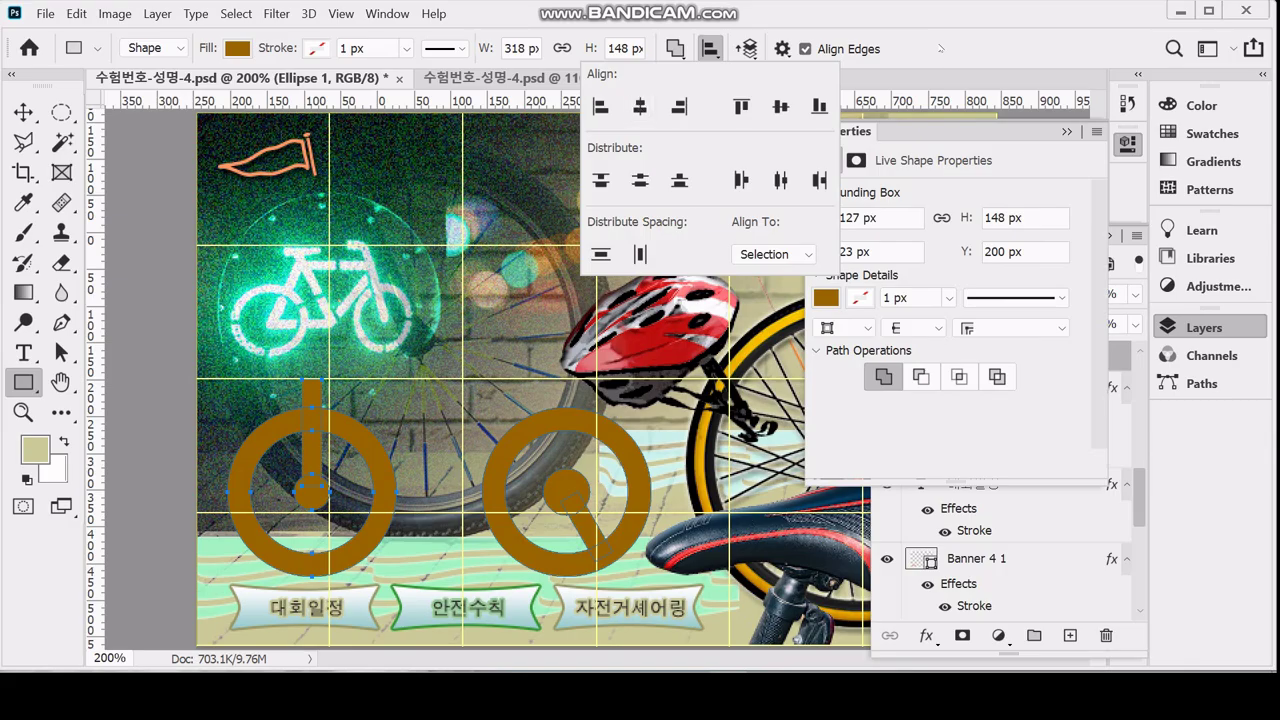
{"action": "left_click", "coordinate": [940, 48]}
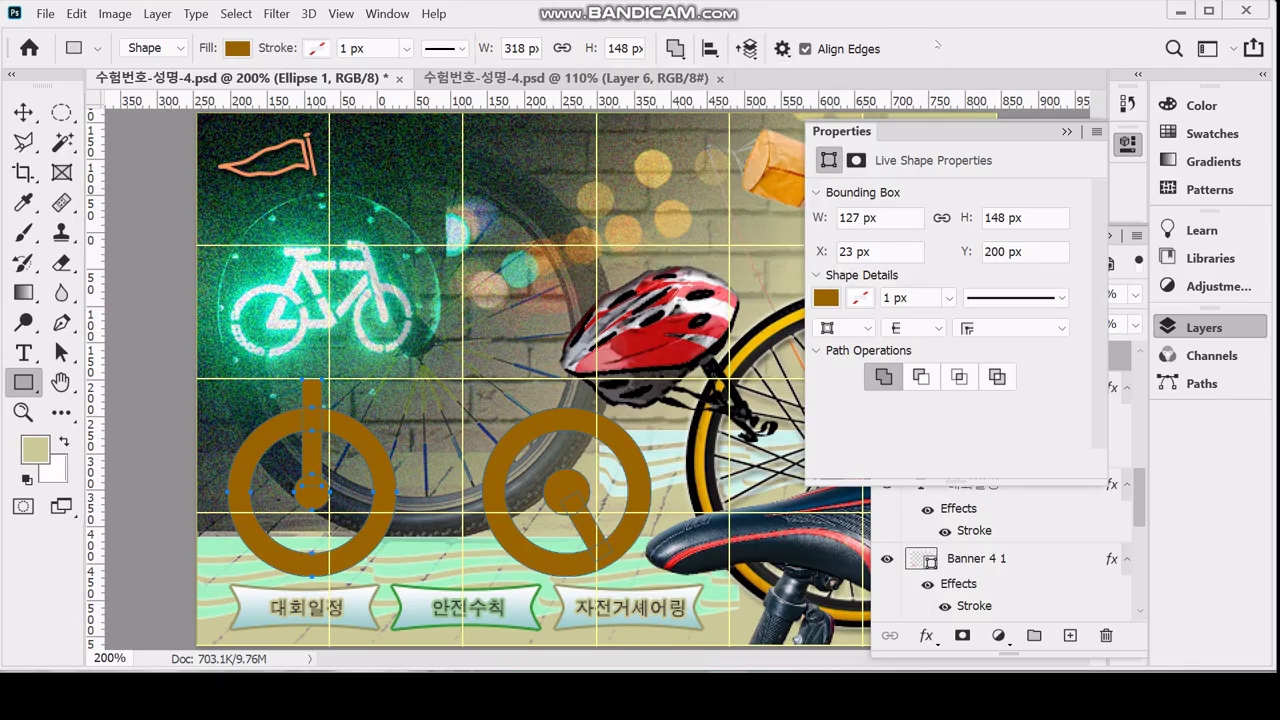
{"action": "left_click", "coordinate": [778, 172]}
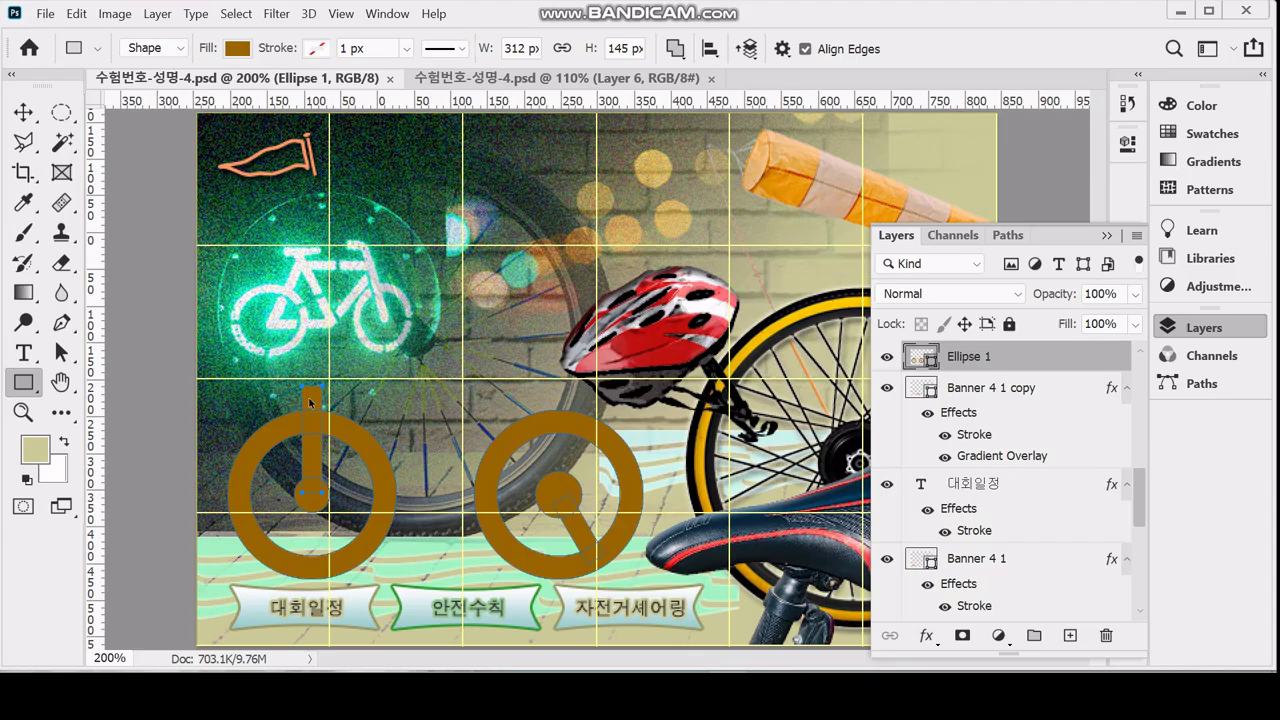
Skew the tall rectangle horizontally by -25° and shift it 17 px right so its lower end meets the left hub
{"action": "key", "text": "ctrl+t"}
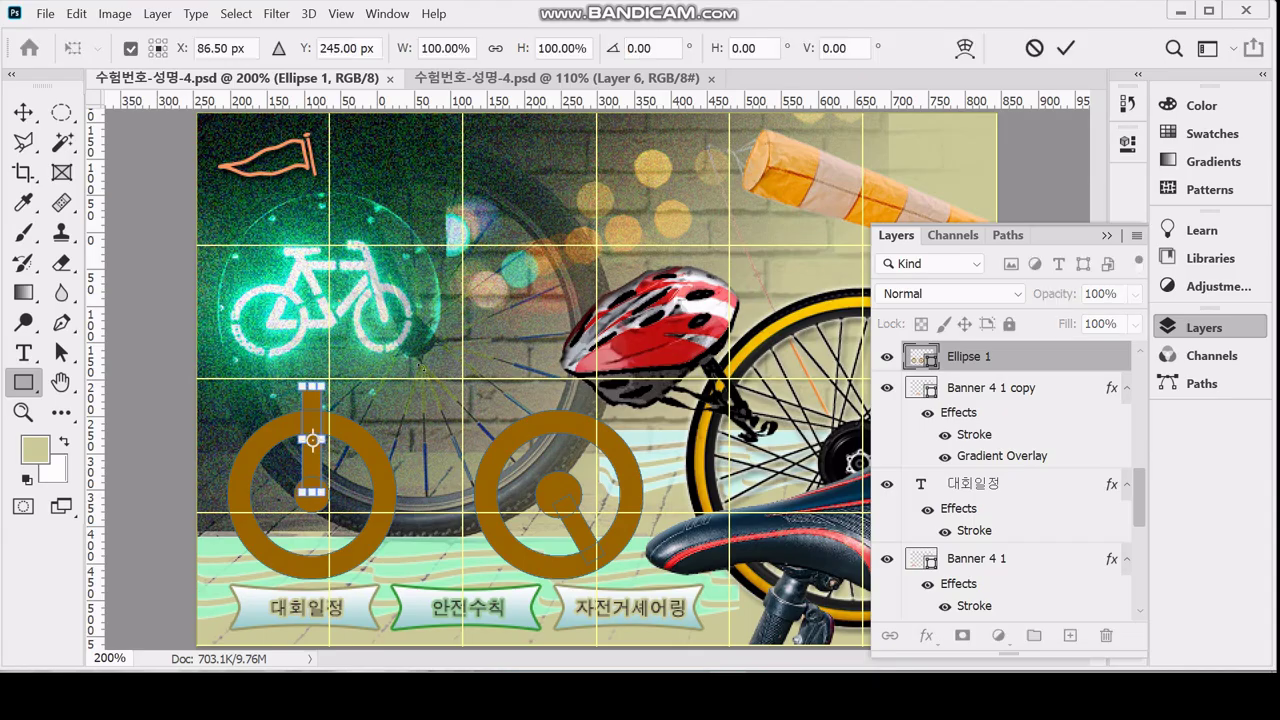
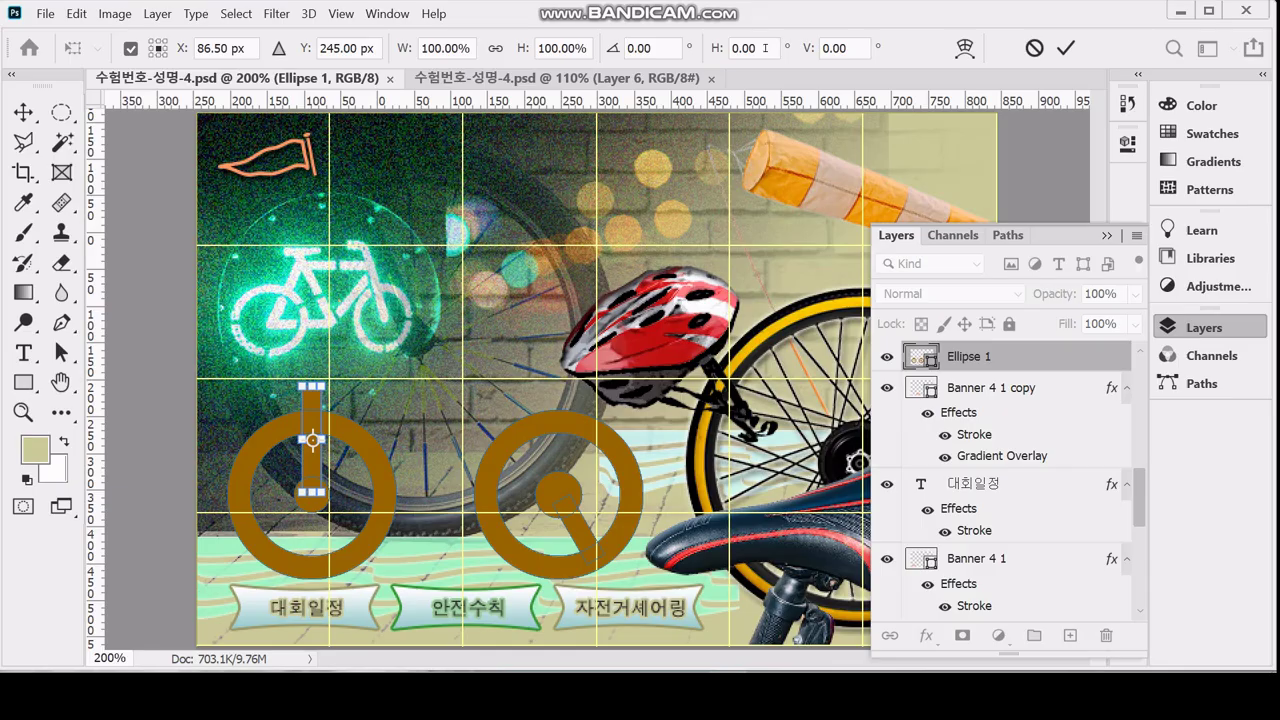
{"action": "left_click", "coordinate": [764, 47]}
{"action": "type", "text": "-25"}
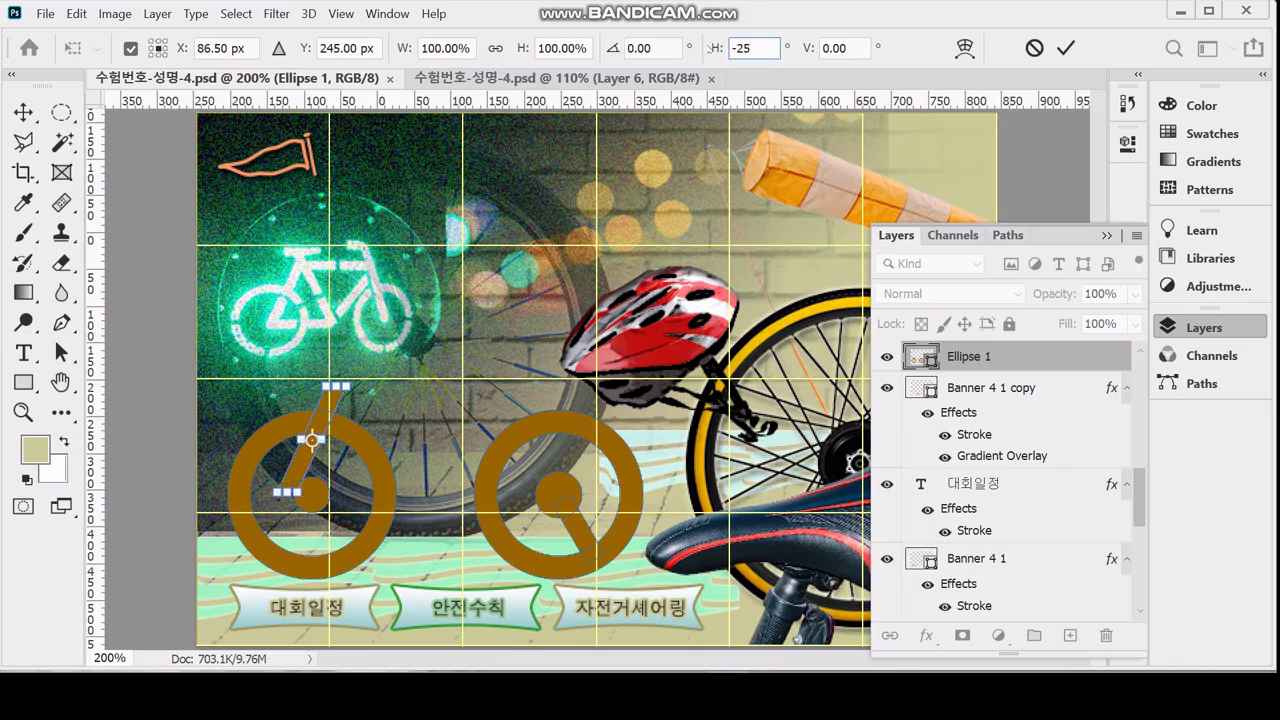
{"action": "key", "text": "Return"}
{"action": "key", "text": "Right"}
{"action": "key", "text": "Right"}
{"action": "key", "text": "Right"}
{"action": "key", "text": "Right"}
{"action": "key", "text": "Right"}
{"action": "key", "text": "Right"}
{"action": "key", "text": "Right"}
{"action": "key", "text": "Right"}
{"action": "key", "text": "Right"}
{"action": "key", "text": "Right"}
{"action": "key", "text": "Right"}
{"action": "key", "text": "Right"}
{"action": "key", "text": "Right"}
{"action": "key", "text": "Right"}
{"action": "key", "text": "Right"}
{"action": "key", "text": "Right"}
{"action": "key", "text": "Right"}
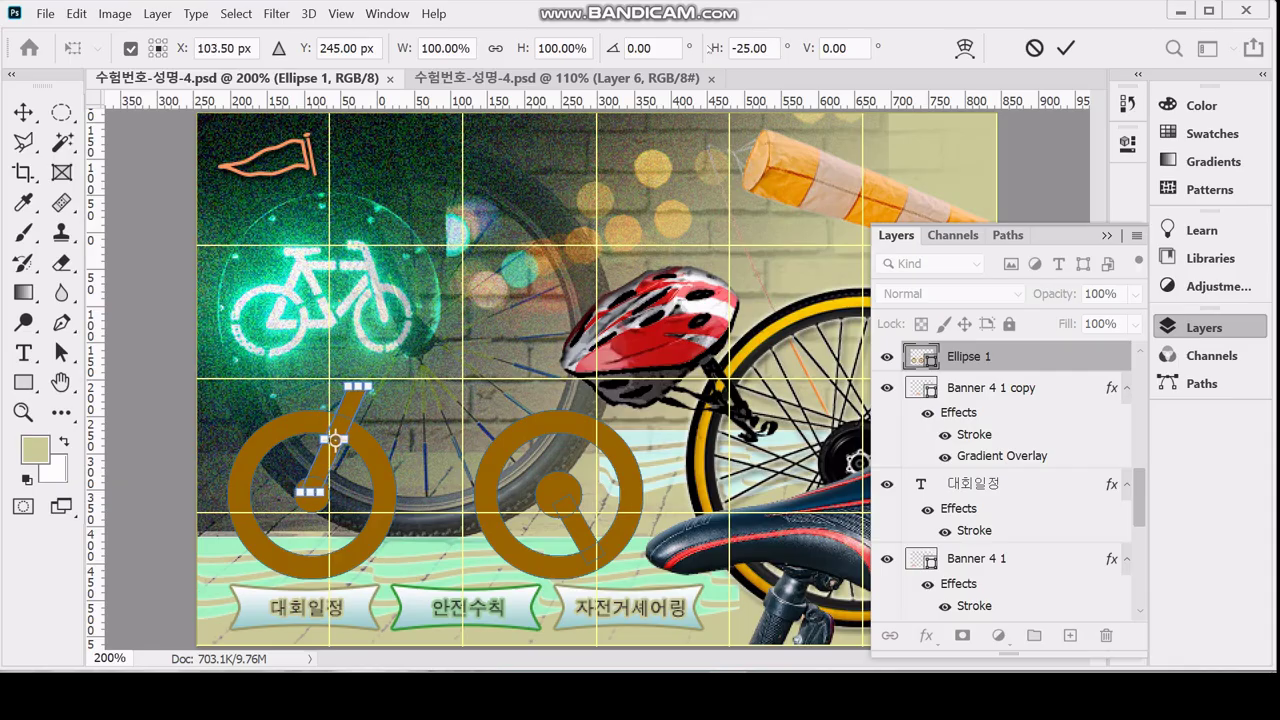
{"action": "key", "text": "Right"}
{"action": "key", "text": "Left"}
{"action": "key", "text": "Return"}
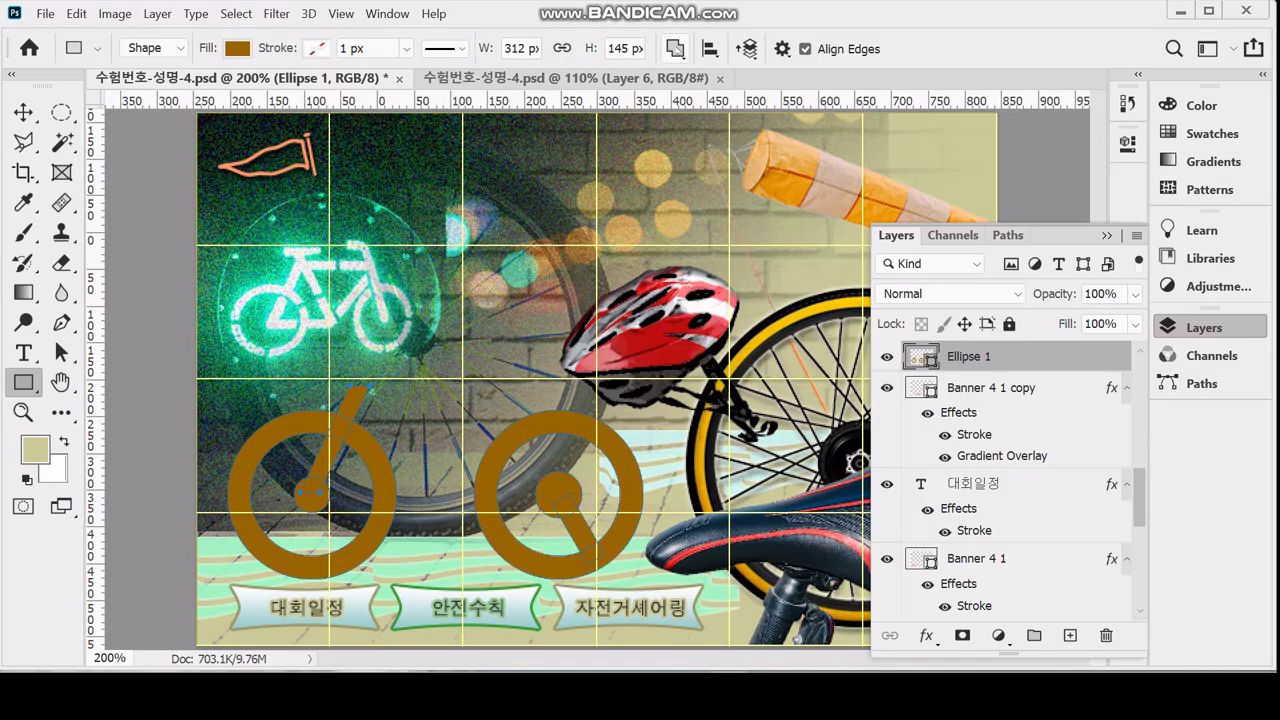
Merge the components of the brown wheel shape into one path
{"action": "left_click", "coordinate": [675, 48]}
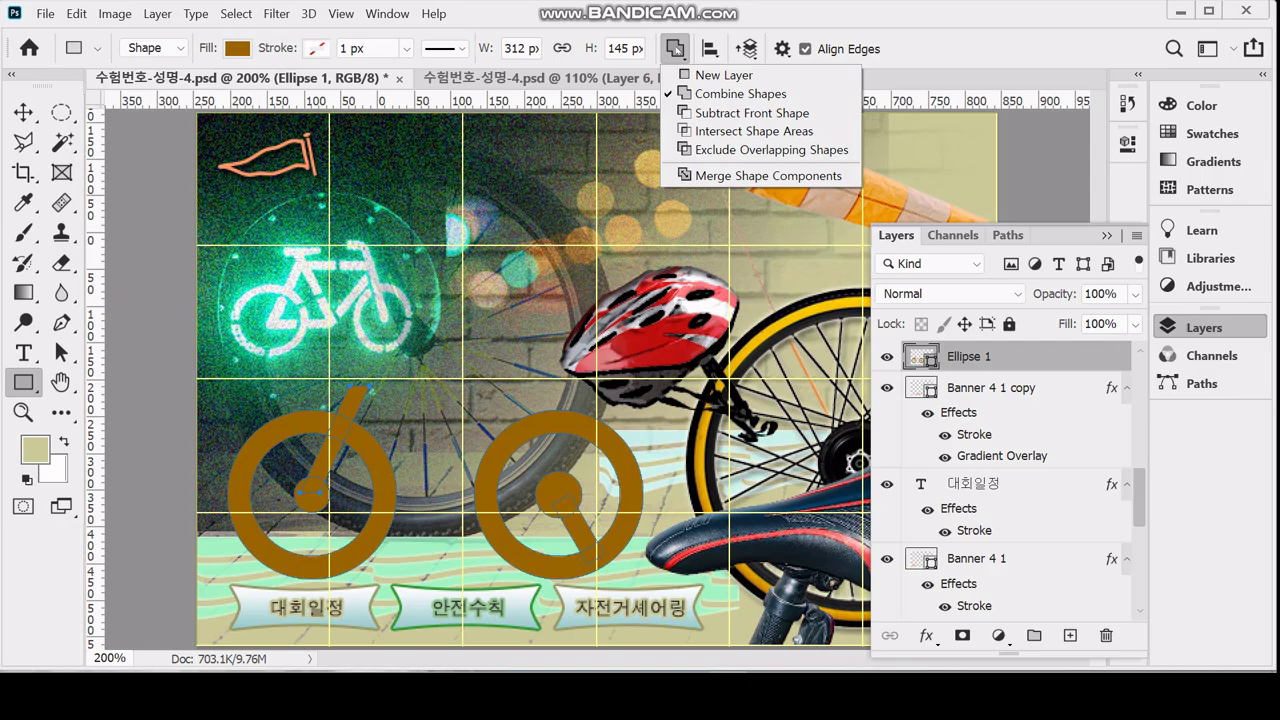
{"action": "left_click", "coordinate": [679, 177]}
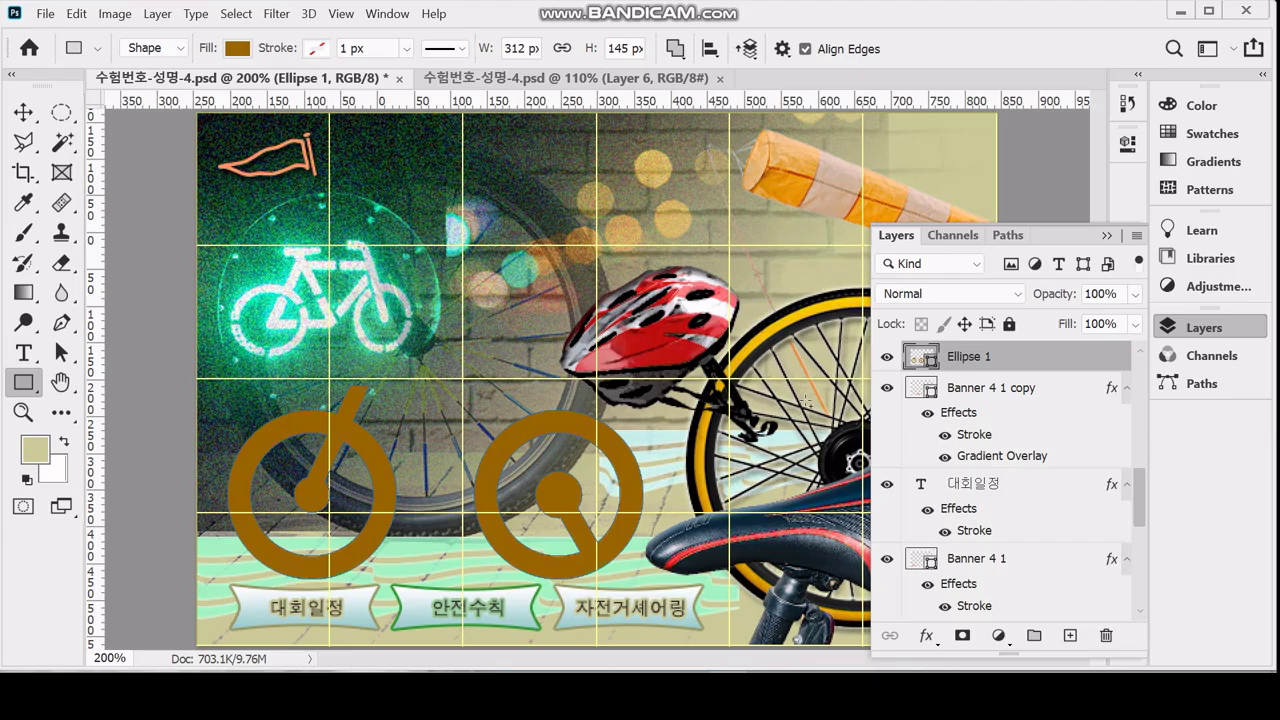
Add a drop shadow with a distance of 5 px to the brown wheel shape layer and save the document
{"action": "left_click", "coordinate": [925, 636]}
{"action": "left_click", "coordinate": [966, 627]}
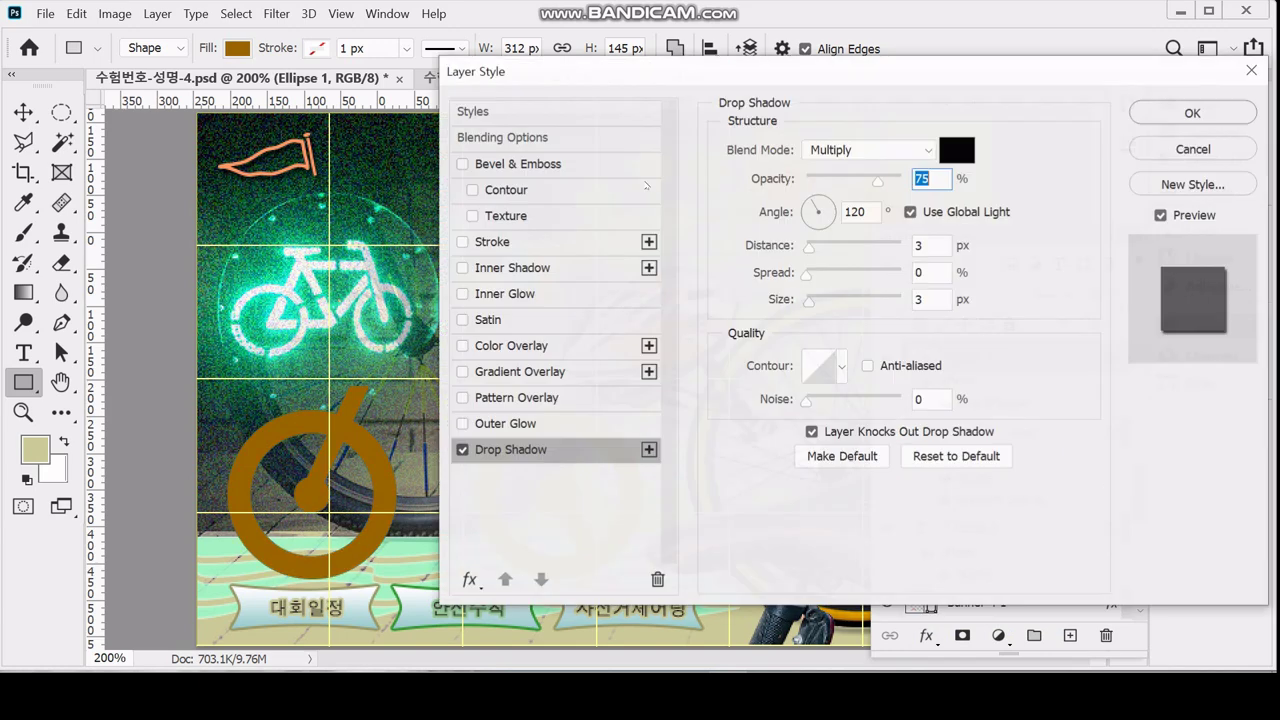
{"action": "double_click", "coordinate": [929, 243]}
{"action": "type", "text": "5"}
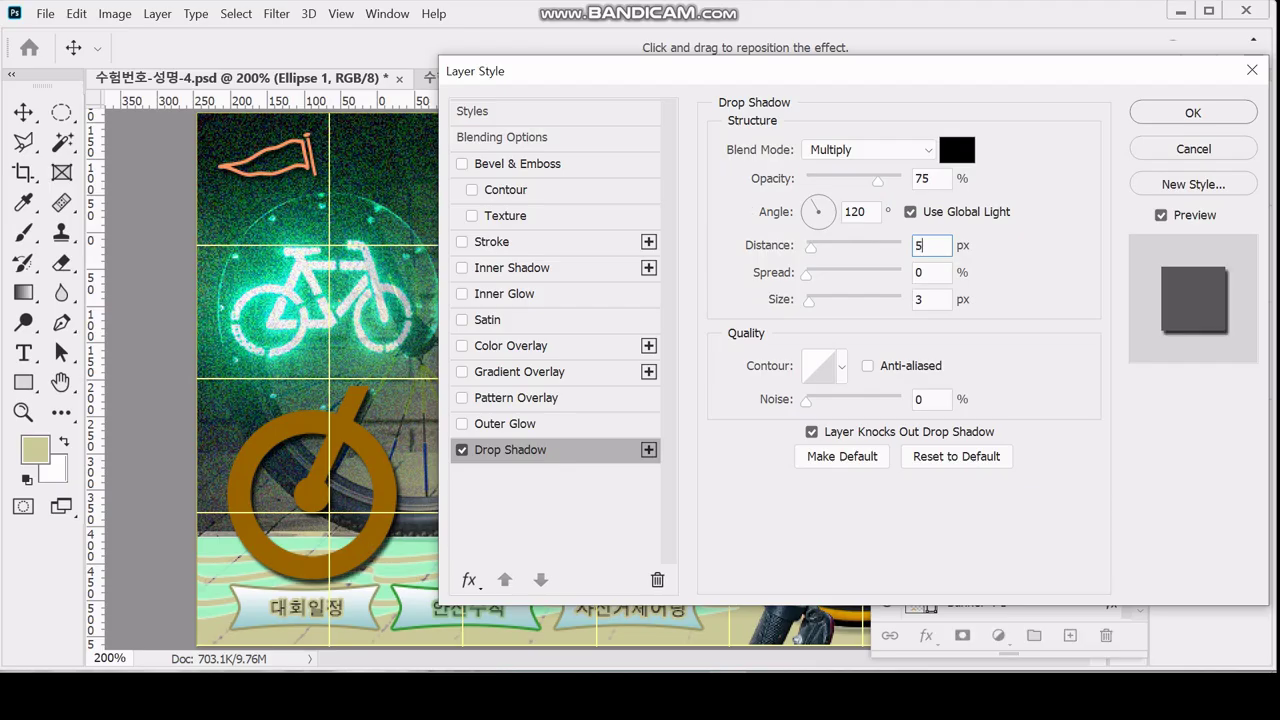
{"action": "key", "text": "Return"}
{"action": "key", "text": "ctrl+s"}
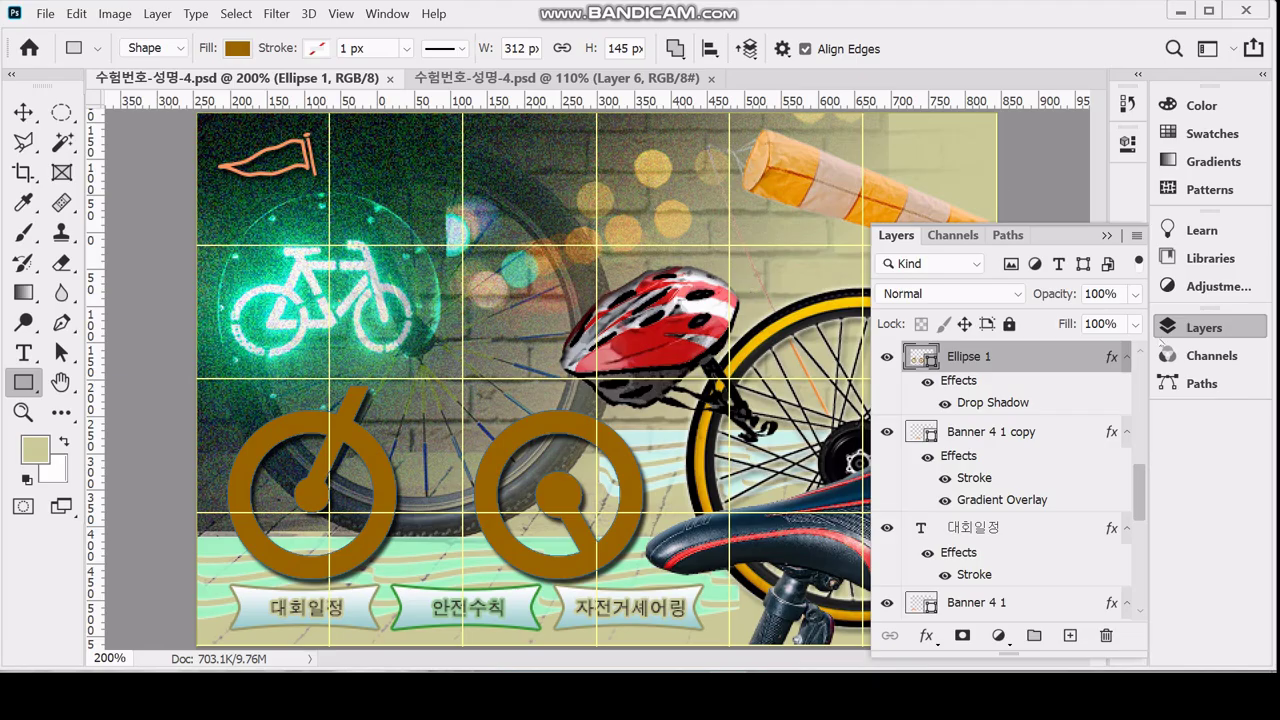
Create a 120 × 48 px rounded rectangle with a 20 px corner radius on a new layer above the wheels
{"action": "left_click", "coordinate": [1200, 327]}
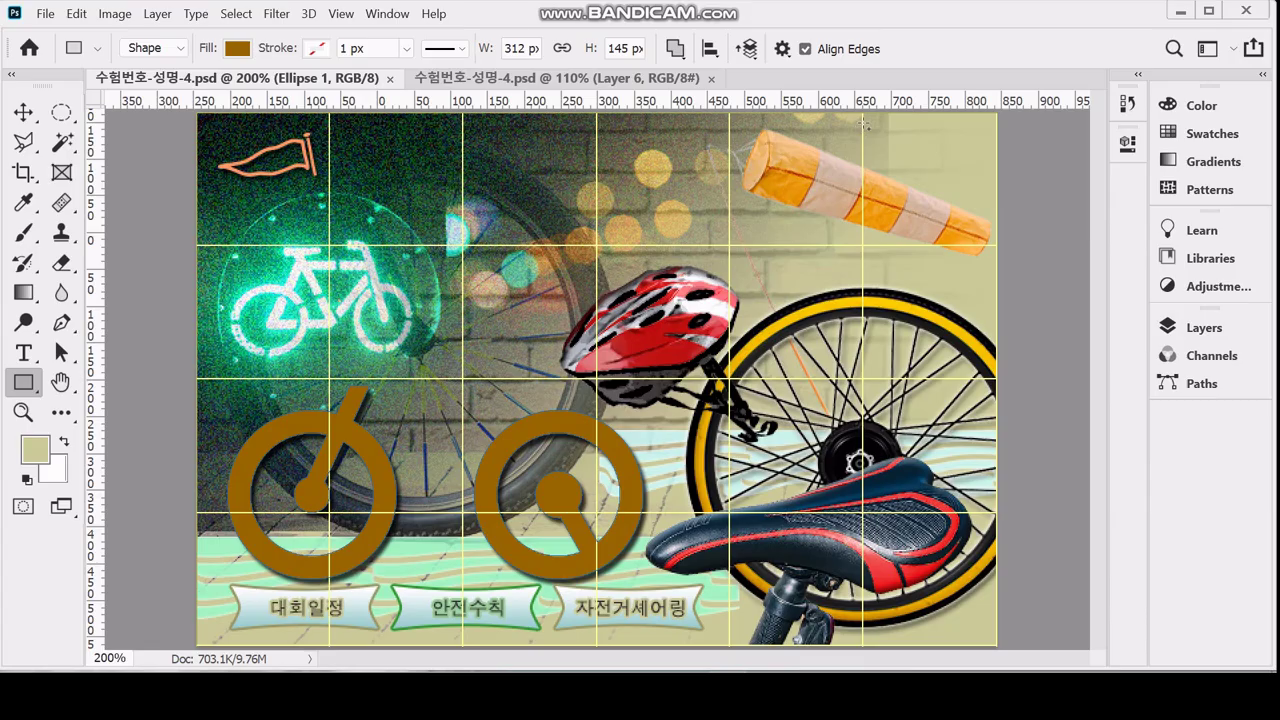
{"action": "right_click", "coordinate": [26, 383]}
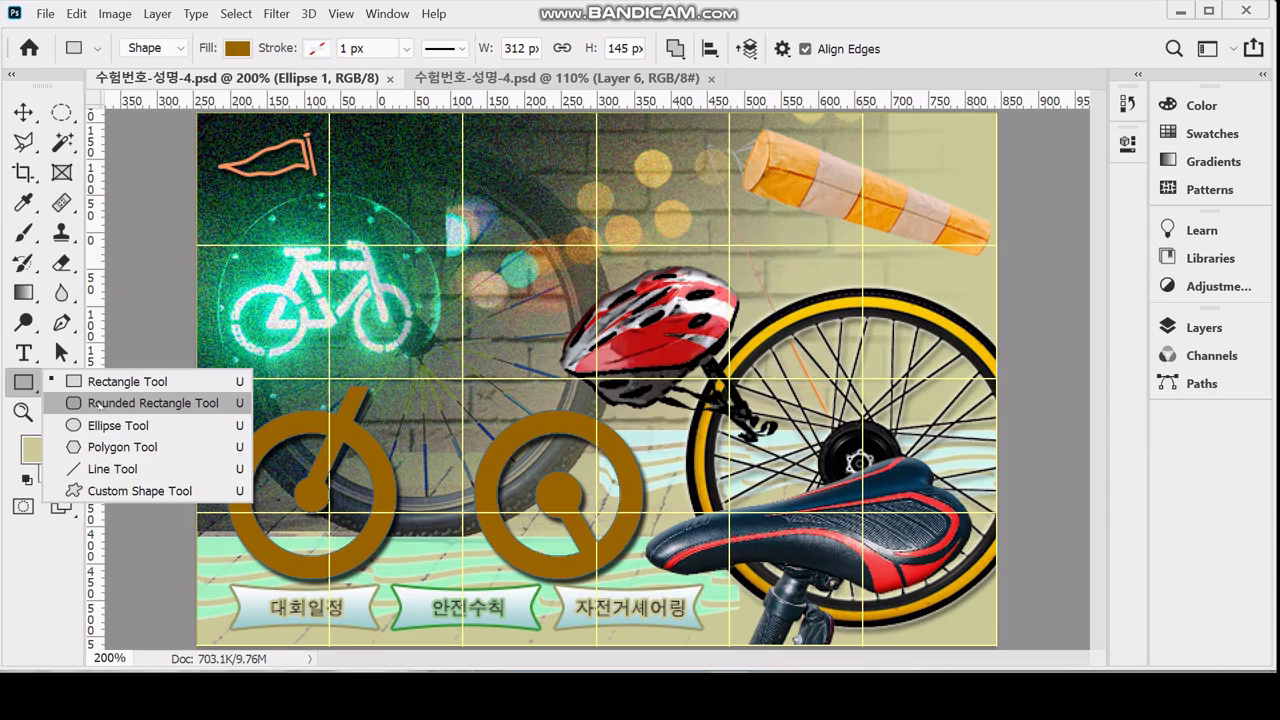
{"action": "key", "text": "Escape"}
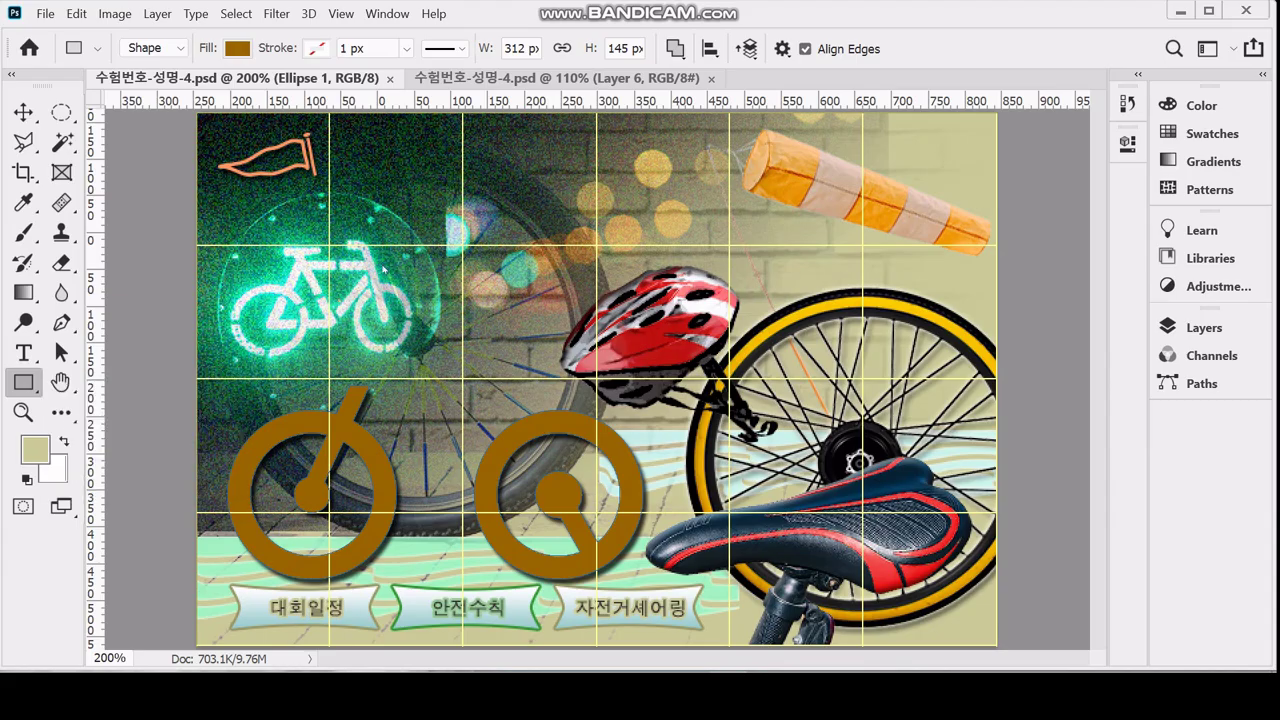
{"action": "key", "text": "shift+u"}
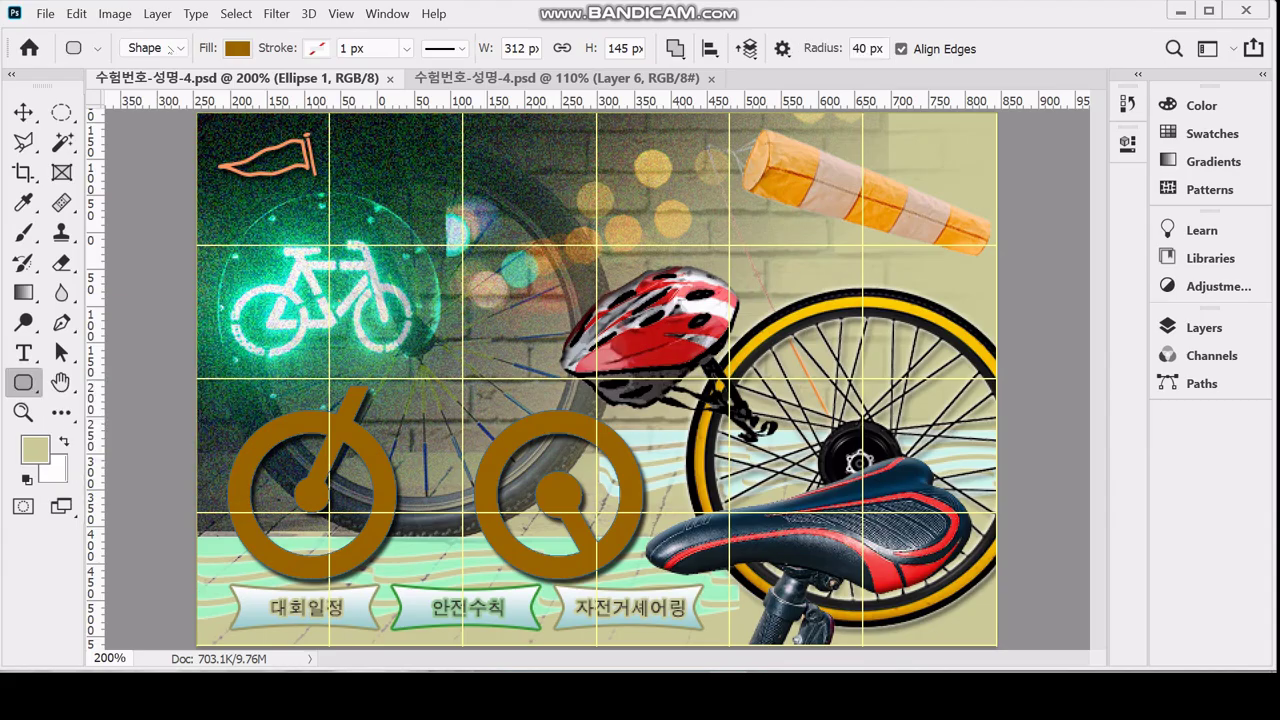
{"action": "left_click", "coordinate": [165, 48]}
{"action": "left_click", "coordinate": [164, 48]}
{"action": "left_click", "coordinate": [1204, 327]}
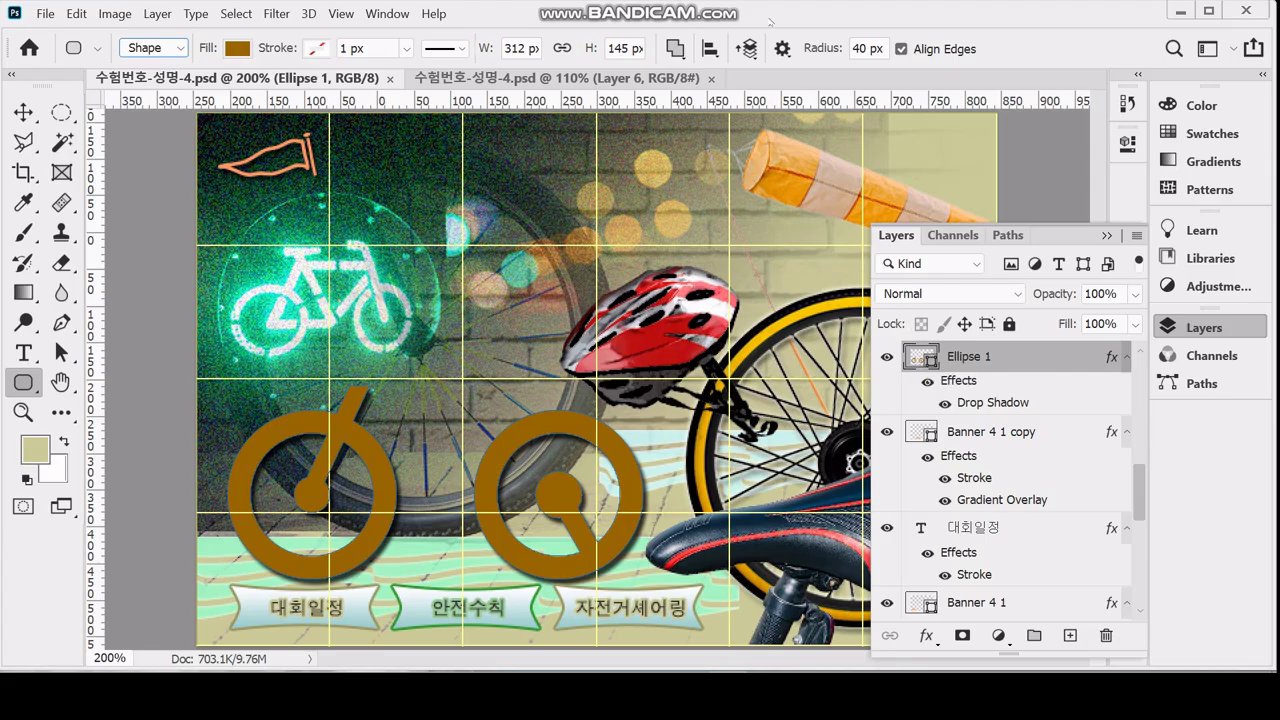
{"action": "left_click", "coordinate": [828, 50]}
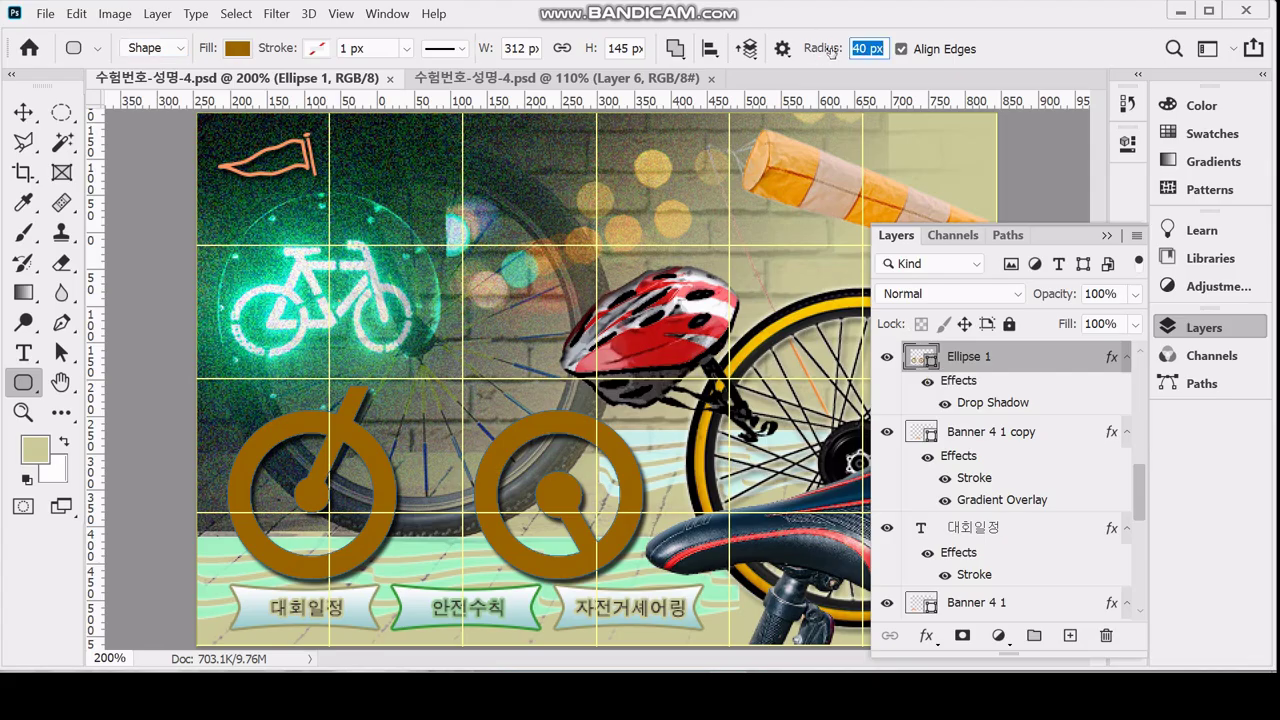
{"action": "type", "text": "20"}
{"action": "key", "text": "Return"}
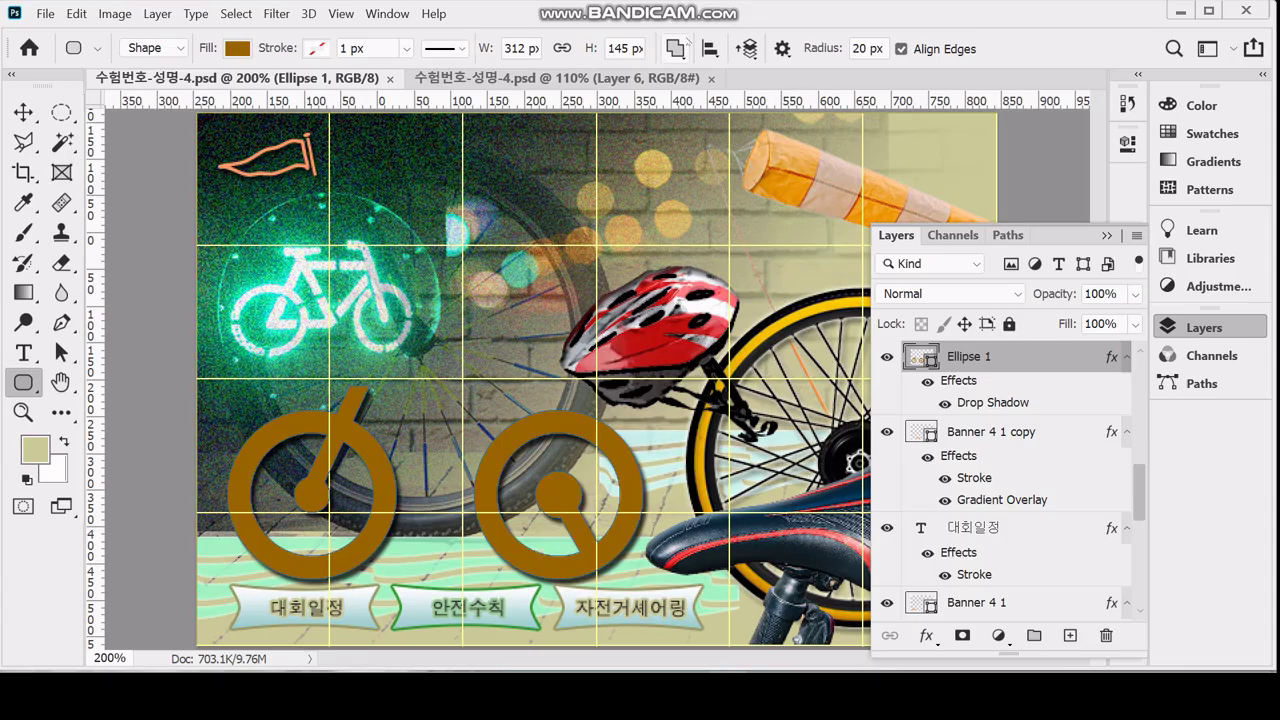
{"action": "left_click", "coordinate": [677, 49]}
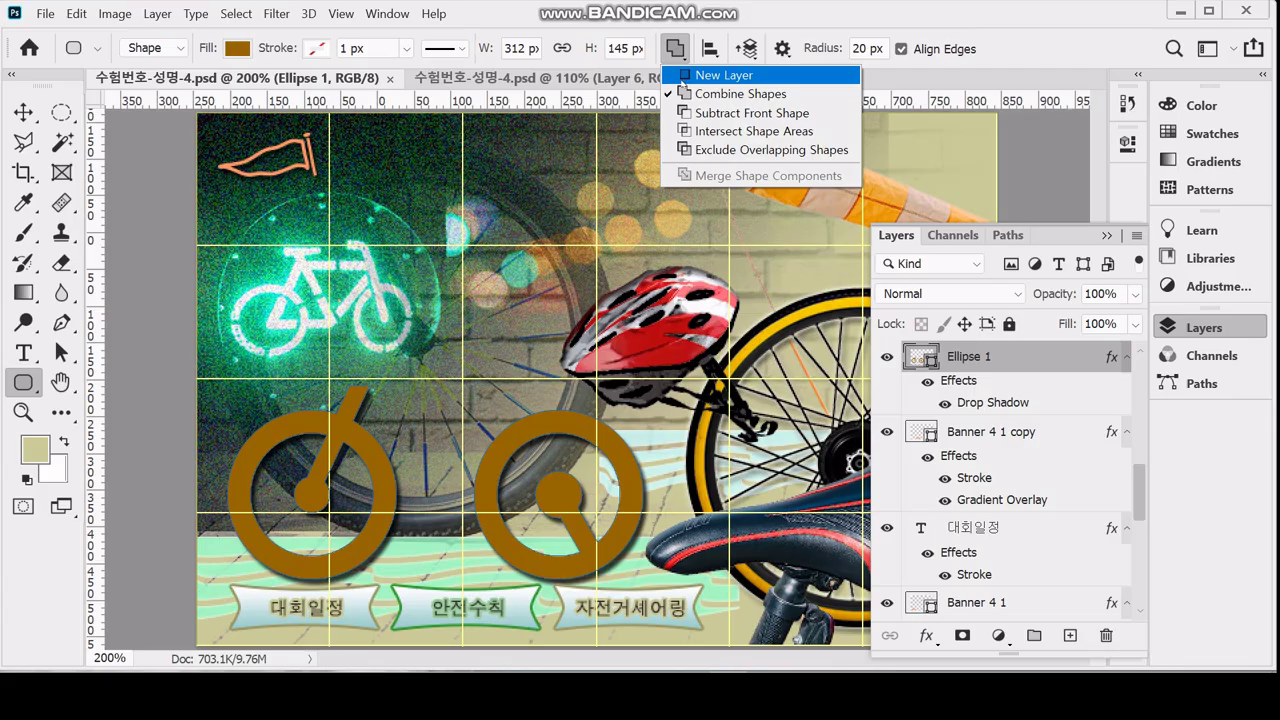
{"action": "left_click", "coordinate": [683, 76]}
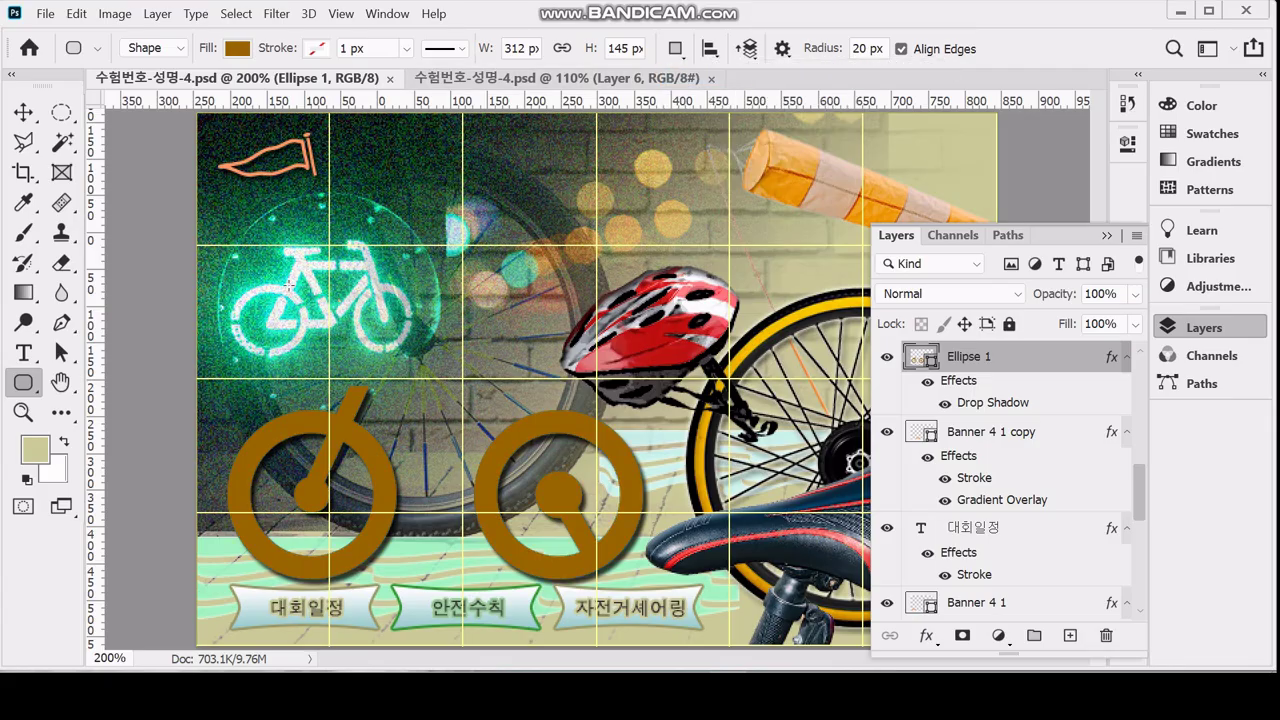
{"action": "left_click", "coordinate": [366, 272]}
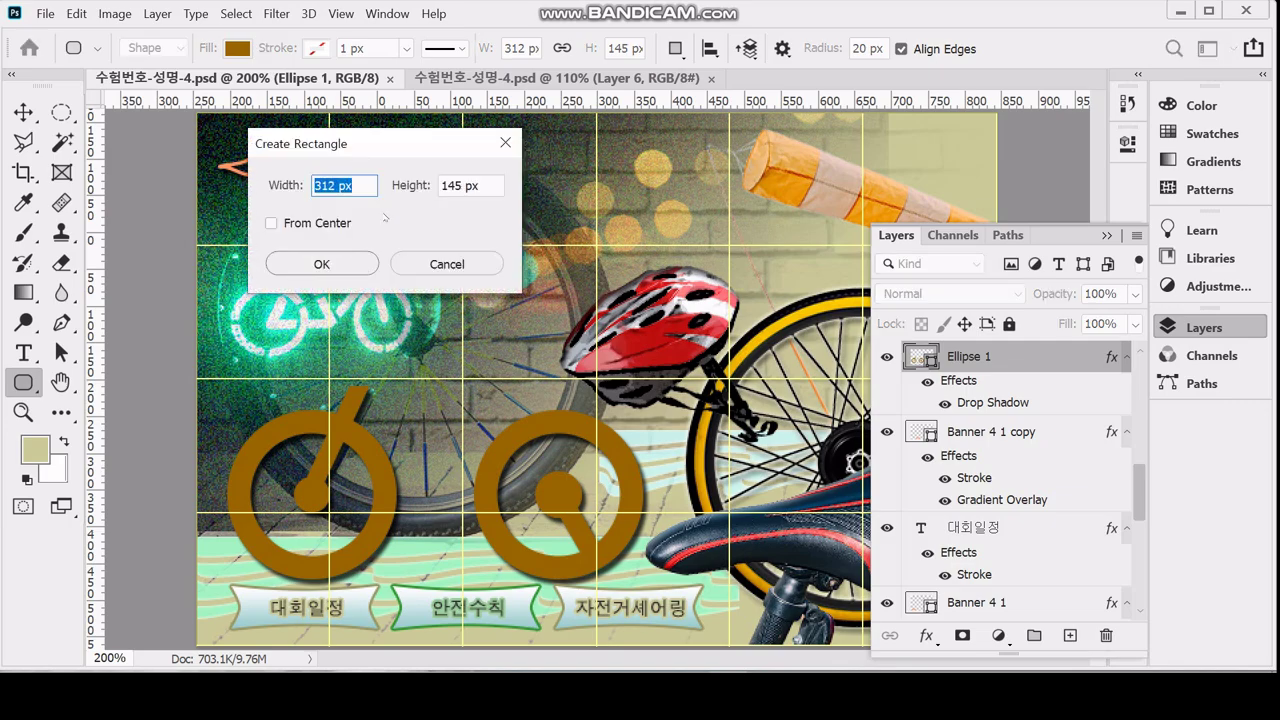
{"action": "type", "text": "120"}
{"action": "key", "text": "Tab"}
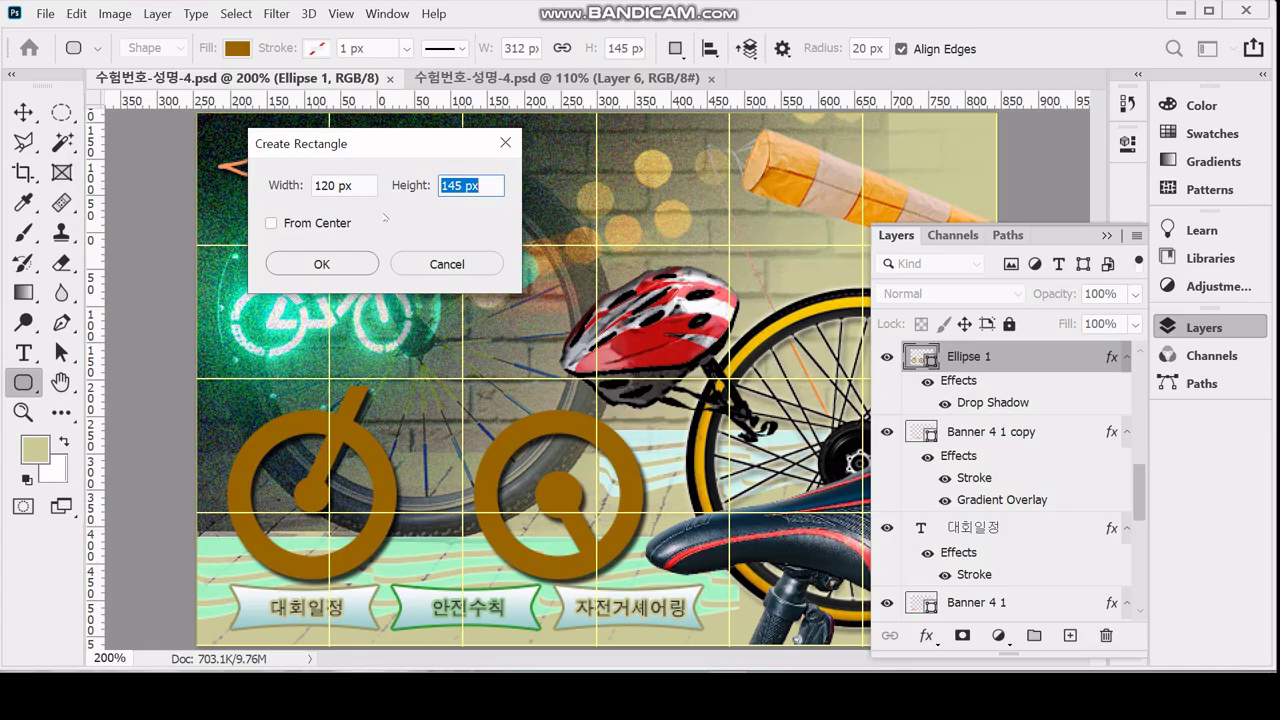
{"action": "type", "text": "48"}
{"action": "key", "text": "Return"}
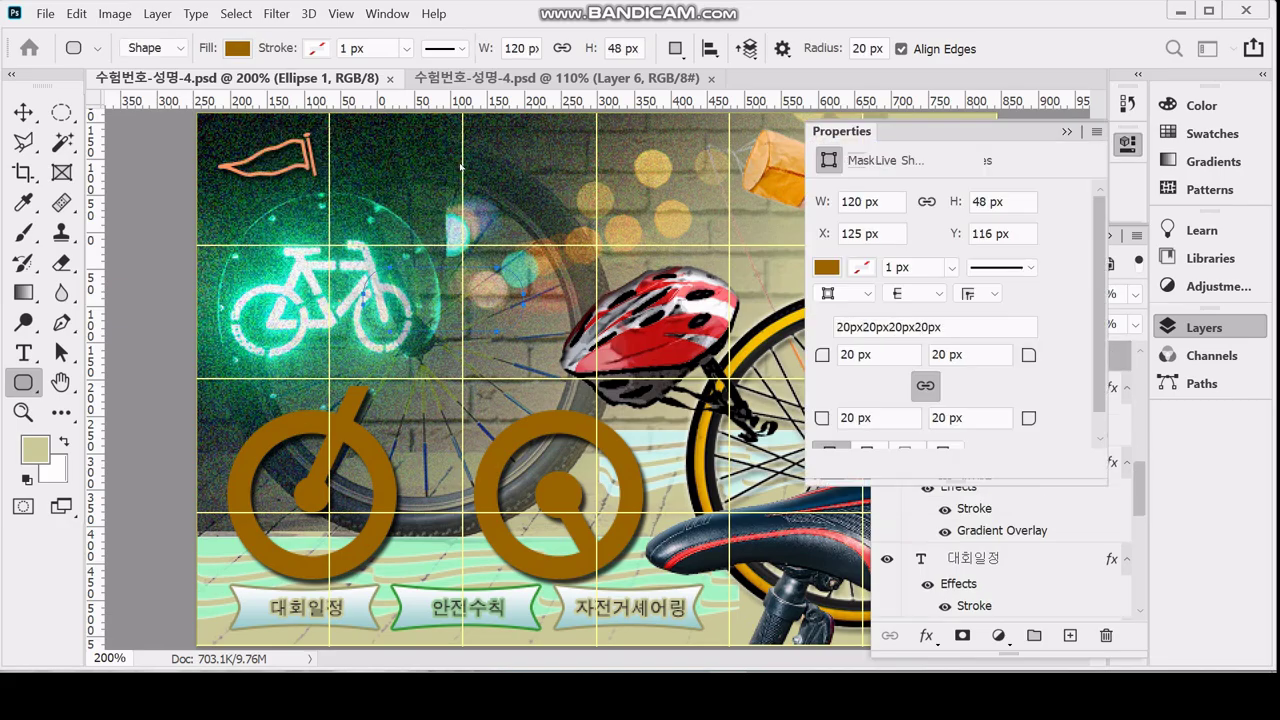
{"action": "left_click", "coordinate": [1127, 143]}
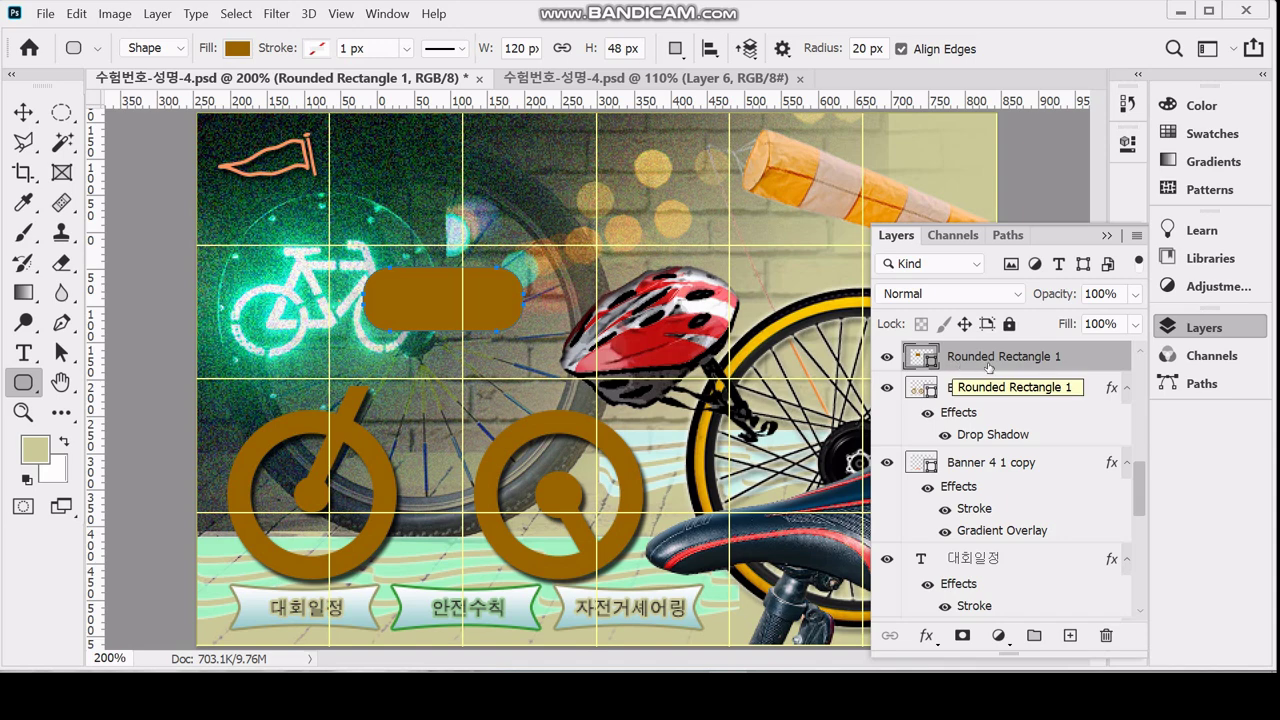
Change the rounded rectangle's fill color to #c93
{"action": "double_click", "coordinate": [928, 362]}
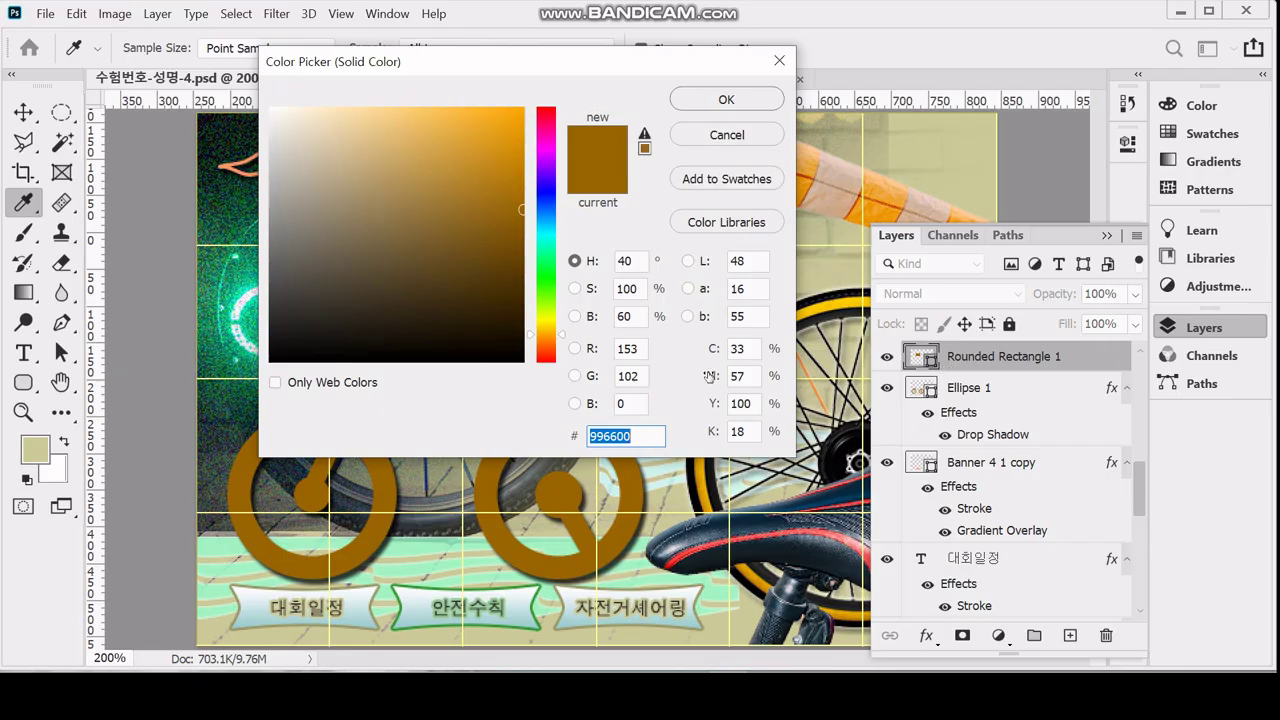
{"action": "type", "text": "c93"}
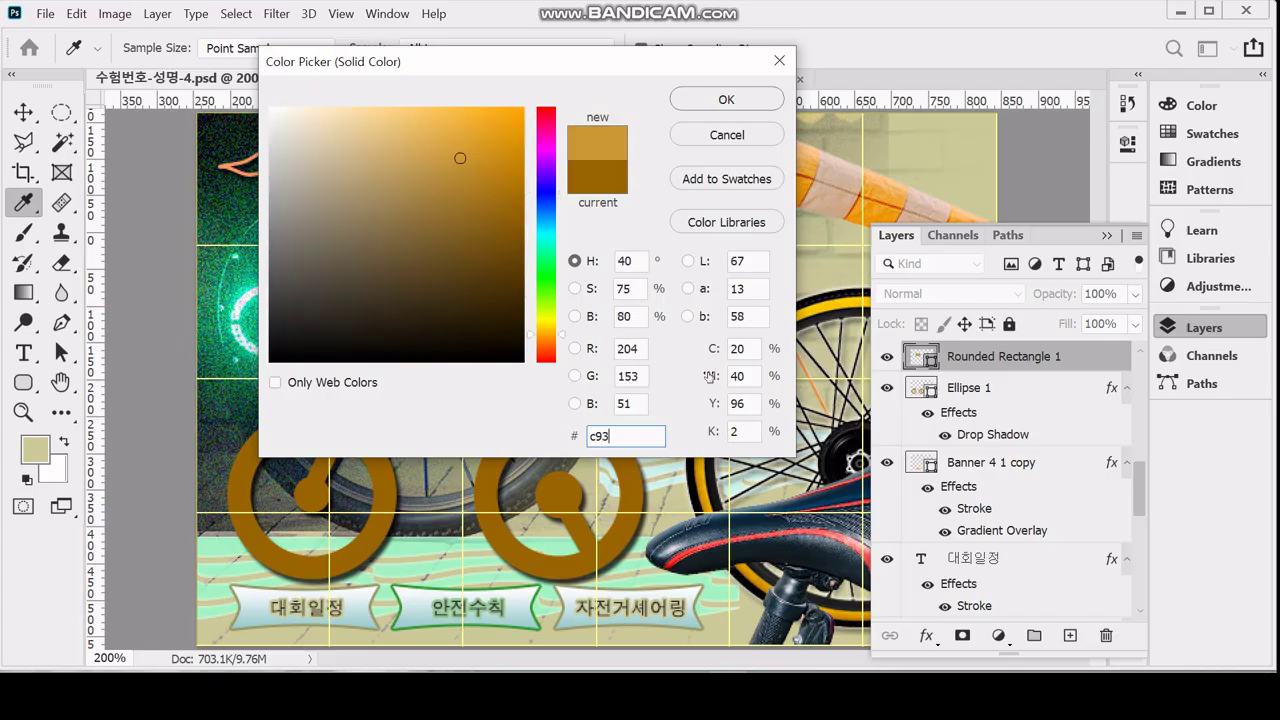
{"action": "key", "text": "Return"}
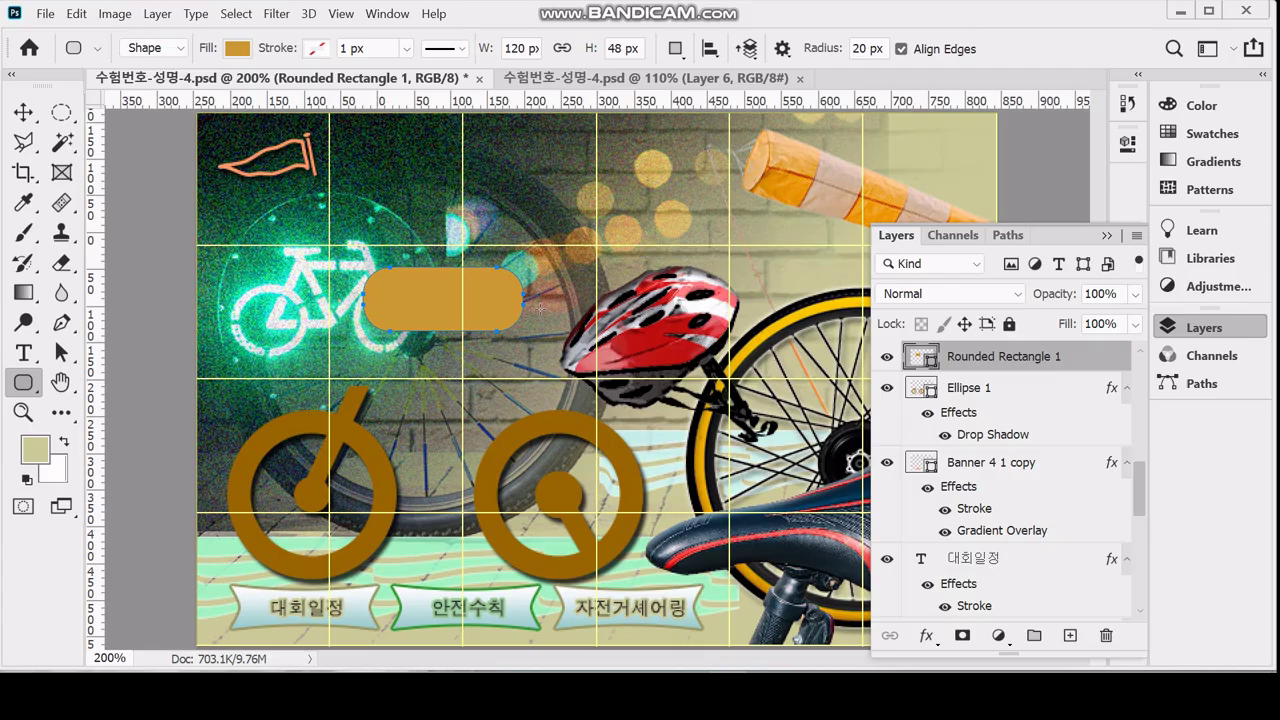
Rotate the rounded rectangle by 30° about its center
{"action": "key", "text": "ctrl+t"}
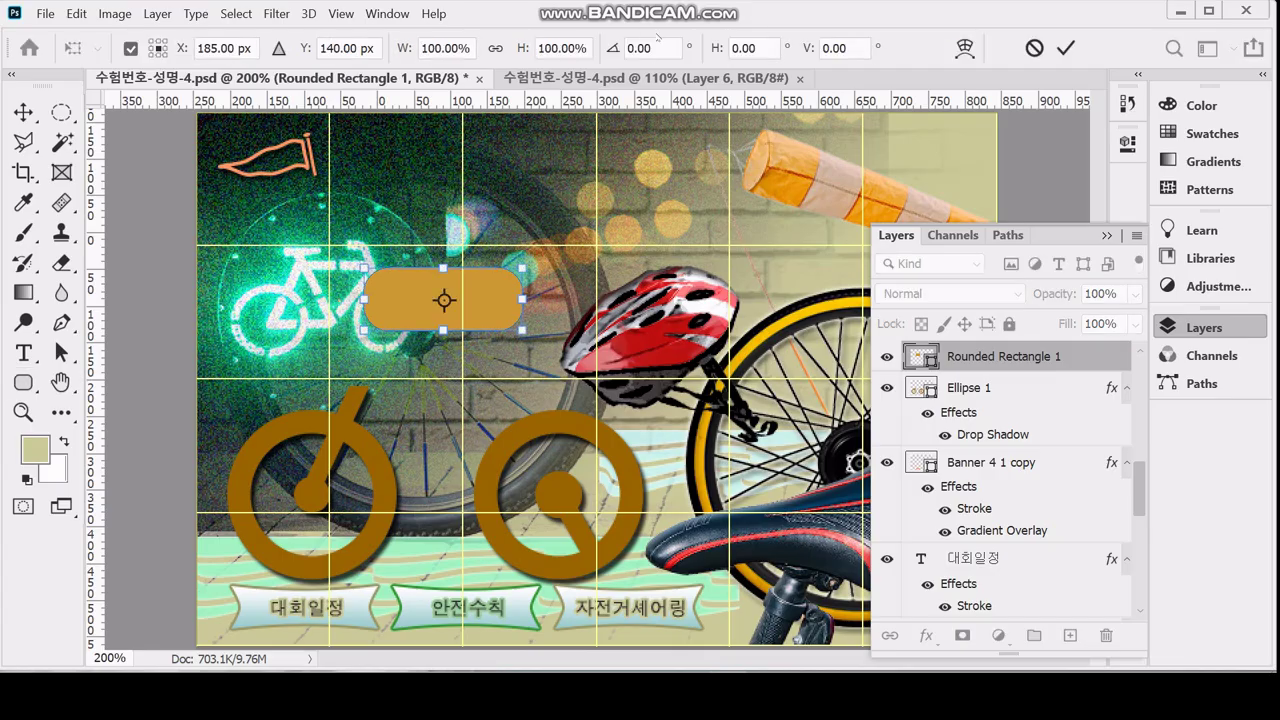
{"action": "left_click", "coordinate": [655, 47]}
{"action": "type", "text": "3"}
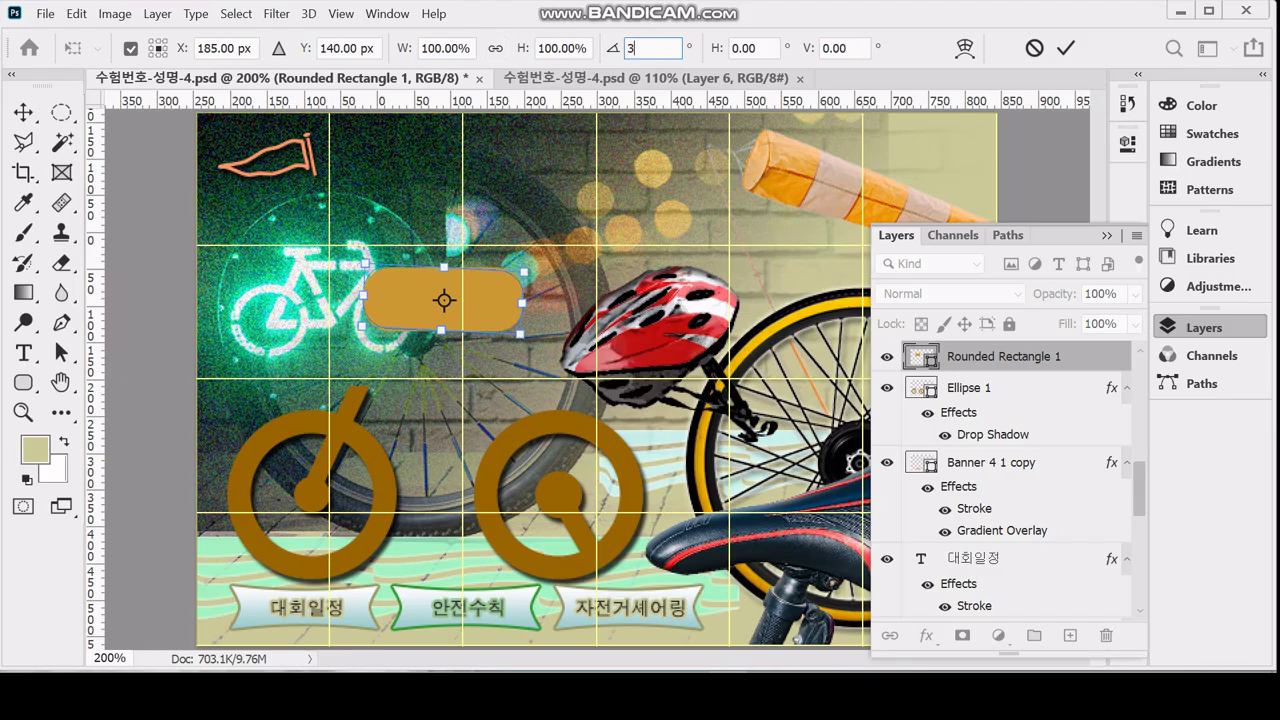
{"action": "type", "text": "0"}
{"action": "key", "text": "Return"}
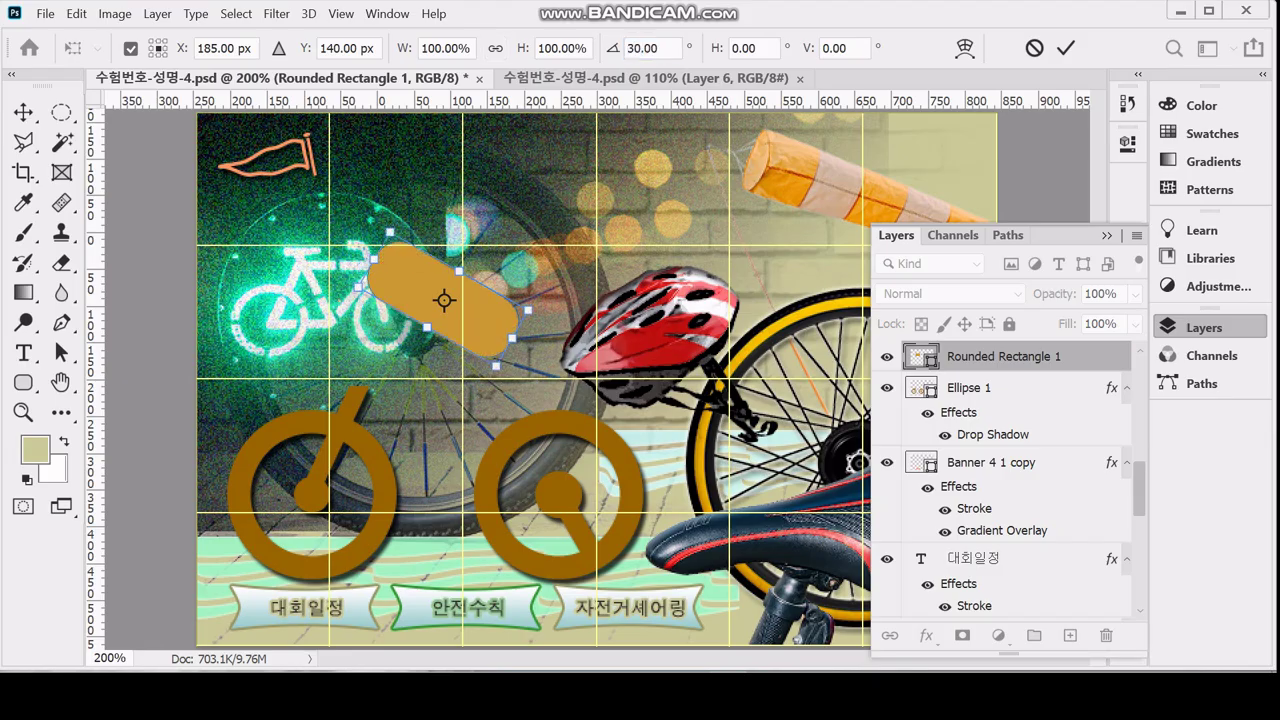
{"action": "key", "text": "Return"}
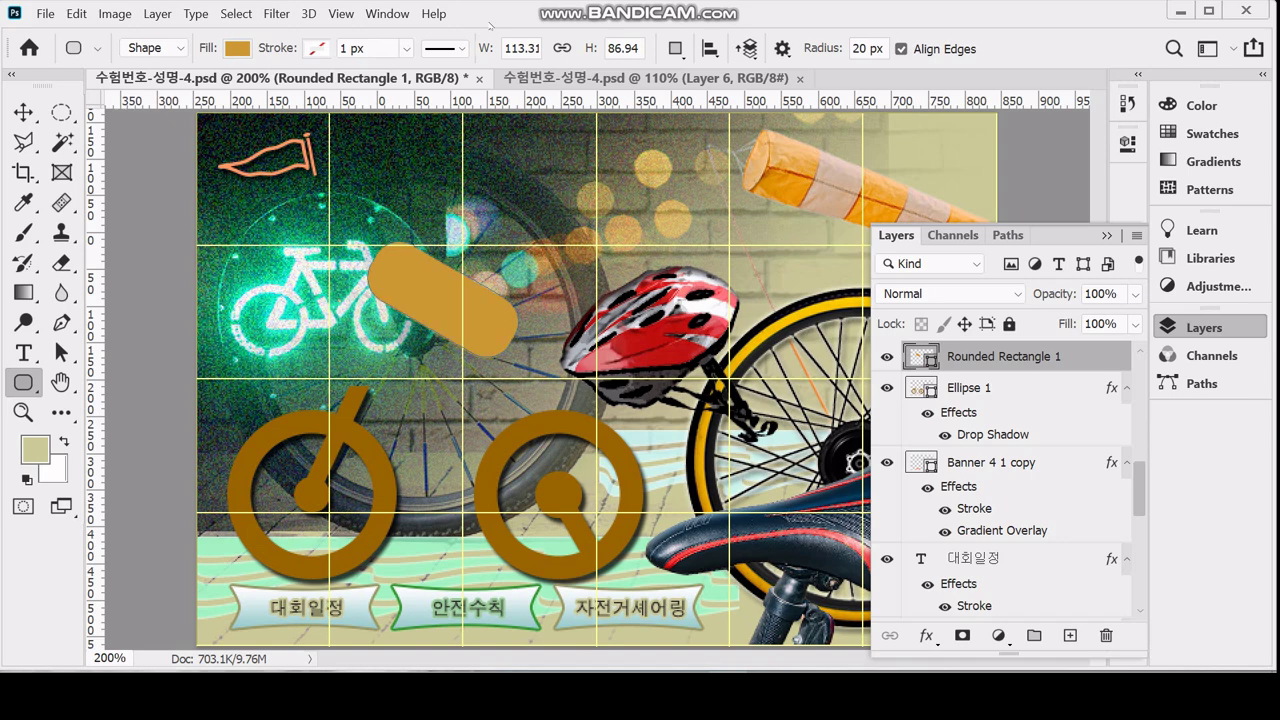
Add a 72 × 22 px rounded rectangle to the same shape layer using Combine Shapes and position it at X 79 px, Y 178 px as the forearm
{"action": "left_click", "coordinate": [675, 48]}
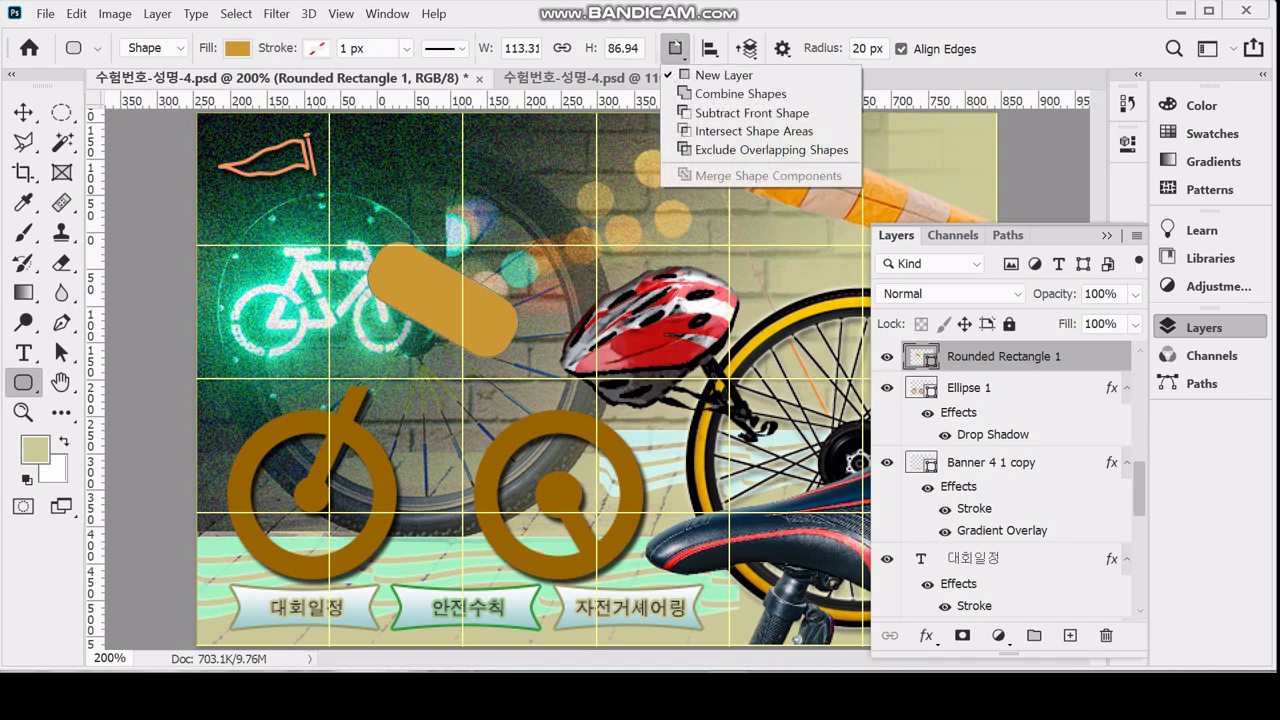
{"action": "left_click", "coordinate": [689, 93]}
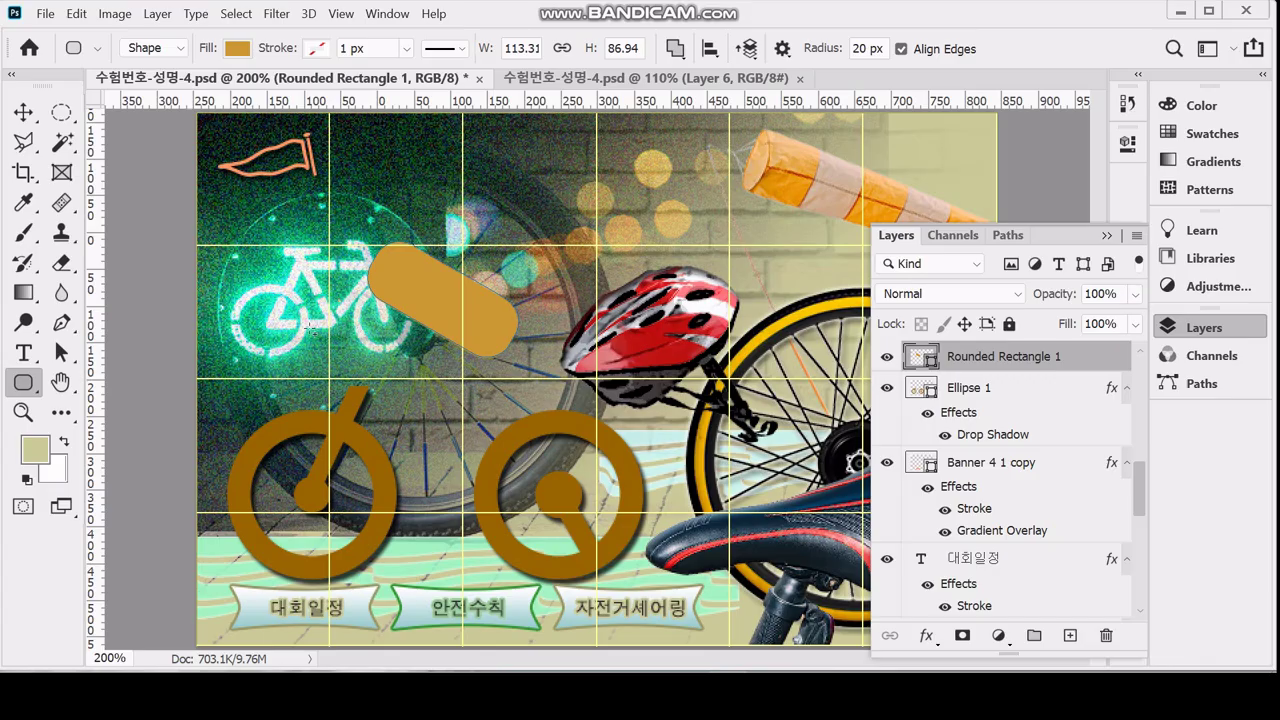
{"action": "left_click", "coordinate": [292, 331]}
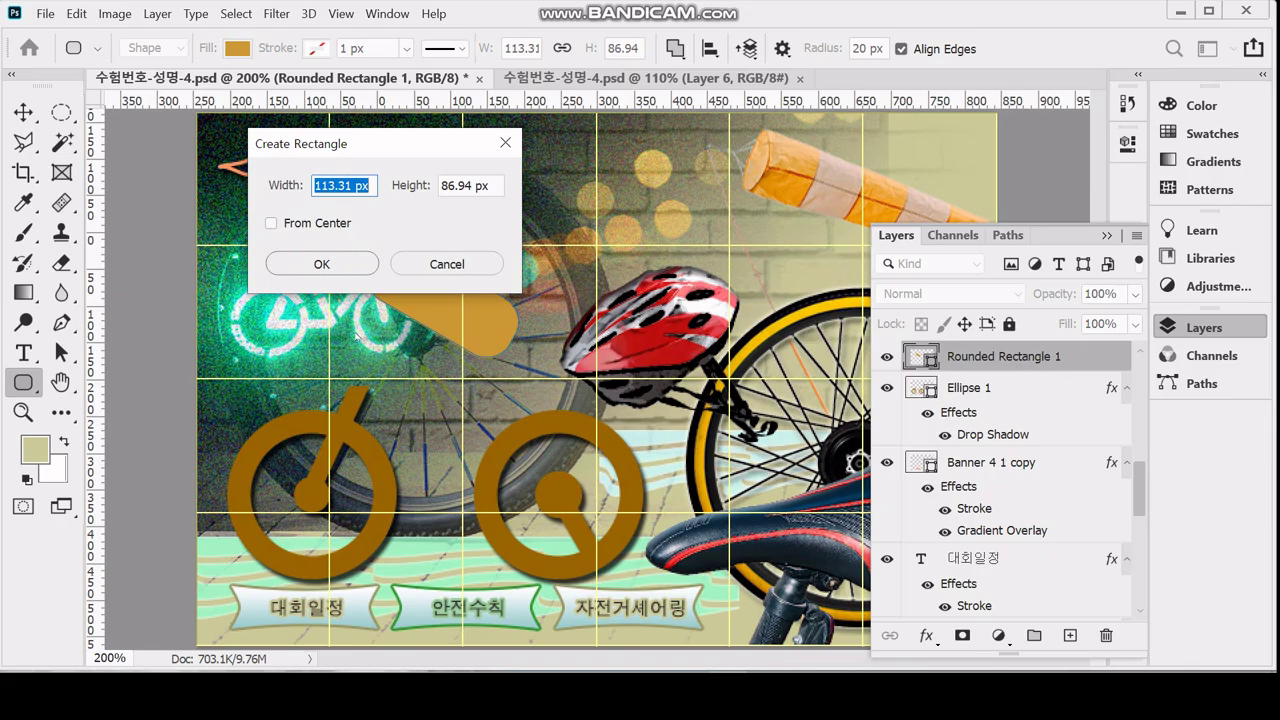
{"action": "type", "text": "72"}
{"action": "key", "text": "Tab"}
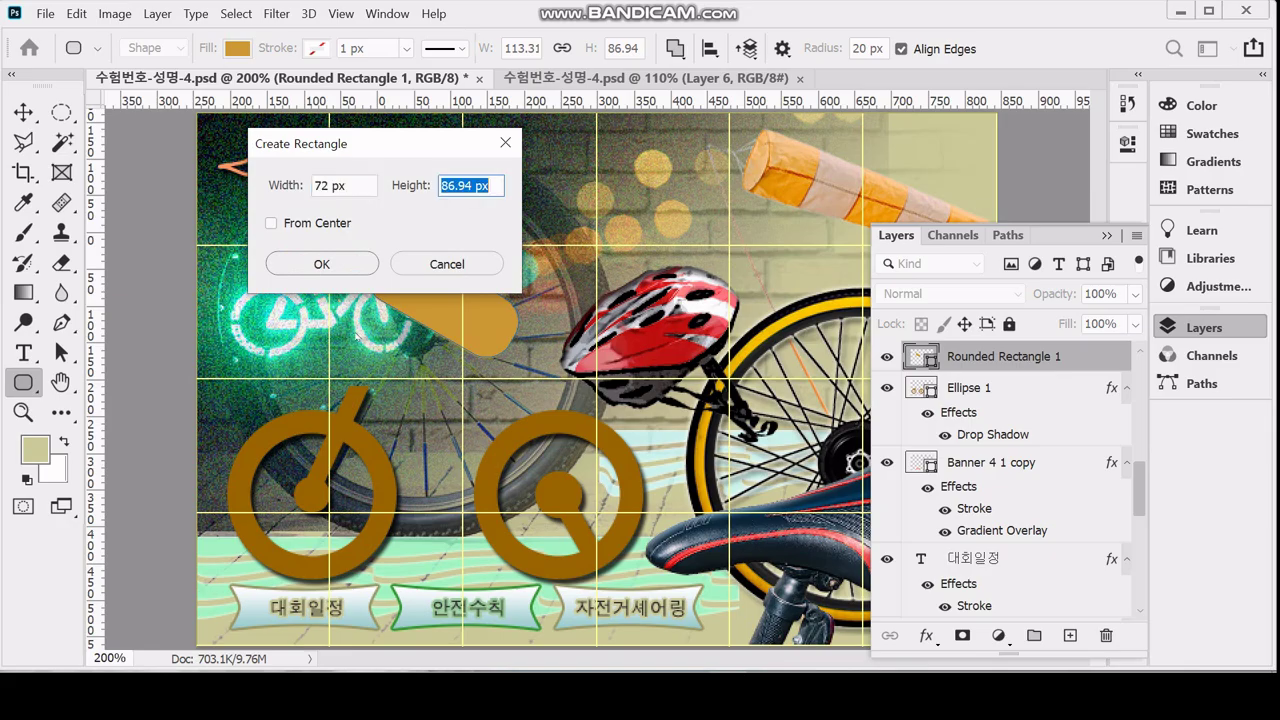
{"action": "type", "text": "22"}
{"action": "key", "text": "Return"}
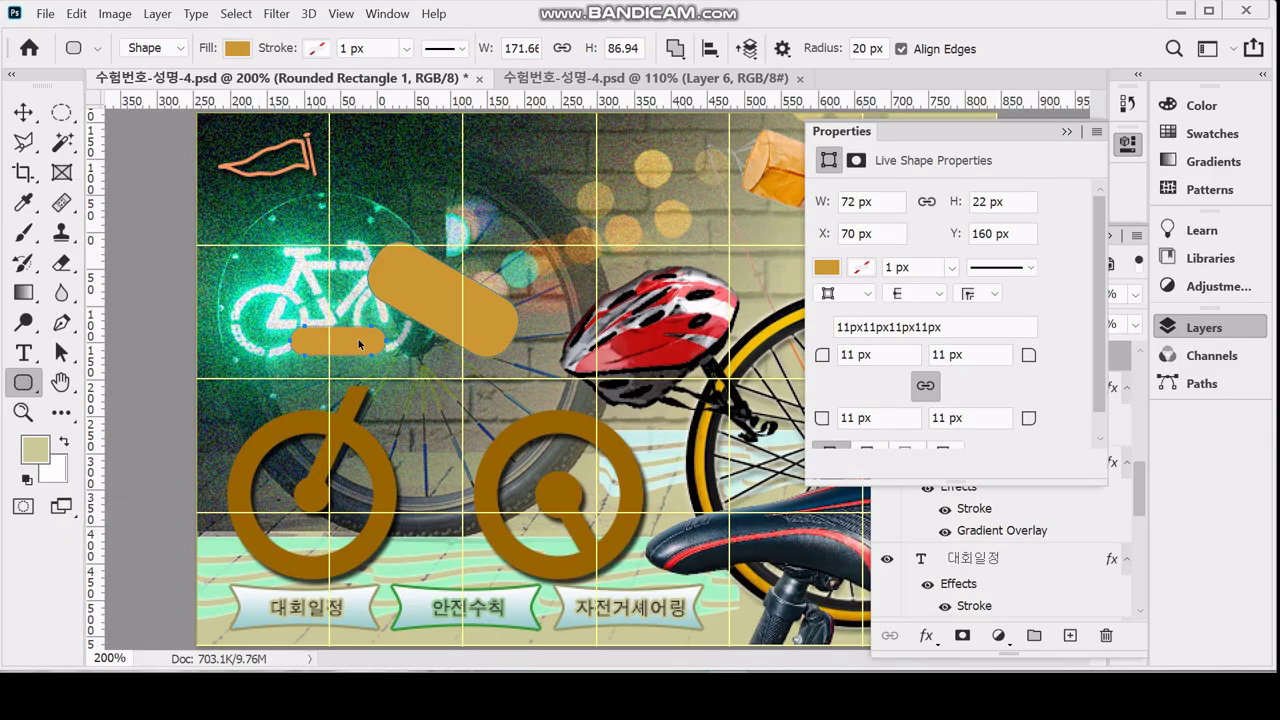
{"action": "left_click_drag", "start_coordinate": [375, 368], "coordinate": [384, 364]}
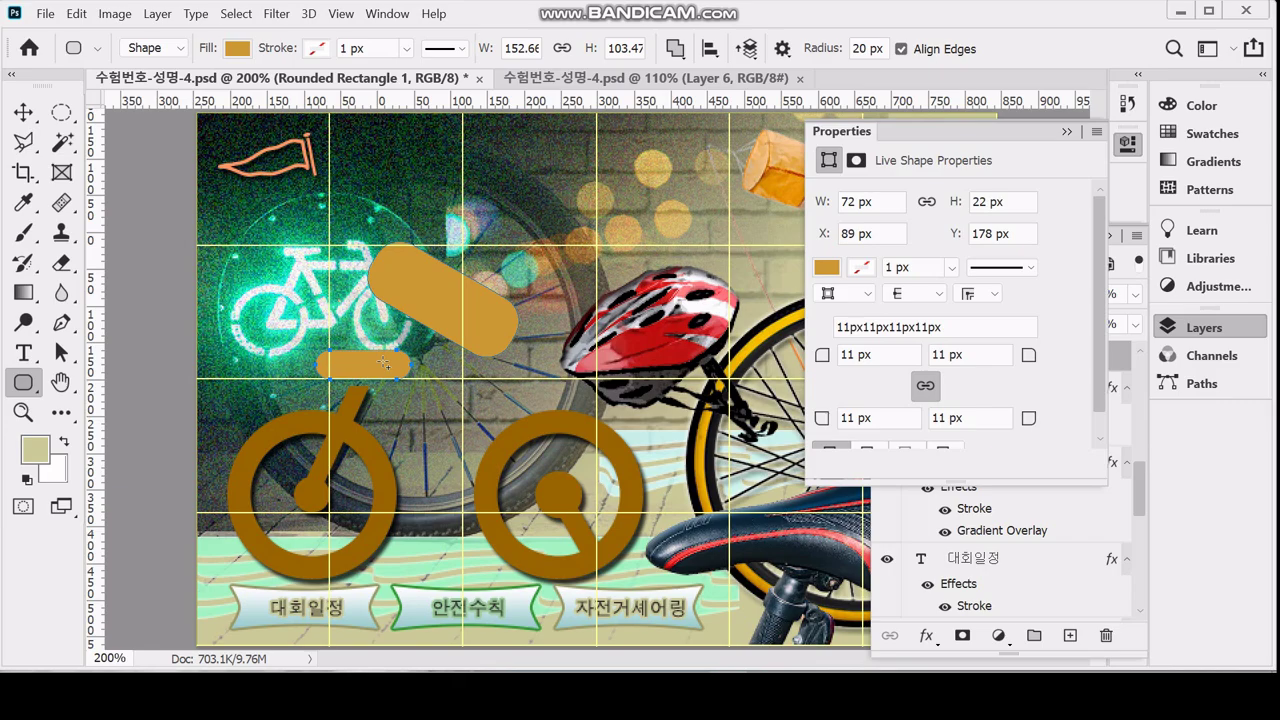
{"action": "key", "text": "shift+Left"}
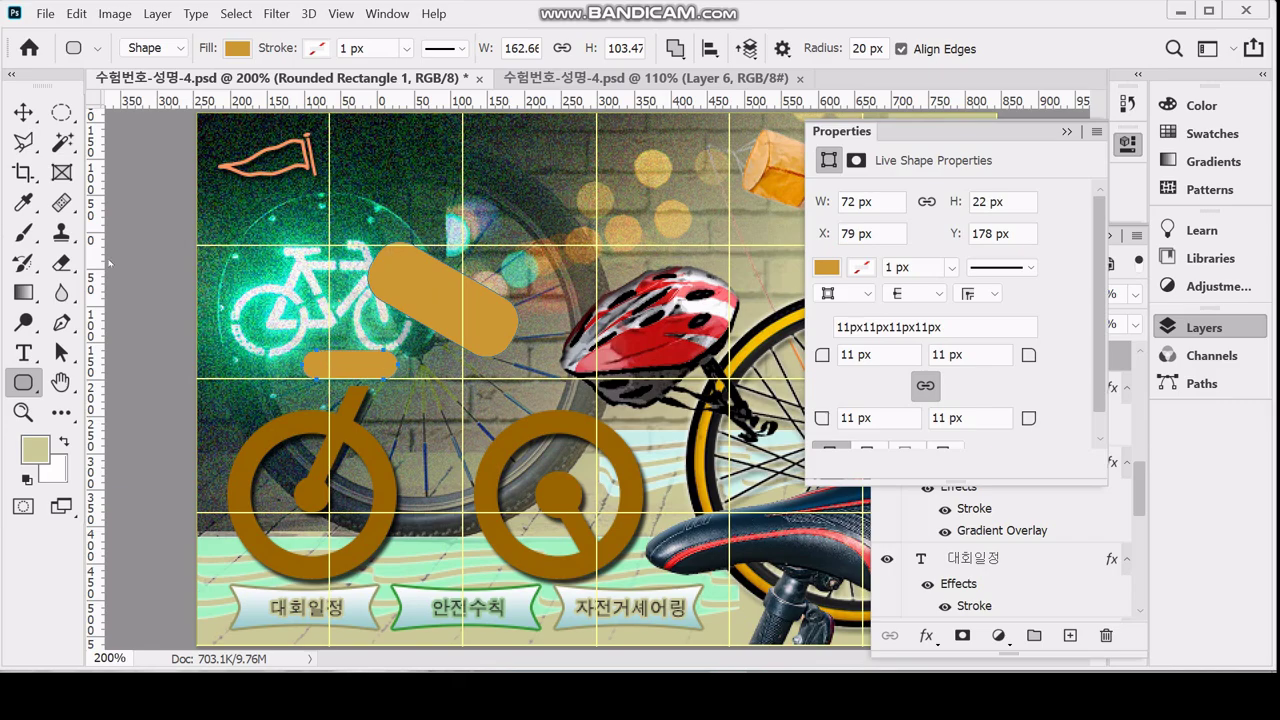
Duplicate the forearm rounded rectangle within the same shape layer, placing the copy just above the original
{"action": "left_click", "coordinate": [61, 352]}
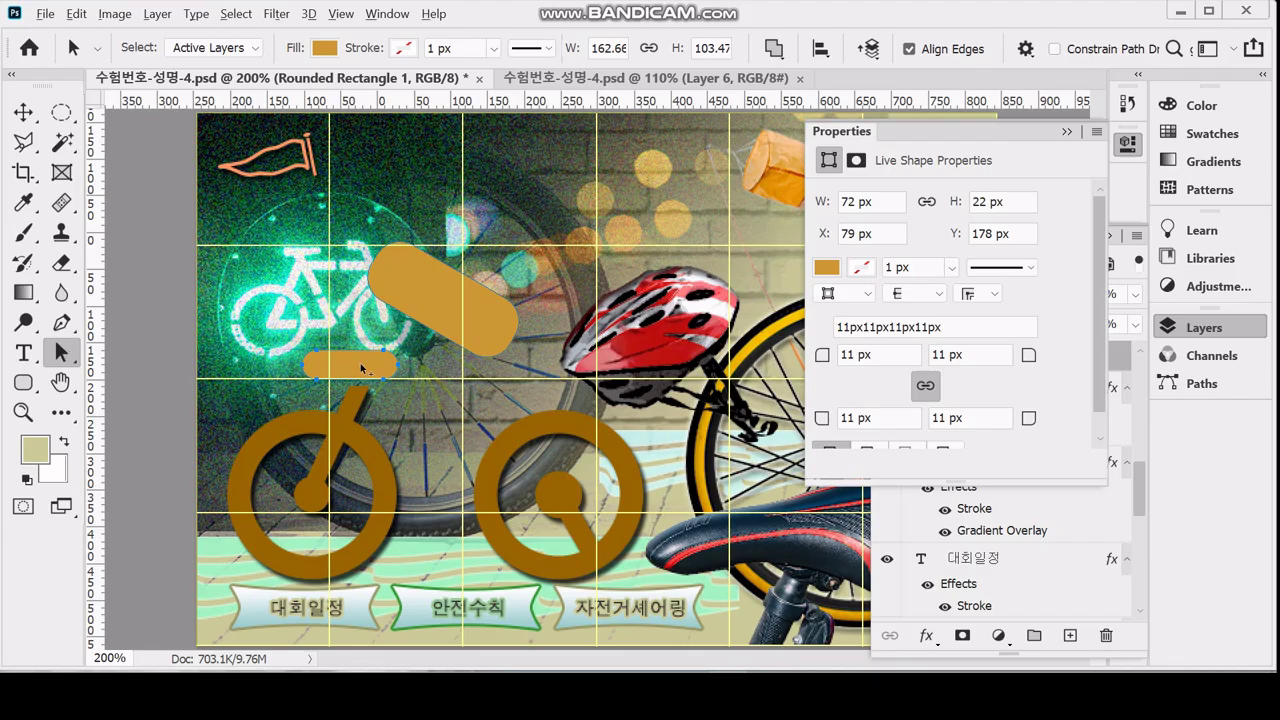
{"action": "left_click_drag", "start_coordinate": [361, 366], "coordinate": [364, 331]}
{"action": "left_click", "coordinate": [1130, 145]}
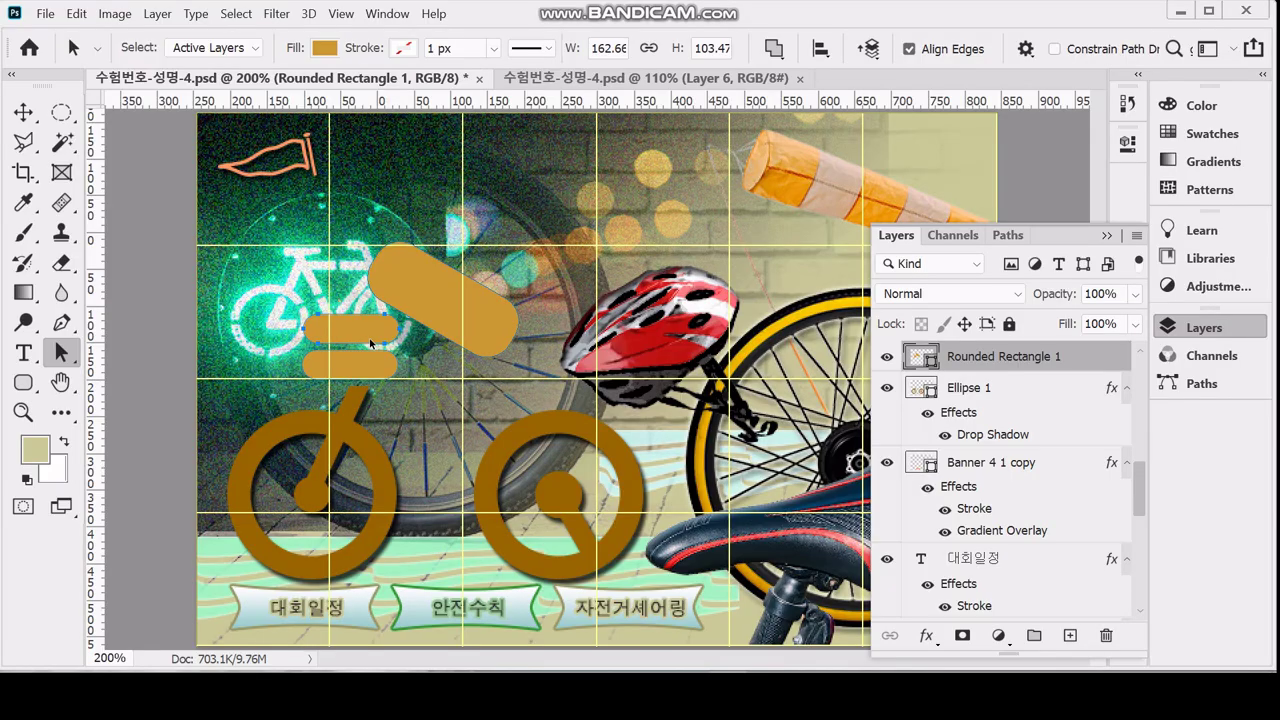
Rotate the duplicated rounded rectangle by -70° and move it to connect the forearm's end with the large body shape
{"action": "key", "text": "ctrl+t"}
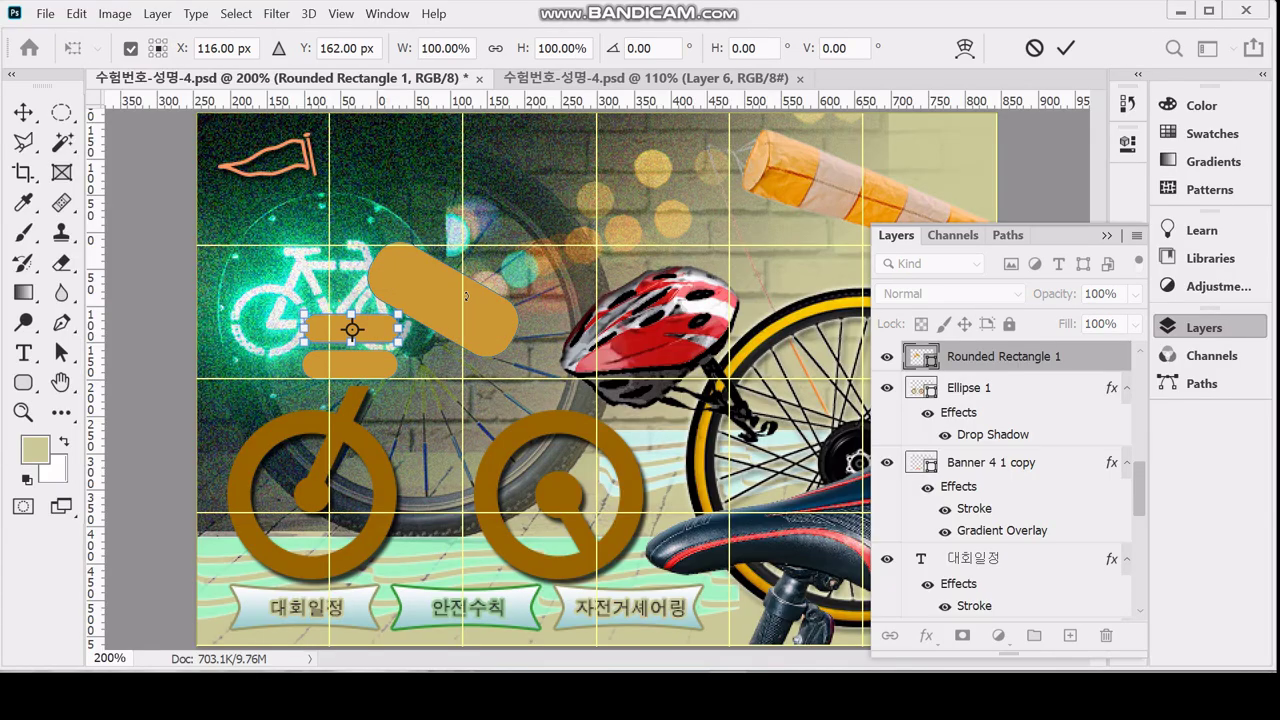
{"action": "left_click", "coordinate": [640, 48]}
{"action": "type", "text": "-70"}
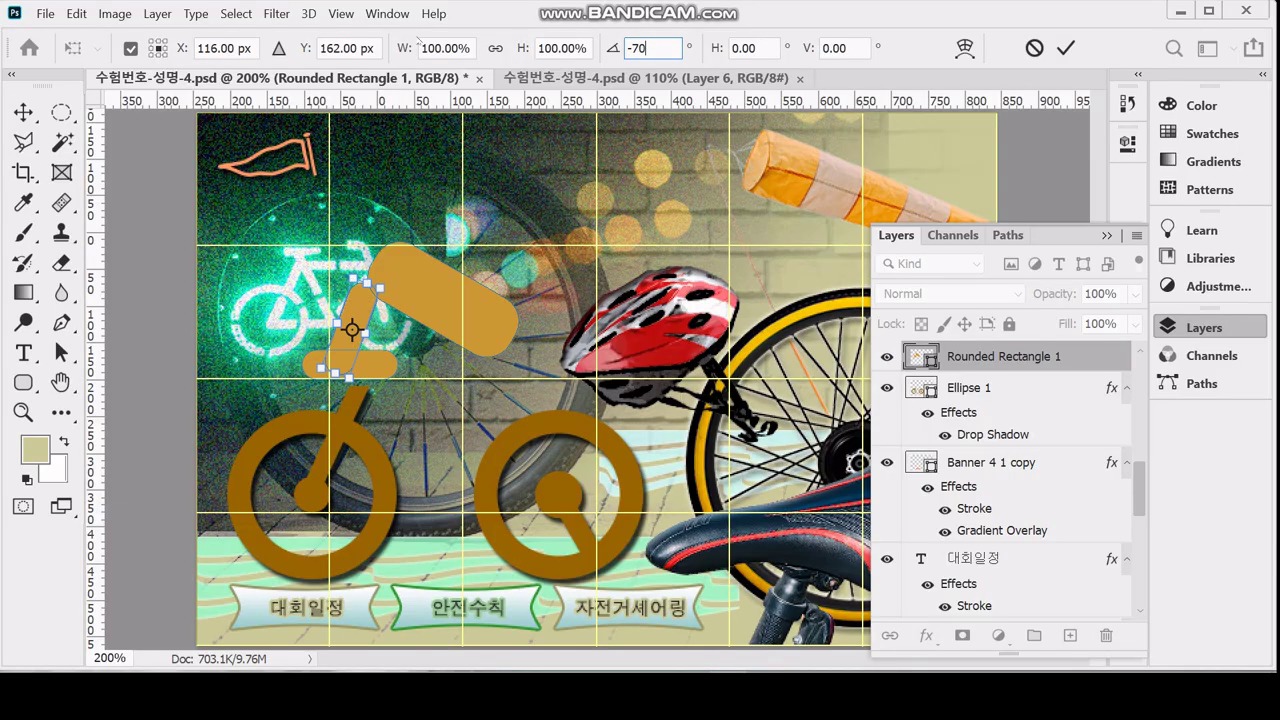
{"action": "key", "text": "Return"}
{"action": "left_click_drag", "start_coordinate": [360, 312], "coordinate": [406, 302]}
{"action": "key", "text": "Return"}
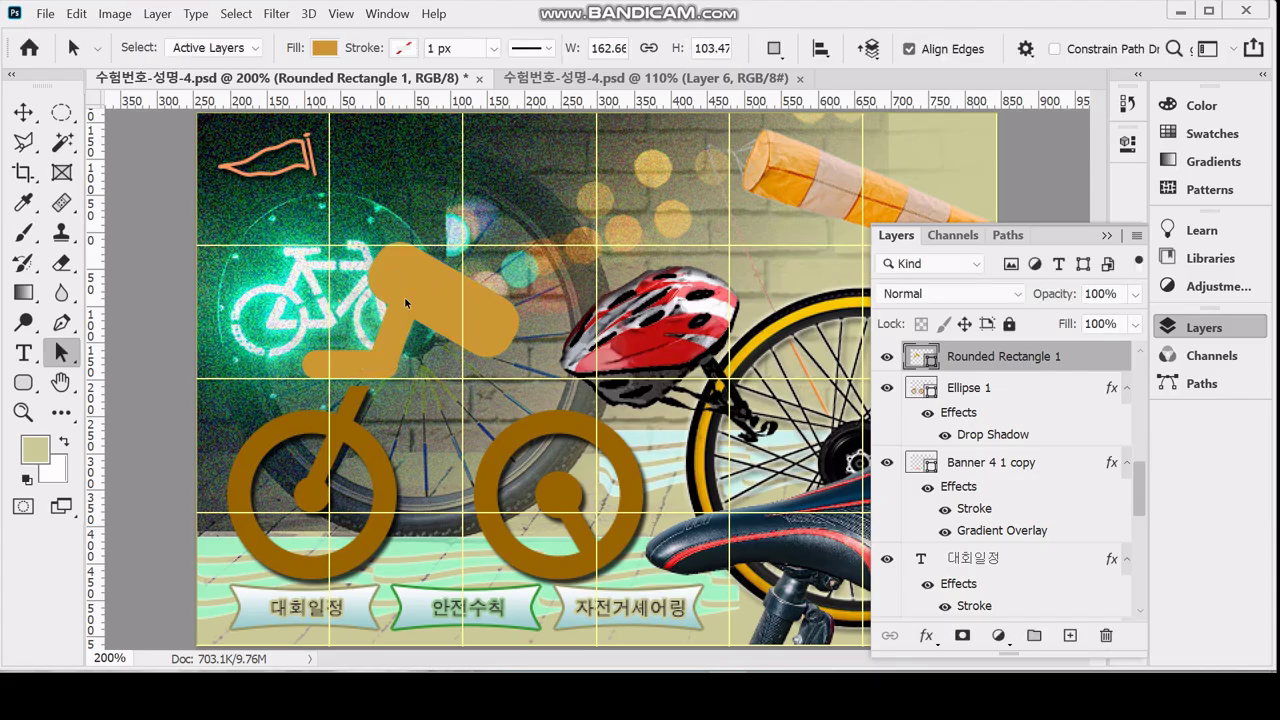
Move the large rounded rectangle onto the upper arm's top end and set its path operation to Combine Shapes
{"action": "left_click_drag", "start_coordinate": [405, 302], "coordinate": [426, 331]}
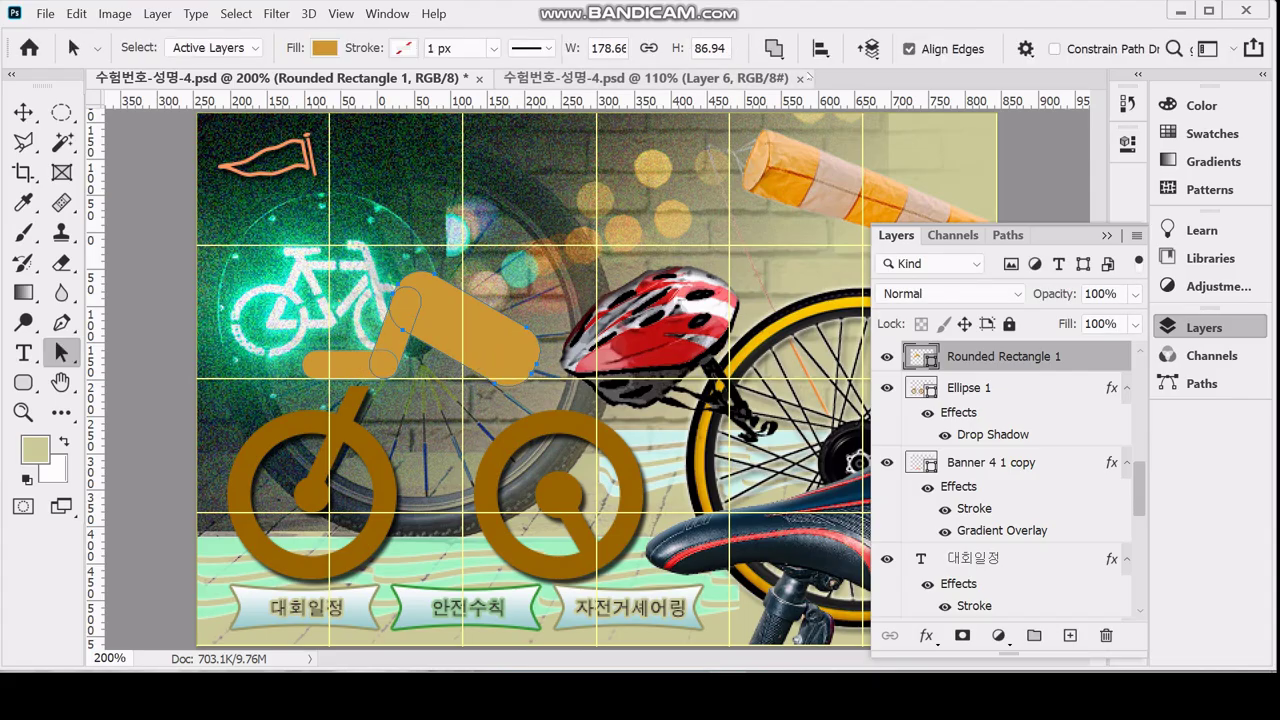
{"action": "left_click", "coordinate": [773, 48]}
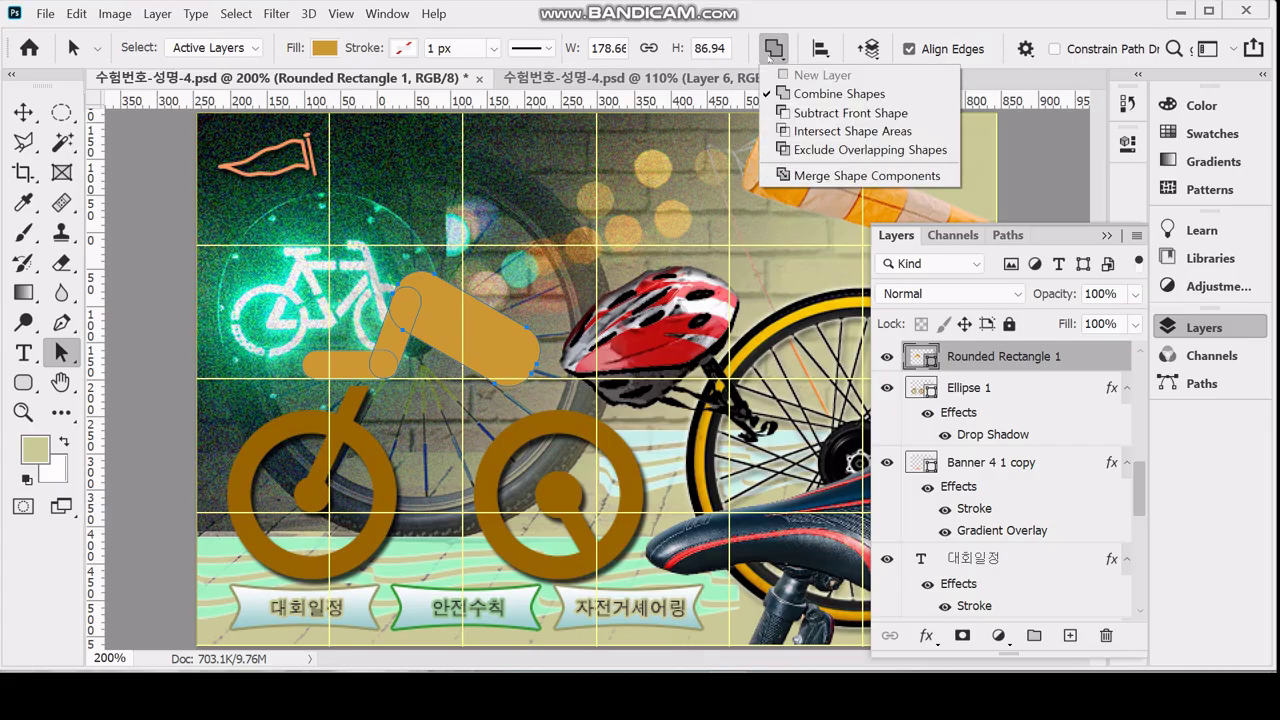
{"action": "left_click", "coordinate": [800, 94]}
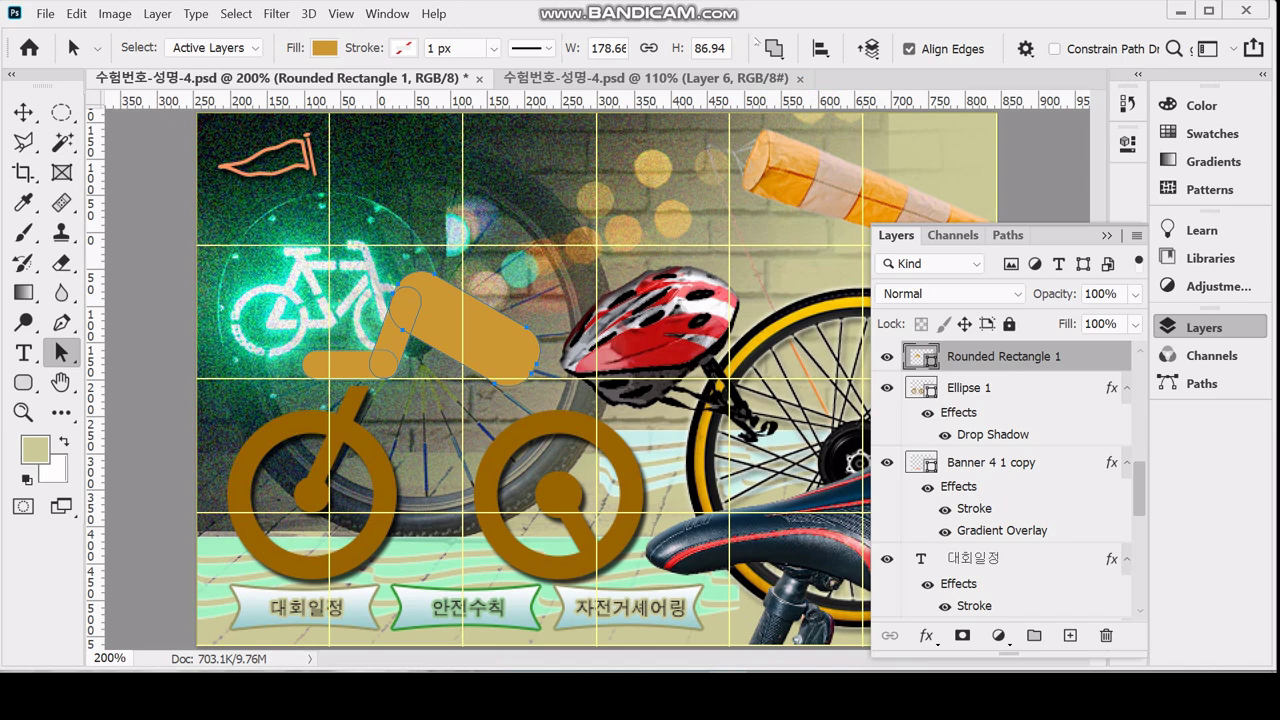
{"action": "key", "text": "ctrl+z"}
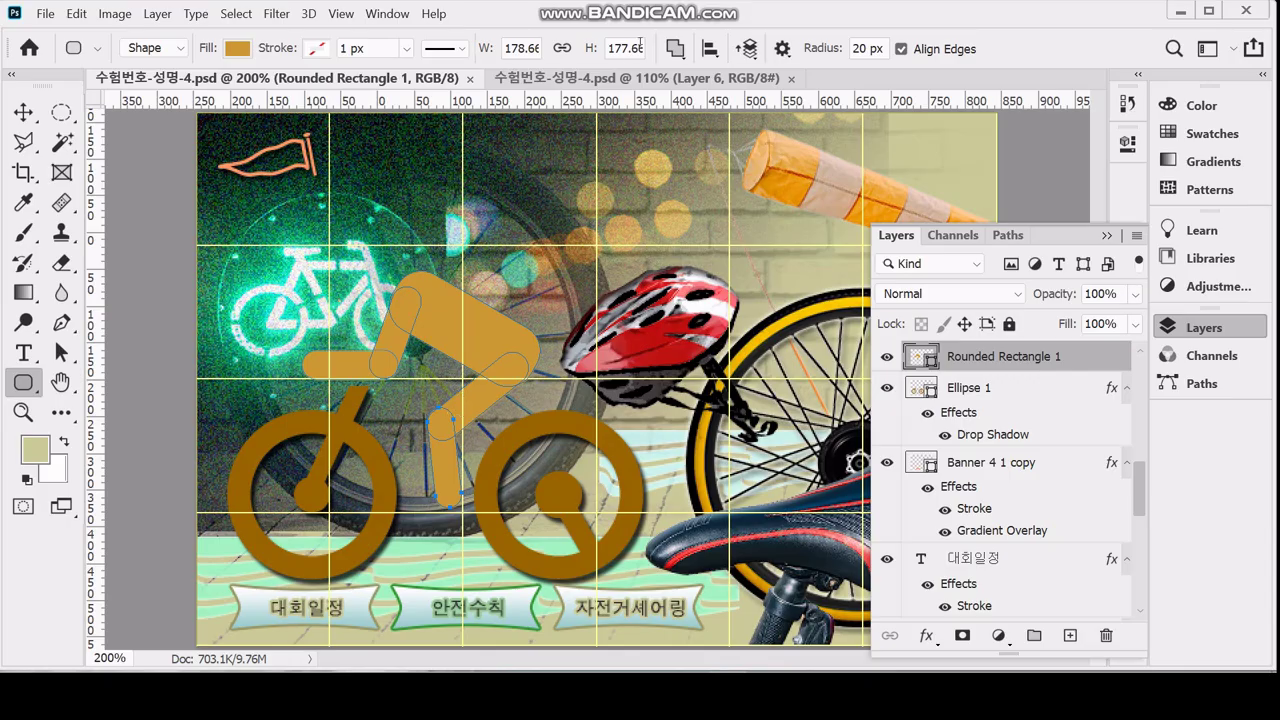
Merge the shape components of the cyclist's arms, body and leg into a single outline
{"action": "left_click", "coordinate": [675, 48]}
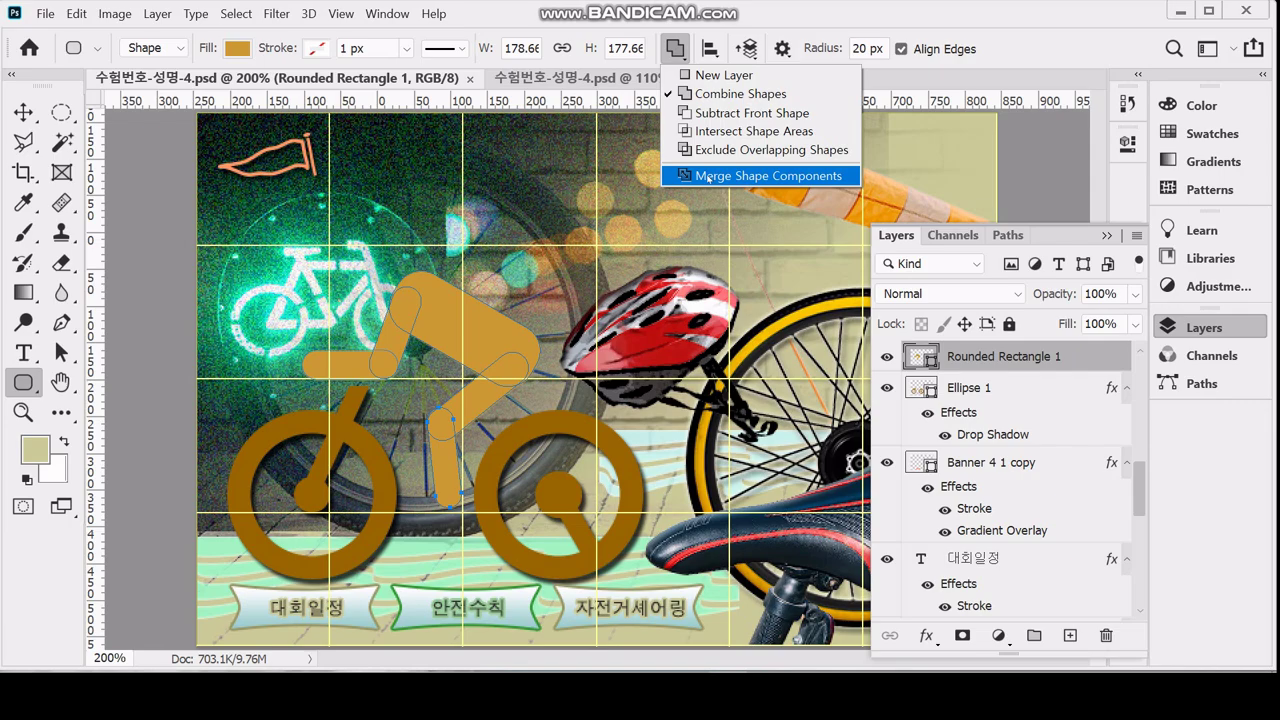
{"action": "left_click", "coordinate": [698, 176]}
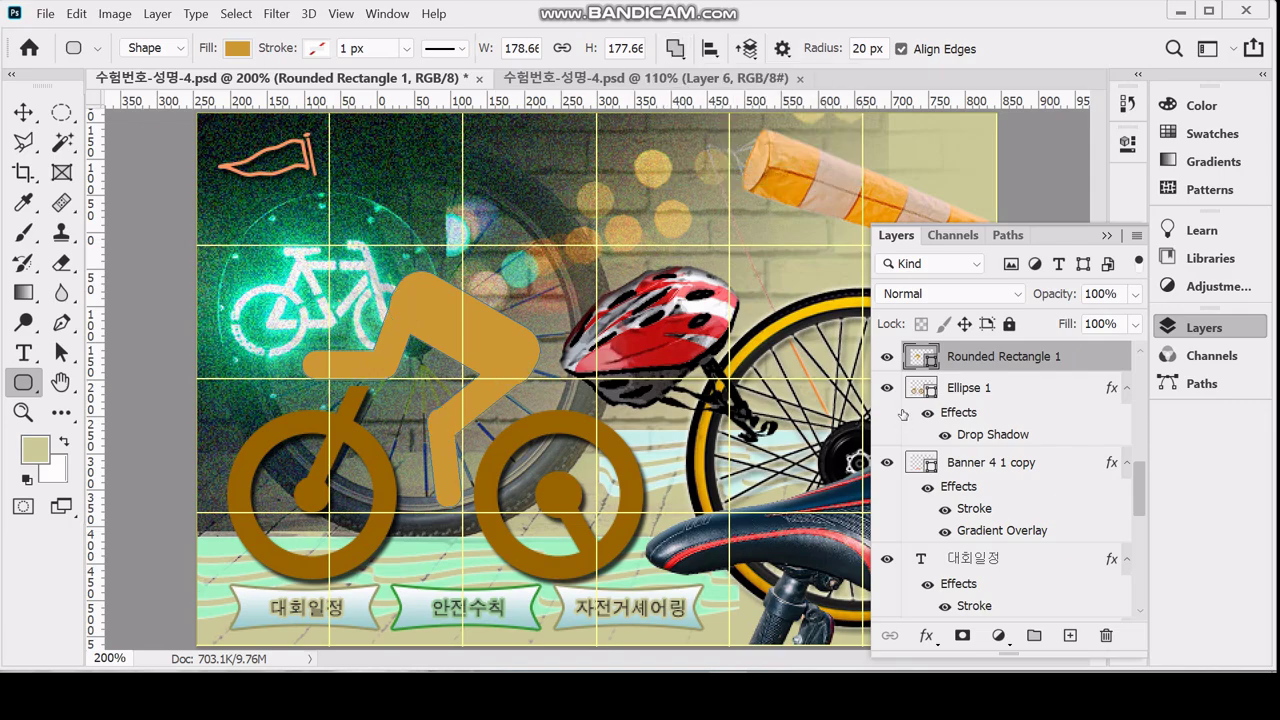
Add a drop shadow with a distance of 5 px and a size of 3 px to the cyclist body layer and save the document
{"action": "left_click", "coordinate": [926, 635]}
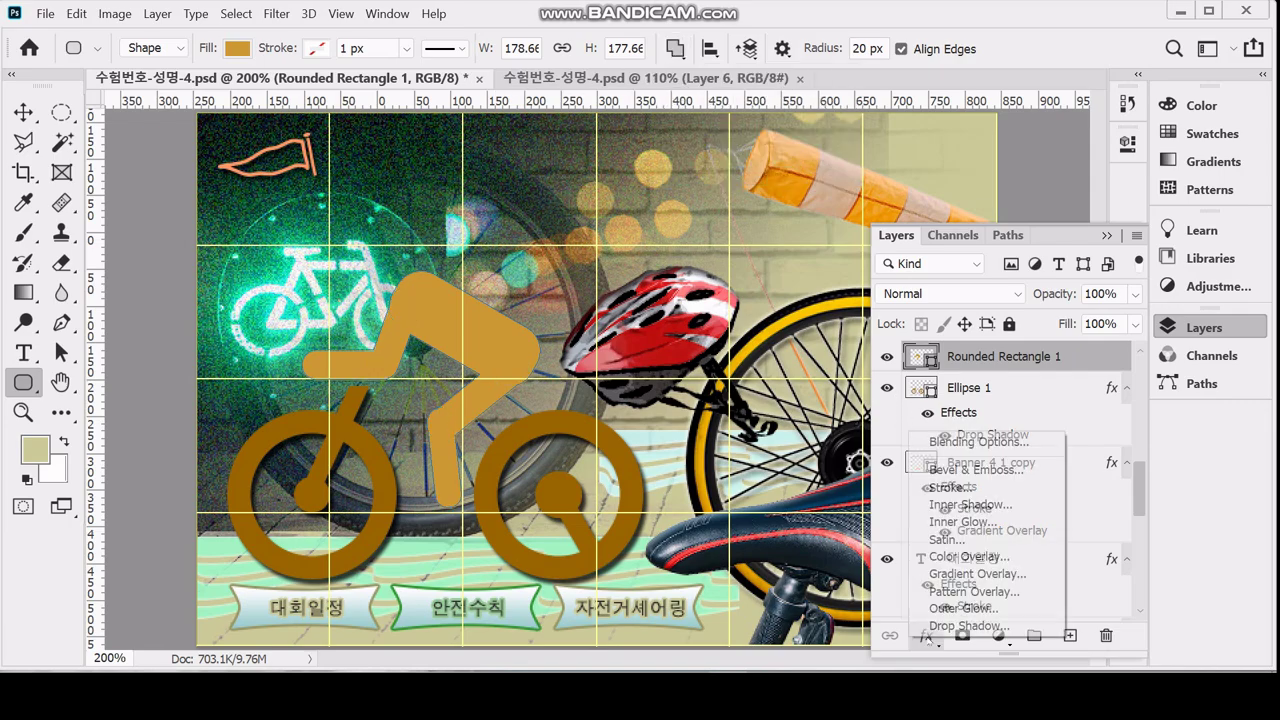
{"action": "left_click", "coordinate": [945, 625]}
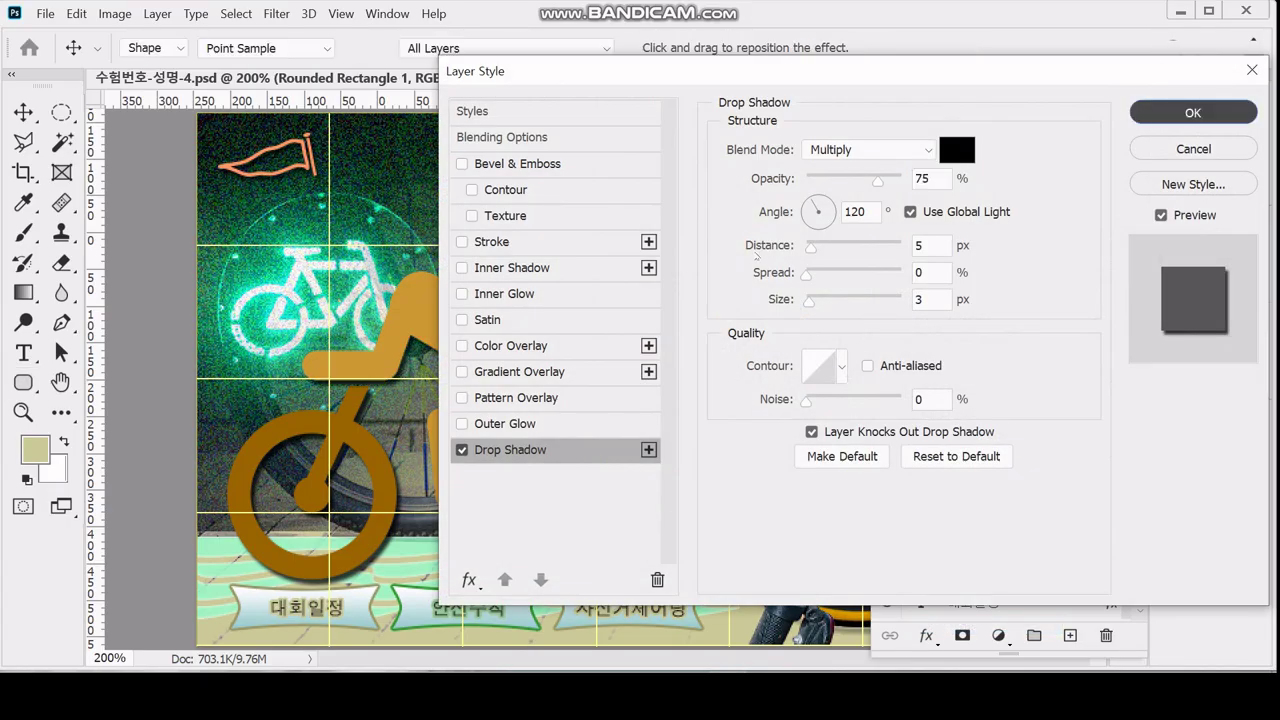
{"action": "key", "text": "Return"}
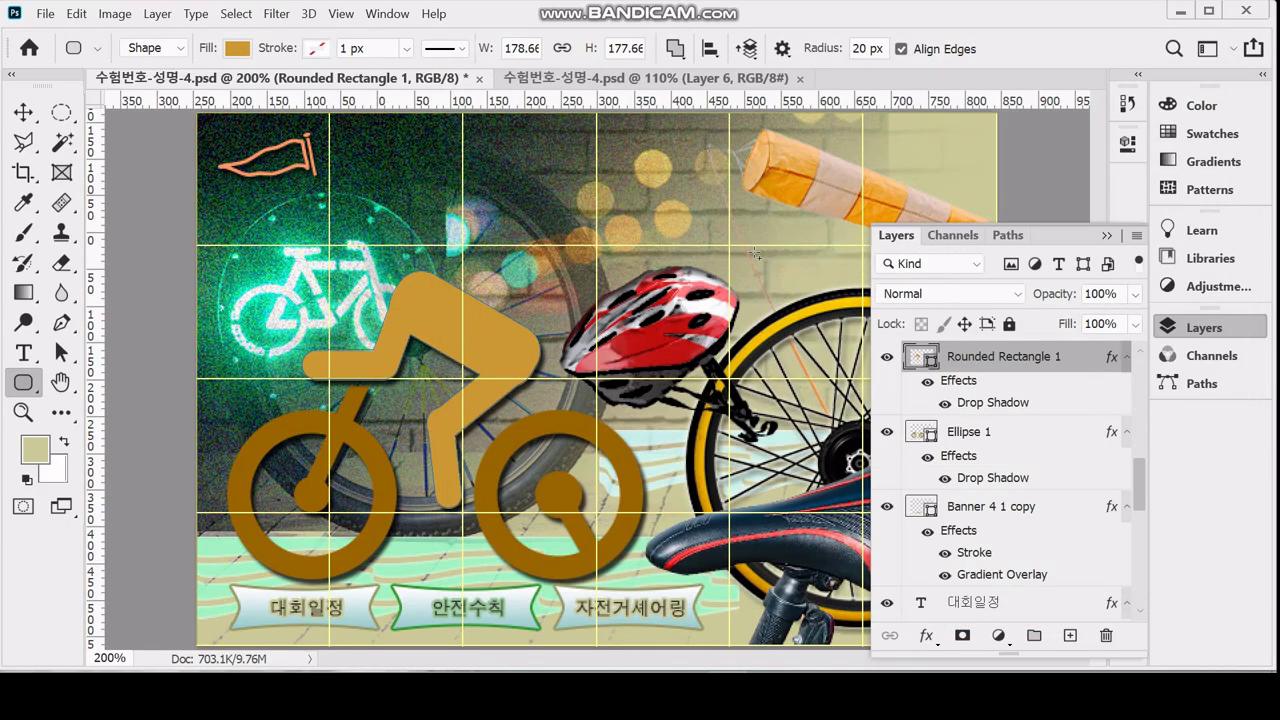
{"action": "key", "text": "ctrl+s"}
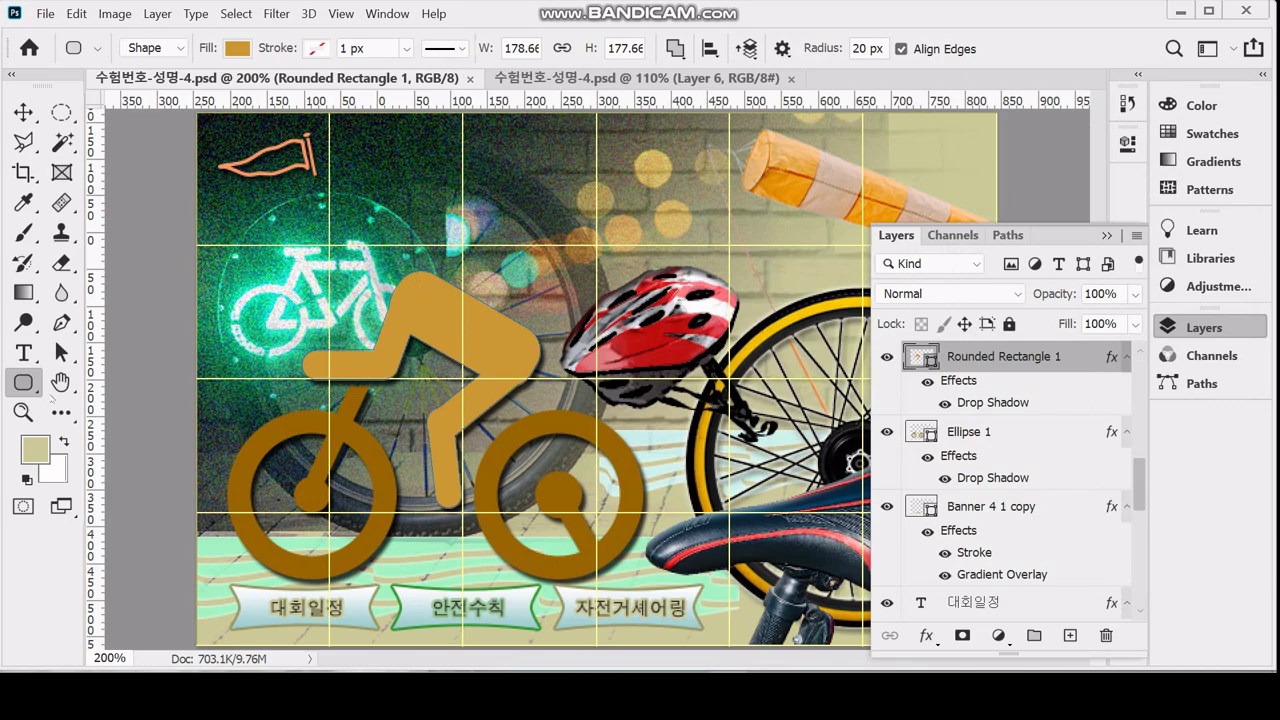
Check the cyclist's head in the reference document and create a 60 × 60 px ellipse on a new shape layer above the body
{"action": "right_click", "coordinate": [22, 383]}
{"action": "left_click", "coordinate": [545, 78]}
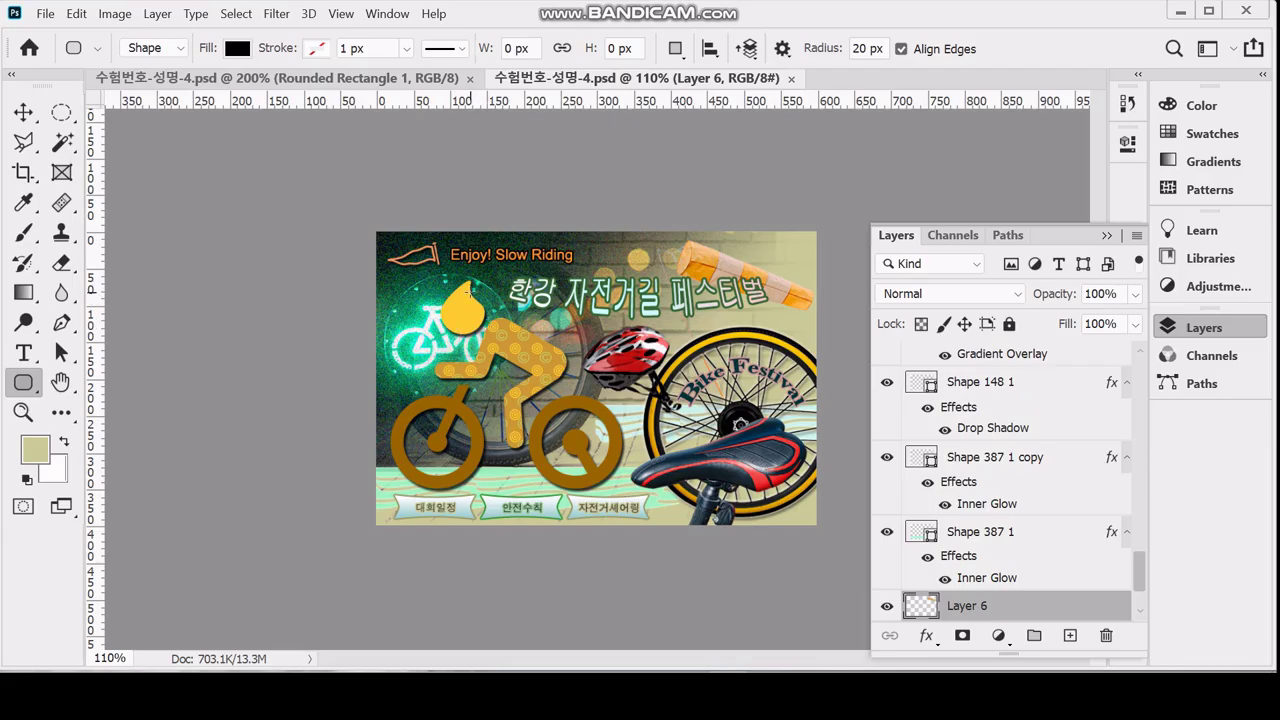
{"action": "left_click", "coordinate": [390, 78]}
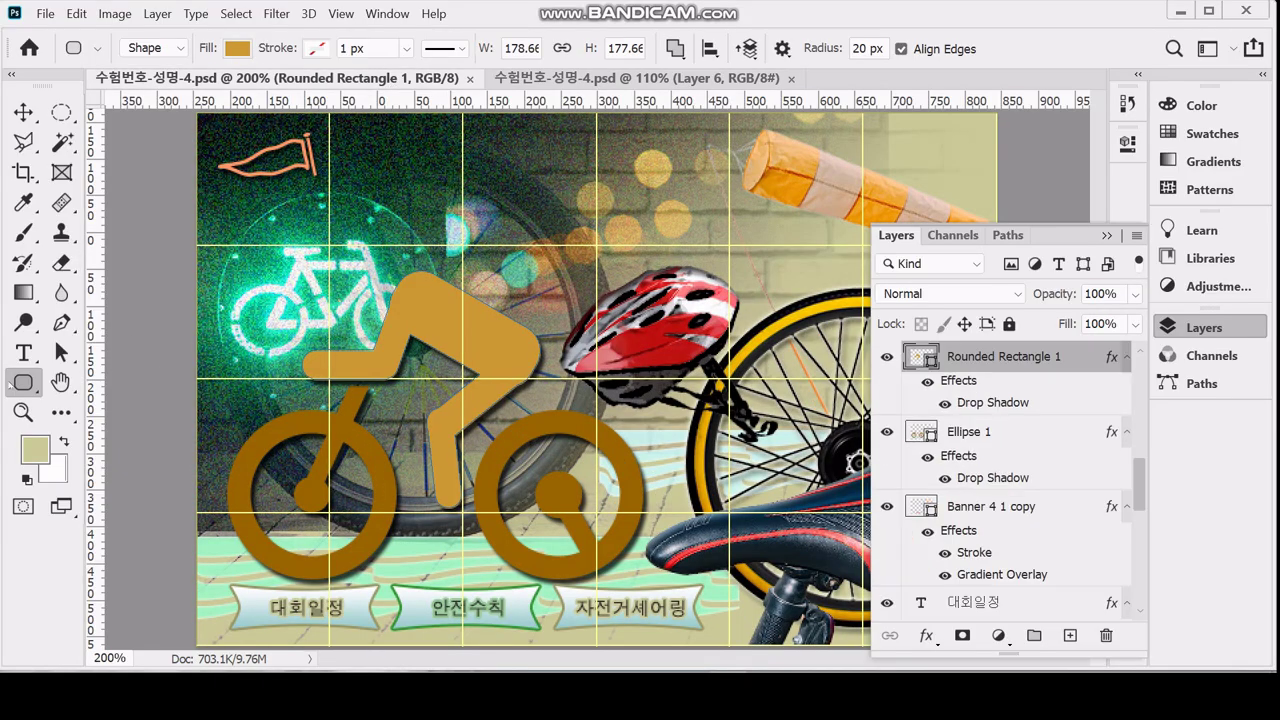
{"action": "right_click", "coordinate": [24, 382]}
{"action": "left_click", "coordinate": [114, 423]}
{"action": "left_click", "coordinate": [675, 48]}
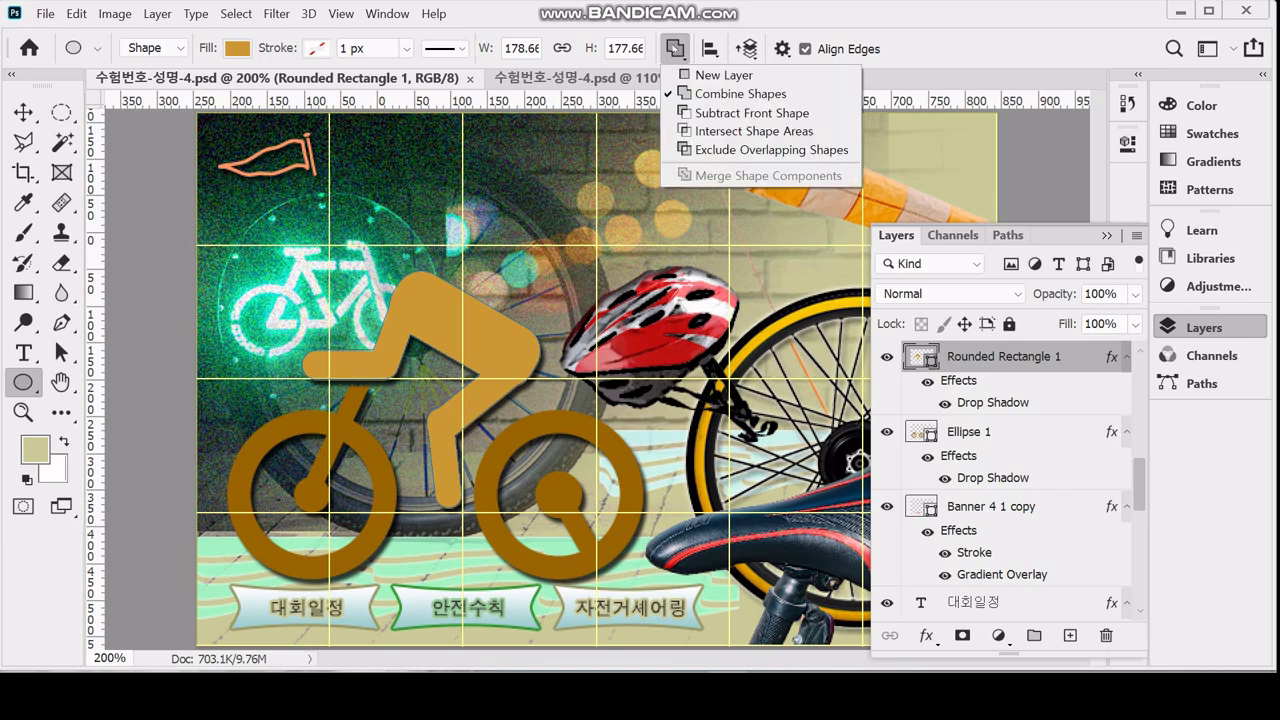
{"action": "left_click", "coordinate": [675, 75]}
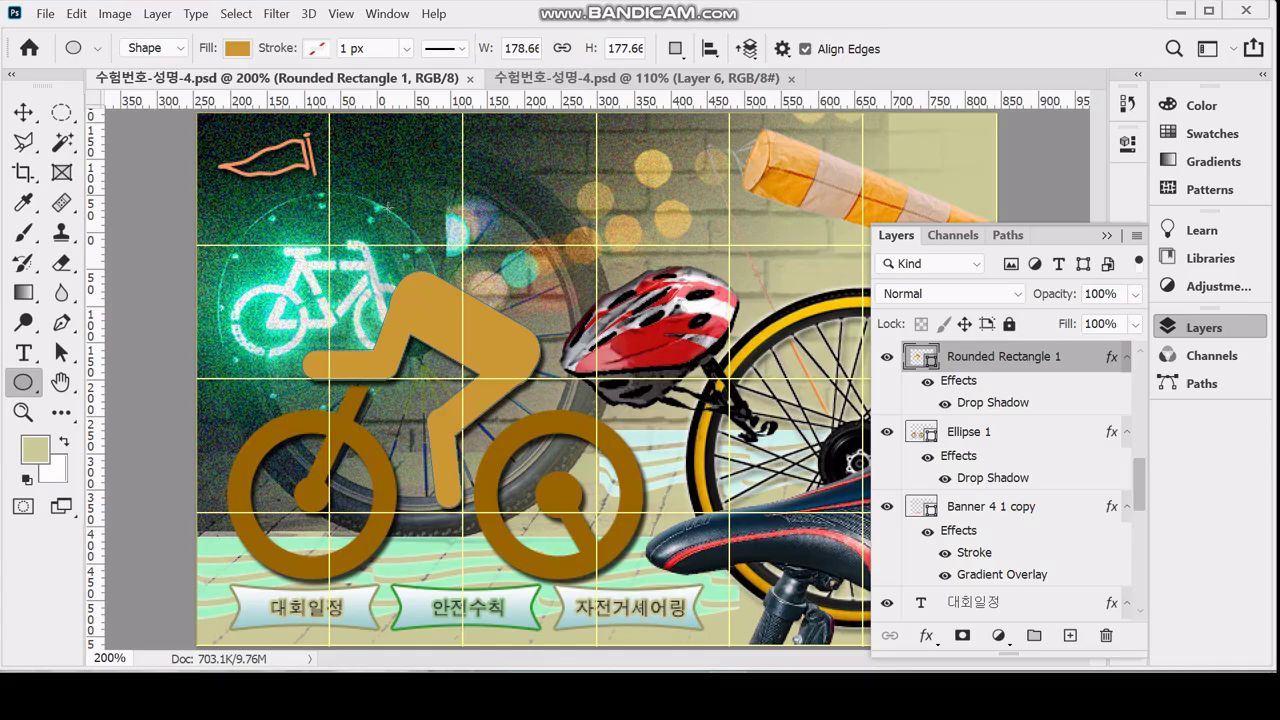
{"action": "left_click", "coordinate": [390, 206]}
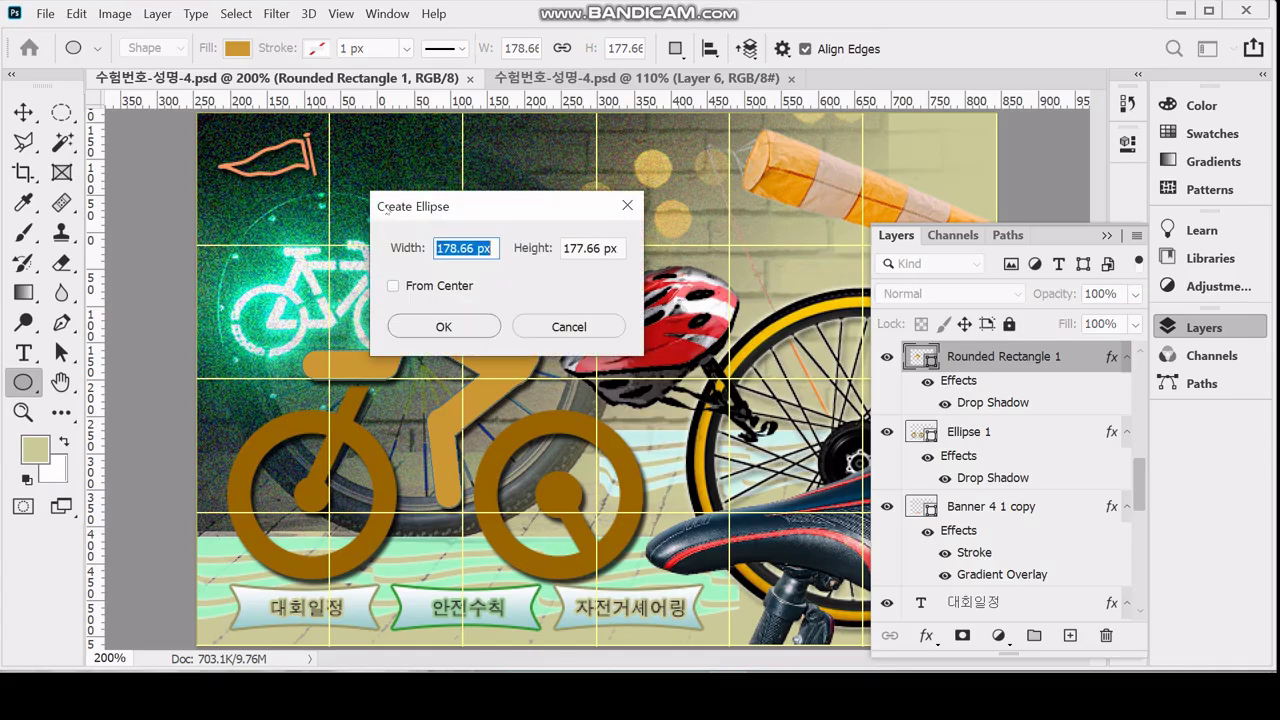
{"action": "type", "text": "60"}
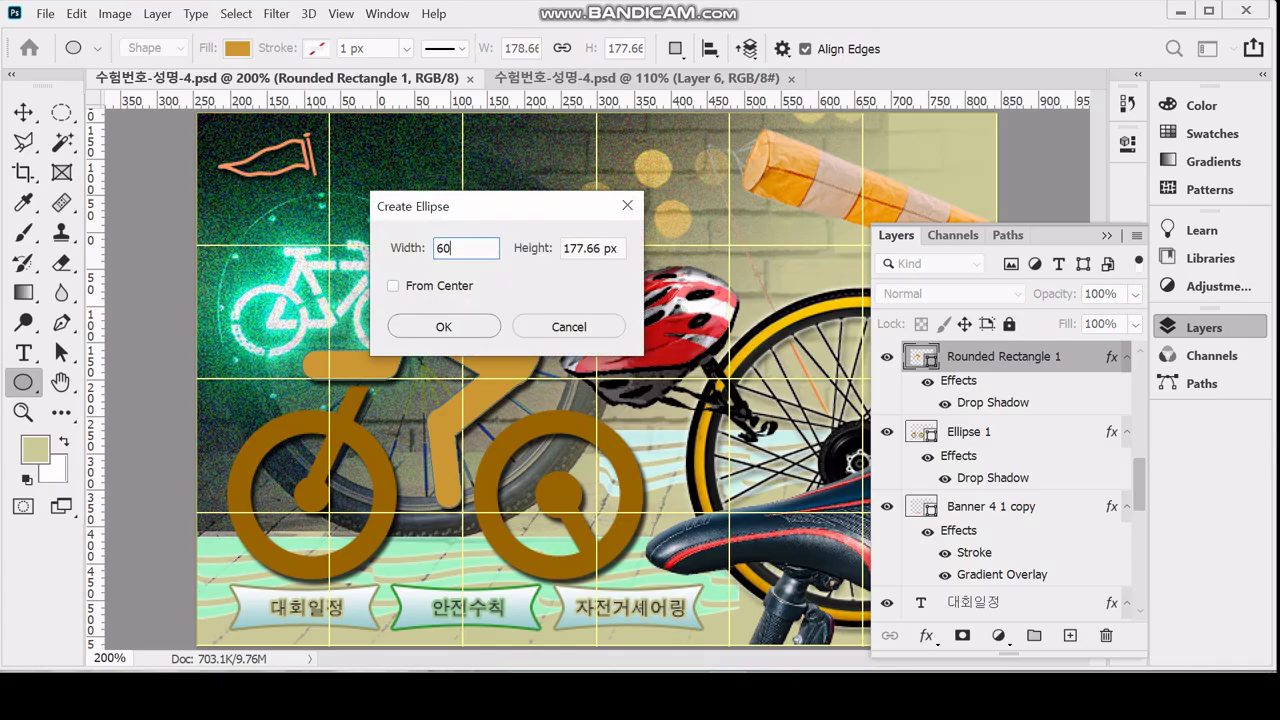
{"action": "key", "text": "Tab"}
{"action": "type", "text": "60"}
{"action": "key", "text": "Return"}
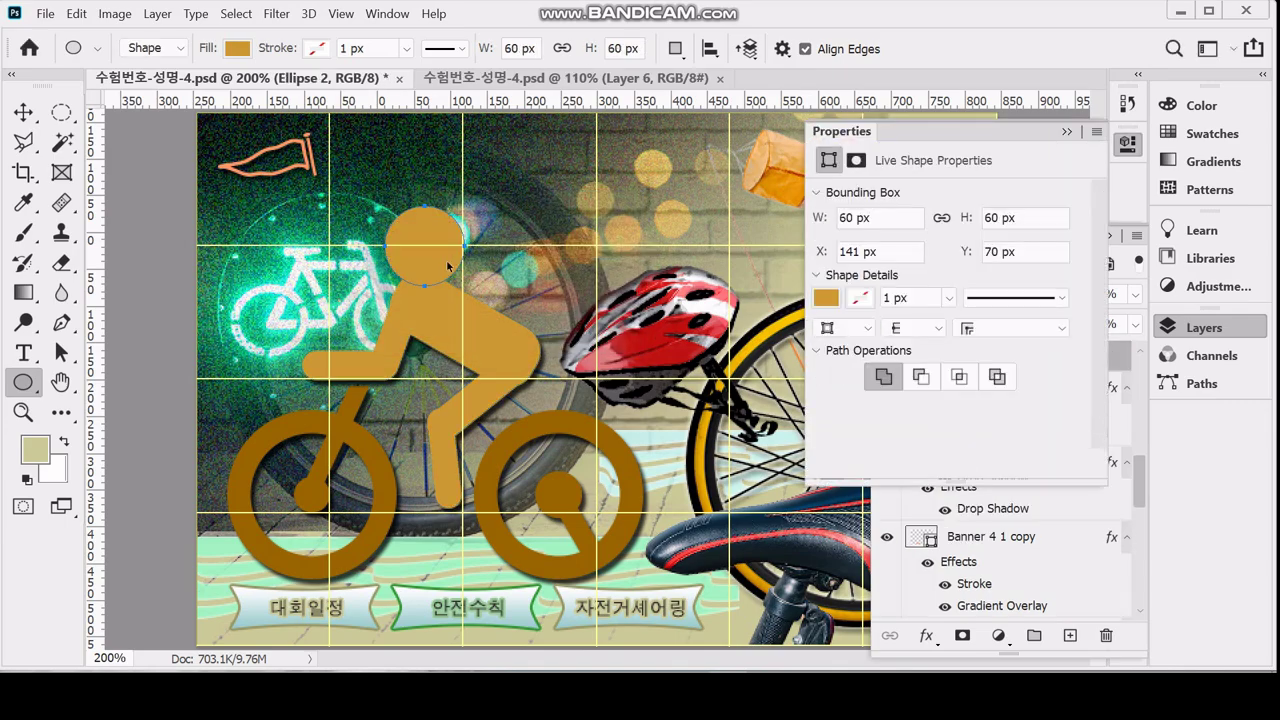
Position the circle as the cyclist's head beside the shoulder, at X 90 px and Y 77 px
{"action": "left_click_drag", "start_coordinate": [442, 263], "coordinate": [396, 262]}
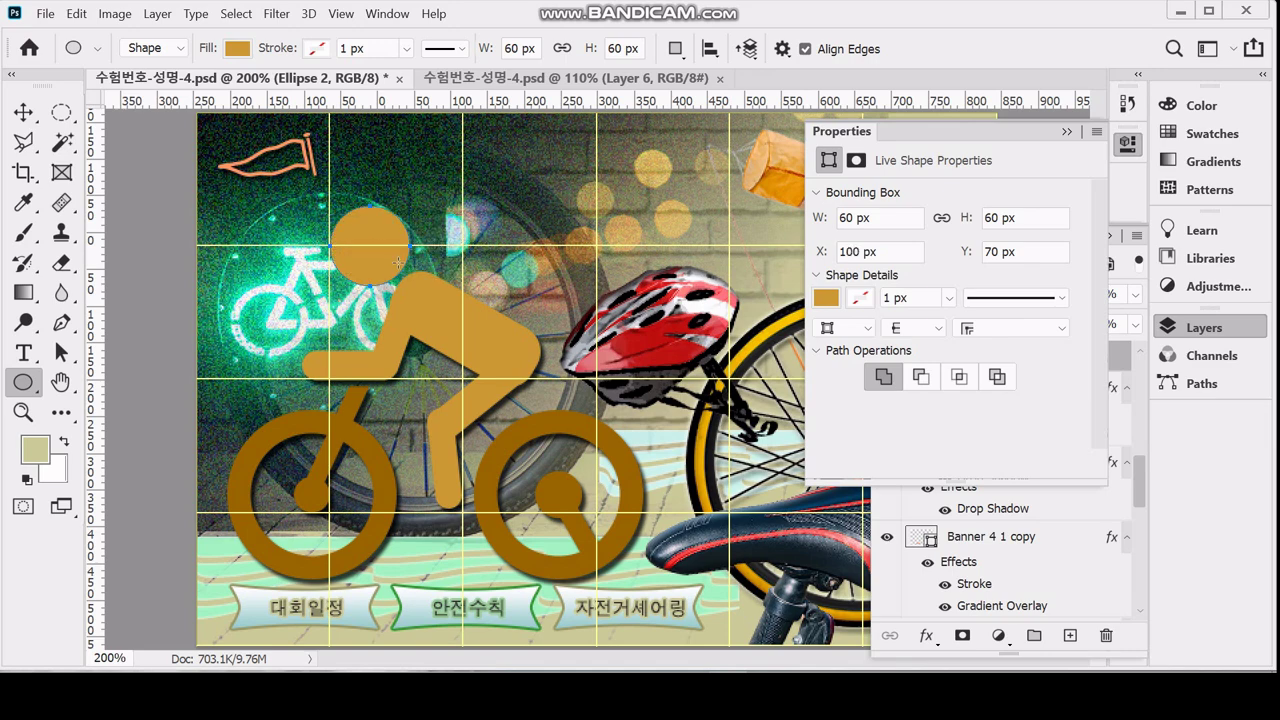
{"action": "left_click_drag", "start_coordinate": [375, 261], "coordinate": [355, 275]}
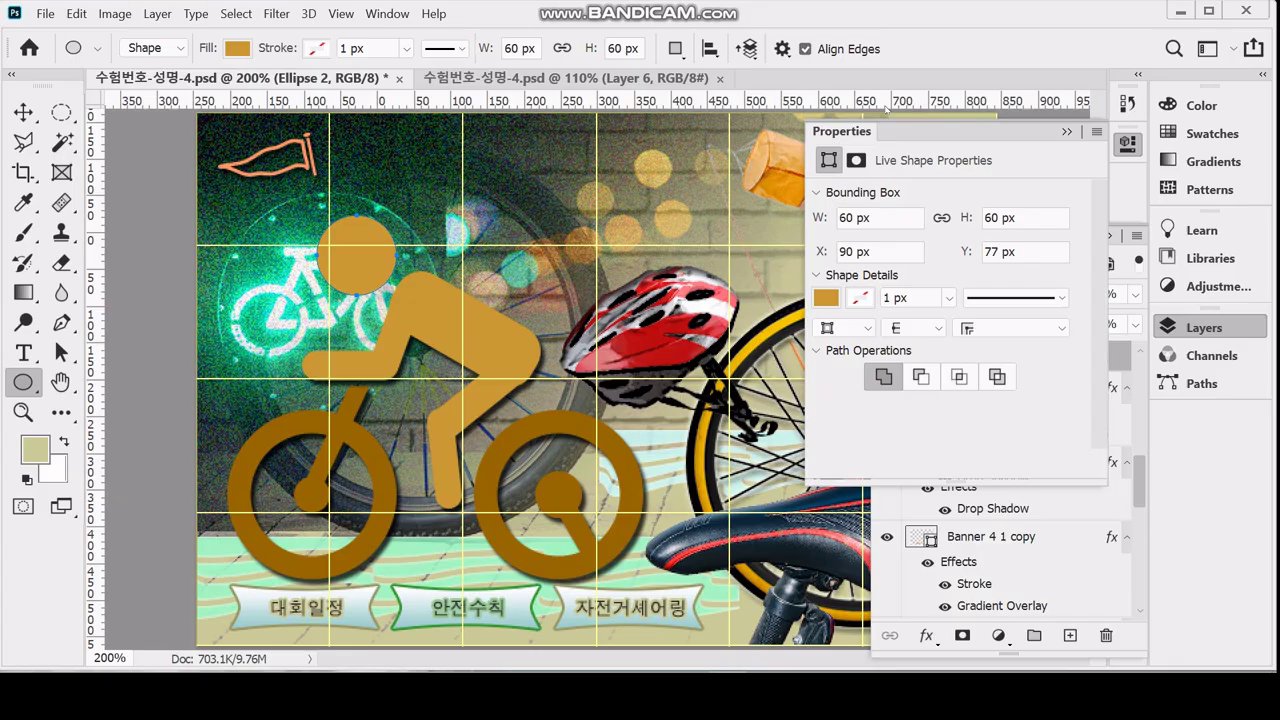
{"action": "left_click", "coordinate": [1127, 144]}
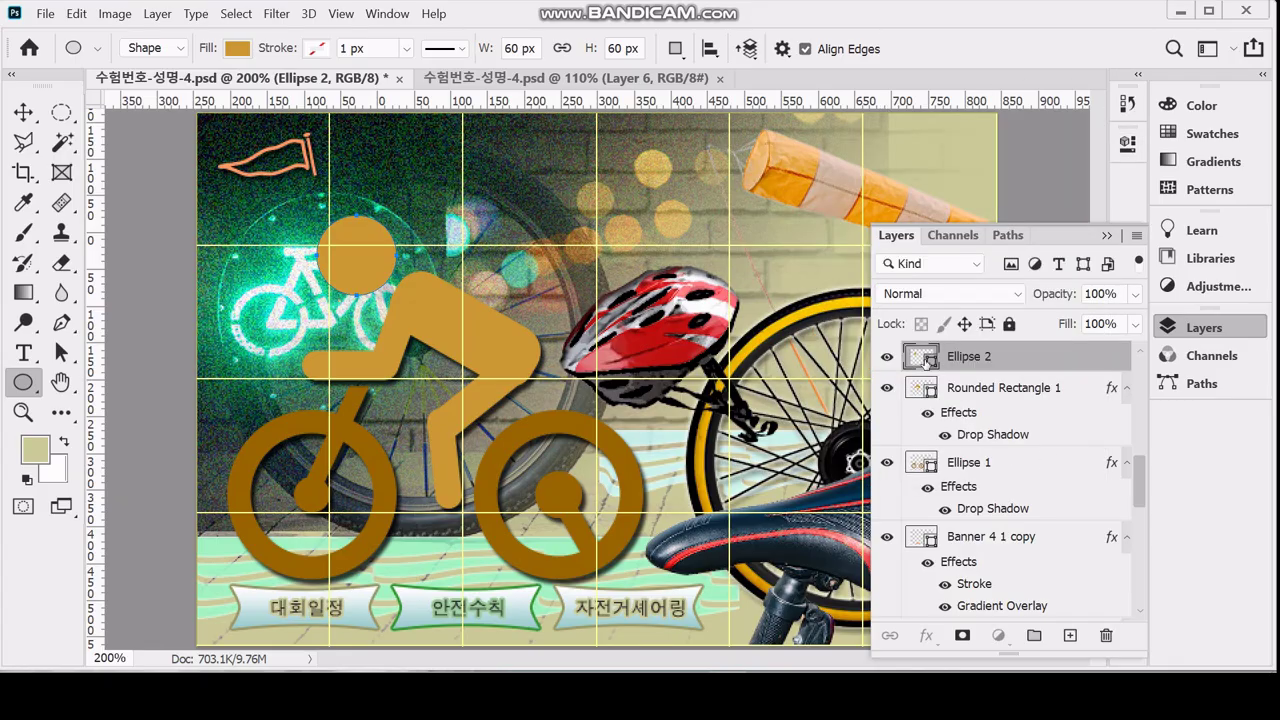
Change the head circle's fill color to #fc3
{"action": "double_click", "coordinate": [921, 357]}
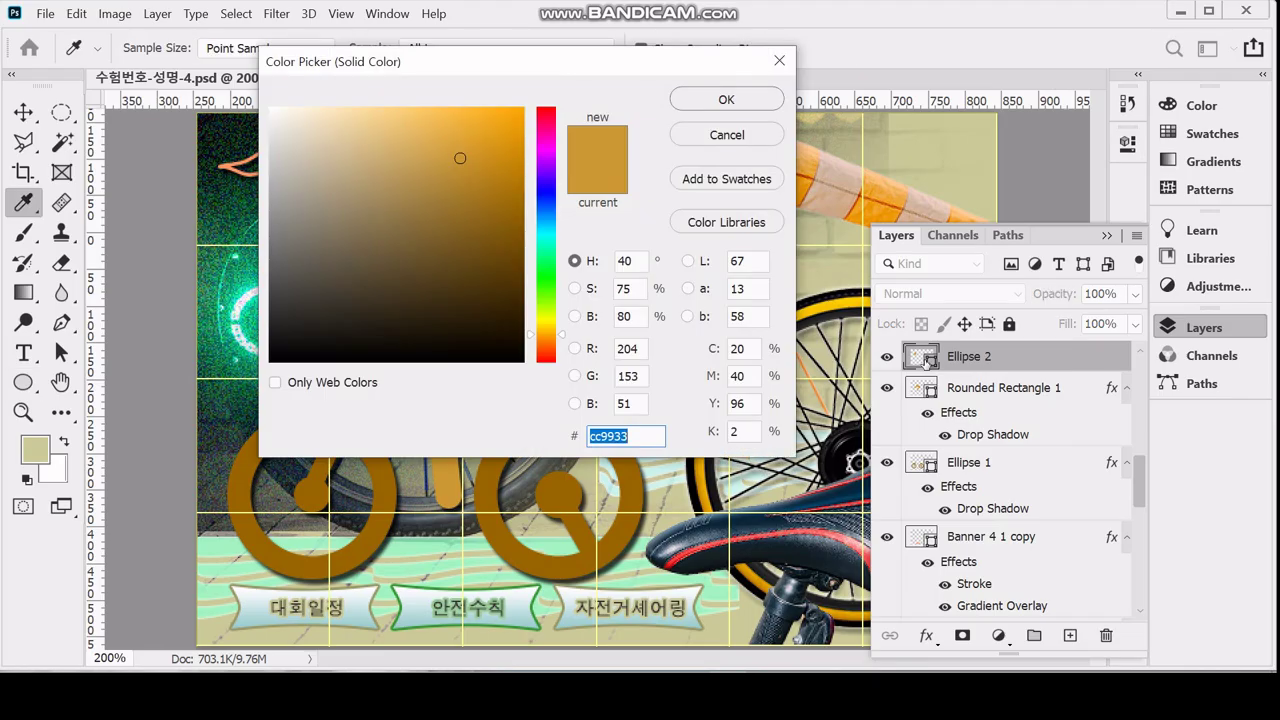
{"action": "type", "text": "fc"}
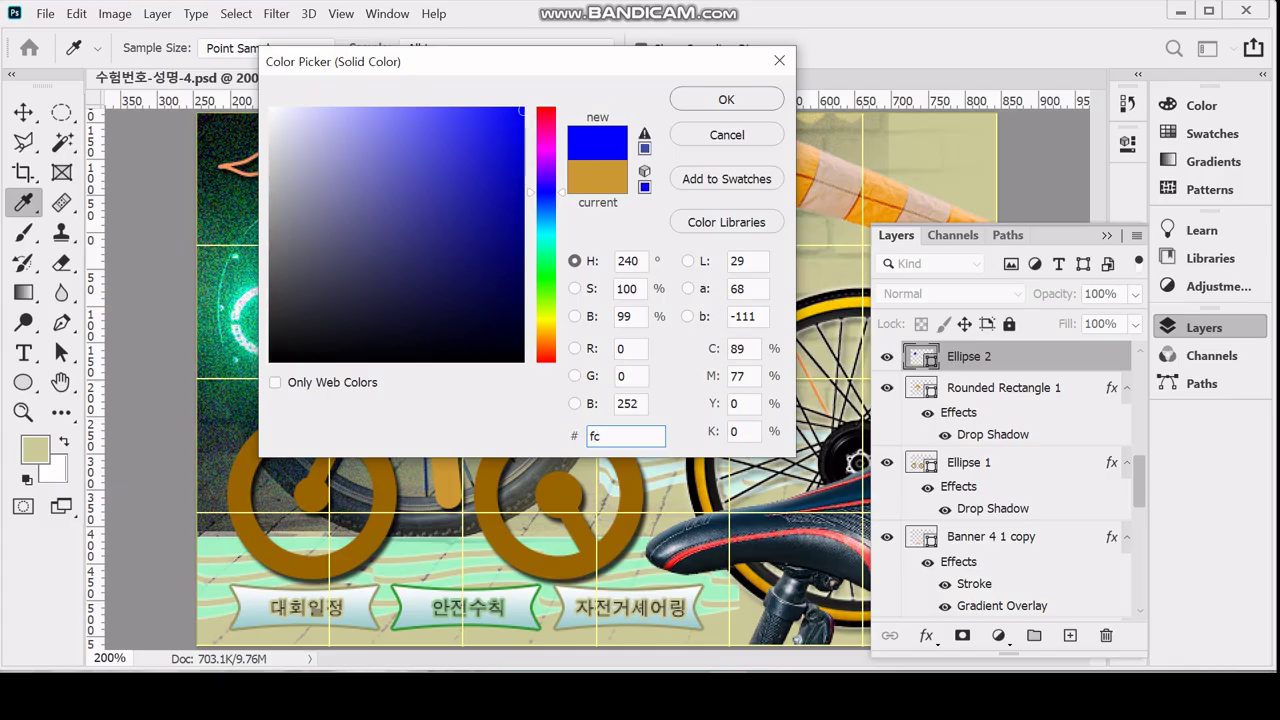
{"action": "type", "text": "c3"}
{"action": "key", "text": "Return"}
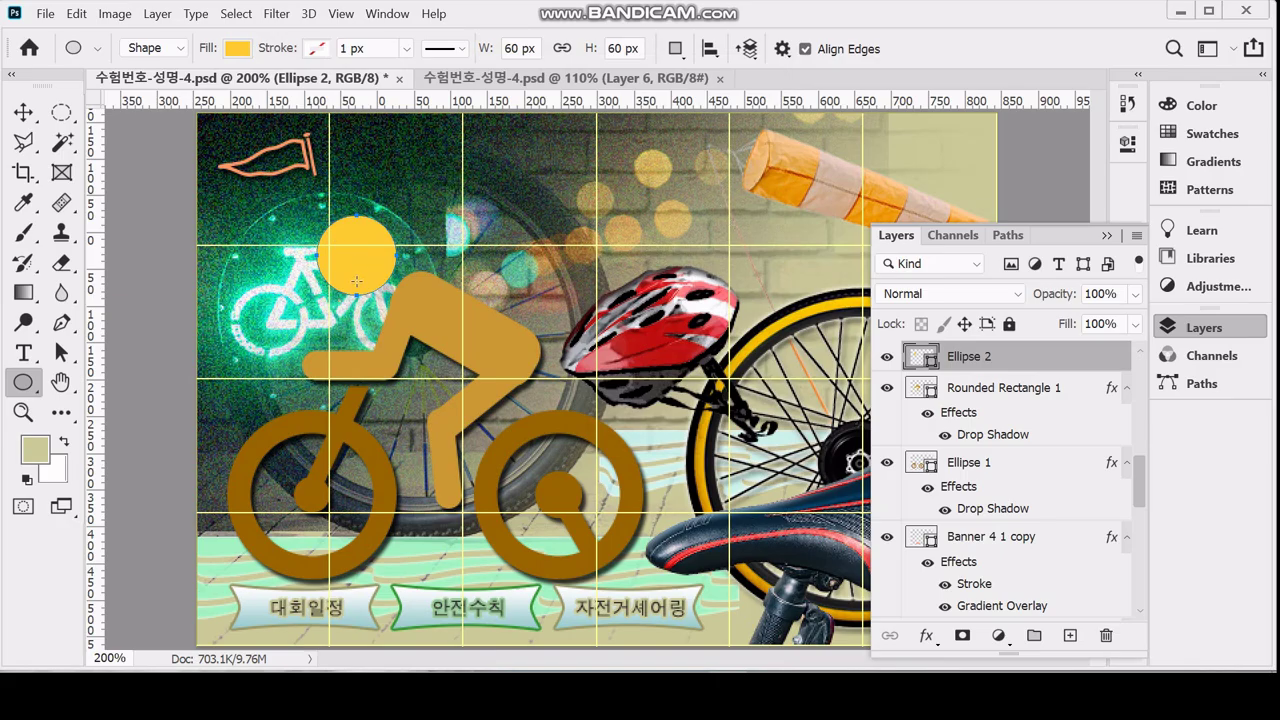
Pull the head circle's top anchor point up and slightly to the right with Direct Selection, making the head about 69 px tall
{"action": "scroll", "coordinate": [334, 265], "scroll_direction": "up", "scroll_amount": 3}
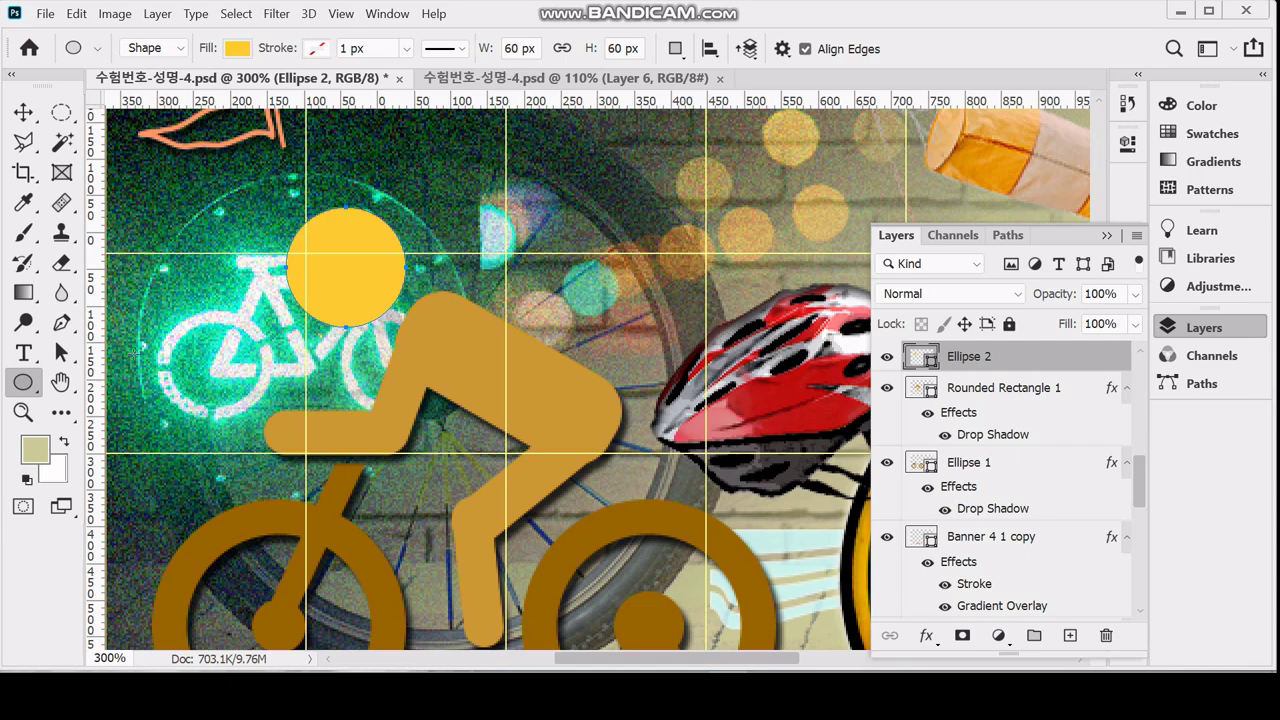
{"action": "left_click", "coordinate": [60, 352]}
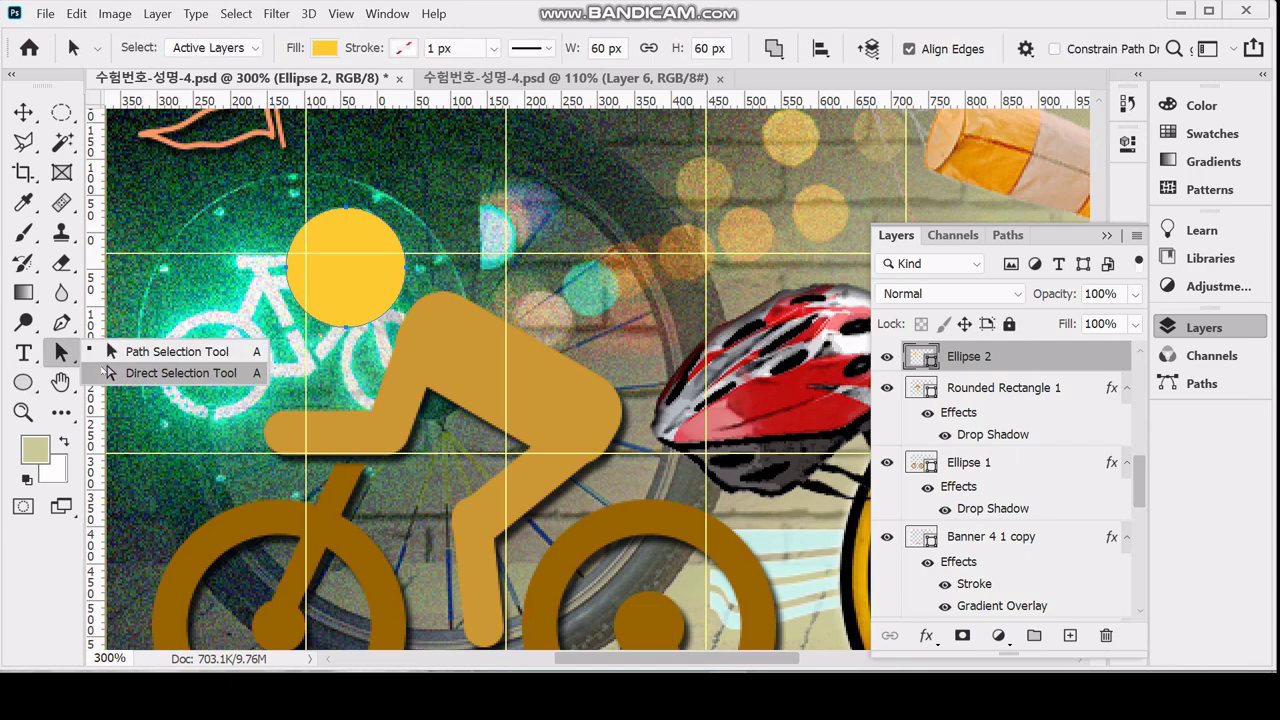
{"action": "left_click", "coordinate": [110, 372]}
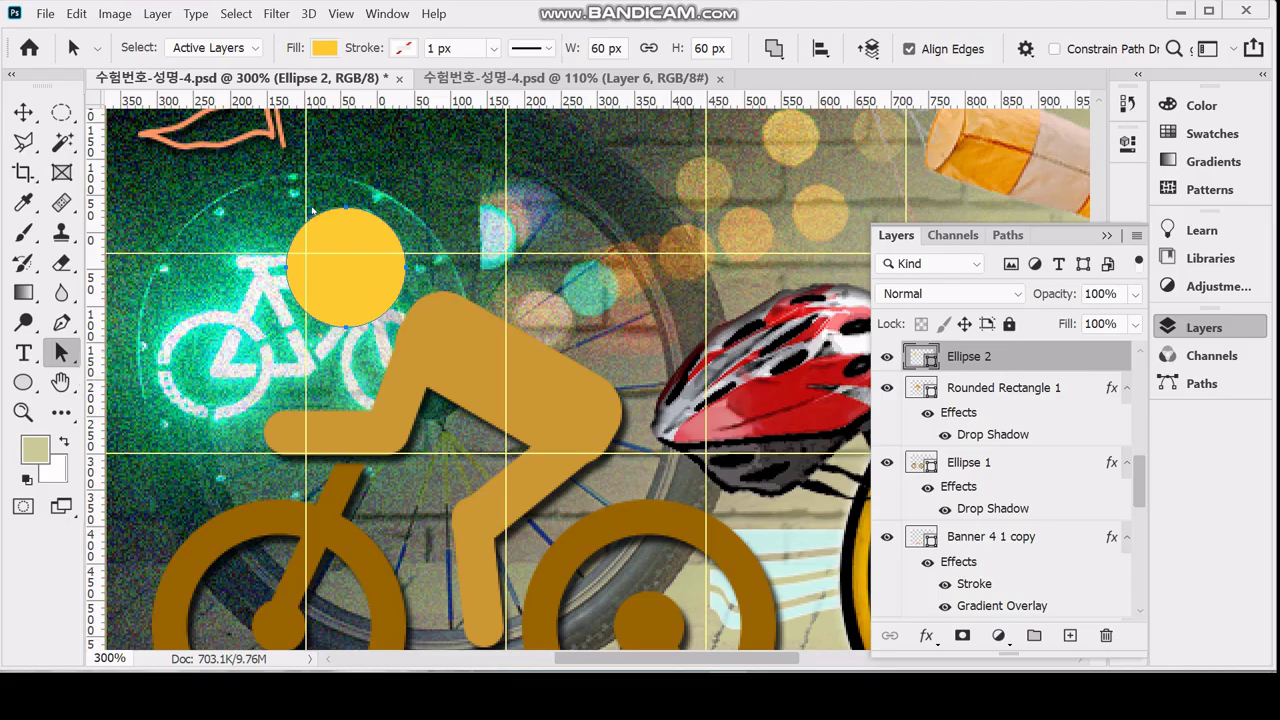
{"action": "left_click_drag", "start_coordinate": [333, 178], "coordinate": [367, 229]}
{"action": "left_click_drag", "start_coordinate": [364, 184], "coordinate": [363, 194]}
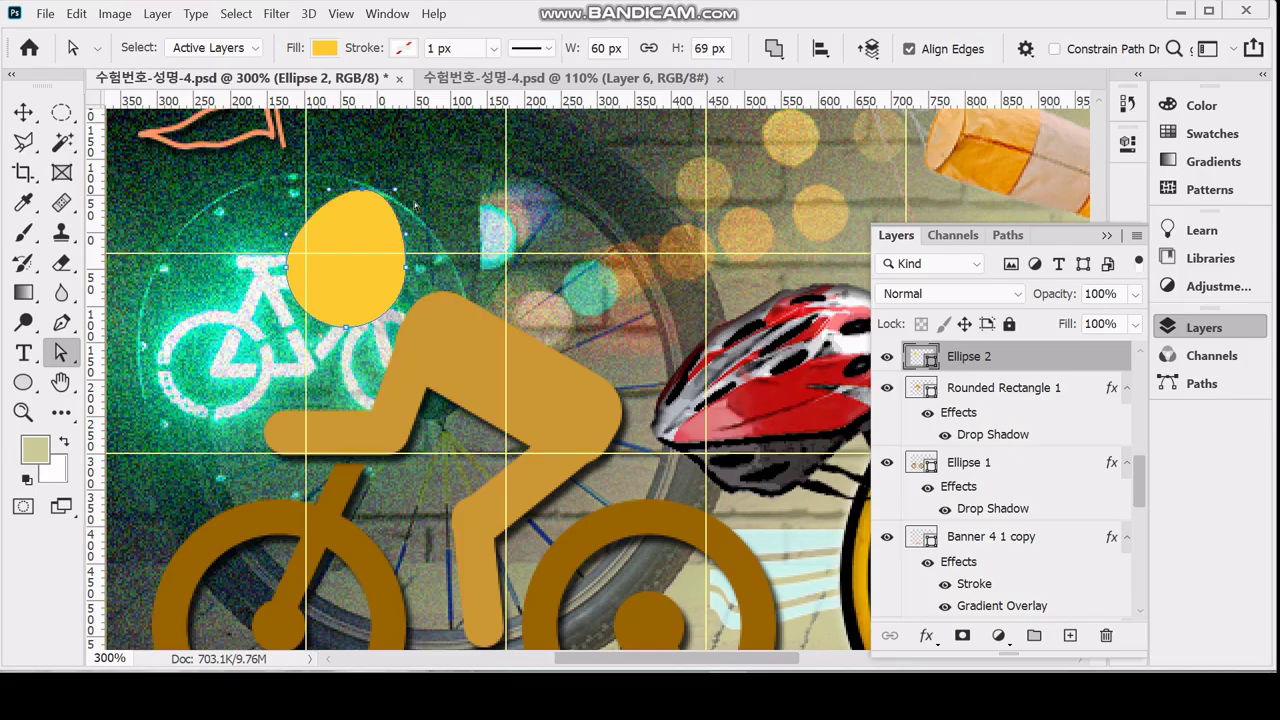
Bend the top point's curve handles into a pointed, inward-curving tip, adjust the head to about 72 px tall, and save the document
{"action": "left_click_drag", "start_coordinate": [395, 190], "coordinate": [357, 239]}
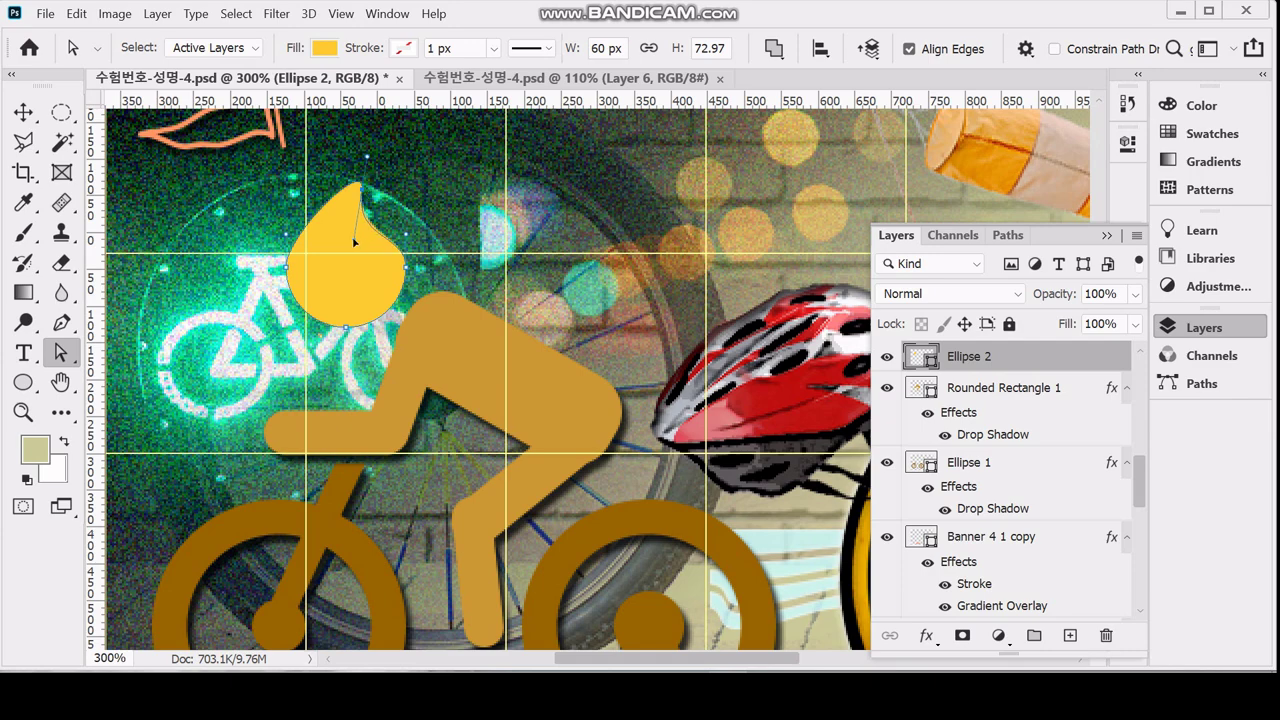
{"action": "left_click_drag", "start_coordinate": [353, 239], "coordinate": [355, 239]}
{"action": "left_click", "coordinate": [347, 328]}
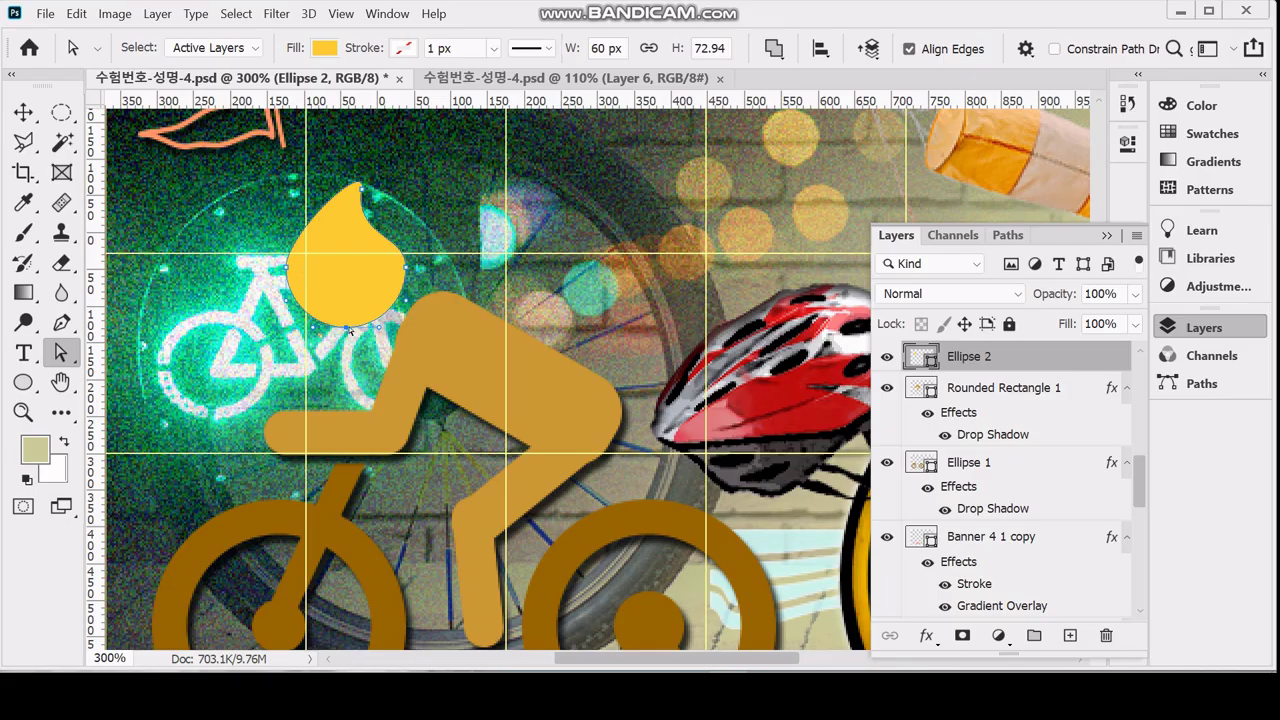
{"action": "left_click", "coordinate": [359, 186]}
{"action": "left_click_drag", "start_coordinate": [359, 184], "coordinate": [360, 187]}
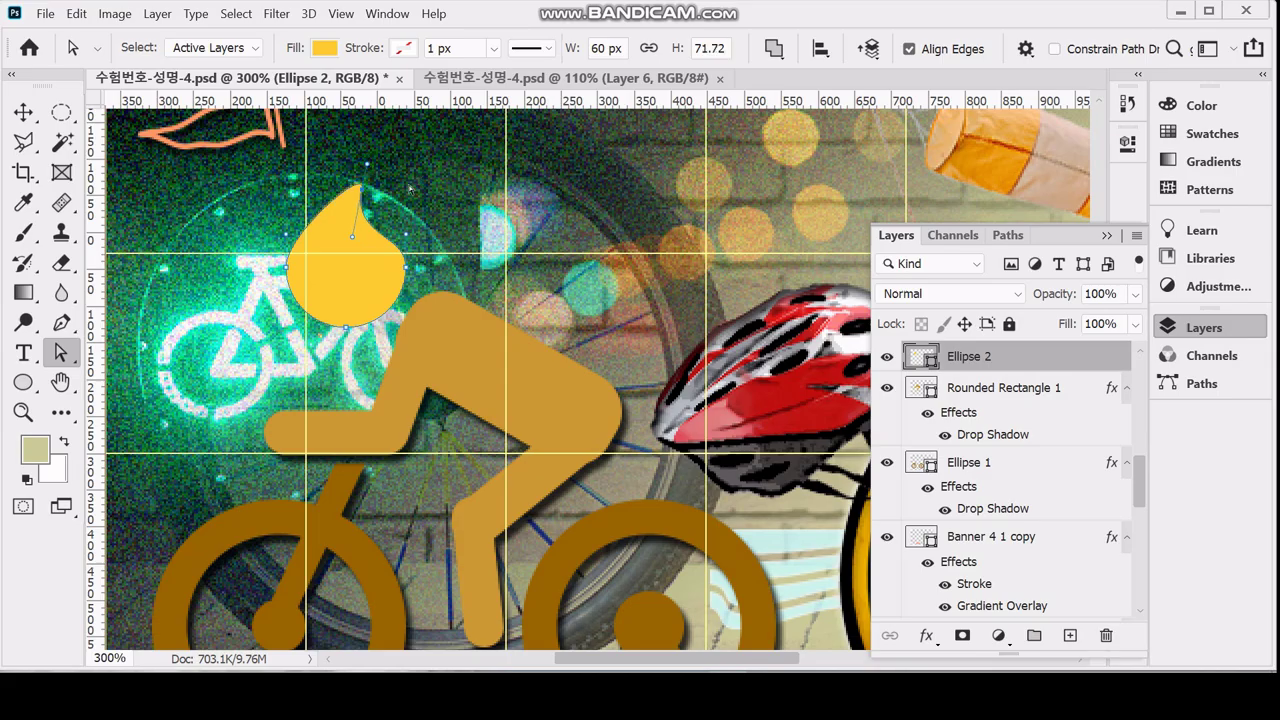
{"action": "left_click", "coordinate": [409, 188]}
{"action": "key", "text": "ctrl+s"}
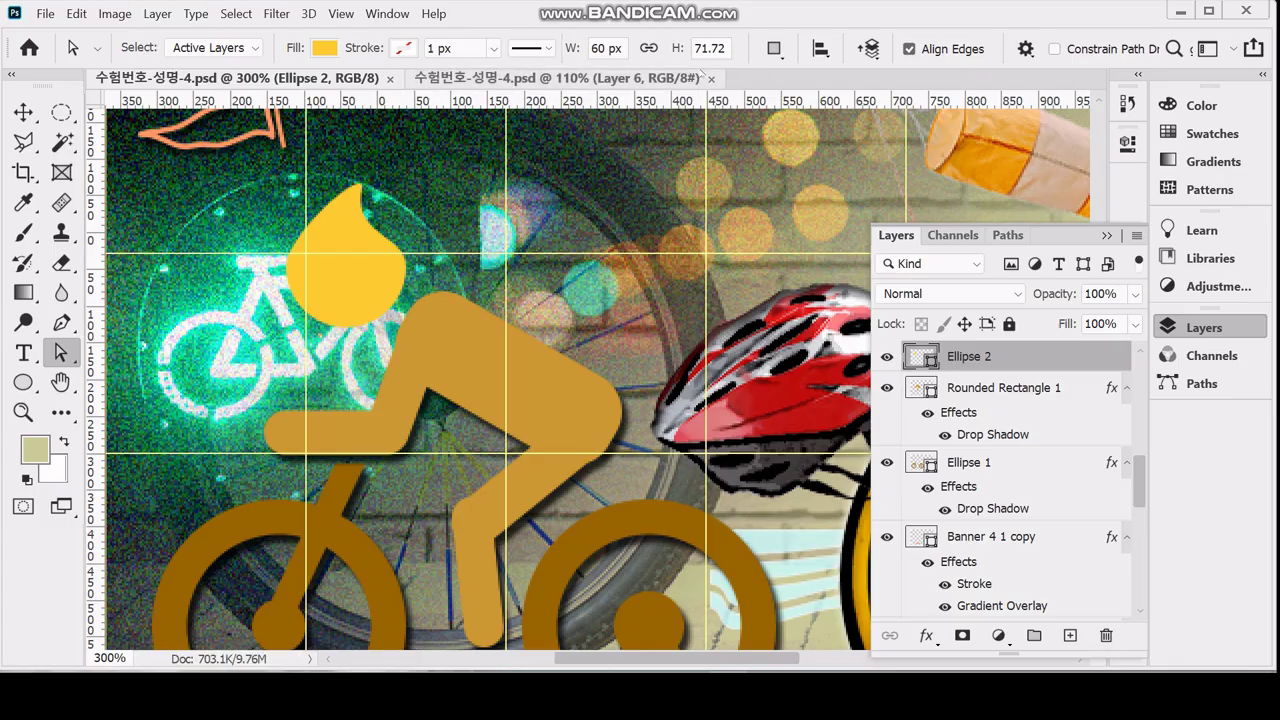
Add a drop shadow with a distance of 5 px and a size of 3 px to the head layer and save the document
{"action": "left_click", "coordinate": [926, 635]}
{"action": "left_click", "coordinate": [962, 629]}
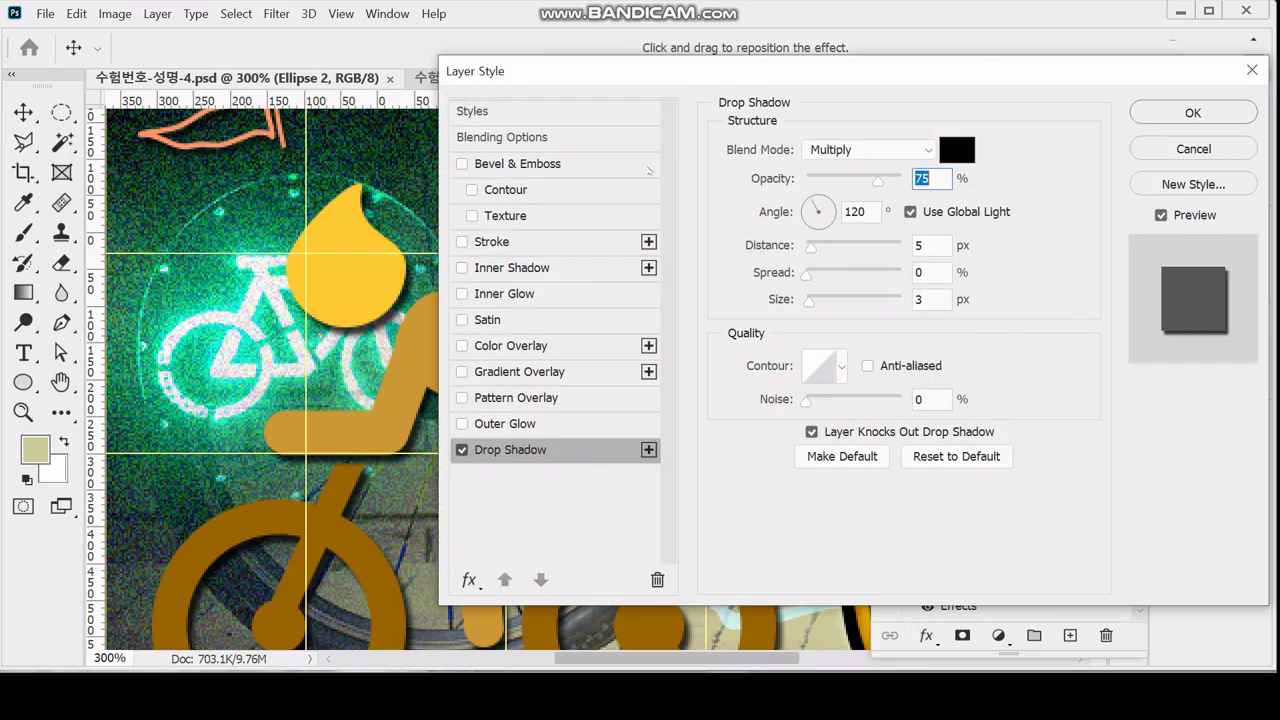
{"action": "key", "text": "Return"}
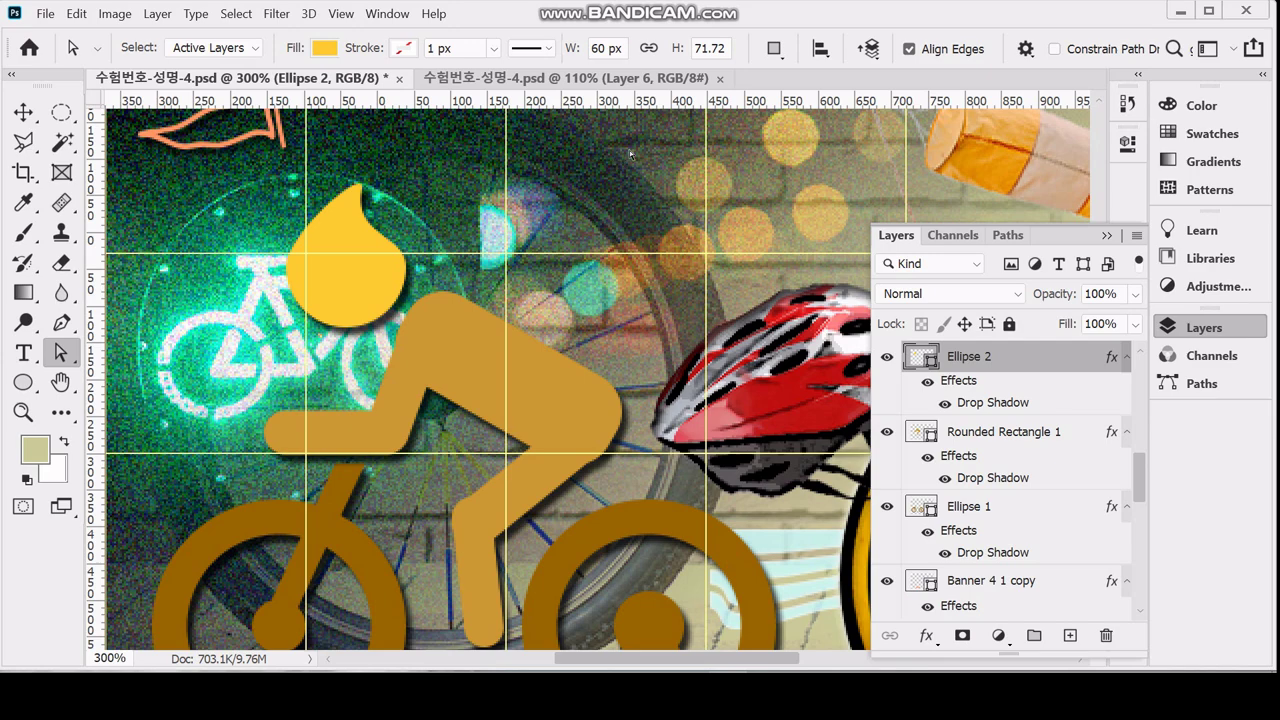
{"action": "key", "text": "ctrl+s"}
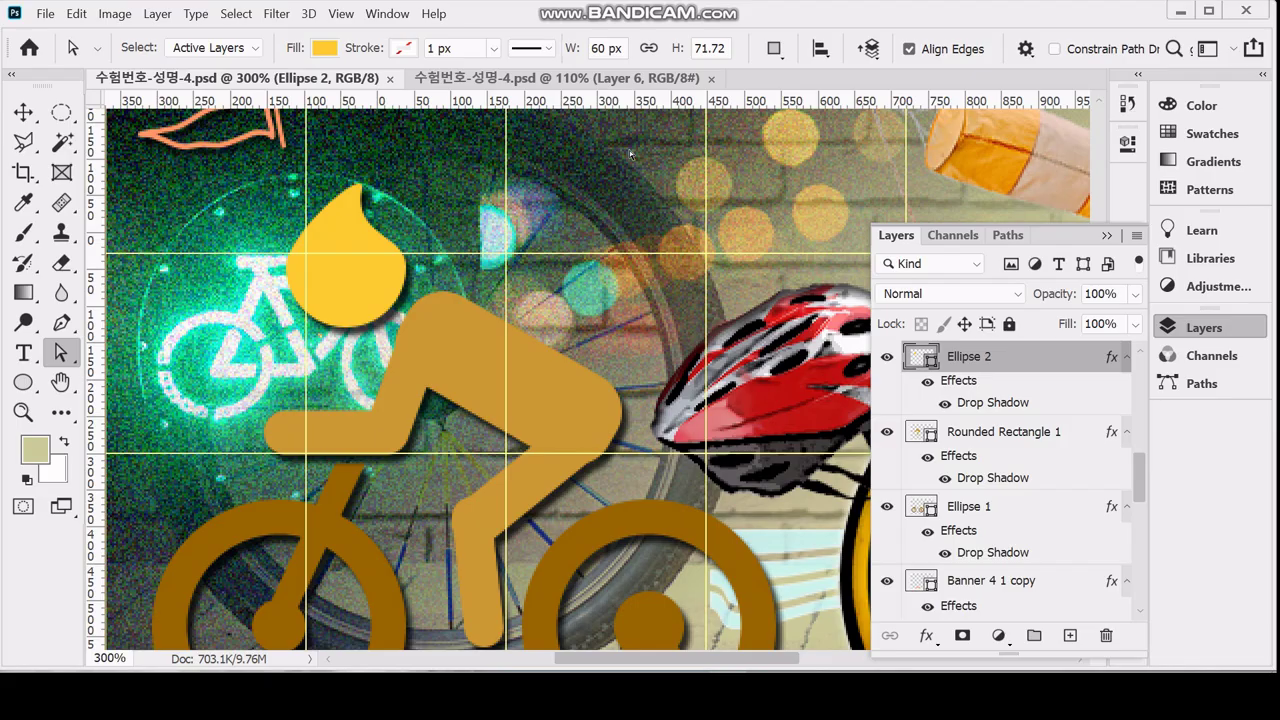
Create a new 30 × 30 px RGB document at 72 pixels/inch with transparent background contents
{"action": "key", "text": "ctrl+n"}
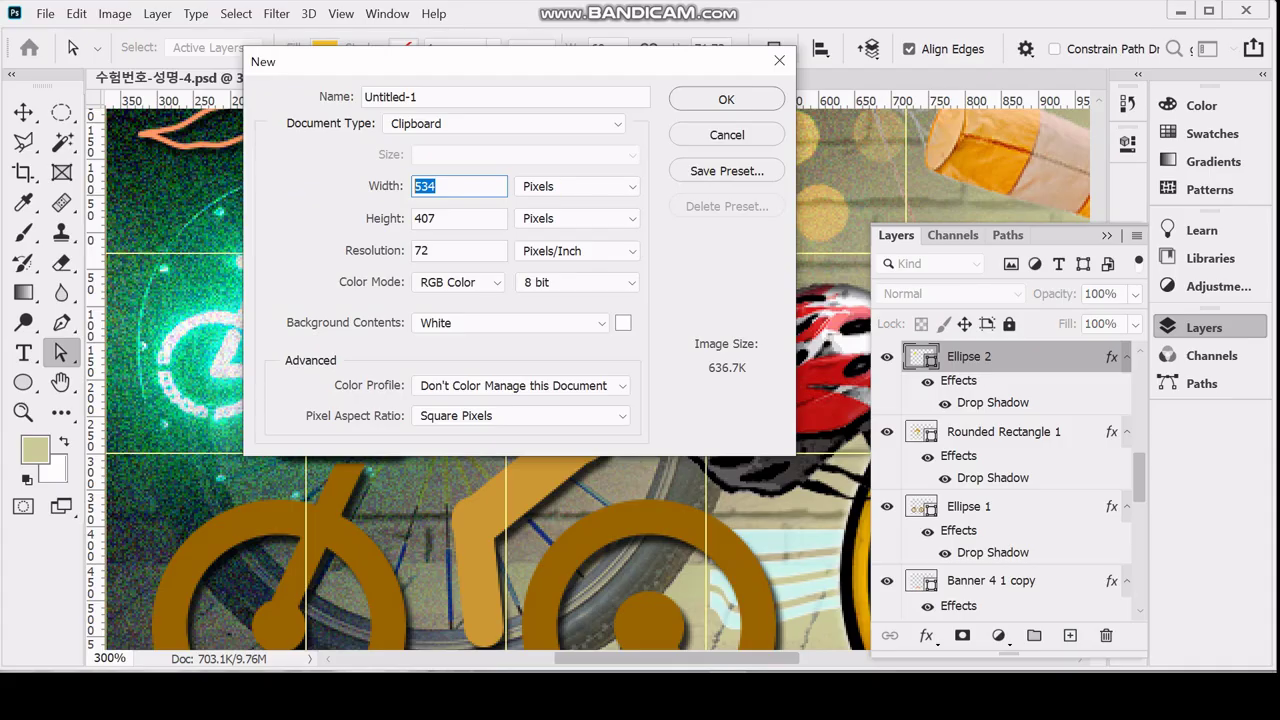
{"action": "type", "text": "30"}
{"action": "key", "text": "Tab"}
{"action": "key", "text": "Tab"}
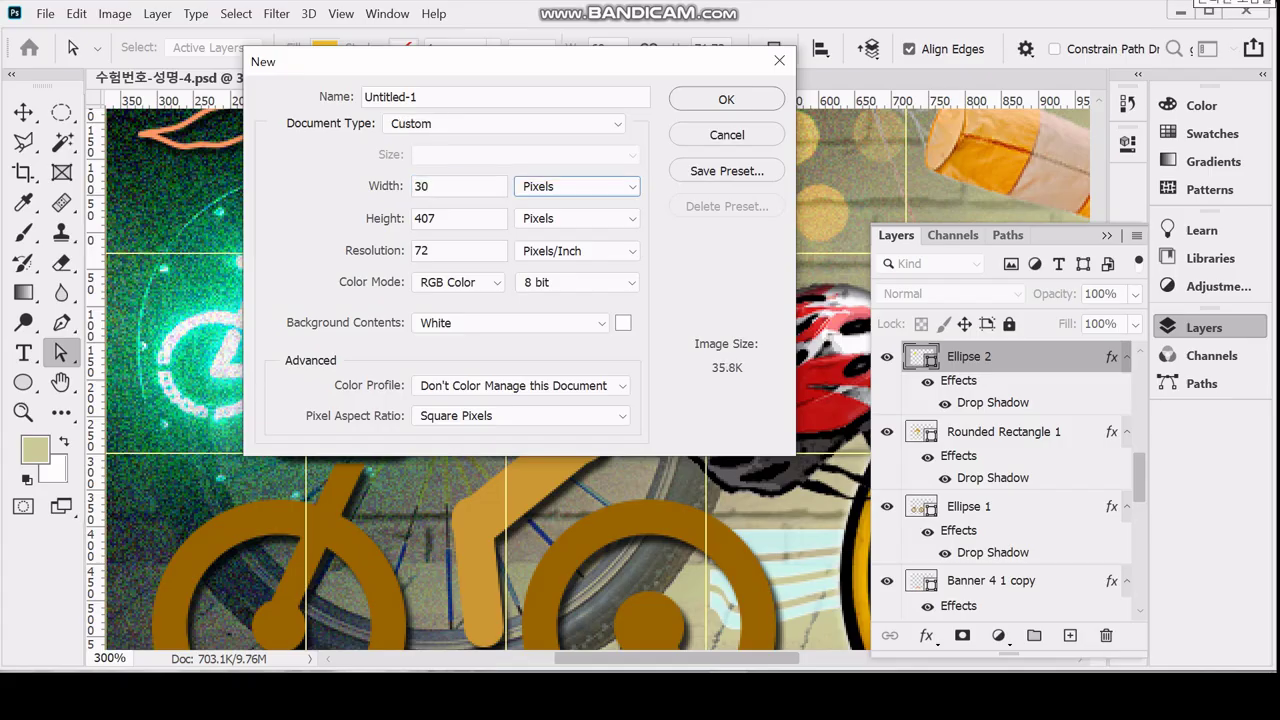
{"action": "type", "text": "30"}
{"action": "key", "text": "Tab"}
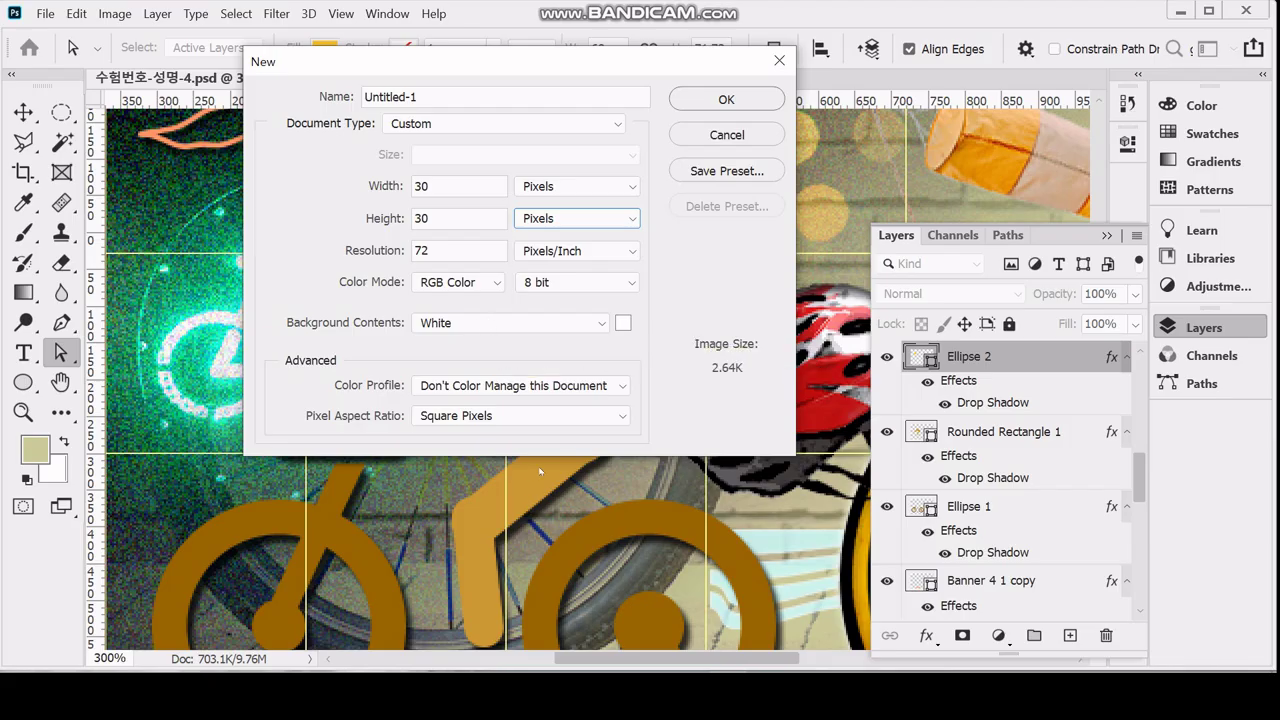
{"action": "left_click", "coordinate": [604, 324]}
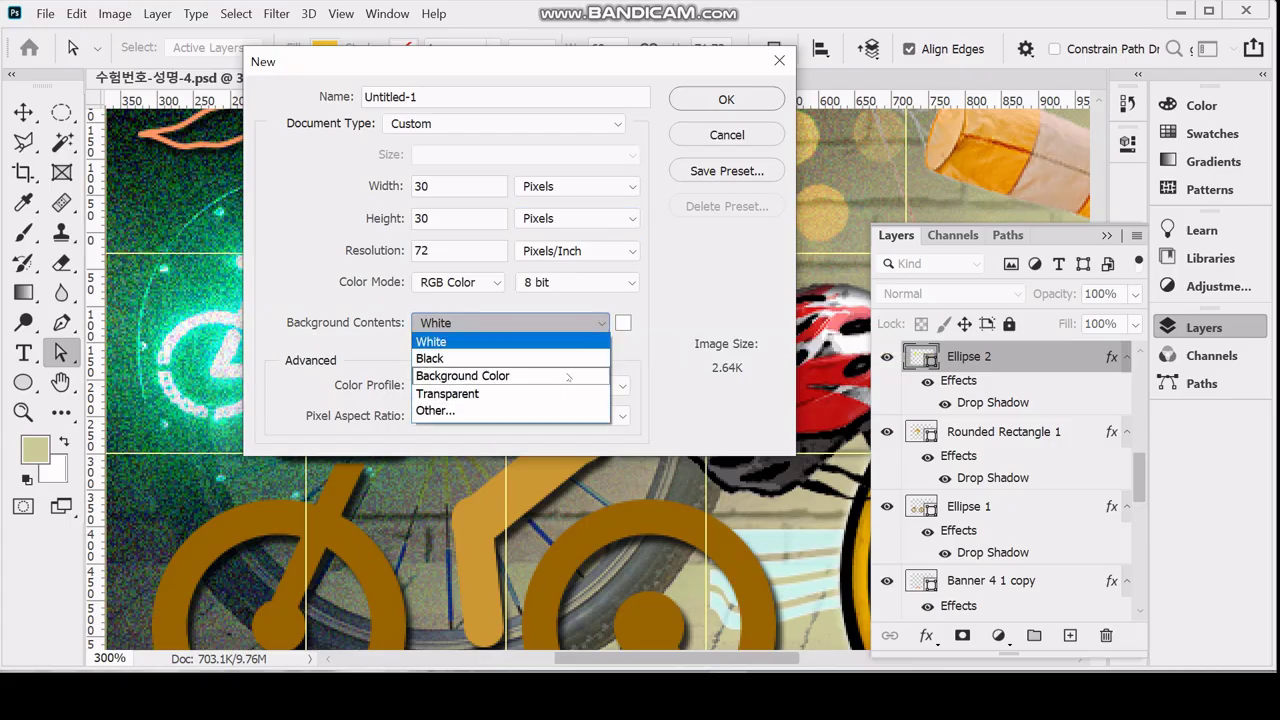
{"action": "left_click", "coordinate": [494, 394]}
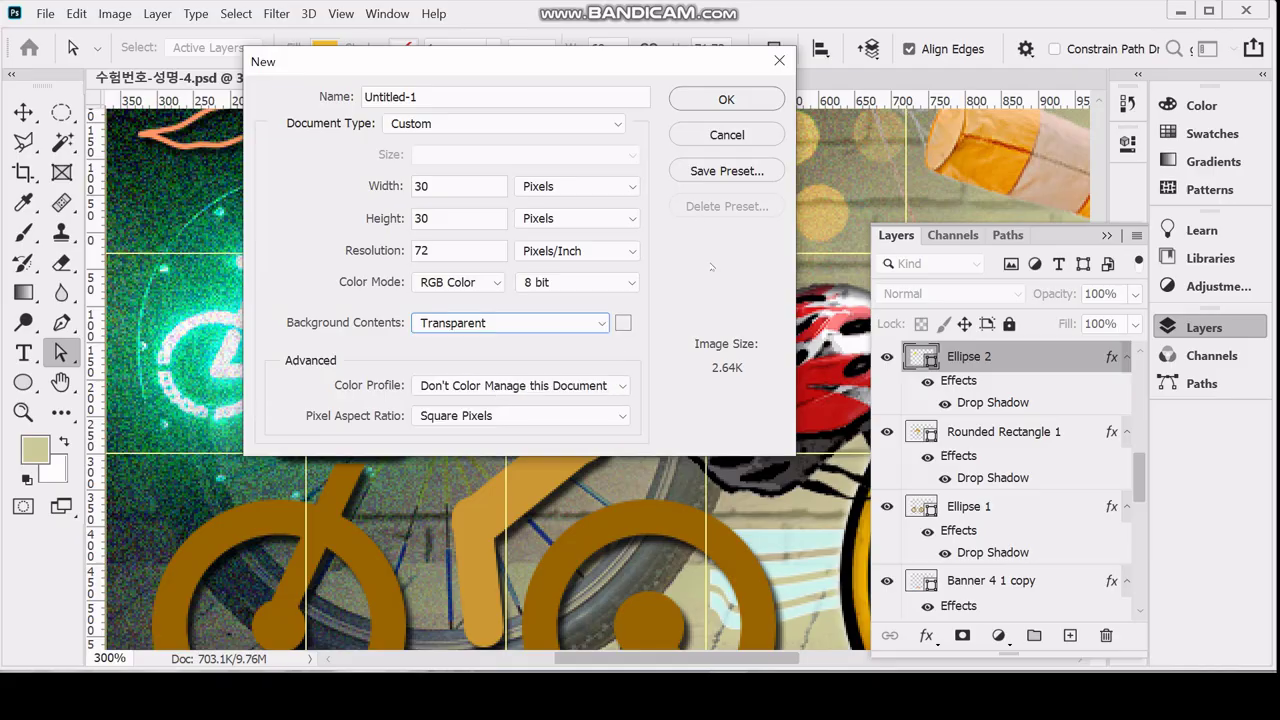
{"action": "left_click", "coordinate": [722, 99]}
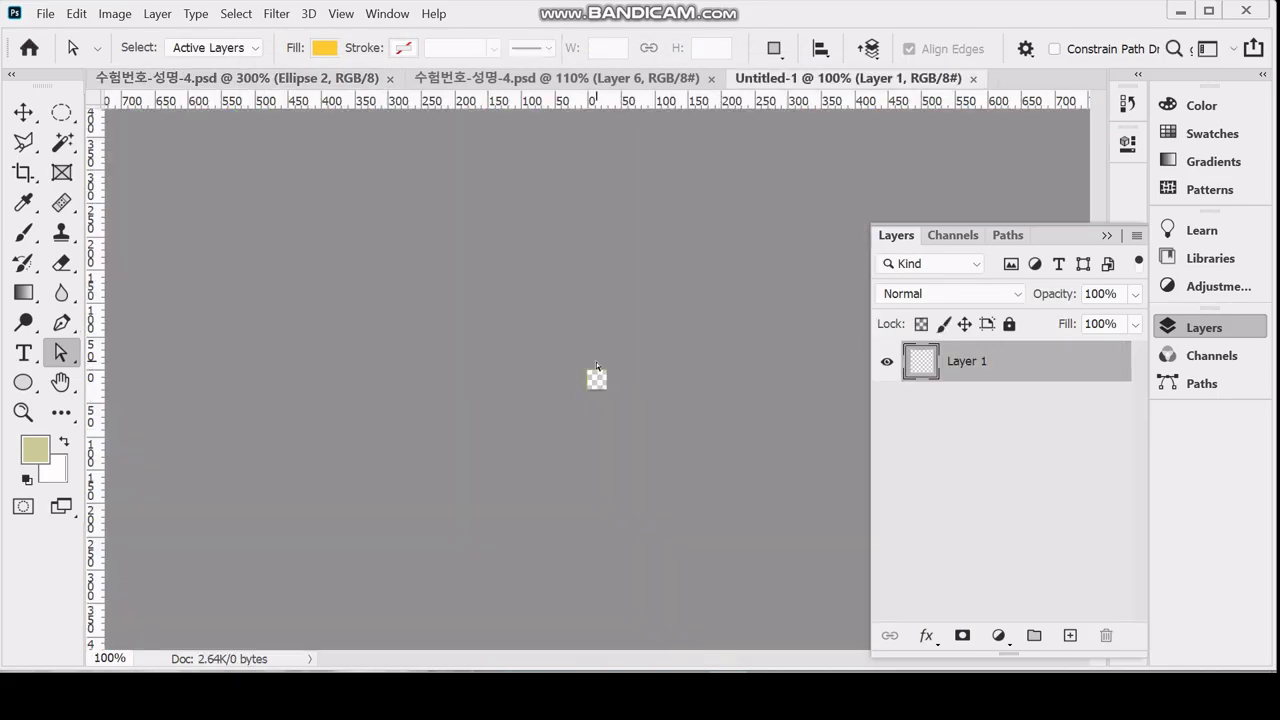
Draw a 14 × 14 px Bull's Eye custom shape in the upper-left part of the small canvas and fill it with #ffcc33
{"action": "key", "text": "ctrl+plus"}
{"action": "key", "text": "ctrl+plus"}
{"action": "key", "text": "ctrl+plus"}
{"action": "key", "text": "ctrl+plus"}
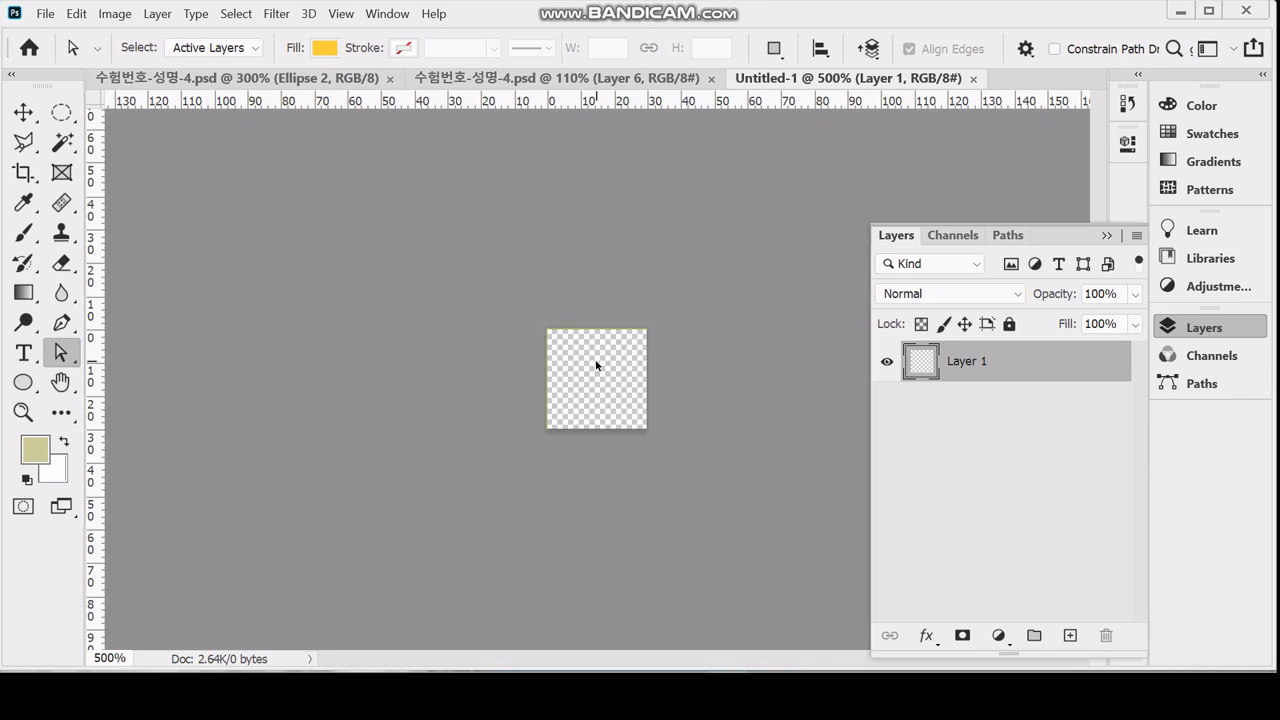
{"action": "key", "text": "ctrl+plus"}
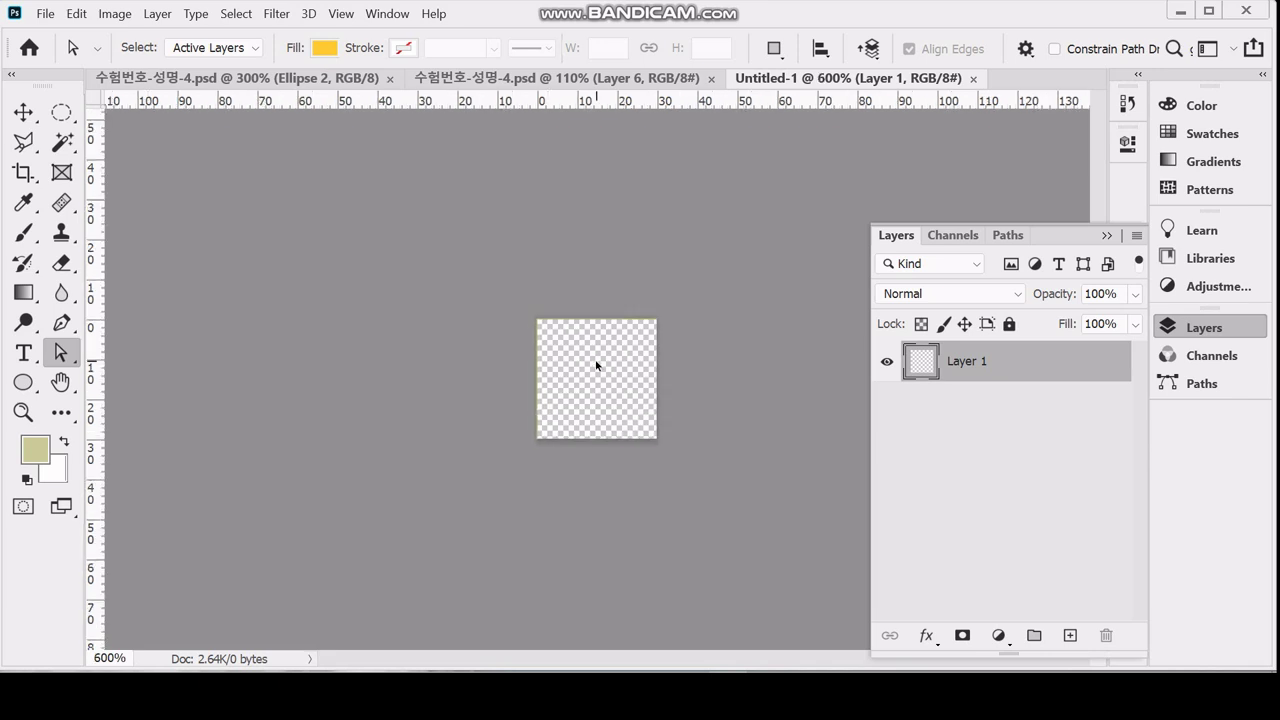
{"action": "key", "text": "ctrl+plus"}
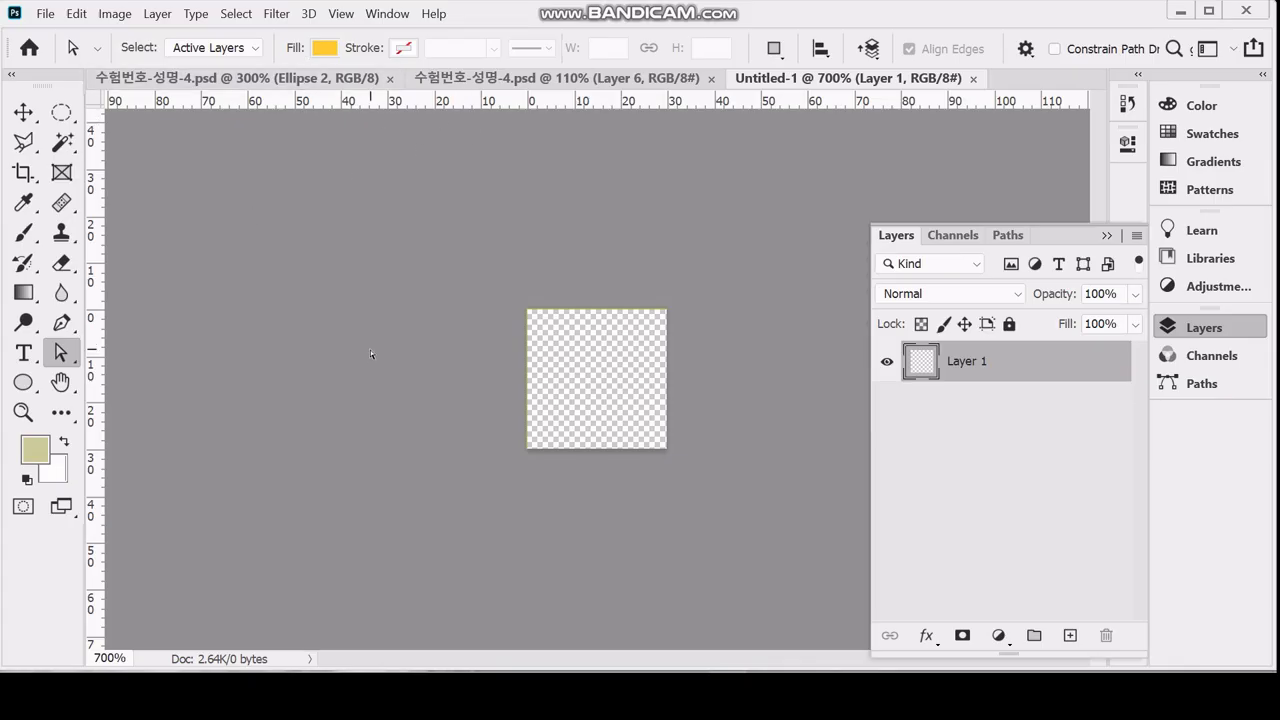
{"action": "left_click", "coordinate": [23, 383]}
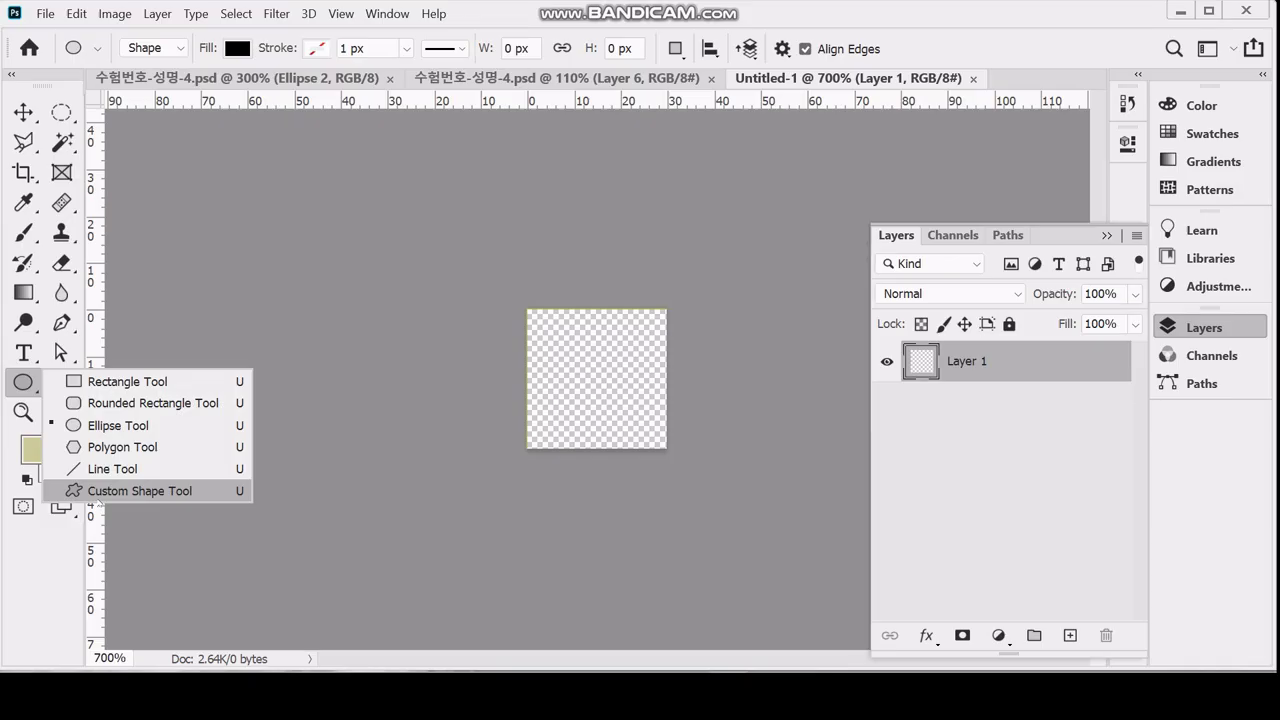
{"action": "left_click", "coordinate": [140, 491]}
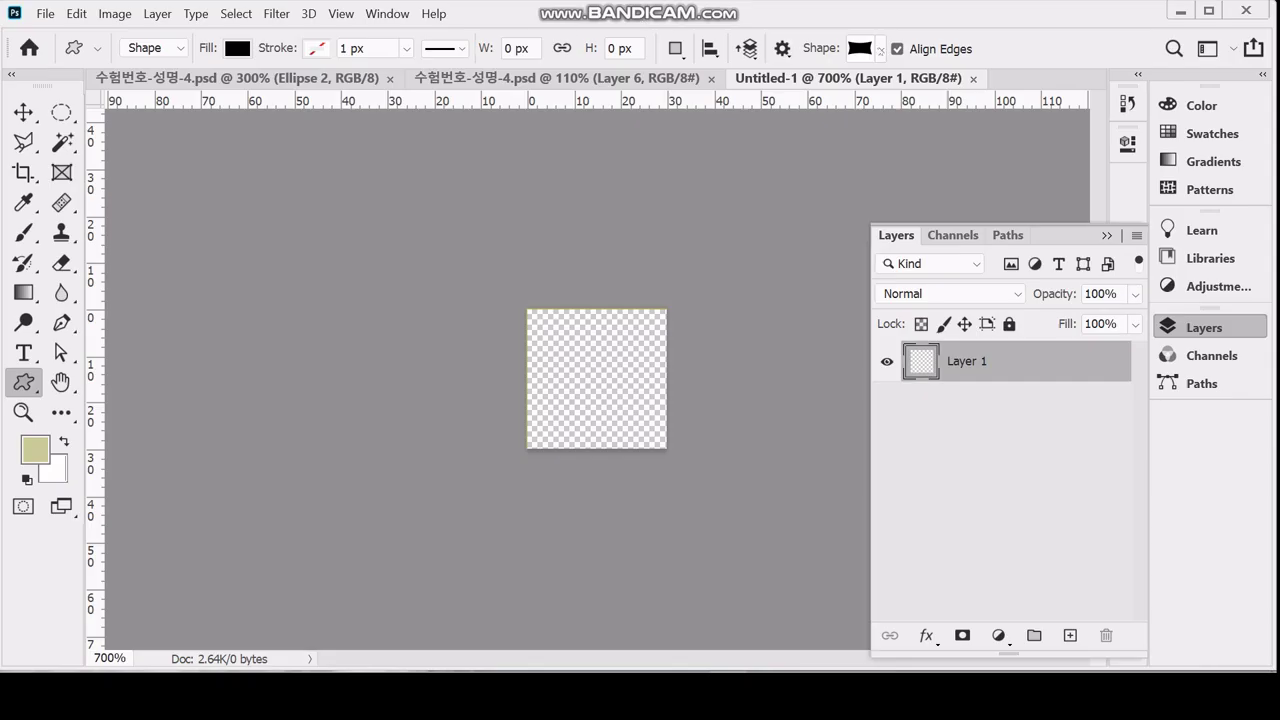
{"action": "left_click", "coordinate": [880, 50]}
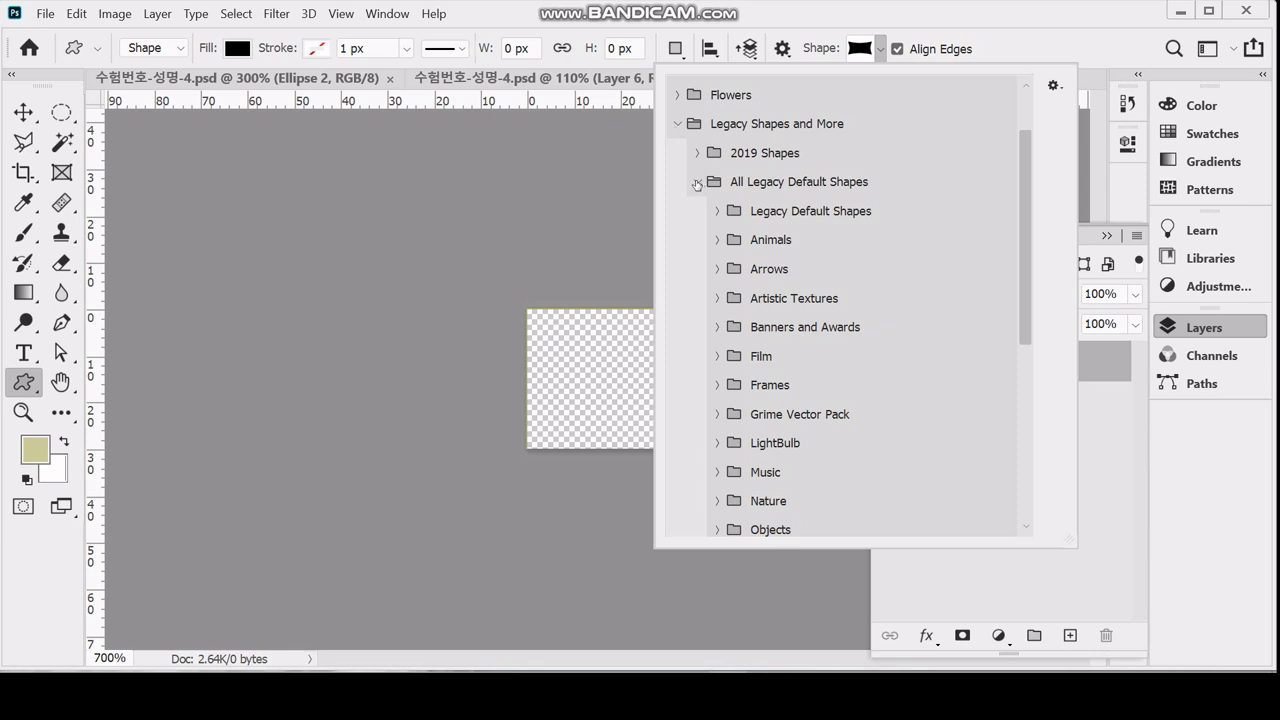
{"action": "scroll", "coordinate": [812, 392], "scroll_direction": "down", "scroll_amount": 5}
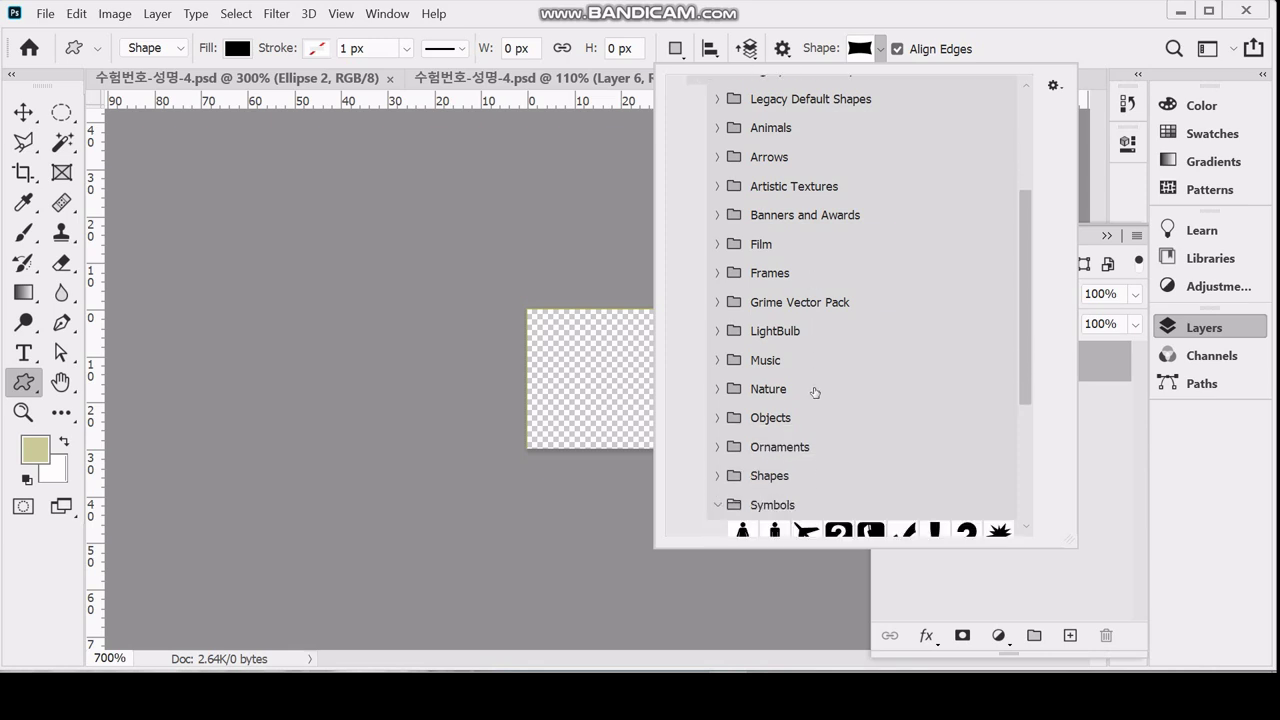
{"action": "scroll", "coordinate": [814, 392], "scroll_direction": "down", "scroll_amount": 1}
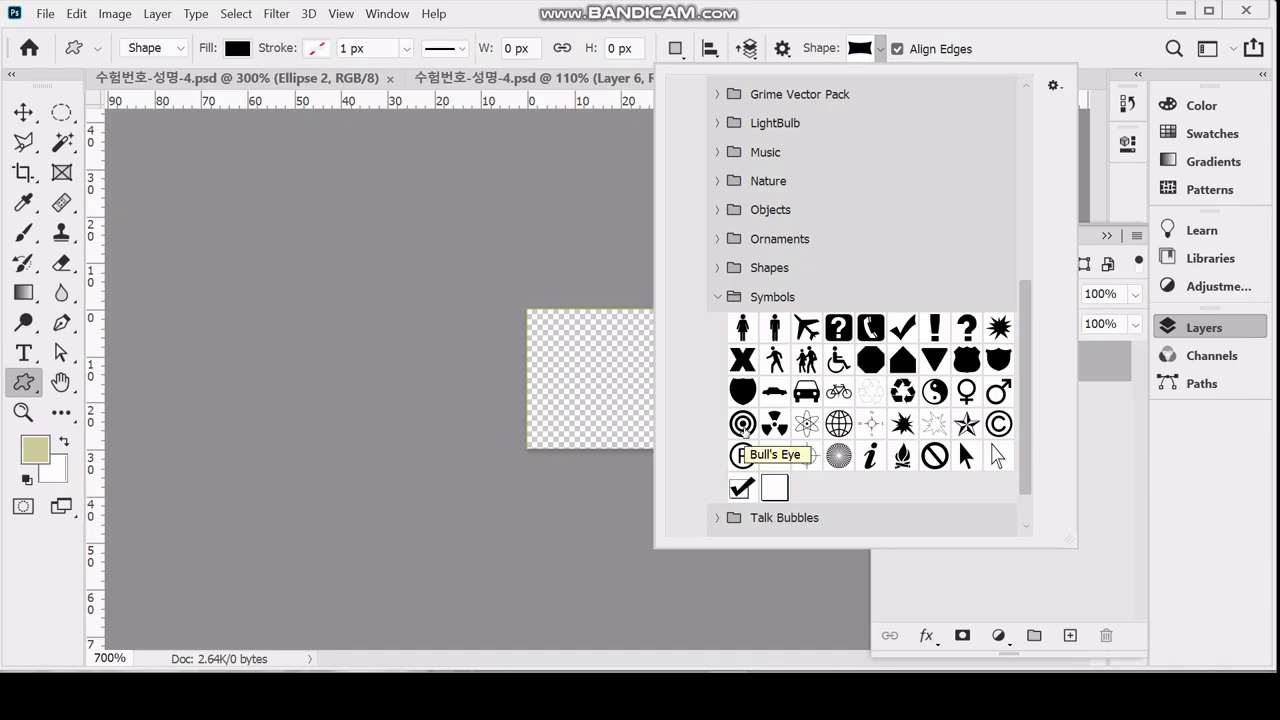
{"action": "left_click", "coordinate": [742, 424]}
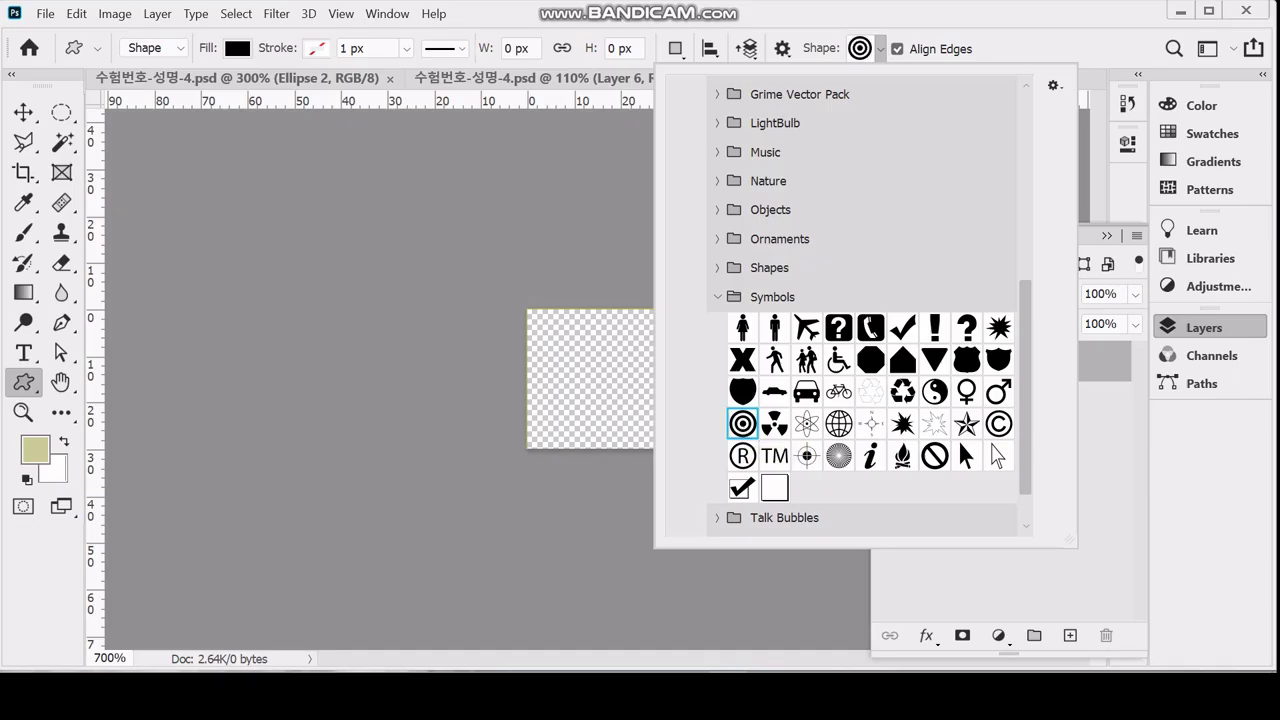
{"action": "key", "text": "Return"}
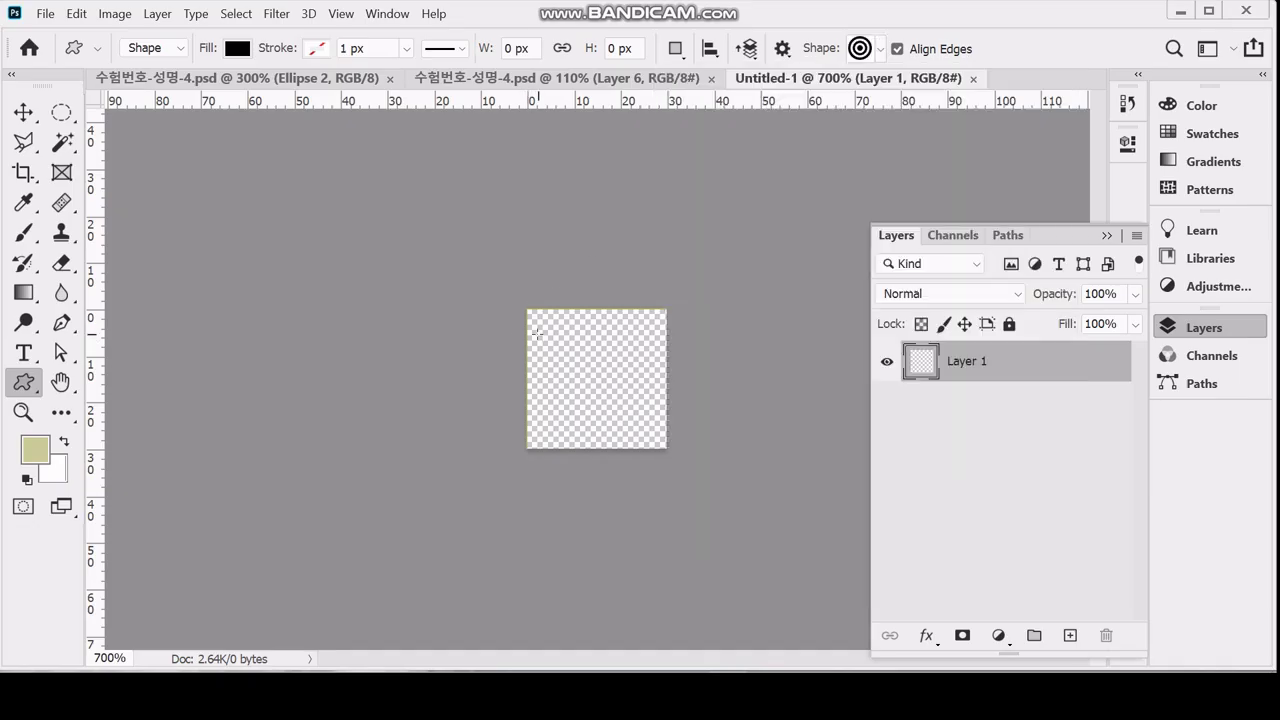
{"action": "left_click_drag", "start_coordinate": [538, 320], "coordinate": [602, 382]}
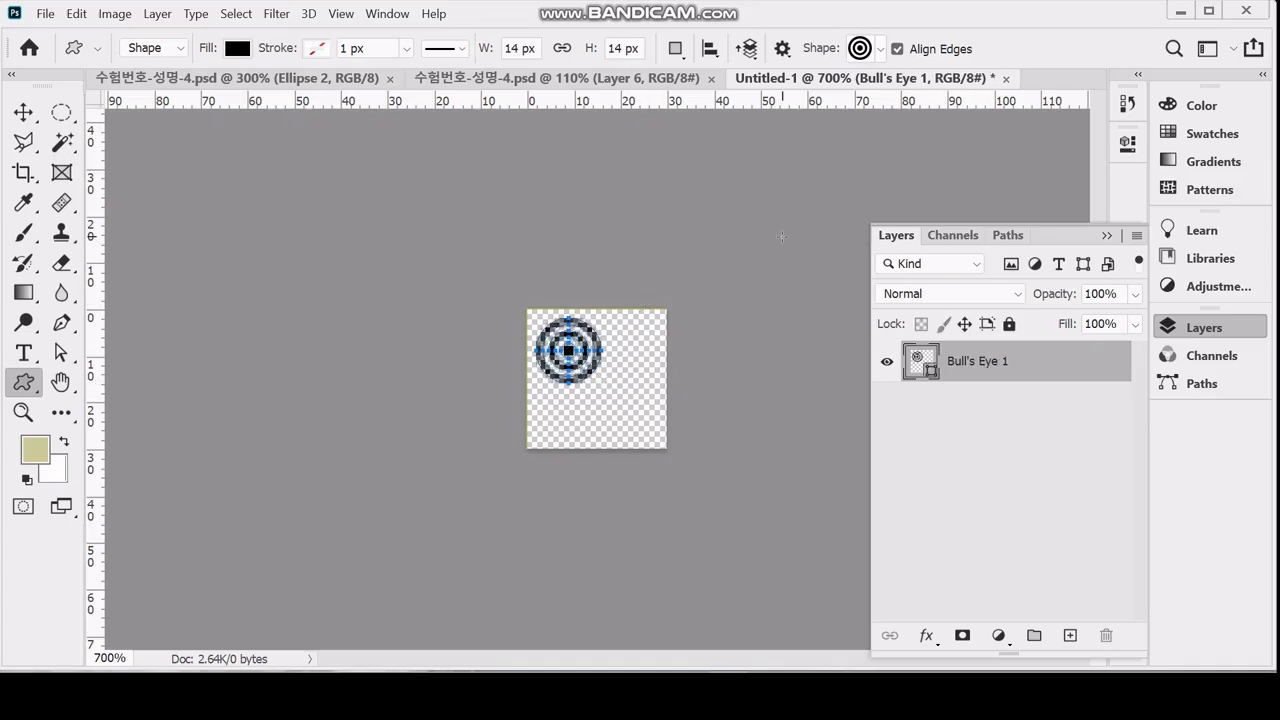
{"action": "double_click", "coordinate": [906, 362]}
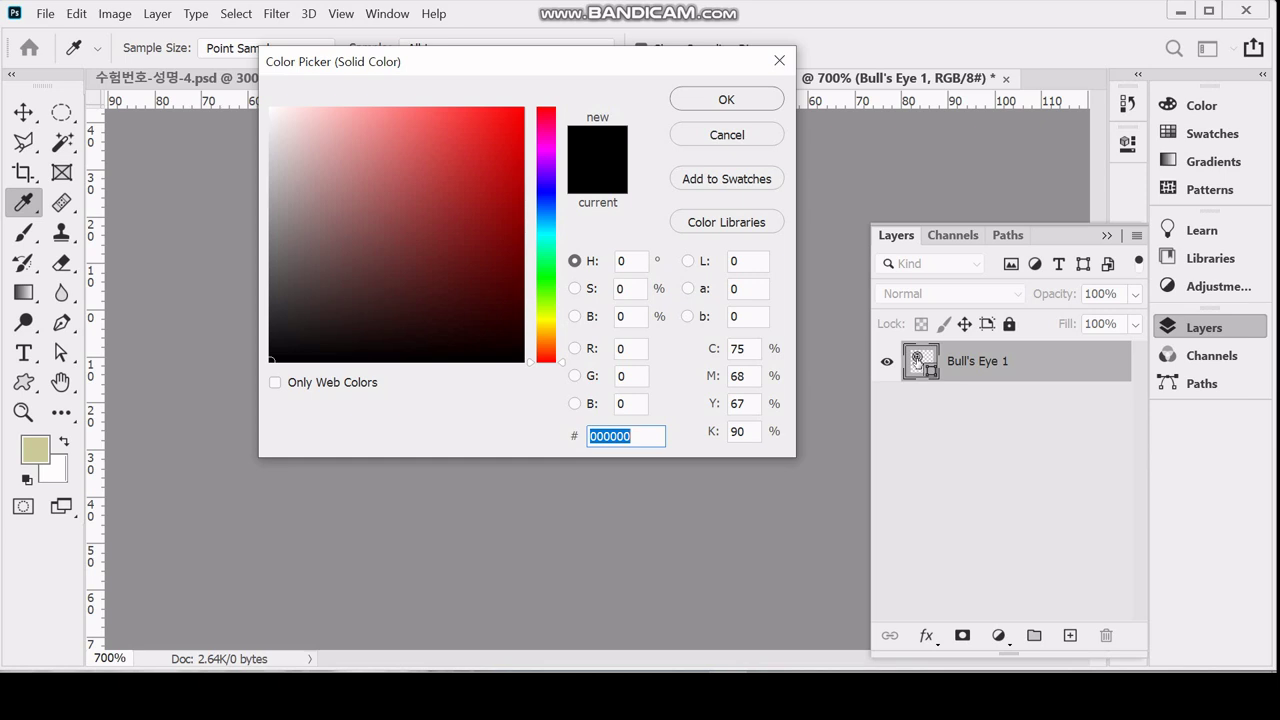
{"action": "key", "text": "Escape"}
Draw a 14 × 14 px Copyright custom shape in the lower-right part of the canvas, diagonally below the bull's eye
{"action": "left_click", "coordinate": [881, 49]}
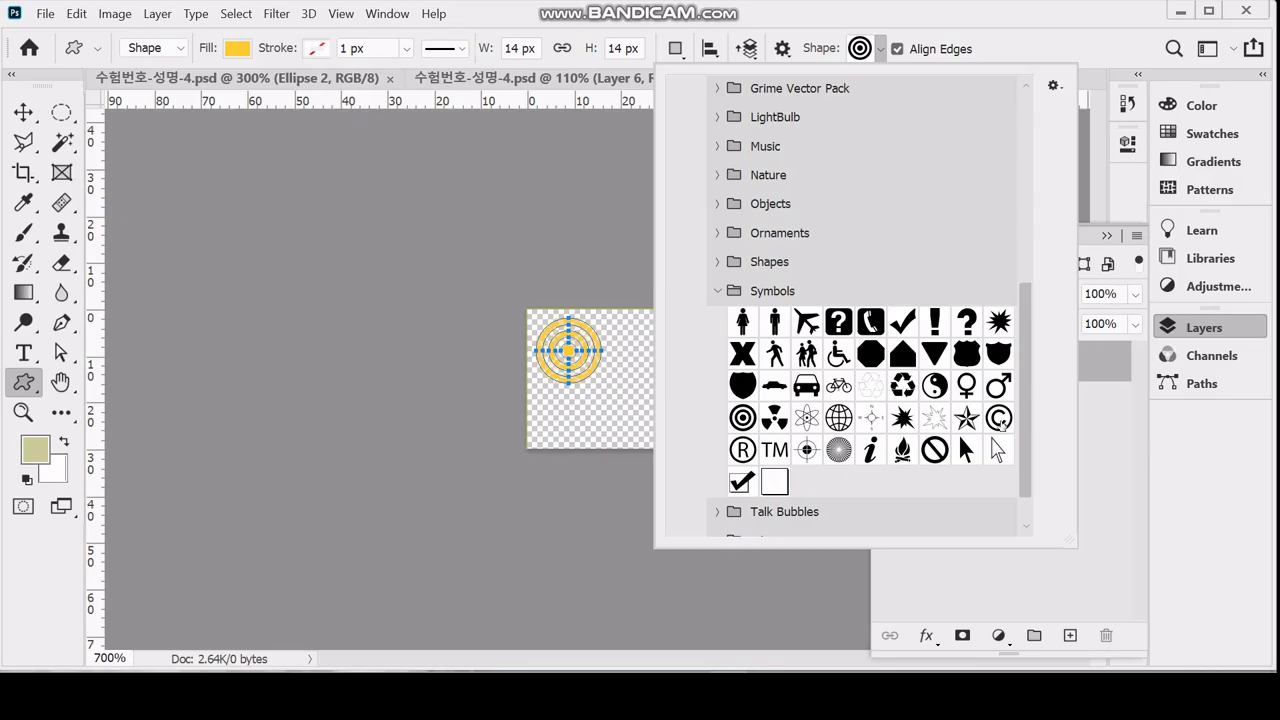
{"action": "left_click", "coordinate": [1000, 425]}
{"action": "left_click", "coordinate": [806, 12]}
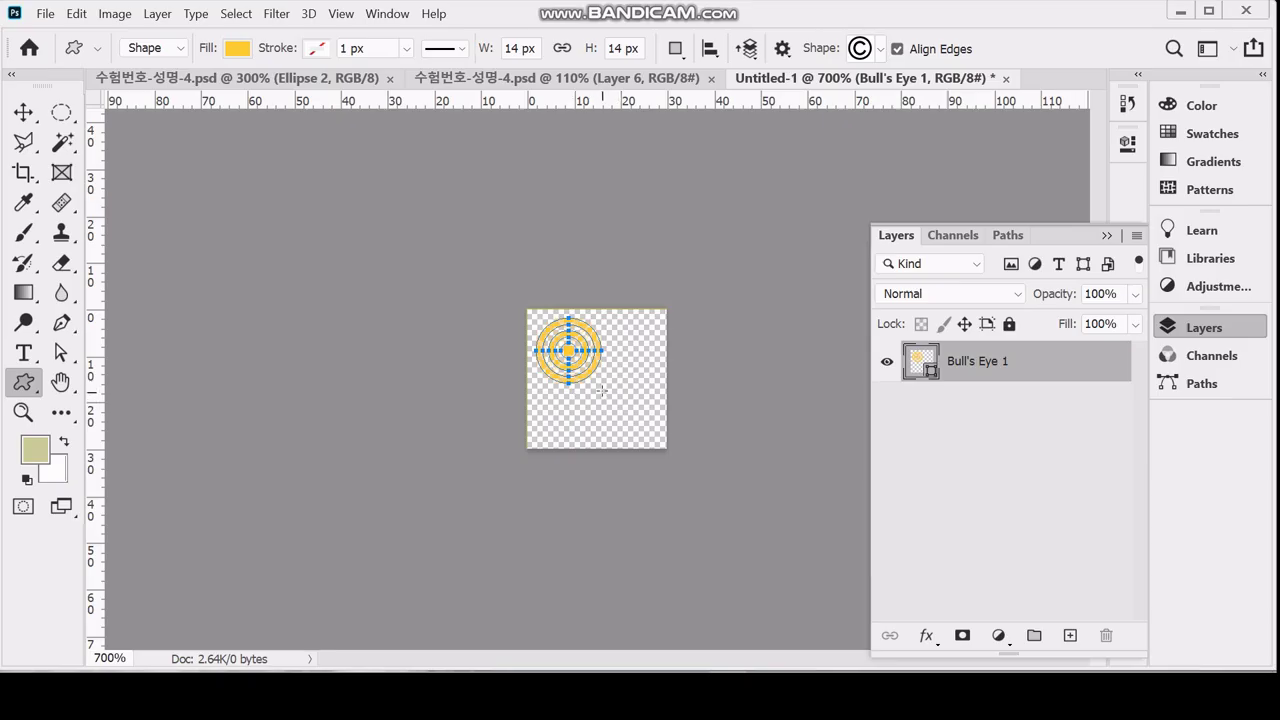
{"action": "mouse_move", "coordinate": [600, 385]}
{"action": "left_mouse_down"}
{"action": "mouse_move", "coordinate": [660, 452]}
{"action": "mouse_move", "coordinate": [629, 424]}
{"action": "left_mouse_up"}
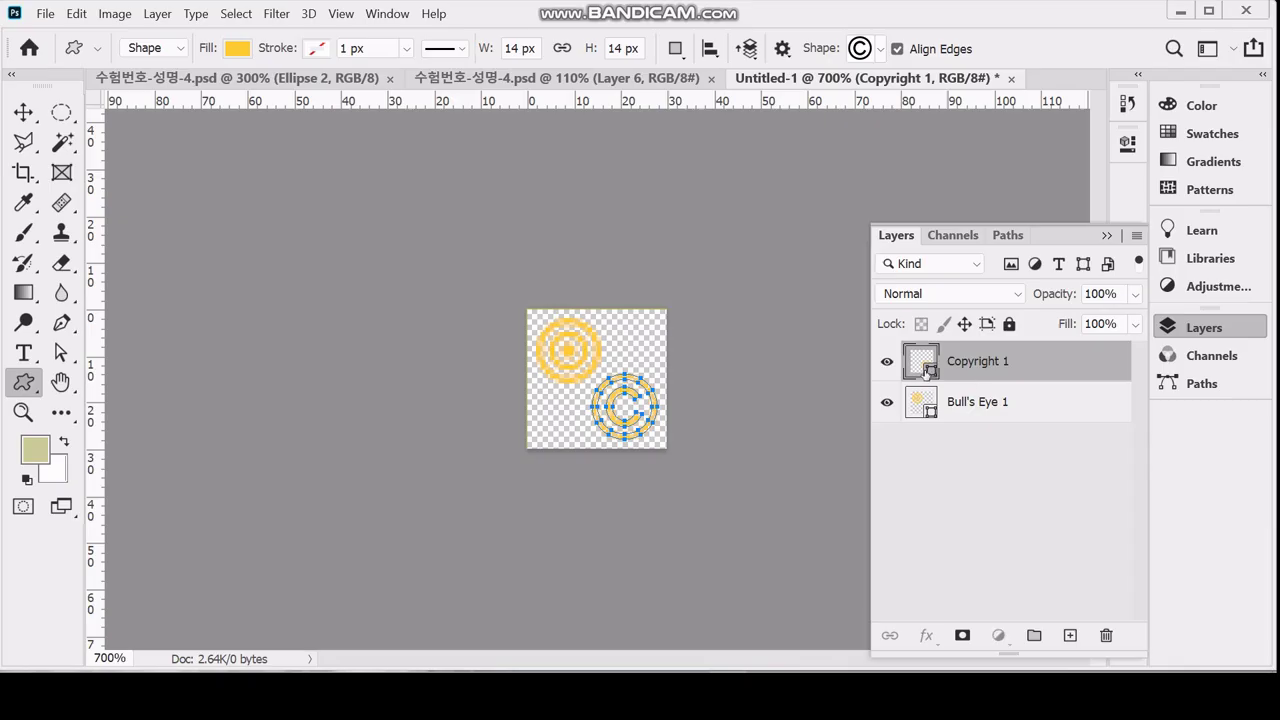
Change the copyright symbol's fill color to #cccc66
{"action": "double_click", "coordinate": [922, 366]}
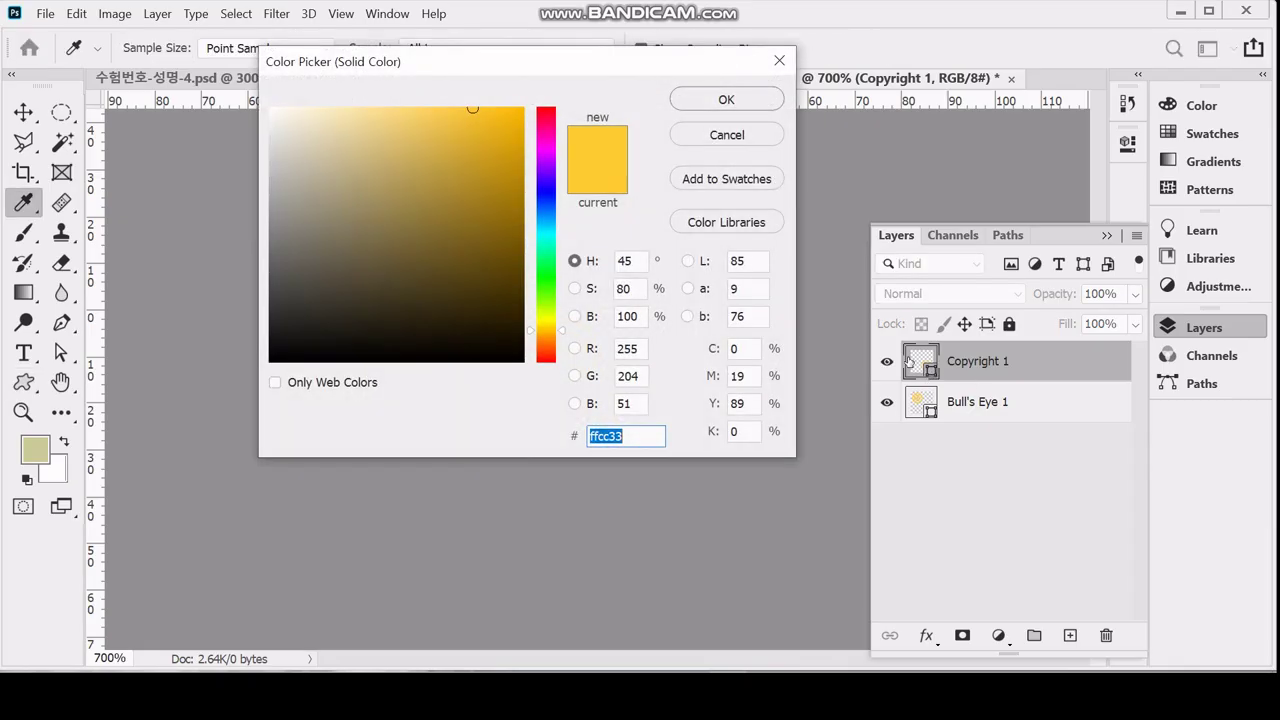
{"action": "type", "text": "cccc66"}
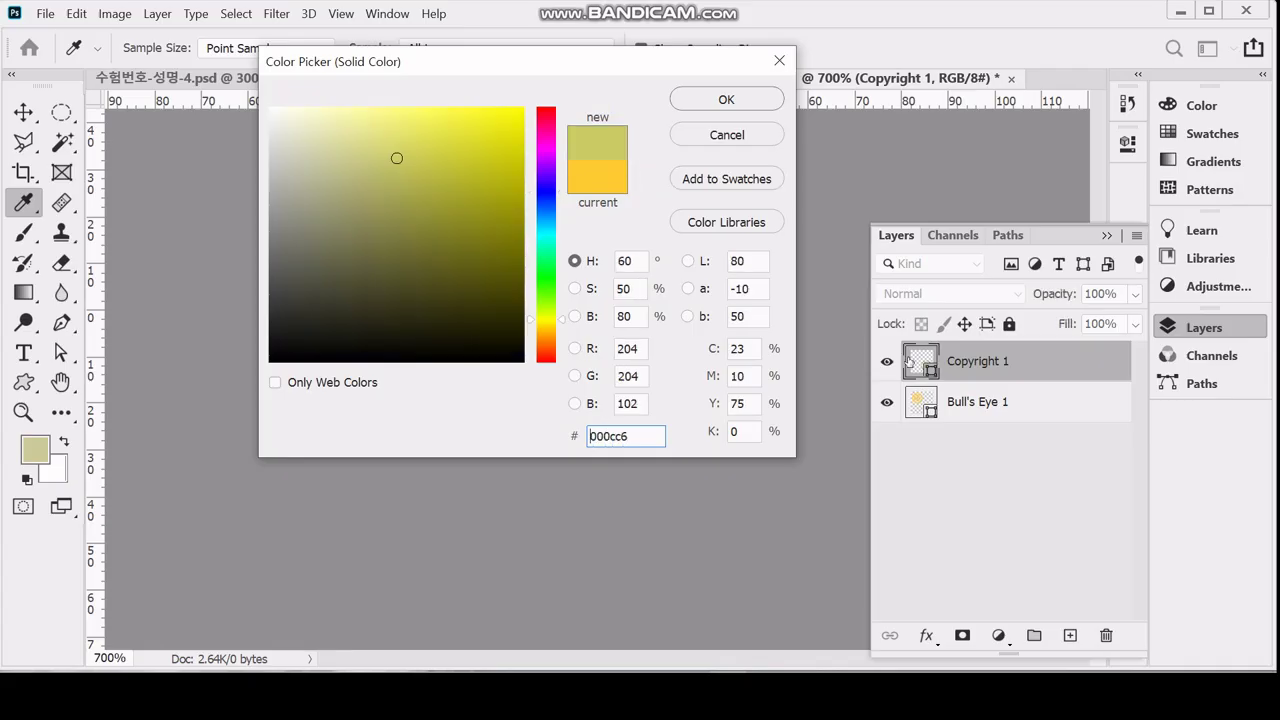
{"action": "key", "text": "Return"}
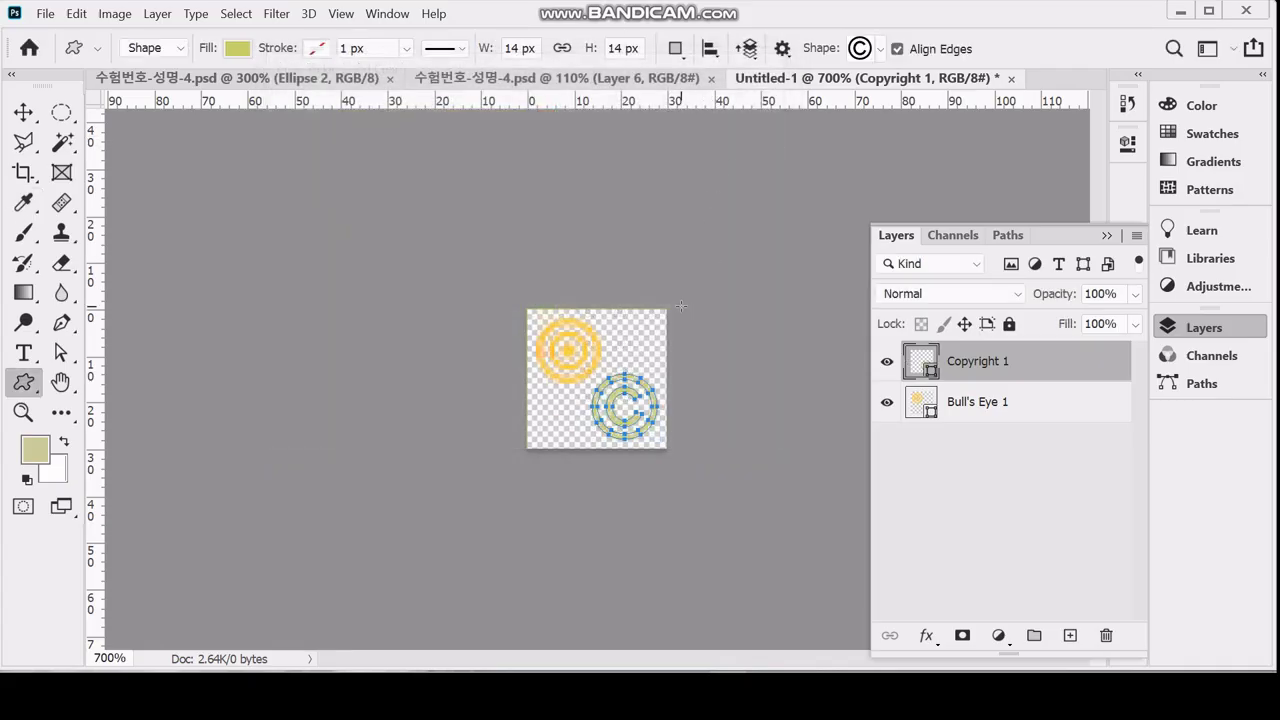
Define the bull's eye and copyright tile as a pattern named "기호 모양"
{"action": "key", "text": "Return"}
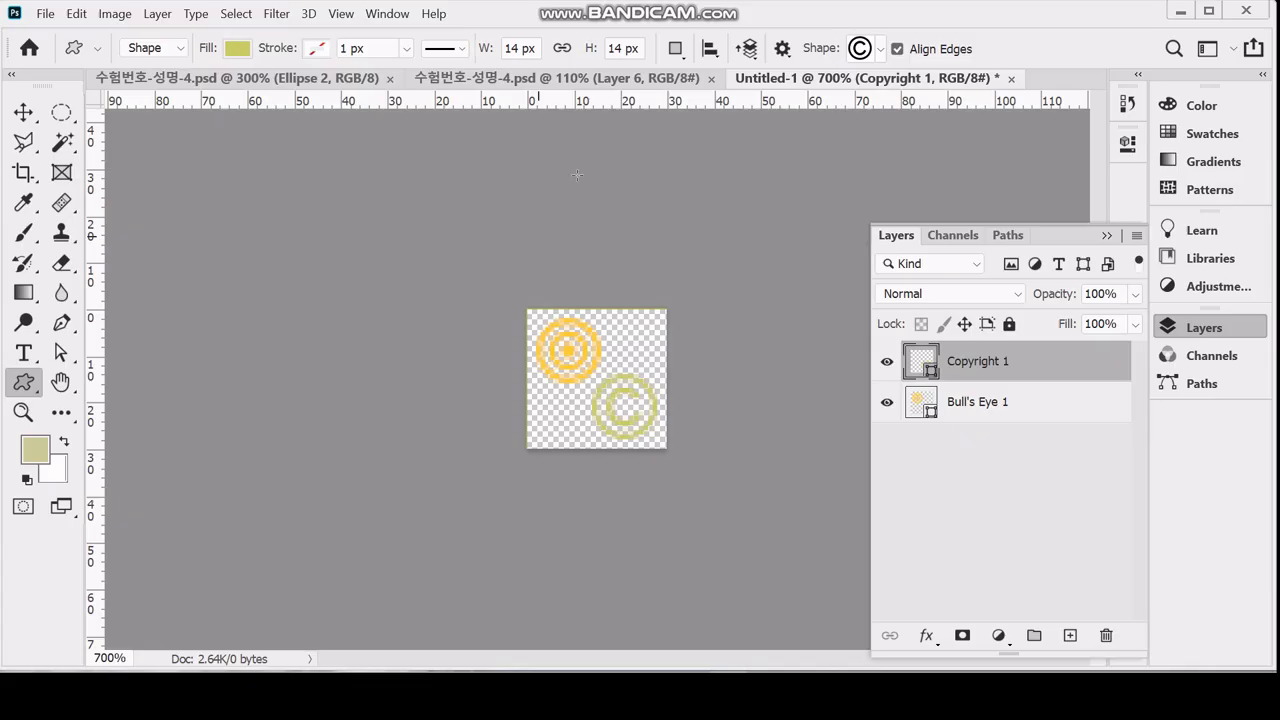
{"action": "left_click", "coordinate": [77, 14]}
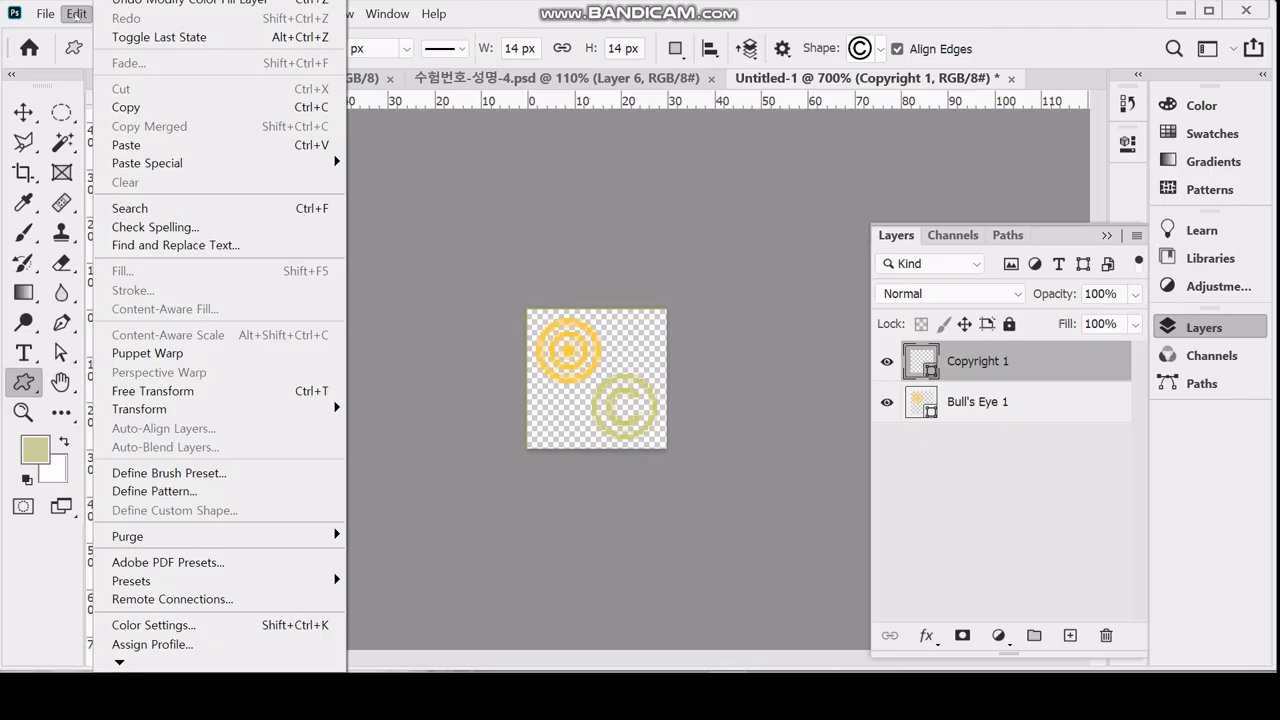
{"action": "left_click", "coordinate": [218, 494]}
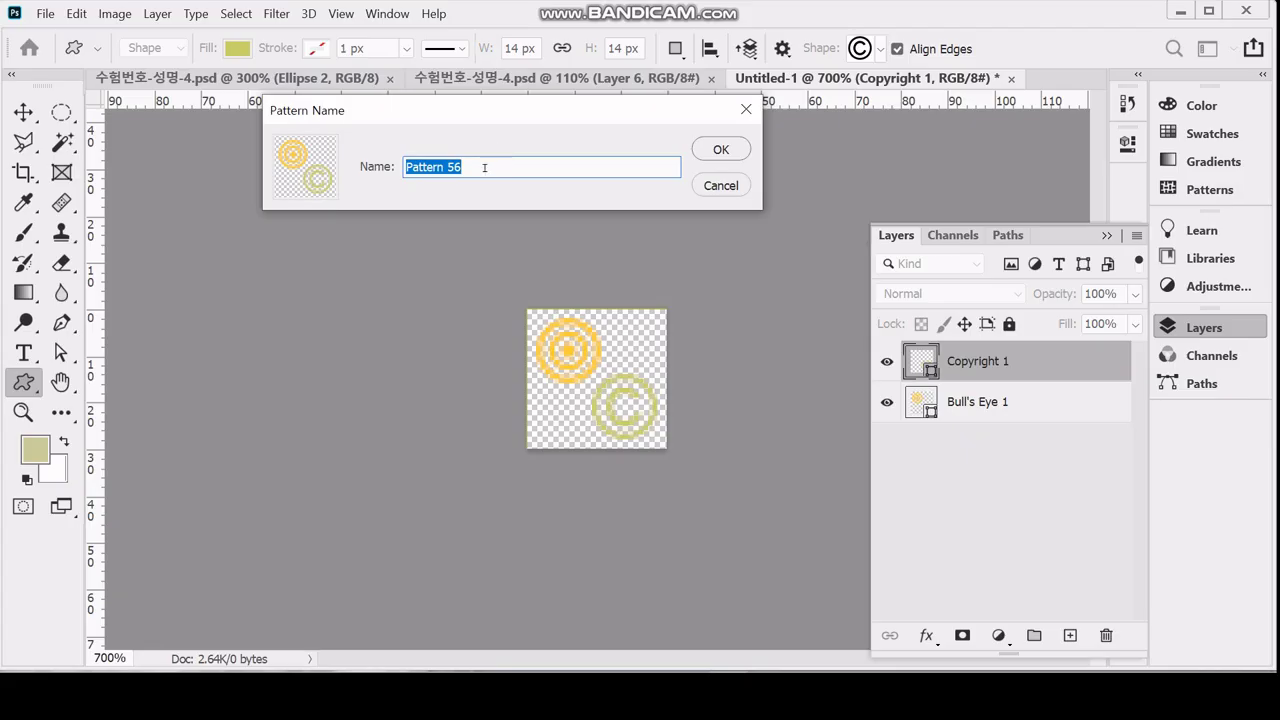
{"action": "key", "text": "BackSpace"}
{"action": "type", "text": "기호 ㅁ"}
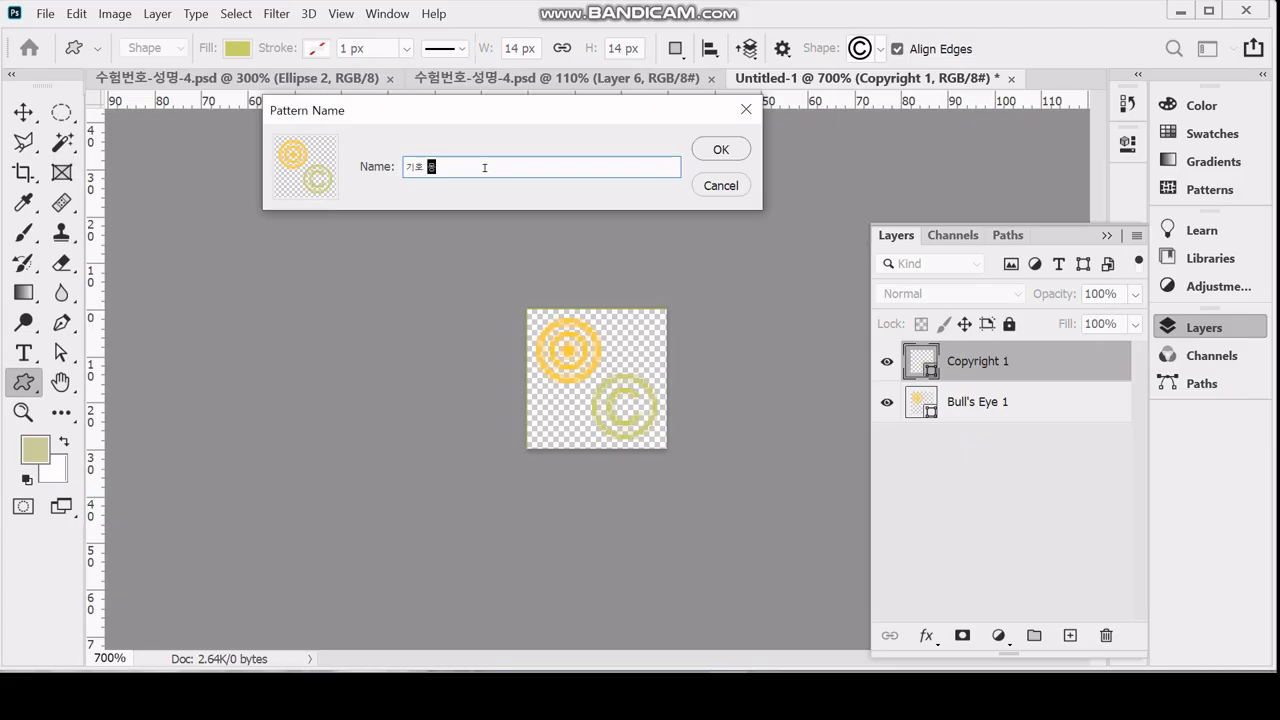
{"action": "type", "text": "ㅗ양"}
{"action": "left_click", "coordinate": [709, 142]}
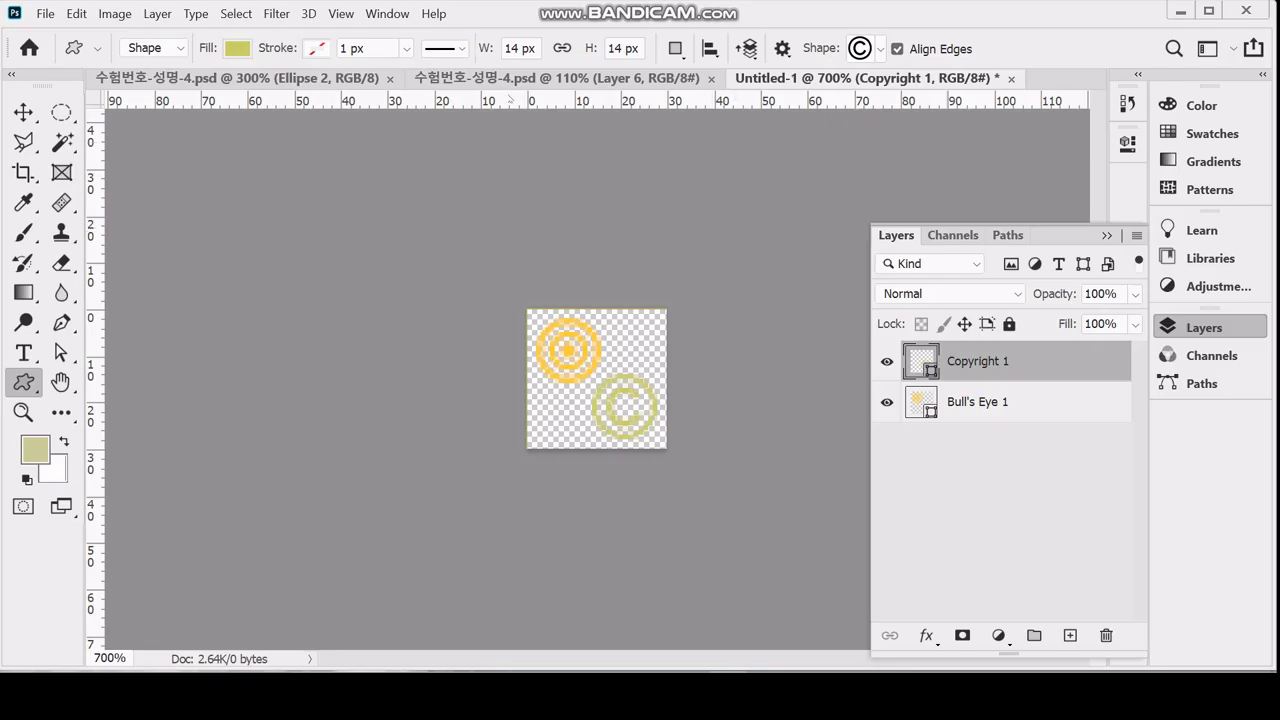
Return to the 300% banner document and add a new layer directly above the cyclist's rounded-rectangle body shape
{"action": "left_click", "coordinate": [492, 79]}
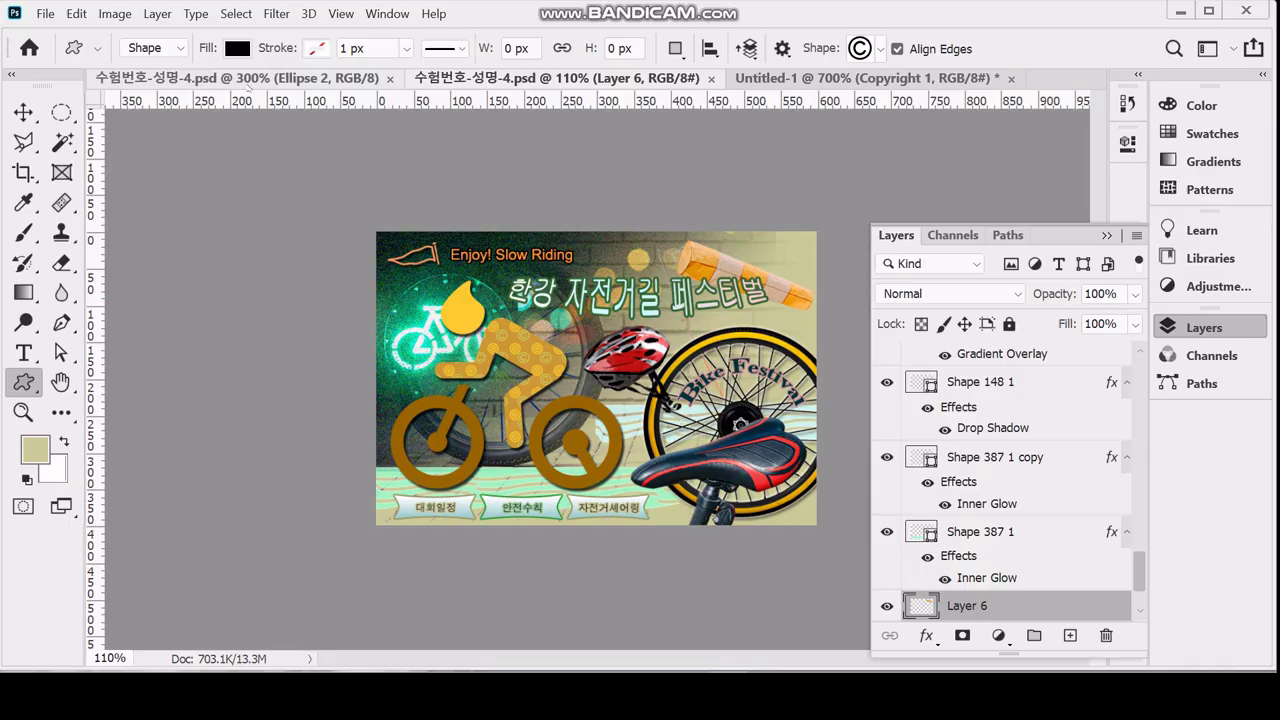
{"action": "key", "text": "ctrl+shift+Tab"}
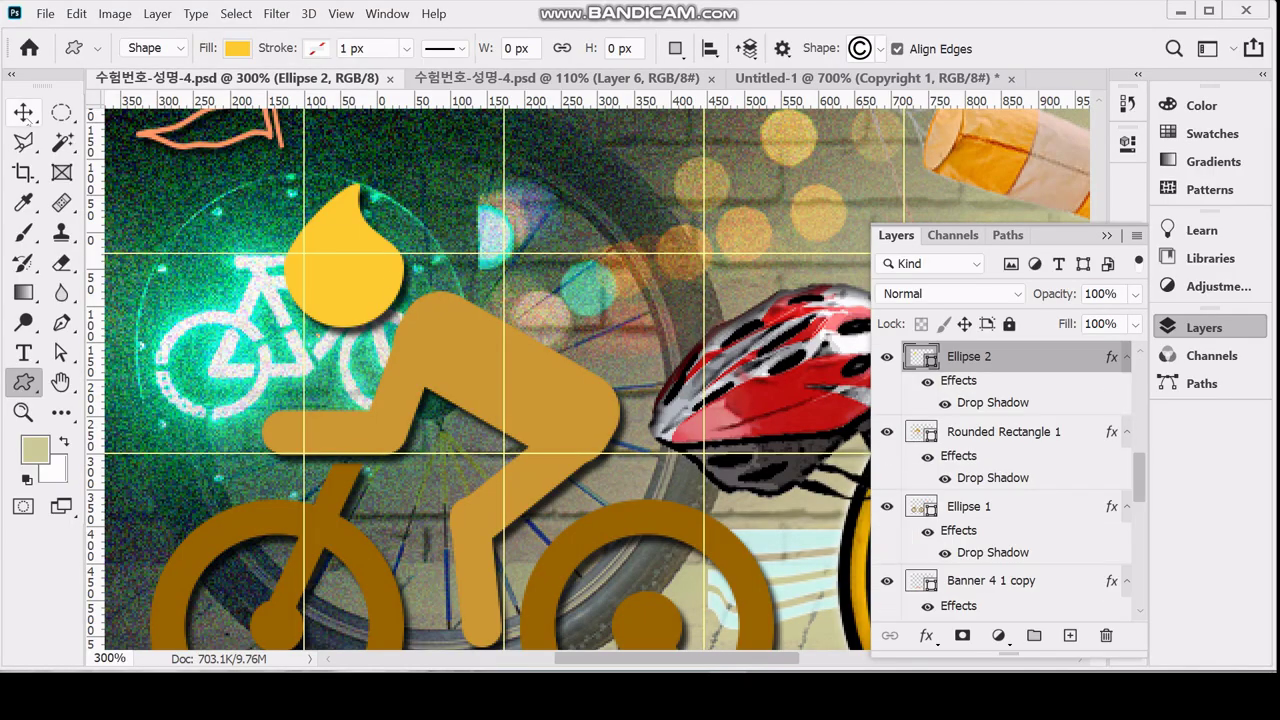
{"action": "left_click", "coordinate": [23, 112]}
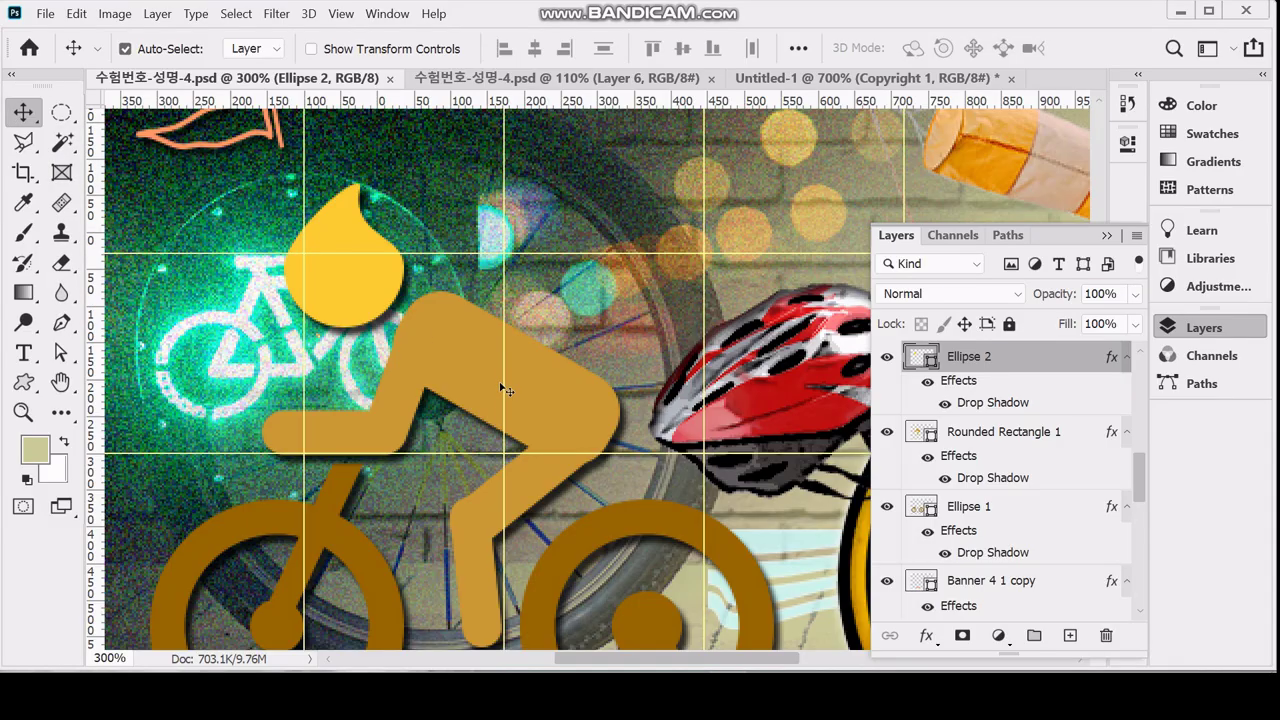
{"action": "left_click", "coordinate": [473, 357]}
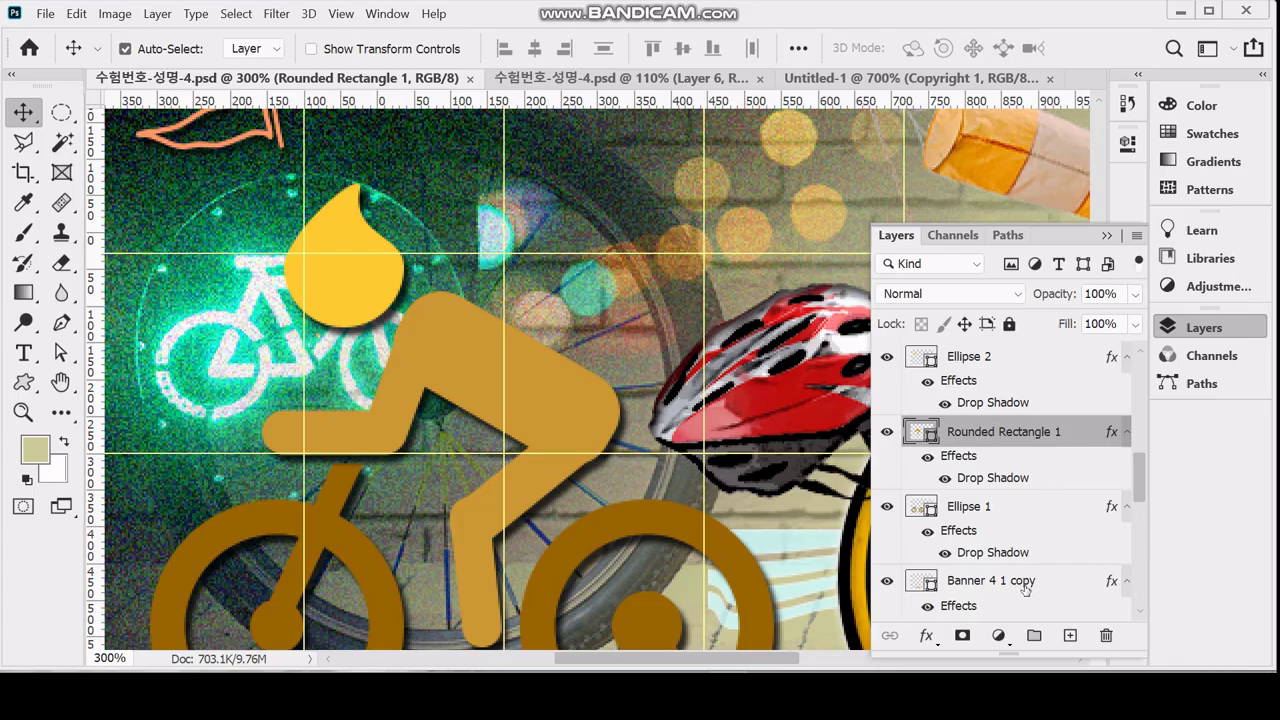
{"action": "left_click", "coordinate": [1069, 638]}
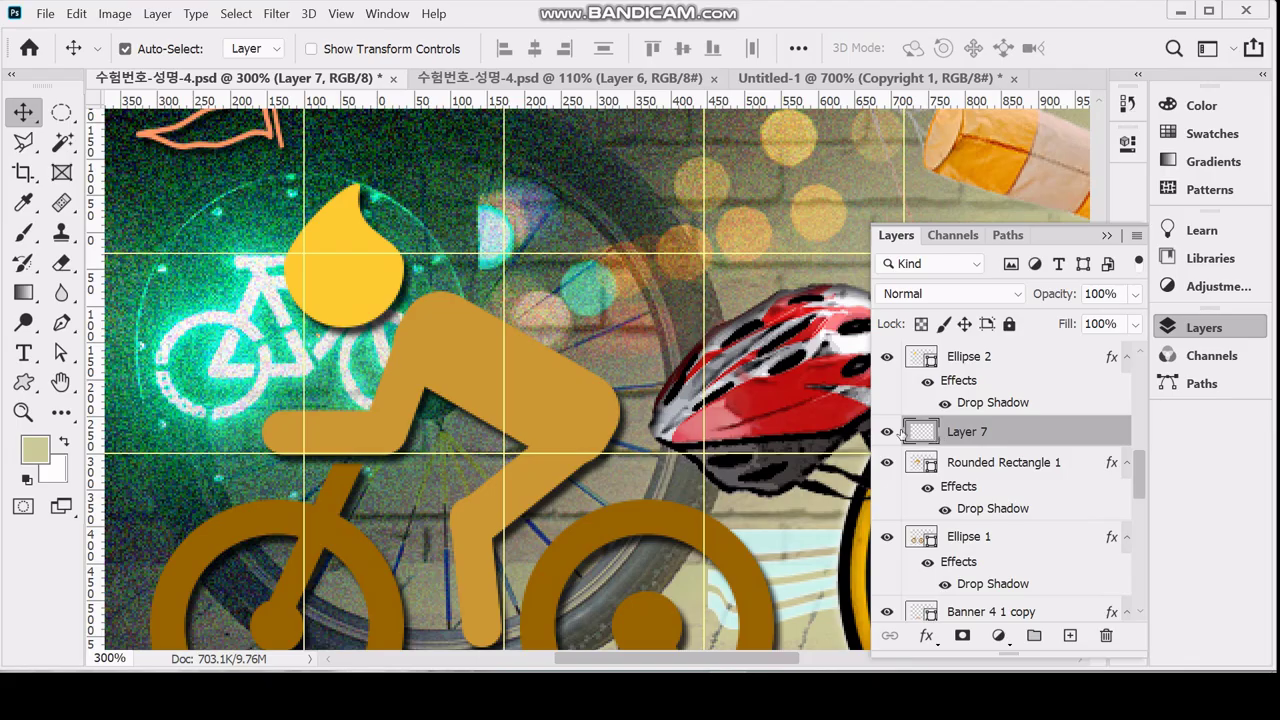
Rename the new layer above the cyclist's body as "pattern"
{"action": "double_click", "coordinate": [963, 433]}
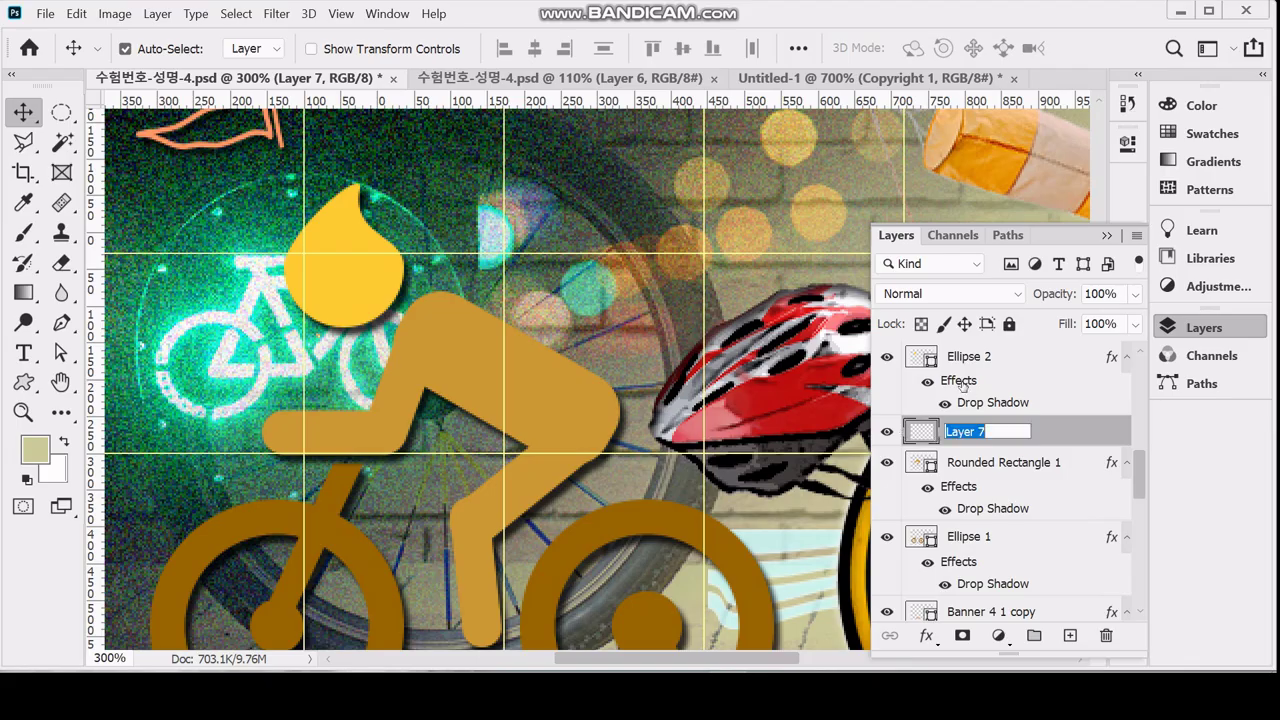
{"action": "type", "text": "ㅎㅁㅅㅅㄷㄱ"}
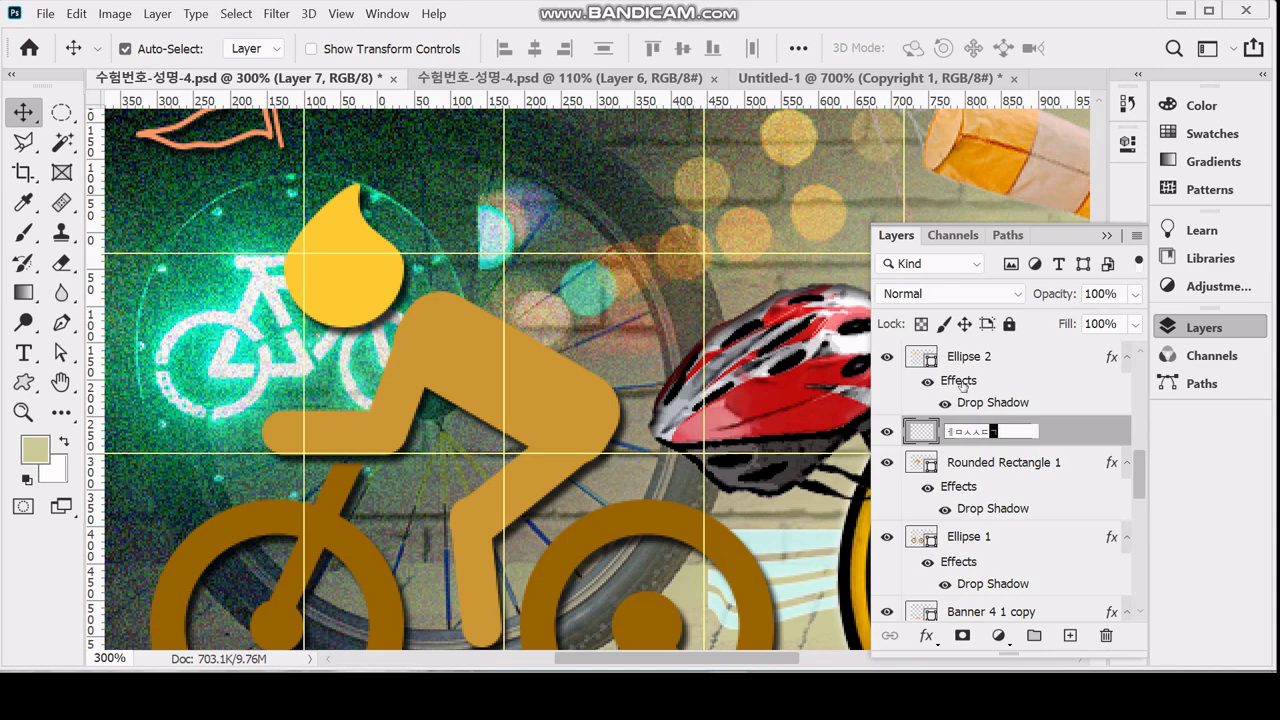
{"action": "key", "text": "BackSpace"}
{"action": "key", "text": "BackSpace"}
{"action": "key", "text": "BackSpace"}
{"action": "key", "text": "BackSpace"}
{"action": "key", "text": "BackSpace"}
{"action": "key", "text": "BackSpace"}
{"action": "type", "text": "pattern"}
{"action": "key", "text": "Return"}
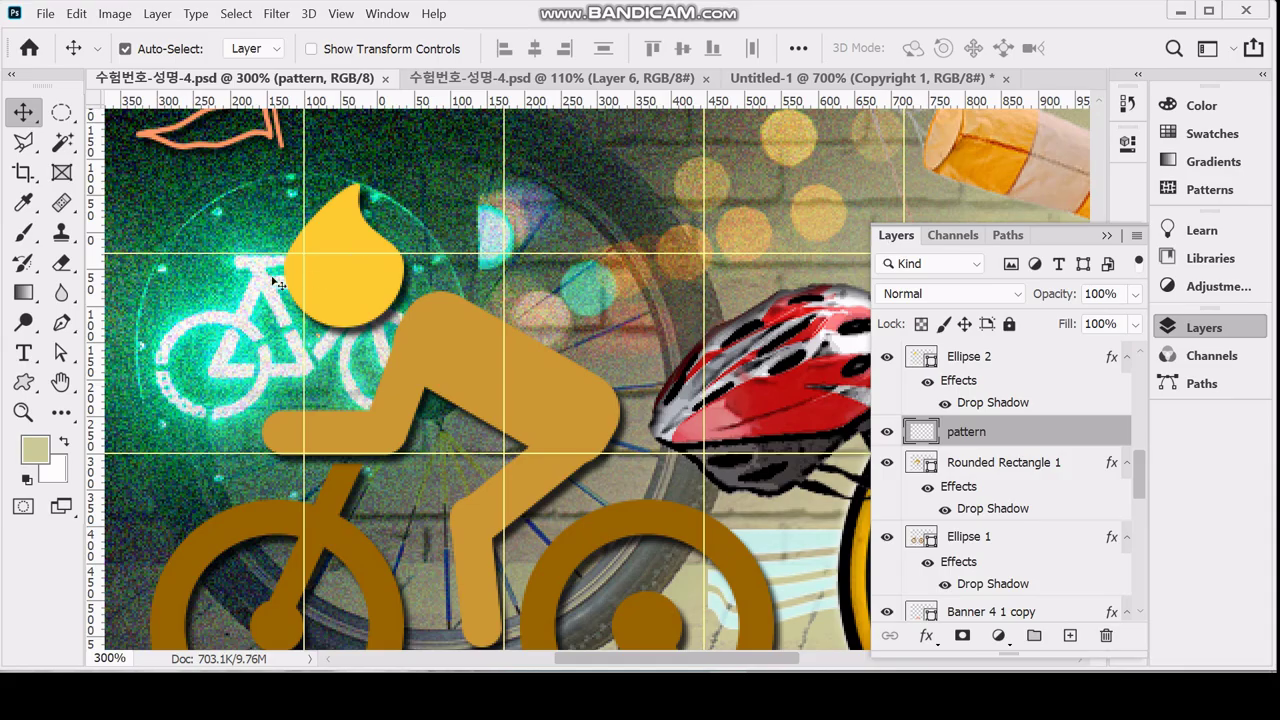
Fill the pattern layer with the custom bull's eye and copyright pattern in Normal mode at 100% opacity
{"action": "left_click", "coordinate": [77, 14]}
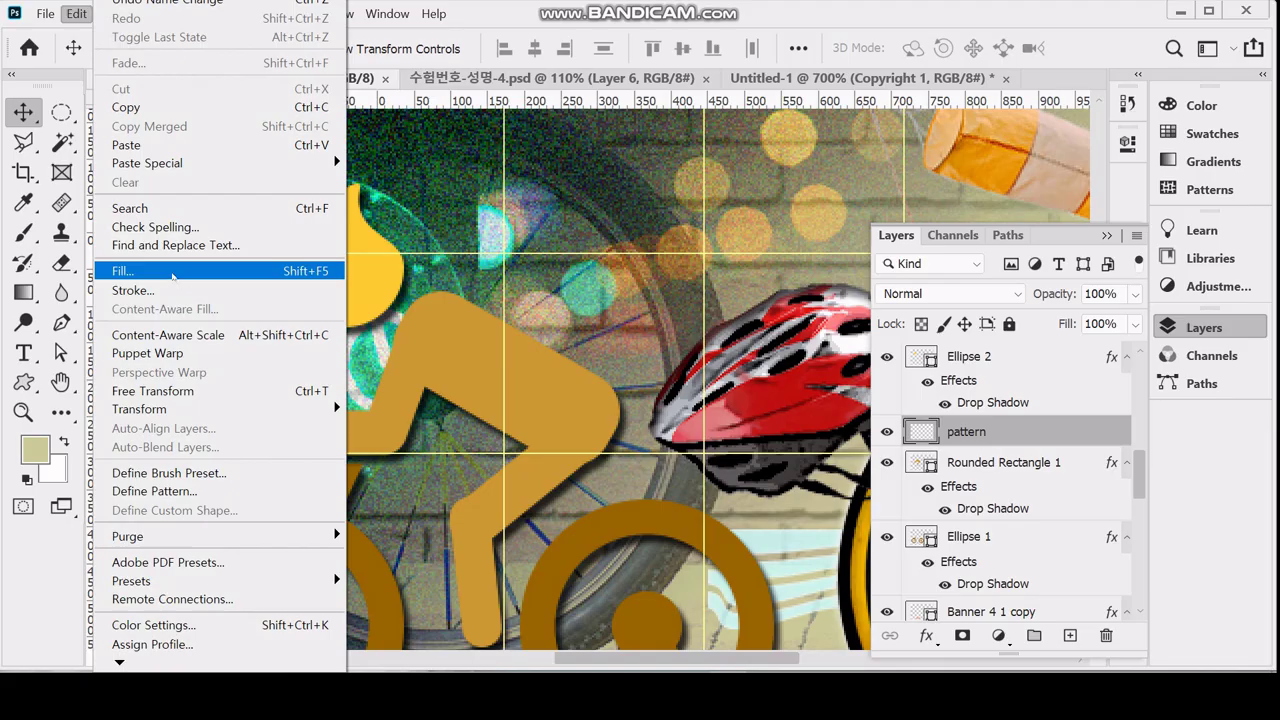
{"action": "left_click", "coordinate": [122, 271]}
{"action": "left_click", "coordinate": [438, 174]}
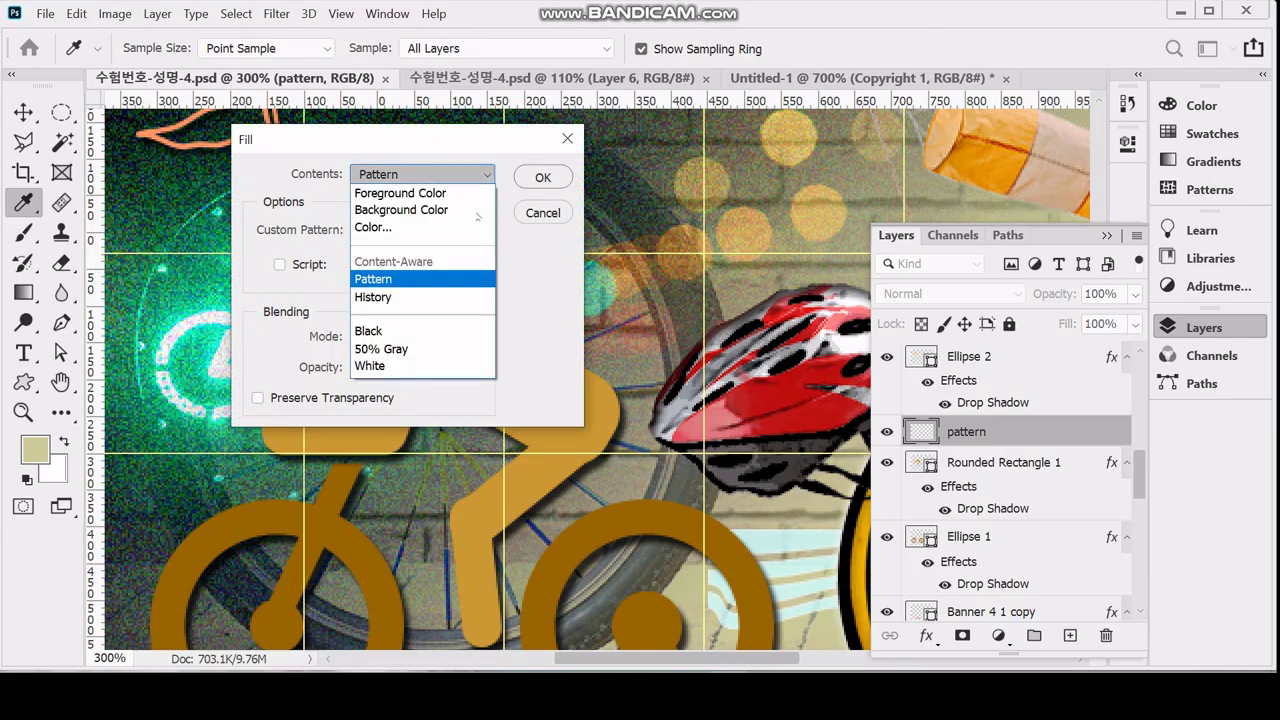
{"action": "left_click", "coordinate": [448, 284]}
{"action": "left_click", "coordinate": [390, 232]}
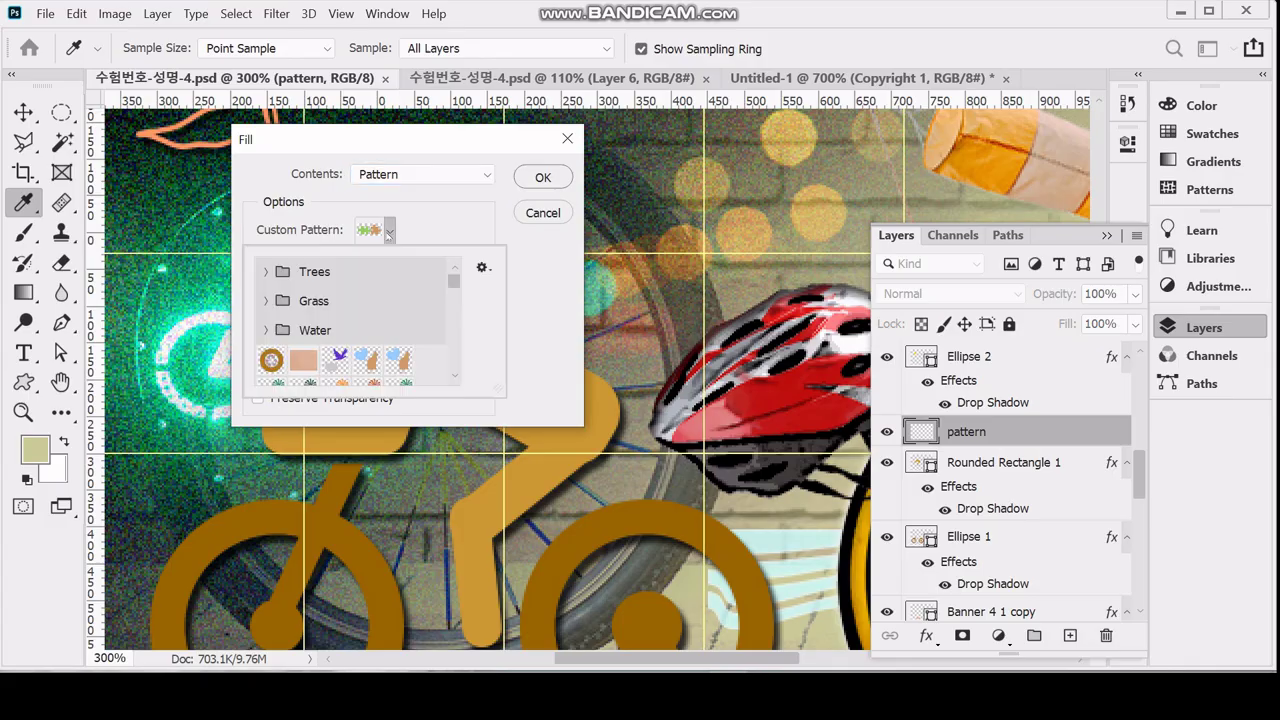
{"action": "left_click_drag", "start_coordinate": [455, 285], "coordinate": [458, 376]}
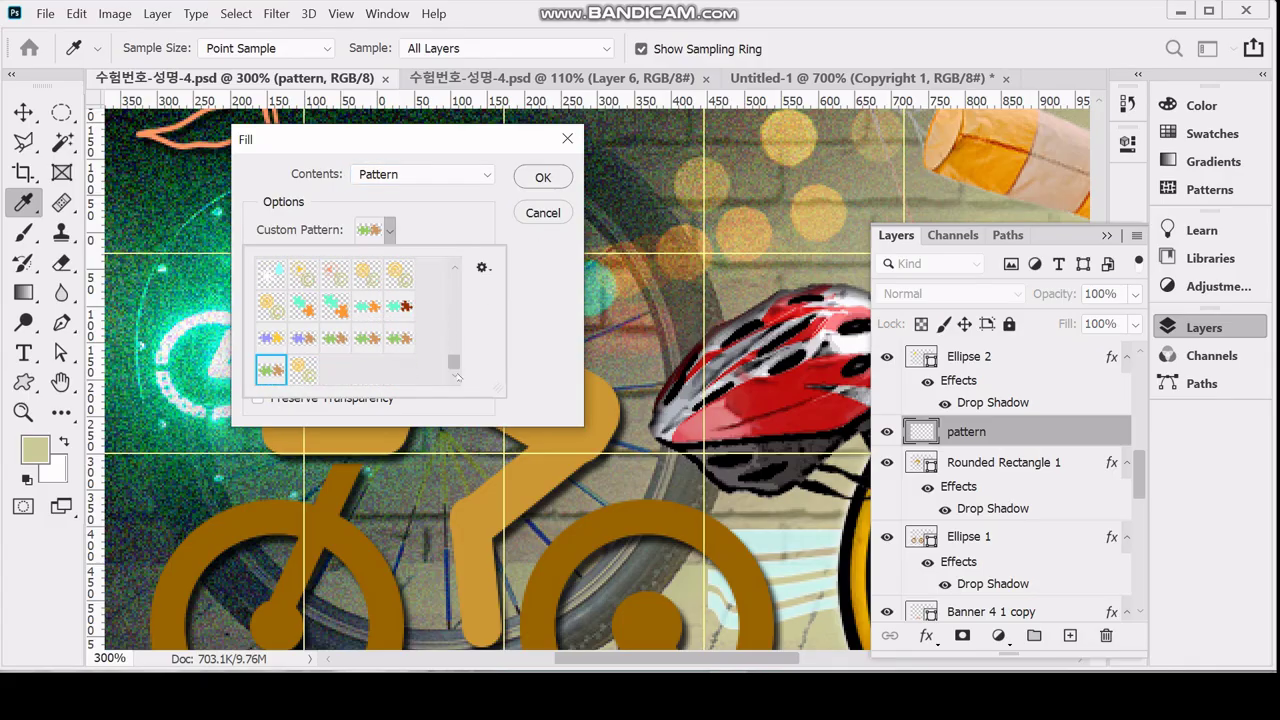
{"action": "left_click", "coordinate": [303, 378]}
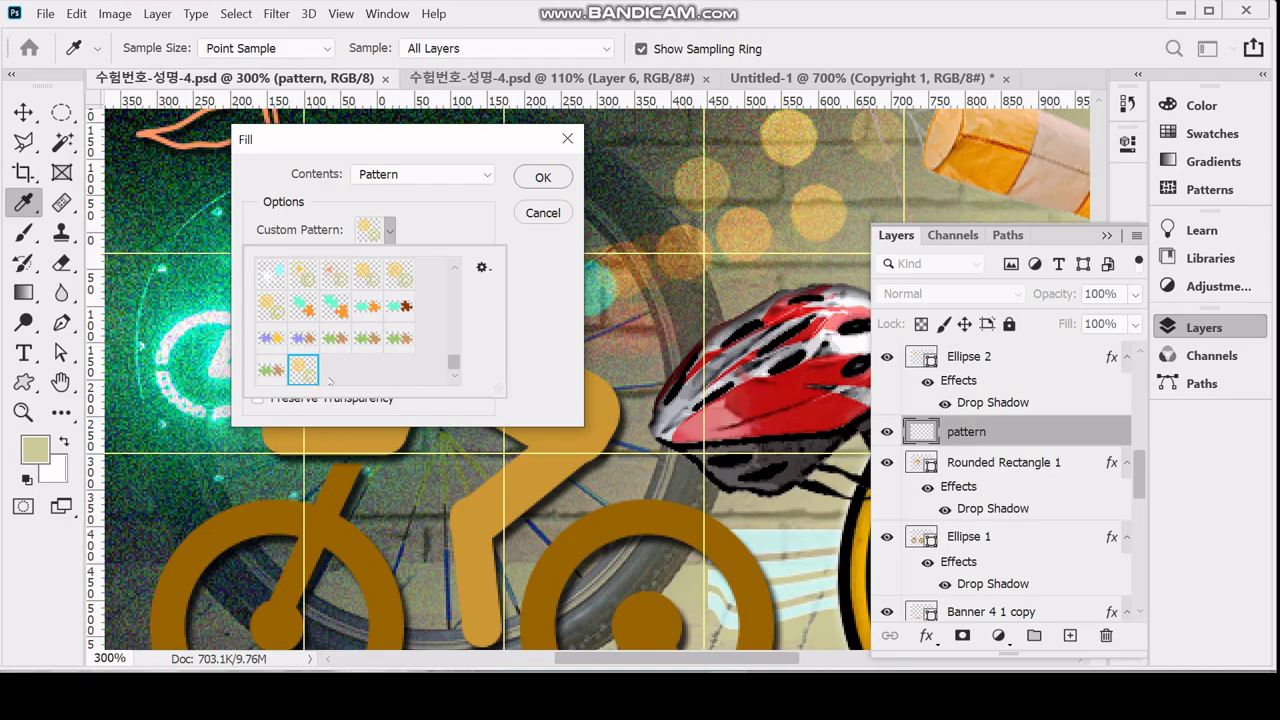
{"action": "left_click", "coordinate": [443, 207]}
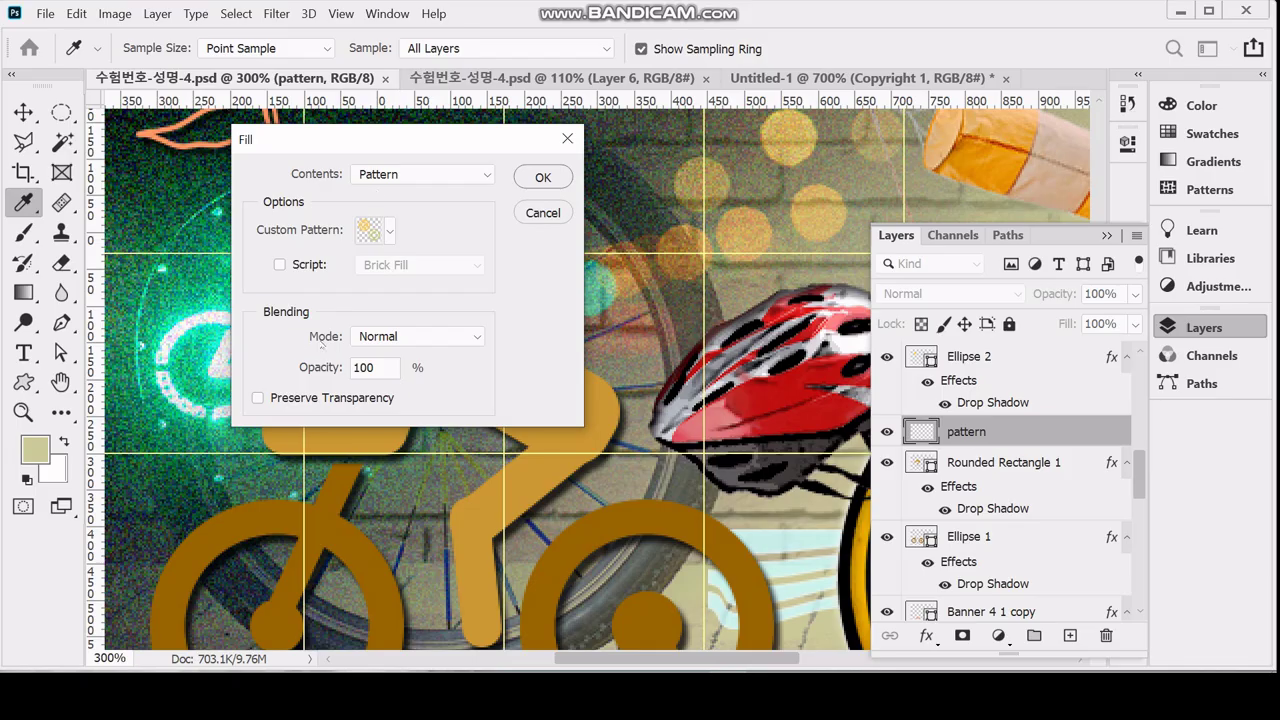
{"action": "left_click", "coordinate": [543, 177]}
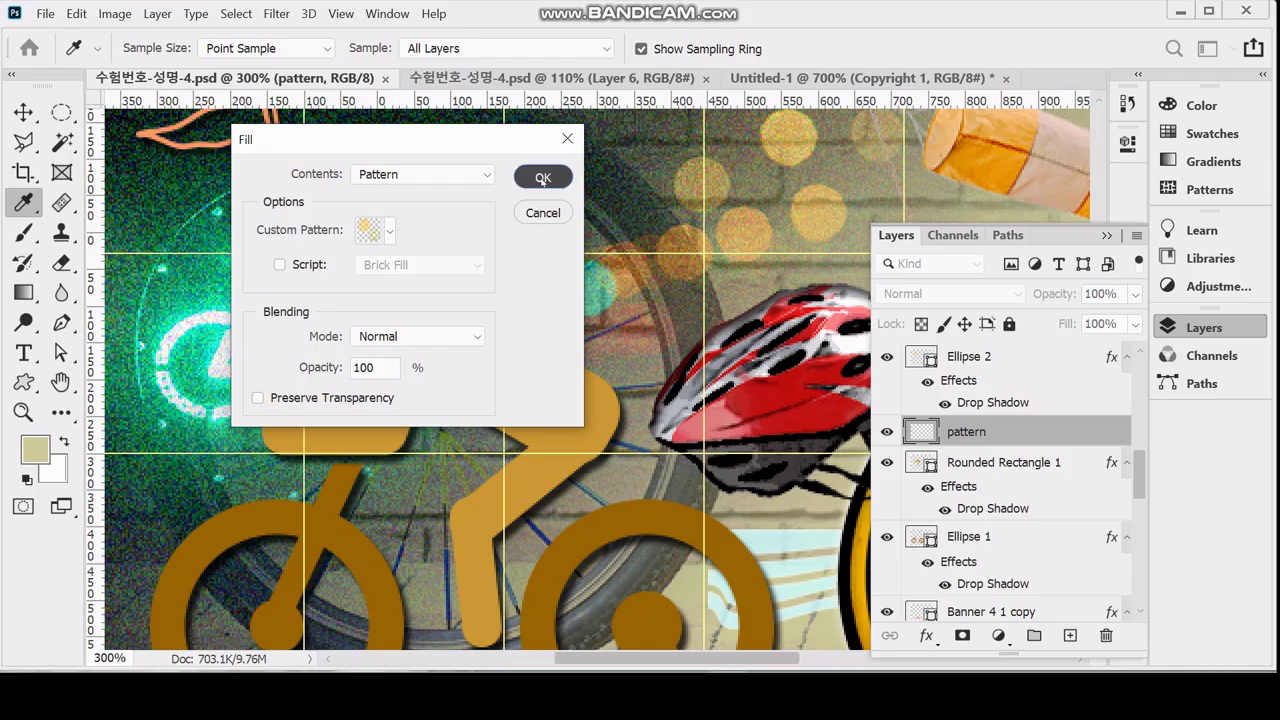
{"action": "key", "text": "v"}
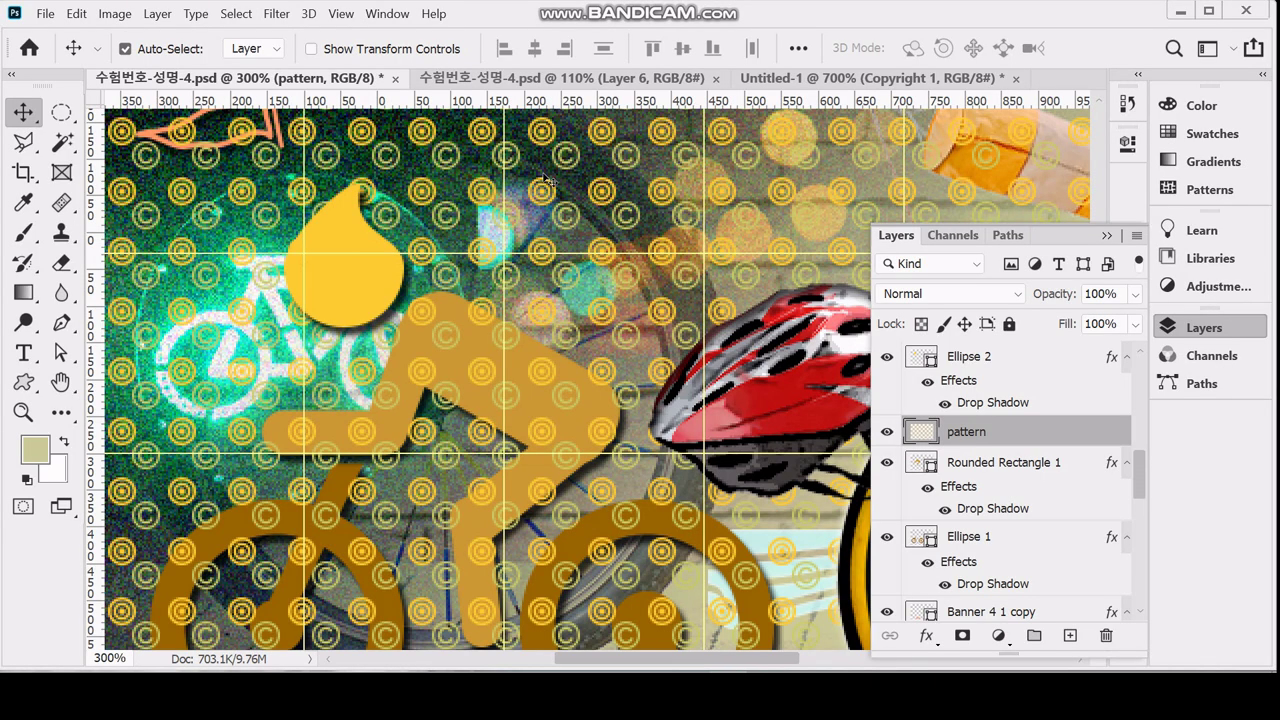
Clip the pattern layer to the Rounded Rectangle 1 layer so it only fills the cyclist's body
{"action": "key", "text": "ctrl+minus"}
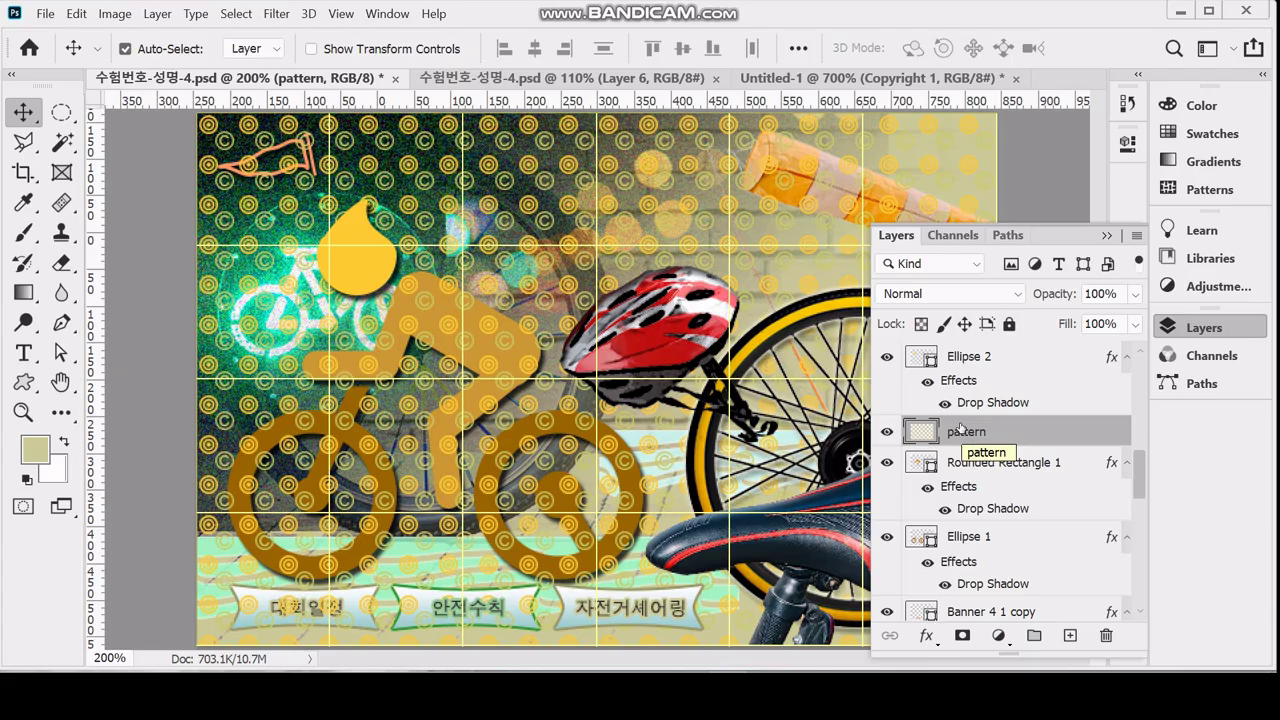
{"action": "left_click_drag", "start_coordinate": [1022, 449], "coordinate": [1024, 443]}
{"action": "left_click", "coordinate": [1024, 443], "text": "alt"}
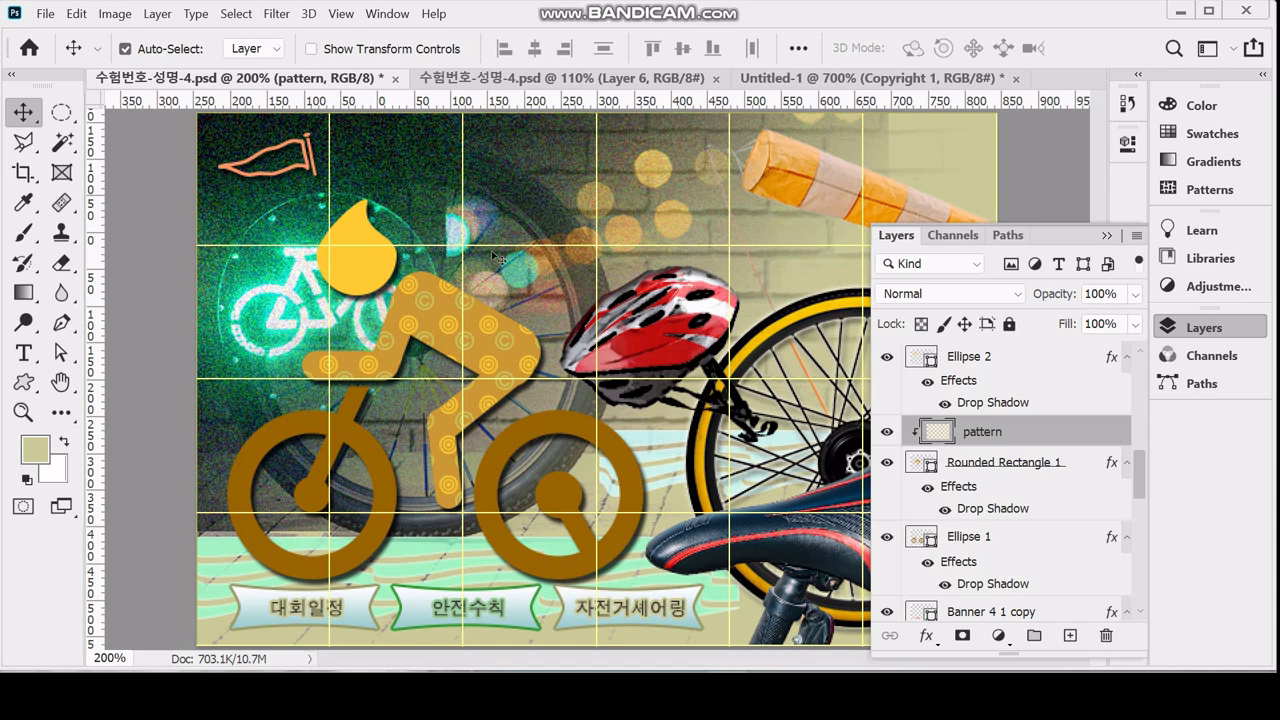
Try to shift the clipped pattern within the cyclist's body, and undo the move
{"action": "left_click_drag", "start_coordinate": [497, 332], "coordinate": [553, 301]}
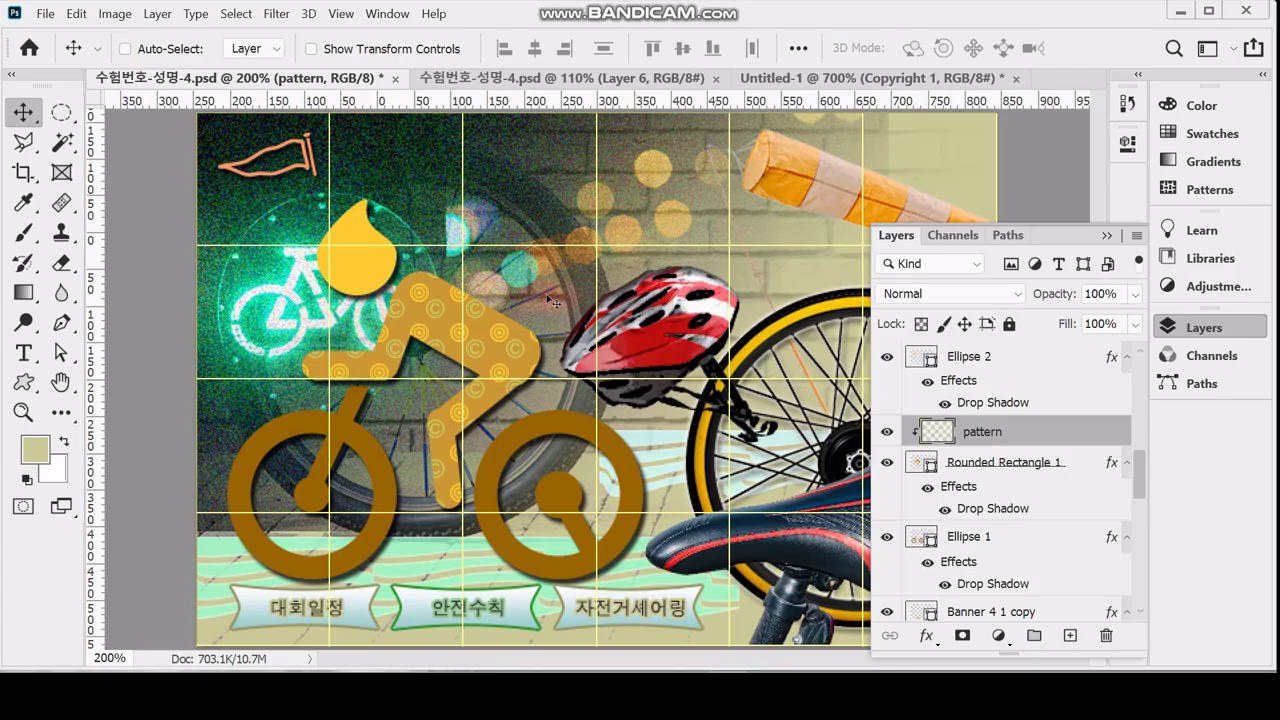
{"action": "key", "text": "ctrl+z"}
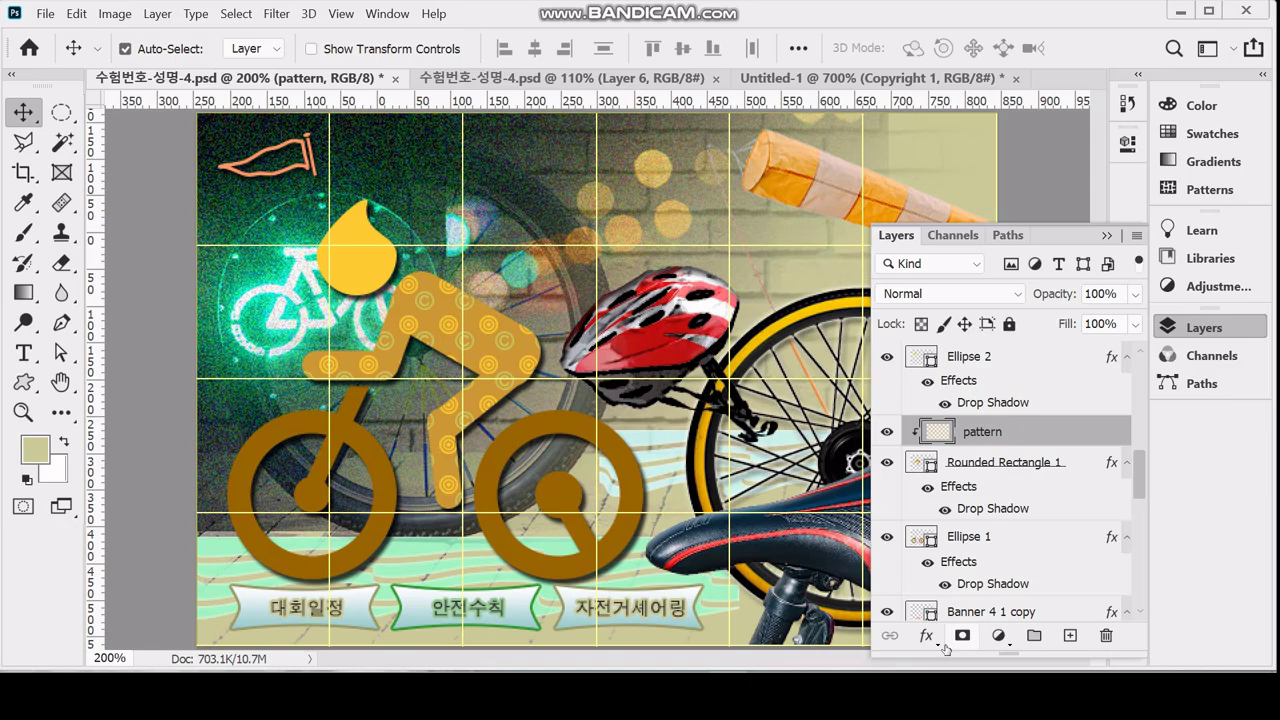
{"action": "left_click", "coordinate": [997, 637]}
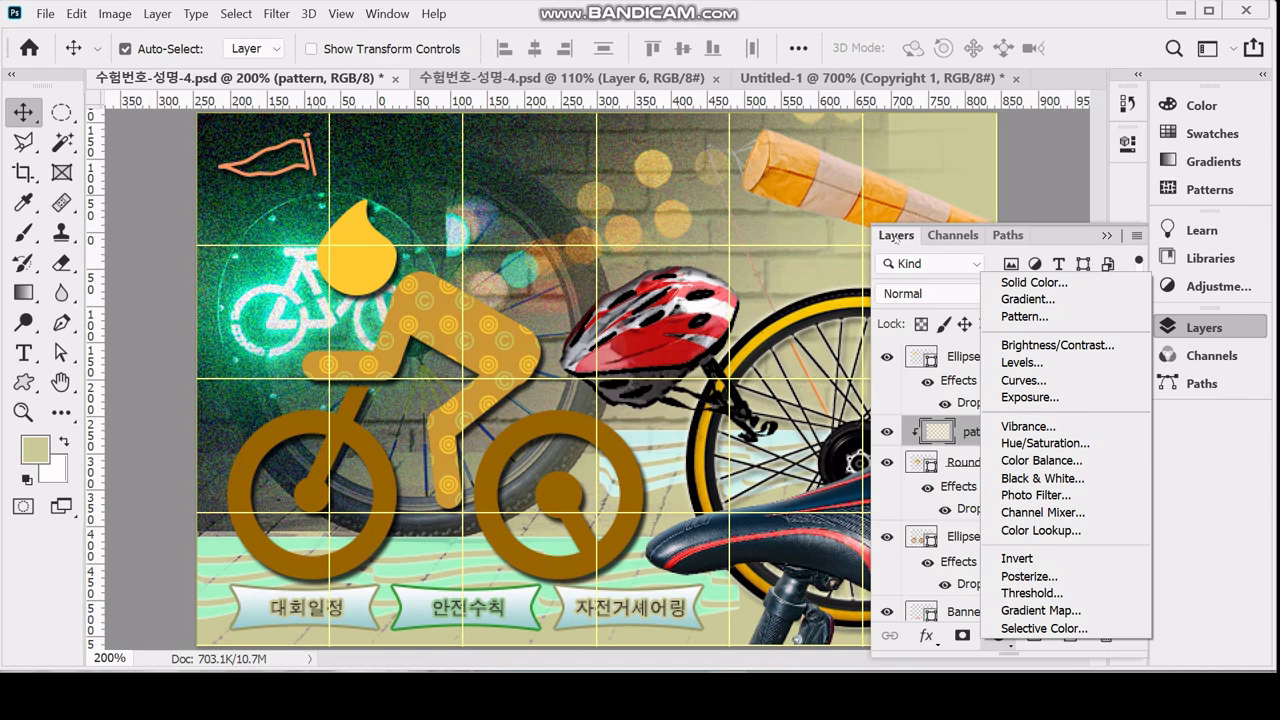
{"action": "left_click", "coordinate": [896, 236]}
Add the title text "한강 자전거길 페스티벌" in 32 pt 굴림 above the helmet, on a layer above Hue/Saturation 1
{"action": "key", "text": "t"}
{"action": "scroll", "coordinate": [1040, 487], "scroll_direction": "up", "scroll_amount": 2}
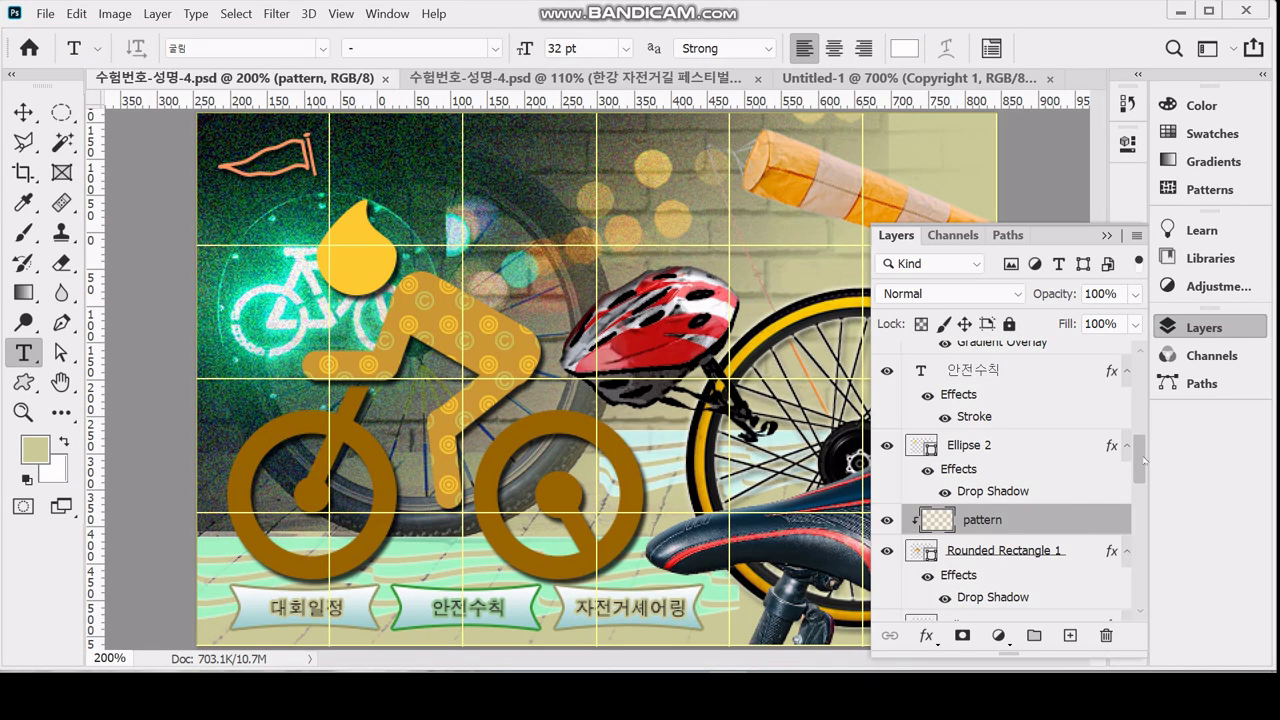
{"action": "left_click_drag", "start_coordinate": [1143, 461], "coordinate": [1138, 363]}
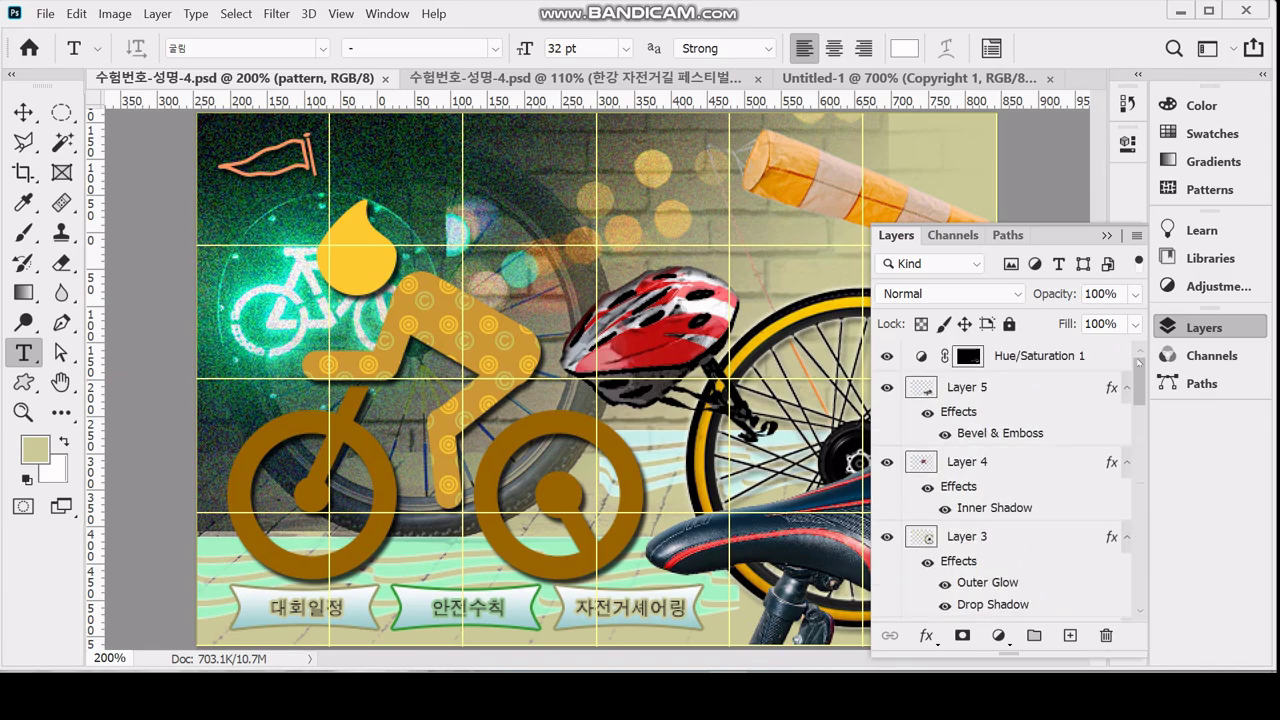
{"action": "left_click", "coordinate": [1050, 360]}
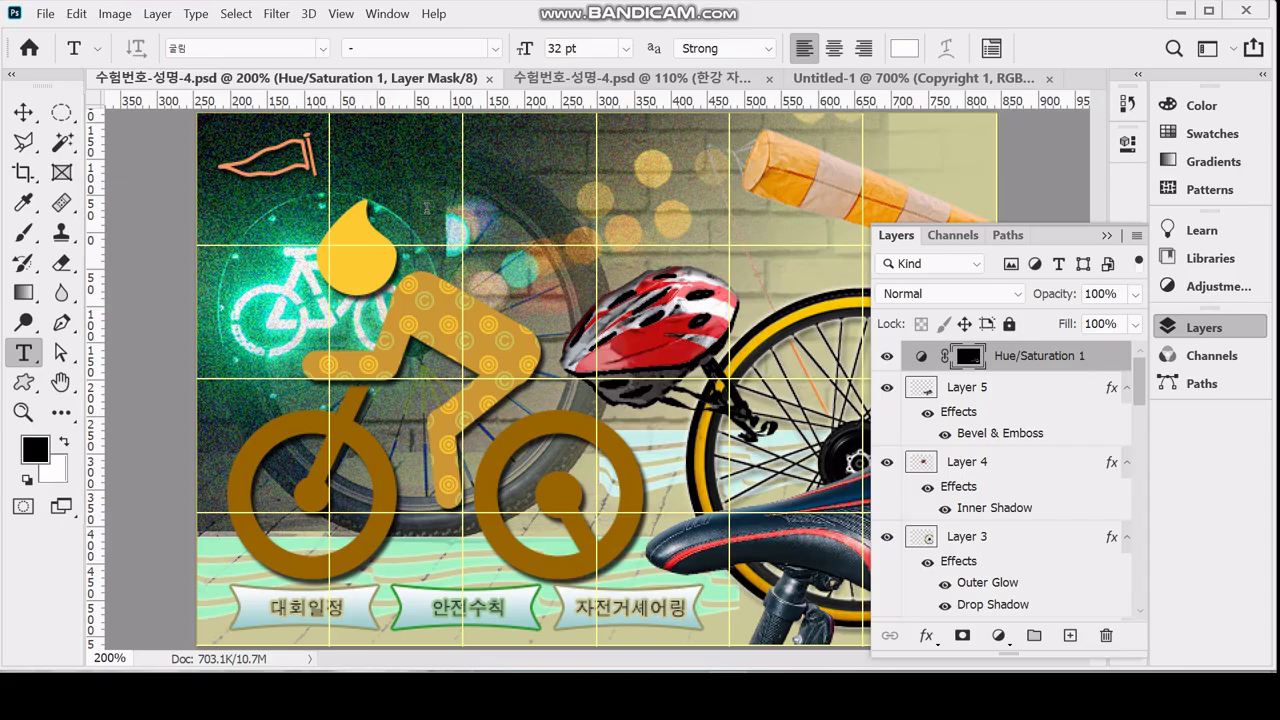
{"action": "left_click", "coordinate": [440, 212]}
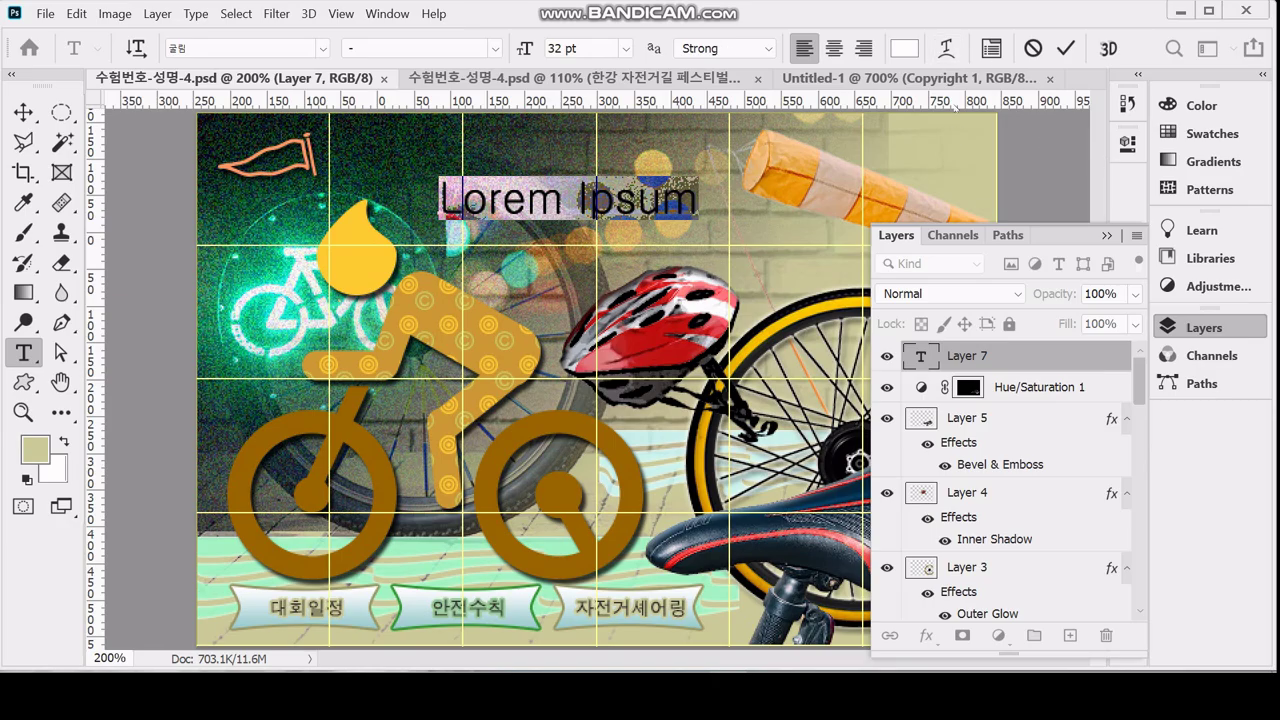
{"action": "type", "text": "한강 자전거길 페스티벌"}
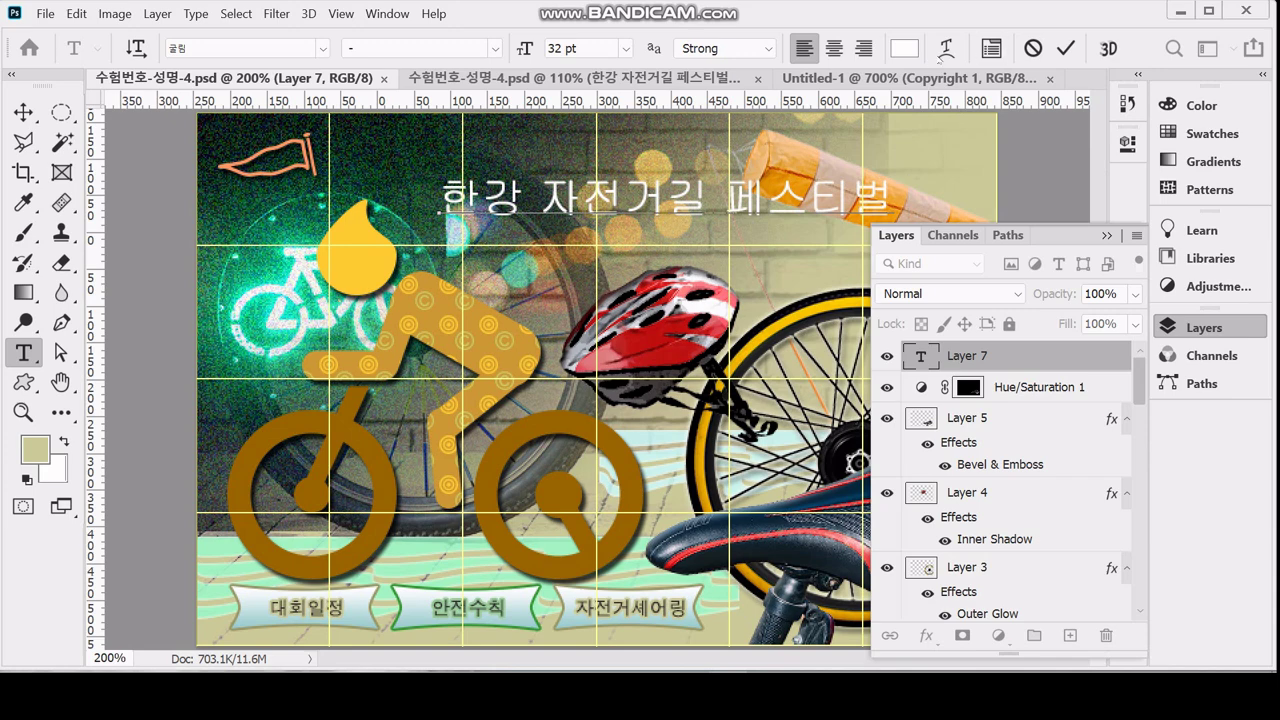
Warp the title text with the horizontal Shell Lower style and a 25% bend
{"action": "left_click", "coordinate": [945, 48]}
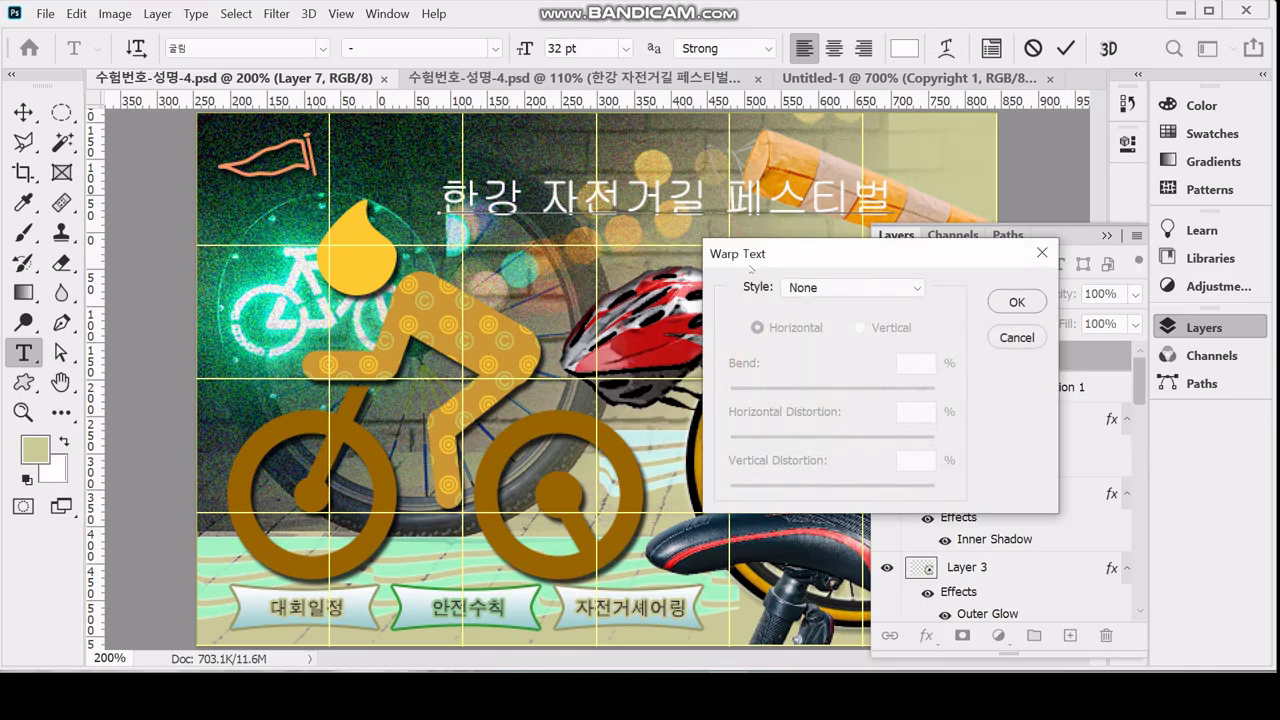
{"action": "left_click", "coordinate": [860, 288]}
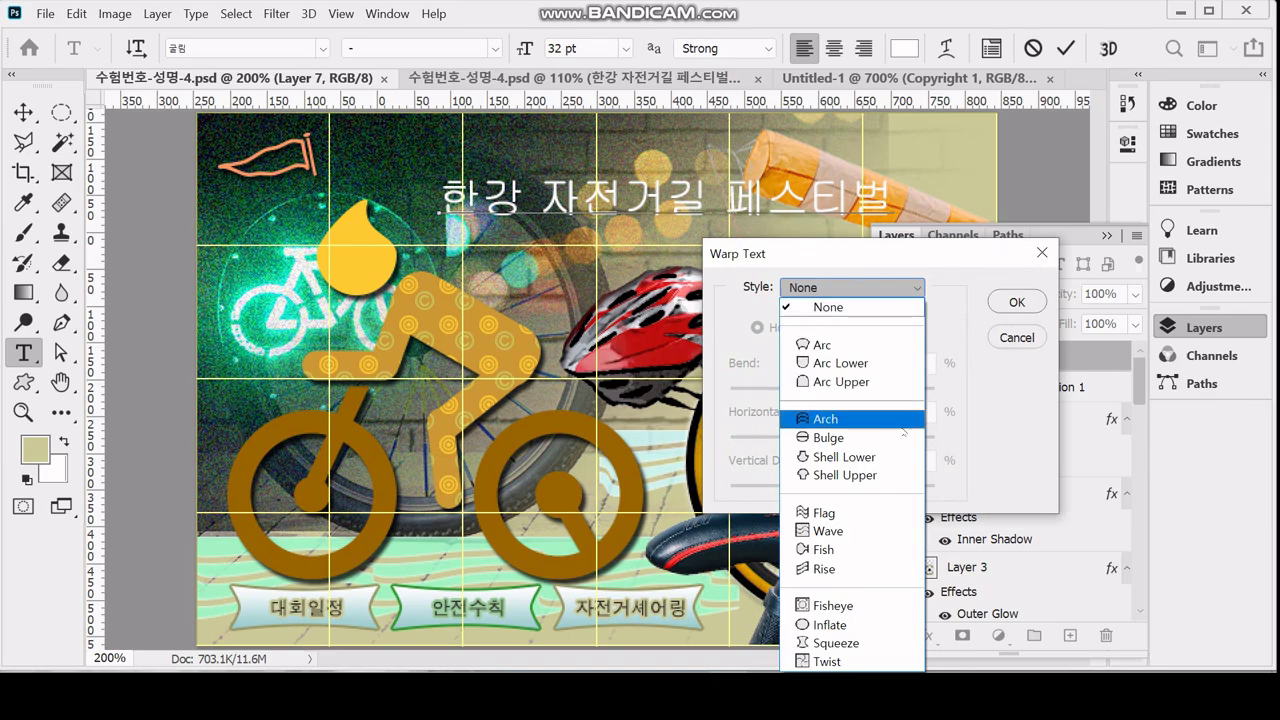
{"action": "left_click", "coordinate": [855, 457]}
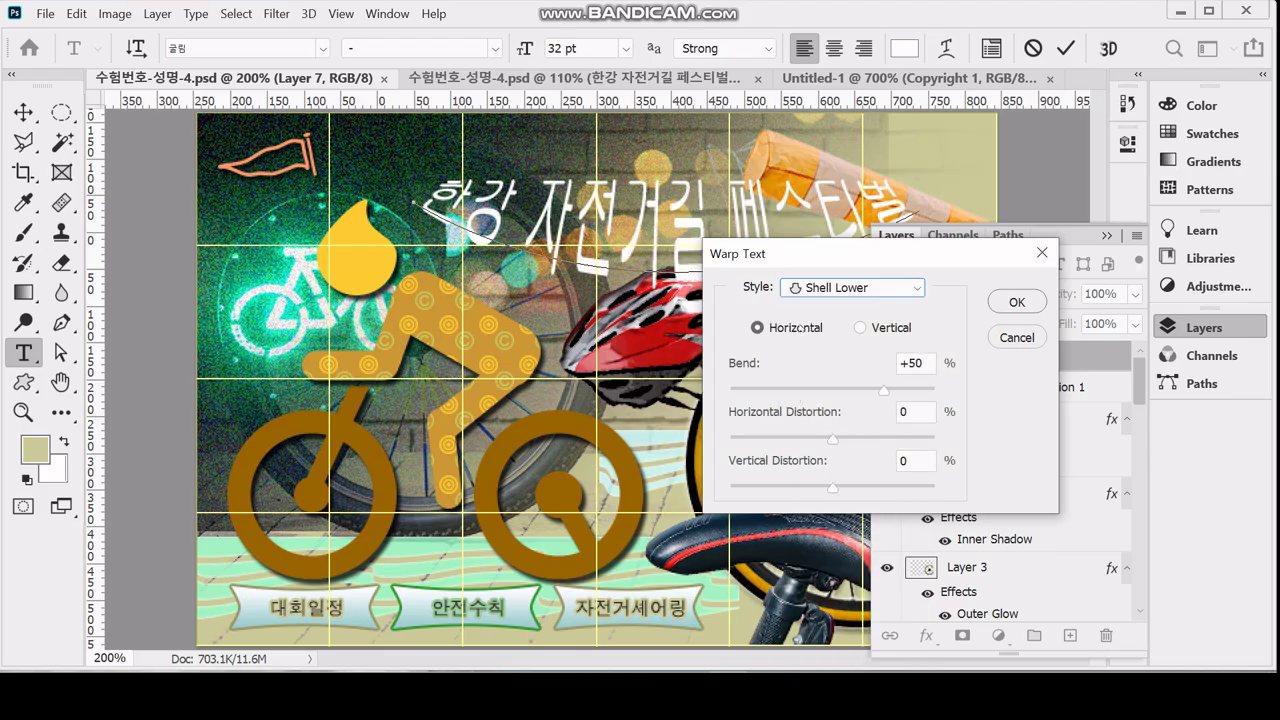
{"action": "left_click_drag", "start_coordinate": [850, 261], "coordinate": [837, 297]}
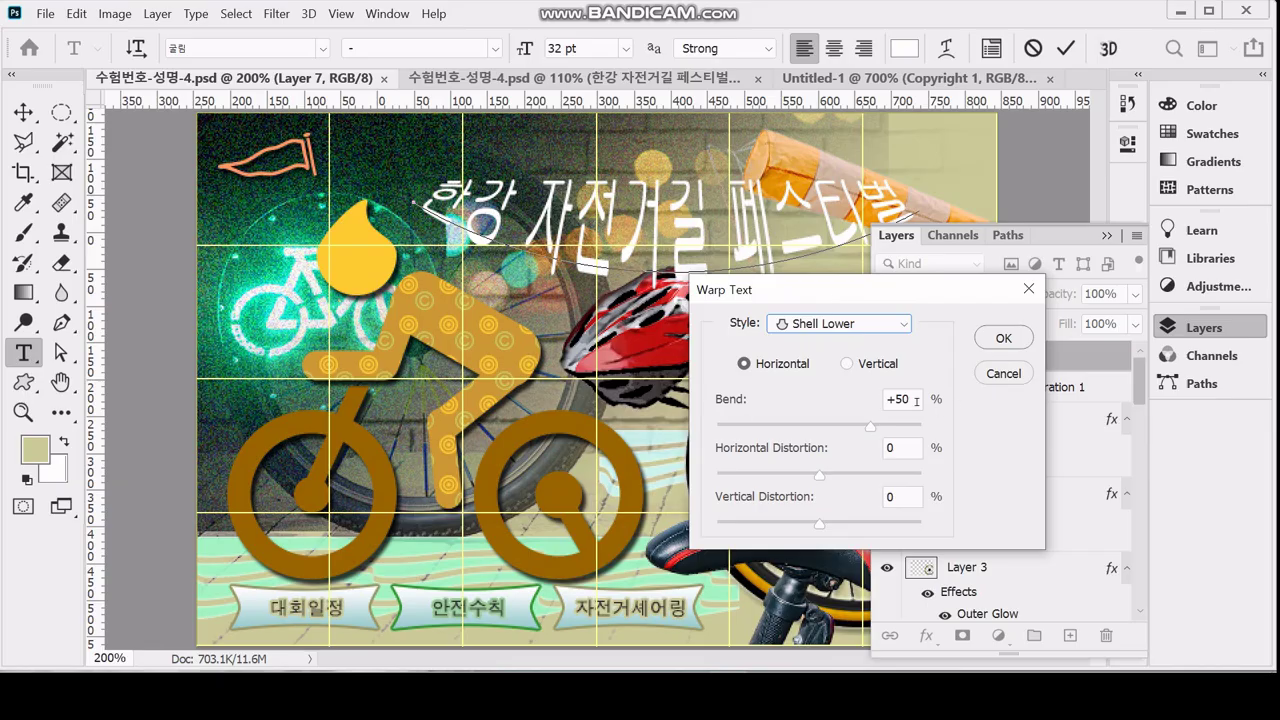
{"action": "key", "text": "Tab"}
{"action": "type", "text": "25"}
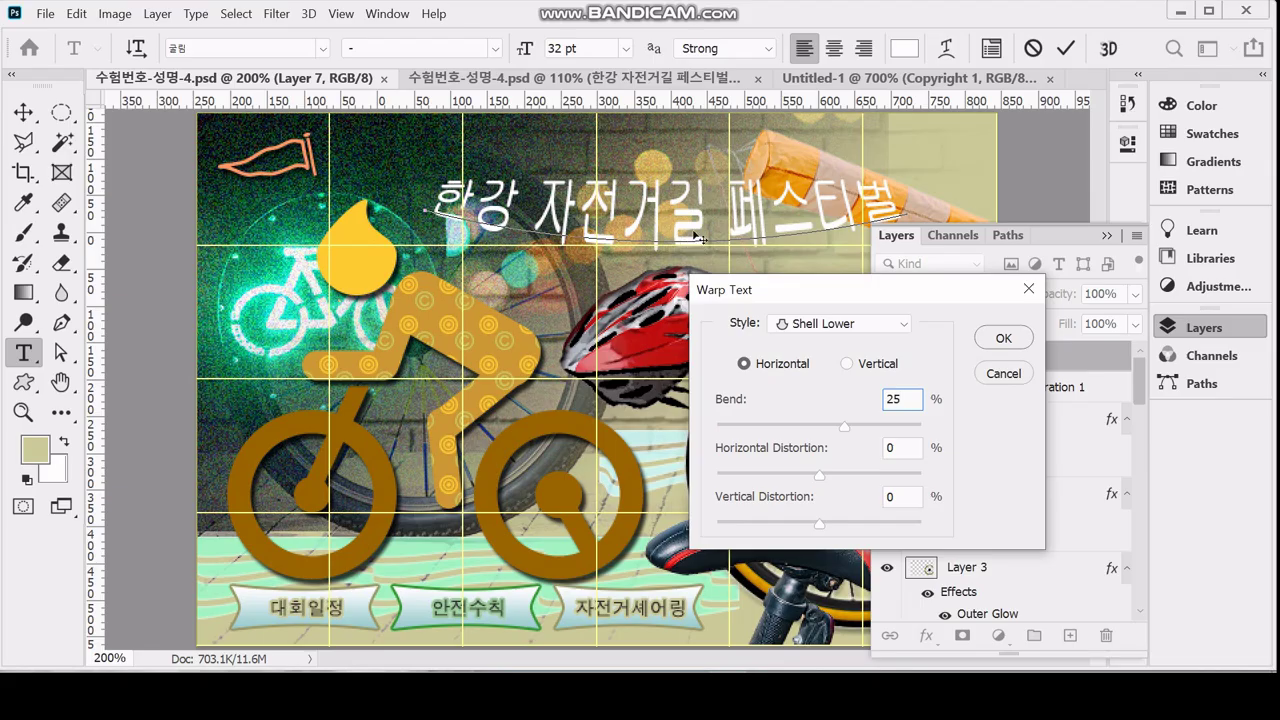
{"action": "left_click", "coordinate": [1004, 336]}
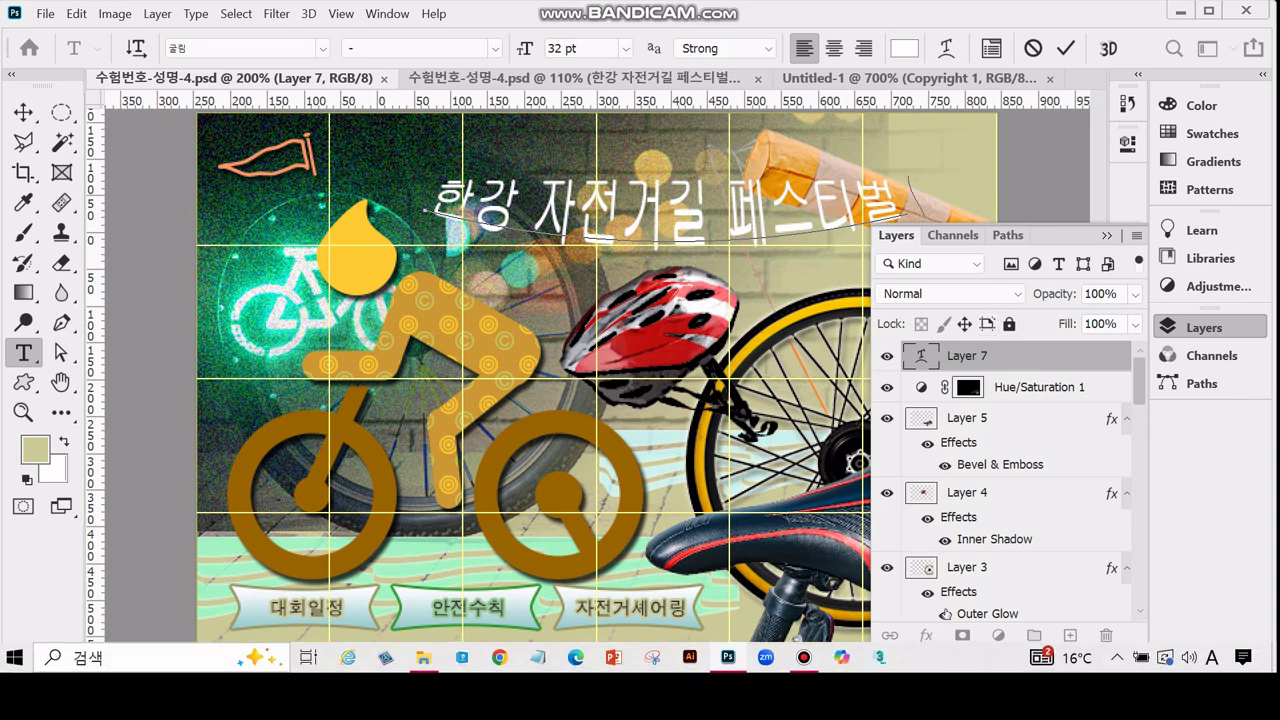
Add a 3 px outside stroke in color 336633 to the title layer
{"action": "left_click", "coordinate": [926, 636]}
{"action": "left_click", "coordinate": [926, 636]}
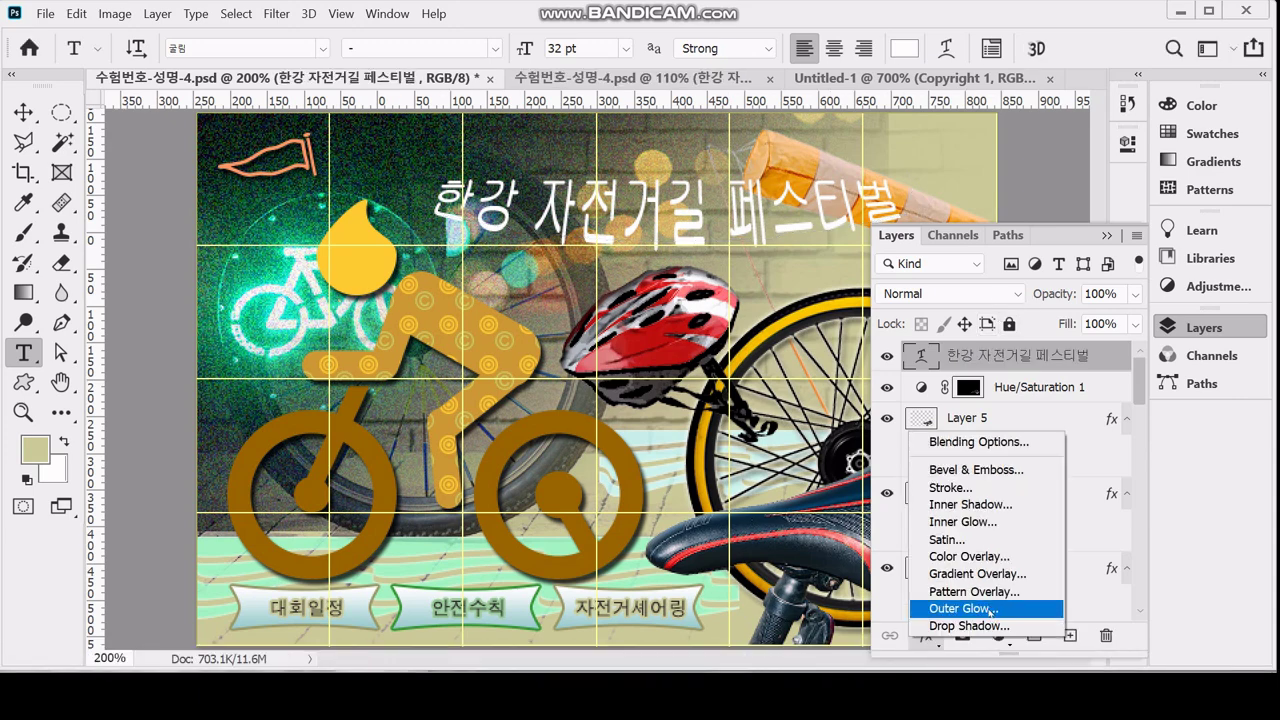
{"action": "key", "text": "Escape"}
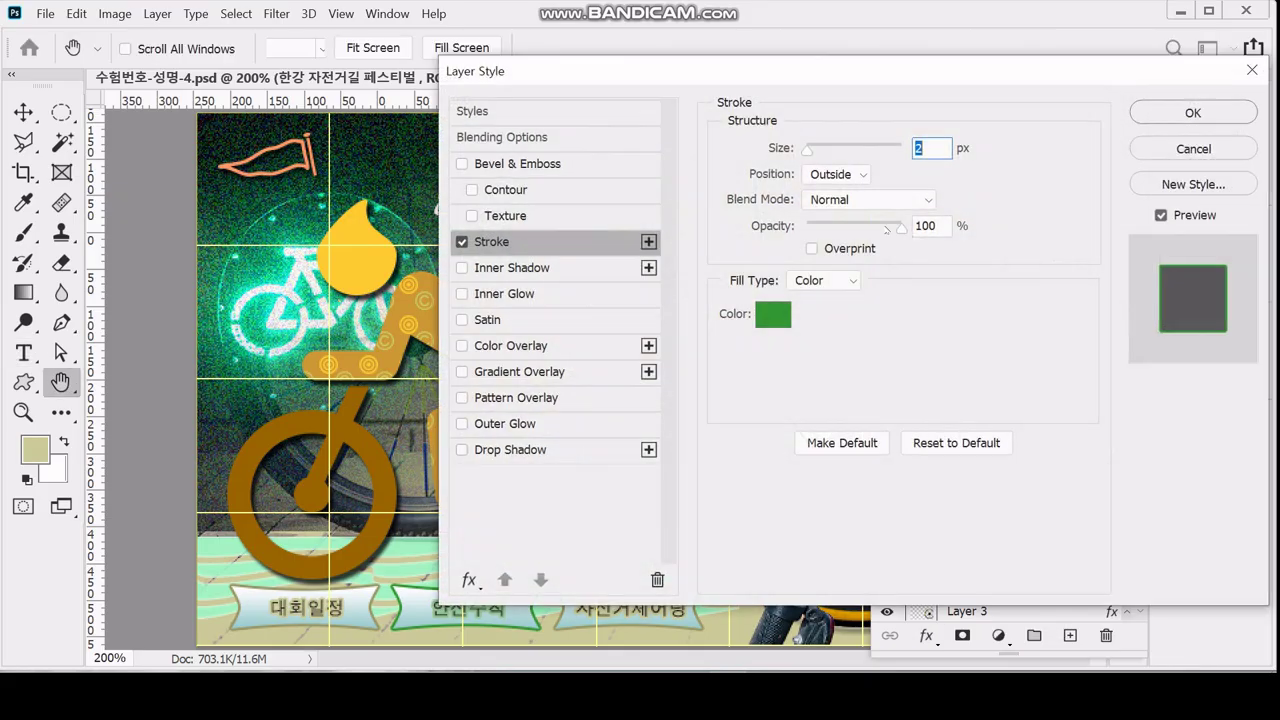
{"action": "type", "text": "3"}
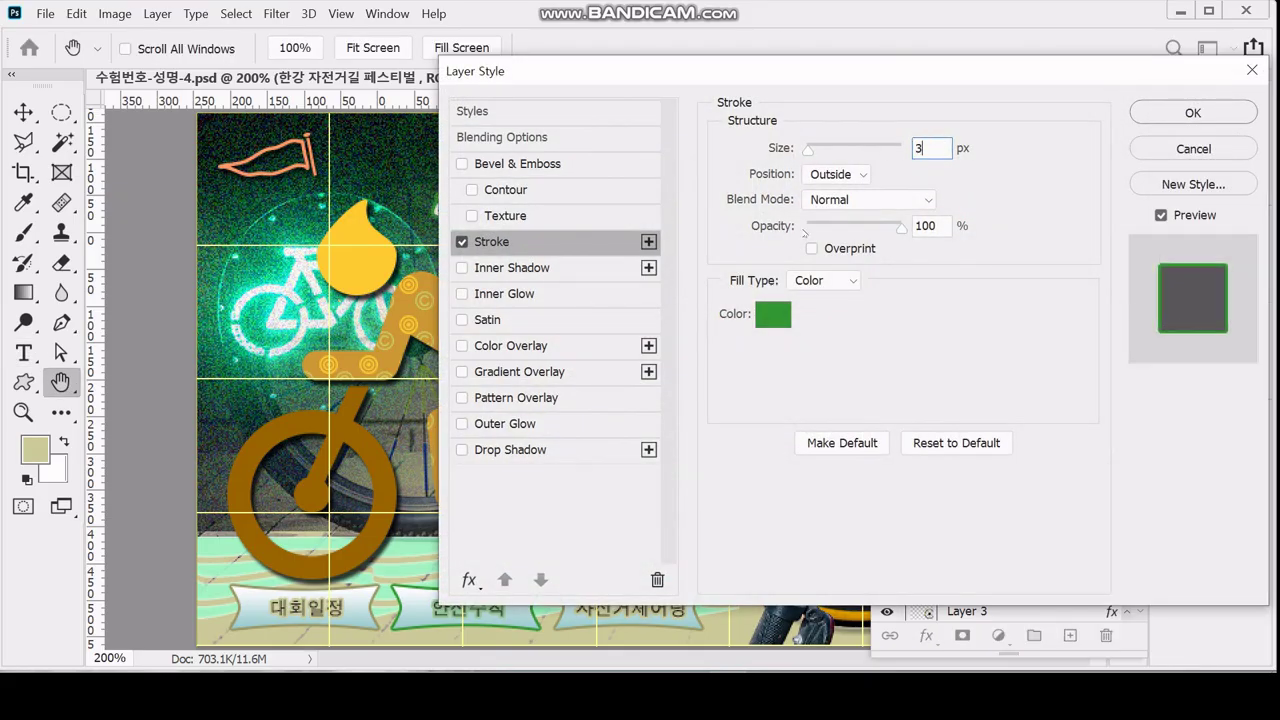
{"action": "left_click", "coordinate": [768, 318]}
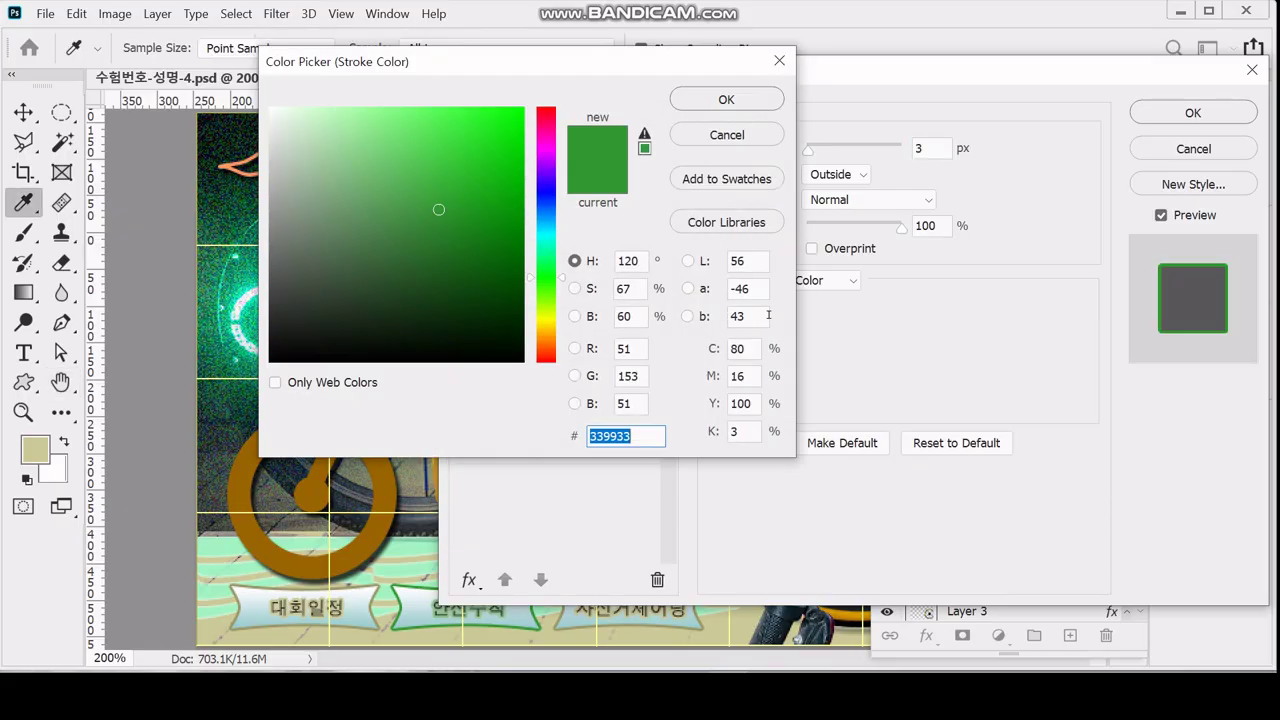
{"action": "type", "text": "336633"}
{"action": "key", "text": "Return"}
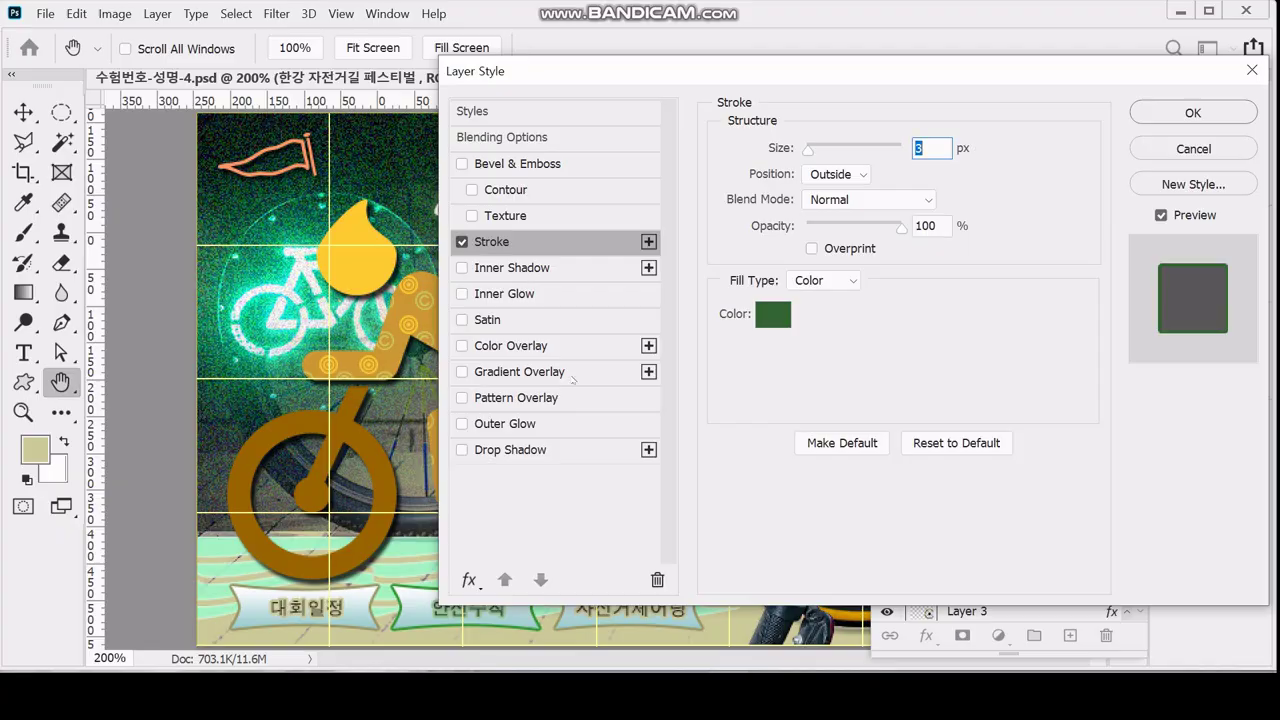
Add a linear gradient overlay to the title with a white first stop and a middle color stop at 46%
{"action": "left_click", "coordinate": [518, 373]}
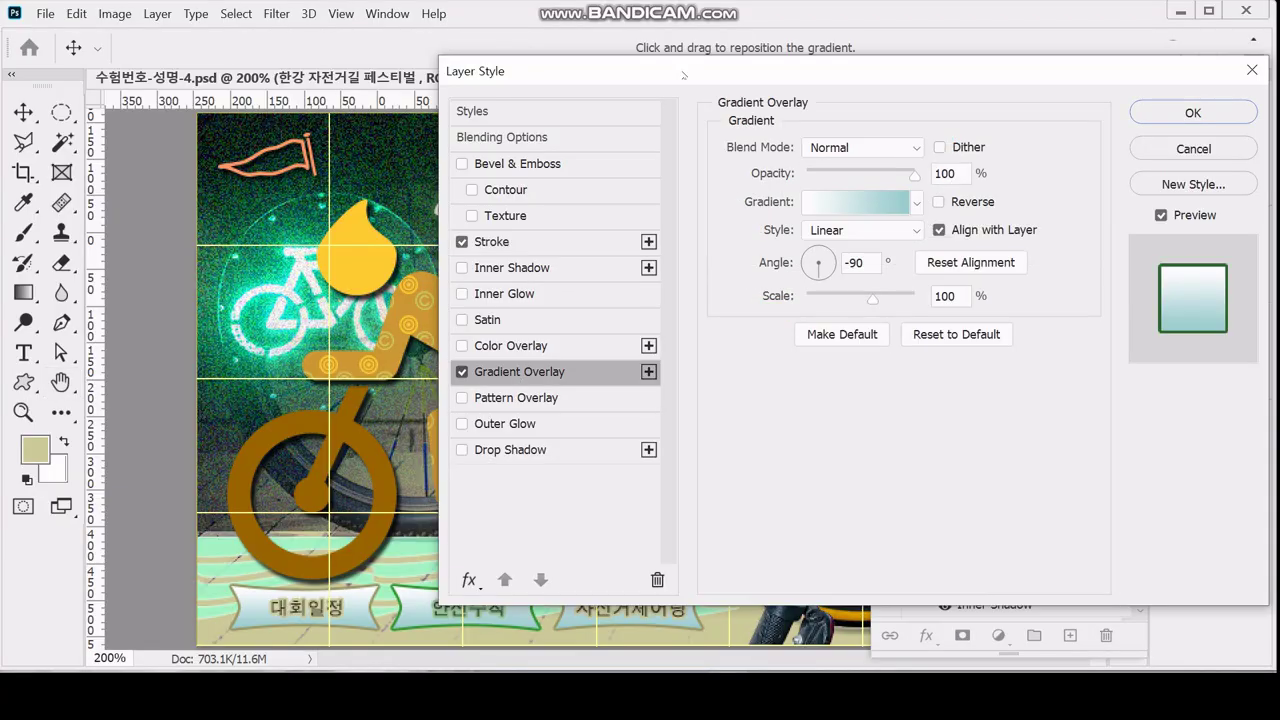
{"action": "left_click_drag", "start_coordinate": [683, 75], "coordinate": [642, 265]}
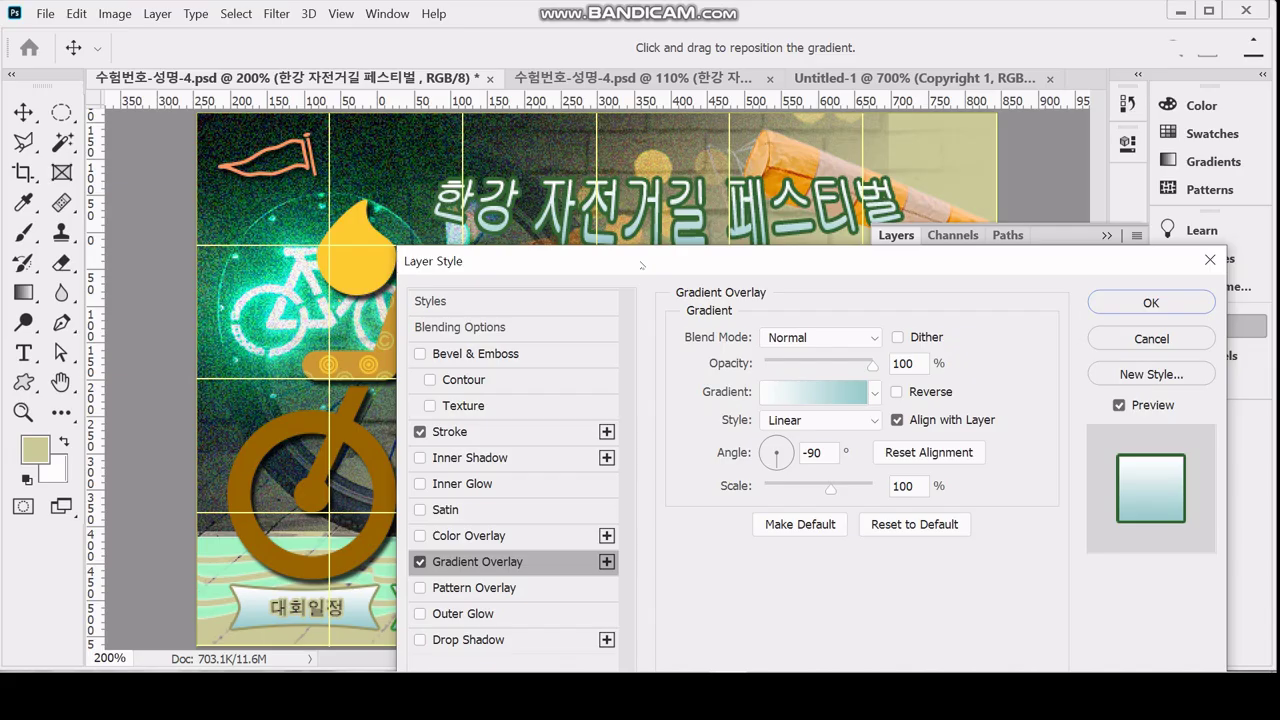
{"action": "left_click_drag", "start_coordinate": [642, 265], "coordinate": [642, 258]}
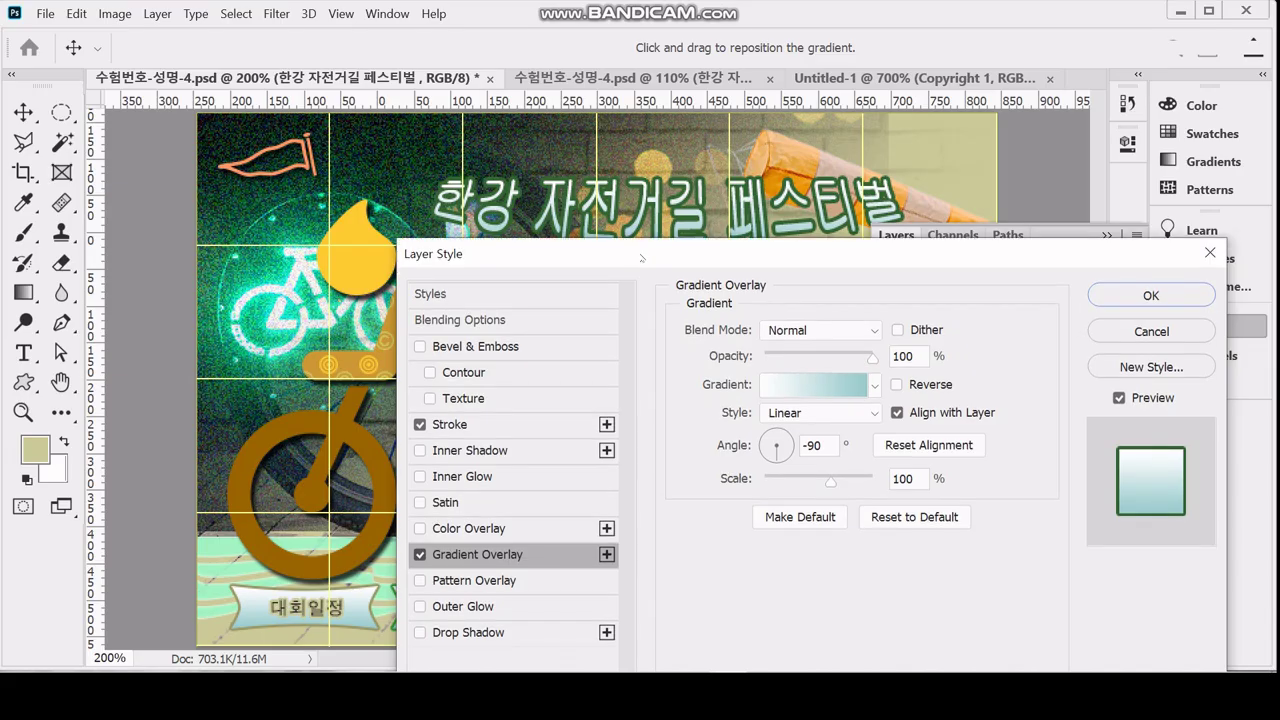
{"action": "left_click", "coordinate": [808, 385]}
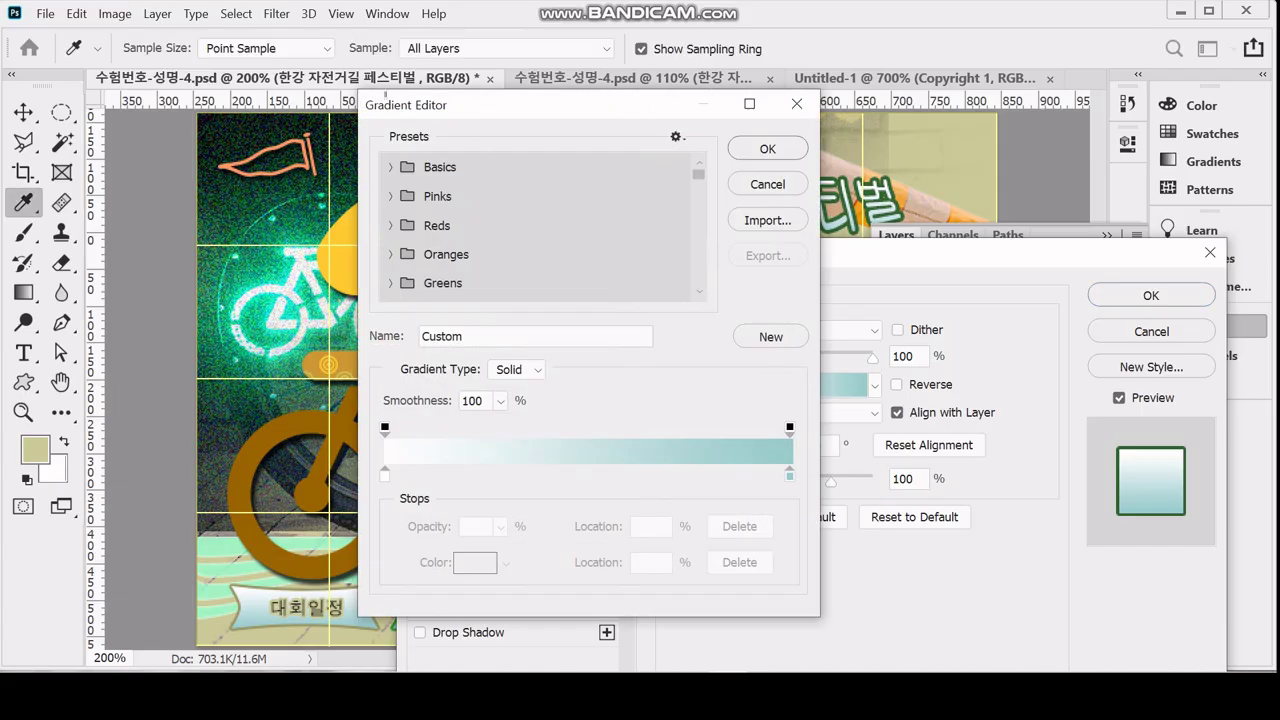
{"action": "left_click", "coordinate": [385, 474]}
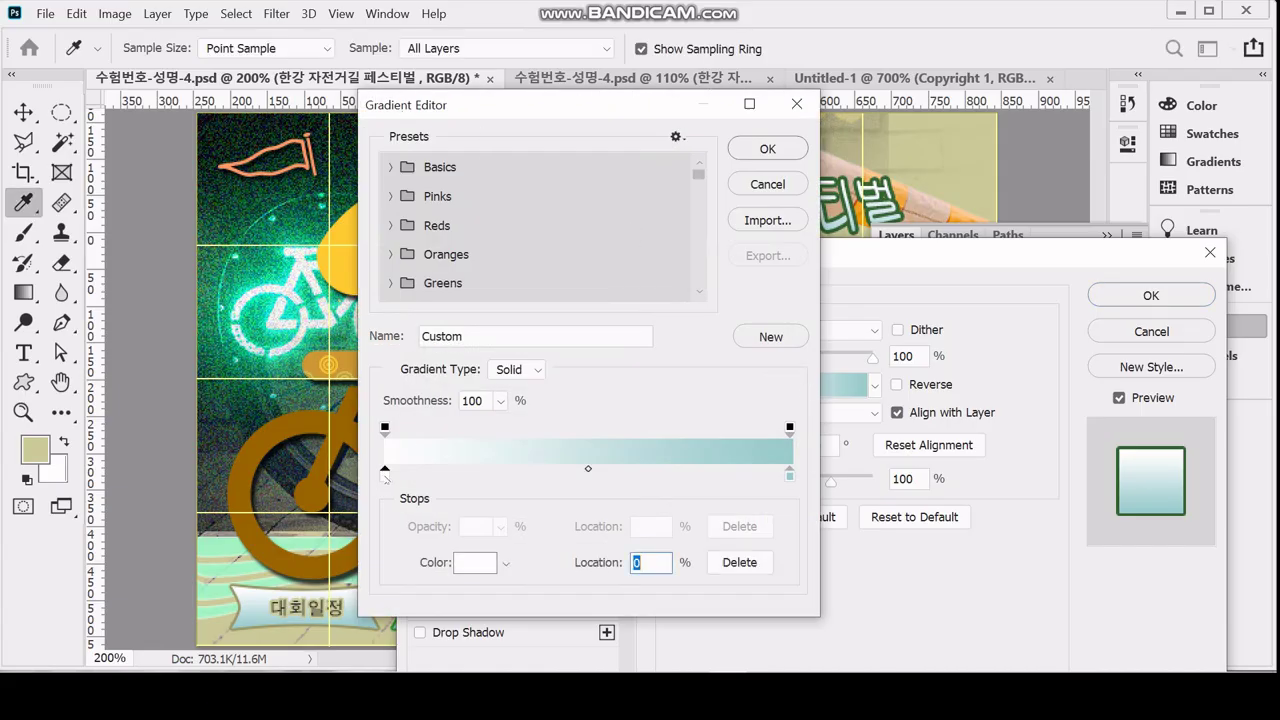
{"action": "double_click", "coordinate": [385, 472]}
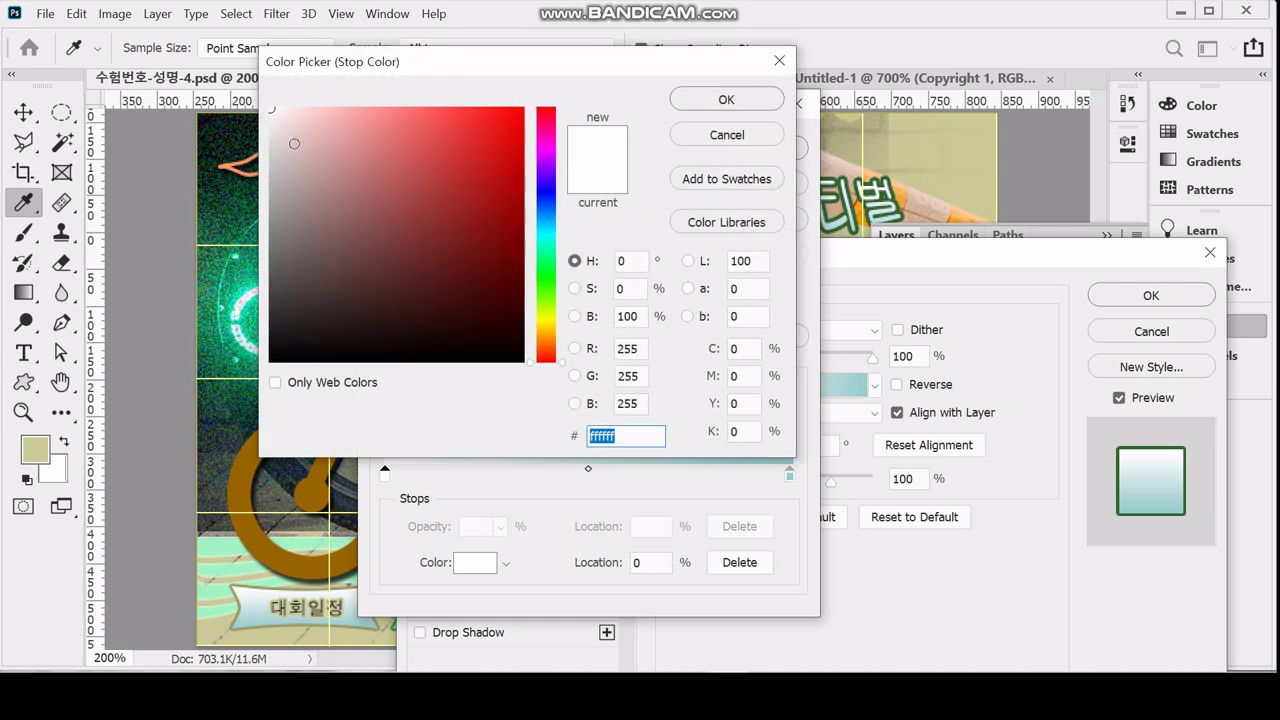
{"action": "left_click", "coordinate": [280, 124]}
{"action": "left_click", "coordinate": [269, 108]}
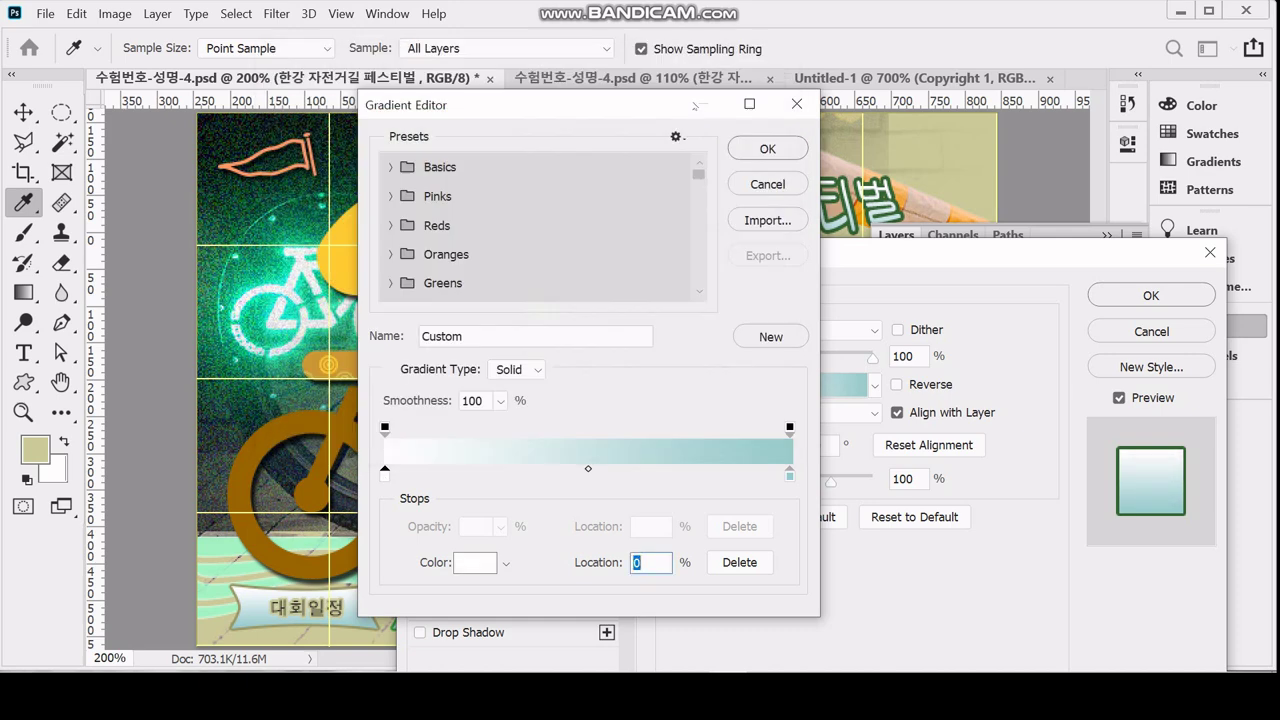
{"action": "left_click", "coordinate": [572, 472]}
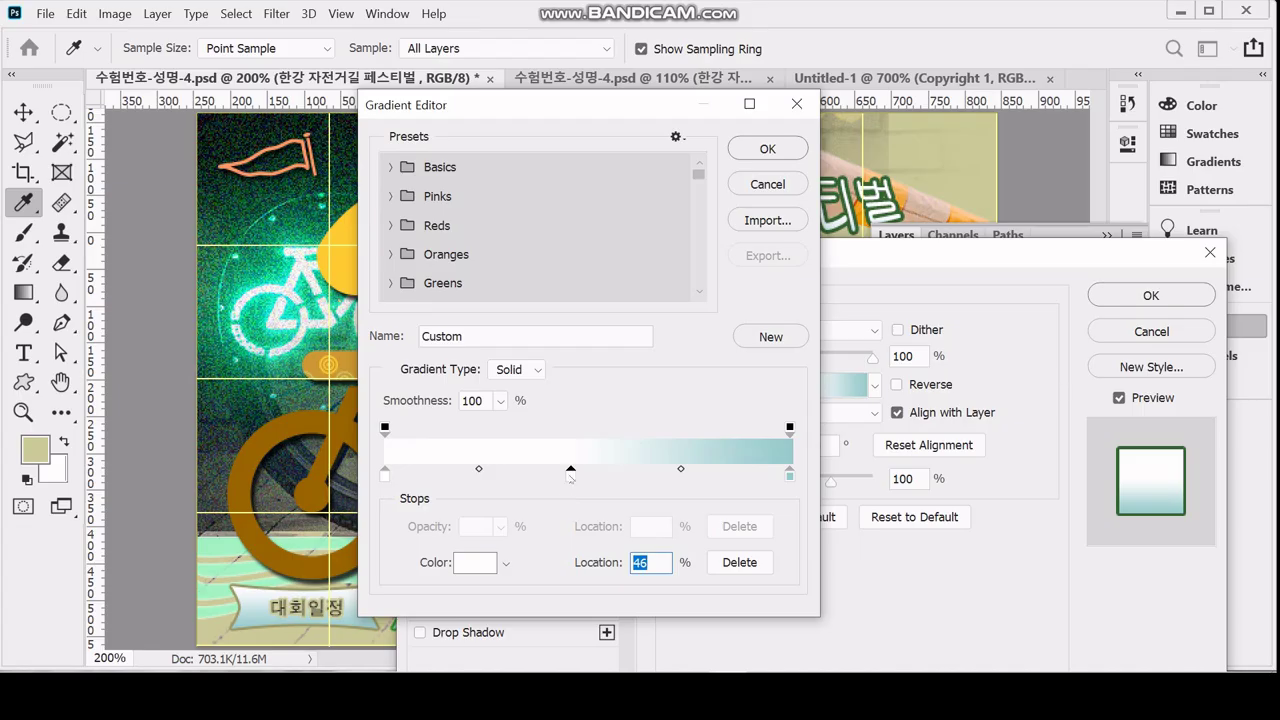
{"action": "left_click", "coordinate": [623, 472]}
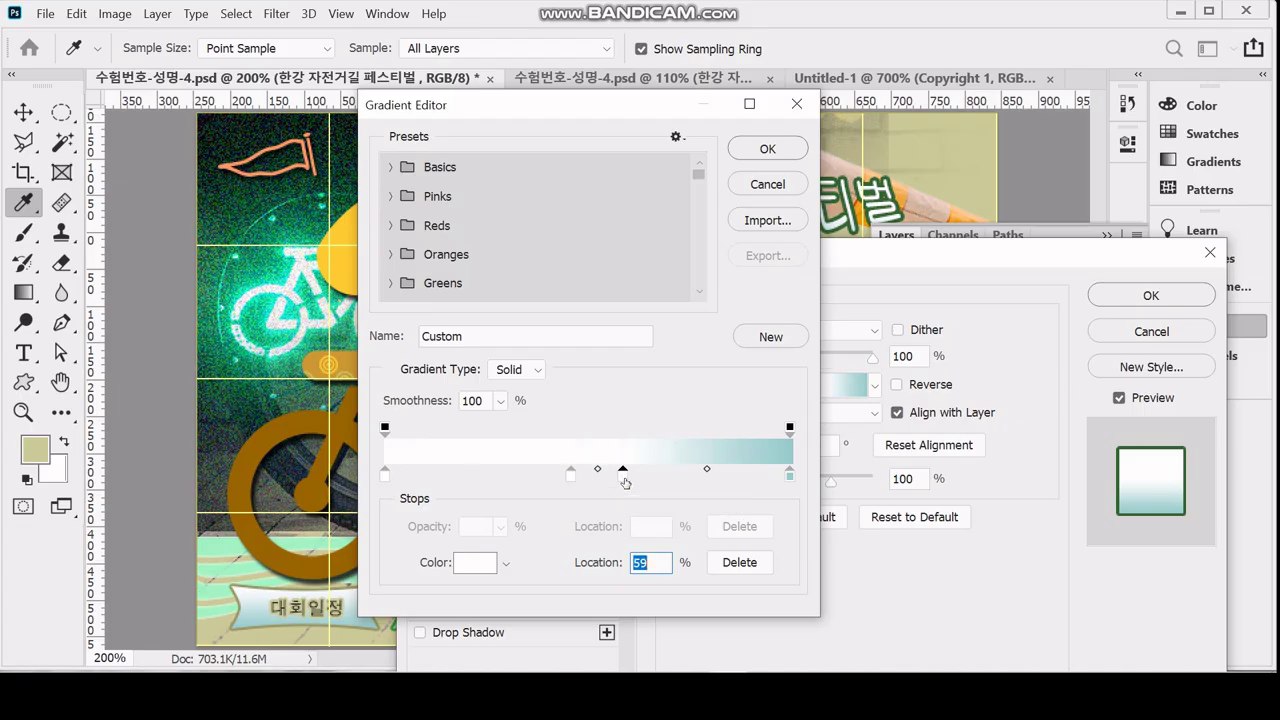
{"action": "left_click", "coordinate": [678, 483]}
{"action": "left_click_drag", "start_coordinate": [678, 483], "coordinate": [682, 531]}
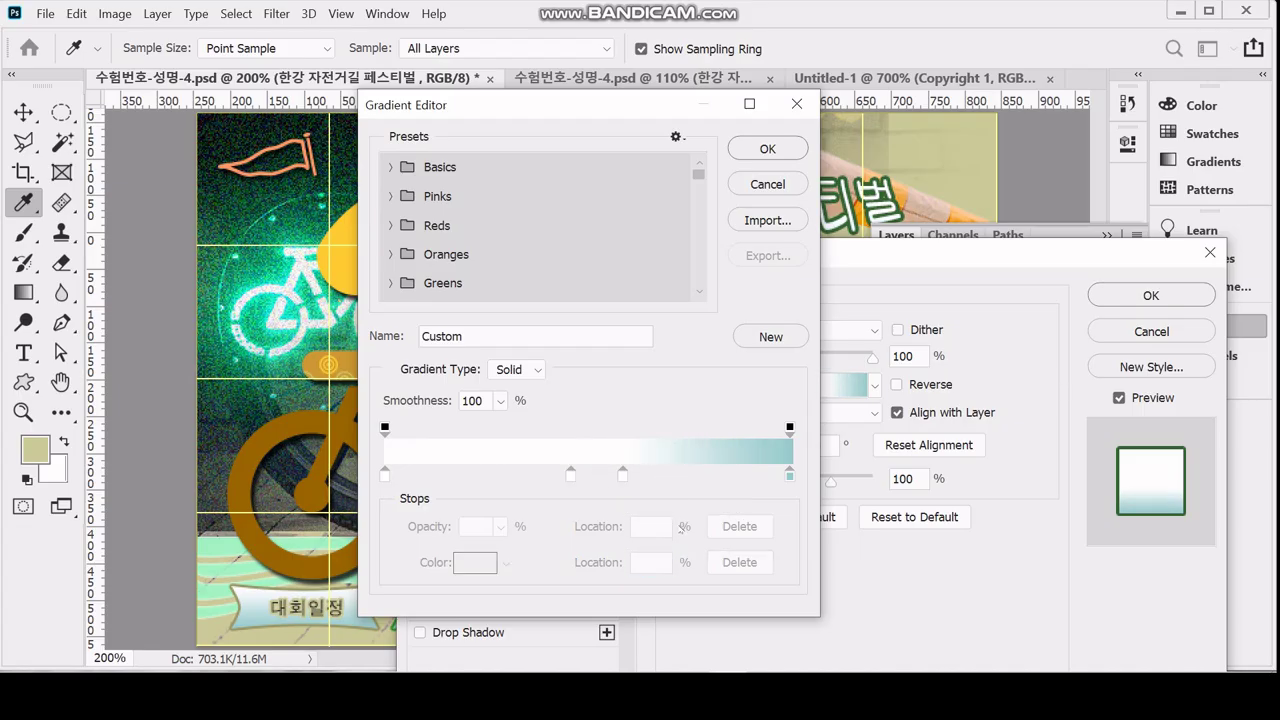
{"action": "left_click", "coordinate": [623, 474]}
{"action": "left_click_drag", "start_coordinate": [623, 474], "coordinate": [626, 514]}
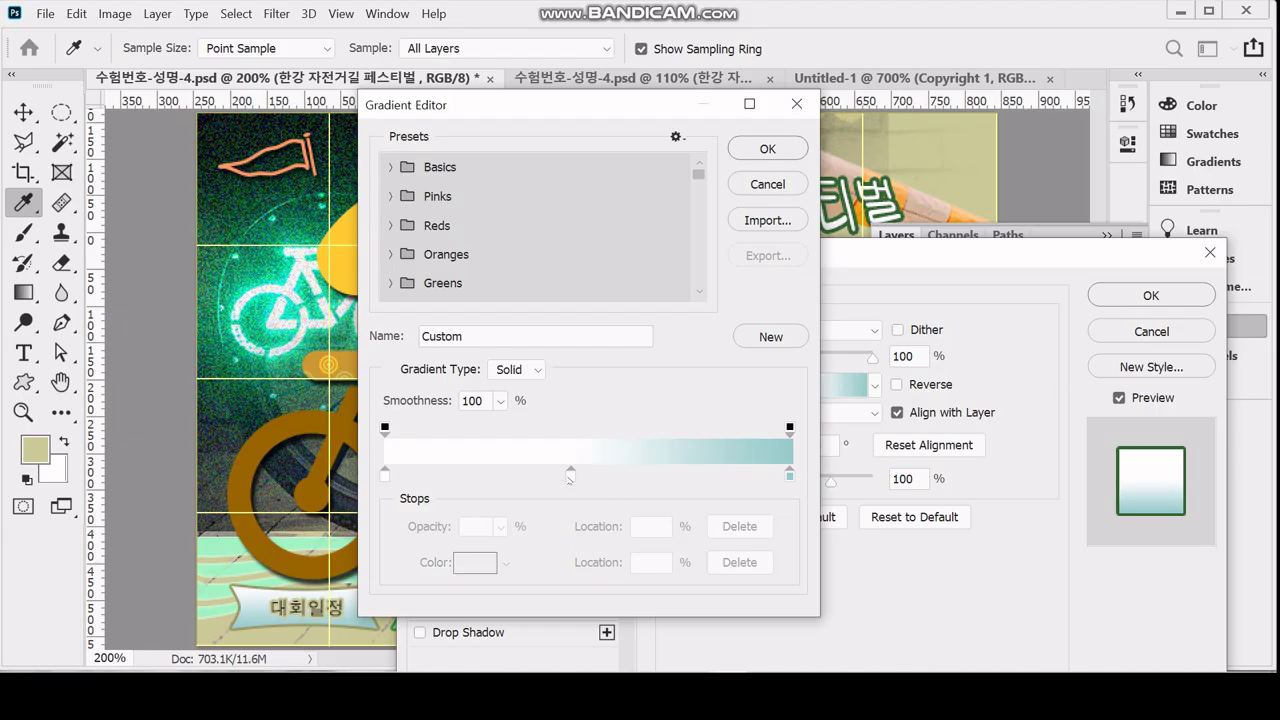
Move the middle gradient stop to 45% and set its color to ccffff
{"action": "left_click", "coordinate": [570, 478]}
{"action": "left_click_drag", "start_coordinate": [570, 478], "coordinate": [566, 478]}
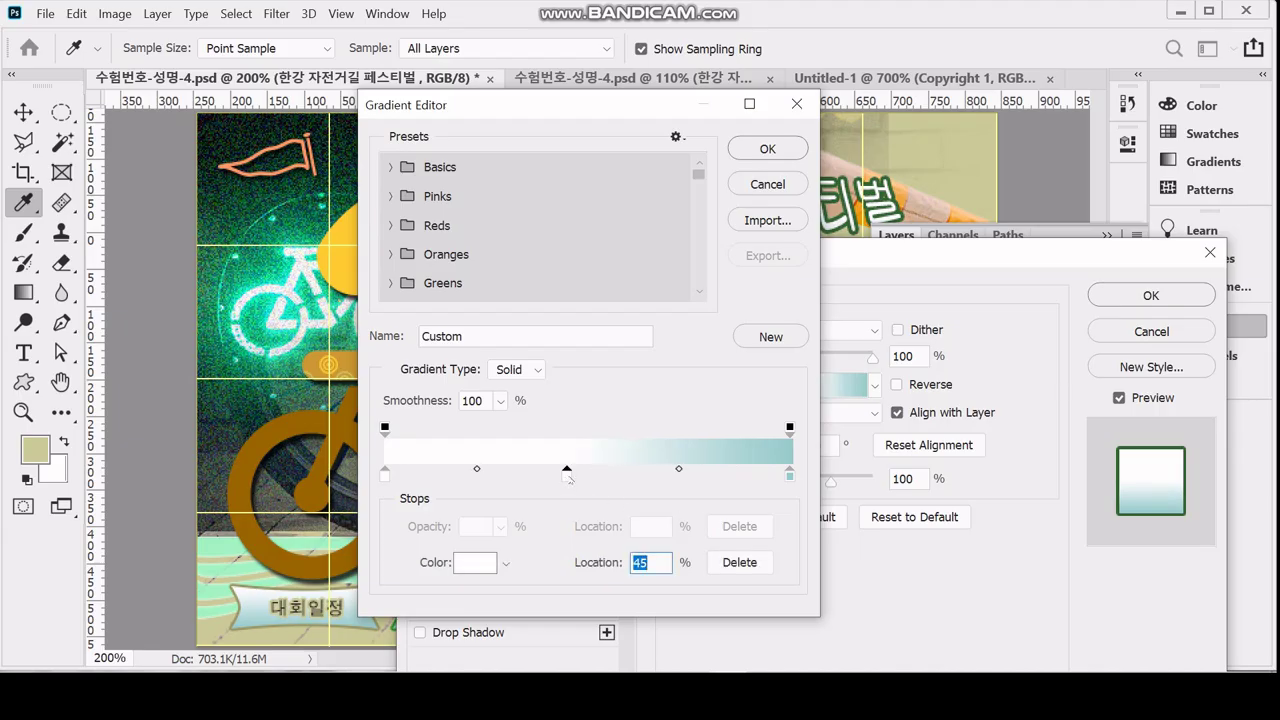
{"action": "double_click", "coordinate": [566, 474]}
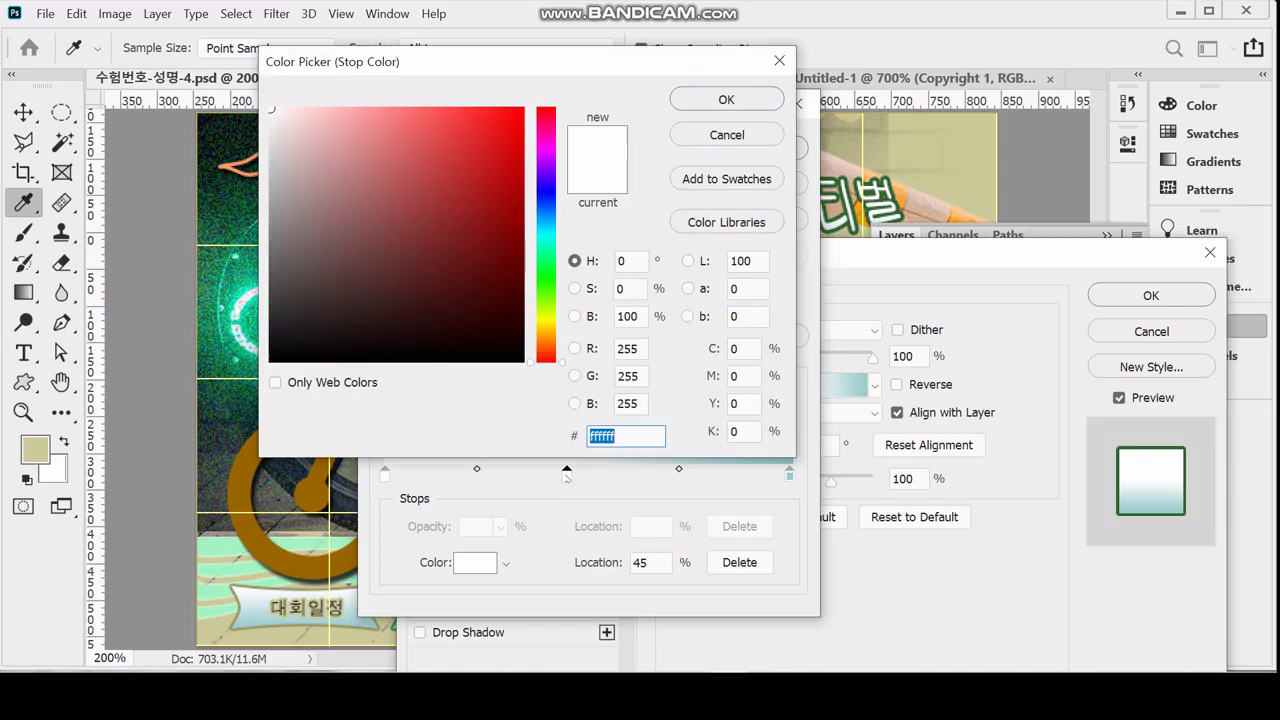
{"action": "type", "text": "ccffff"}
{"action": "key", "text": "Return"}
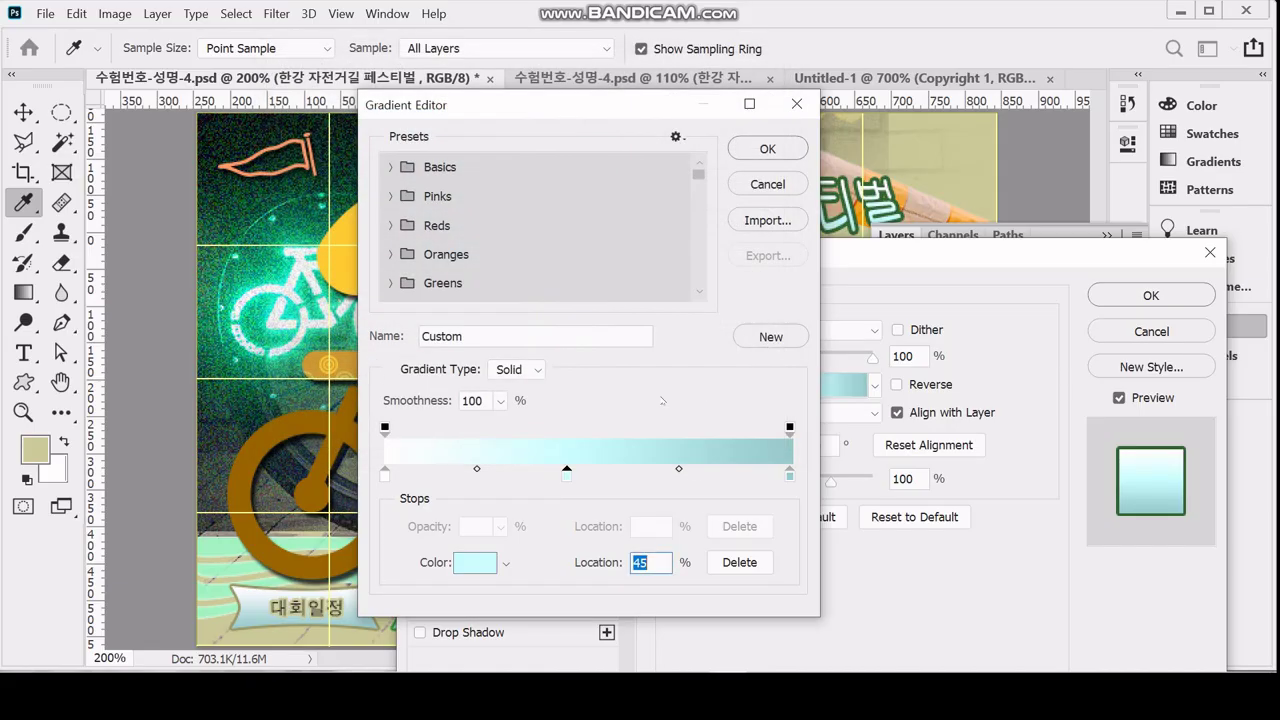
Set the gradient's end stop color to ffcccc and apply the edited gradient
{"action": "double_click", "coordinate": [790, 474]}
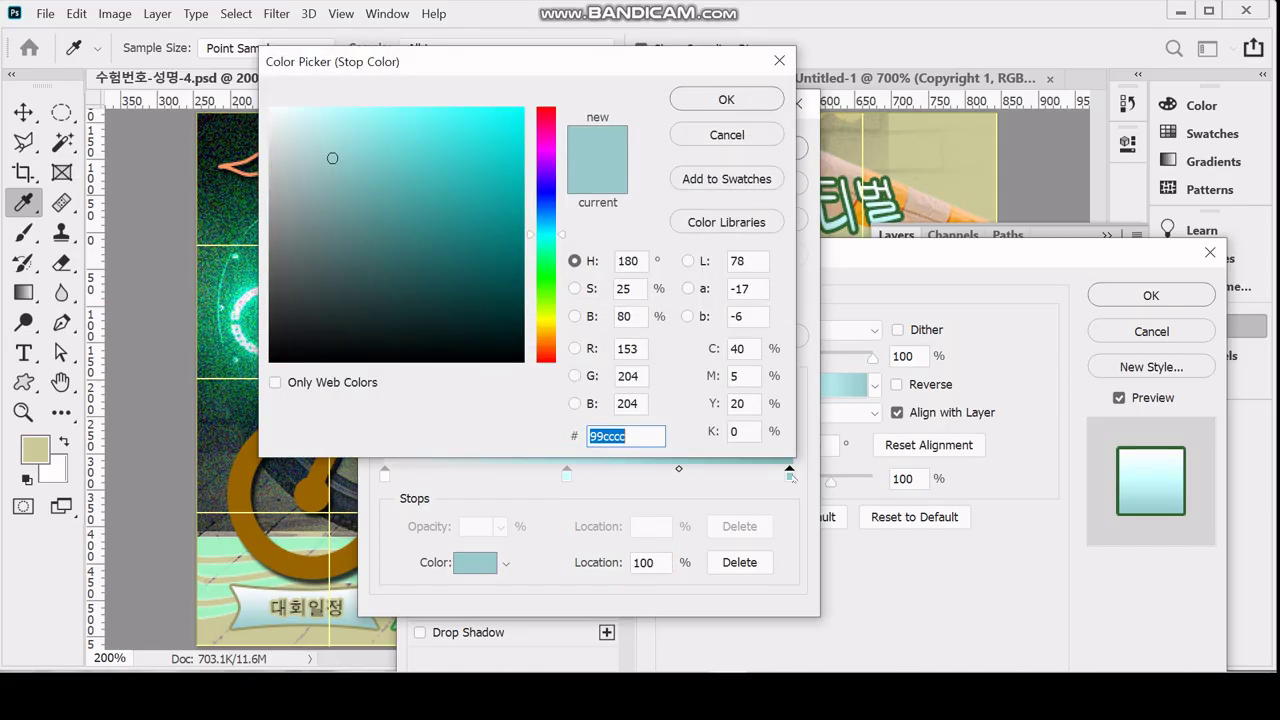
{"action": "type", "text": "ffcccc"}
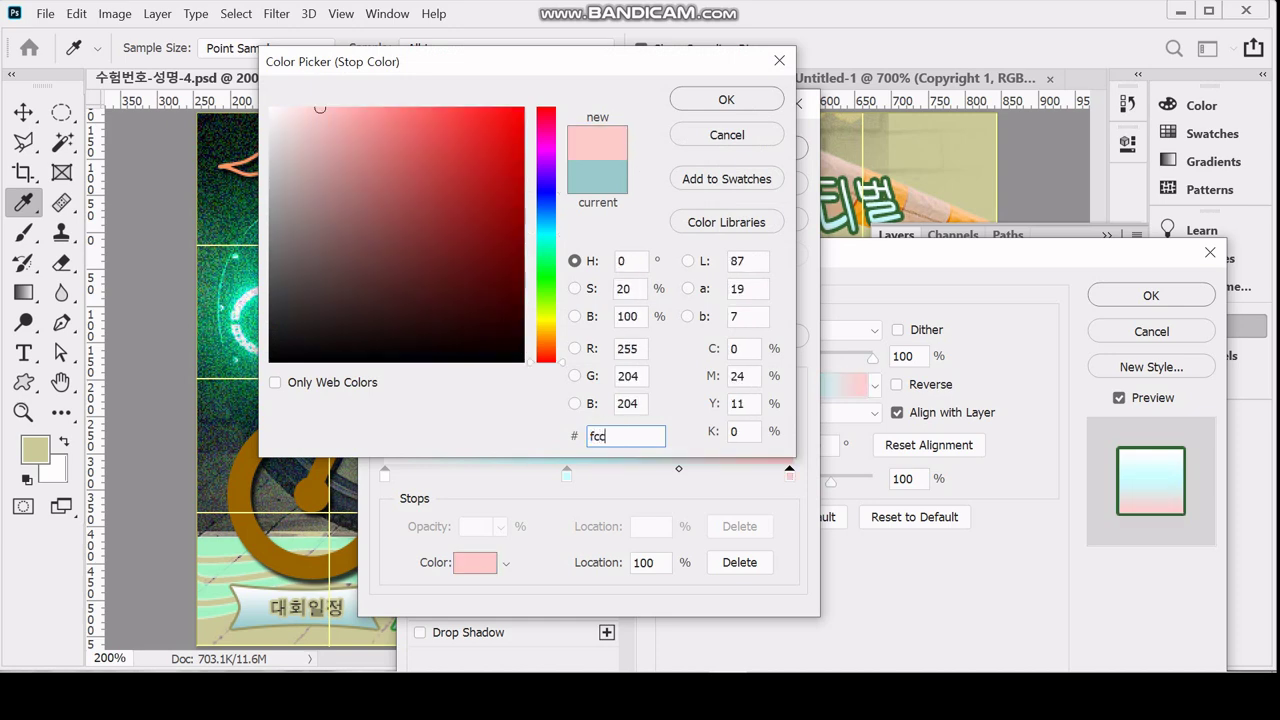
{"action": "key", "text": "Return"}
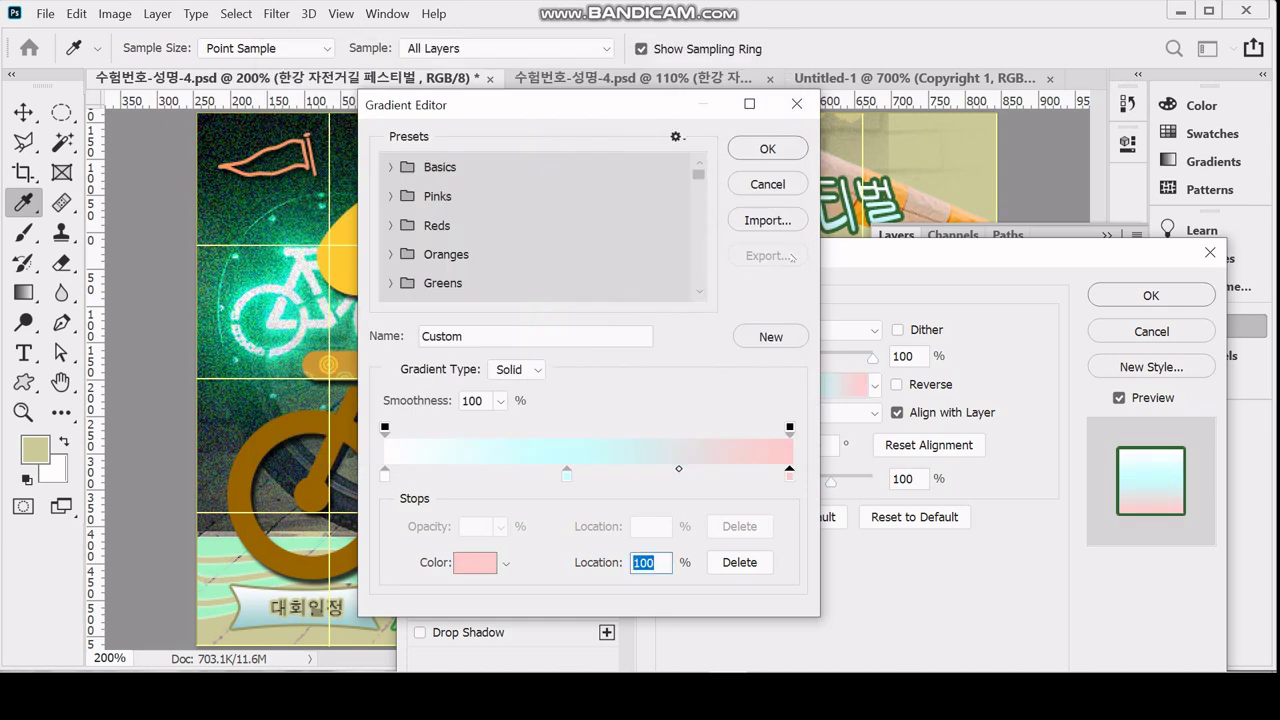
{"action": "left_click", "coordinate": [774, 150]}
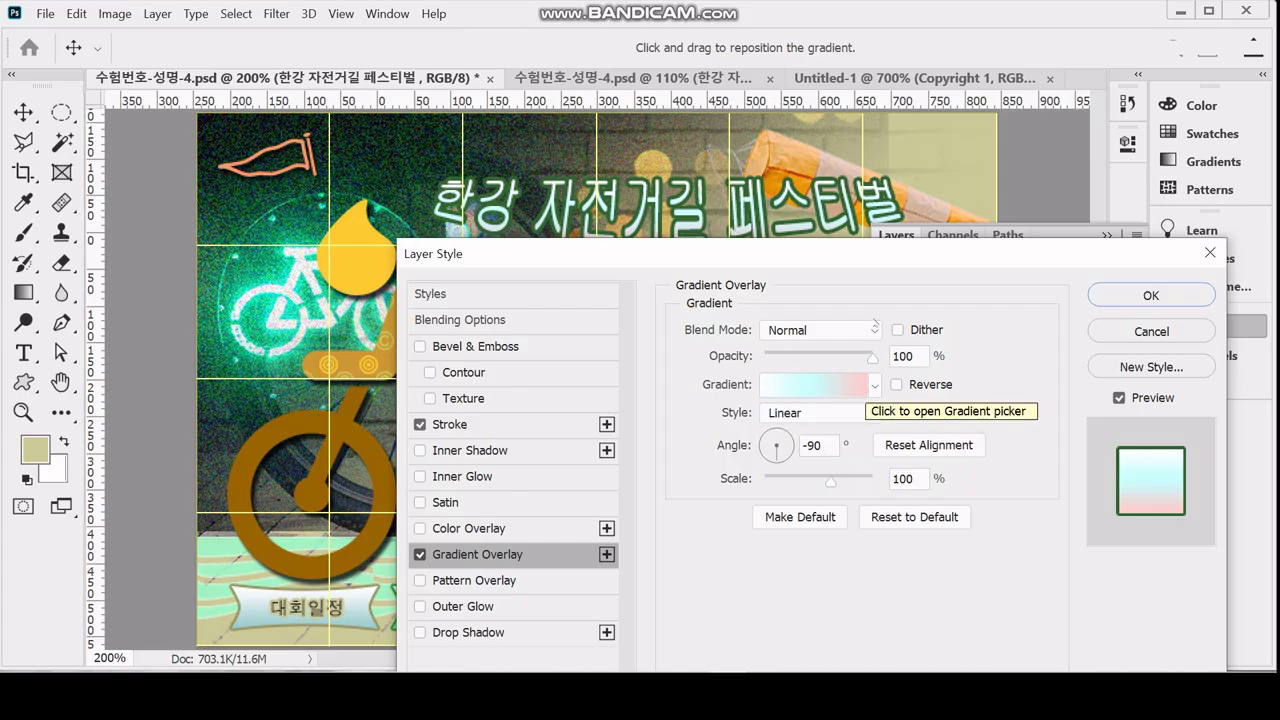
Set the title's gradient overlay angle to 0°
{"action": "left_click_drag", "start_coordinate": [668, 253], "coordinate": [675, 266]}
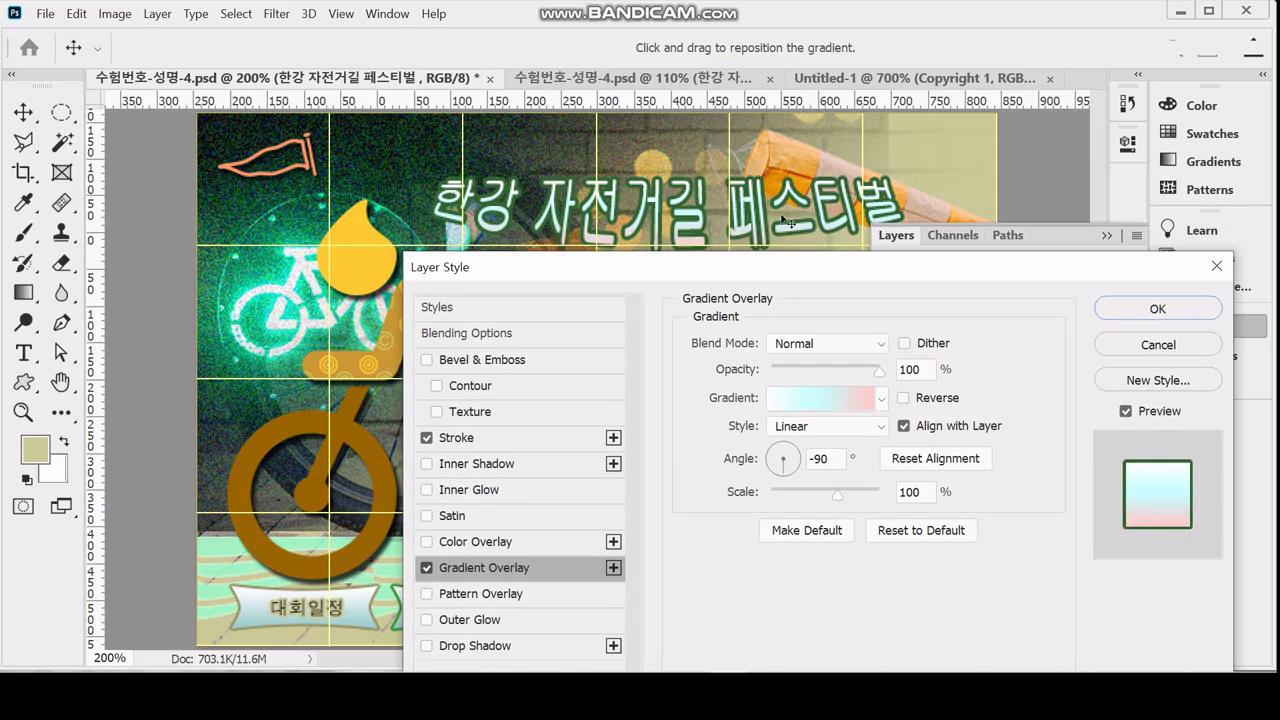
{"action": "left_click", "coordinate": [831, 462]}
{"action": "type", "text": "0"}
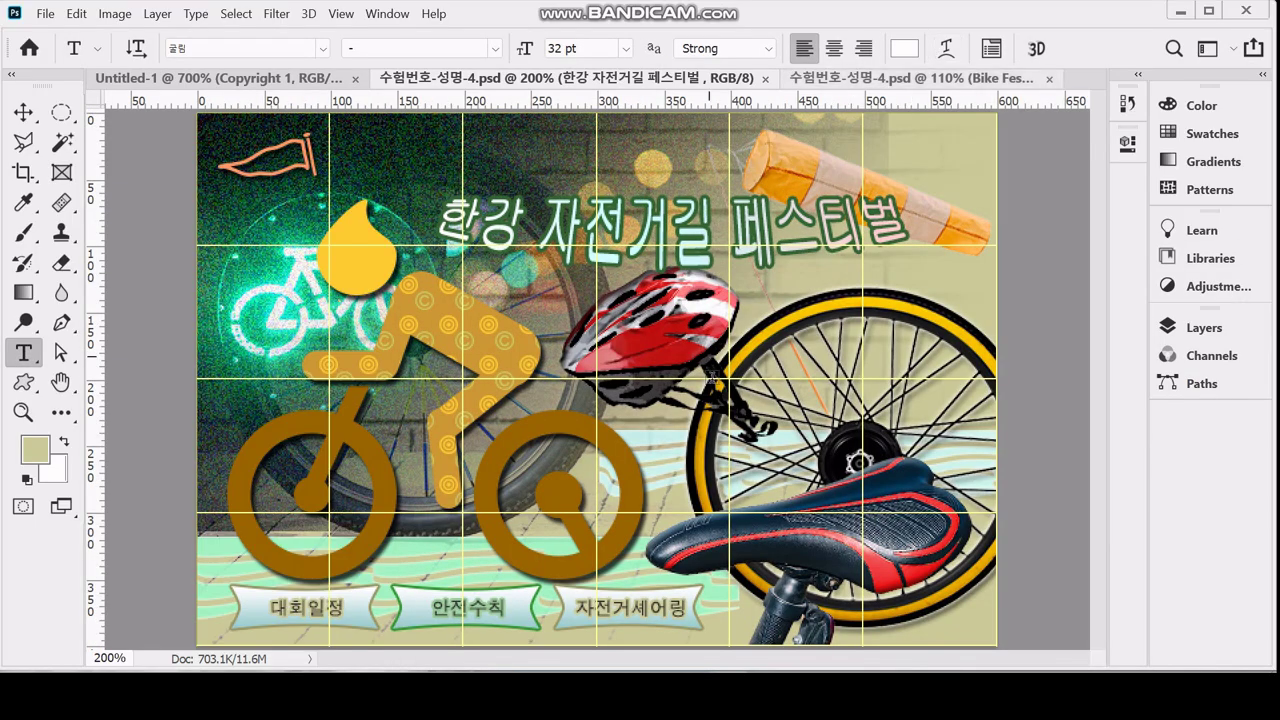
Start a new text line over the bicycle wheel in Times New Roman Bold at 22 pt
{"action": "left_click", "coordinate": [771, 400]}
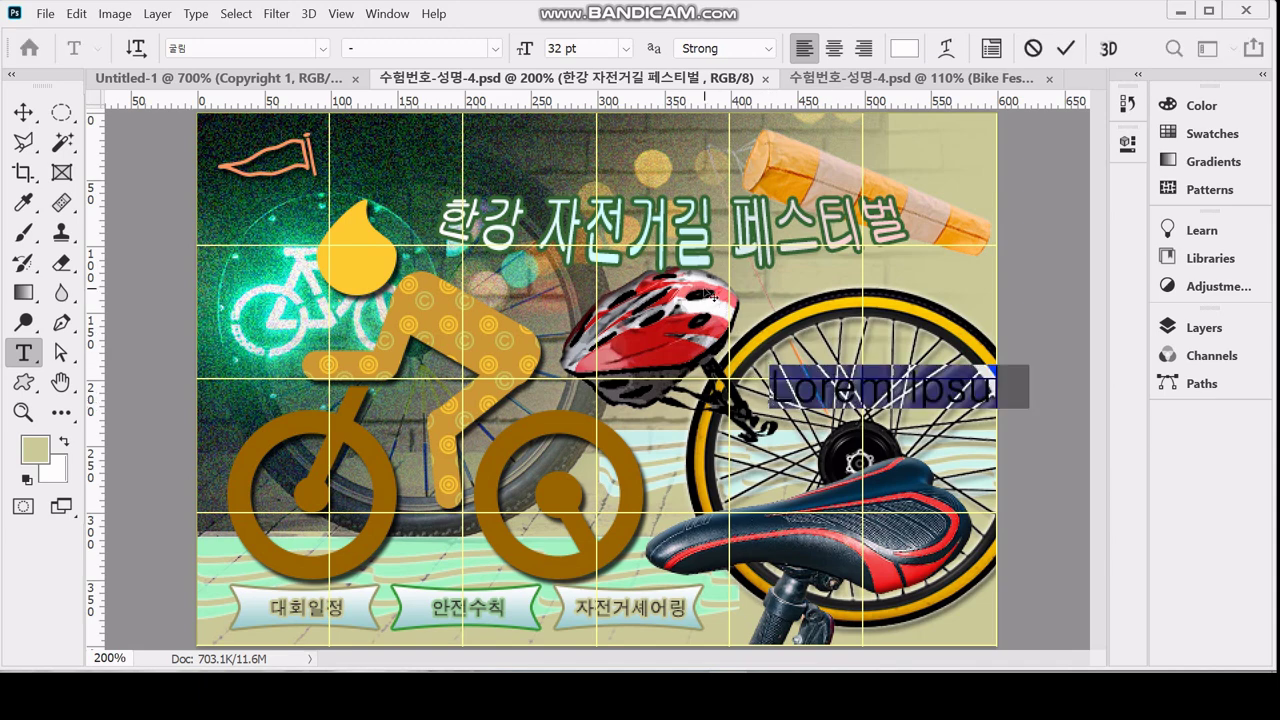
{"action": "left_click", "coordinate": [288, 53]}
{"action": "type", "text": "t"}
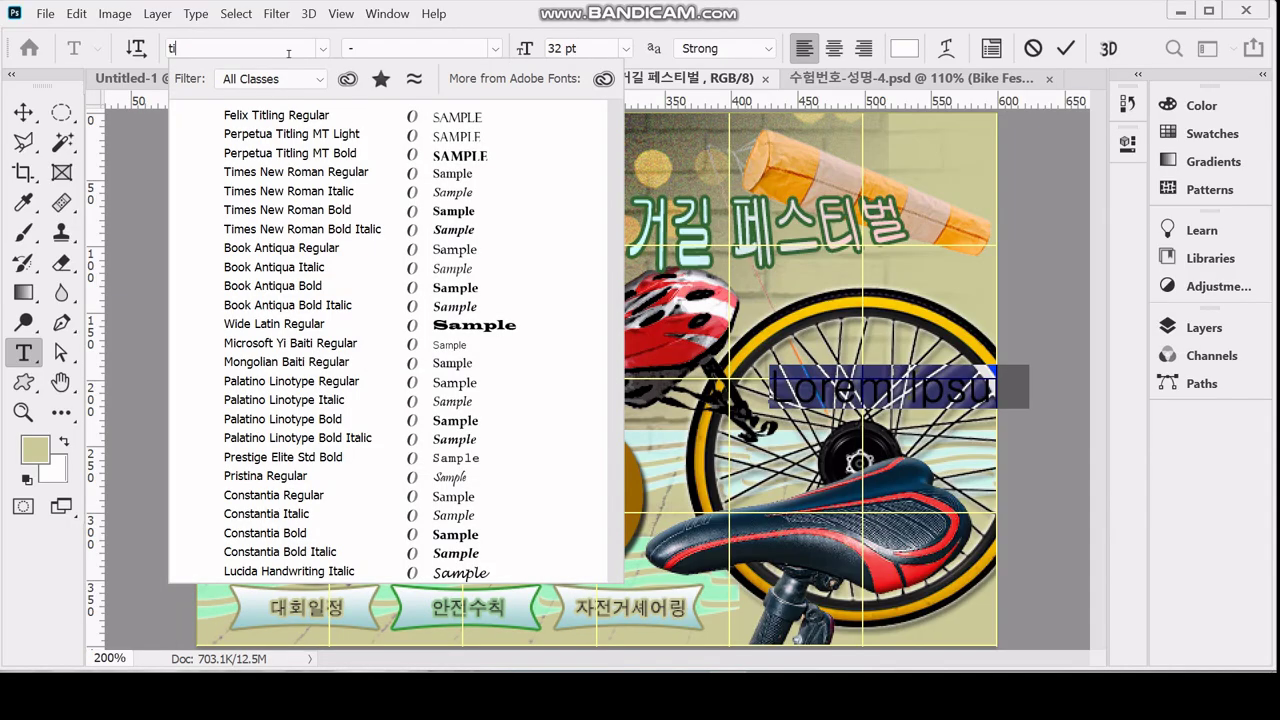
{"action": "type", "text": "imes New Roman"}
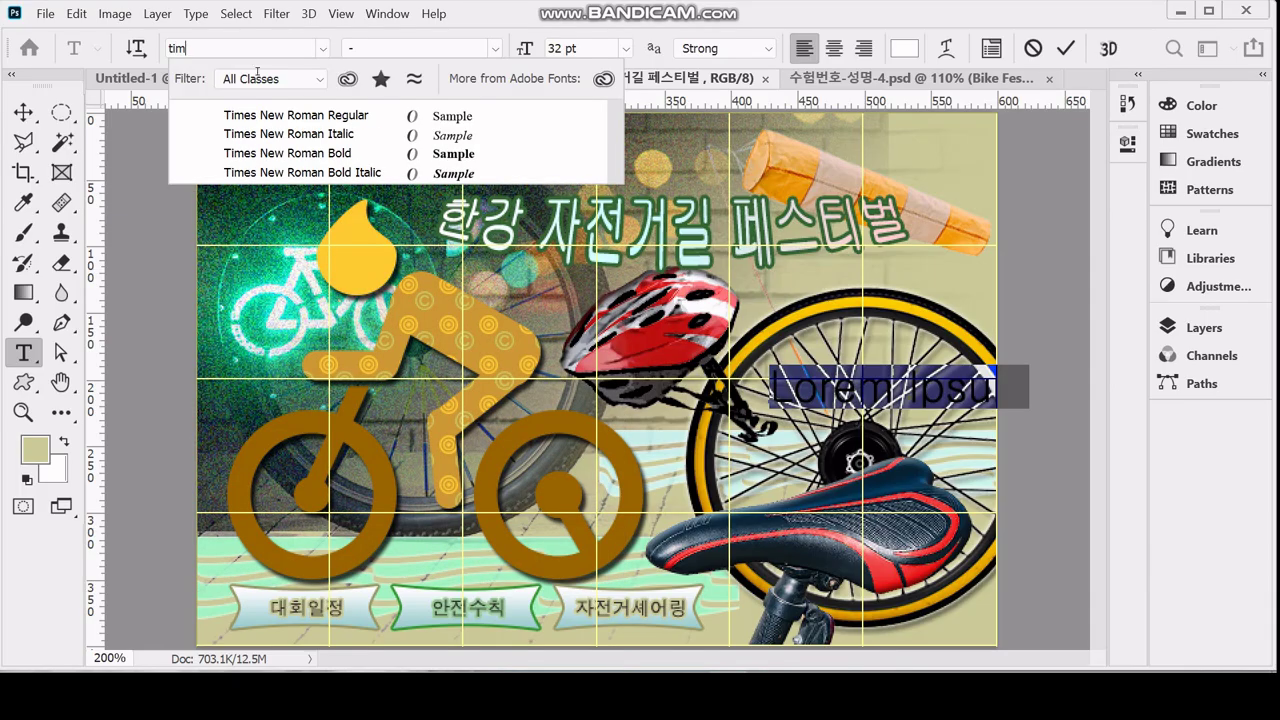
{"action": "left_click", "coordinate": [303, 157]}
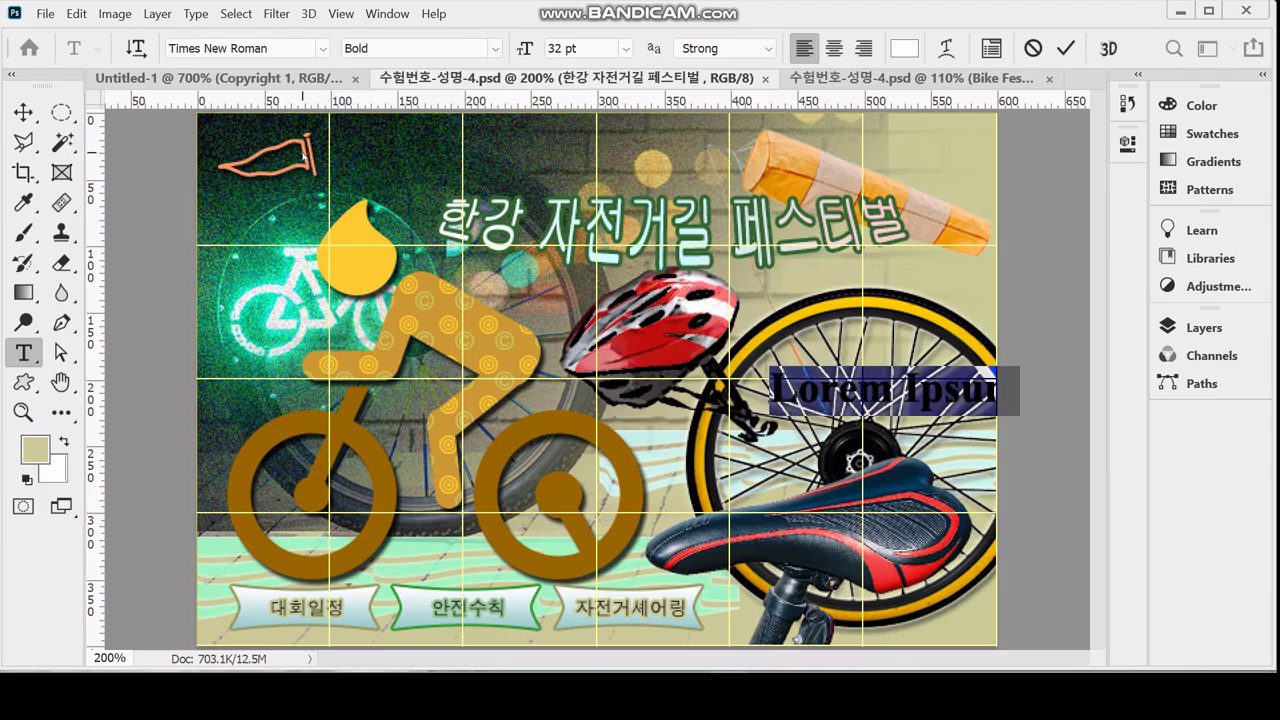
{"action": "left_click", "coordinate": [552, 48]}
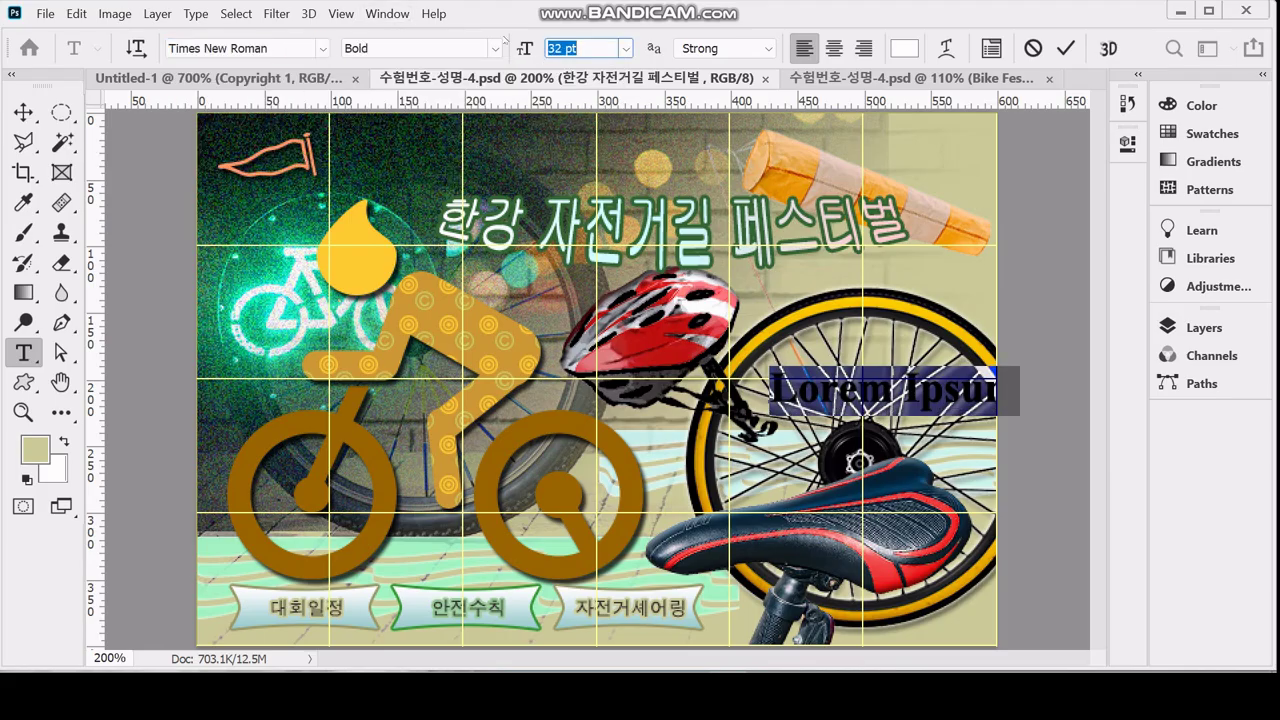
{"action": "type", "text": "22 pt"}
{"action": "key", "text": "Return"}
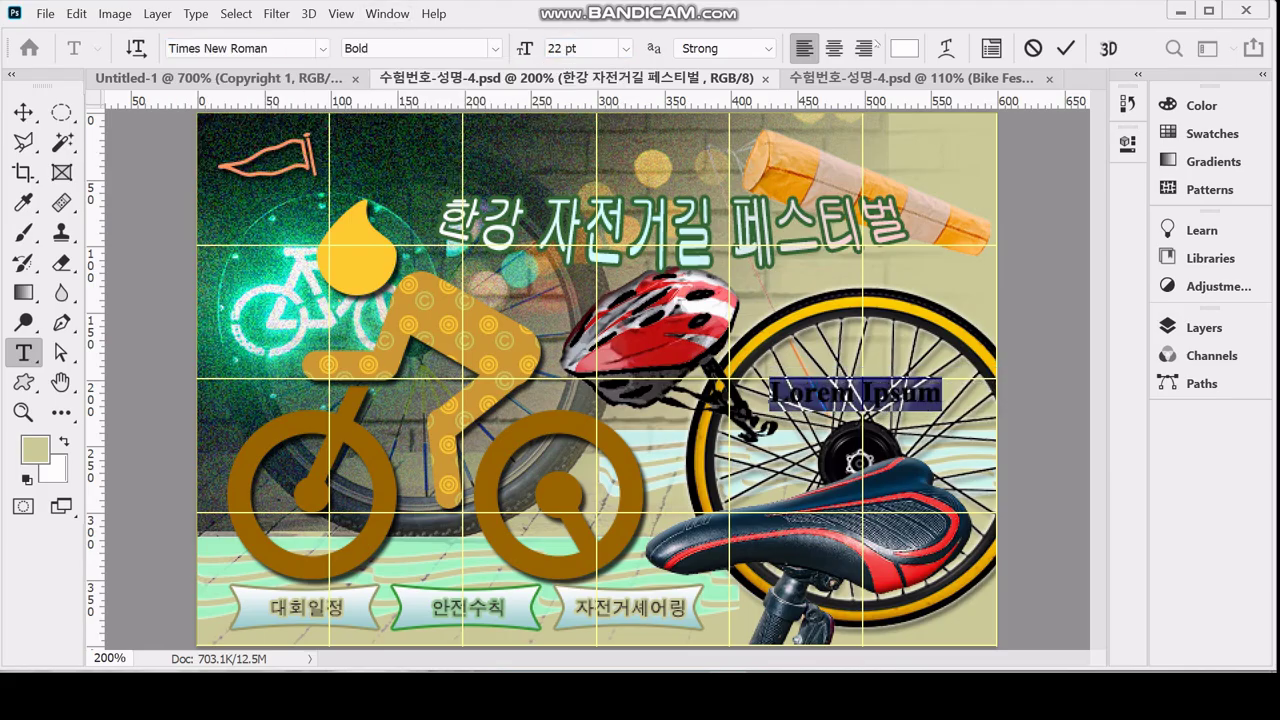
Set the text color to 003333 and enter "Bike Festival" as the text
{"action": "left_click", "coordinate": [904, 48]}
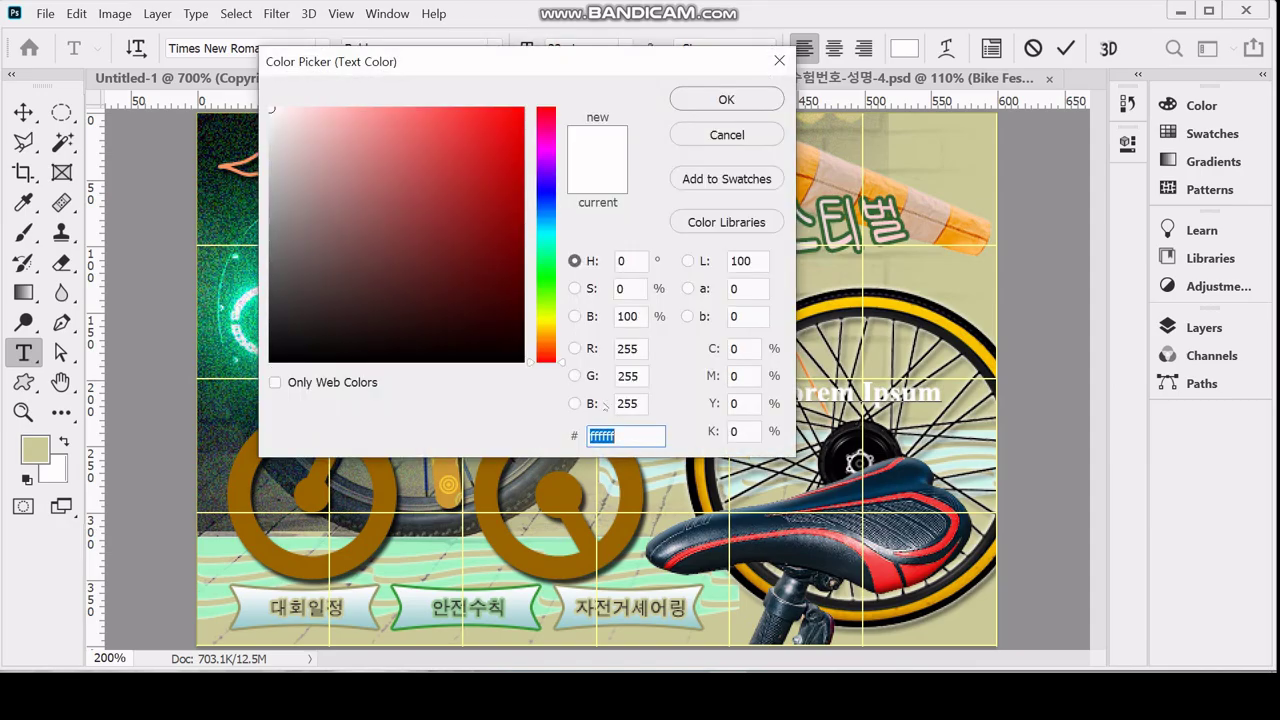
{"action": "type", "text": "003333"}
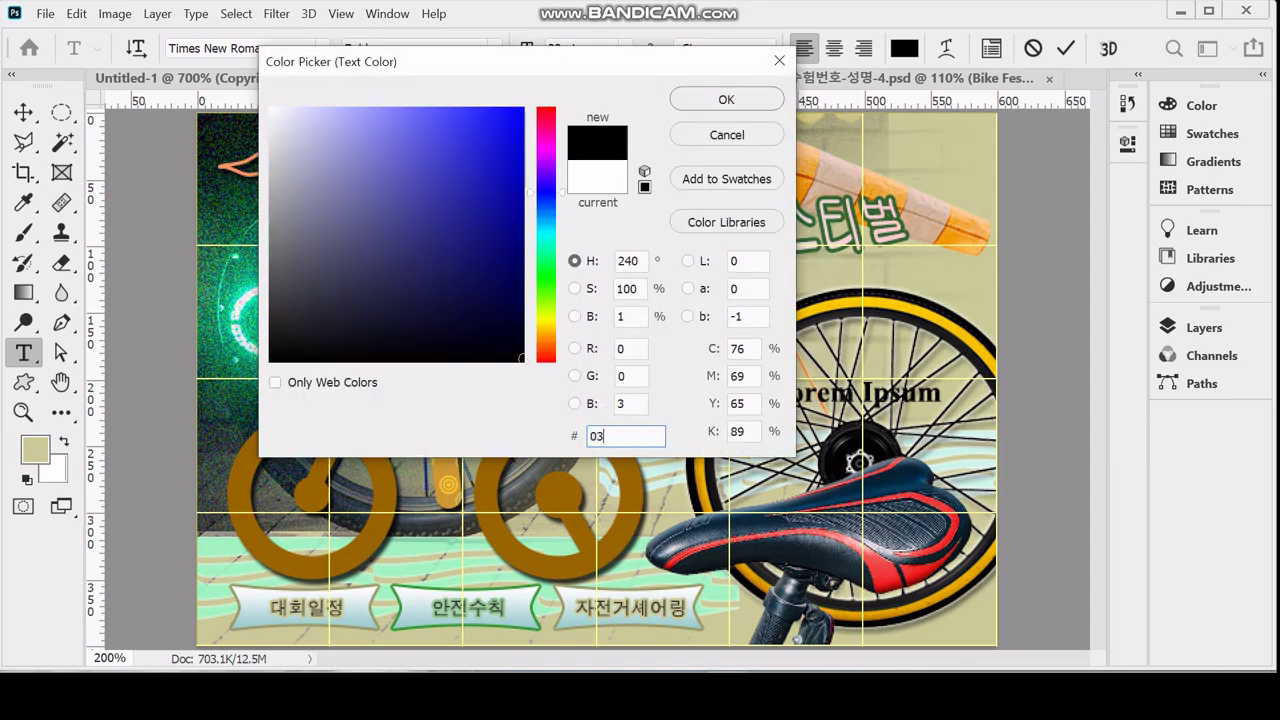
{"action": "key", "text": "Return"}
{"action": "type", "text": "Bike Festival"}
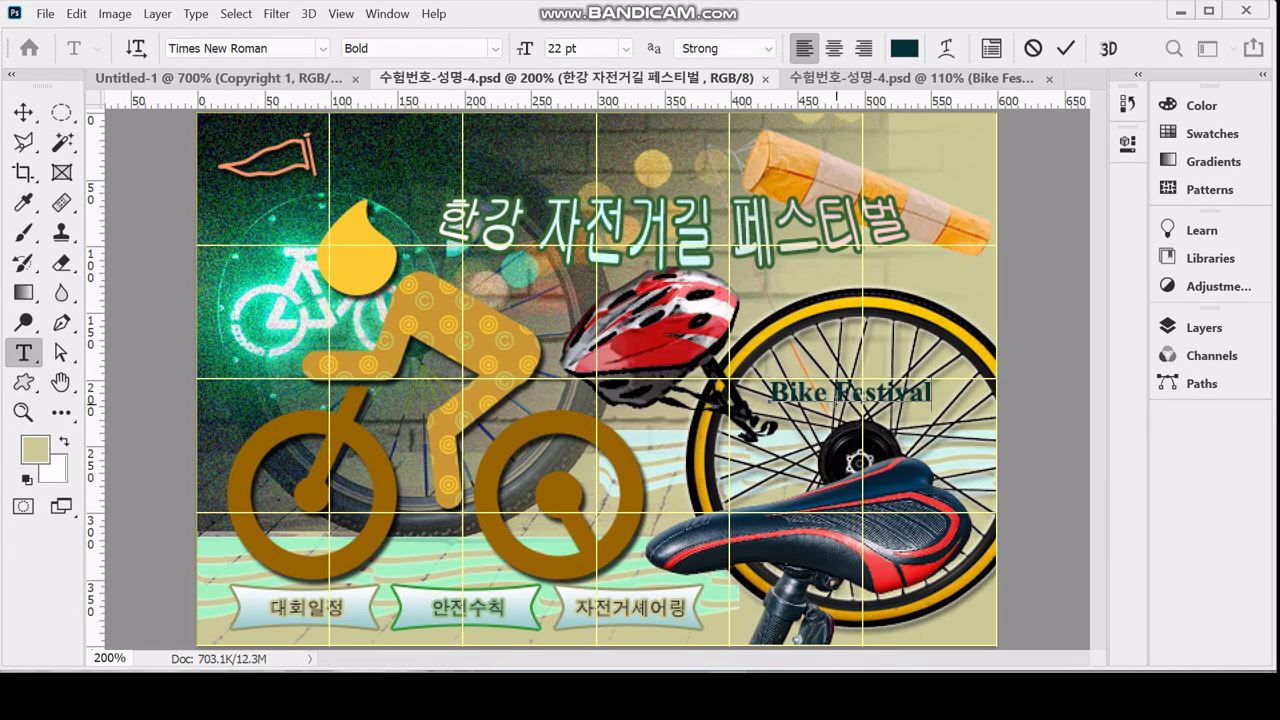
Enlarge the initial letters B and F of "Bike Festival" to 28 pt
{"action": "left_click", "coordinate": [786, 400]}
{"action": "left_click_drag", "start_coordinate": [782, 400], "coordinate": [775, 400]}
{"action": "left_click", "coordinate": [524, 47]}
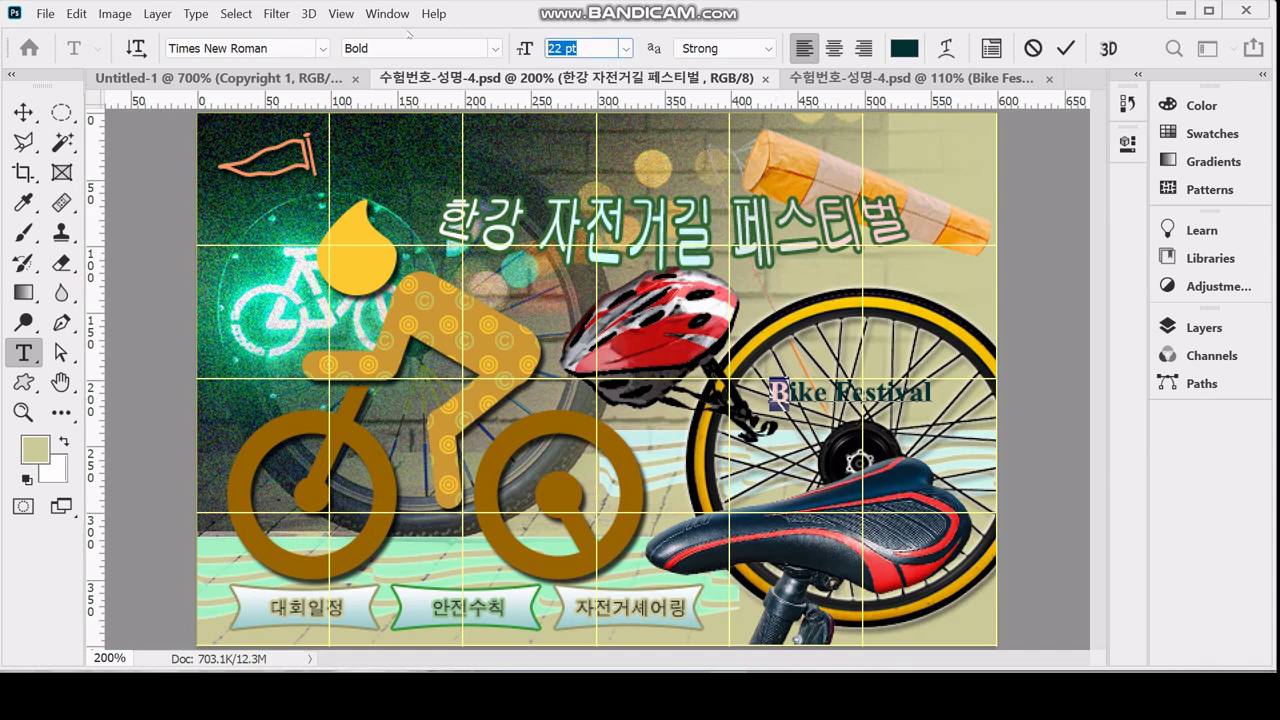
{"action": "type", "text": "28"}
{"action": "key", "text": "Return"}
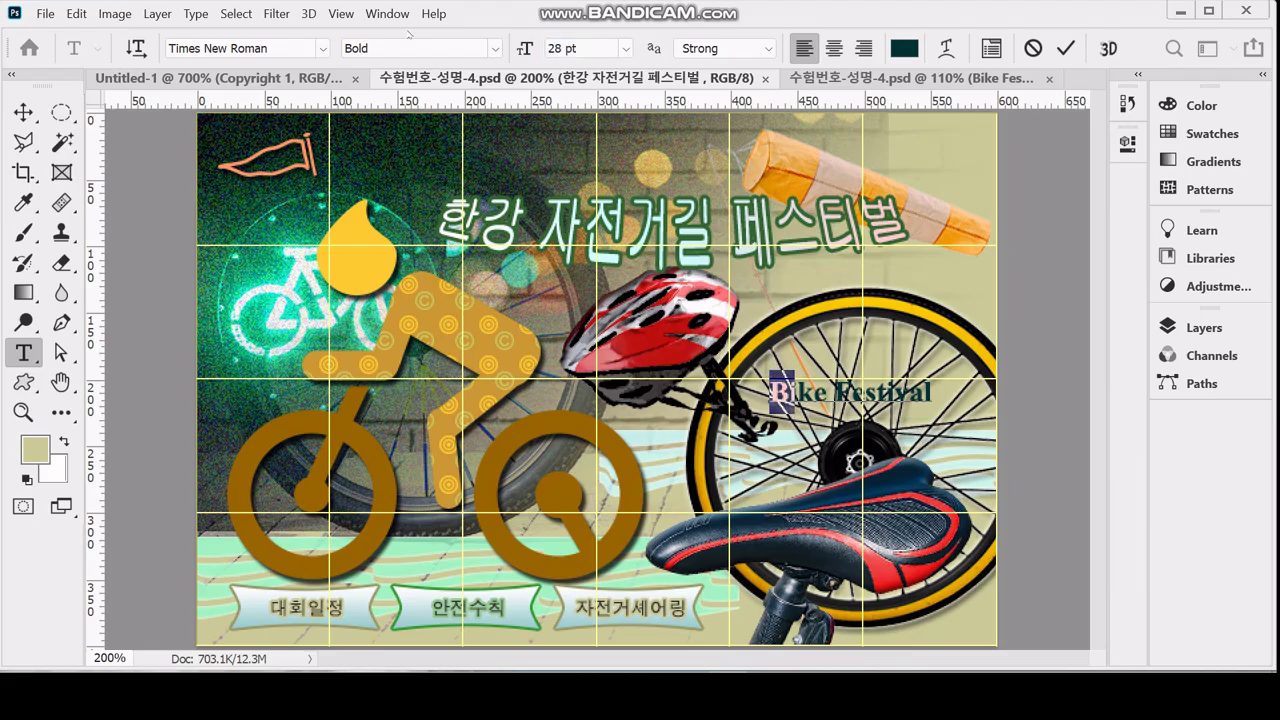
{"action": "left_click_drag", "start_coordinate": [841, 392], "coordinate": [858, 392]}
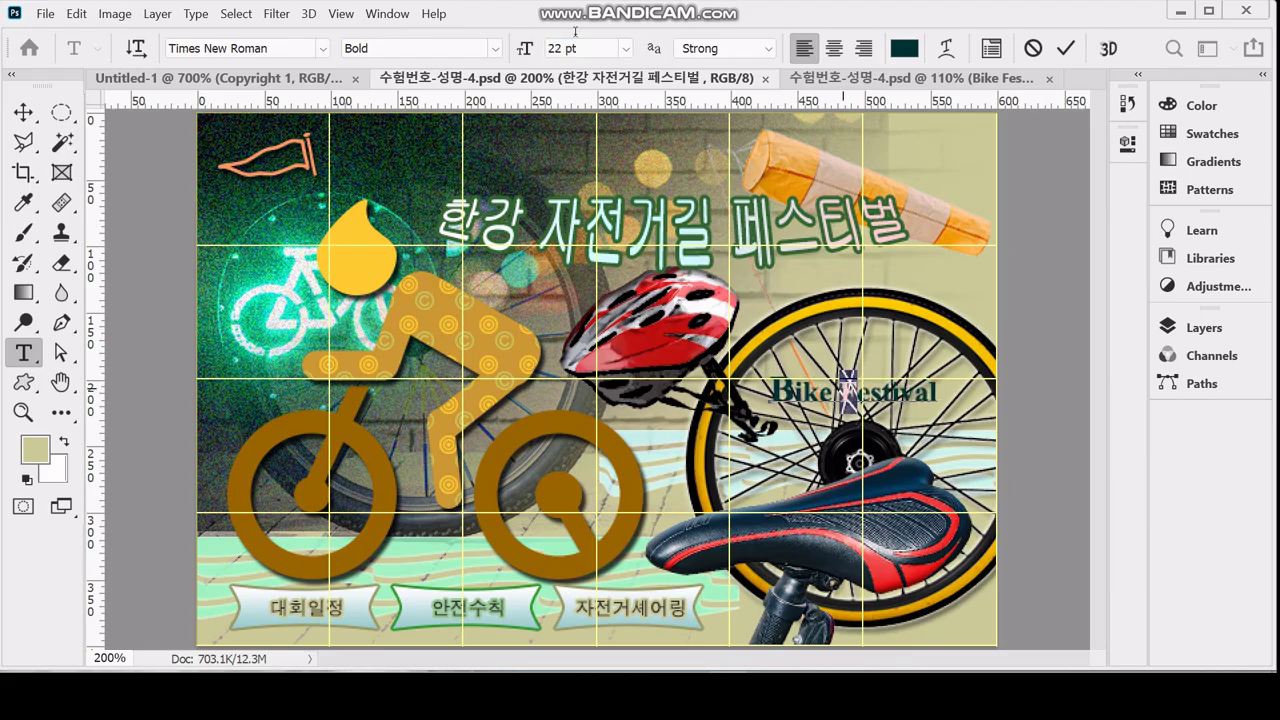
{"action": "left_click", "coordinate": [595, 55]}
{"action": "type", "text": "28"}
{"action": "key", "text": "Return"}
{"action": "left_click", "coordinate": [845, 396]}
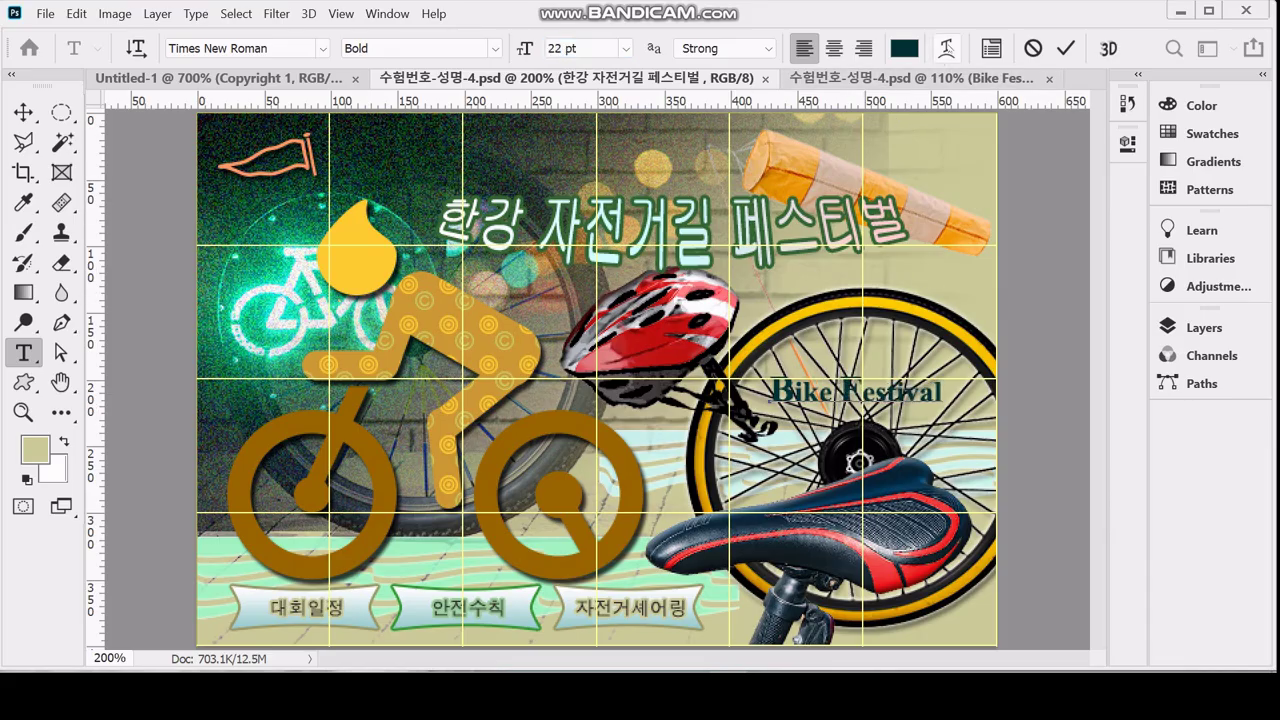
Warp the "Bike Festival" text with a horizontal Arc at 73% bend and shift it slightly to fit inside the wheel
{"action": "left_click", "coordinate": [945, 48]}
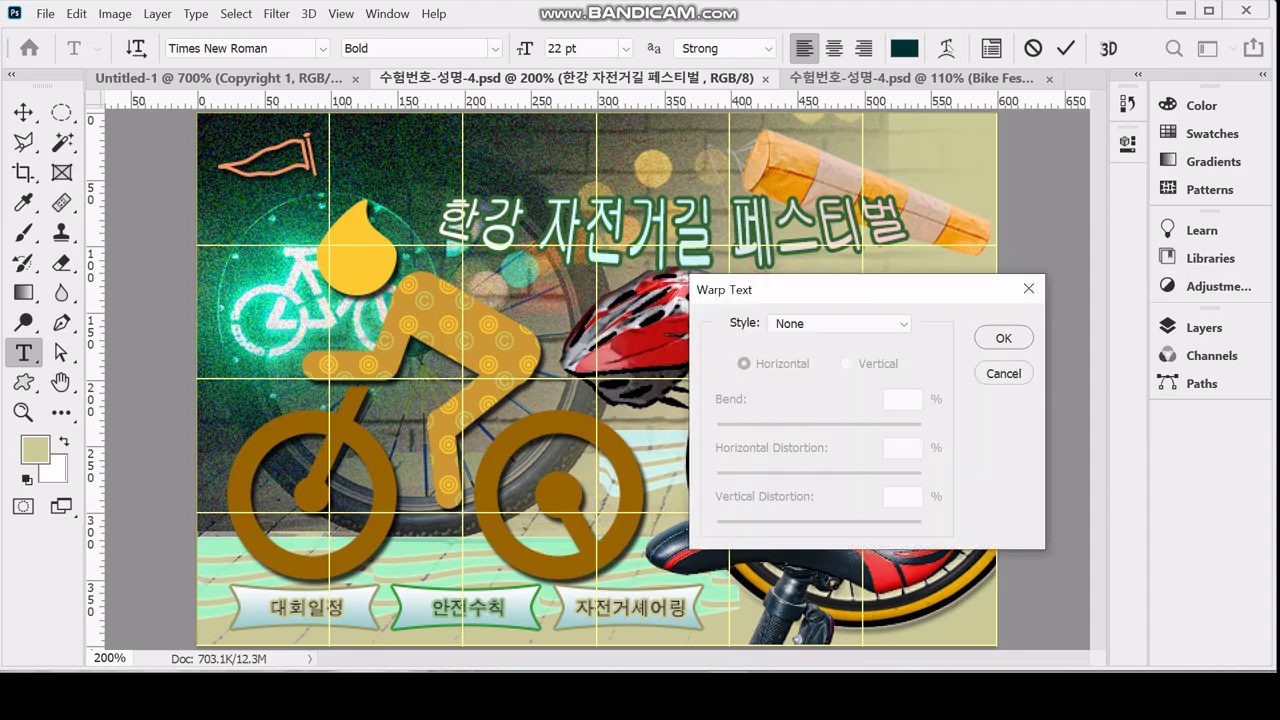
{"action": "left_click", "coordinate": [825, 324]}
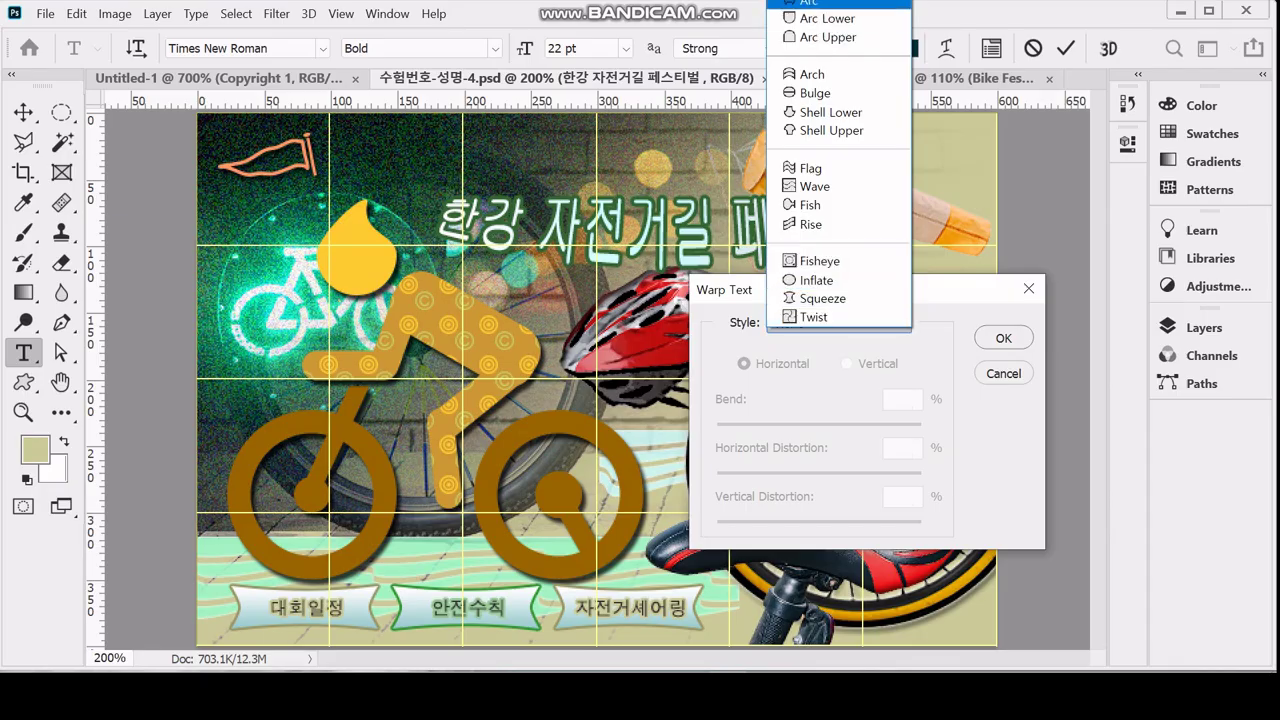
{"action": "left_click", "coordinate": [808, 3]}
{"action": "left_click_drag", "start_coordinate": [905, 298], "coordinate": [462, 270]}
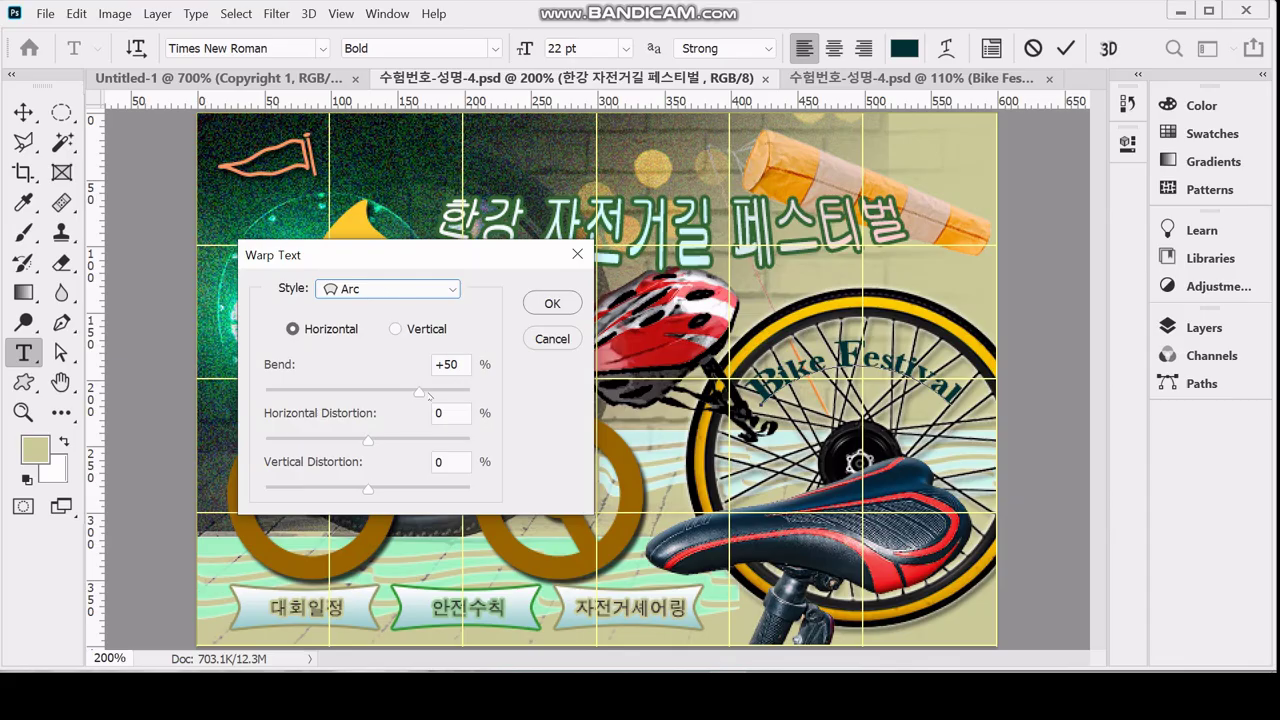
{"action": "left_click_drag", "start_coordinate": [427, 394], "coordinate": [441, 394]}
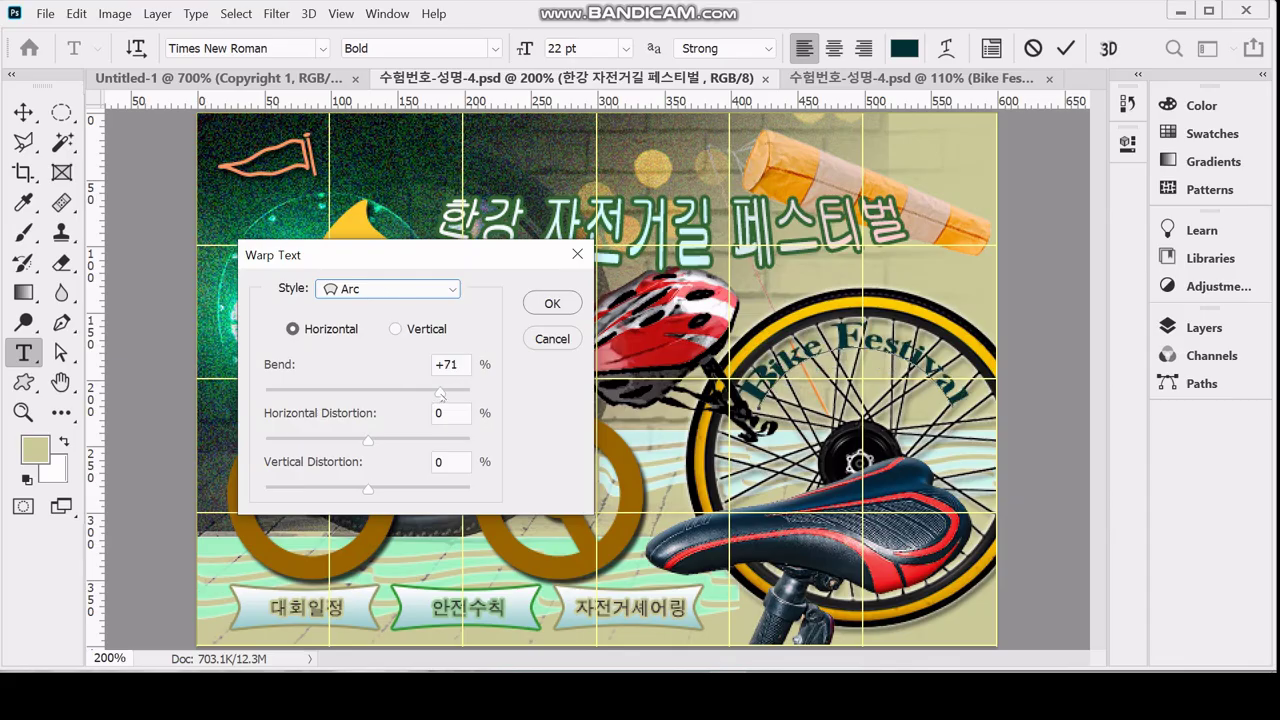
{"action": "left_click", "coordinate": [446, 365]}
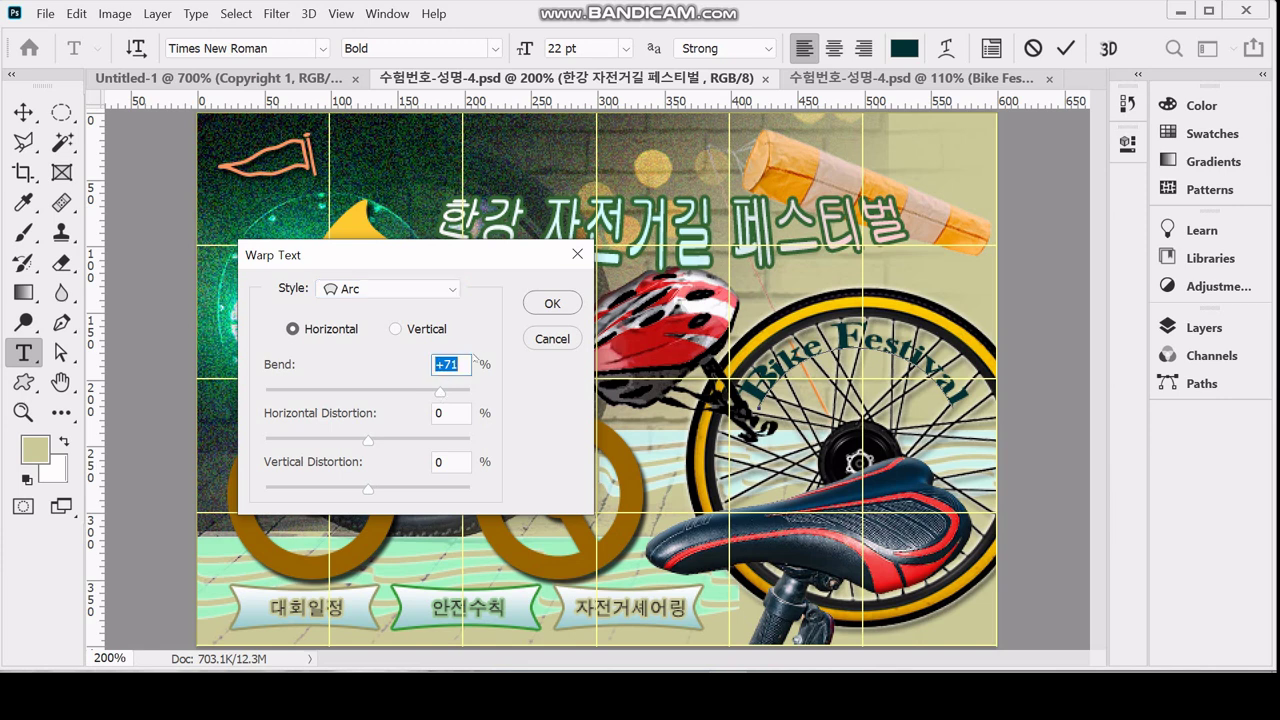
{"action": "type", "text": "73"}
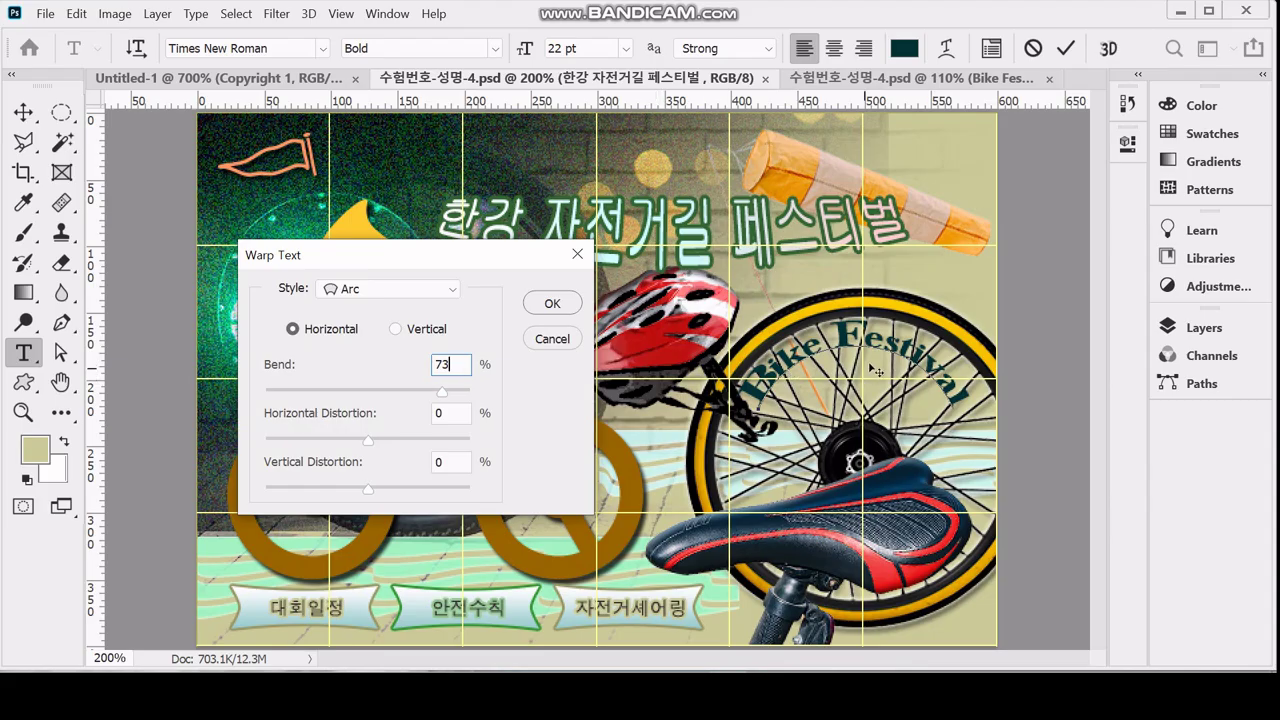
{"action": "left_click_drag", "start_coordinate": [889, 371], "coordinate": [893, 383]}
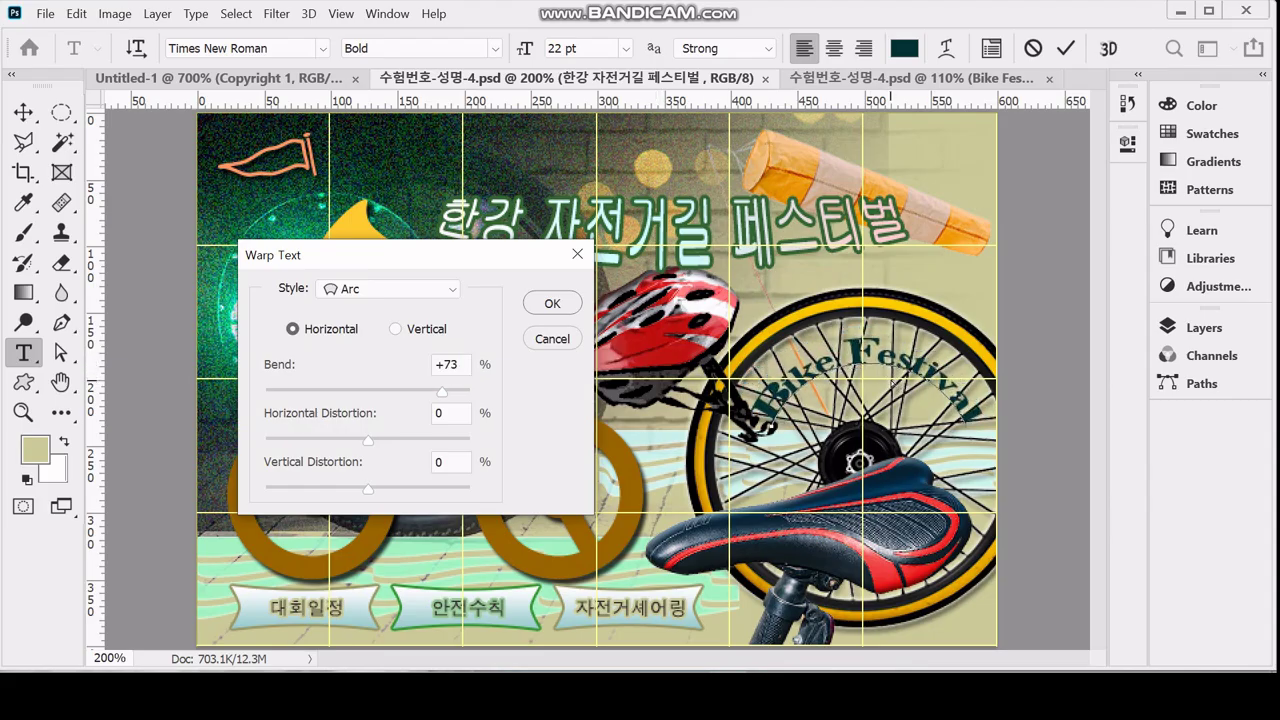
{"action": "left_click", "coordinate": [549, 304]}
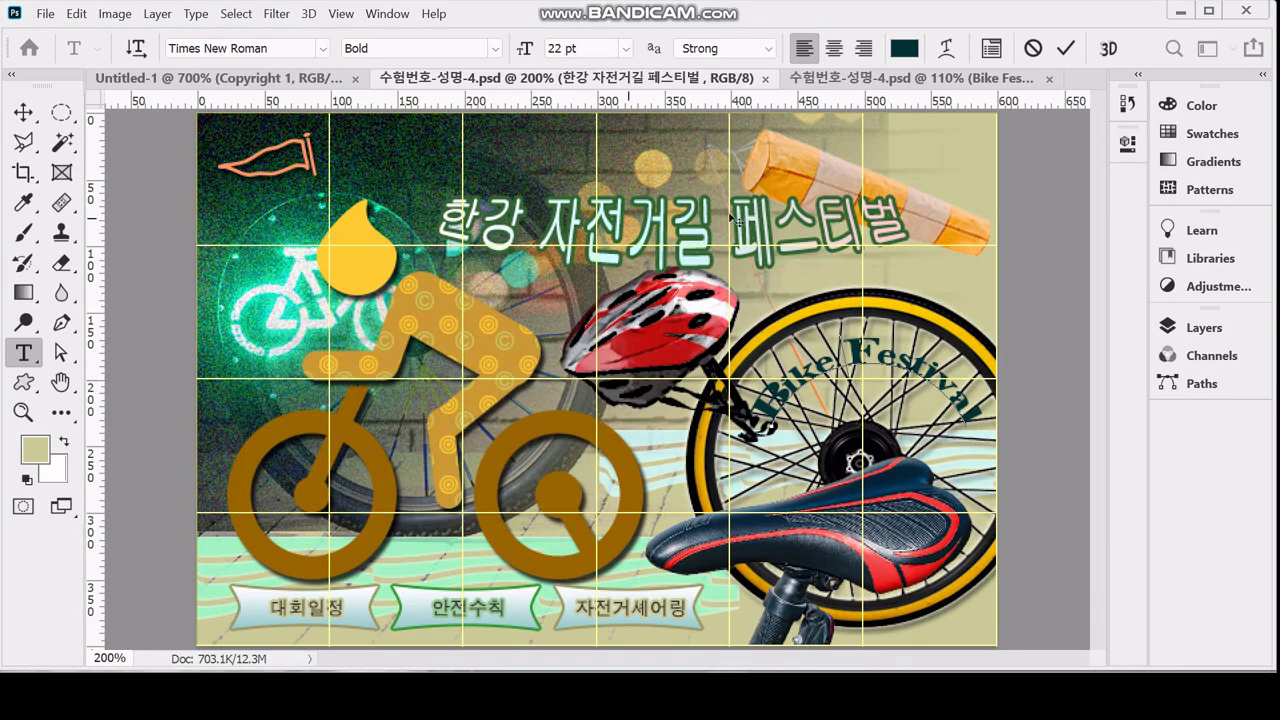
Add a 2 px outside stroke in color cc9999 to the "Bike Festival" text layer
{"action": "left_click", "coordinate": [1195, 231]}
{"action": "left_click", "coordinate": [1195, 231]}
{"action": "left_click", "coordinate": [1203, 327]}
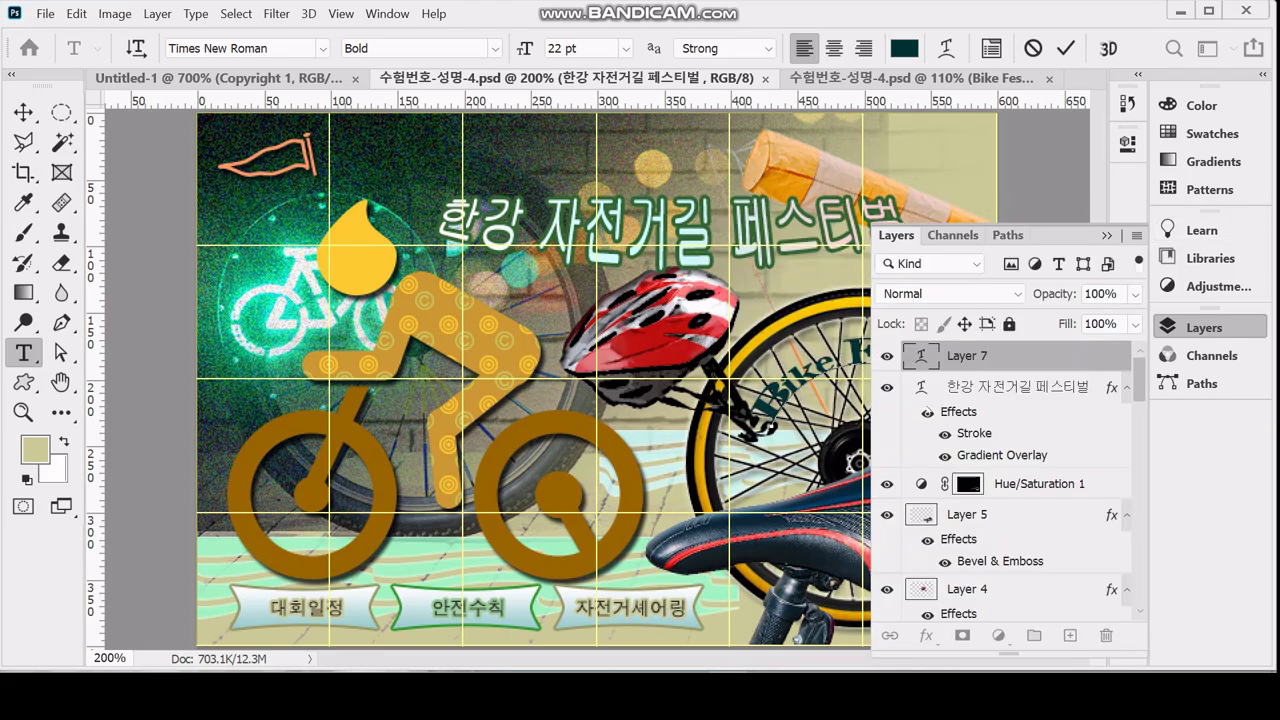
{"action": "left_click", "coordinate": [926, 636]}
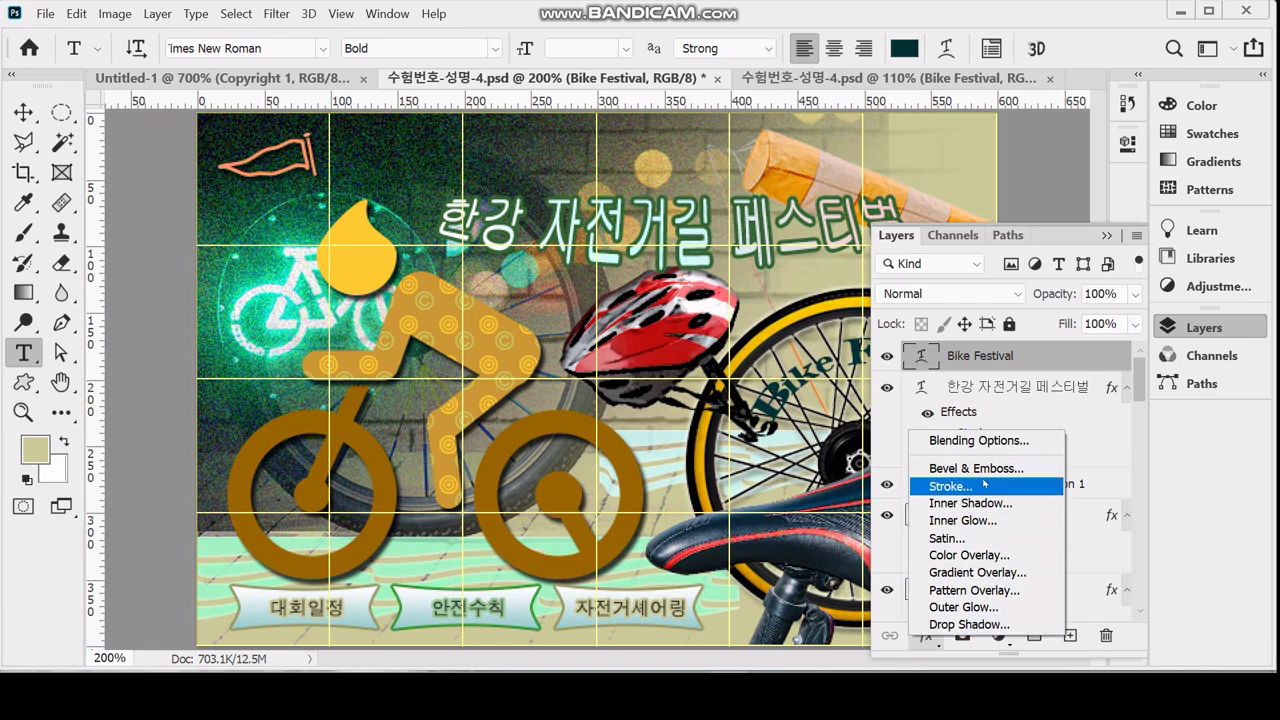
{"action": "left_click", "coordinate": [983, 485]}
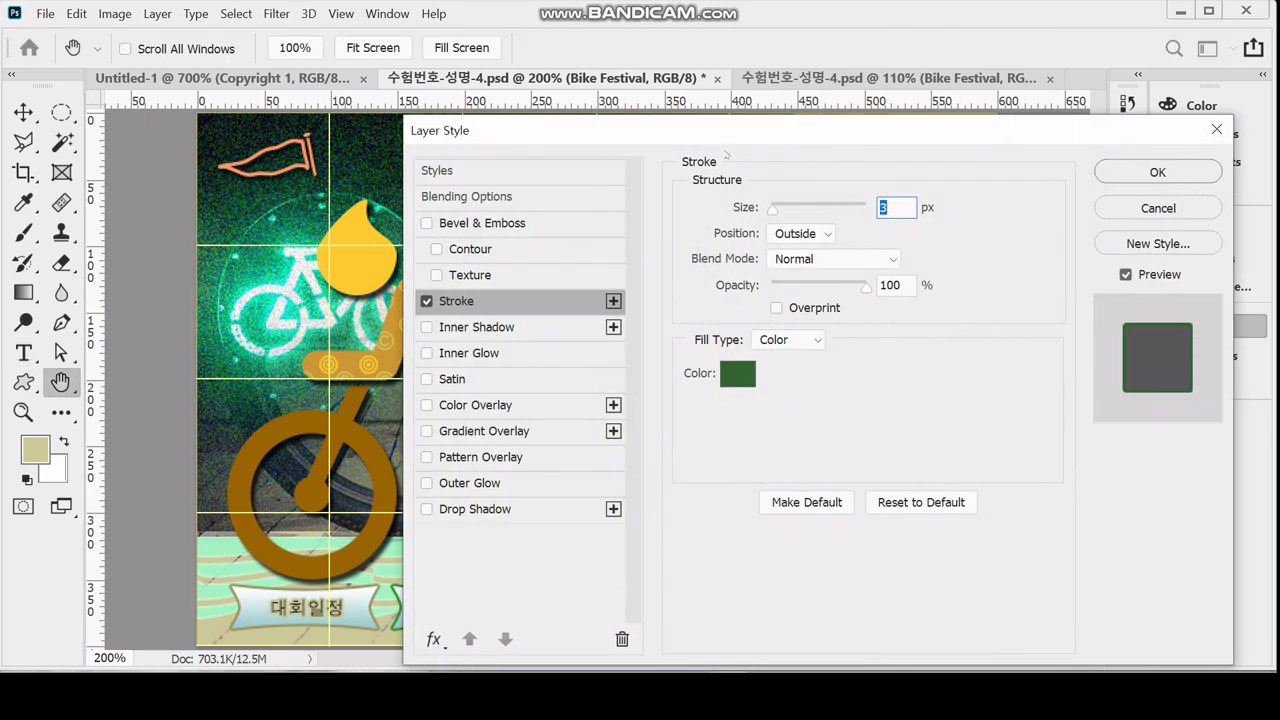
{"action": "type", "text": "2"}
{"action": "left_click", "coordinate": [743, 382]}
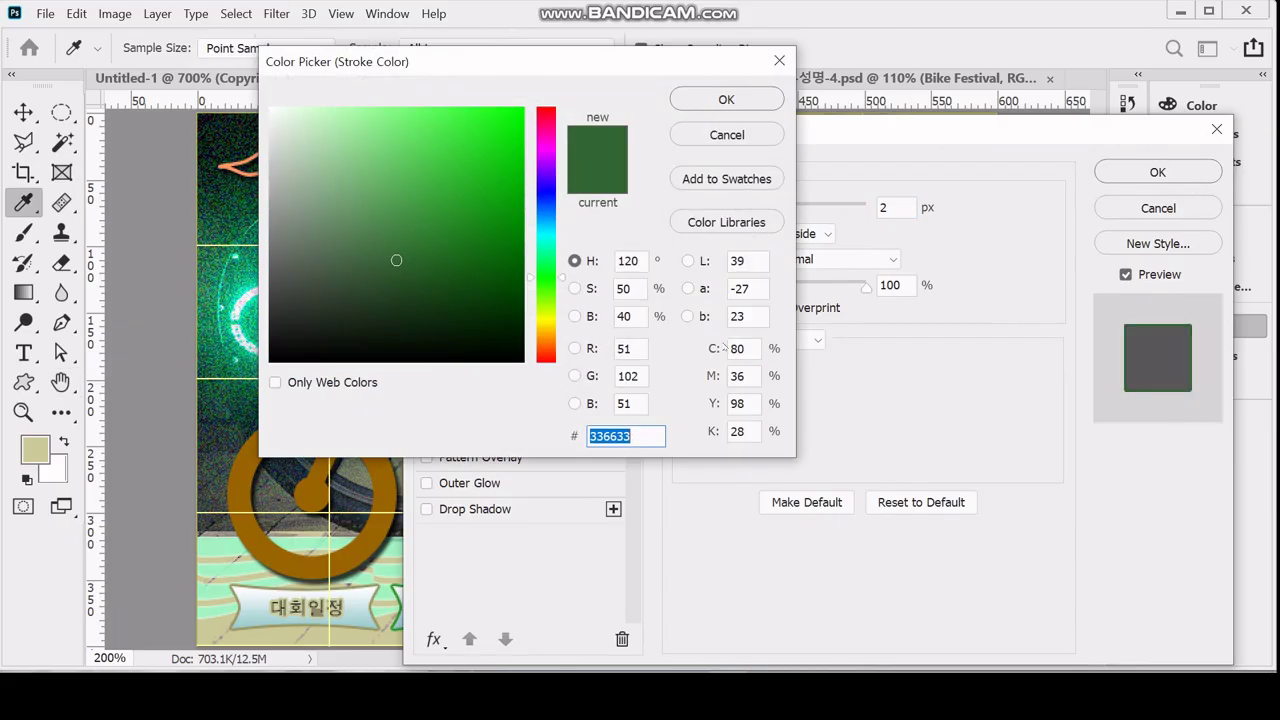
{"action": "type", "text": "c"}
{"action": "type", "text": "c9999"}
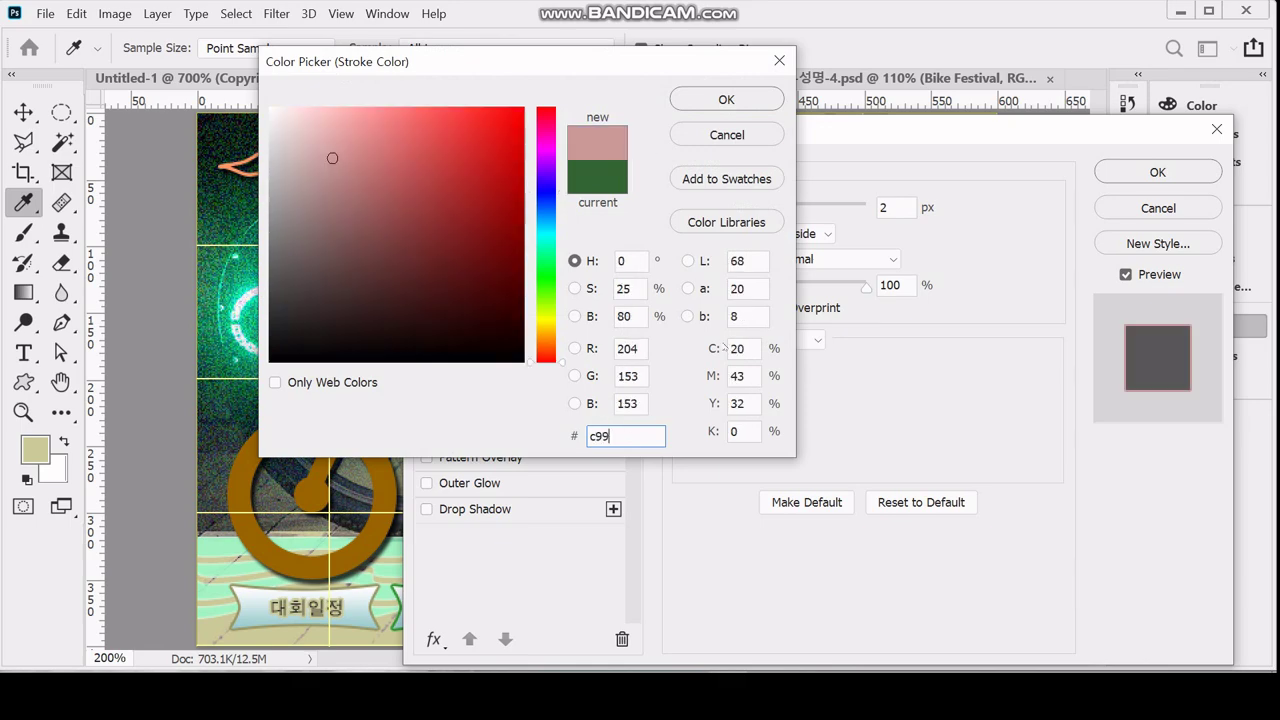
{"action": "key", "text": "Return"}
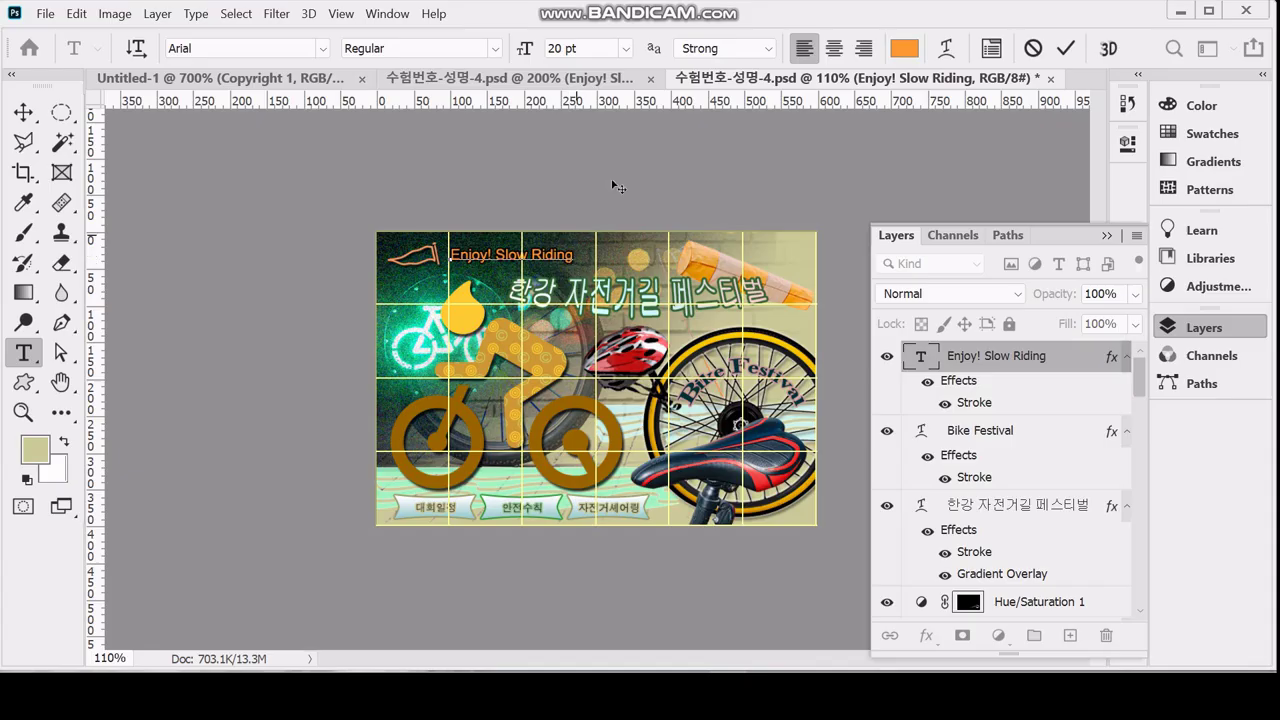
Commit the "Enjoy! Slow Riding" text, save the document and hide the grid lines
{"action": "left_click", "coordinate": [1066, 48]}
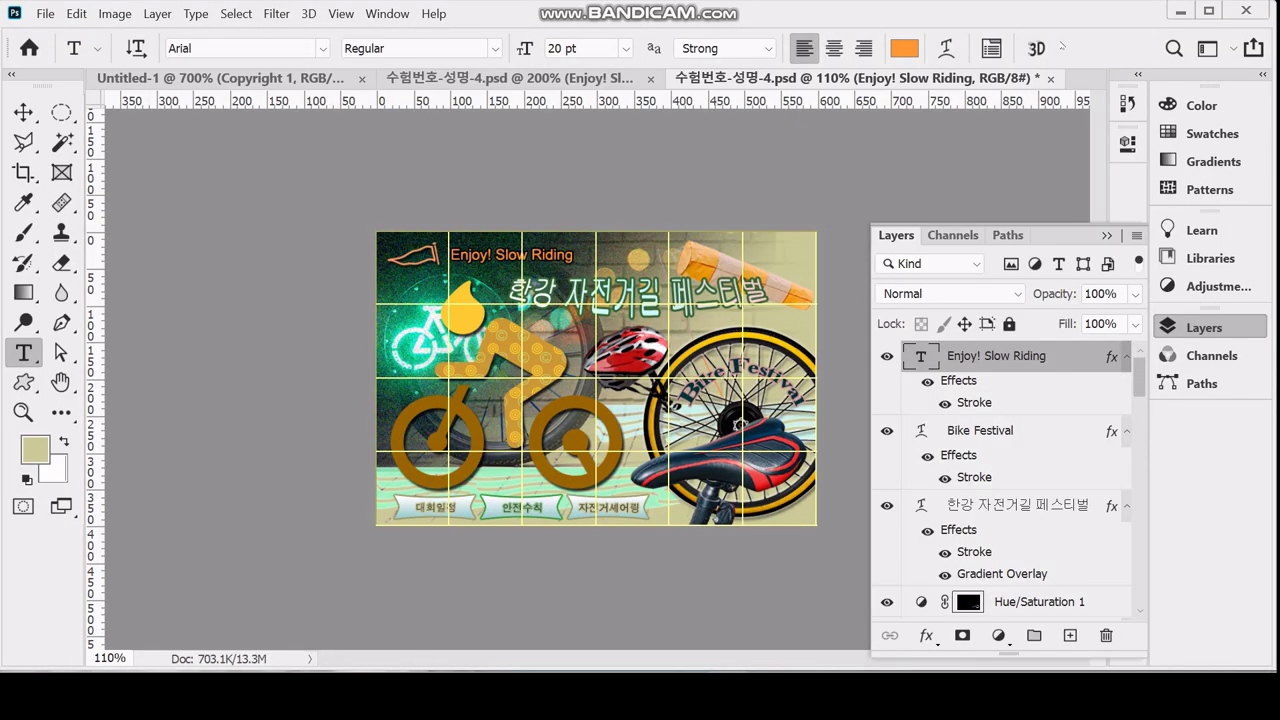
{"action": "key", "text": "ctrl+s"}
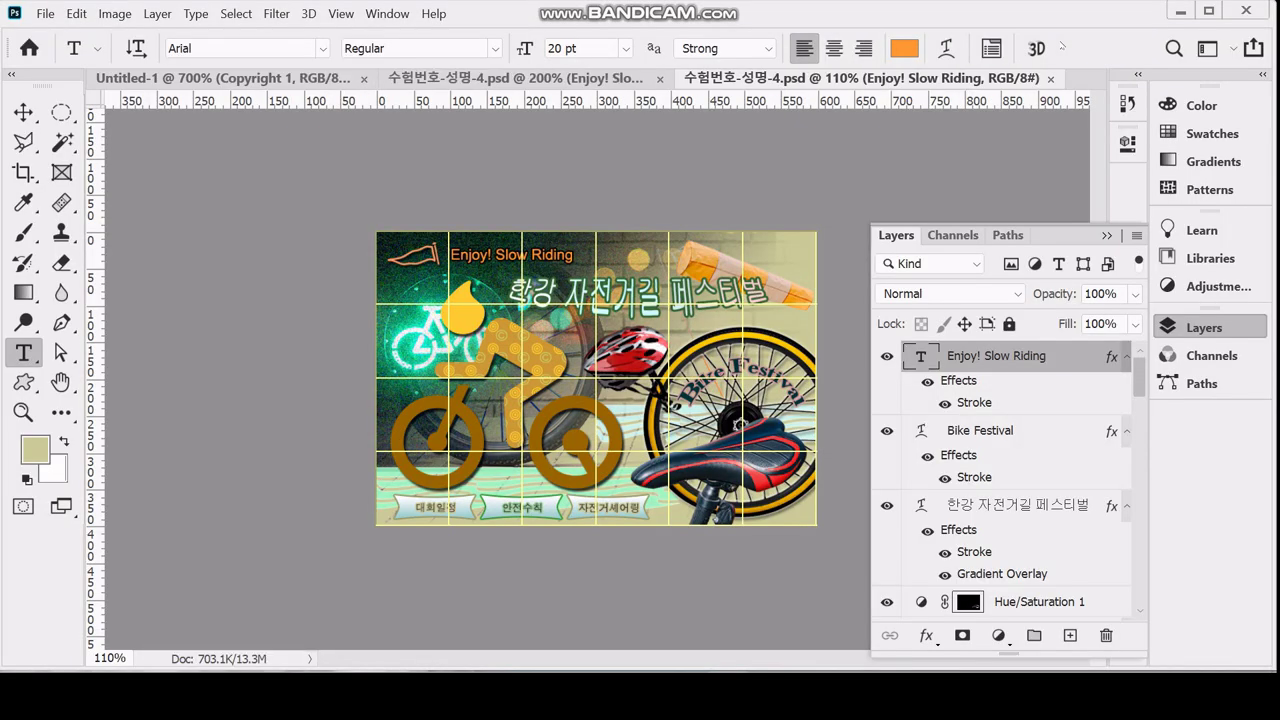
{"action": "key", "text": "ctrl+apostrophe"}
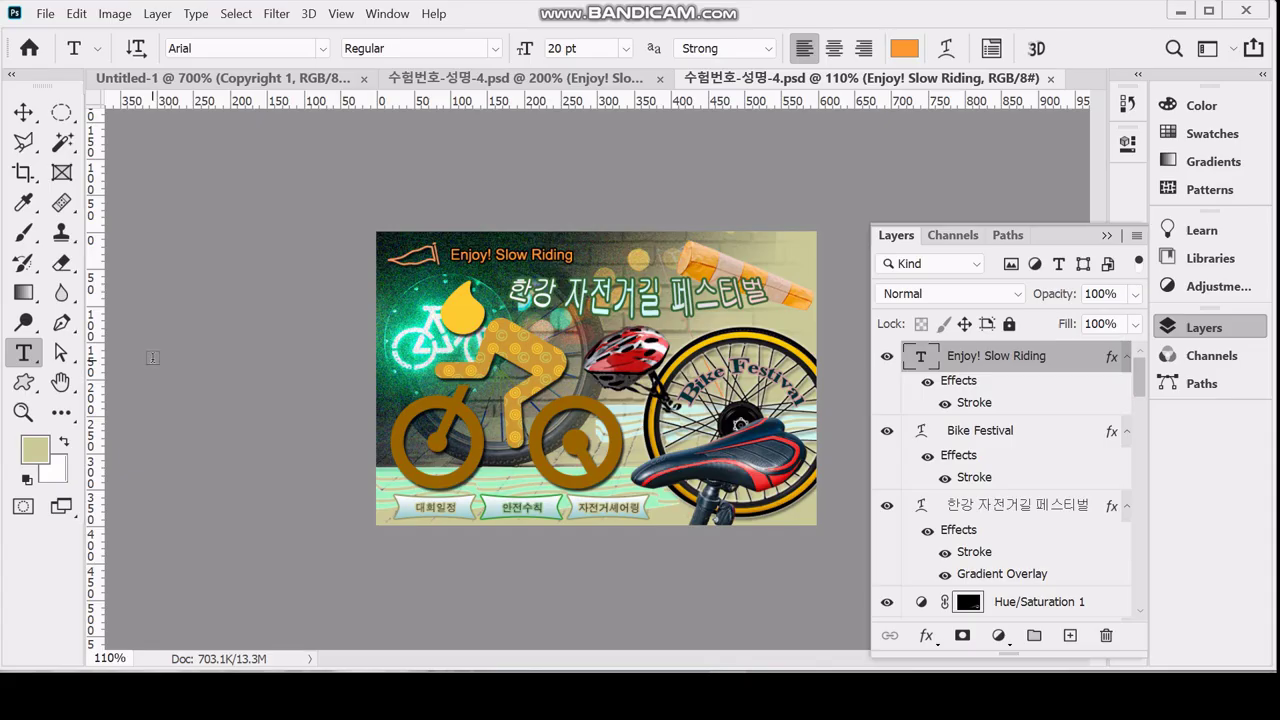
Save a JPEG version named 수험번호-성명-4.jpg in the GTQ folder under Documents, at quality 8
{"action": "left_click", "coordinate": [45, 13]}
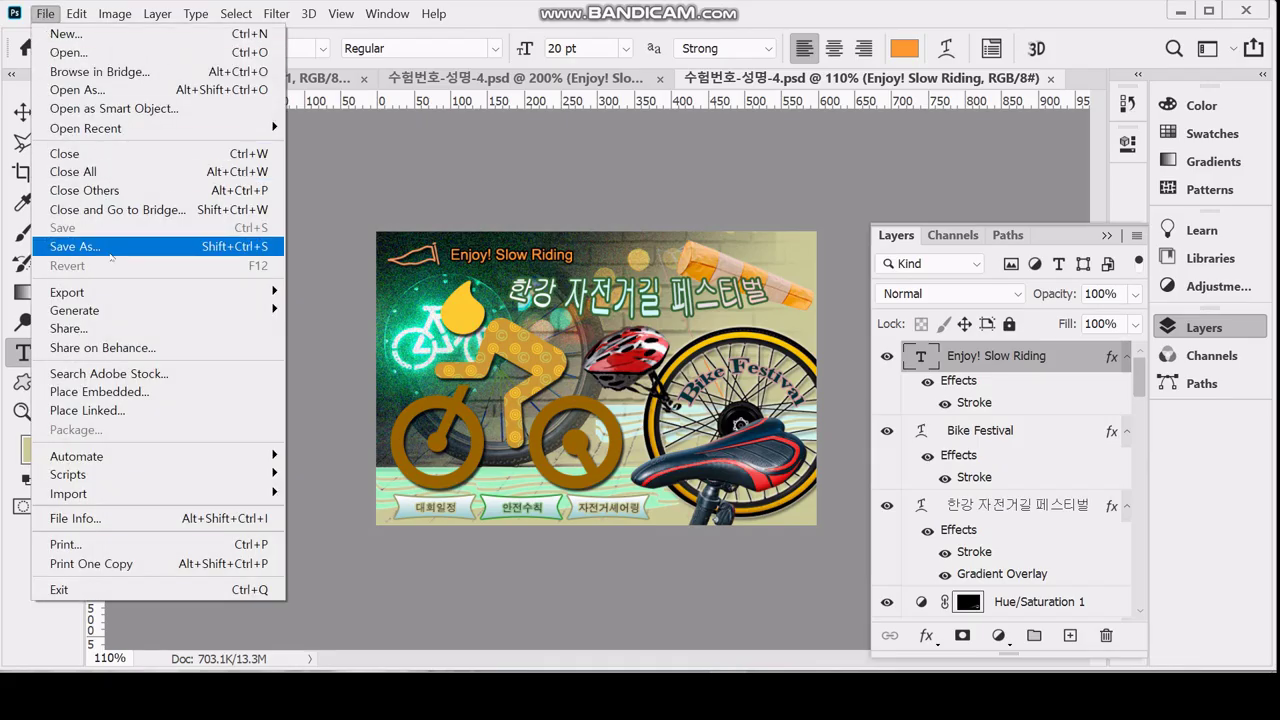
{"action": "left_click", "coordinate": [108, 248]}
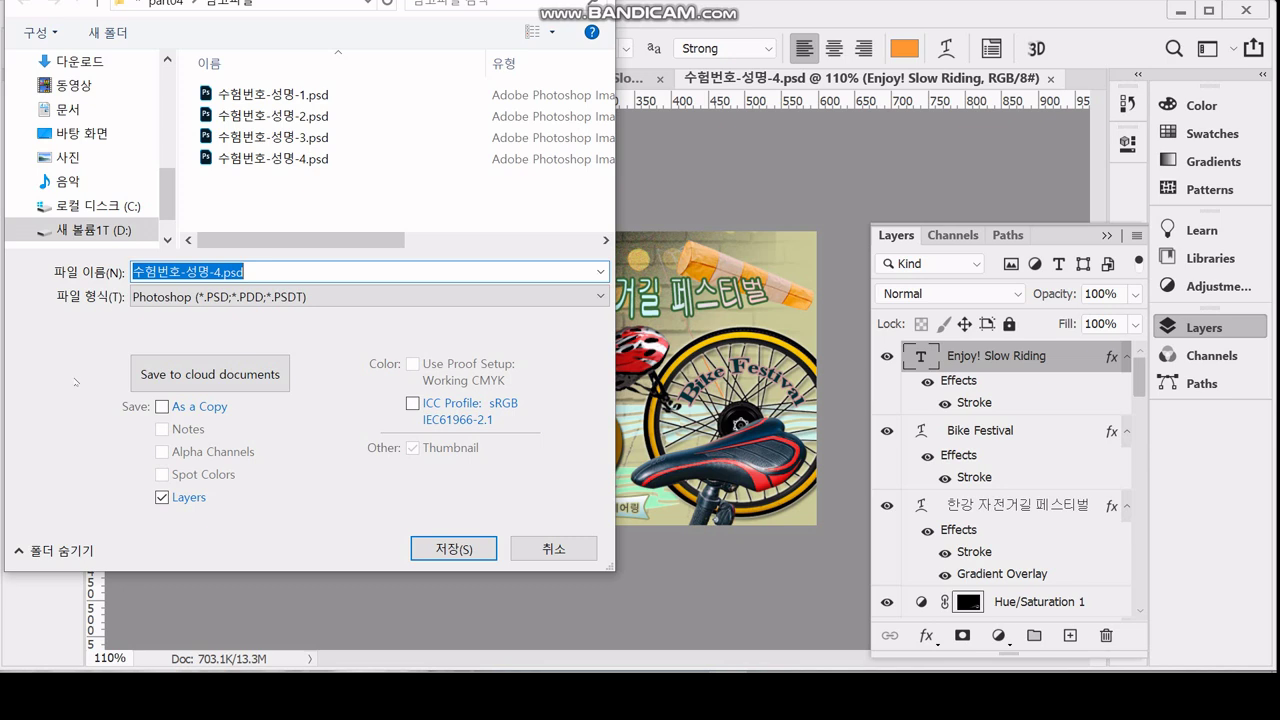
{"action": "left_click", "coordinate": [68, 109]}
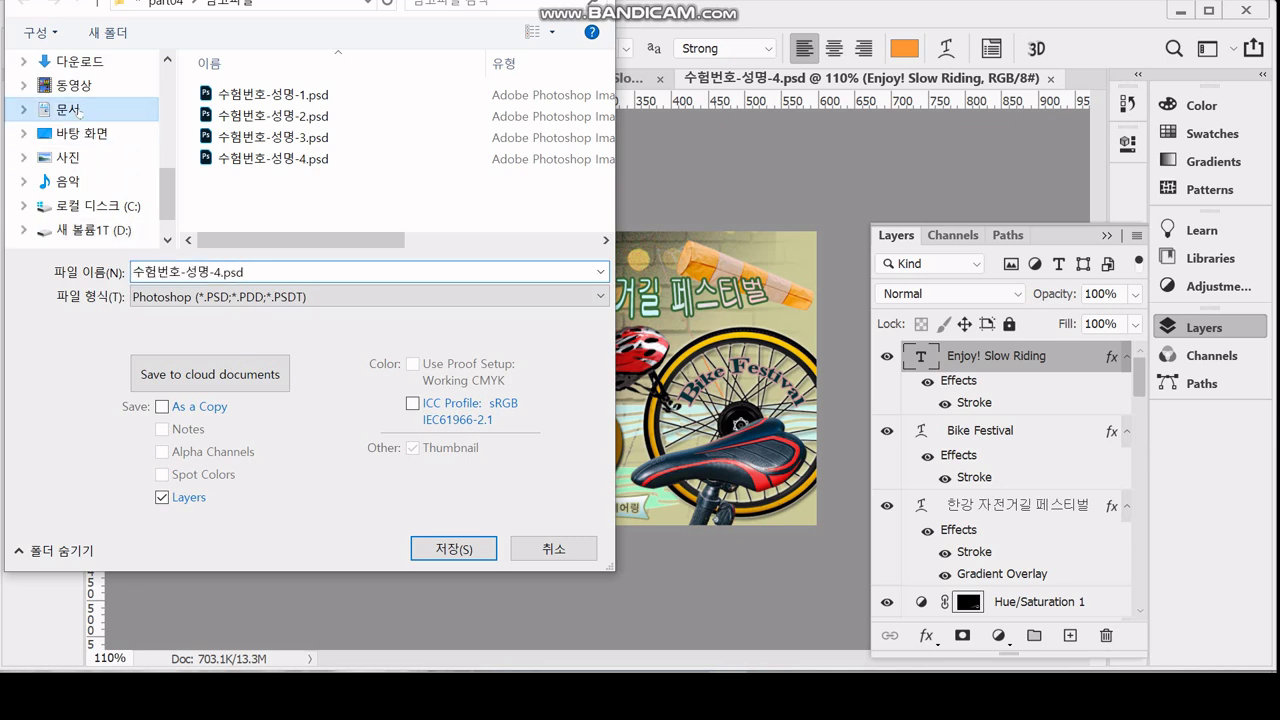
{"action": "double_click", "coordinate": [209, 197]}
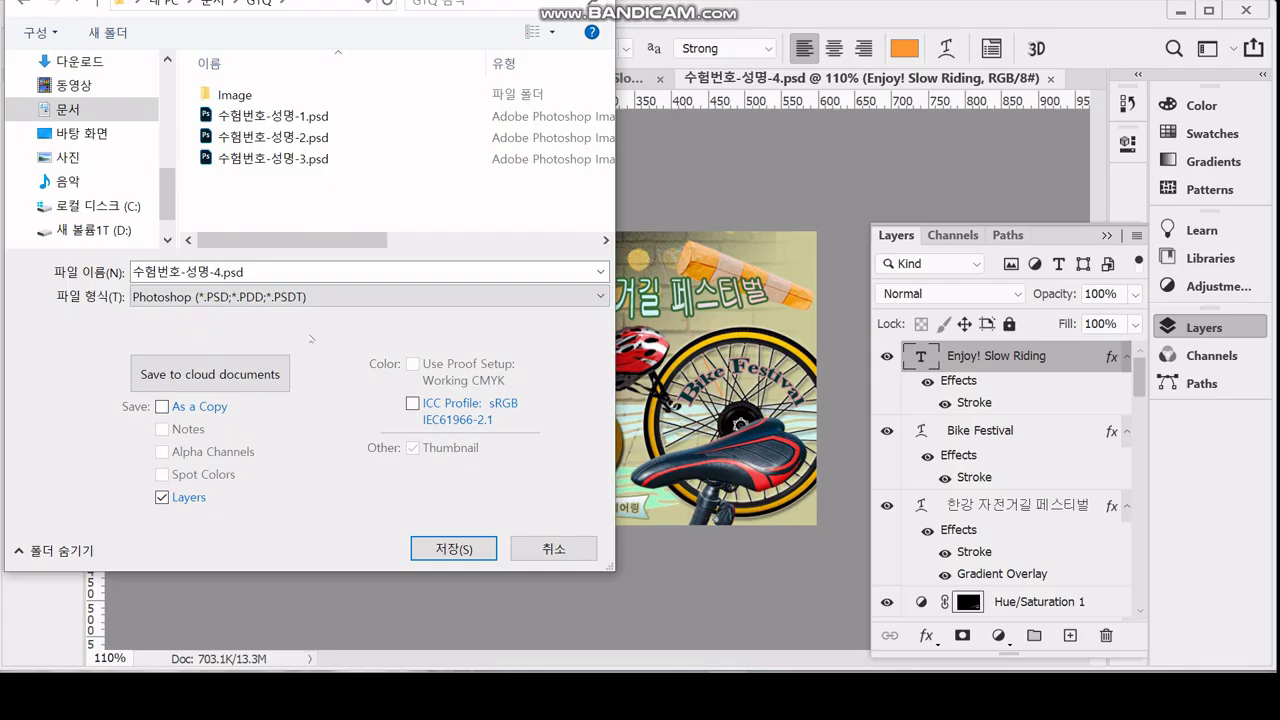
{"action": "left_click", "coordinate": [307, 296]}
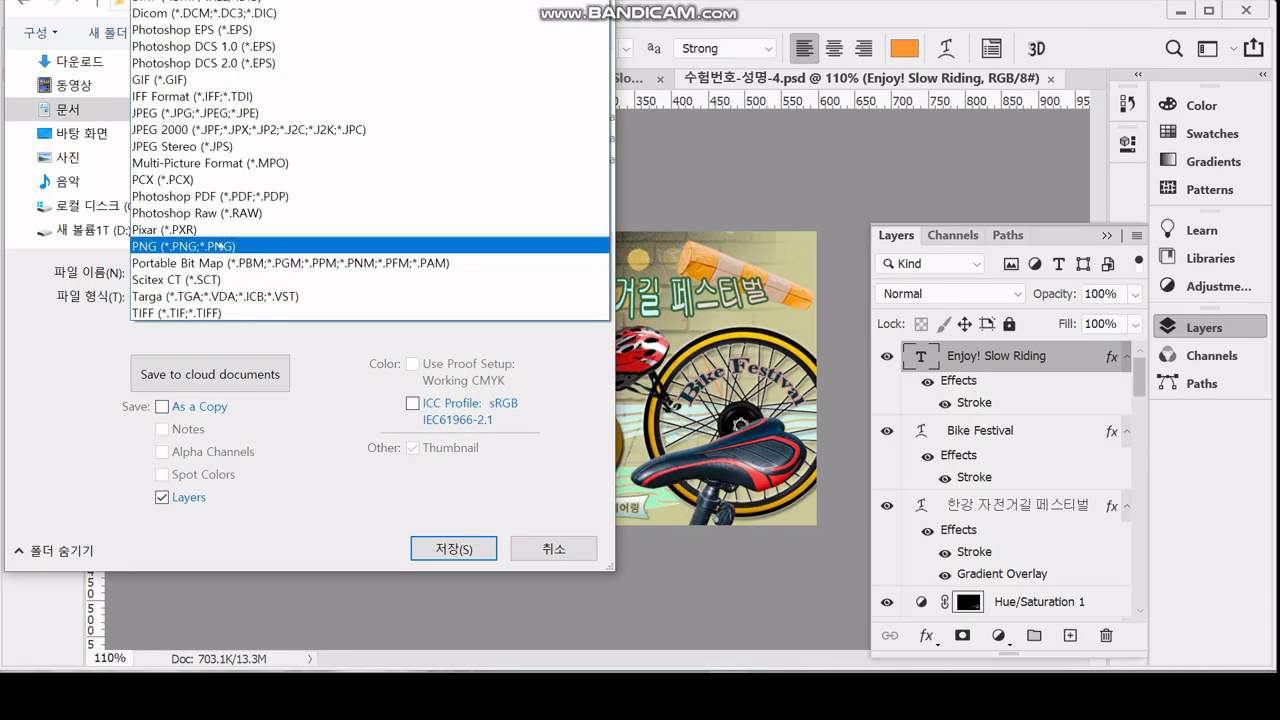
{"action": "left_click", "coordinate": [195, 113]}
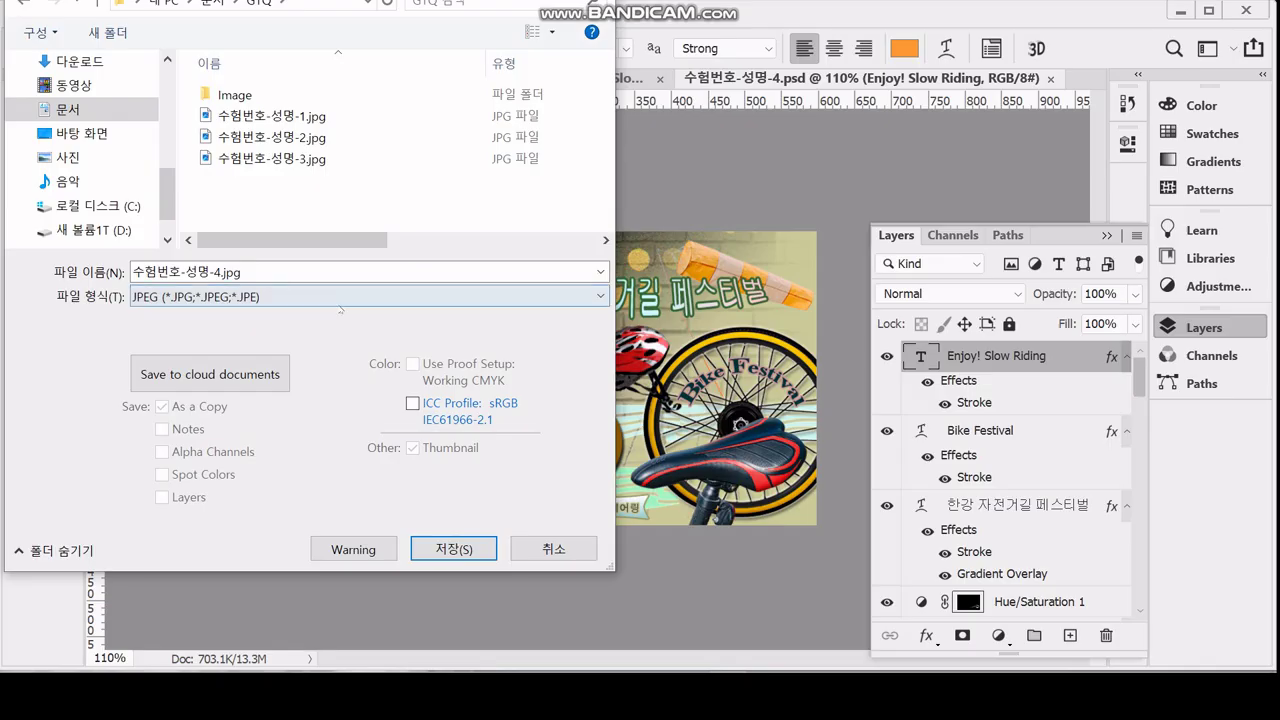
{"action": "double_click", "coordinate": [260, 271]}
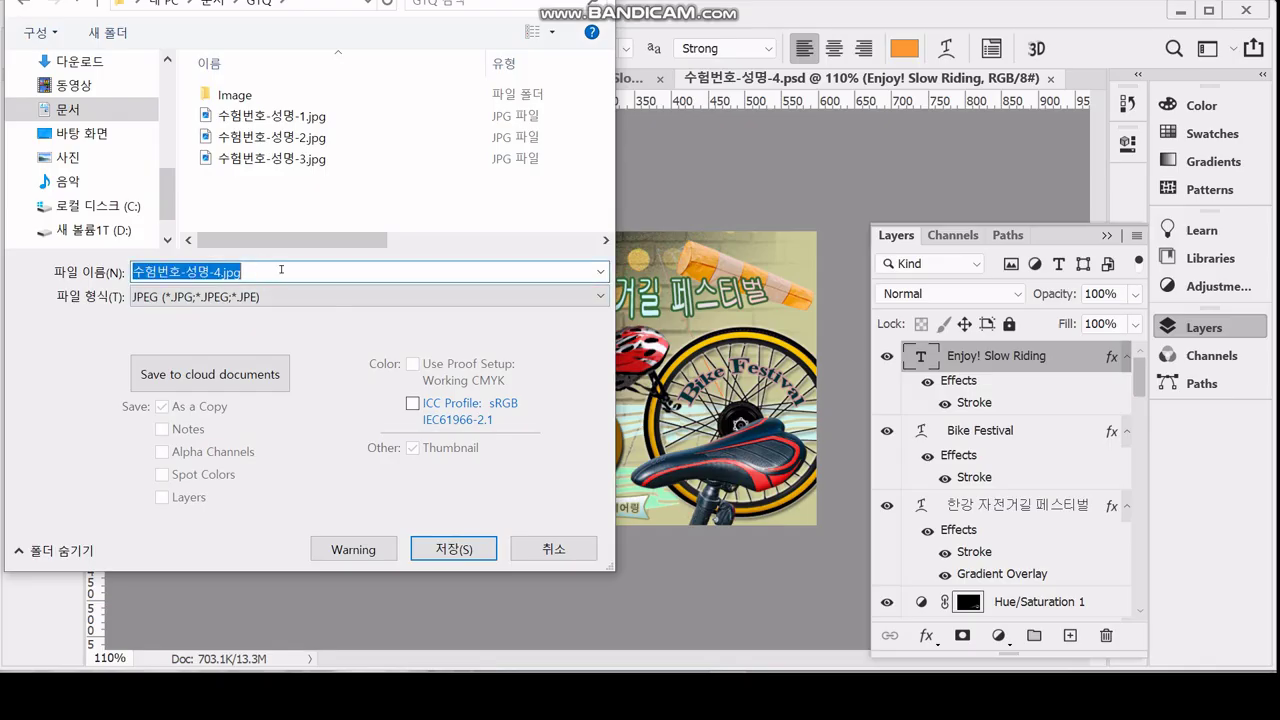
{"action": "left_click", "coordinate": [459, 543]}
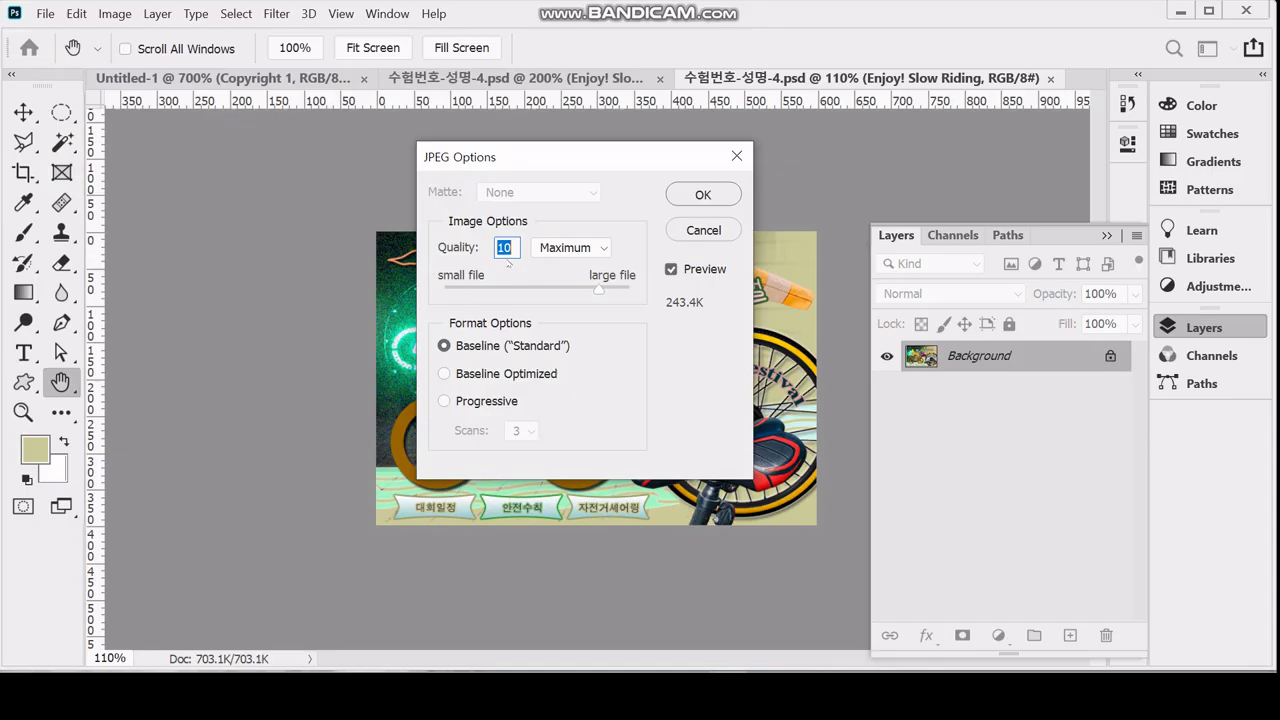
{"action": "type", "text": "8"}
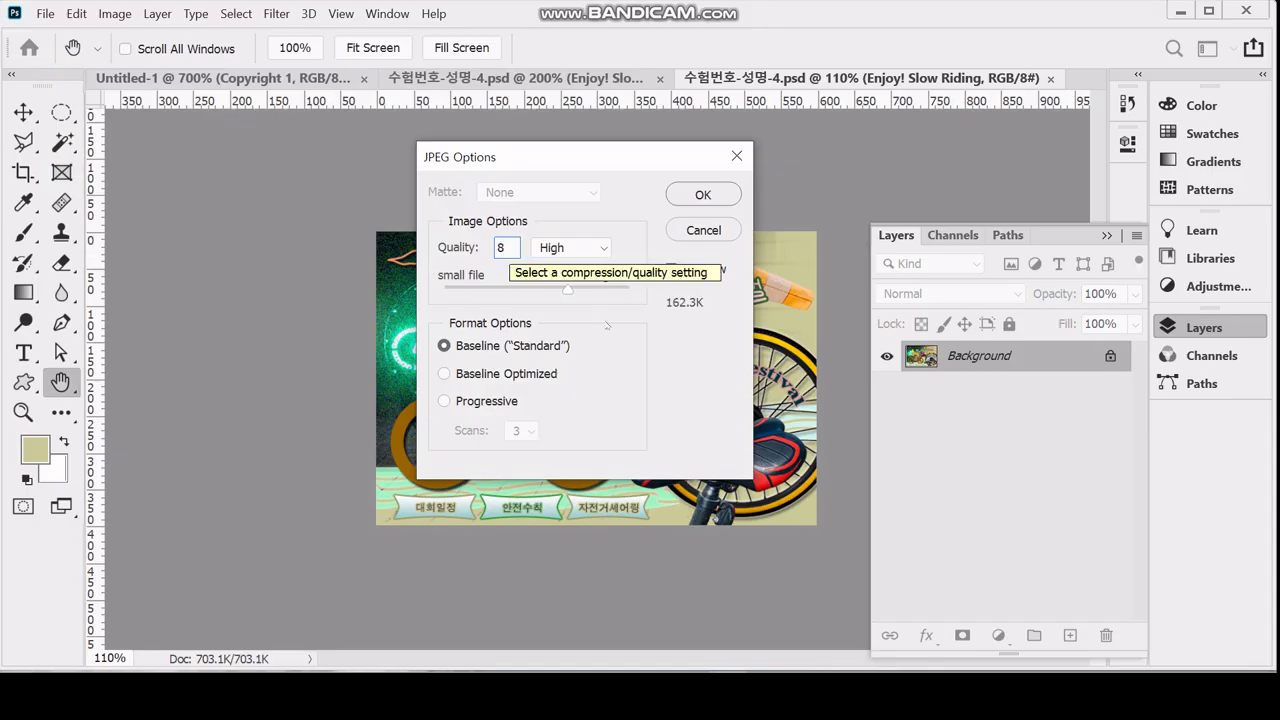
{"action": "left_click", "coordinate": [700, 194]}
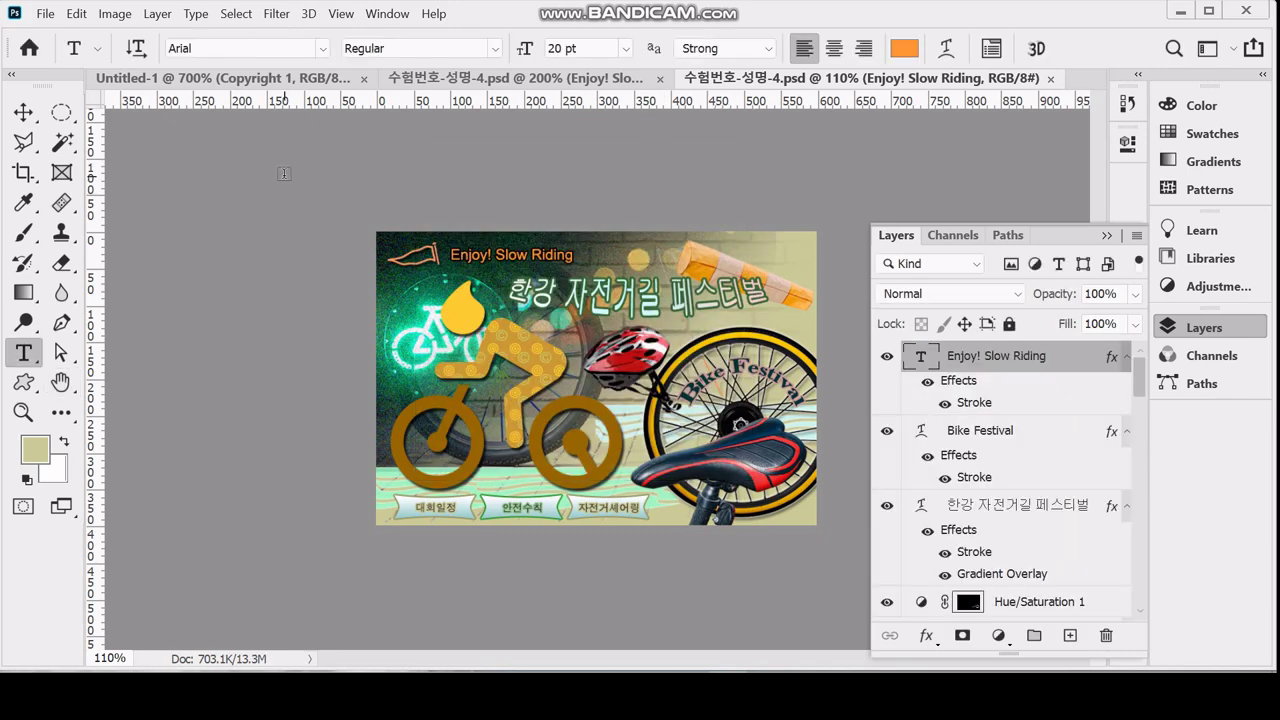
Resize the banner image to 60 px wide by 40 px high with proportions linked
{"action": "left_click", "coordinate": [114, 14]}
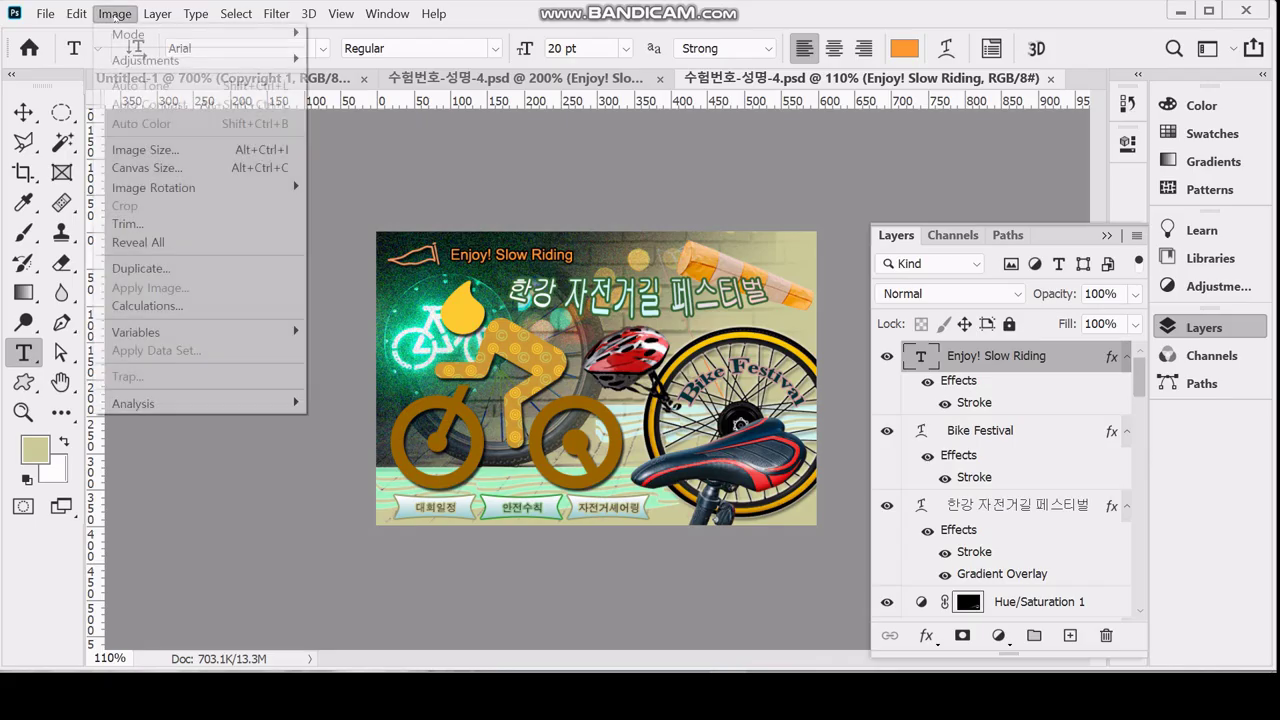
{"action": "left_click", "coordinate": [192, 150]}
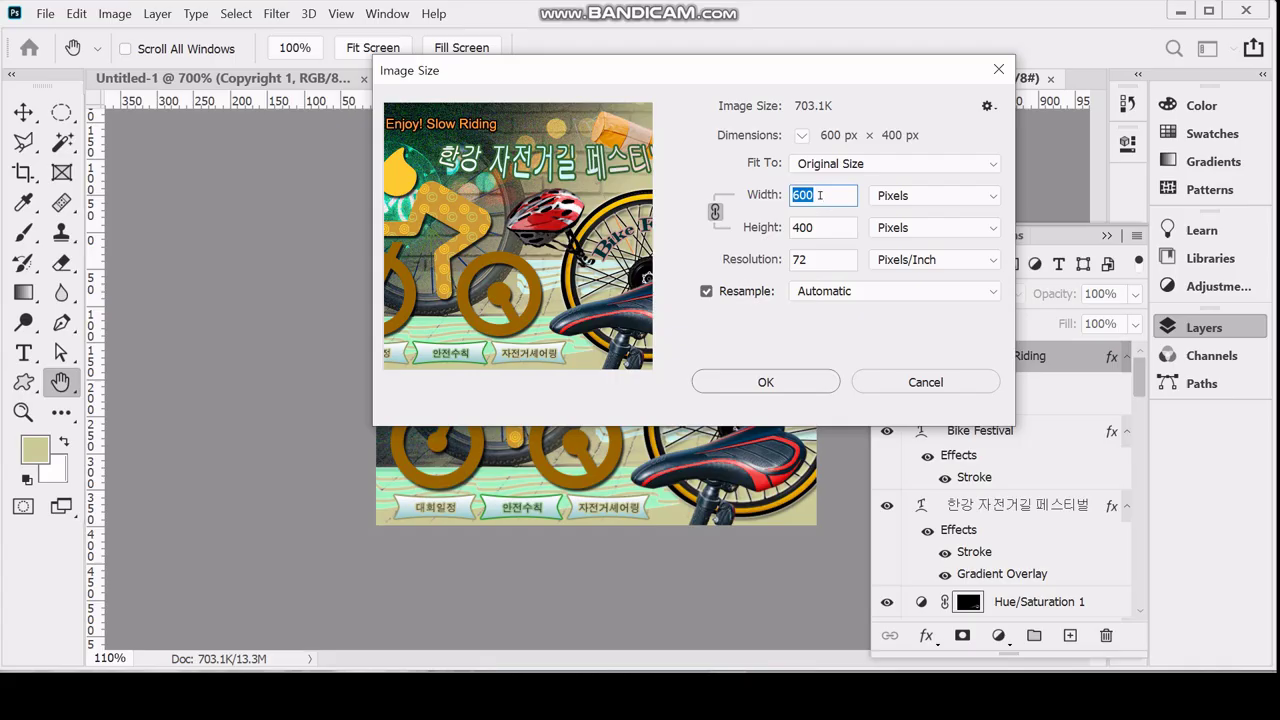
{"action": "type", "text": "60"}
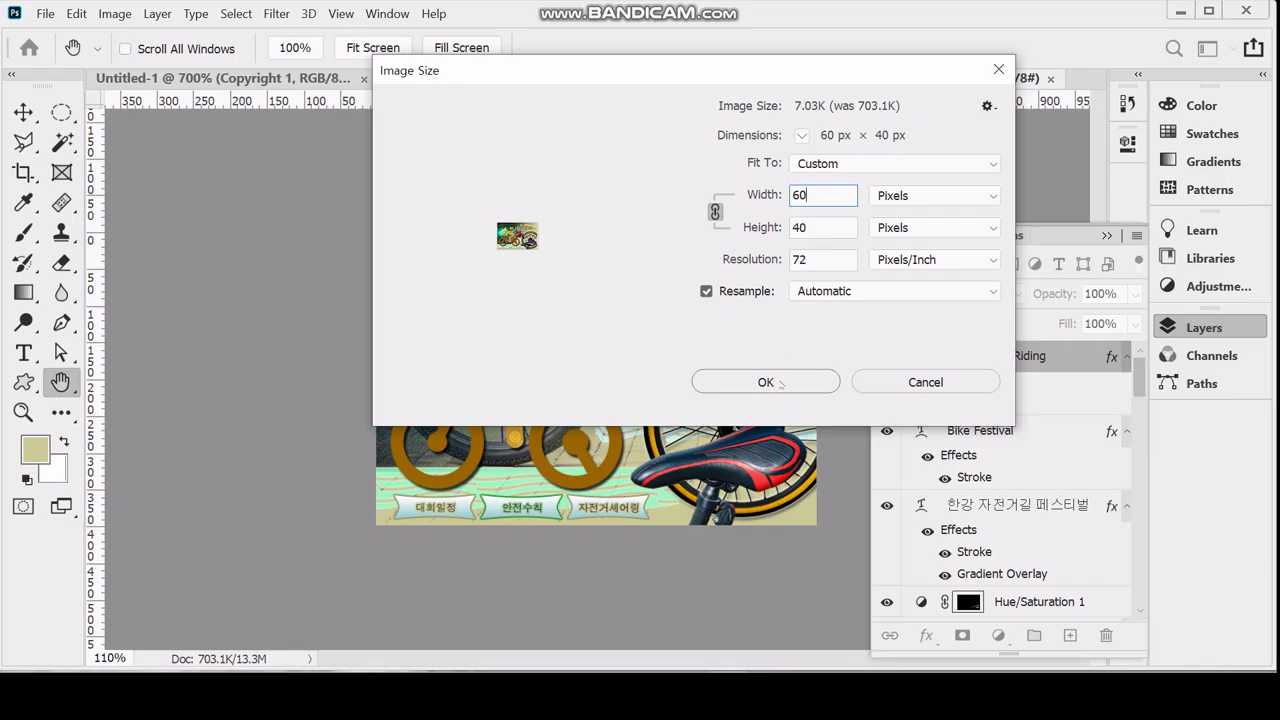
{"action": "left_click", "coordinate": [766, 382]}
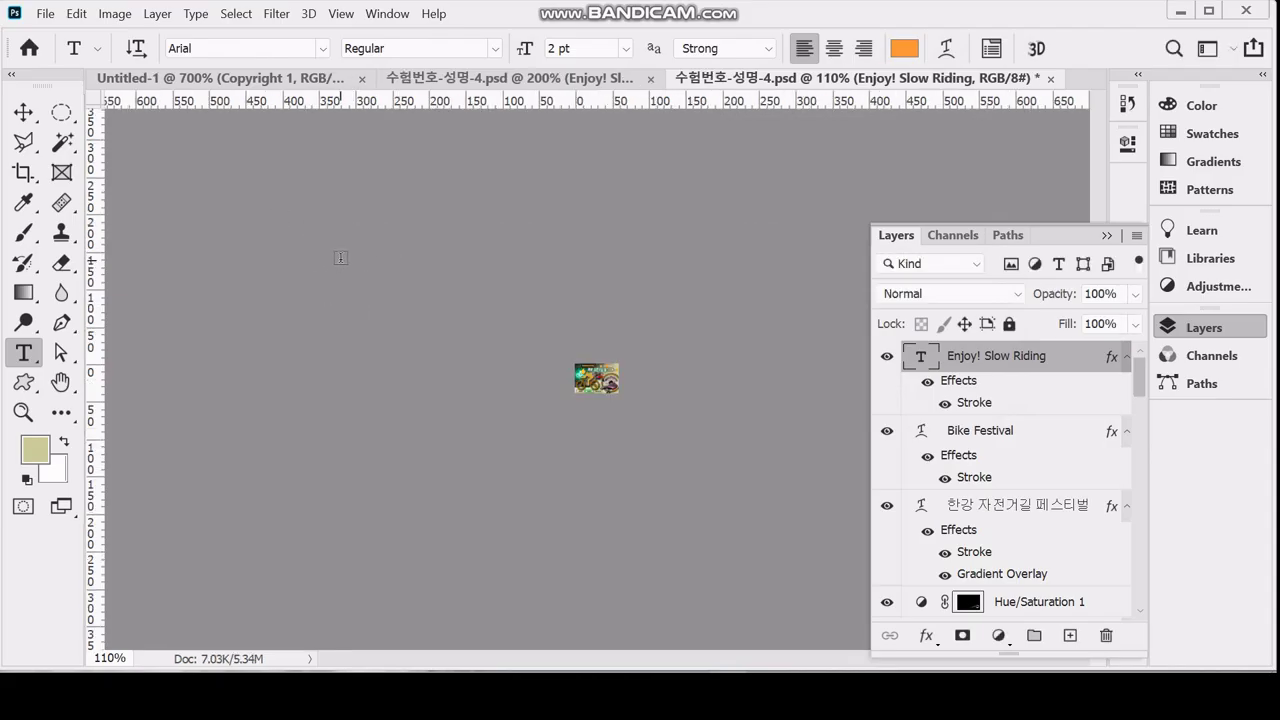
Save the reduced document as 수험번호-성명-4.psd in the GTQ folder under Documents
{"action": "left_click", "coordinate": [44, 15]}
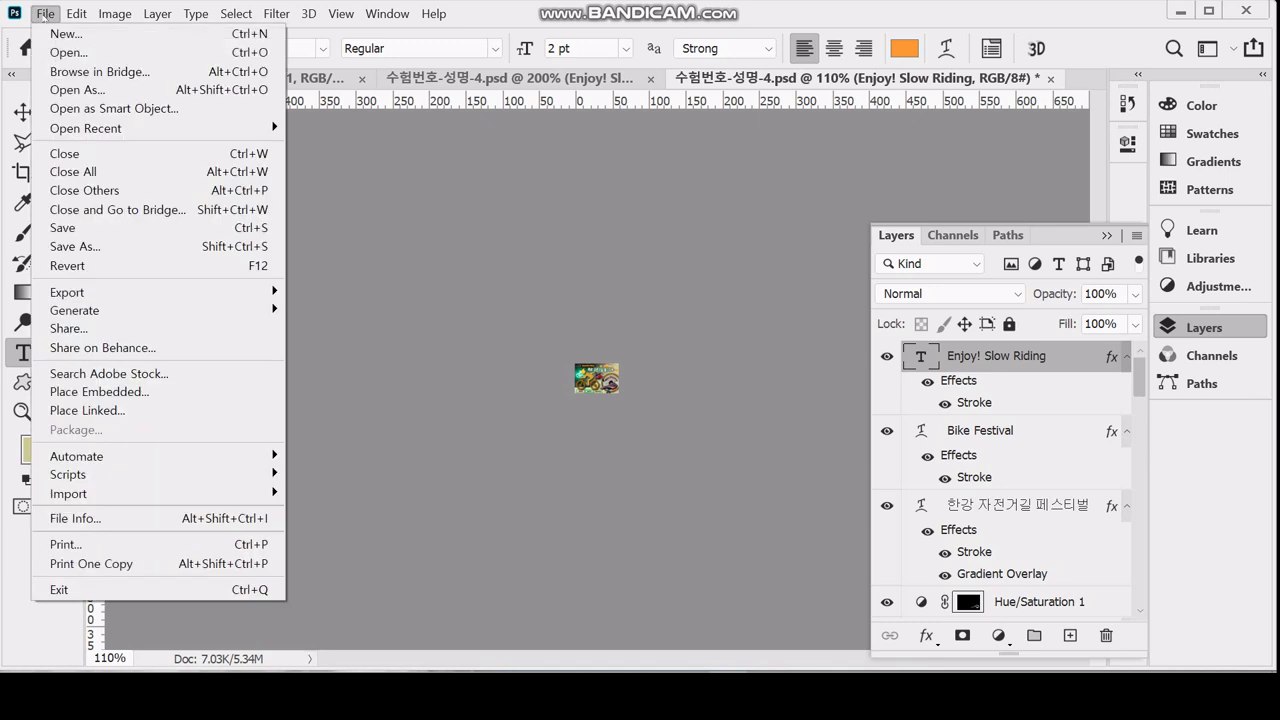
{"action": "left_click", "coordinate": [131, 245]}
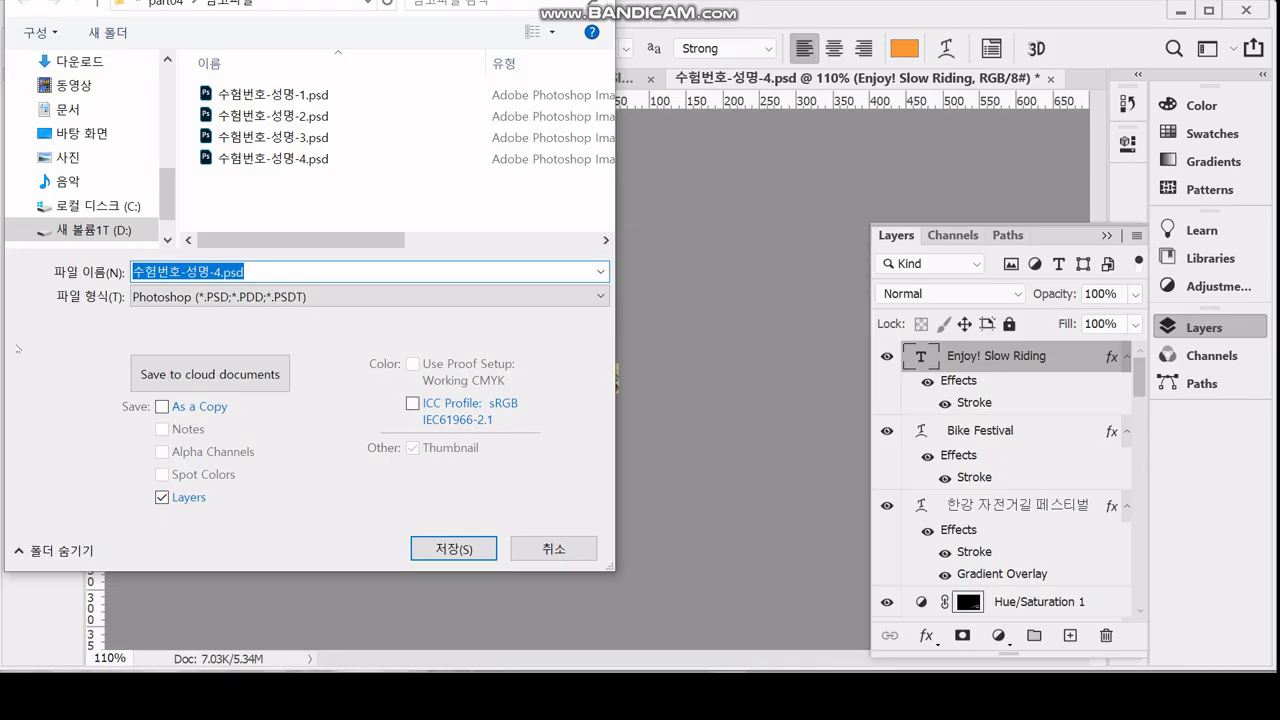
{"action": "left_click", "coordinate": [68, 109]}
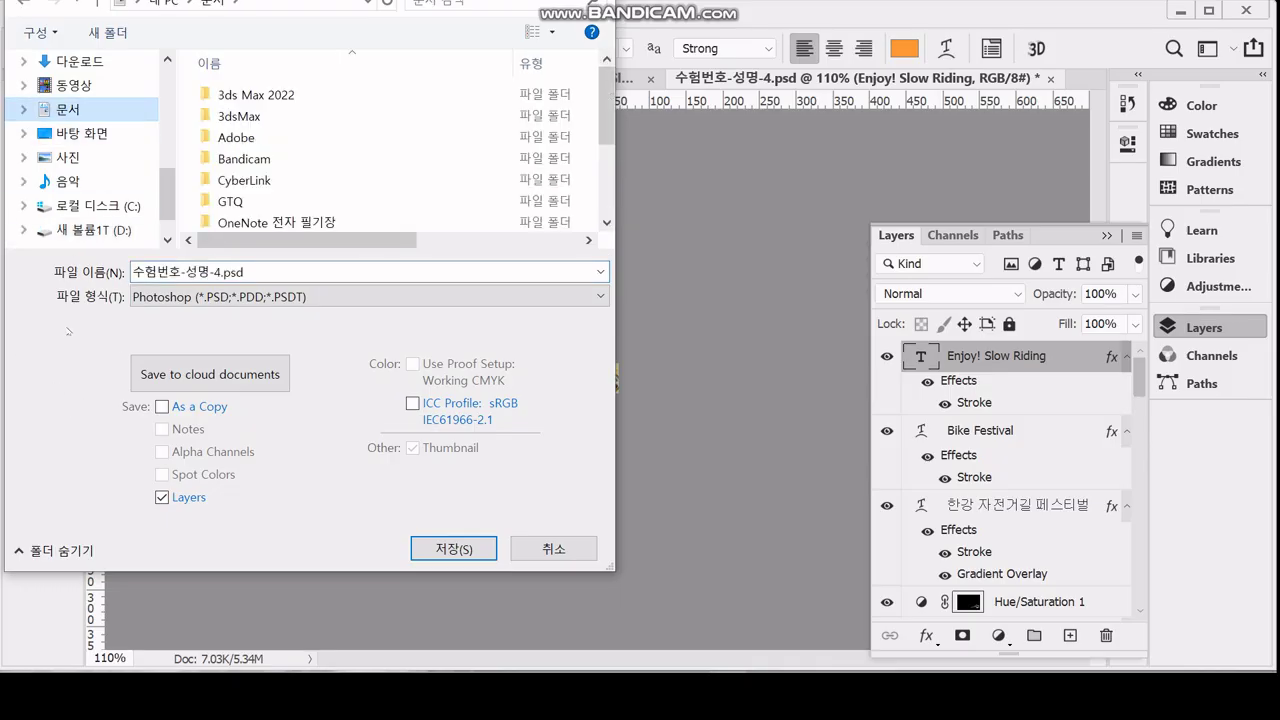
{"action": "double_click", "coordinate": [235, 201]}
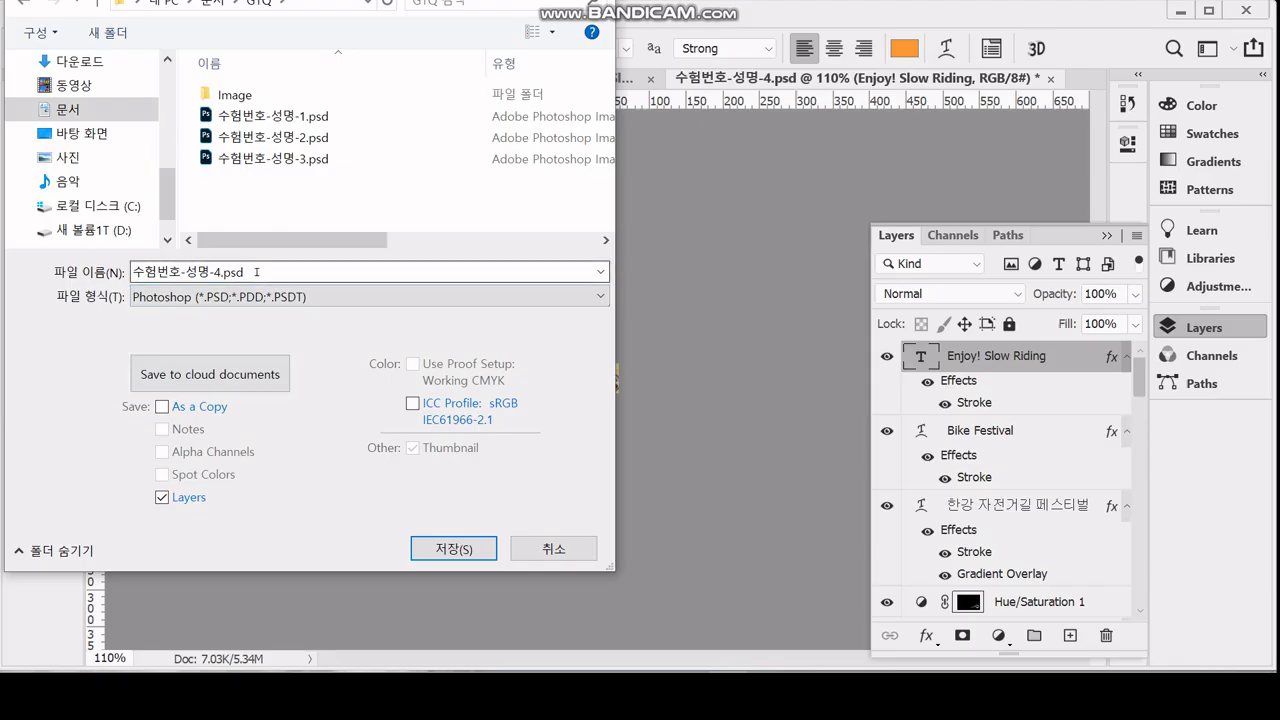
{"action": "left_click", "coordinate": [441, 549]}
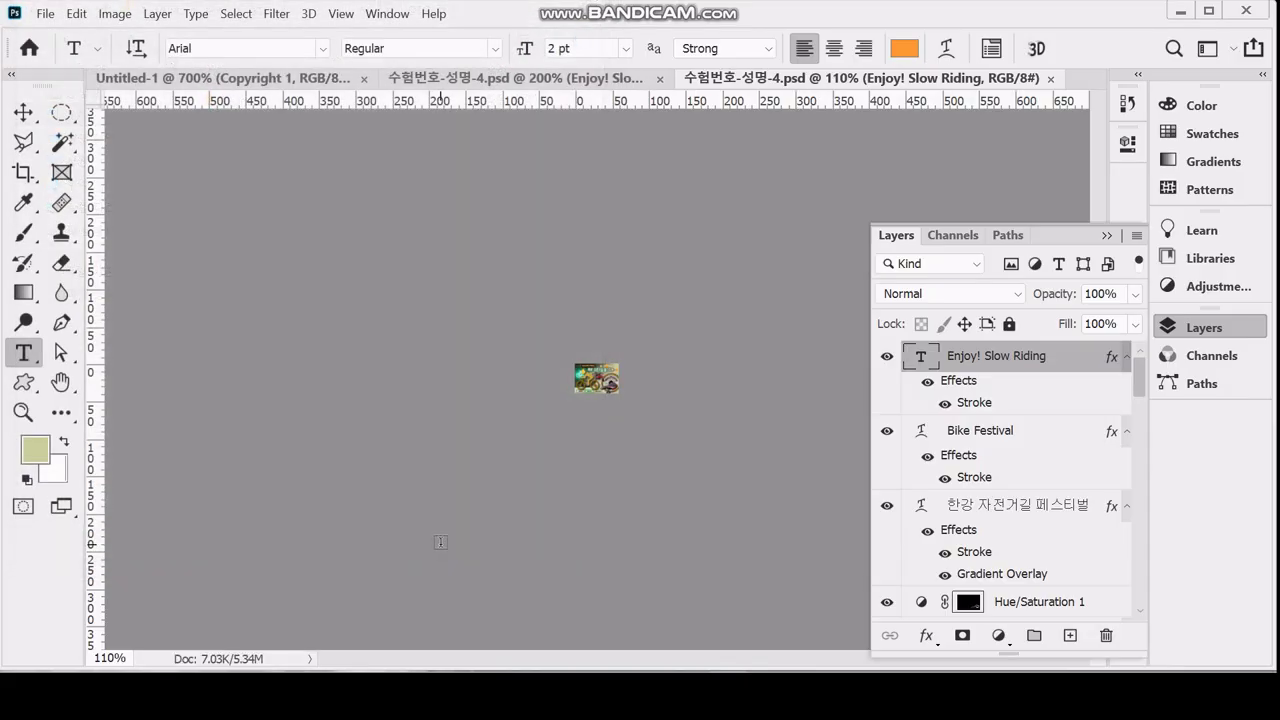